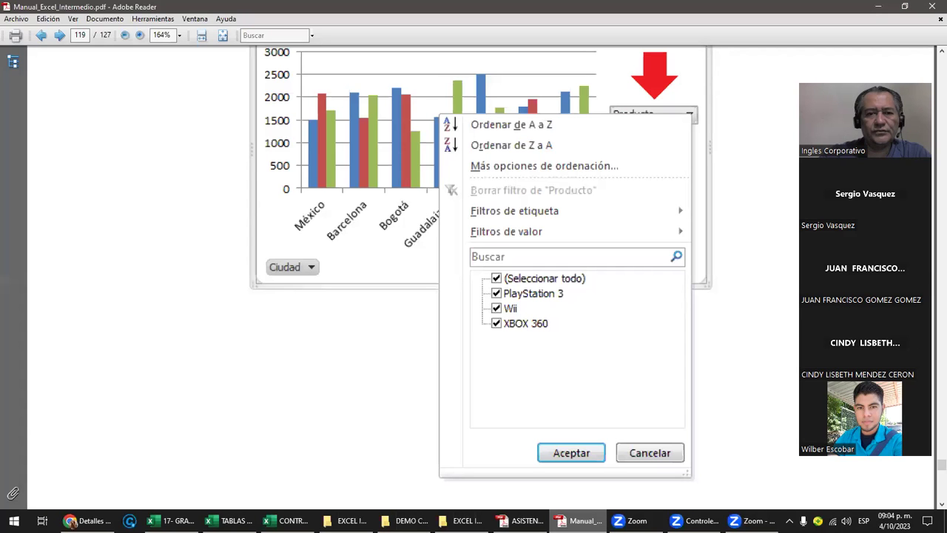
Step: Return to page 1 of Manual_Excel_Intermedio.pdf and scroll to the page 2 table of contents
{"action": "key", "text": "Home"}
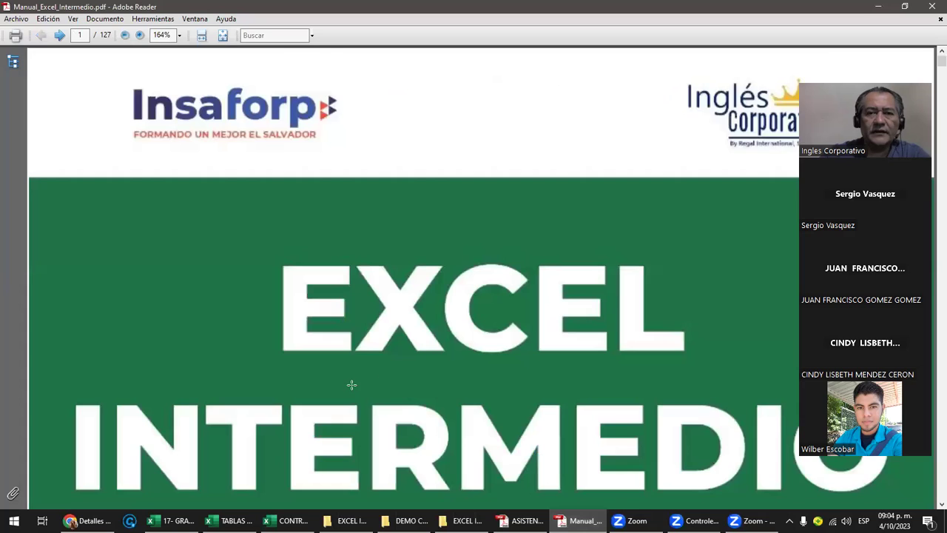
{"action": "scroll", "coordinate": [351, 385], "scroll_direction": "down", "scroll_amount": 3}
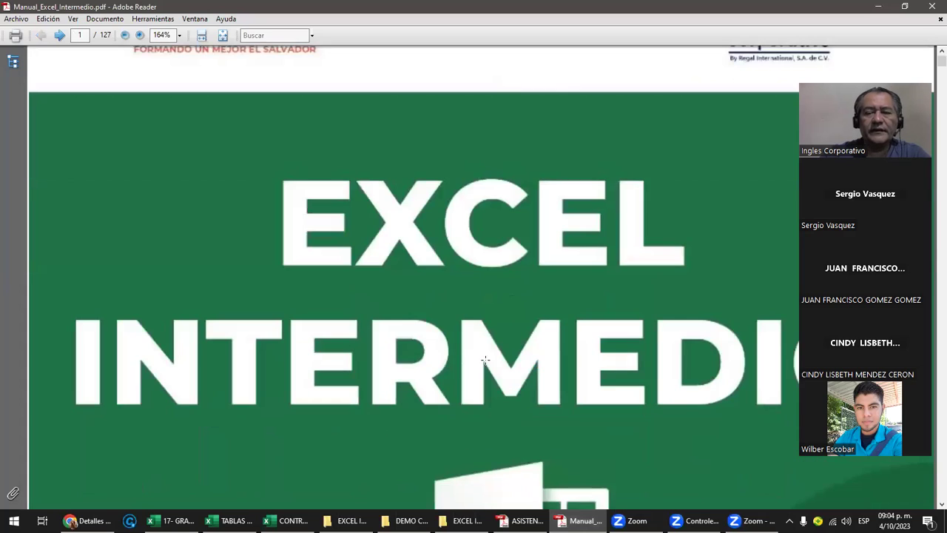
{"action": "left_click", "coordinate": [931, 162]}
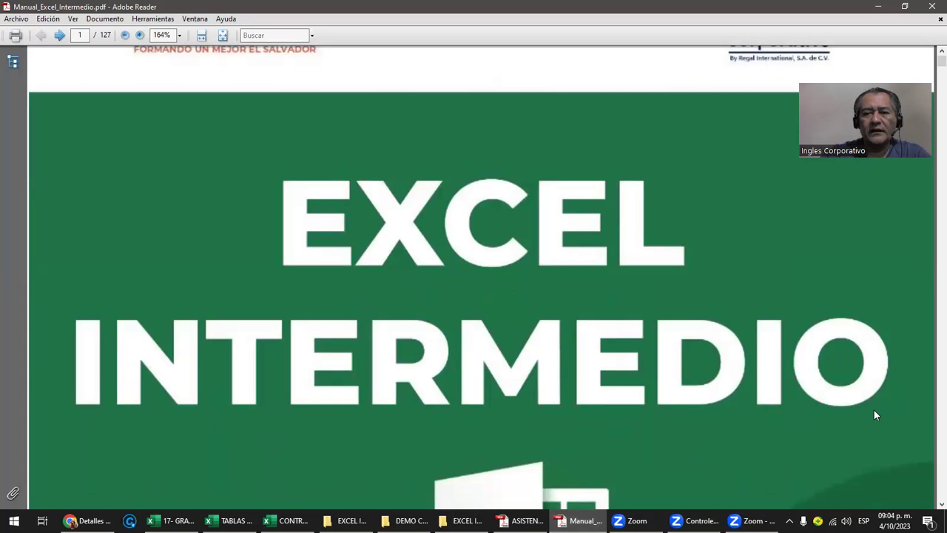
{"action": "scroll", "coordinate": [671, 363], "scroll_direction": "down", "scroll_amount": 10}
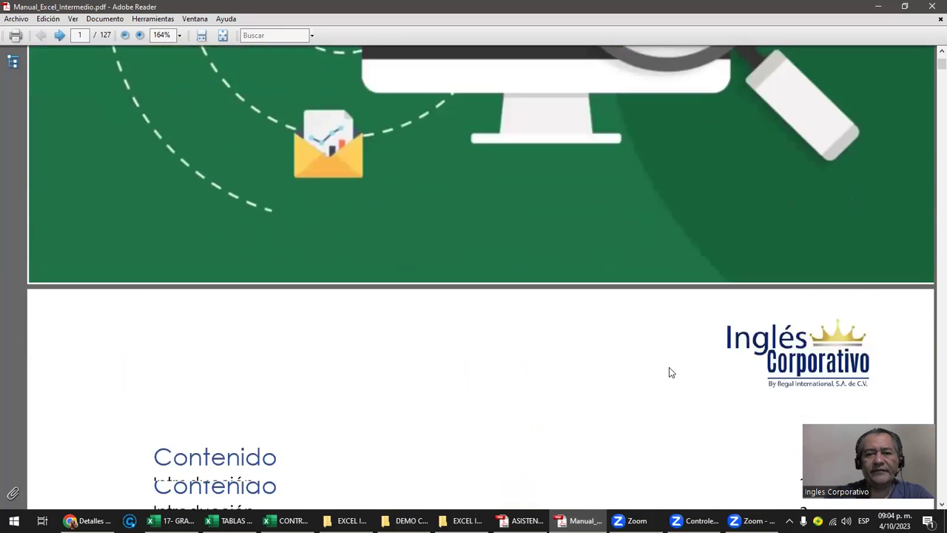
{"action": "scroll", "coordinate": [670, 369], "scroll_direction": "down", "scroll_amount": 10}
{"action": "scroll", "coordinate": [670, 370], "scroll_direction": "down", "scroll_amount": 2}
{"action": "scroll", "coordinate": [670, 370], "scroll_direction": "down", "scroll_amount": 2}
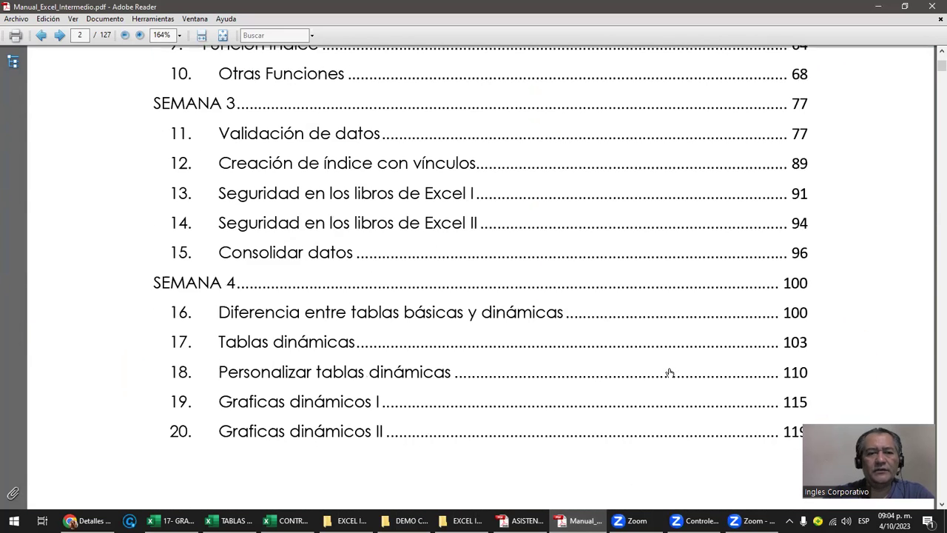
{"action": "scroll", "coordinate": [669, 372], "scroll_direction": "down", "scroll_amount": 1}
{"action": "scroll", "coordinate": [670, 372], "scroll_direction": "down", "scroll_amount": 1}
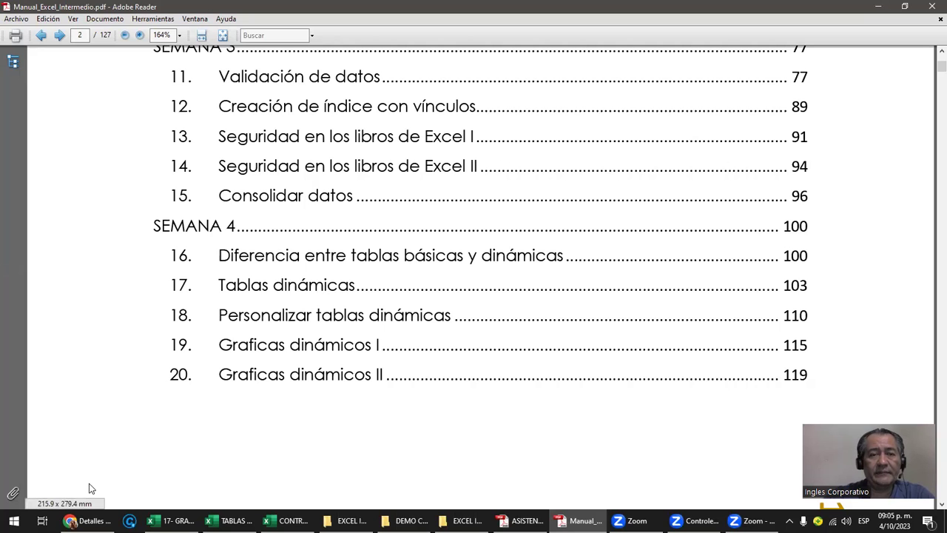
Step: Open the URL DE PLATAFORMA DE APRENDIZAJE link from the group details email in Chrome
{"action": "left_click", "coordinate": [87, 520]}
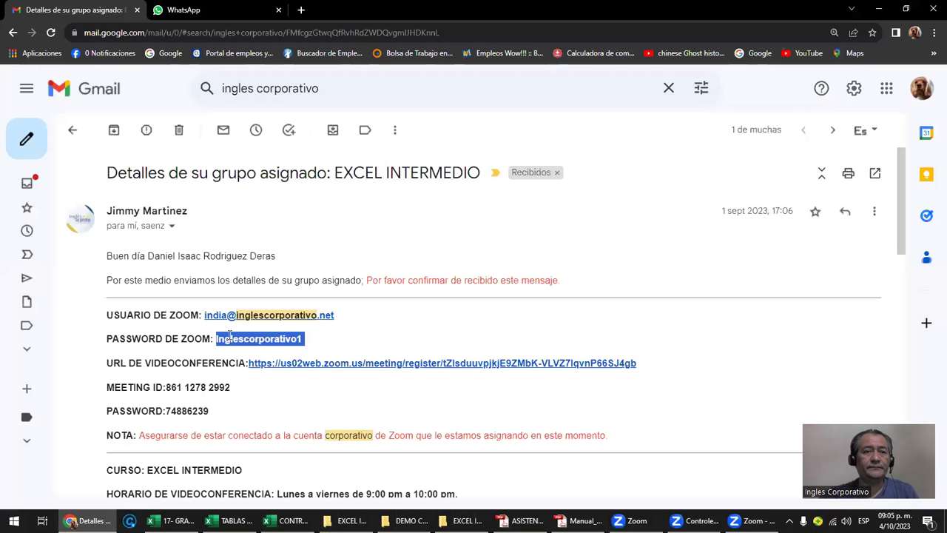
{"action": "scroll", "coordinate": [401, 387], "scroll_direction": "down", "scroll_amount": 2}
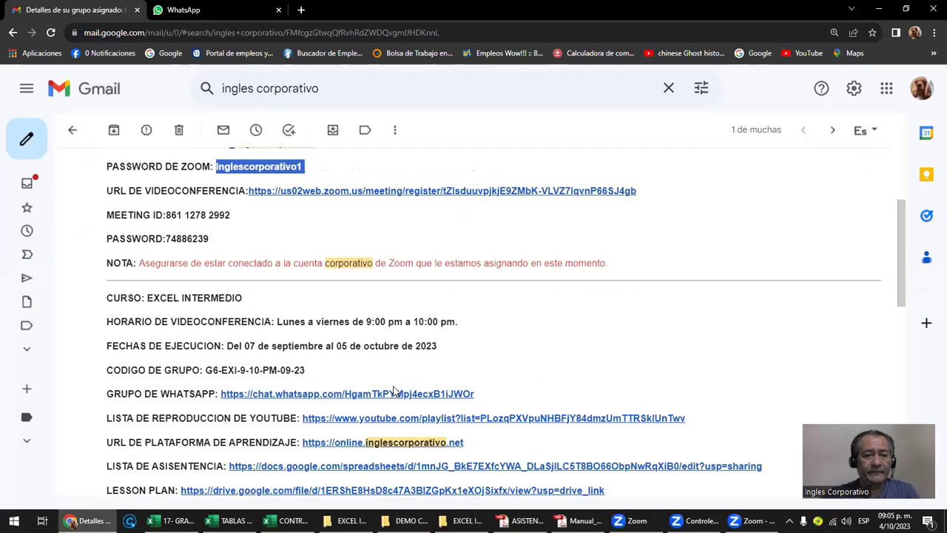
{"action": "scroll", "coordinate": [395, 391], "scroll_direction": "down", "scroll_amount": 1}
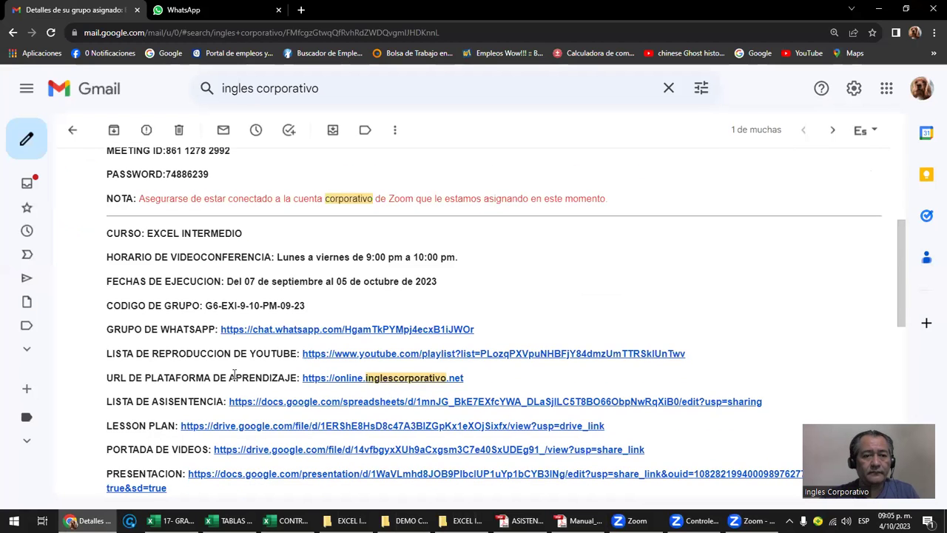
{"action": "left_click", "coordinate": [336, 378]}
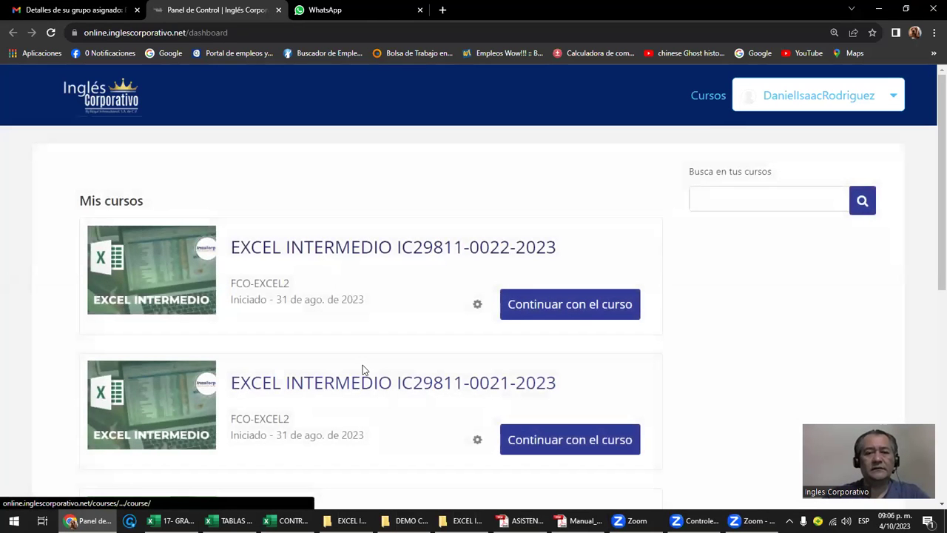
{"action": "left_click", "coordinate": [358, 382]}
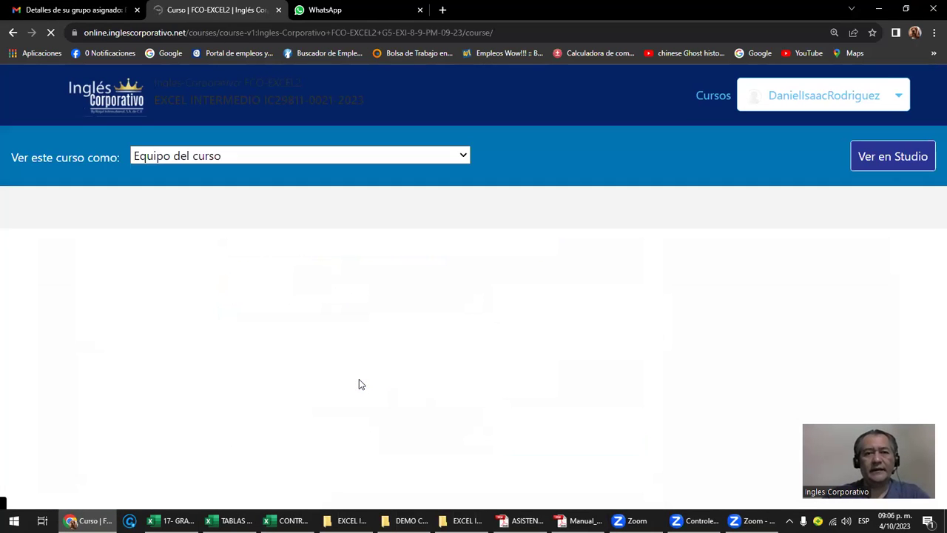
{"action": "scroll", "coordinate": [248, 371], "scroll_direction": "down", "scroll_amount": 2}
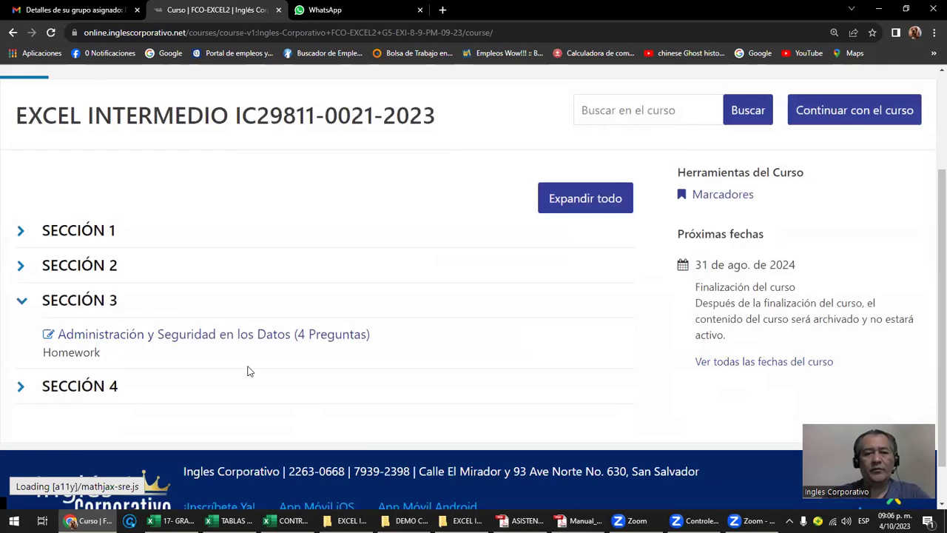
{"action": "scroll", "coordinate": [248, 370], "scroll_direction": "down", "scroll_amount": 1}
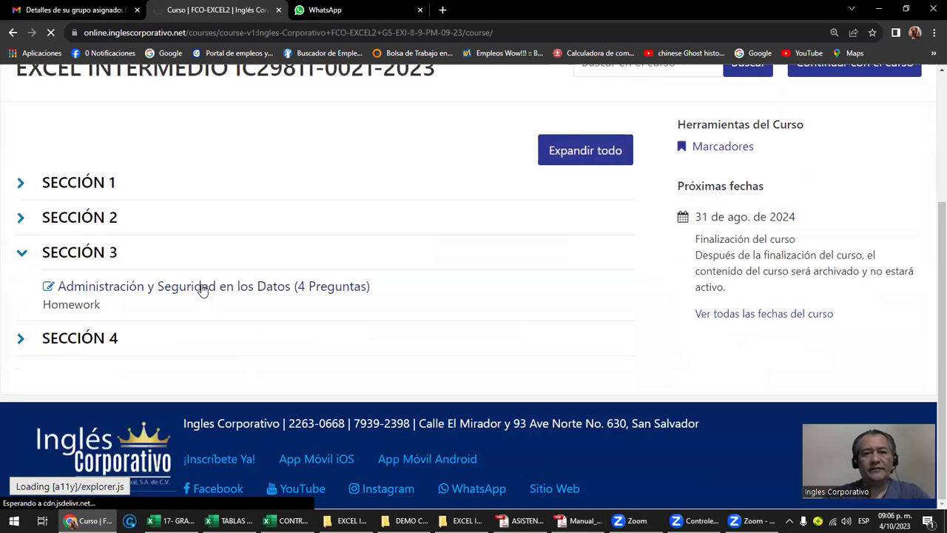
{"action": "left_click", "coordinate": [336, 316]}
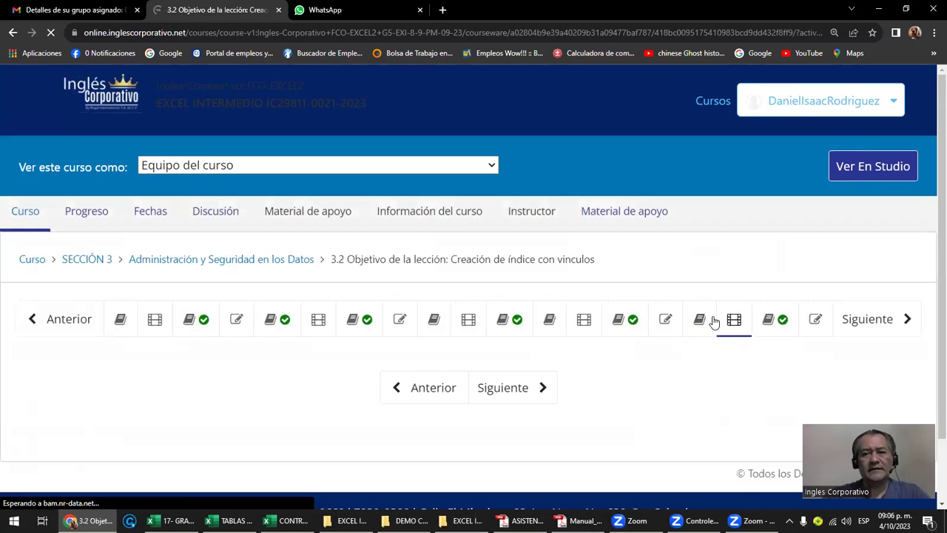
Step: Jump to Videoconferencia #14, then advance unit by unit with Siguiente toward lesson 4.1
{"action": "left_click", "coordinate": [586, 323]}
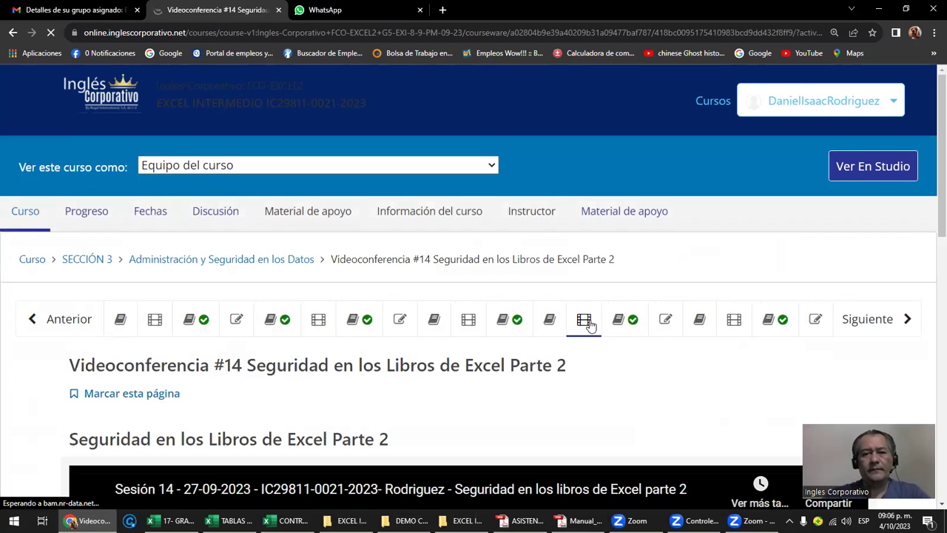
{"action": "scroll", "coordinate": [873, 198], "scroll_direction": "down", "scroll_amount": 3}
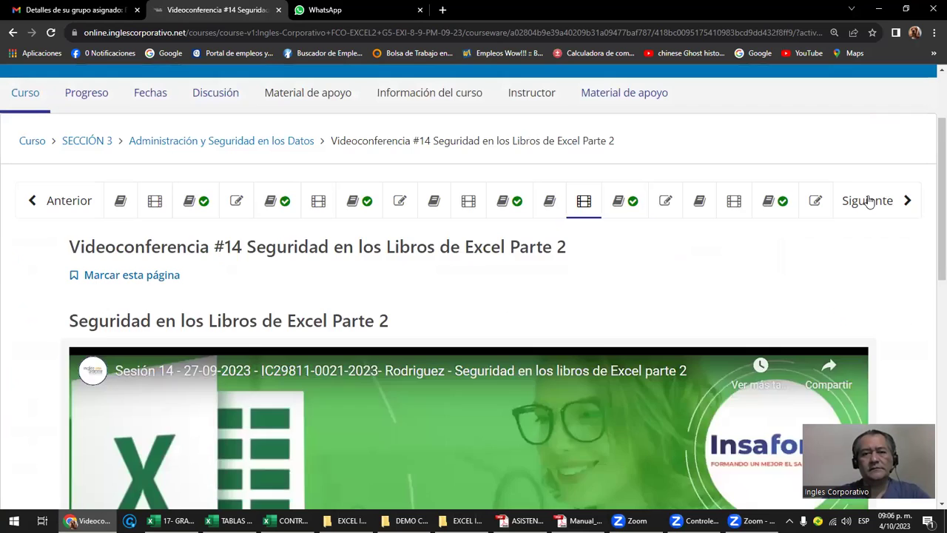
{"action": "left_click", "coordinate": [869, 201]}
{"action": "left_click", "coordinate": [870, 203]}
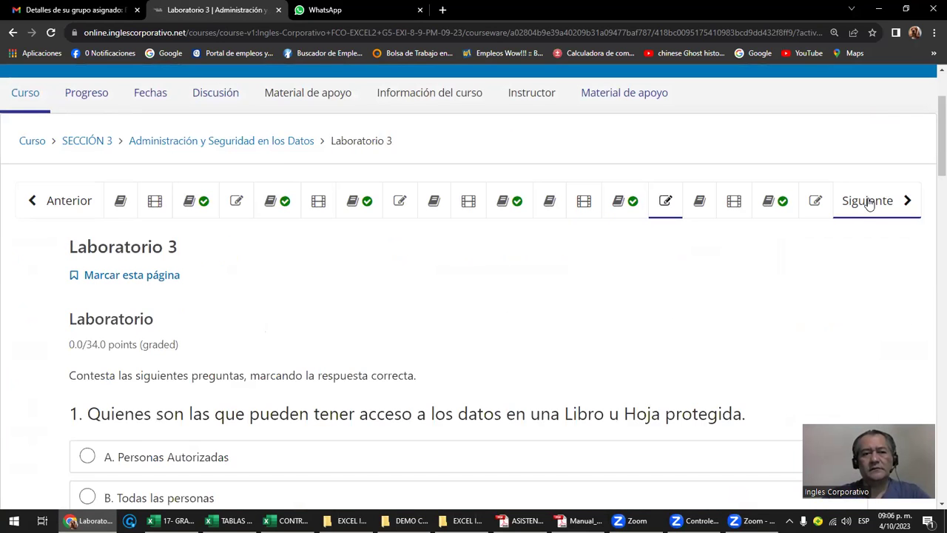
{"action": "left_click", "coordinate": [869, 203]}
{"action": "left_click", "coordinate": [869, 203]}
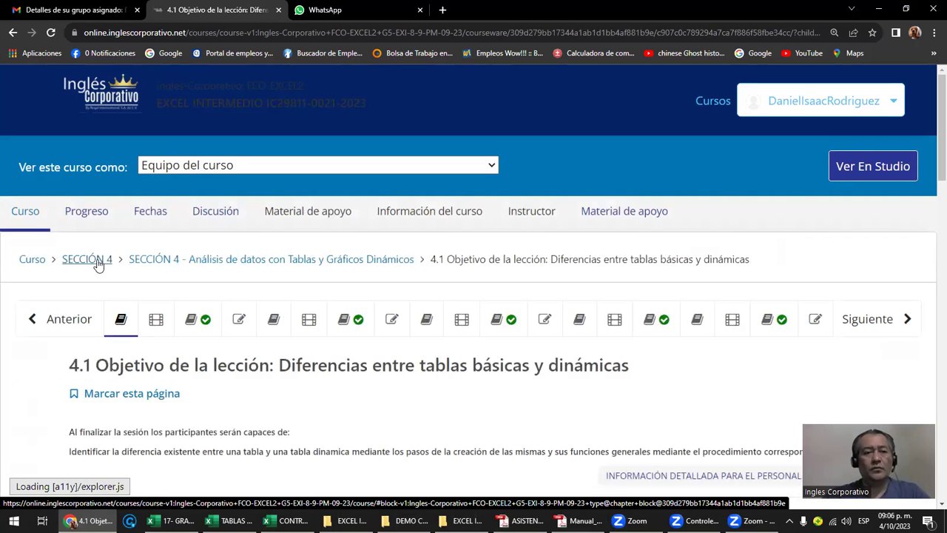
Step: Return to the start of Sección 4 and advance through Videoconferencia #16, its forum and Laboratorio 1
{"action": "left_click", "coordinate": [95, 261]}
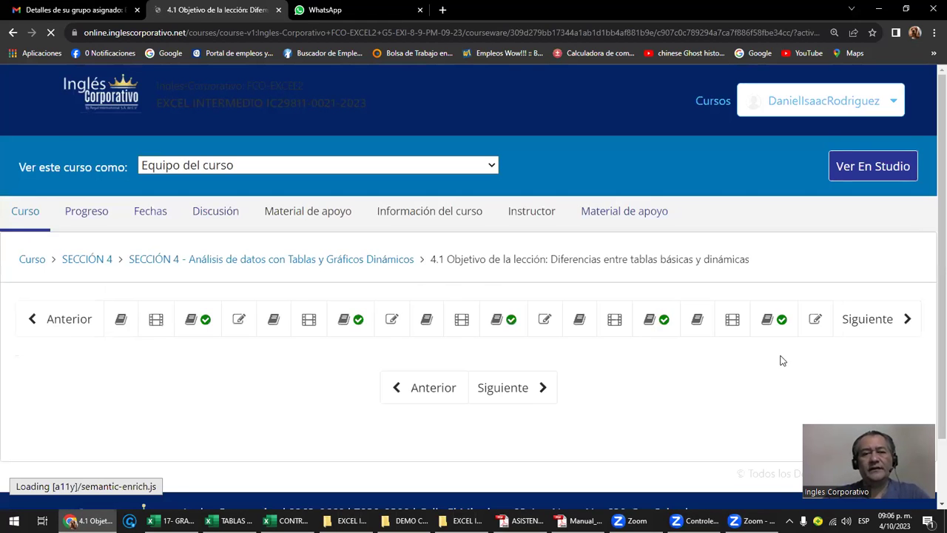
{"action": "scroll", "coordinate": [806, 244], "scroll_direction": "down", "scroll_amount": 1}
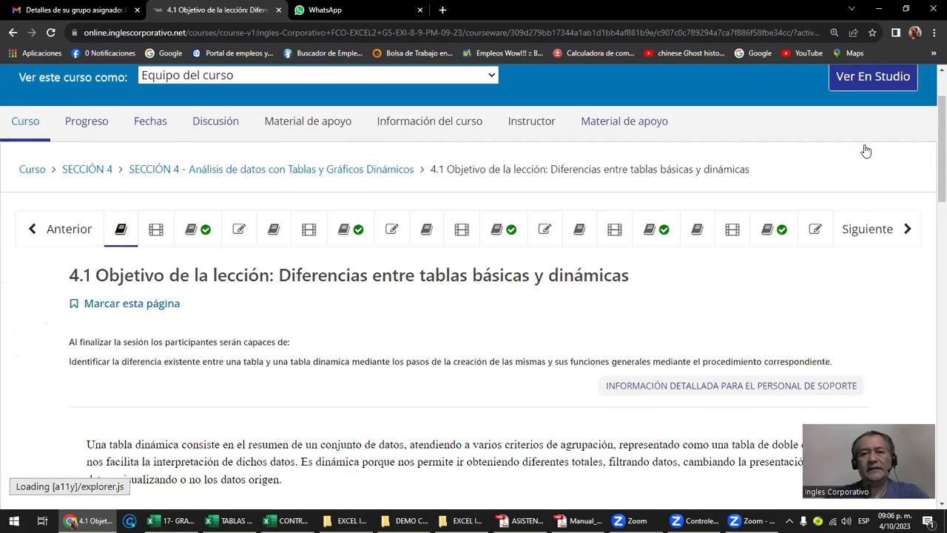
{"action": "scroll", "coordinate": [865, 151], "scroll_direction": "down", "scroll_amount": 1}
{"action": "left_click", "coordinate": [865, 144]}
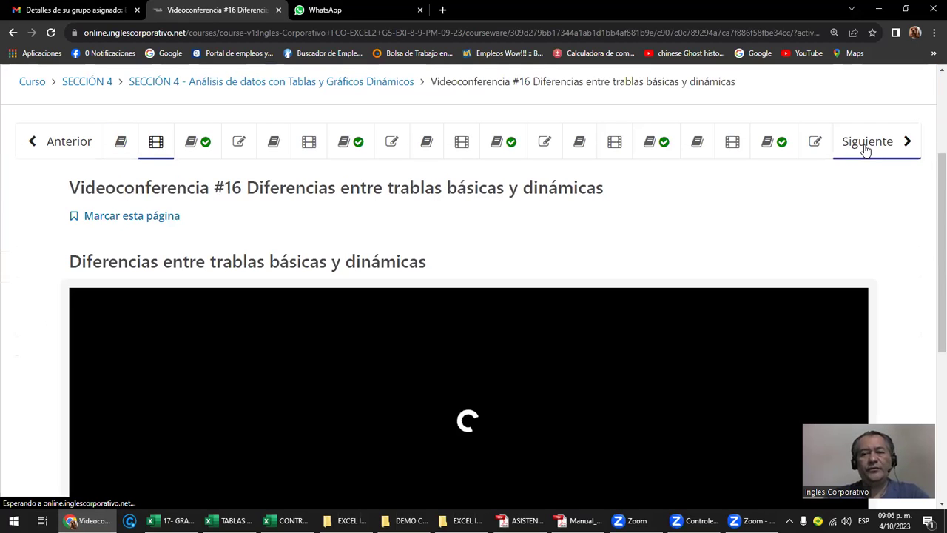
{"action": "left_click", "coordinate": [865, 144]}
{"action": "left_click", "coordinate": [865, 144]}
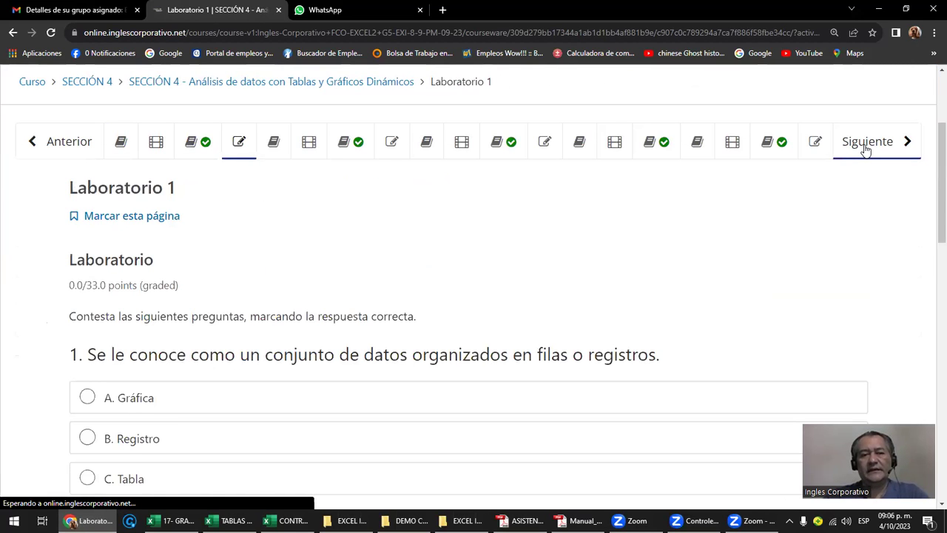
Step: Continue past Videoconferencia #17, its forum and lesson 4.3 until reaching Laboratorio 3
{"action": "left_click", "coordinate": [865, 144]}
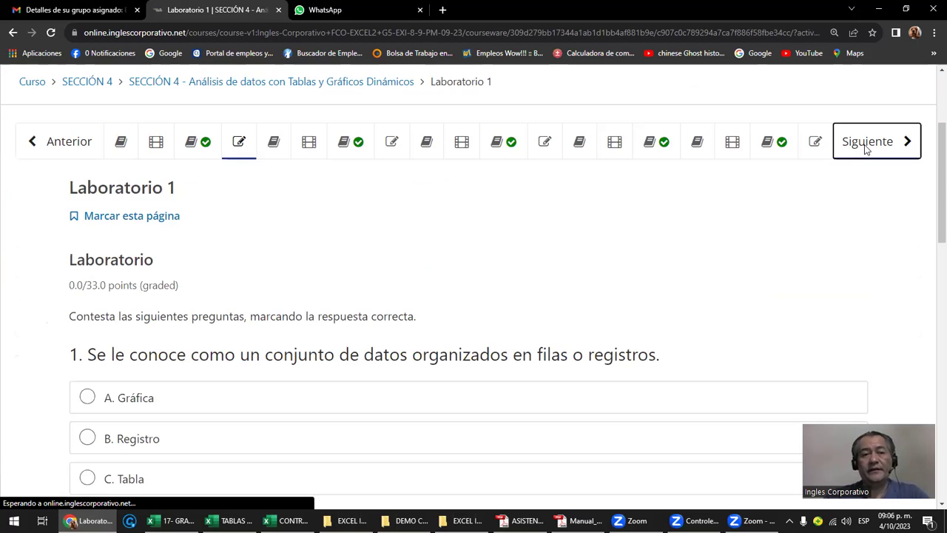
{"action": "left_click", "coordinate": [866, 144]}
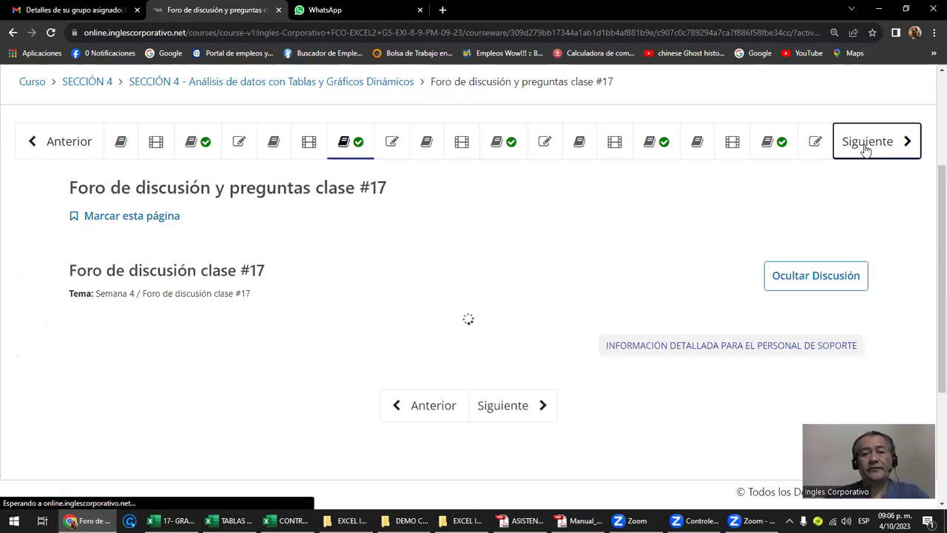
{"action": "left_click", "coordinate": [865, 144]}
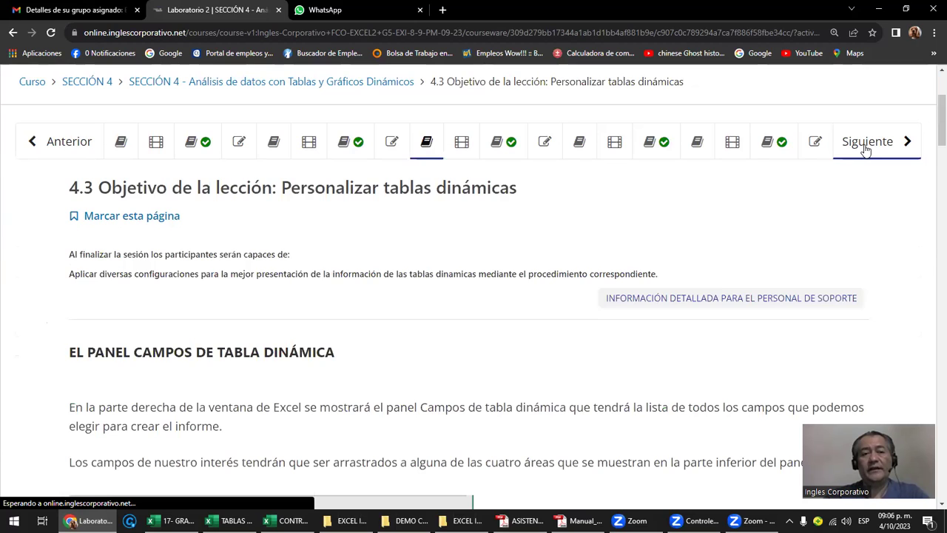
{"action": "left_click", "coordinate": [866, 144]}
{"action": "left_click", "coordinate": [865, 145]}
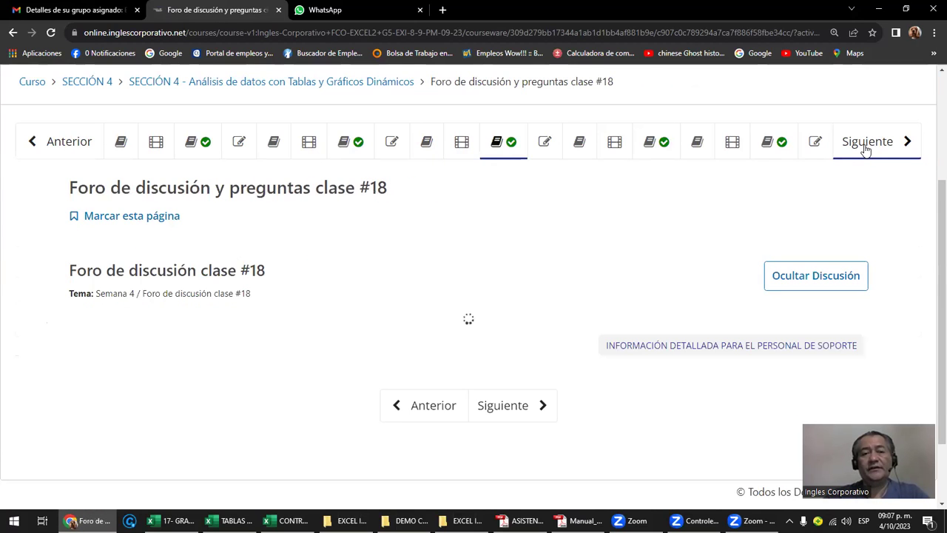
{"action": "left_click", "coordinate": [865, 146]}
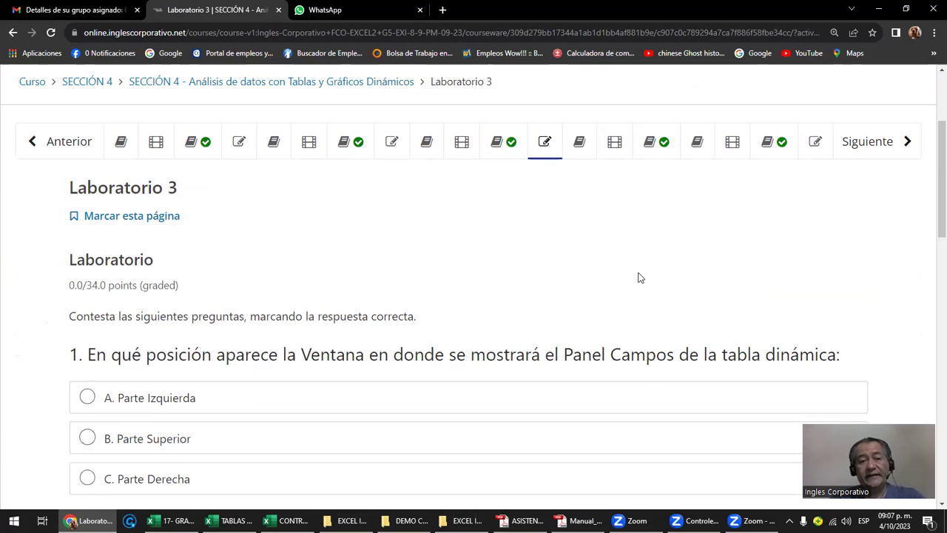
{"action": "left_click", "coordinate": [860, 146]}
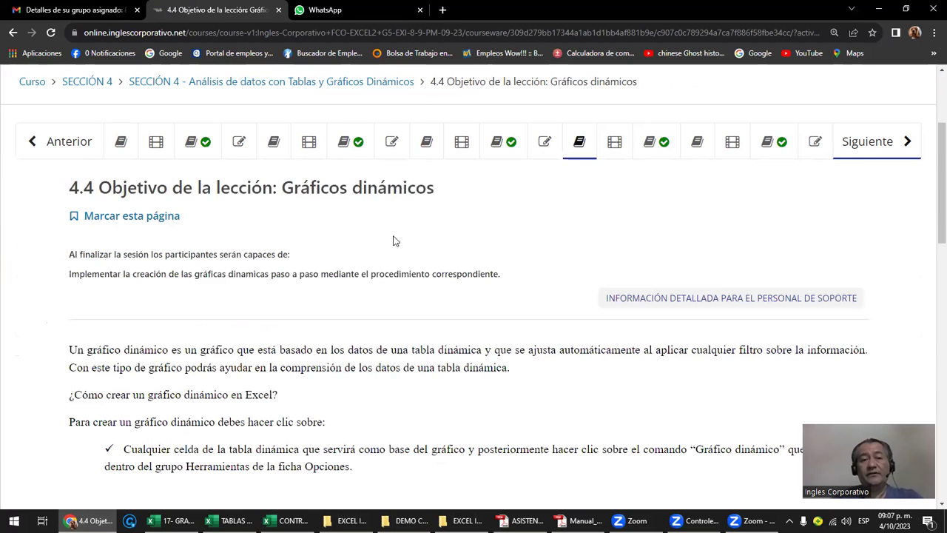
{"action": "scroll", "coordinate": [373, 259], "scroll_direction": "down", "scroll_amount": 1}
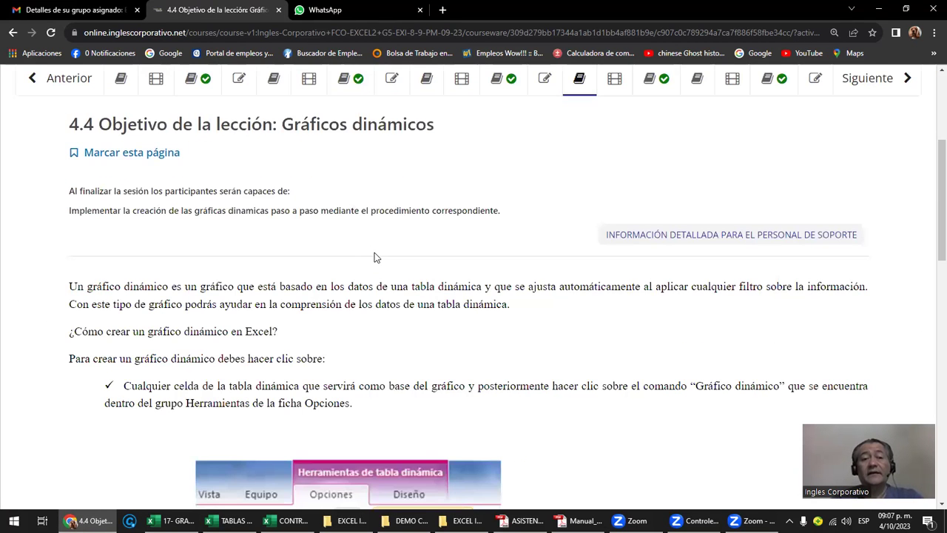
{"action": "scroll", "coordinate": [374, 256], "scroll_direction": "down", "scroll_amount": 3}
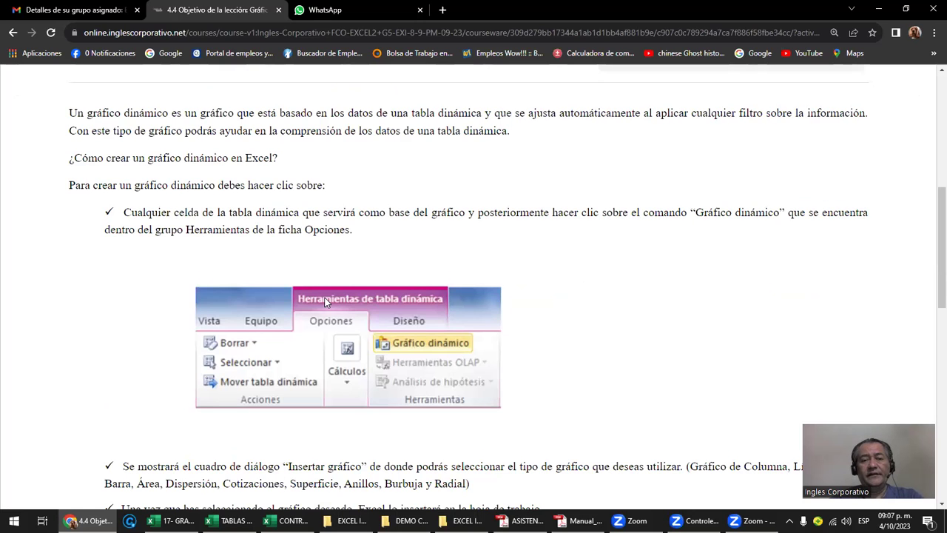
{"action": "scroll", "coordinate": [324, 302], "scroll_direction": "down", "scroll_amount": 1}
{"action": "scroll", "coordinate": [372, 278], "scroll_direction": "down", "scroll_amount": 1}
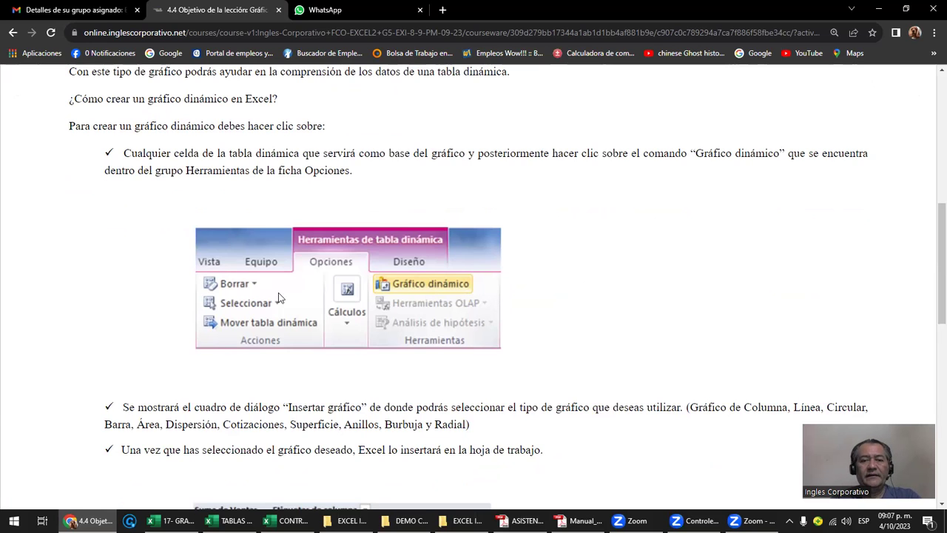
{"action": "scroll", "coordinate": [279, 299], "scroll_direction": "down", "scroll_amount": 1}
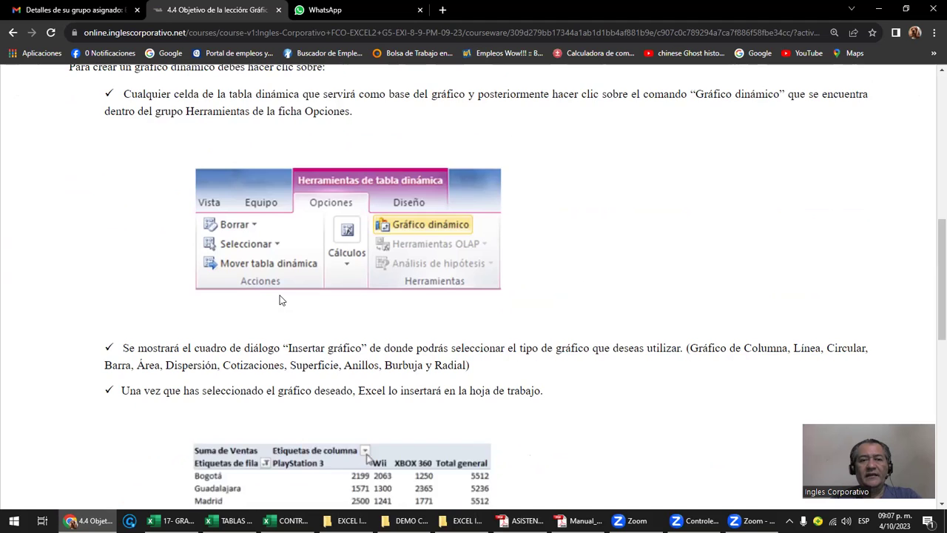
{"action": "scroll", "coordinate": [279, 299], "scroll_direction": "down", "scroll_amount": 3}
{"action": "scroll", "coordinate": [280, 300], "scroll_direction": "down", "scroll_amount": 1}
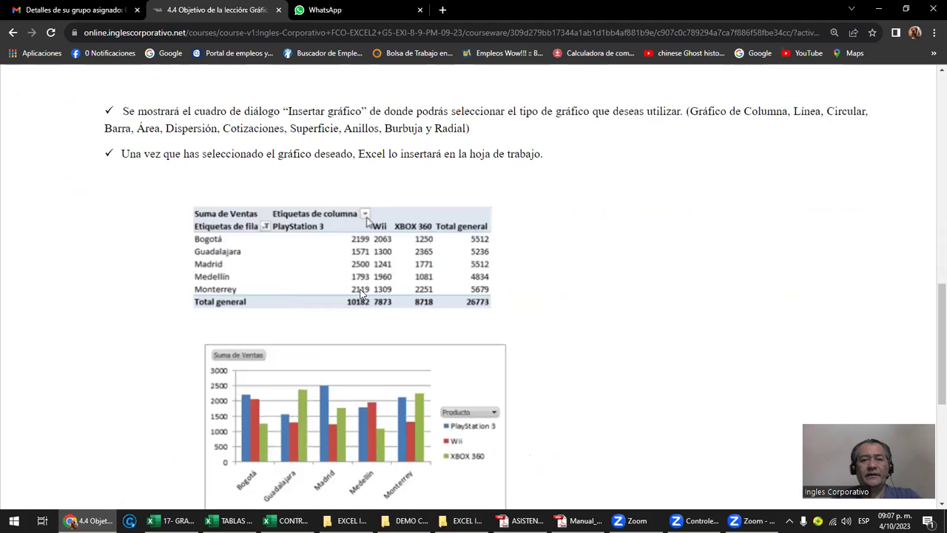
{"action": "scroll", "coordinate": [433, 296], "scroll_direction": "down", "scroll_amount": 1}
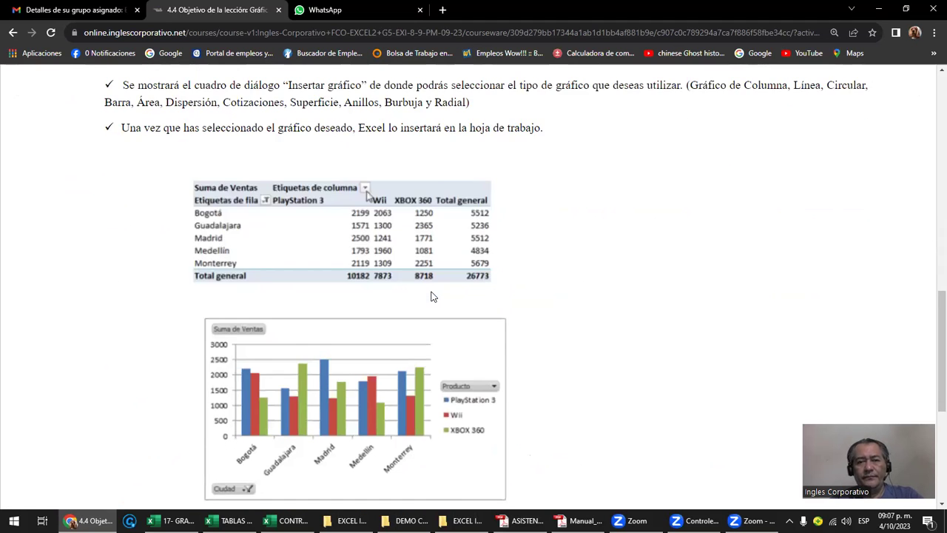
{"action": "scroll", "coordinate": [433, 296], "scroll_direction": "down", "scroll_amount": 1}
{"action": "scroll", "coordinate": [432, 296], "scroll_direction": "down", "scroll_amount": 3}
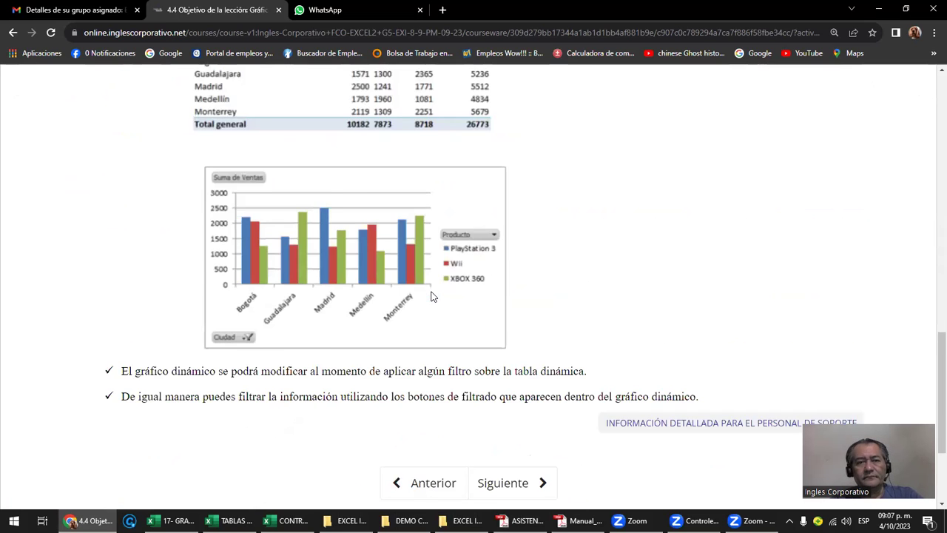
{"action": "scroll", "coordinate": [433, 296], "scroll_direction": "up", "scroll_amount": 5}
{"action": "scroll", "coordinate": [432, 296], "scroll_direction": "up", "scroll_amount": 5}
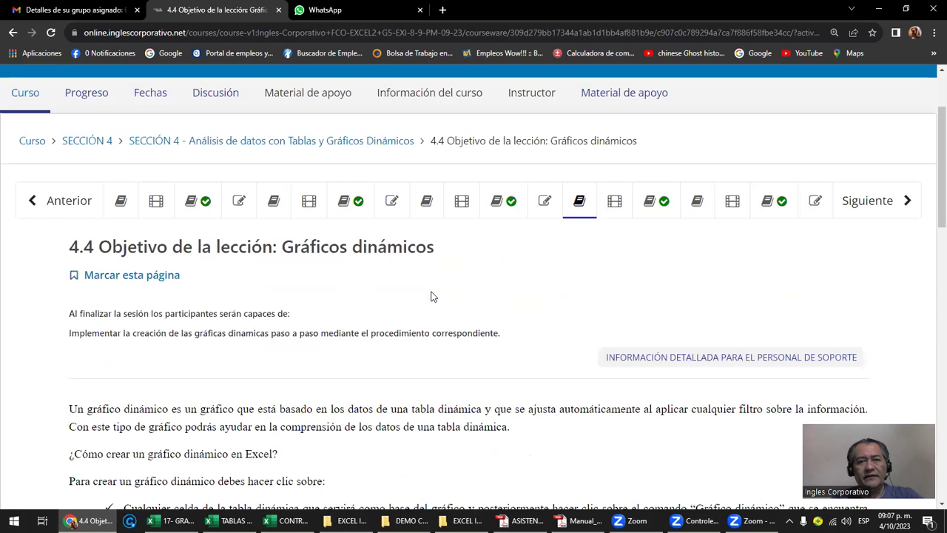
{"action": "scroll", "coordinate": [433, 296], "scroll_direction": "up", "scroll_amount": 1}
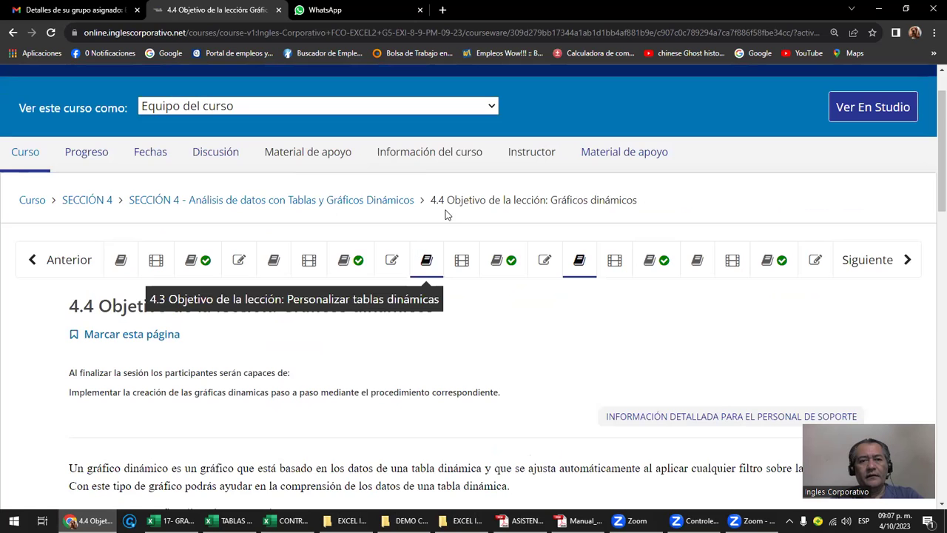
Step: Go from Información del curso to the Instructor dashboard and review its 26 enrolled participants
{"action": "left_click", "coordinate": [419, 157]}
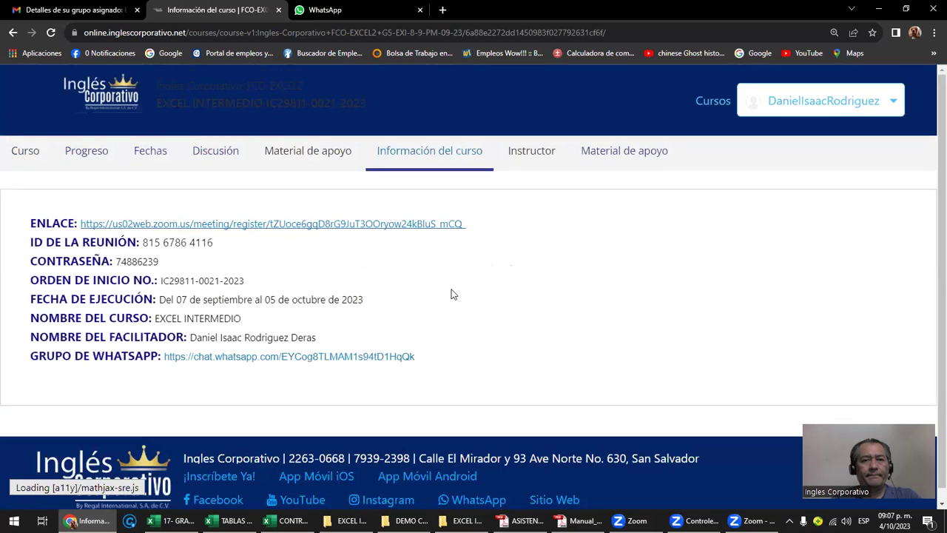
{"action": "left_click", "coordinate": [521, 143]}
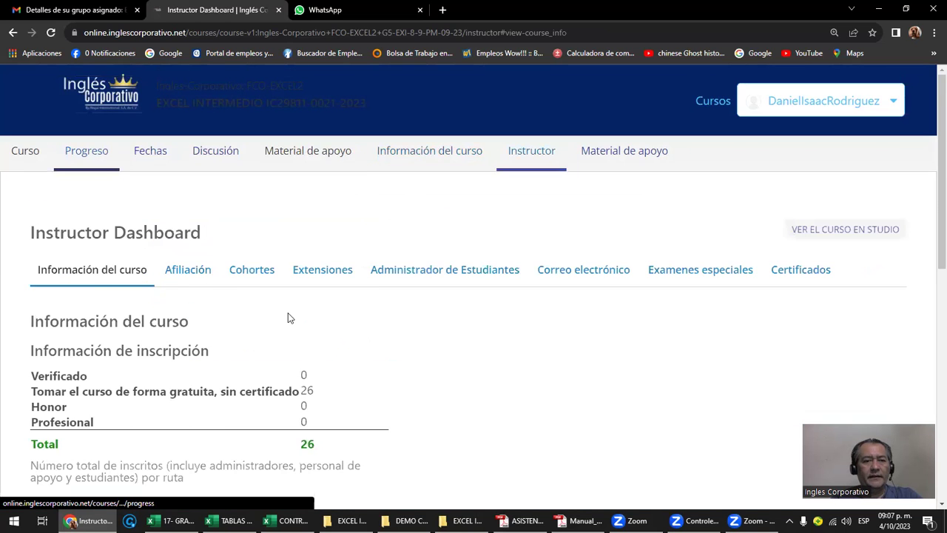
{"action": "scroll", "coordinate": [289, 318], "scroll_direction": "down", "scroll_amount": 4}
{"action": "scroll", "coordinate": [288, 318], "scroll_direction": "down", "scroll_amount": 2}
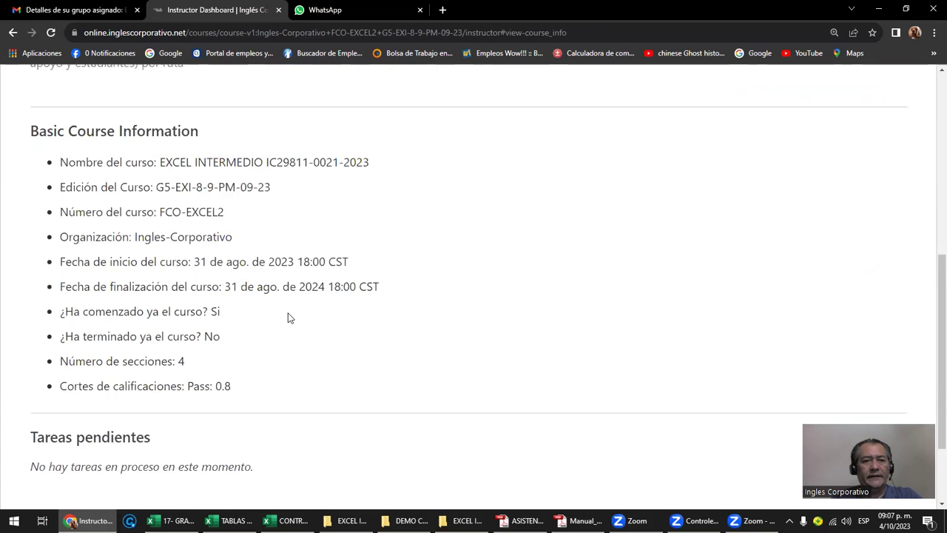
{"action": "scroll", "coordinate": [289, 317], "scroll_direction": "down", "scroll_amount": 2}
{"action": "scroll", "coordinate": [288, 318], "scroll_direction": "up", "scroll_amount": 10}
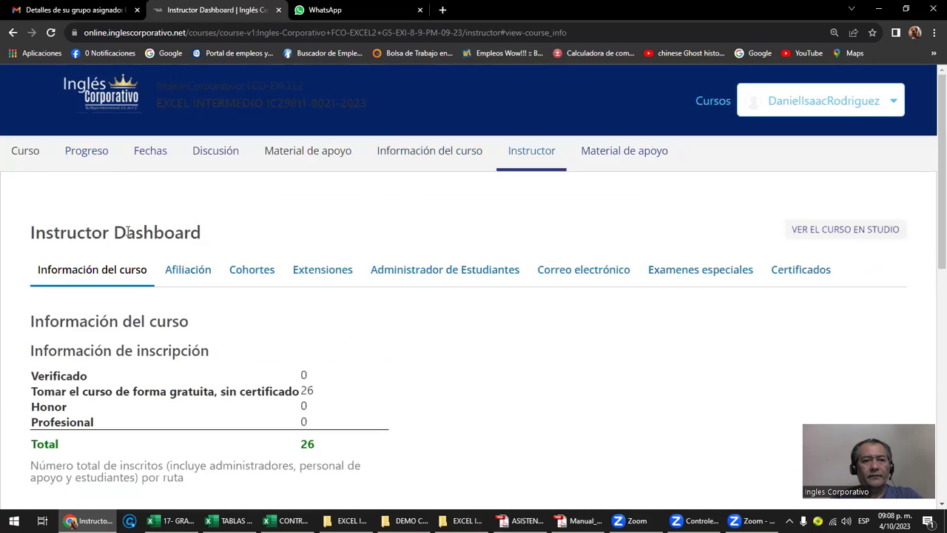
Step: Open Administrador de Estudiantes, then Ver libro de calificaciones, and scroll the students' HW, Midterm and Final scores
{"action": "left_click", "coordinate": [87, 153]}
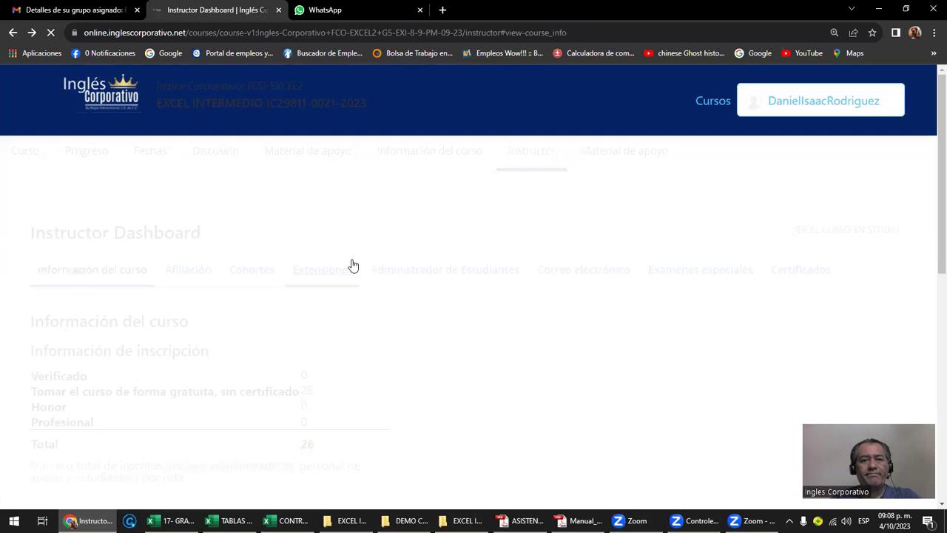
{"action": "scroll", "coordinate": [433, 233], "scroll_direction": "down", "scroll_amount": 1}
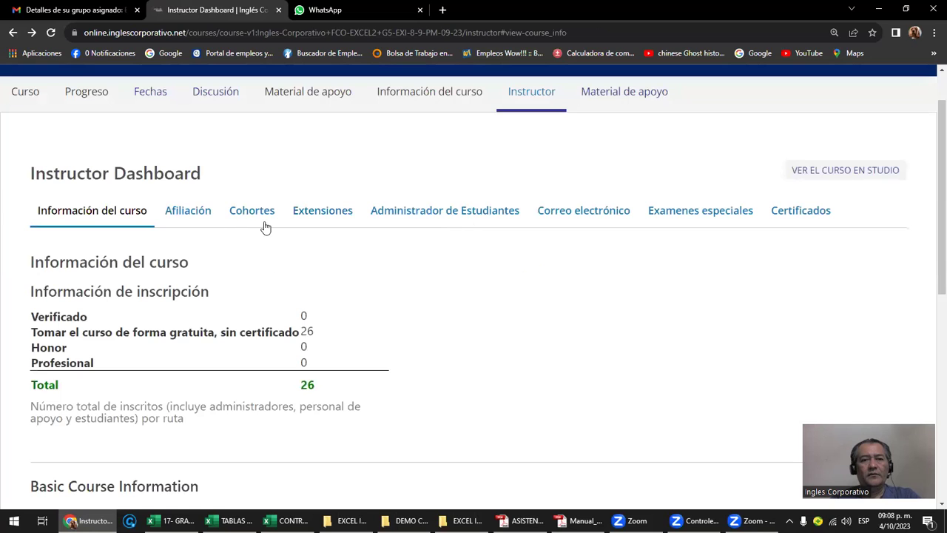
{"action": "left_click", "coordinate": [469, 216]}
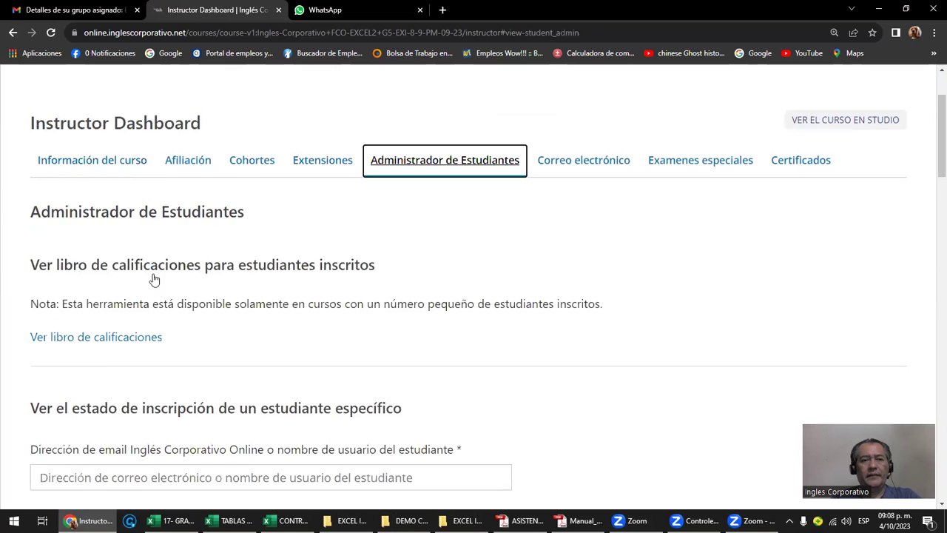
{"action": "left_click", "coordinate": [153, 270]}
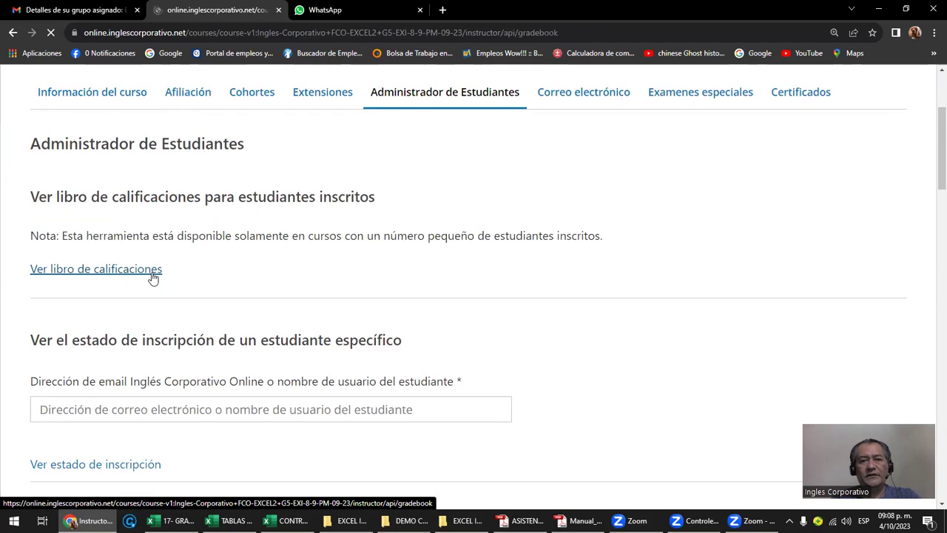
{"action": "scroll", "coordinate": [227, 283], "scroll_direction": "down", "scroll_amount": 2}
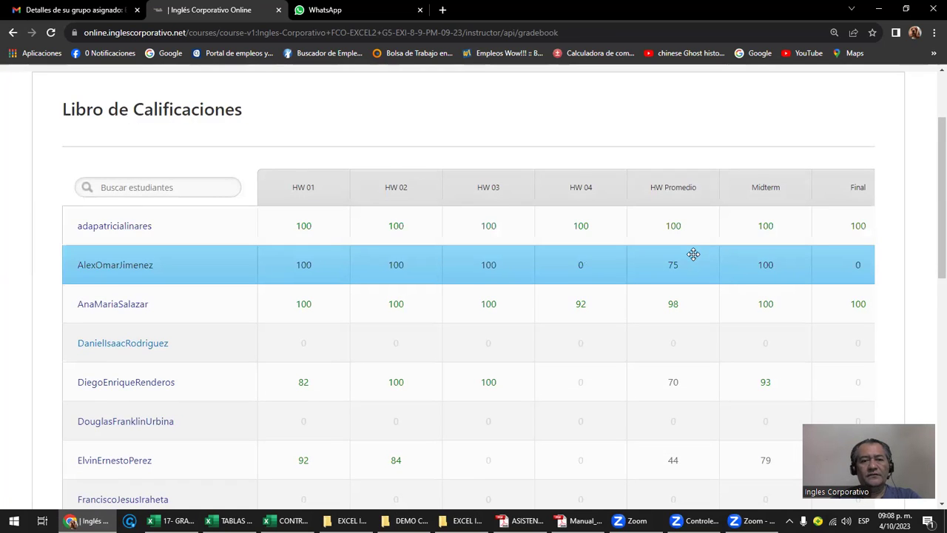
{"action": "scroll", "coordinate": [693, 253], "scroll_direction": "down", "scroll_amount": 1}
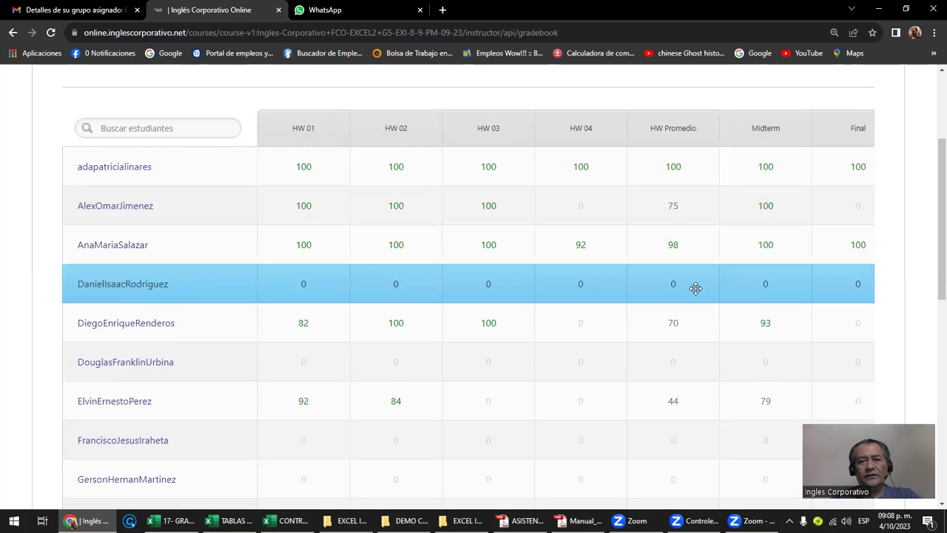
{"action": "mouse_move", "coordinate": [473, 284]}
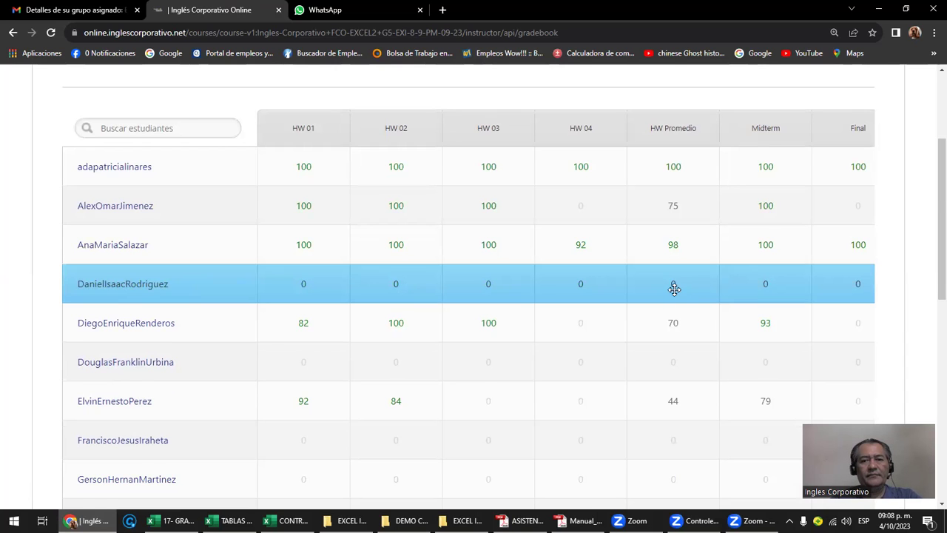
{"action": "scroll", "coordinate": [674, 289], "scroll_direction": "down", "scroll_amount": 3}
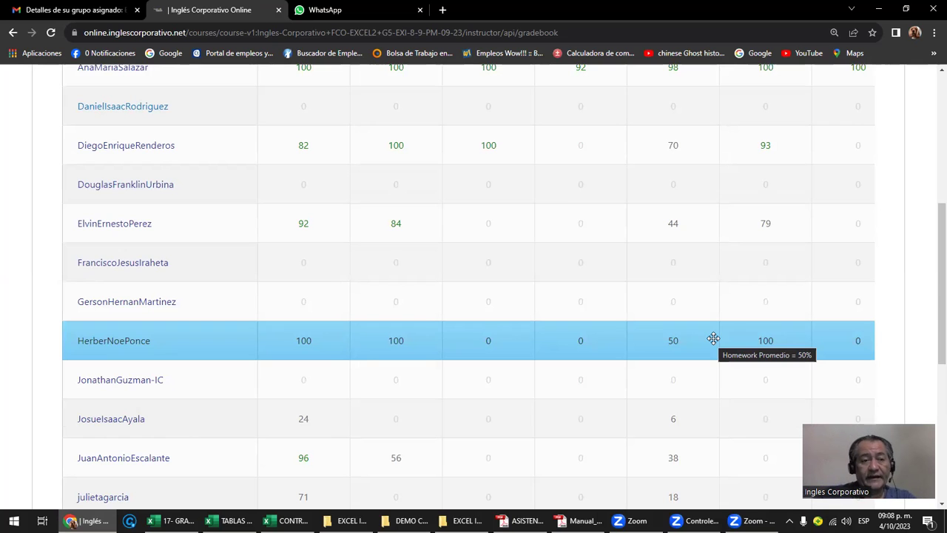
Step: Review one student's Progreso page and progress chart, then go back to the previous page
{"action": "left_click", "coordinate": [141, 109]}
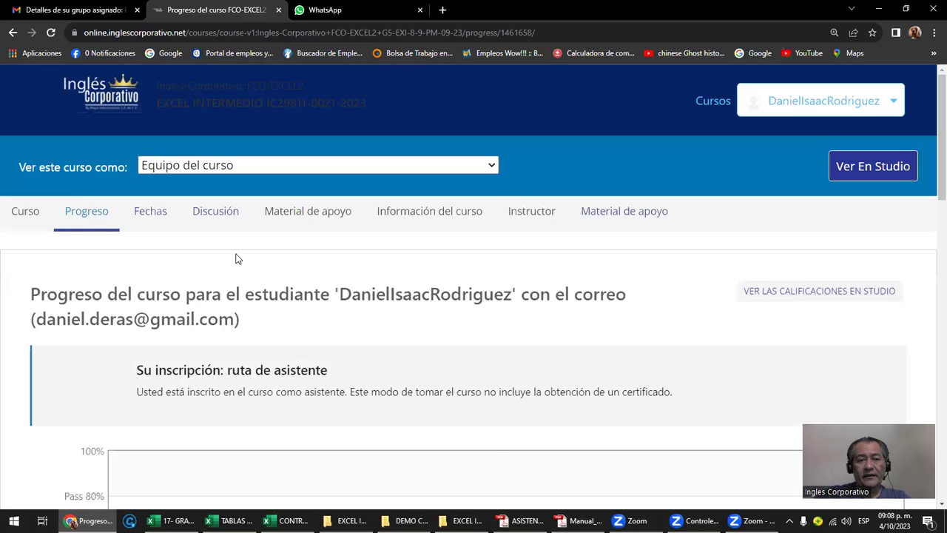
{"action": "scroll", "coordinate": [148, 234], "scroll_direction": "down", "scroll_amount": 3}
{"action": "scroll", "coordinate": [182, 220], "scroll_direction": "down", "scroll_amount": 1}
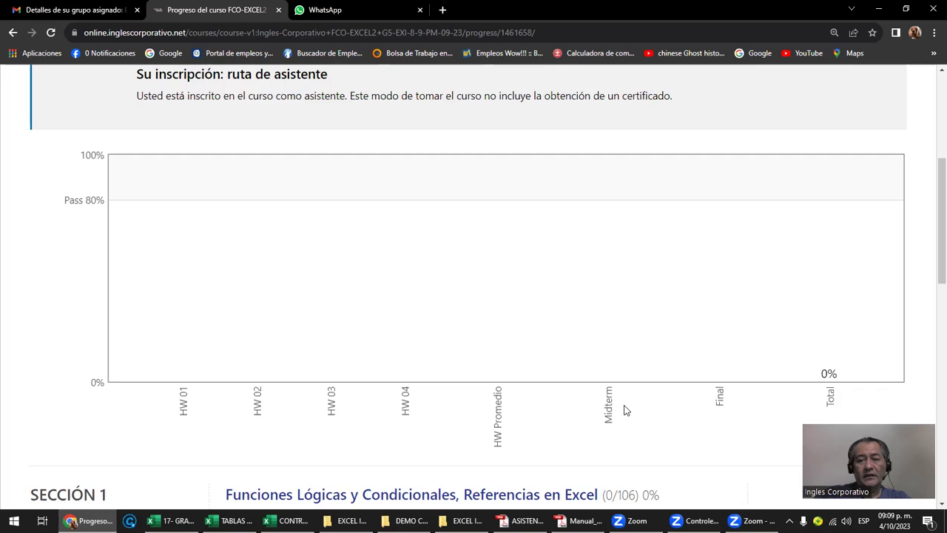
{"action": "scroll", "coordinate": [625, 402], "scroll_direction": "down", "scroll_amount": 1}
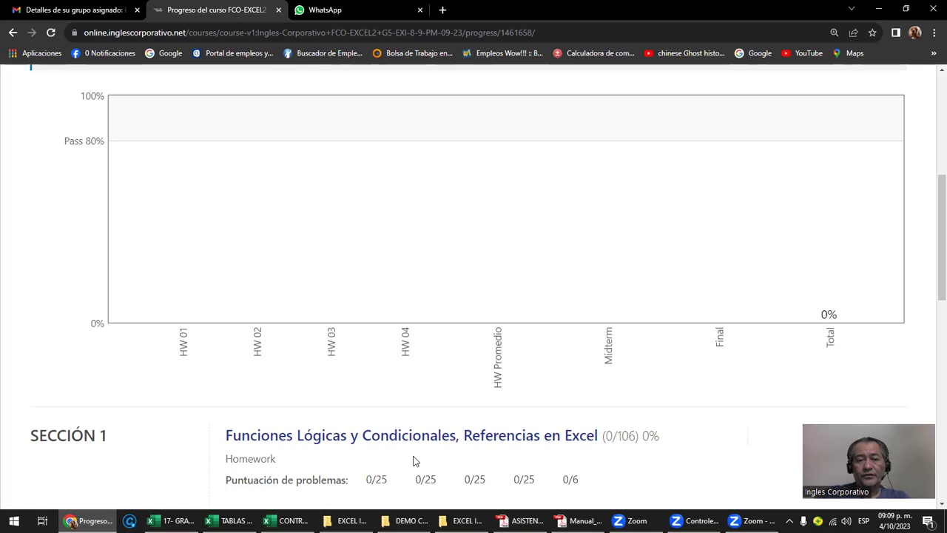
{"action": "scroll", "coordinate": [388, 465], "scroll_direction": "down", "scroll_amount": 2}
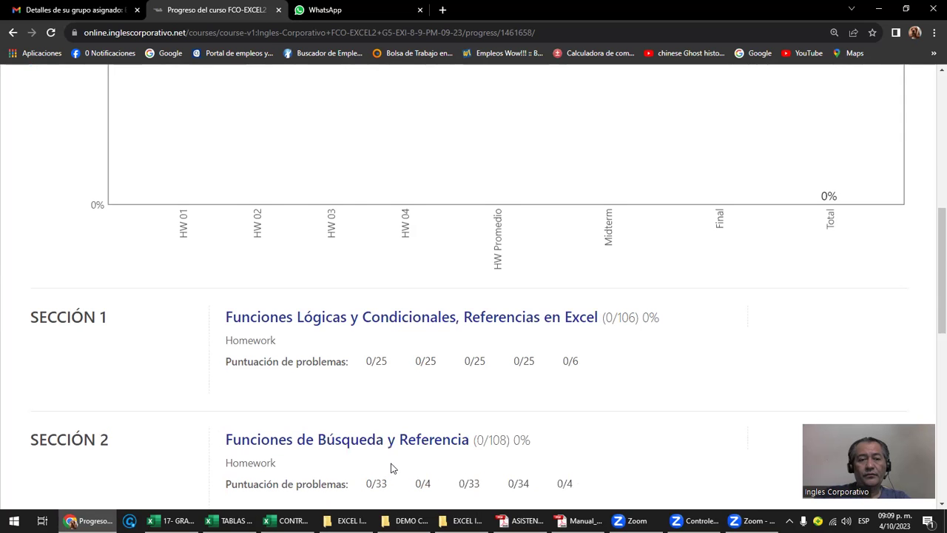
{"action": "scroll", "coordinate": [392, 467], "scroll_direction": "down", "scroll_amount": 2}
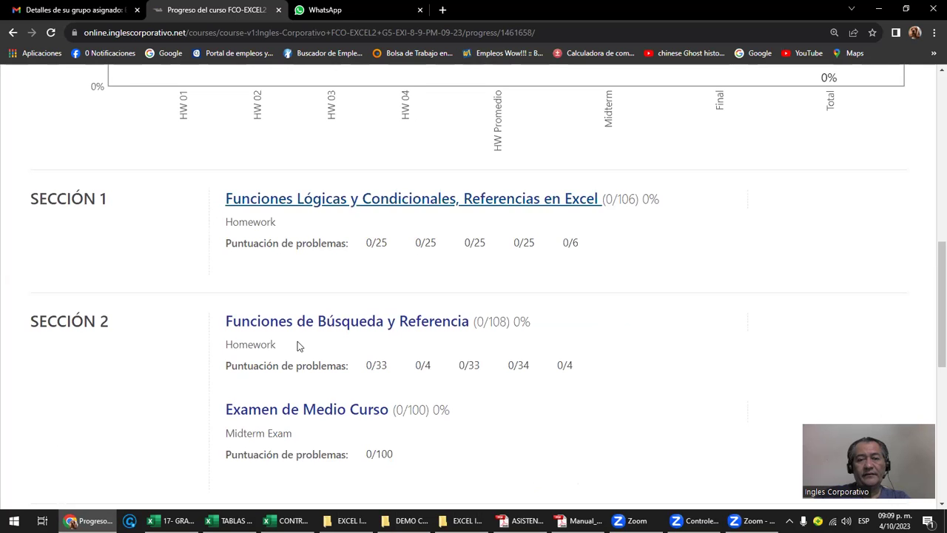
{"action": "scroll", "coordinate": [298, 342], "scroll_direction": "down", "scroll_amount": 5}
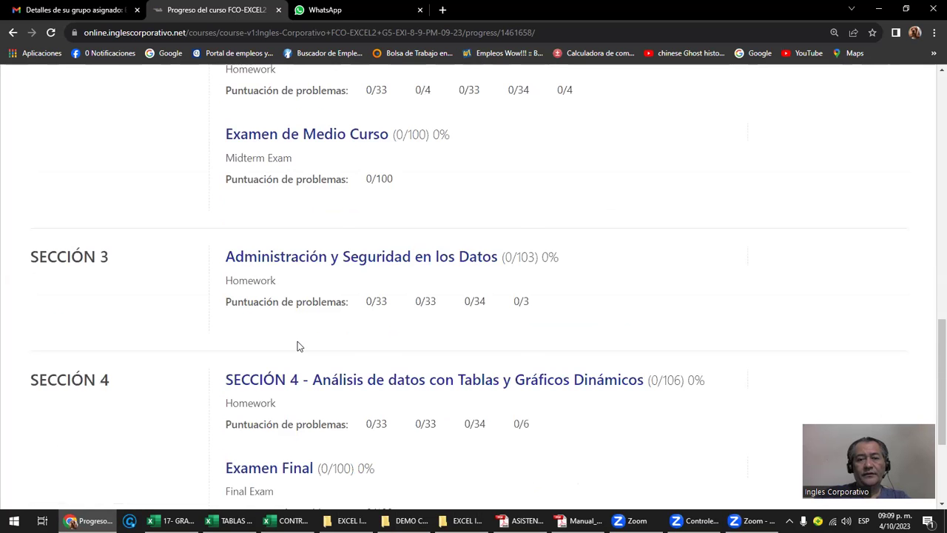
{"action": "scroll", "coordinate": [298, 347], "scroll_direction": "down", "scroll_amount": 1}
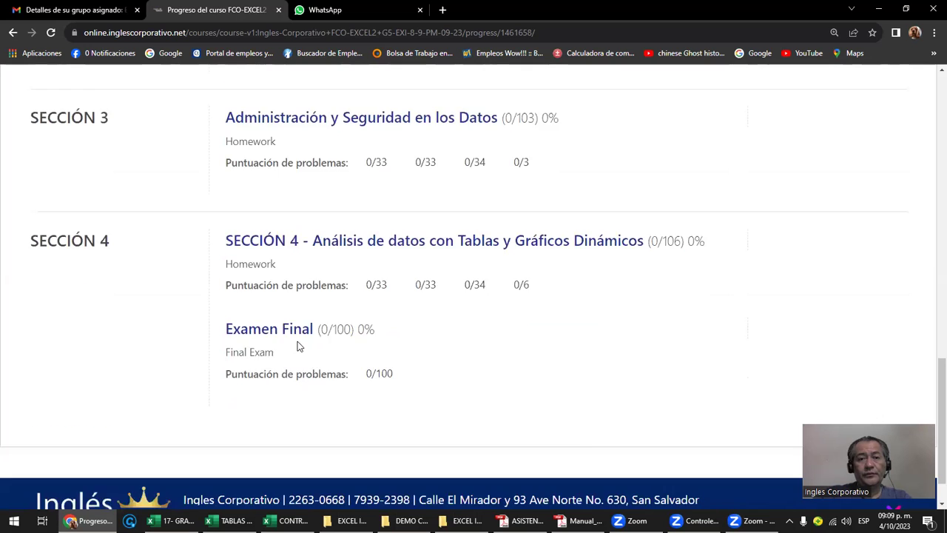
{"action": "scroll", "coordinate": [297, 341], "scroll_direction": "up", "scroll_amount": 3}
{"action": "scroll", "coordinate": [298, 345], "scroll_direction": "up", "scroll_amount": 4}
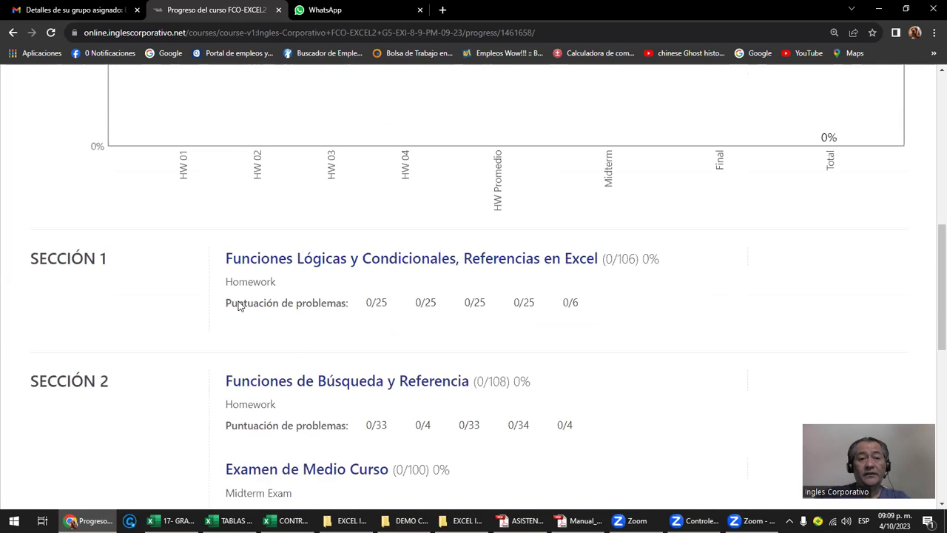
{"action": "scroll", "coordinate": [241, 307], "scroll_direction": "up", "scroll_amount": 2}
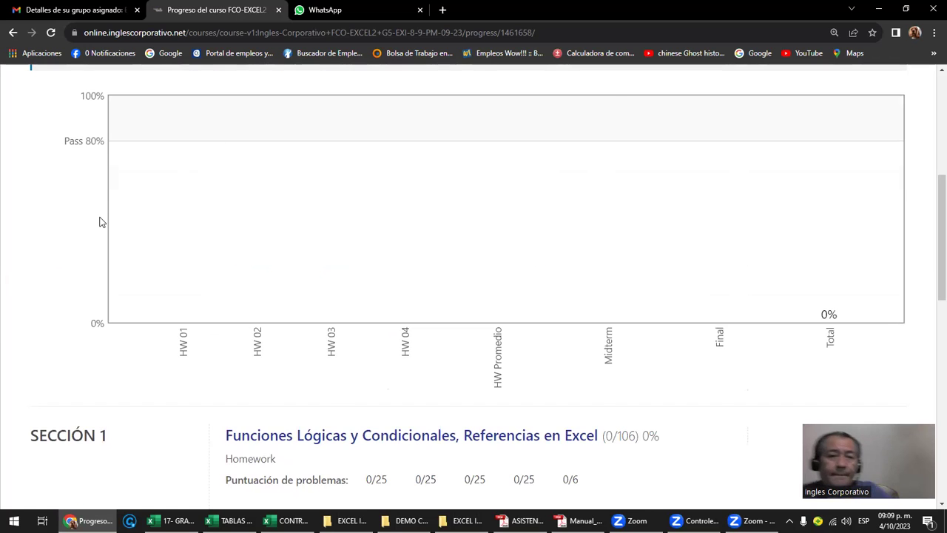
{"action": "scroll", "coordinate": [101, 222], "scroll_direction": "up", "scroll_amount": 1}
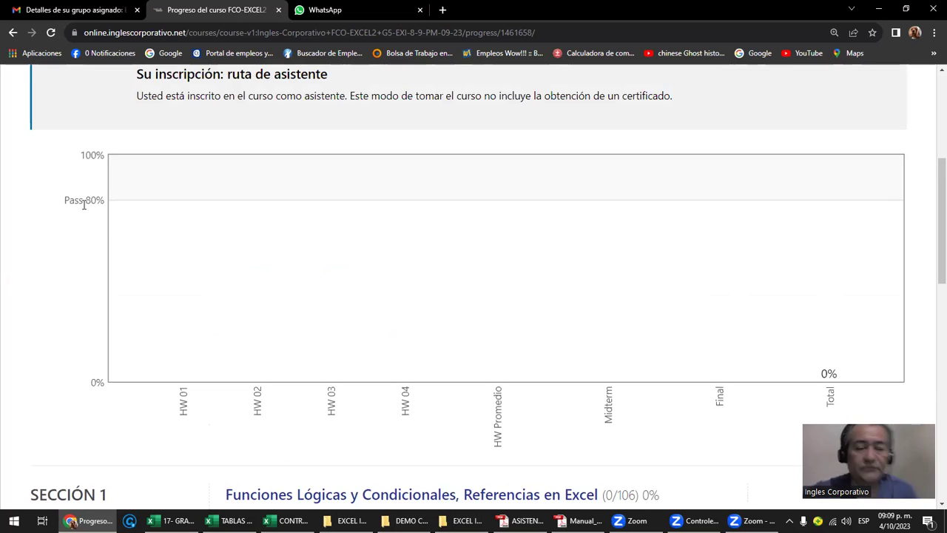
{"action": "scroll", "coordinate": [83, 205], "scroll_direction": "up", "scroll_amount": 1}
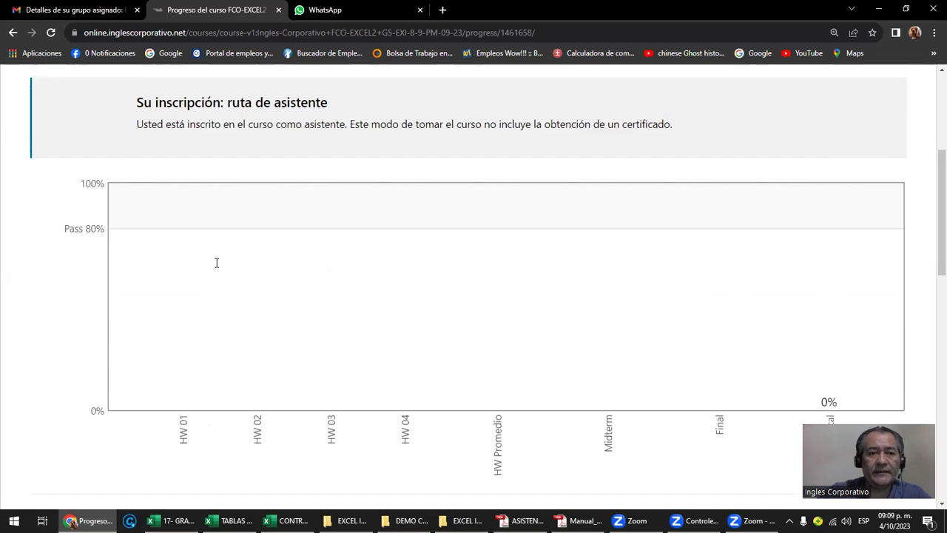
{"action": "scroll", "coordinate": [215, 262], "scroll_direction": "up", "scroll_amount": 2}
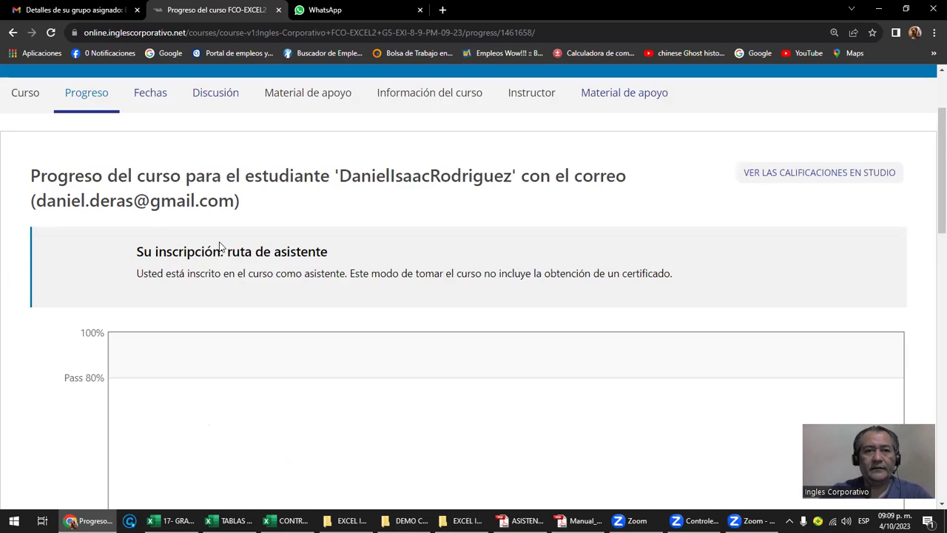
{"action": "left_click", "coordinate": [13, 33]}
Step: Return to the Libro de Calificaciones gradebook and scroll through the student score rows and back up
{"action": "left_click", "coordinate": [13, 34]}
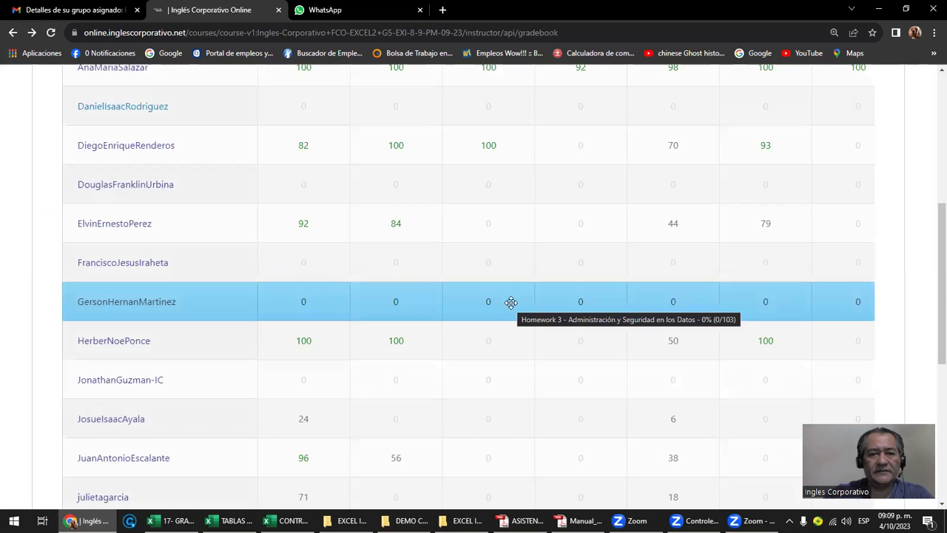
{"action": "scroll", "coordinate": [510, 302], "scroll_direction": "down", "scroll_amount": 2}
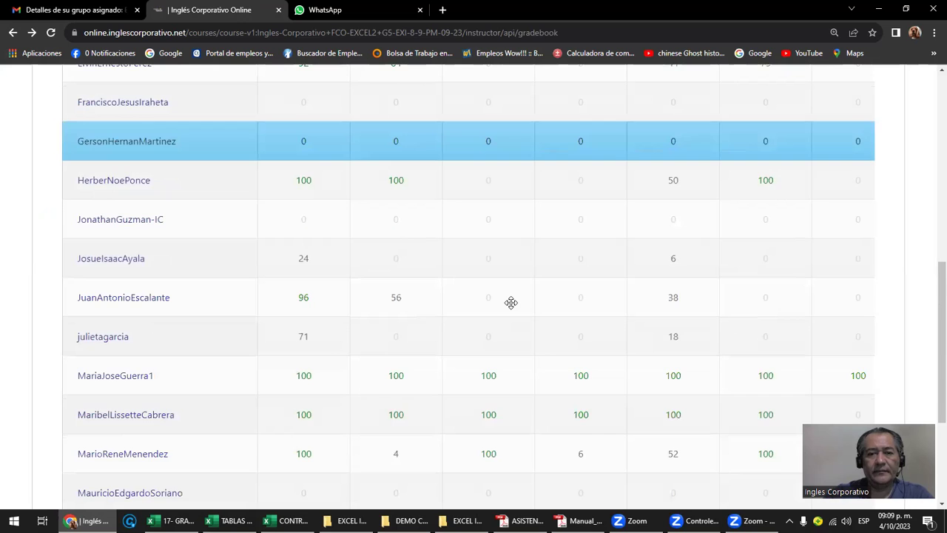
{"action": "scroll", "coordinate": [510, 302], "scroll_direction": "down", "scroll_amount": 1}
{"action": "scroll", "coordinate": [510, 302], "scroll_direction": "down", "scroll_amount": 1}
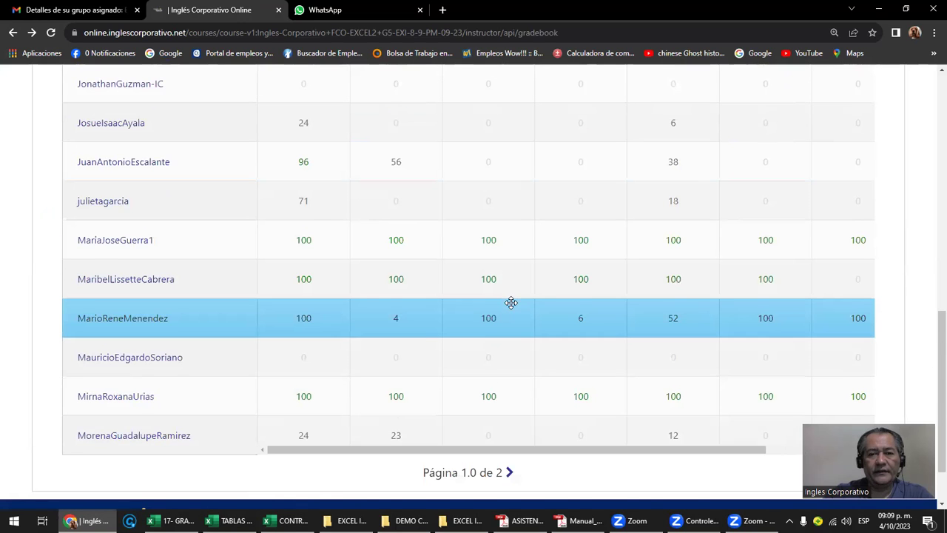
{"action": "scroll", "coordinate": [510, 302], "scroll_direction": "down", "scroll_amount": 1}
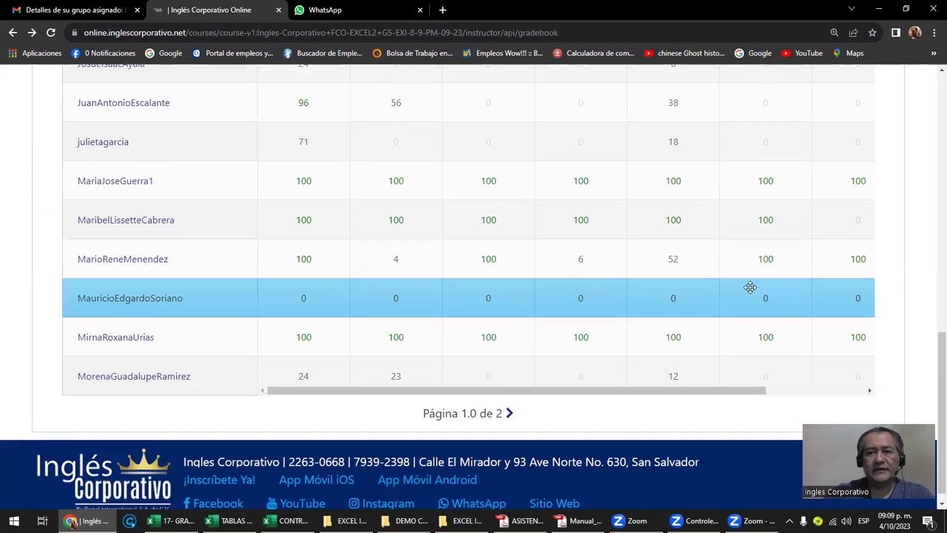
{"action": "scroll", "coordinate": [674, 321], "scroll_direction": "down", "scroll_amount": 1}
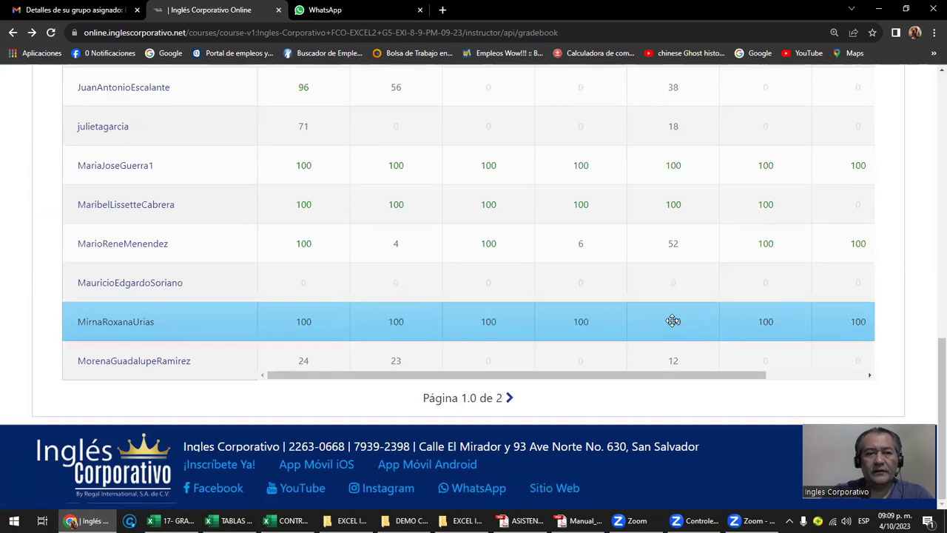
{"action": "scroll", "coordinate": [673, 320], "scroll_direction": "up", "scroll_amount": 7}
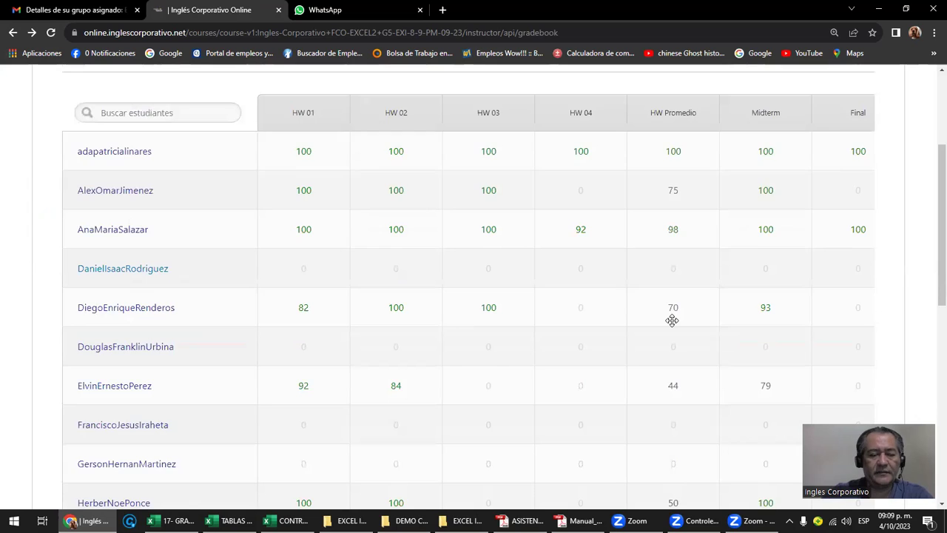
{"action": "scroll", "coordinate": [672, 320], "scroll_direction": "up", "scroll_amount": 1}
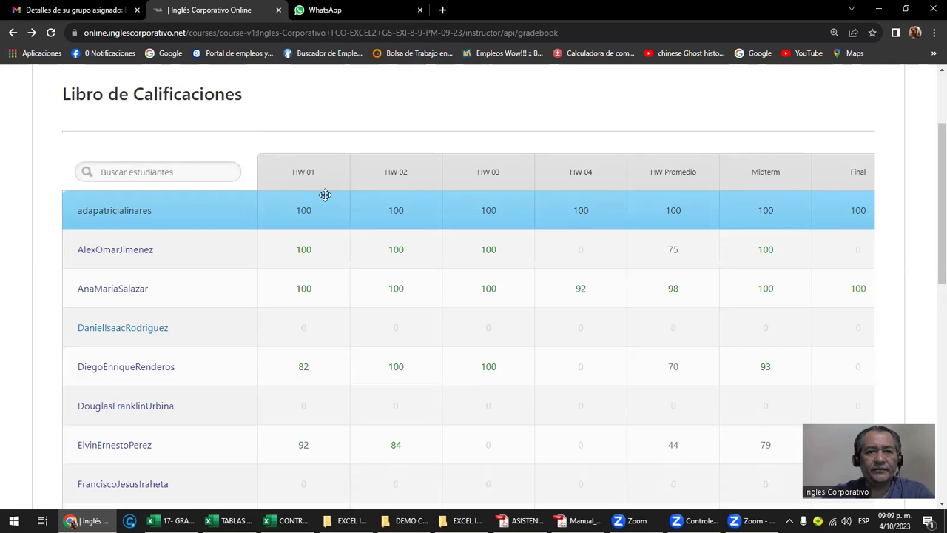
{"action": "scroll", "coordinate": [326, 196], "scroll_direction": "up", "scroll_amount": 2}
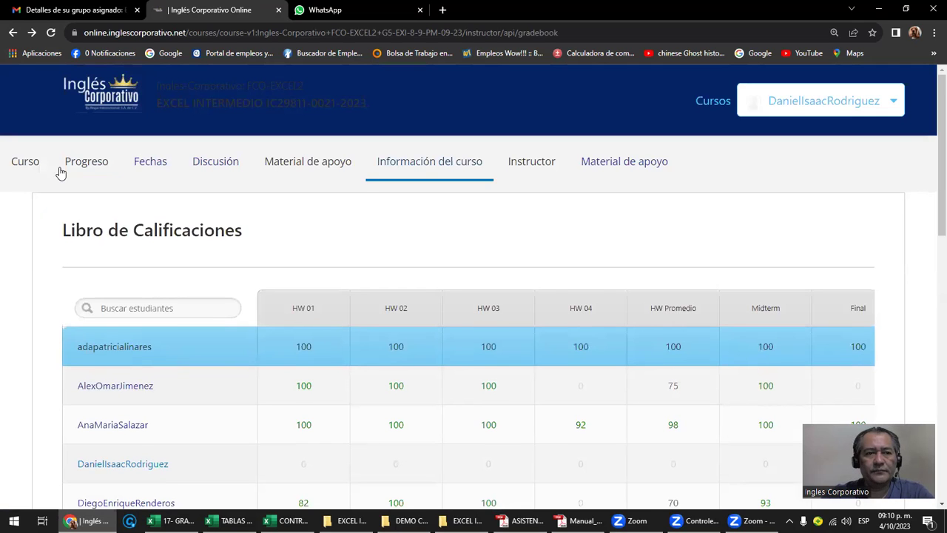
Step: From the Curso outline, open SECCIÓN 4's lesson 4.4 'Objetivo de la lección: Gráficos dinámicos' and read it
{"action": "left_click", "coordinate": [25, 164]}
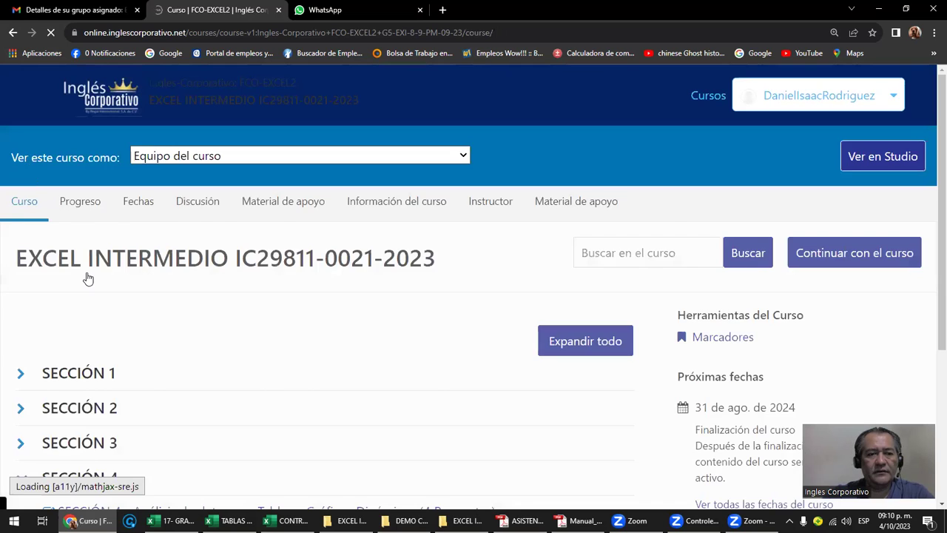
{"action": "scroll", "coordinate": [87, 277], "scroll_direction": "down", "scroll_amount": 2}
{"action": "scroll", "coordinate": [178, 285], "scroll_direction": "down", "scroll_amount": 2}
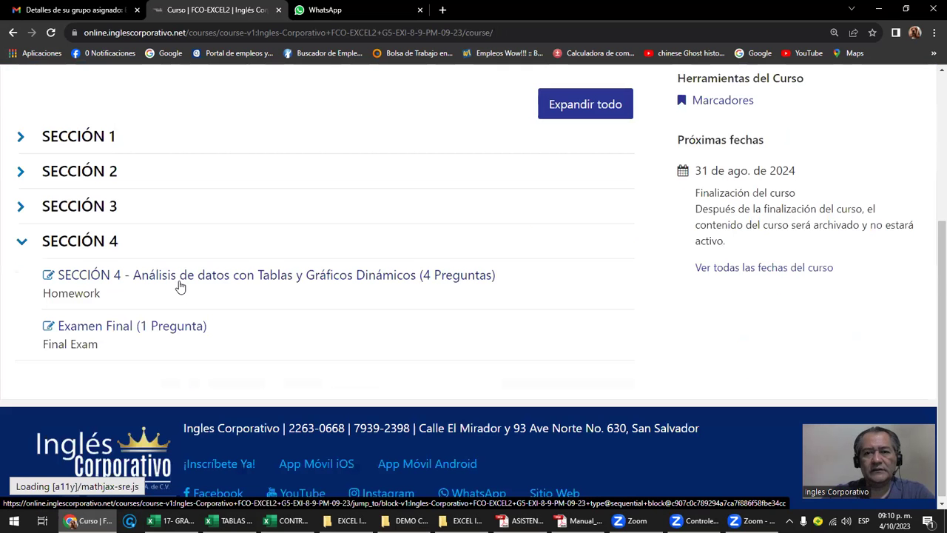
{"action": "left_click", "coordinate": [180, 286]}
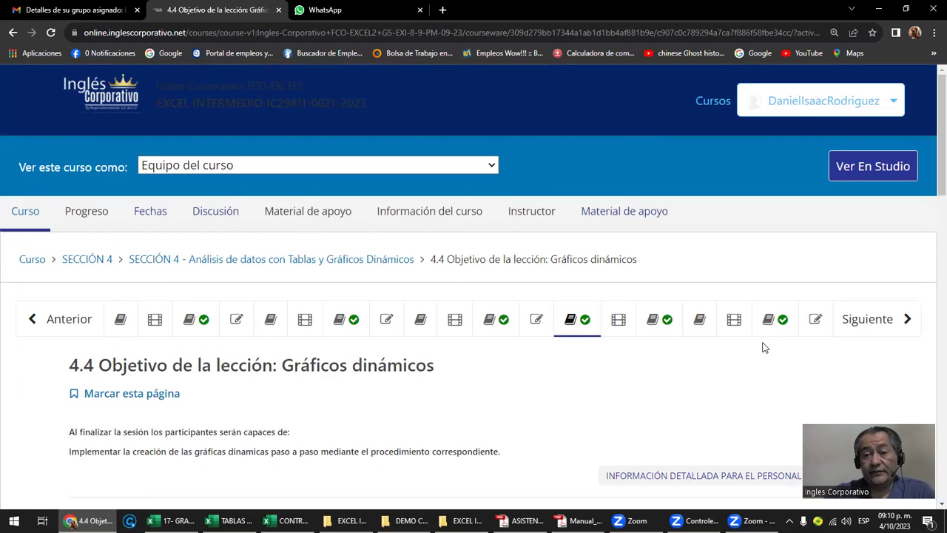
{"action": "scroll", "coordinate": [764, 347], "scroll_direction": "down", "scroll_amount": 1}
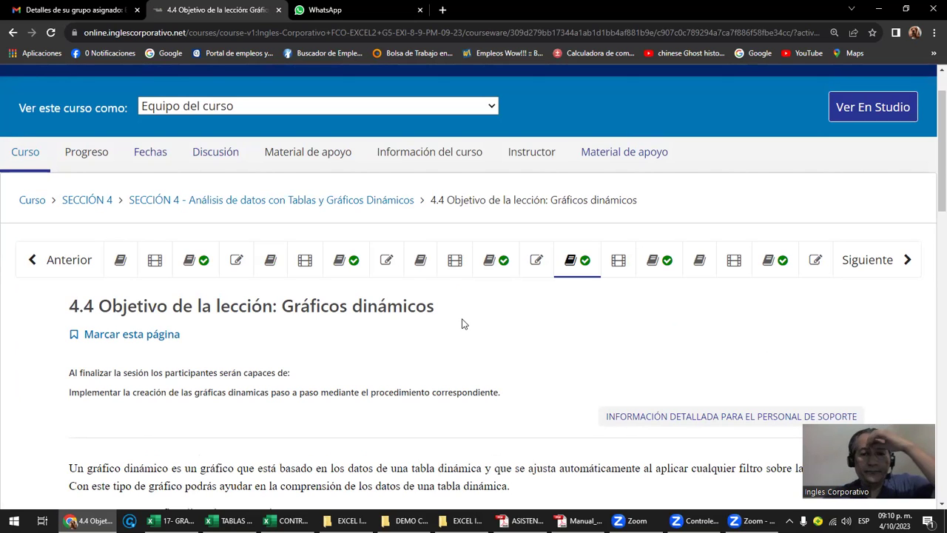
{"action": "scroll", "coordinate": [461, 323], "scroll_direction": "down", "scroll_amount": 2}
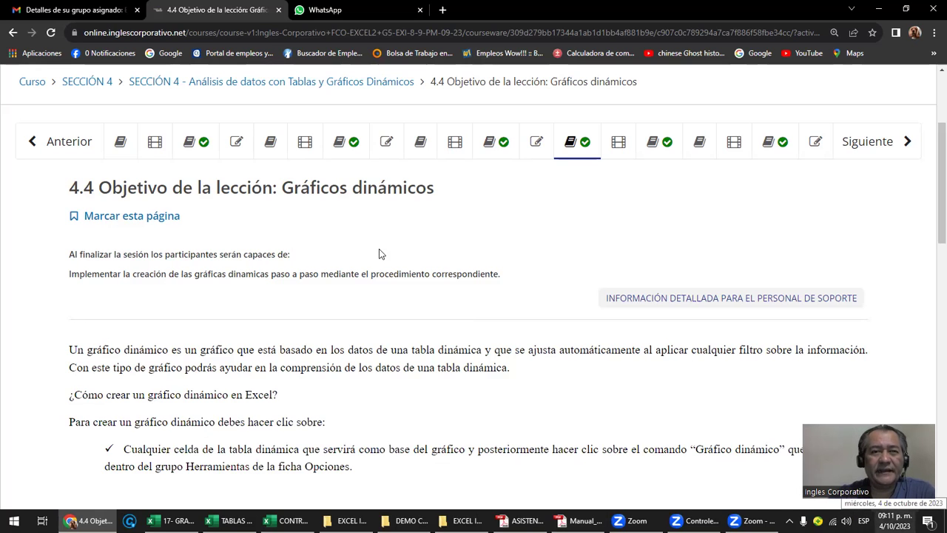
{"action": "scroll", "coordinate": [384, 120], "scroll_direction": "up", "scroll_amount": 1}
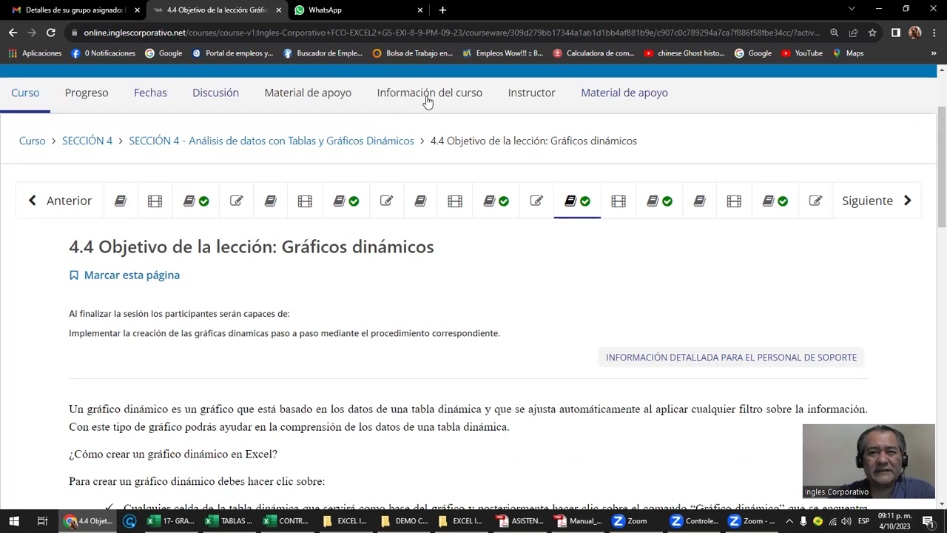
Step: Open Información del curso and highlight the FECHA DE EJECUCIÓN dates, 07 September–05 October 2023
{"action": "left_click", "coordinate": [437, 101]}
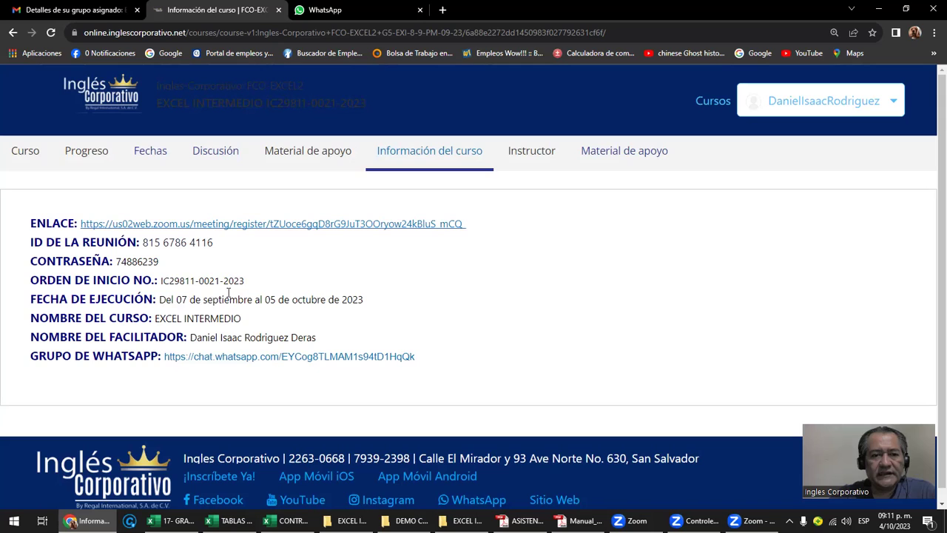
{"action": "left_click_drag", "start_coordinate": [157, 300], "coordinate": [225, 299]}
{"action": "left_click_drag", "start_coordinate": [330, 292], "coordinate": [363, 299]}
{"action": "left_click", "coordinate": [399, 327]}
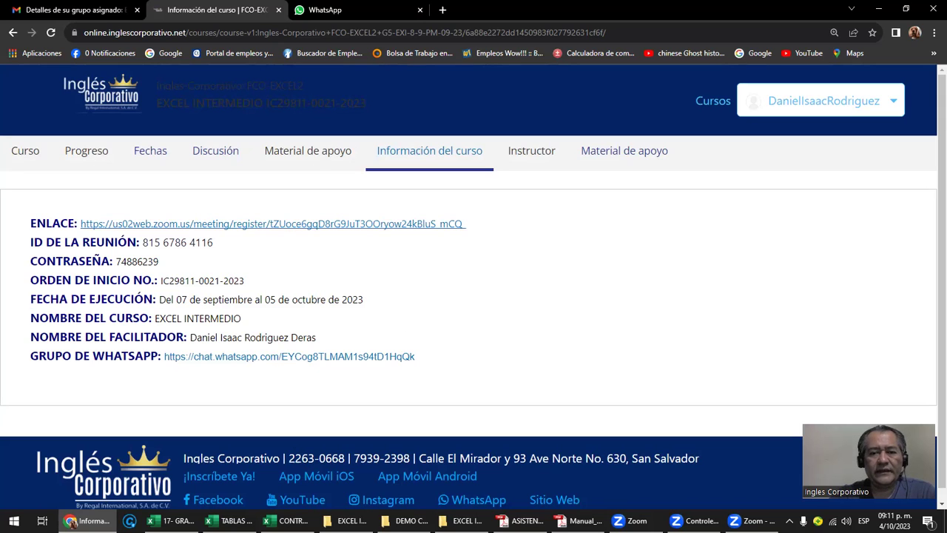
Step: Show chapter 19 'Graficas dinámicos I' (page 116) of the Excel Intermedio manual in Adobe Reader
{"action": "key", "text": "alt+Tab"}
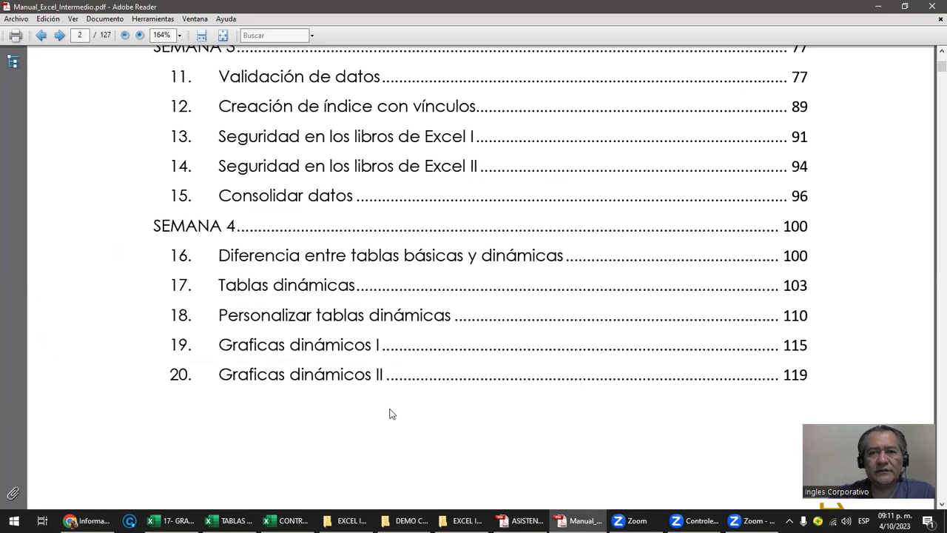
{"action": "left_click", "coordinate": [356, 345]}
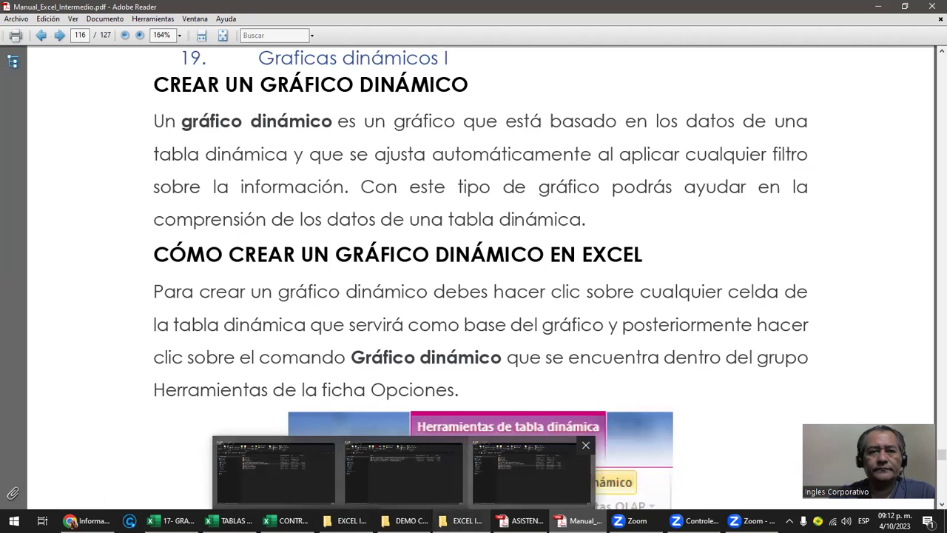
Step: Open the GRUPO 9 PM course folder in File Explorer
{"action": "left_click", "coordinate": [532, 472]}
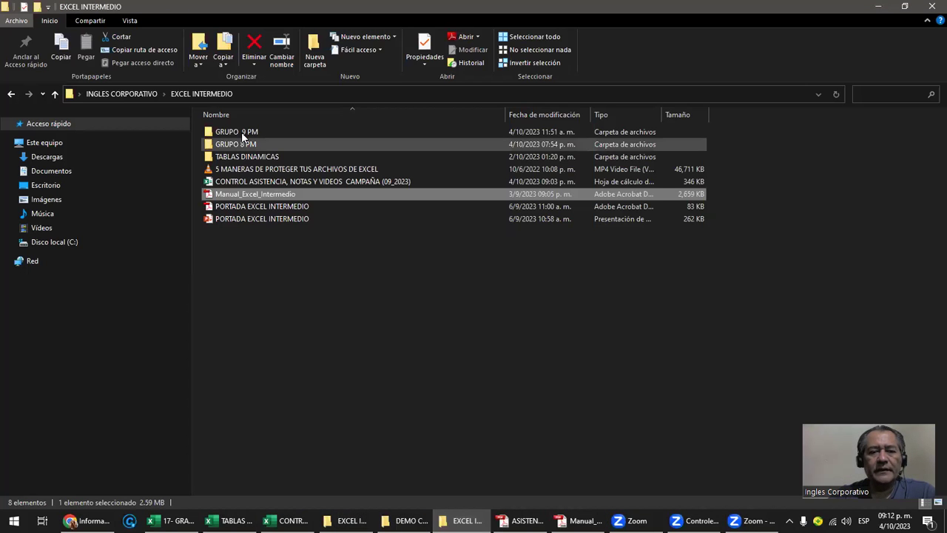
{"action": "left_click", "coordinate": [241, 132]}
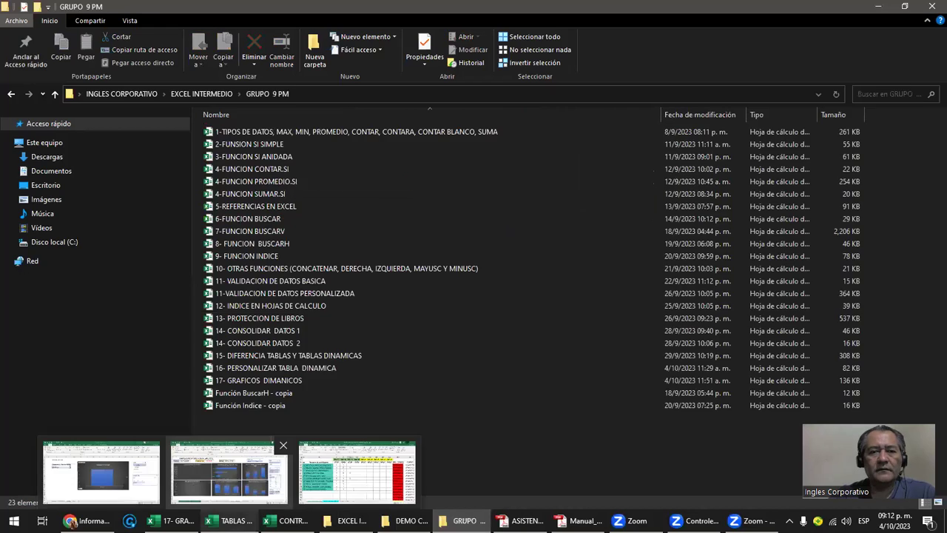
{"action": "left_click", "coordinate": [229, 472]}
{"action": "key", "text": "alt+Tab"}
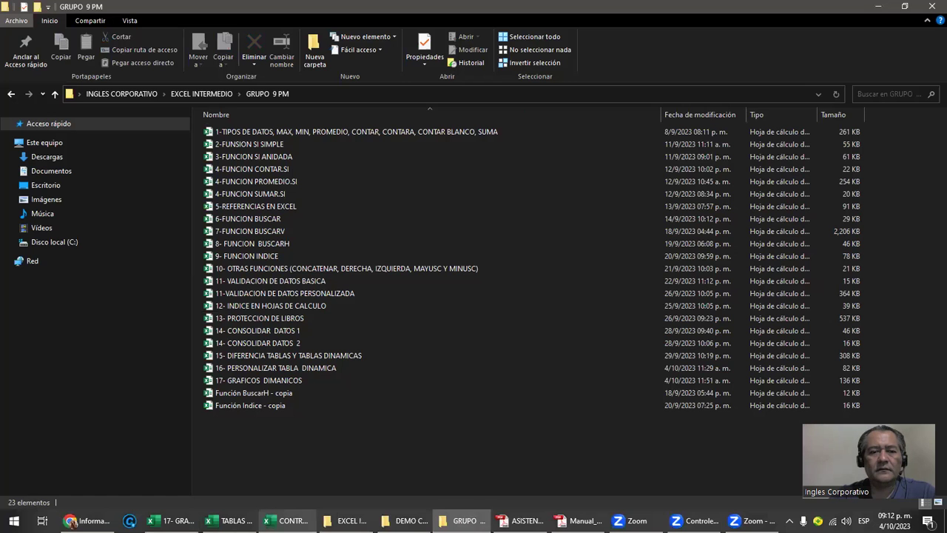
{"action": "key", "text": "alt+Tab"}
{"action": "key", "text": "alt+Tab"}
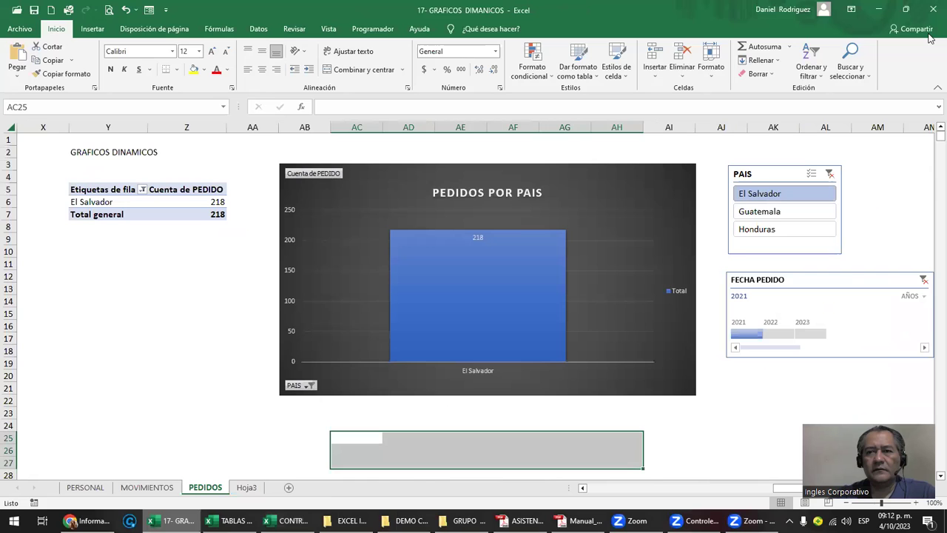
Step: Close the pivot charts workbook without saving and open 17- GRAFICOS DINAMICOS
{"action": "key", "text": "alt+F4"}
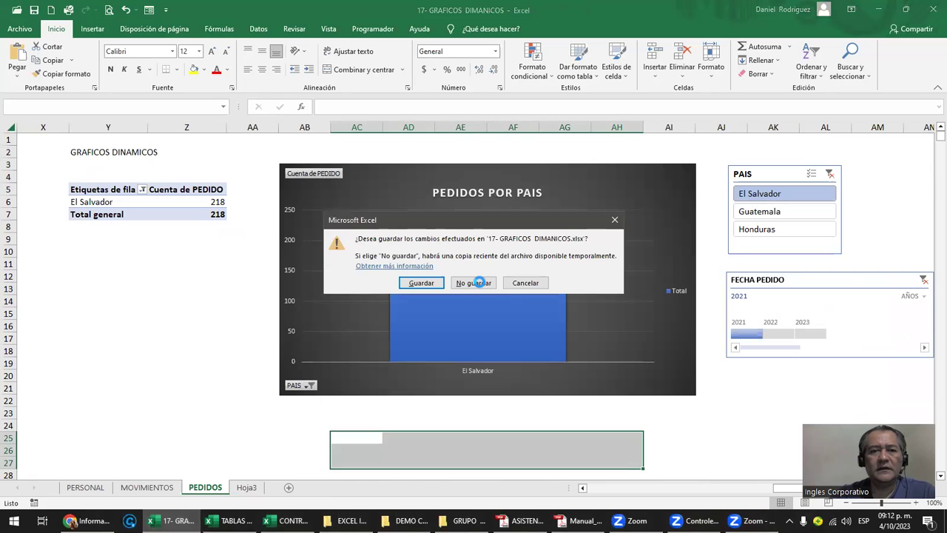
{"action": "left_click", "coordinate": [477, 282]}
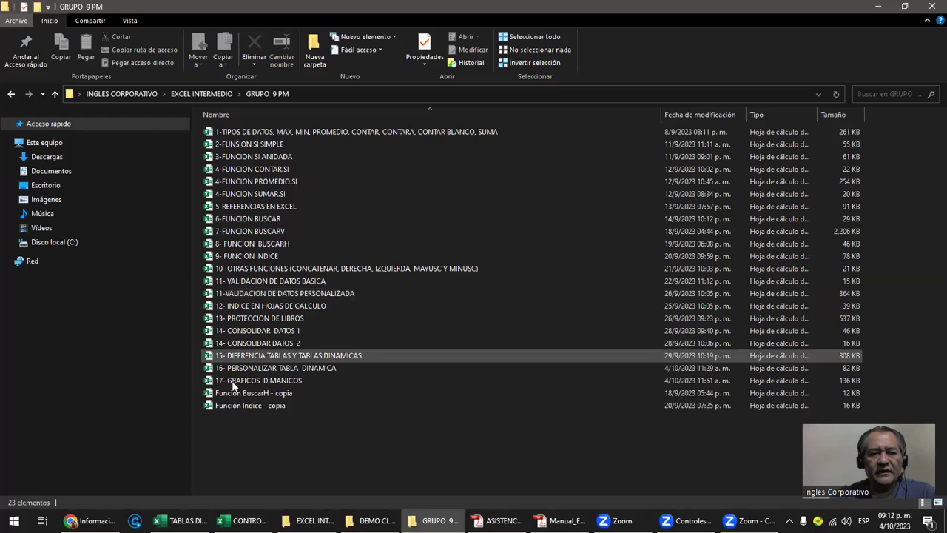
{"action": "double_click", "coordinate": [231, 380]}
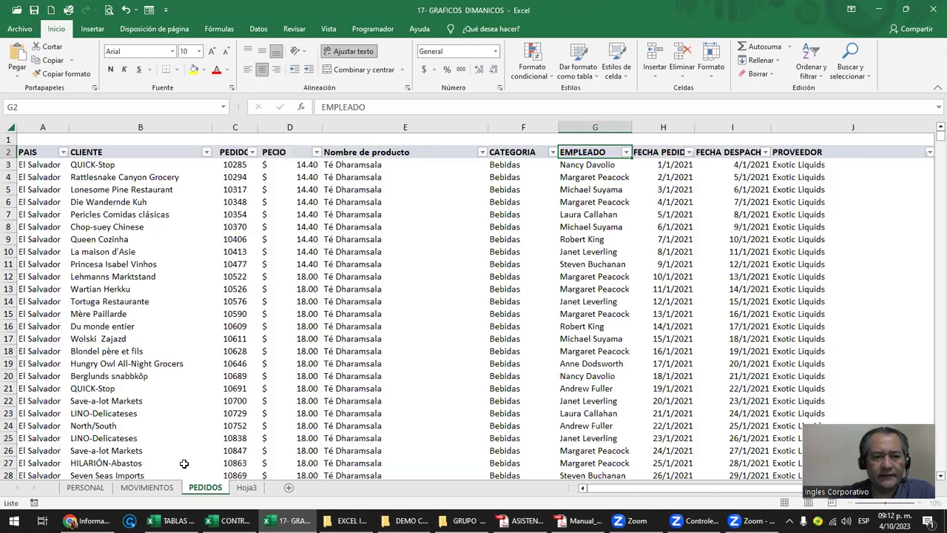
Step: Review the pivot-table exercise instructions on the PERSONAL sheet
{"action": "left_click", "coordinate": [84, 488]}
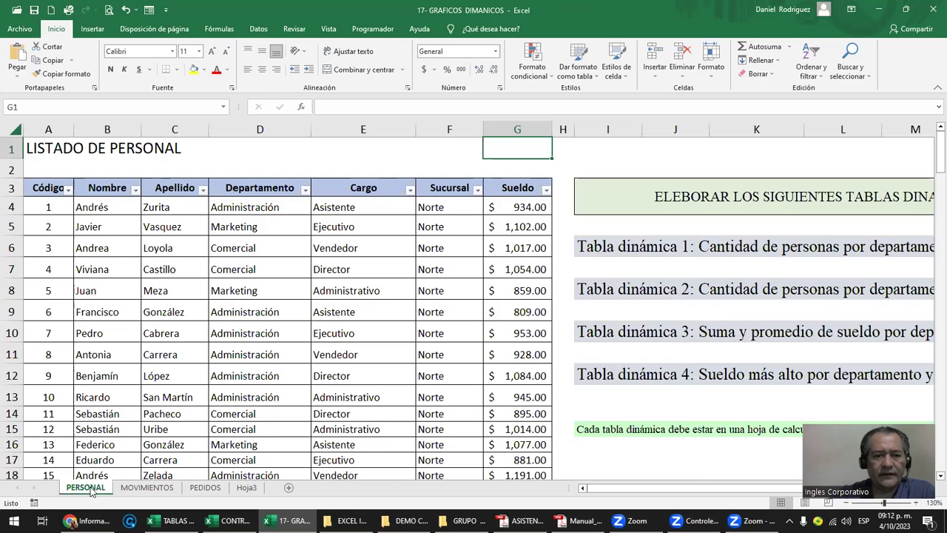
{"action": "left_click", "coordinate": [670, 152]}
{"action": "key", "text": "Down"}
{"action": "key", "text": "Down"}
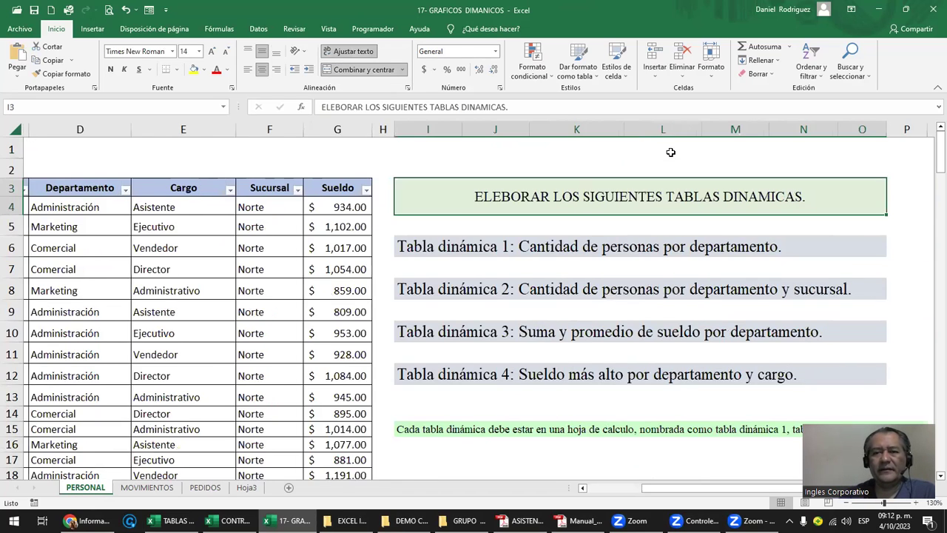
{"action": "key", "text": "Down"}
{"action": "key", "text": "Down"}
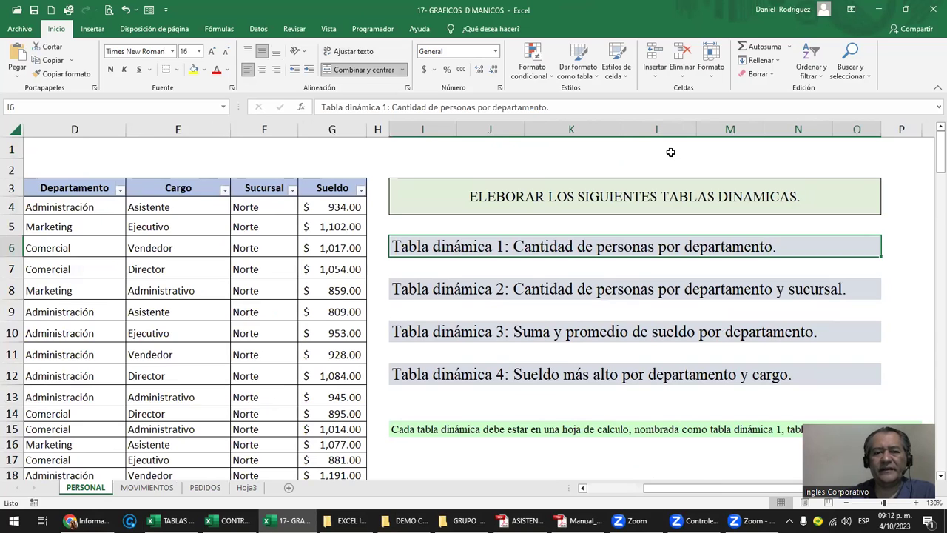
{"action": "key", "text": "Left"}
{"action": "key", "text": "Left"}
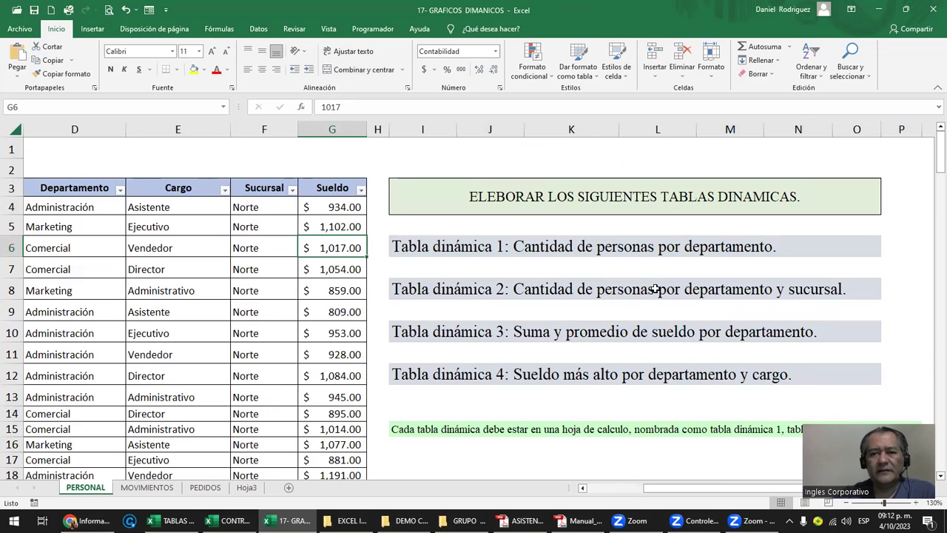
Step: Go to the MOVIMIENTOS sheet and select the SUCURSAL header cell A3
{"action": "left_click", "coordinate": [140, 488]}
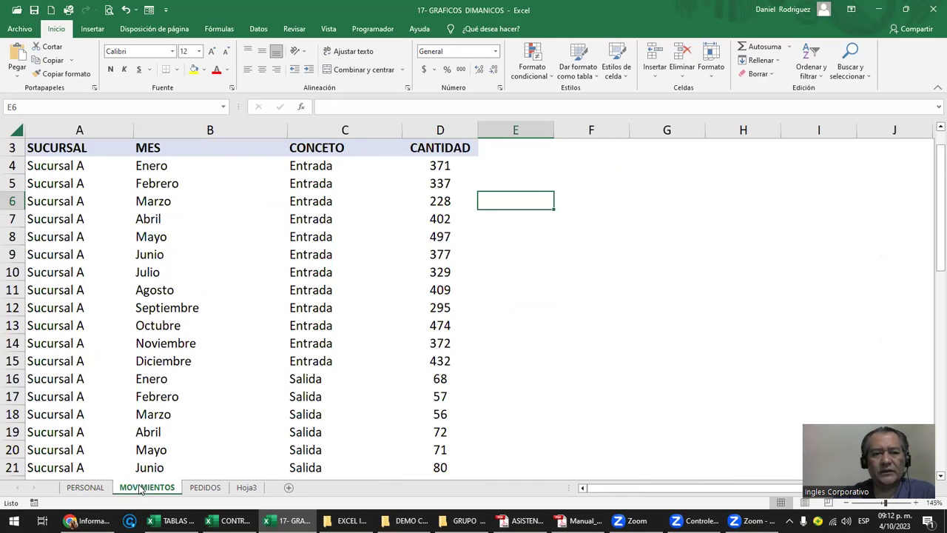
{"action": "scroll", "coordinate": [140, 488], "scroll_direction": "up", "scroll_amount": 1}
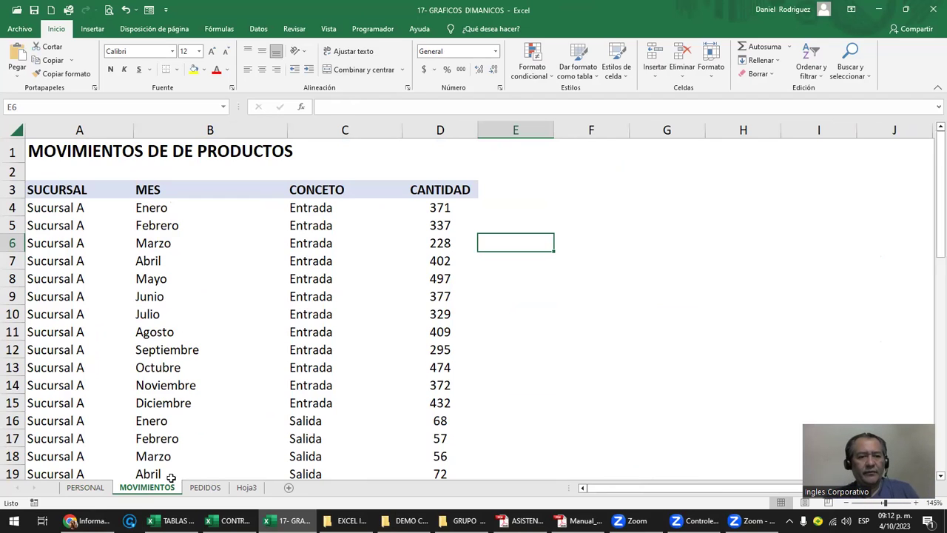
{"action": "key", "text": "Left"}
{"action": "key", "text": "Left"}
{"action": "key", "text": "Left"}
{"action": "key", "text": "Up"}
{"action": "key", "text": "Up"}
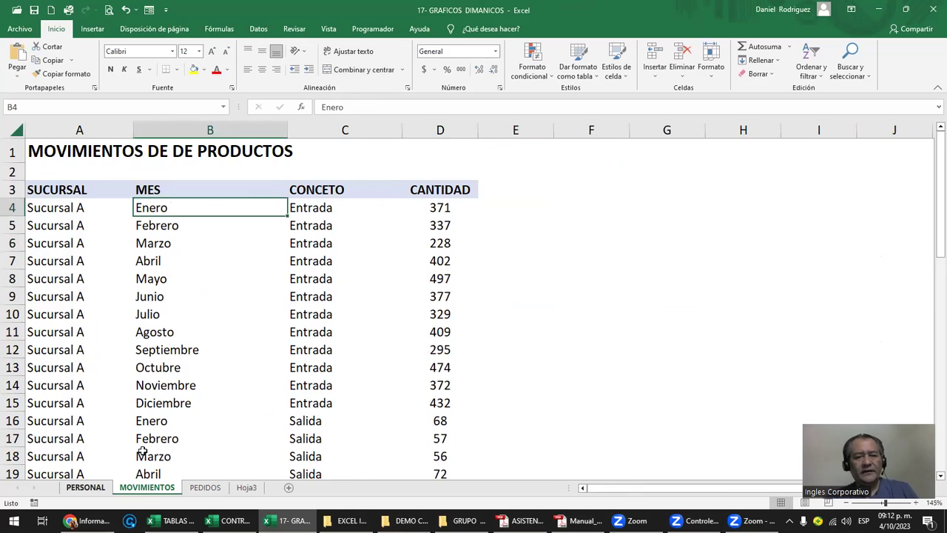
{"action": "key", "text": "ctrl+Page_Up"}
{"action": "key", "text": "ctrl+Page_Down"}
{"action": "key", "text": "ctrl+Page_Down"}
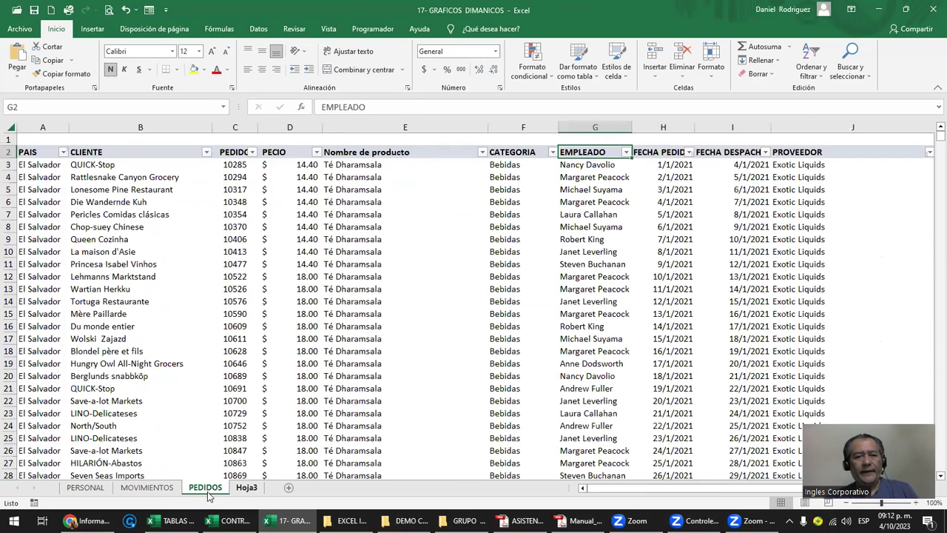
{"action": "key", "text": "ctrl+Page_Down"}
{"action": "key", "text": "ctrl+Page_Up"}
{"action": "key", "text": "ctrl+Page_Up"}
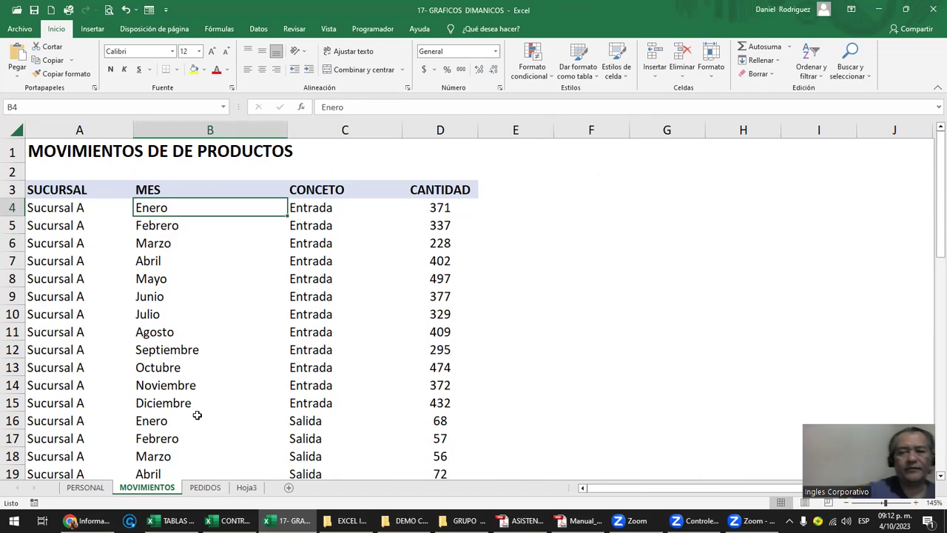
{"action": "key", "text": "Left"}
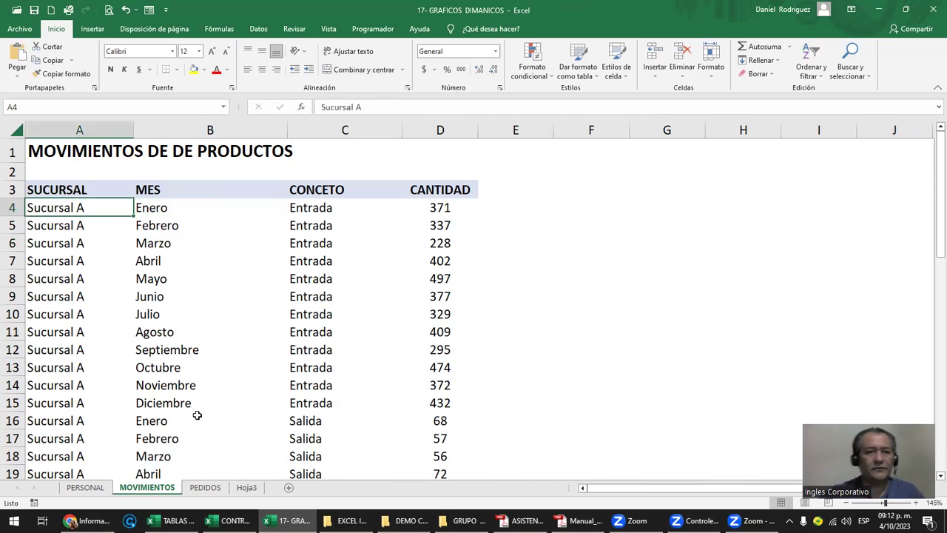
{"action": "left_click", "coordinate": [69, 189]}
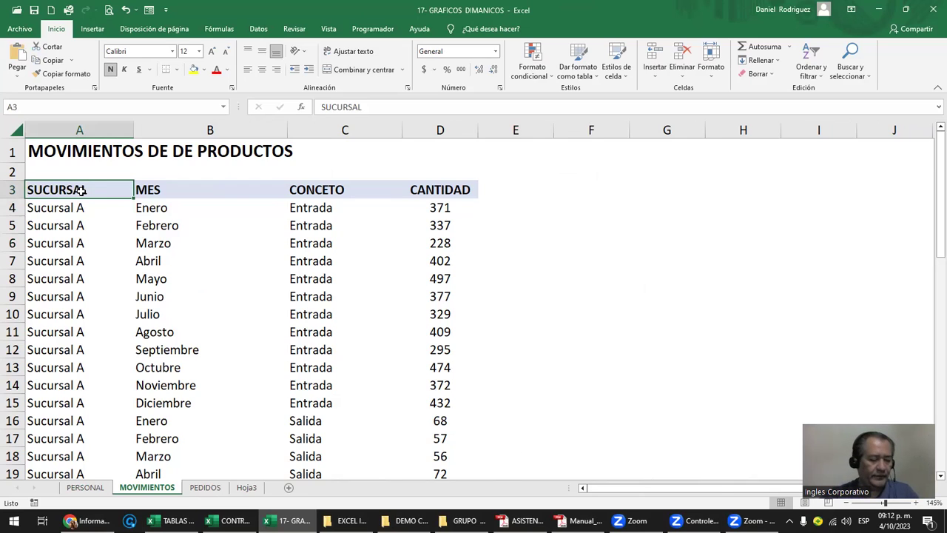
Step: Turn on AutoFilter for row 3 and inspect the SUCURSAL, MES and CONCETO filter lists
{"action": "key", "text": "ctrl+shift+l"}
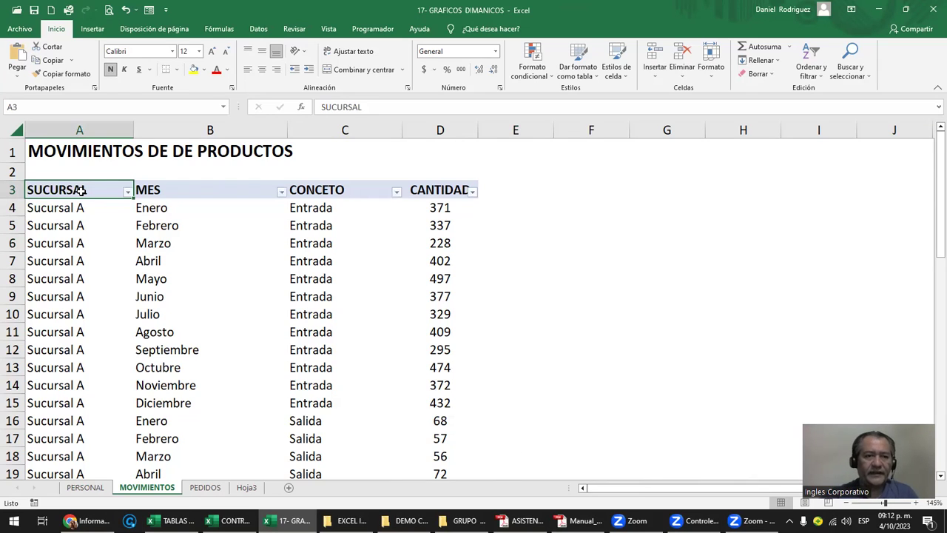
{"action": "left_click", "coordinate": [128, 193]}
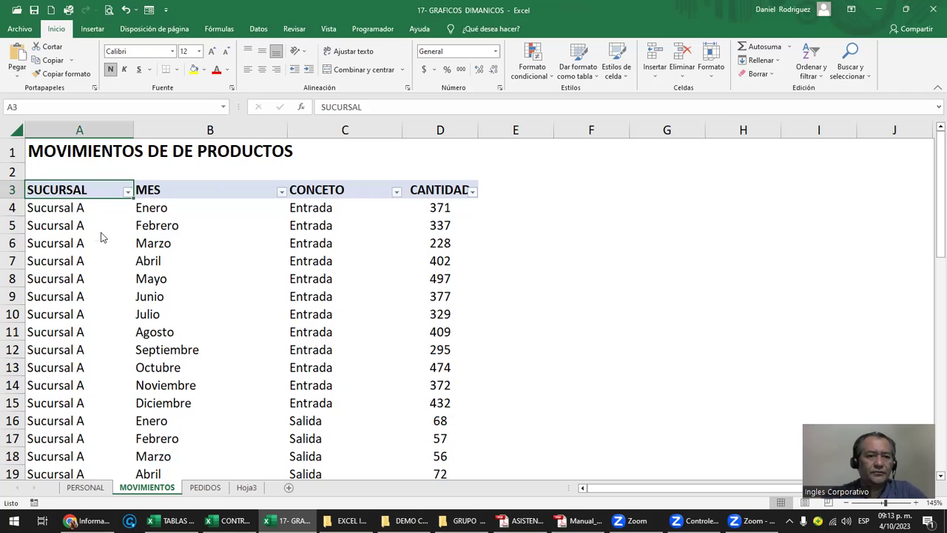
{"action": "left_click", "coordinate": [282, 196]}
{"action": "left_click", "coordinate": [282, 192]}
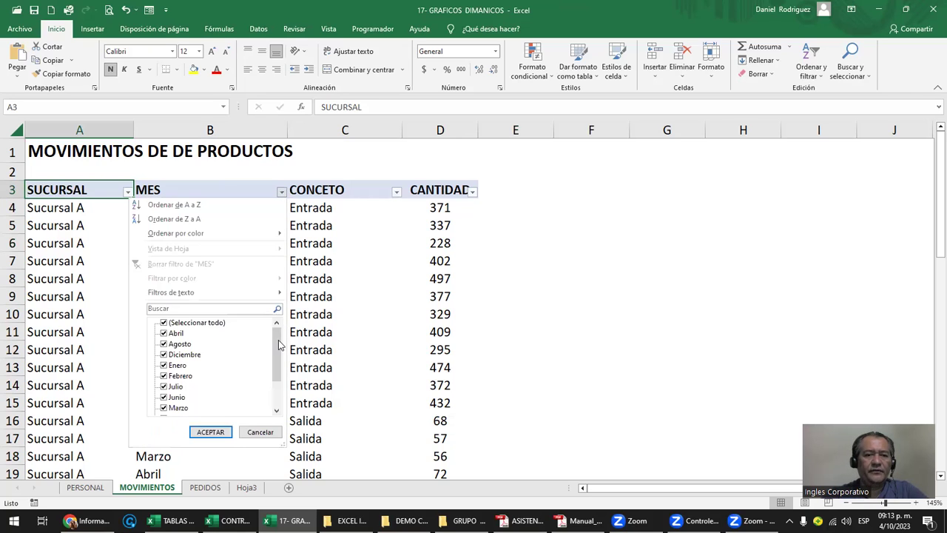
{"action": "left_click", "coordinate": [278, 391]}
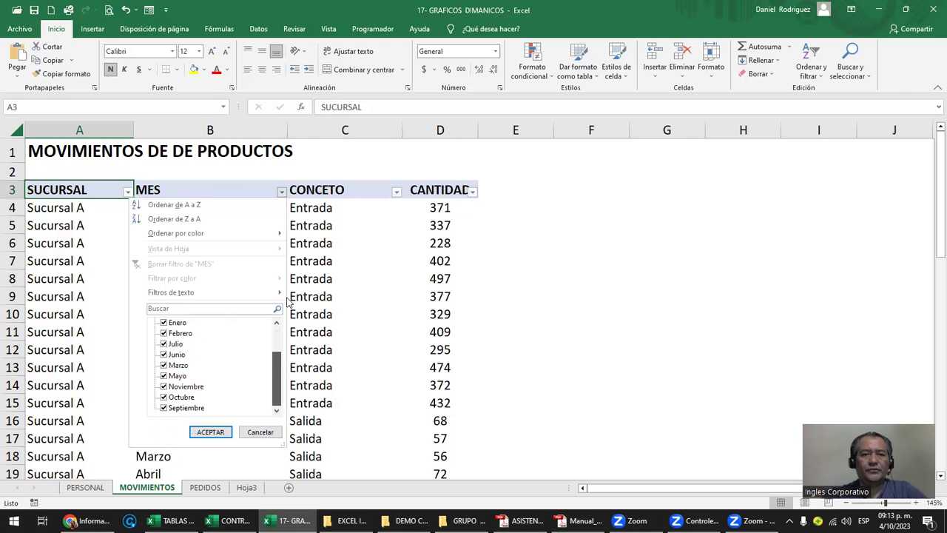
{"action": "left_click", "coordinate": [346, 195]}
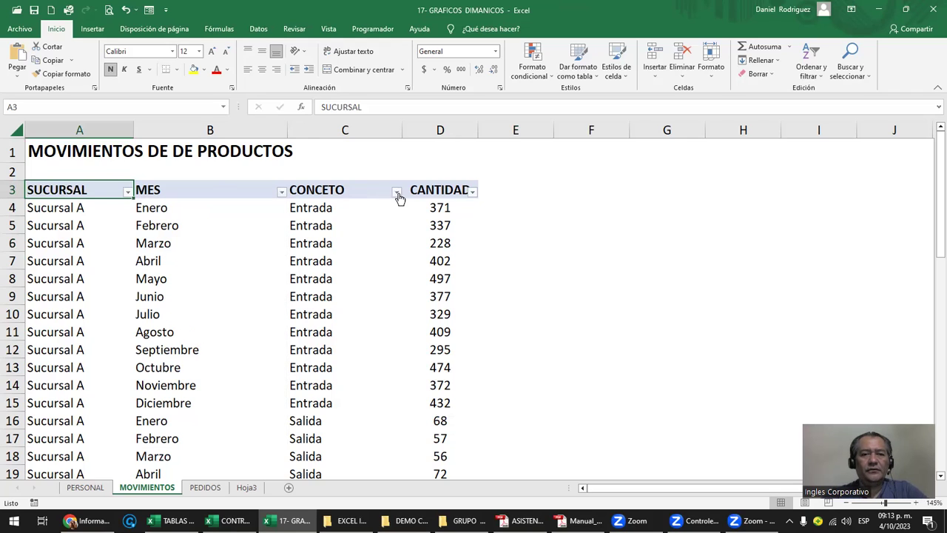
{"action": "left_click", "coordinate": [391, 197]}
{"action": "key", "text": "alt+Down"}
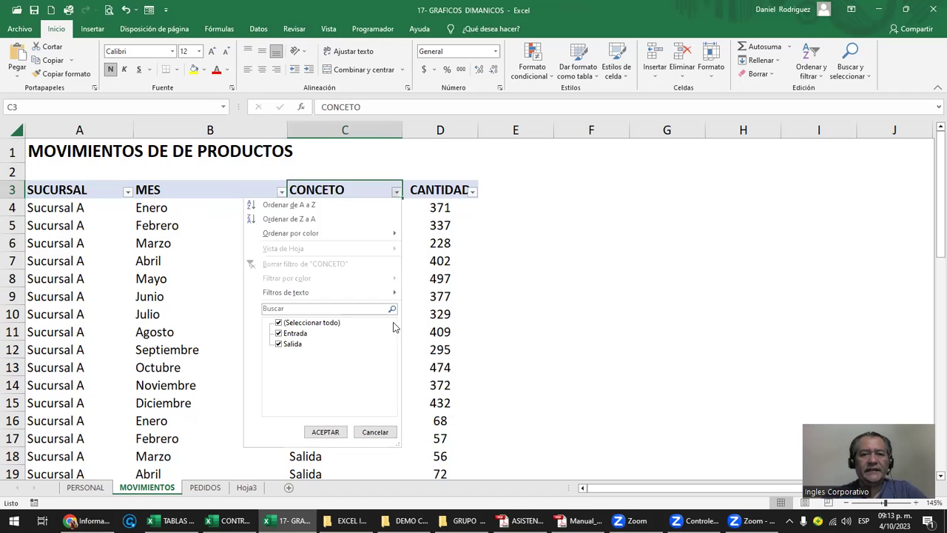
{"action": "left_click", "coordinate": [472, 133]}
Step: Autofit column D so the CANTIDAD header fits beside its filter button
{"action": "double_click", "coordinate": [477, 132]}
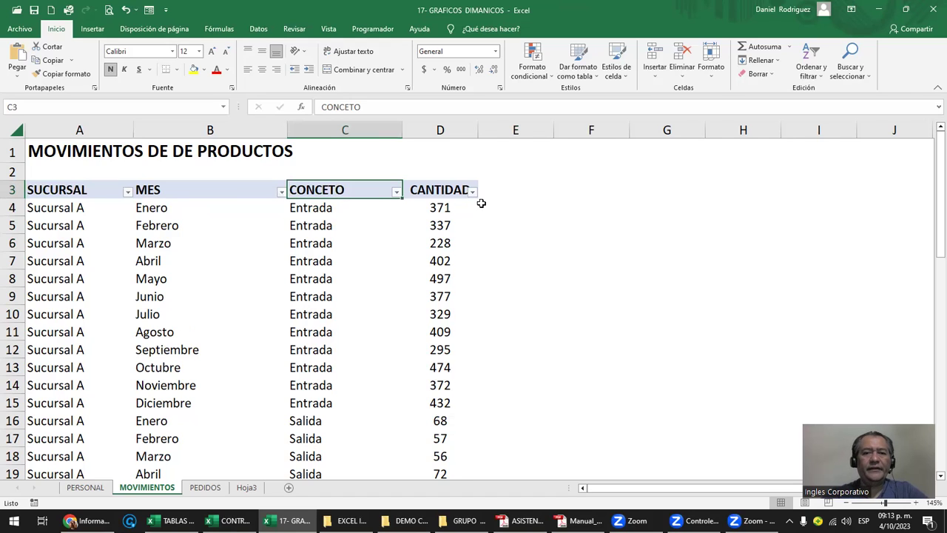
{"action": "key", "text": "Right"}
{"action": "key", "text": "Down"}
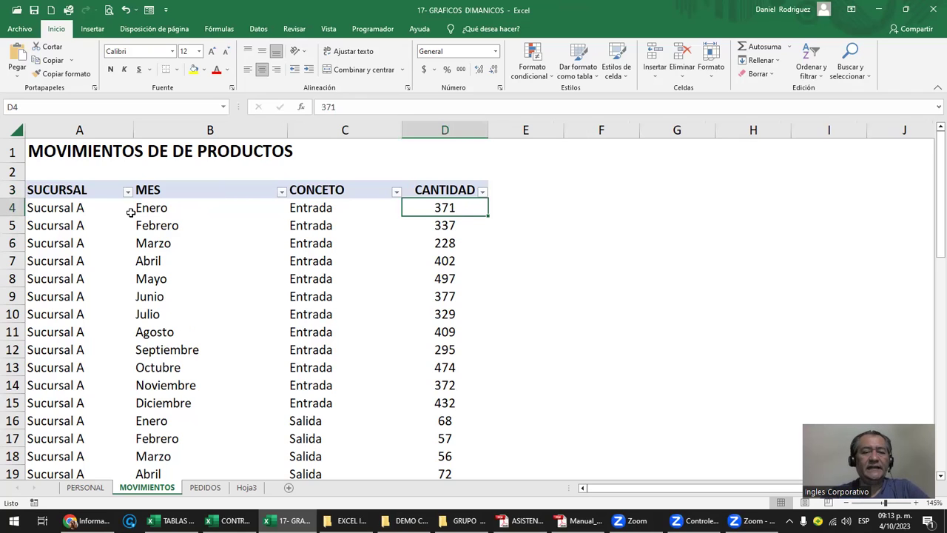
{"action": "left_click", "coordinate": [78, 130]}
{"action": "left_click", "coordinate": [445, 133], "text": "shift"}
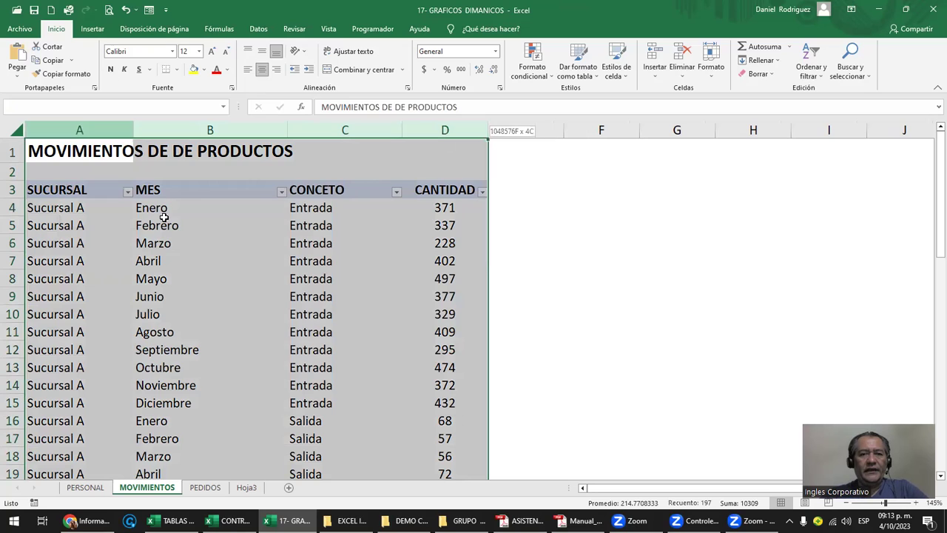
{"action": "left_click", "coordinate": [216, 256]}
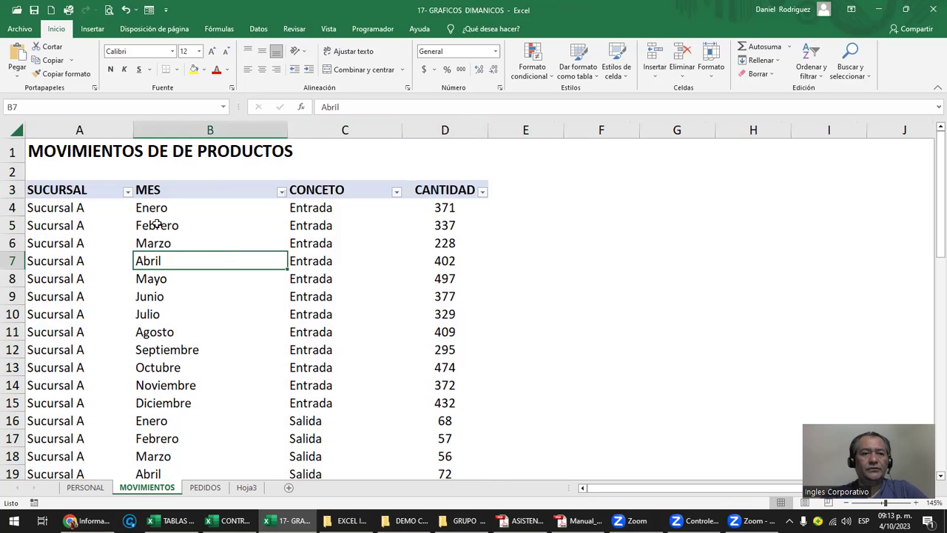
{"action": "left_click", "coordinate": [127, 192]}
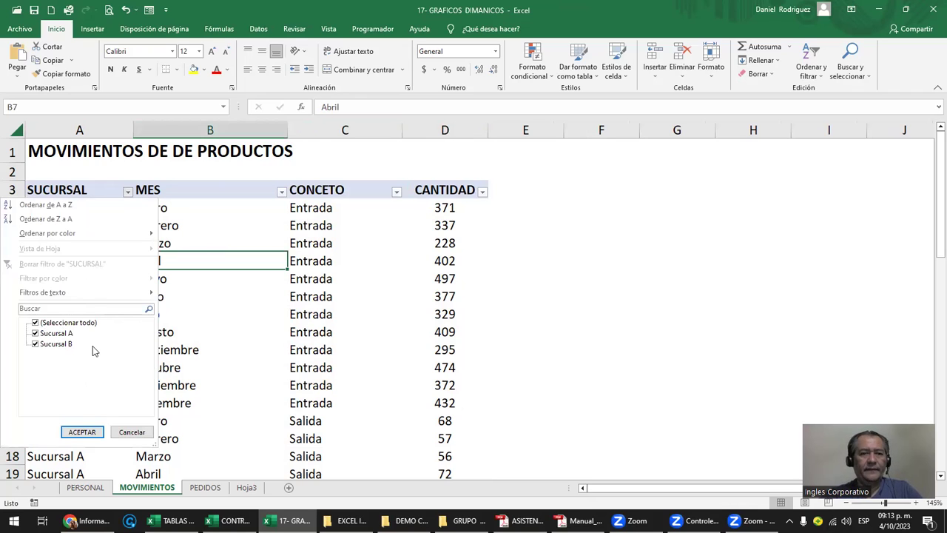
{"action": "key", "text": "Escape"}
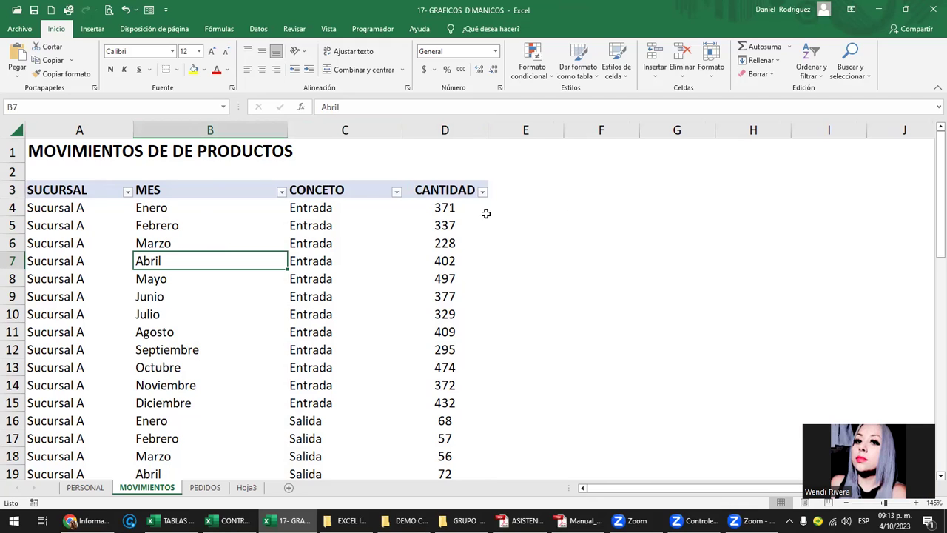
{"action": "left_click", "coordinate": [434, 190]}
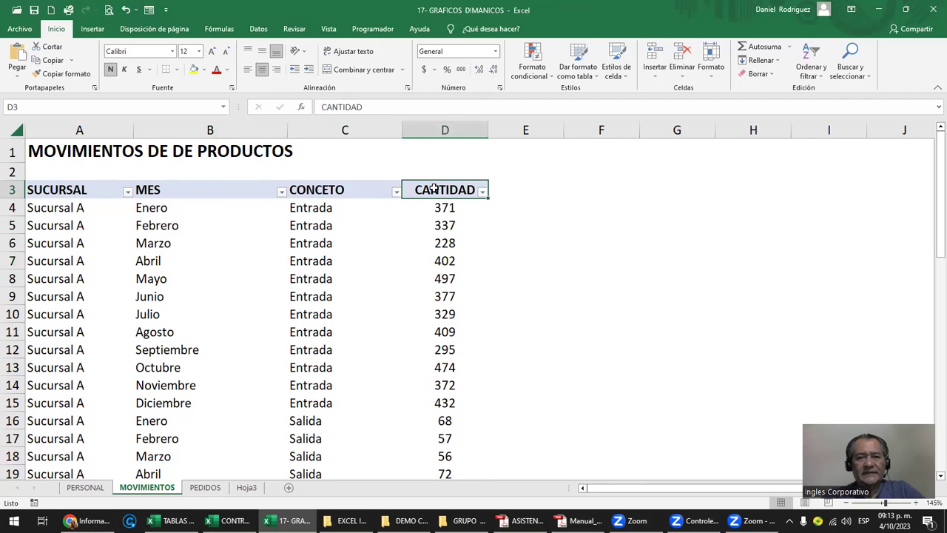
{"action": "left_click_drag", "start_coordinate": [79, 127], "coordinate": [438, 131]}
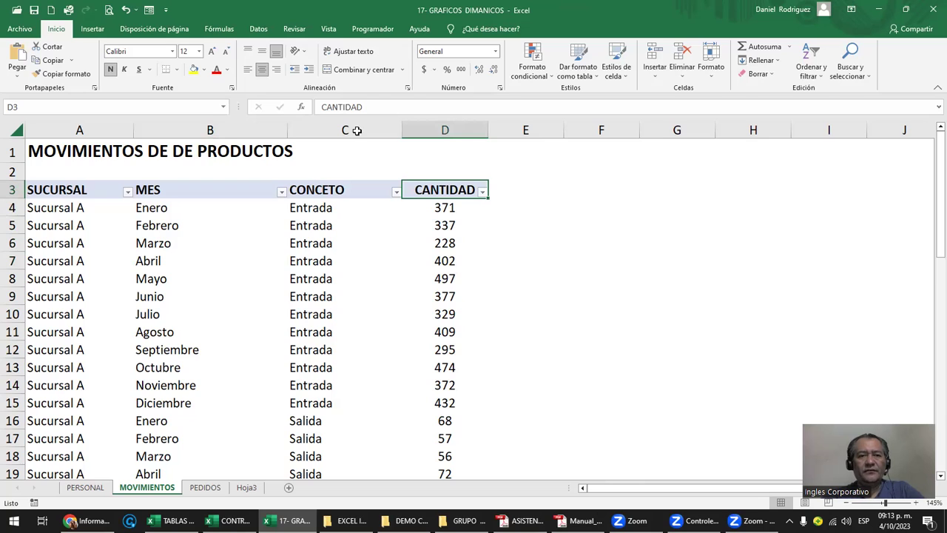
{"action": "left_click", "coordinate": [445, 190]}
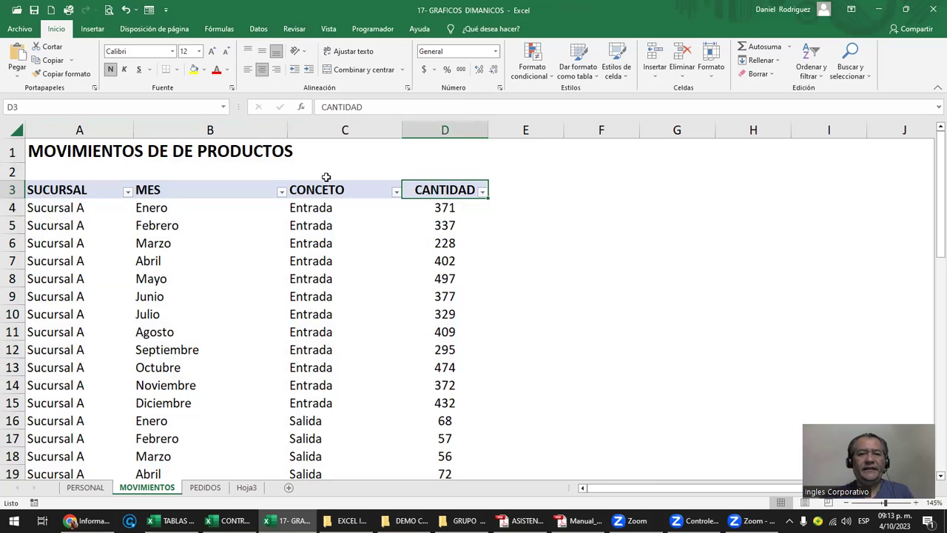
{"action": "key", "text": "Left"}
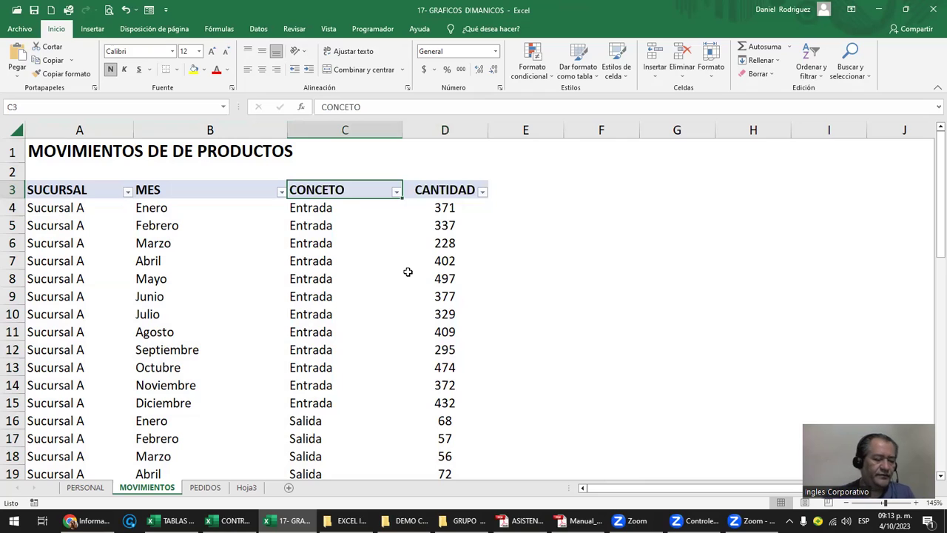
Step: Convert the range $A$3:$D$51 into a table named MOVIMIENTOS
{"action": "key", "text": "ctrl+t"}
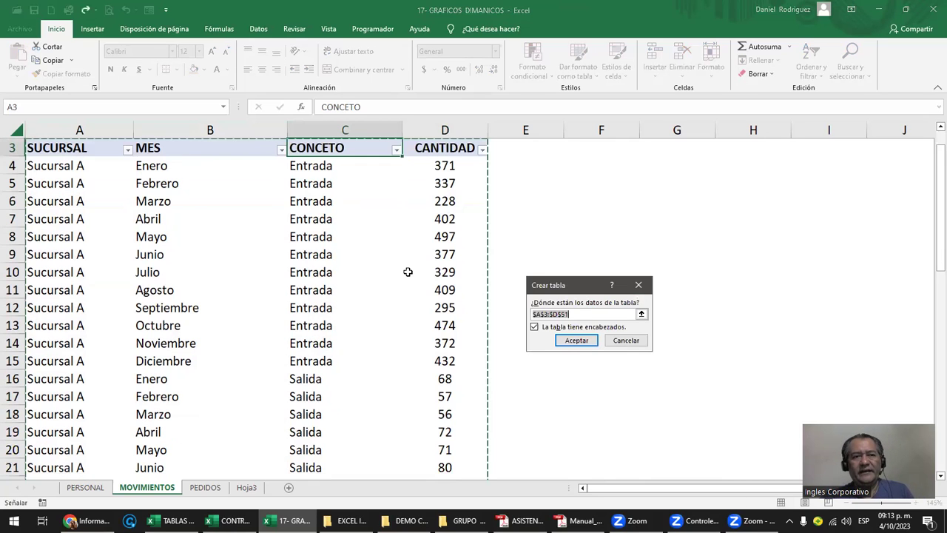
{"action": "left_click", "coordinate": [570, 343]}
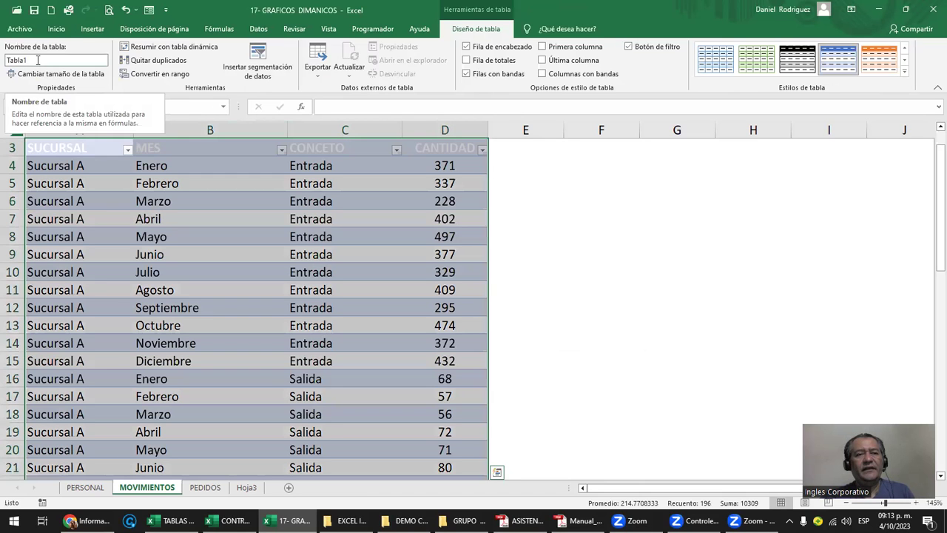
{"action": "left_click", "coordinate": [38, 60]}
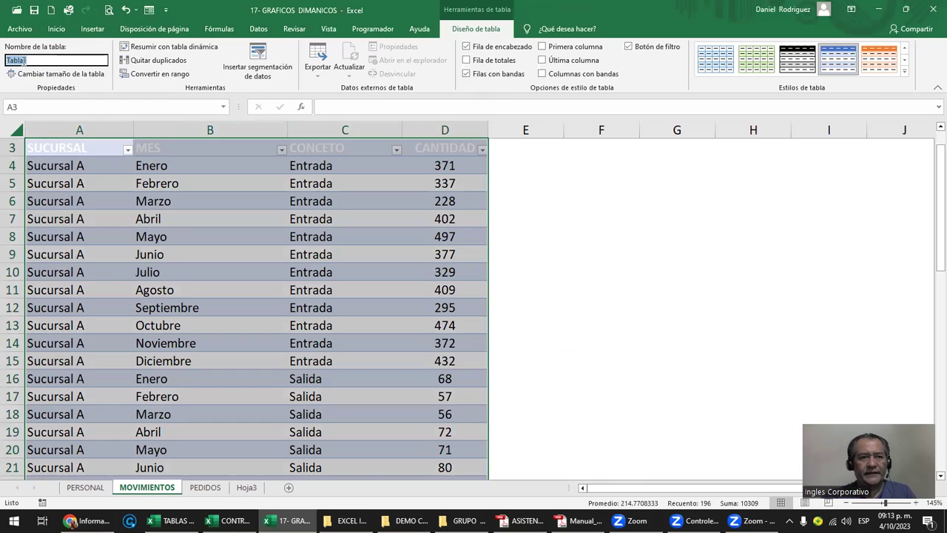
{"action": "type", "text": "MOVIMIENTOS"}
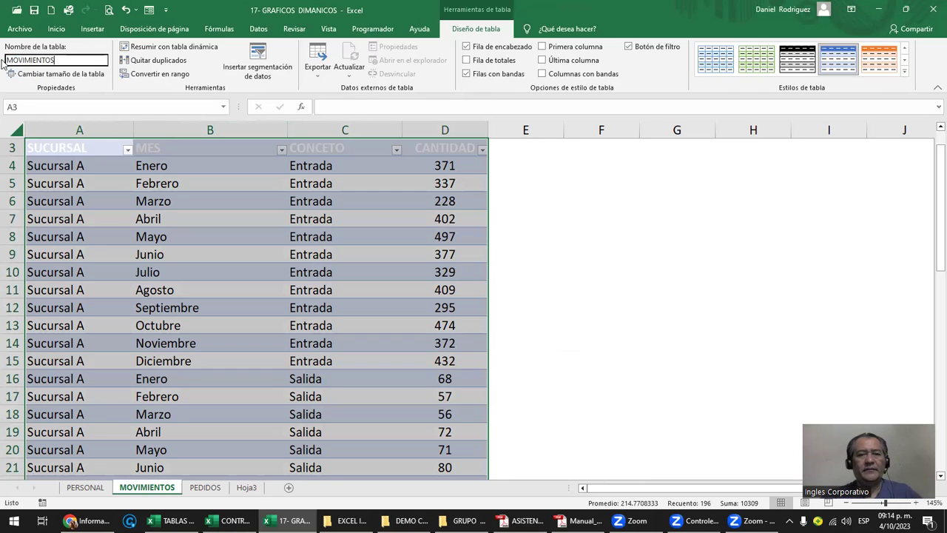
{"action": "key", "text": "Return"}
{"action": "left_click", "coordinate": [533, 212]}
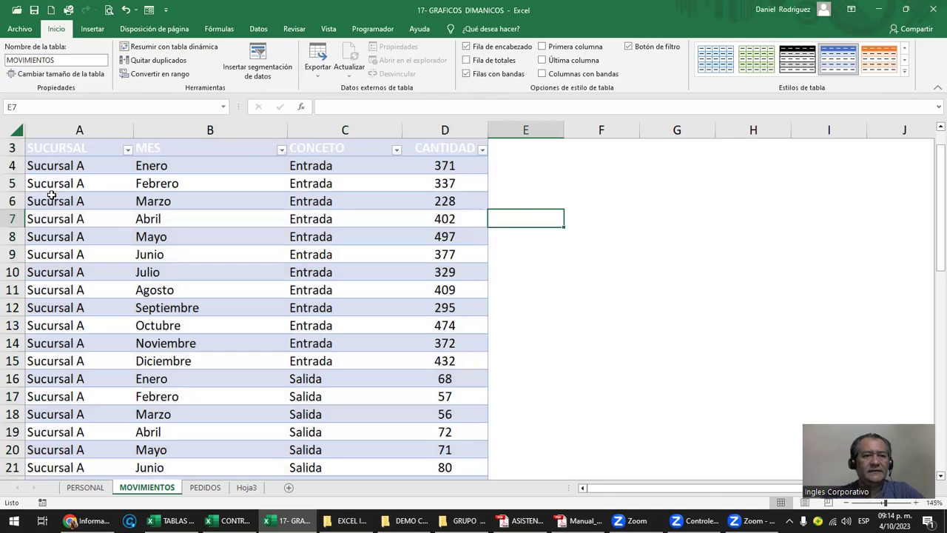
Step: Make header row 3 text black and select the MOVIMIENTOS table from the Name Box
{"action": "scroll", "coordinate": [48, 196], "scroll_direction": "up", "scroll_amount": 1}
{"action": "left_click", "coordinate": [11, 189]}
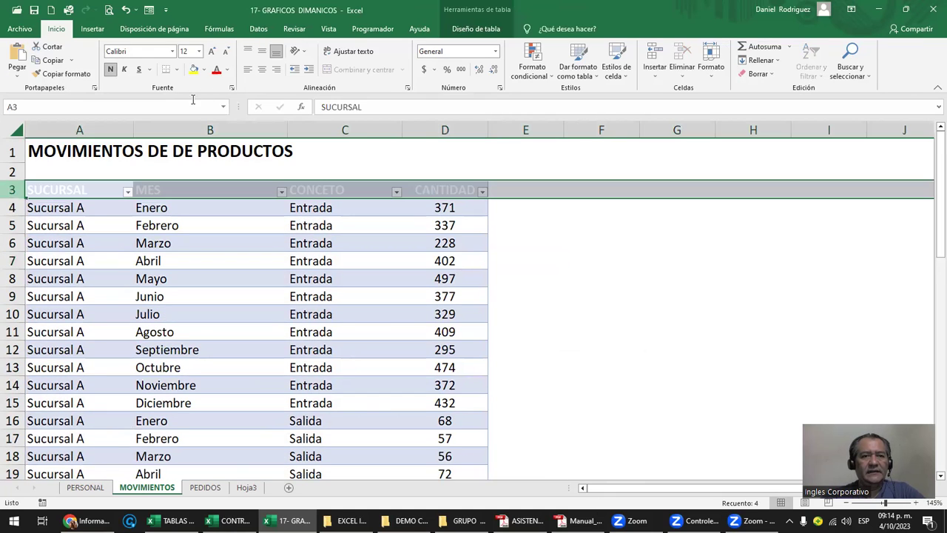
{"action": "left_click", "coordinate": [227, 69]}
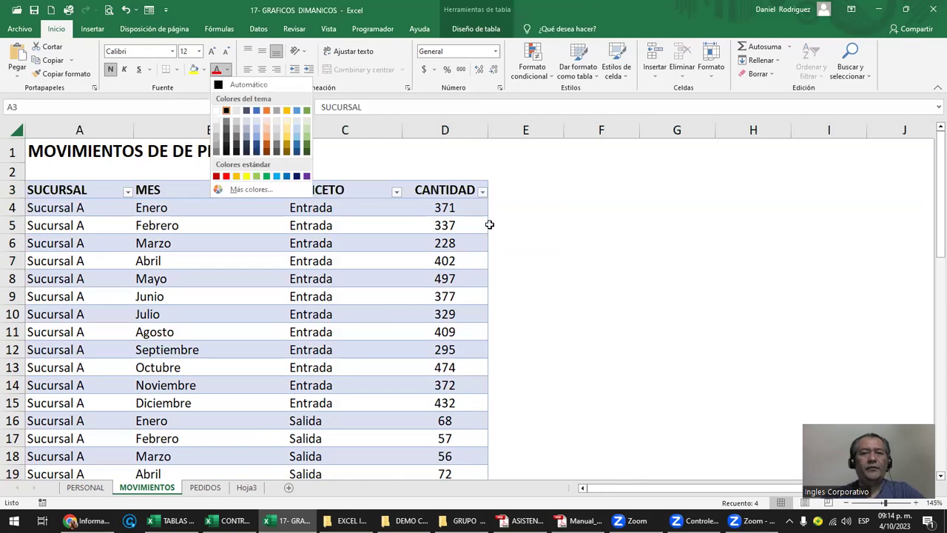
{"action": "left_click", "coordinate": [220, 92]}
{"action": "left_click", "coordinate": [454, 190]}
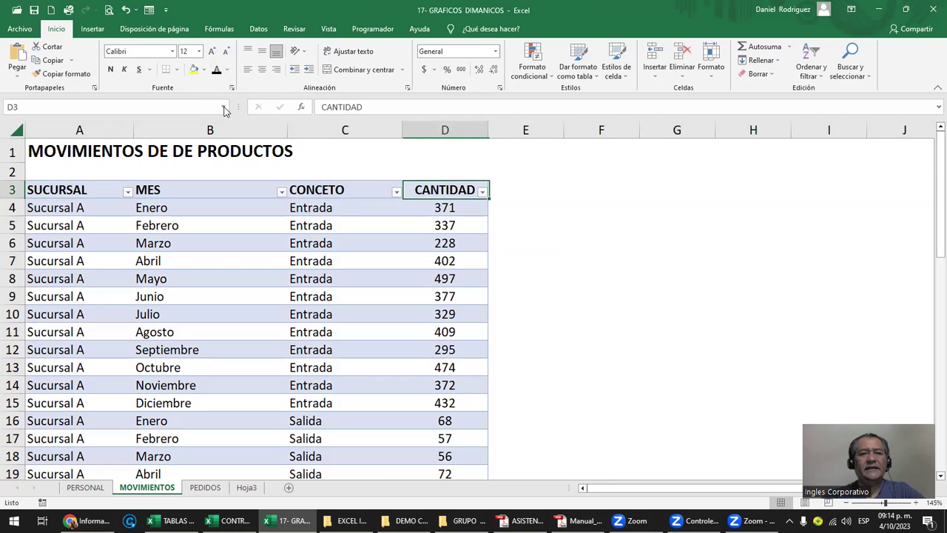
{"action": "left_click", "coordinate": [223, 107]}
{"action": "left_click", "coordinate": [30, 117]}
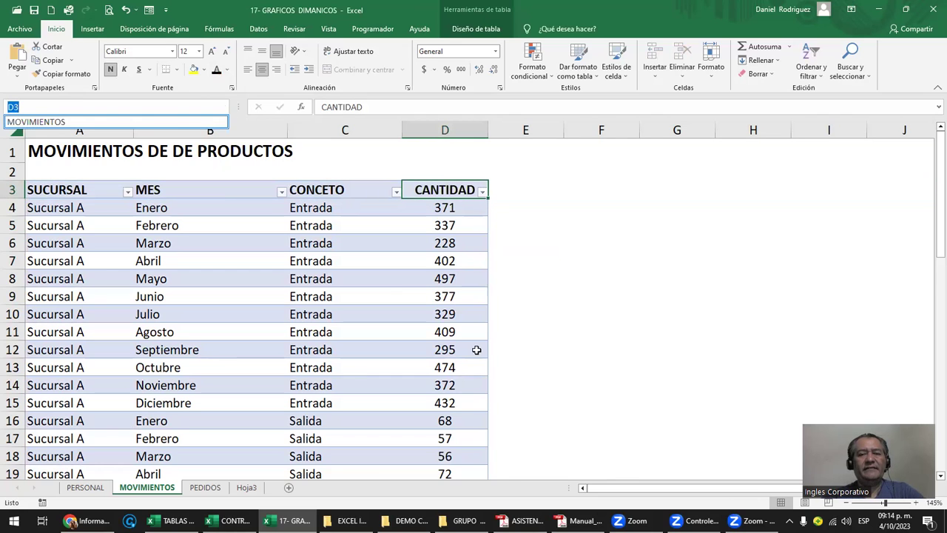
{"action": "scroll", "coordinate": [476, 350], "scroll_direction": "up", "scroll_amount": 1}
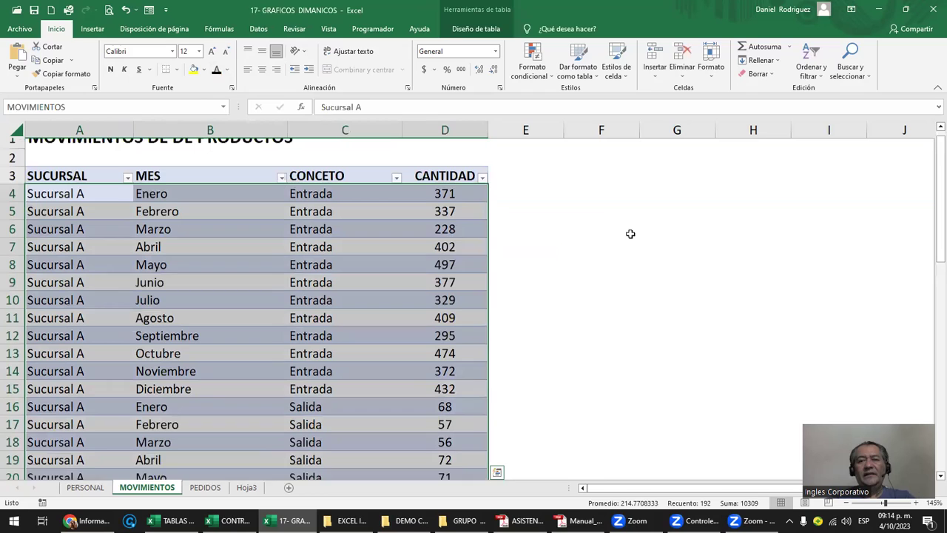
{"action": "left_click", "coordinate": [605, 197]}
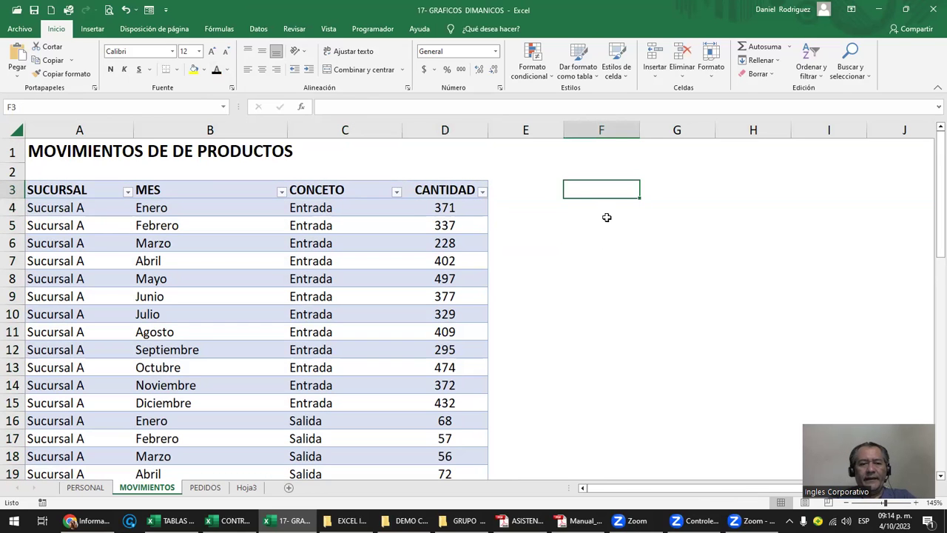
{"action": "key", "text": "alt+Tab"}
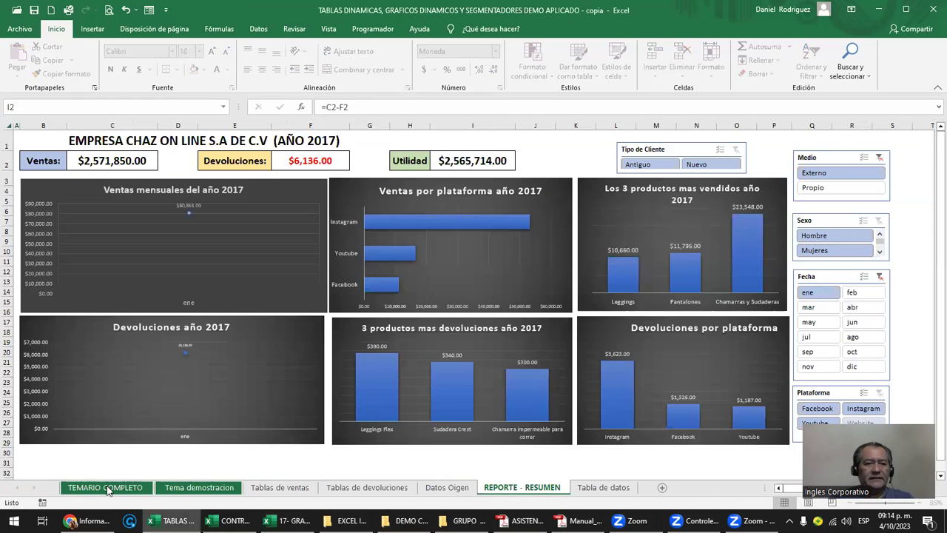
{"action": "key", "text": "ctrl+Page_Up"}
{"action": "key", "text": "ctrl+Page_Up"}
{"action": "key", "text": "ctrl+Page_Up"}
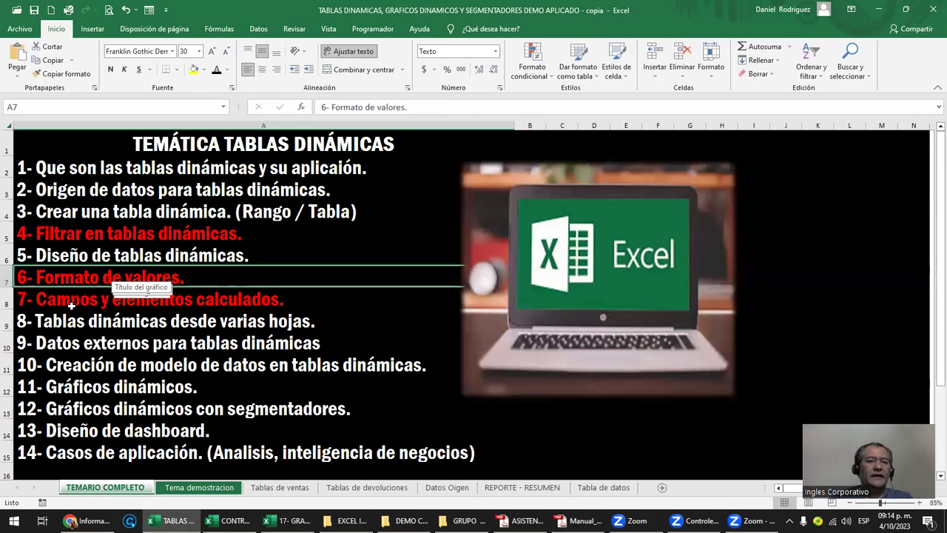
{"action": "left_click", "coordinate": [148, 302]}
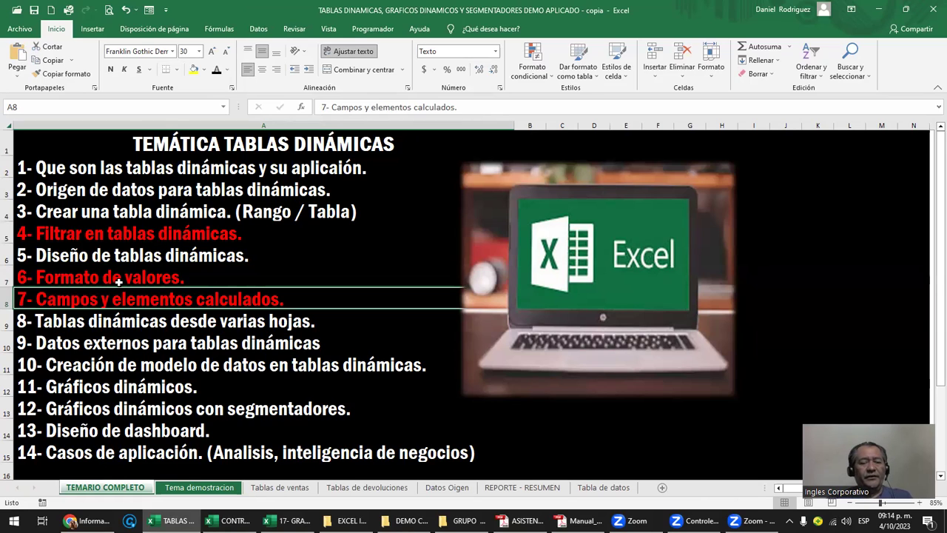
{"action": "left_click", "coordinate": [118, 282]}
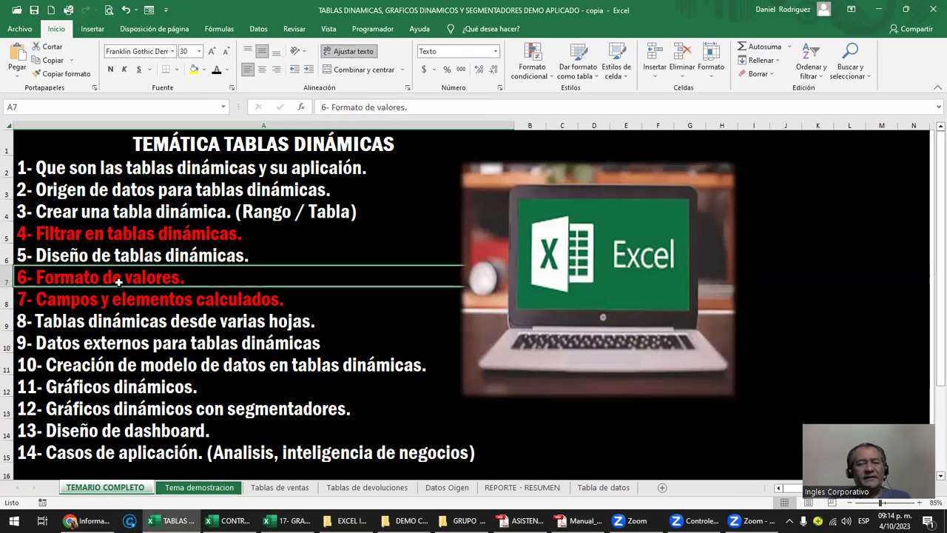
{"action": "left_click", "coordinate": [141, 238]}
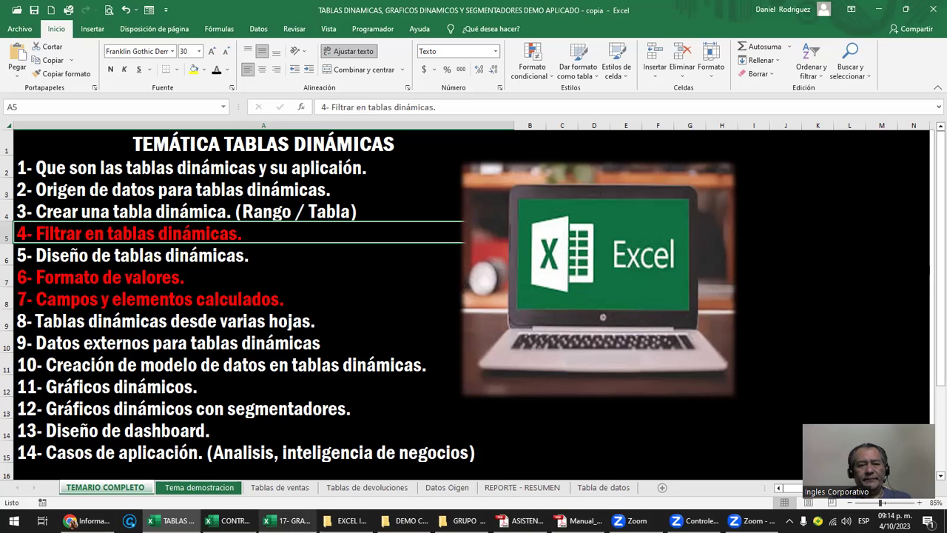
{"action": "left_click", "coordinate": [288, 520]}
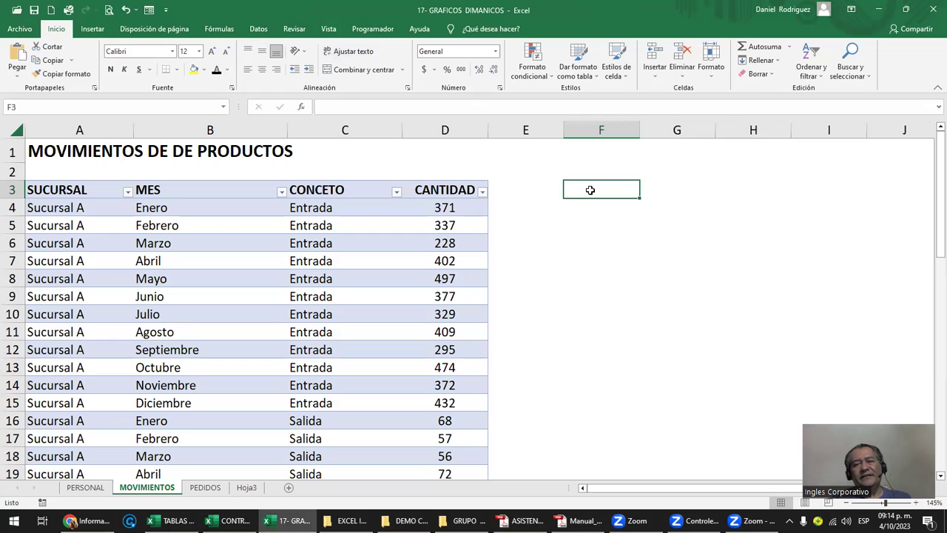
Step: Insert a pivot table sourced from the MOVIMIENTOS table at cell F3 of this sheet
{"action": "left_click", "coordinate": [94, 29]}
{"action": "left_click", "coordinate": [41, 72]}
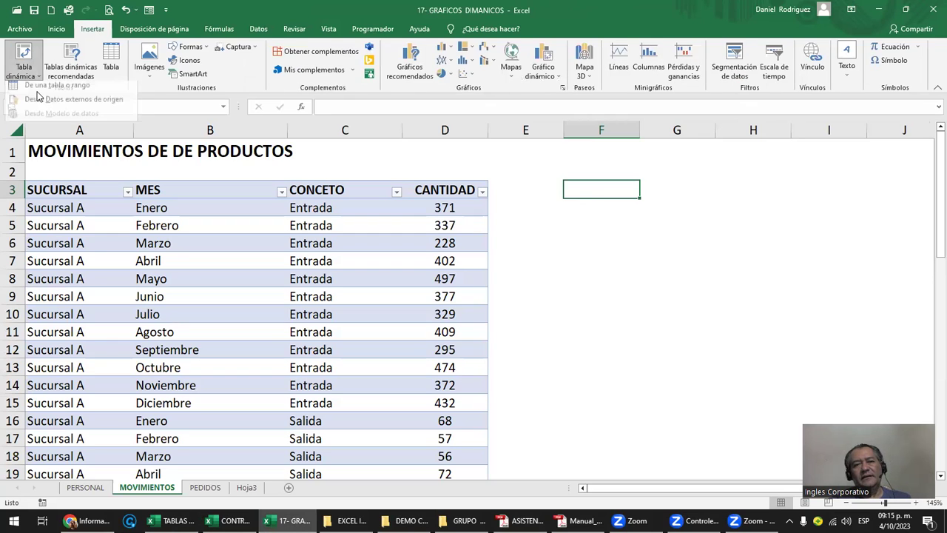
{"action": "left_click", "coordinate": [39, 97]}
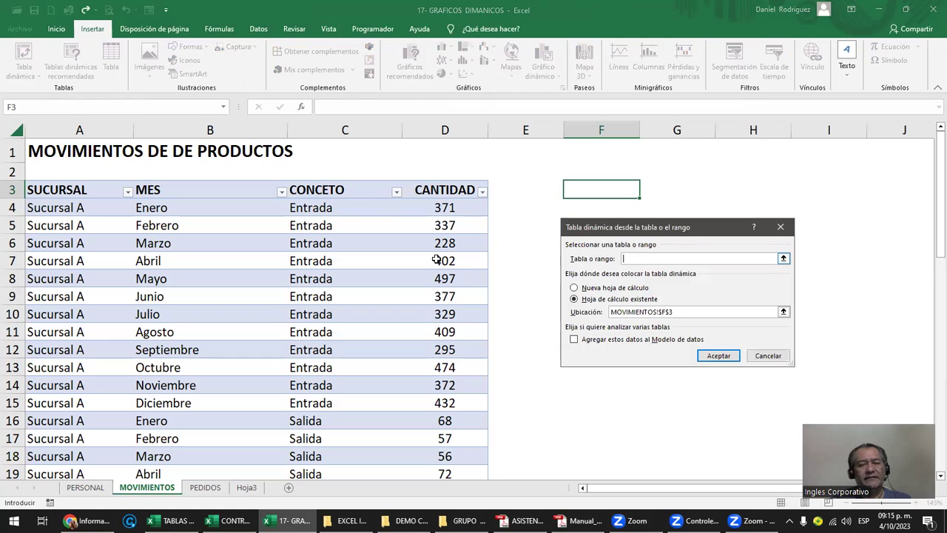
{"action": "type", "text": "MOVIMIENTOS"}
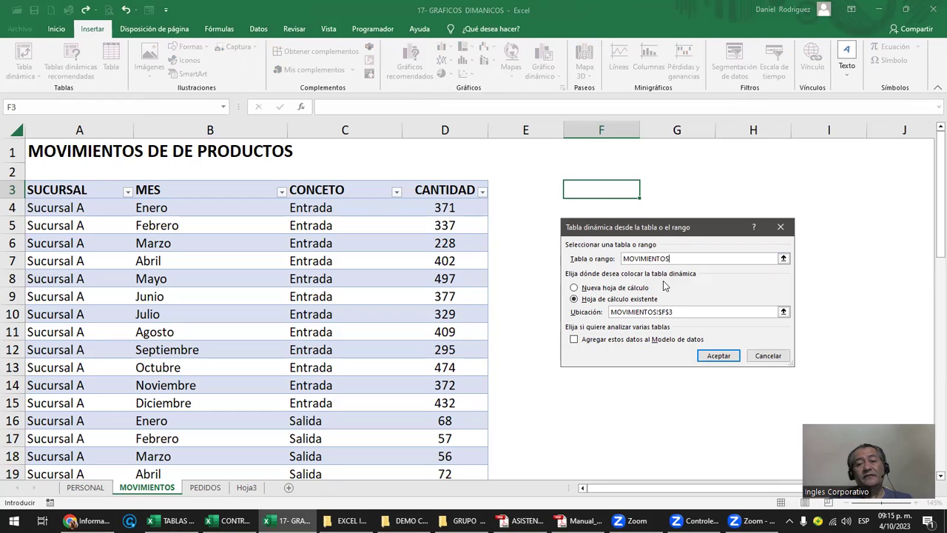
{"action": "left_click", "coordinate": [714, 356]}
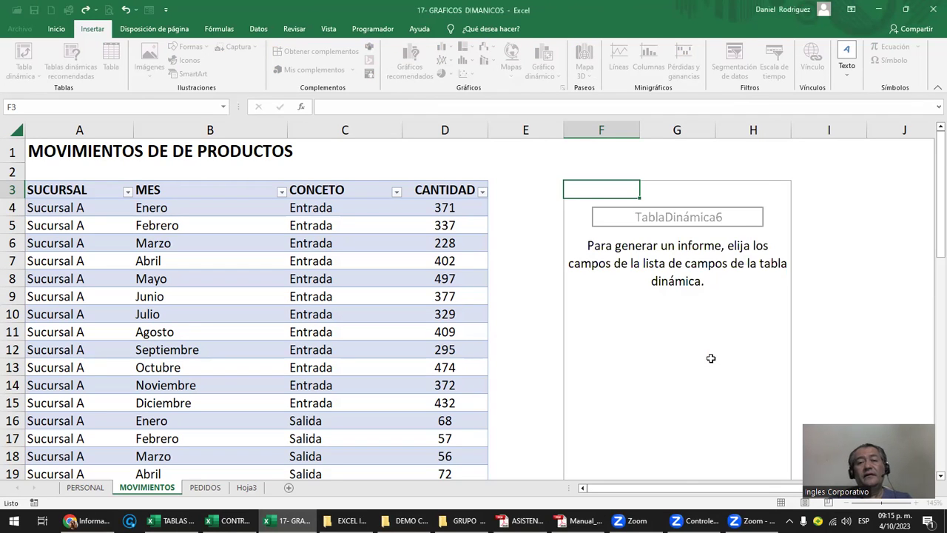
Step: Put SUCURSAL and CONCETO in rows and summed CANTIDAD in values, giving a 10309 grand total
{"action": "left_click", "coordinate": [674, 165]}
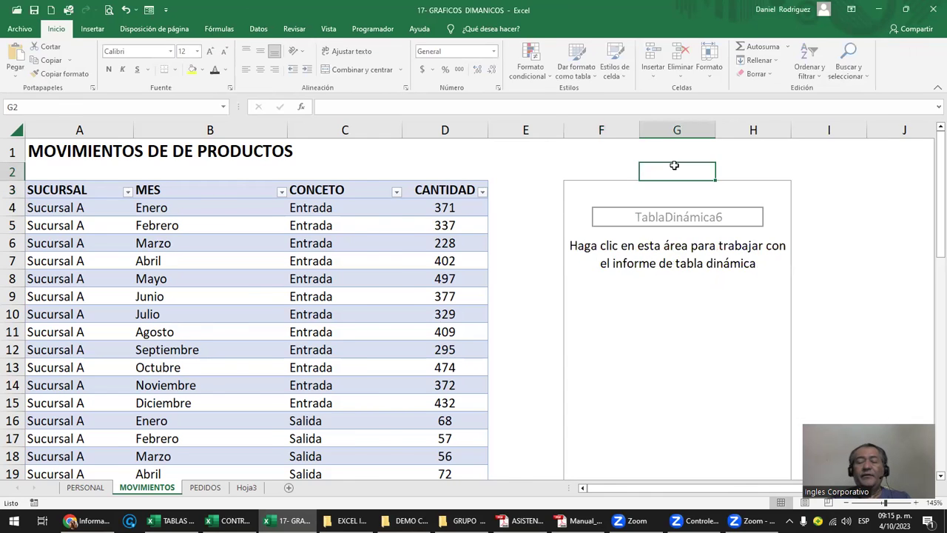
{"action": "key", "text": "Right"}
{"action": "key", "text": "Right"}
{"action": "key", "text": "Right"}
{"action": "key", "text": "Right"}
{"action": "key", "text": "Right"}
{"action": "key", "text": "Right"}
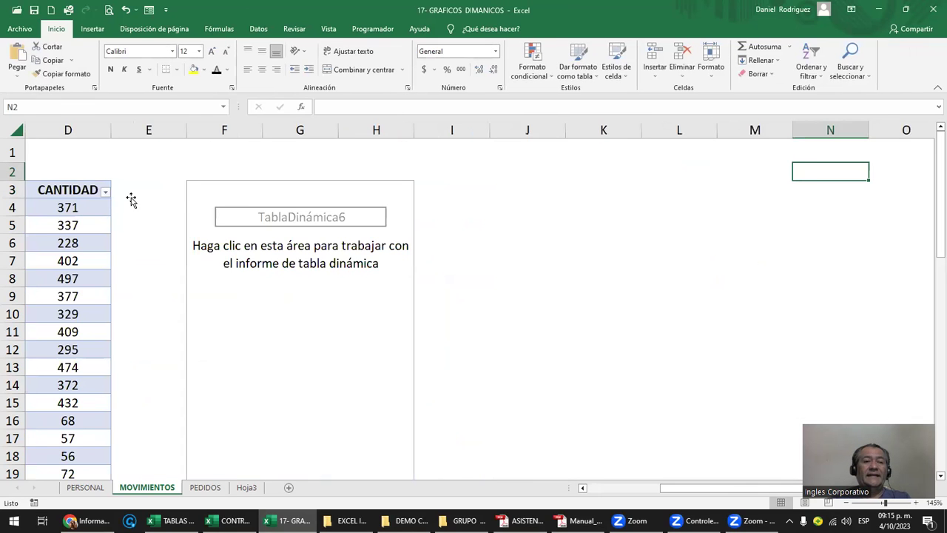
{"action": "left_click", "coordinate": [130, 195]}
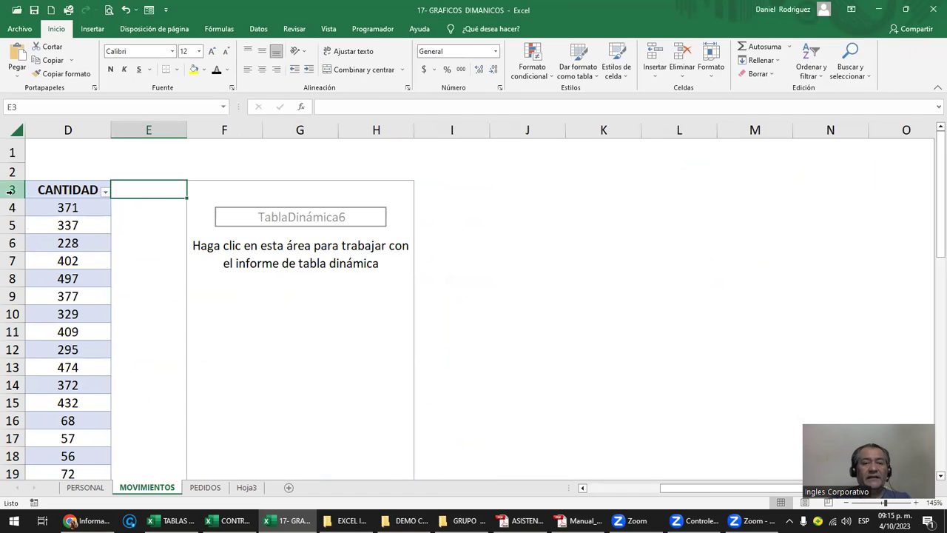
{"action": "left_click", "coordinate": [233, 186]}
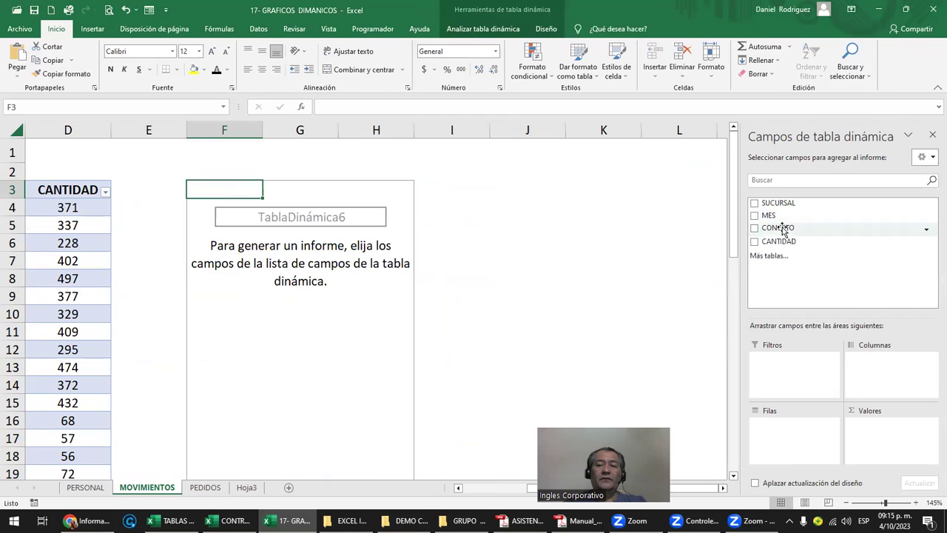
{"action": "mouse_move", "coordinate": [773, 214]}
{"action": "left_mouse_down"}
{"action": "mouse_move", "coordinate": [789, 276]}
{"action": "mouse_move", "coordinate": [793, 428]}
{"action": "left_mouse_up"}
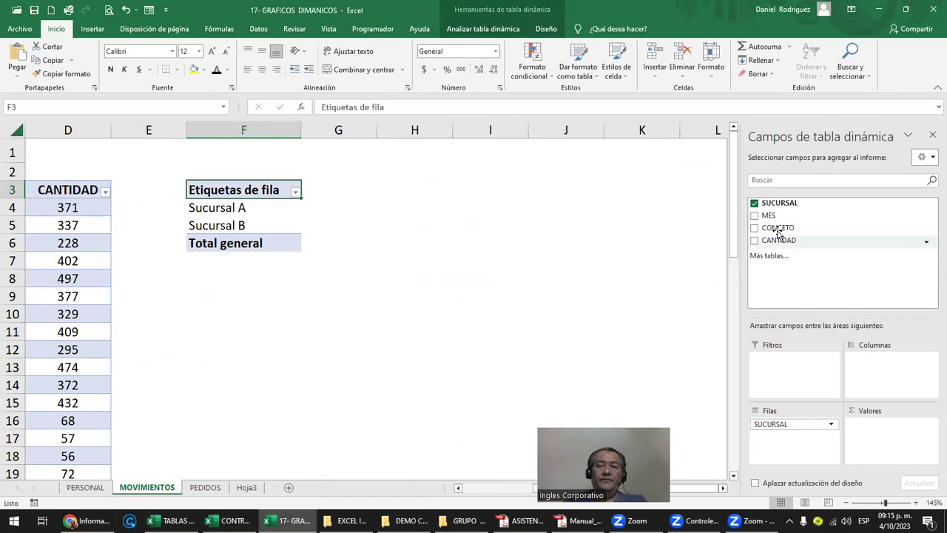
{"action": "left_click_drag", "start_coordinate": [777, 244], "coordinate": [908, 452]}
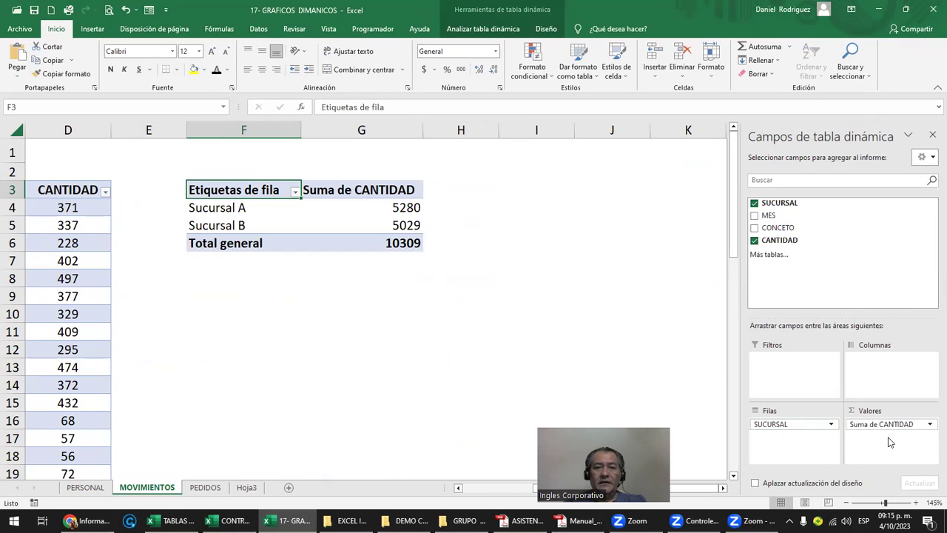
{"action": "left_click_drag", "start_coordinate": [786, 233], "coordinate": [792, 436]}
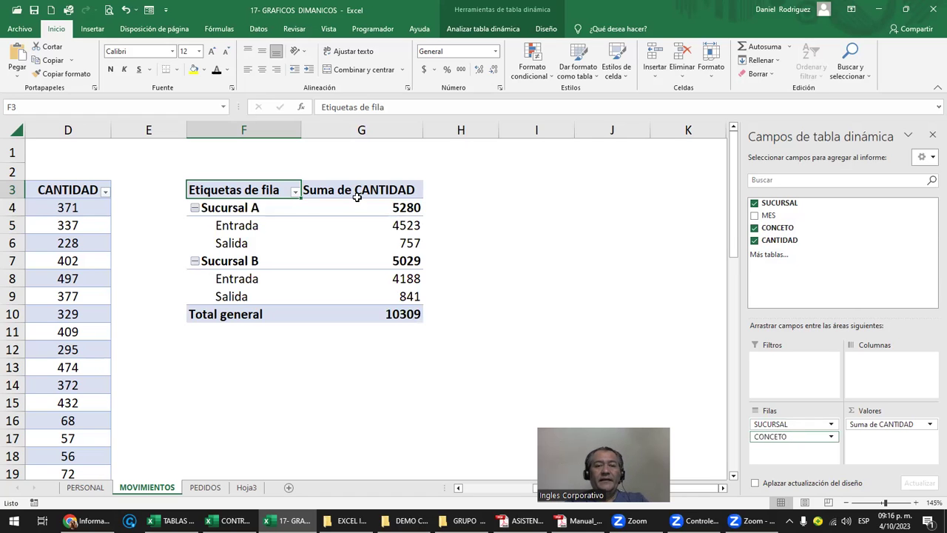
{"action": "left_click", "coordinate": [395, 207]}
{"action": "left_click_drag", "start_coordinate": [454, 197], "coordinate": [465, 320]}
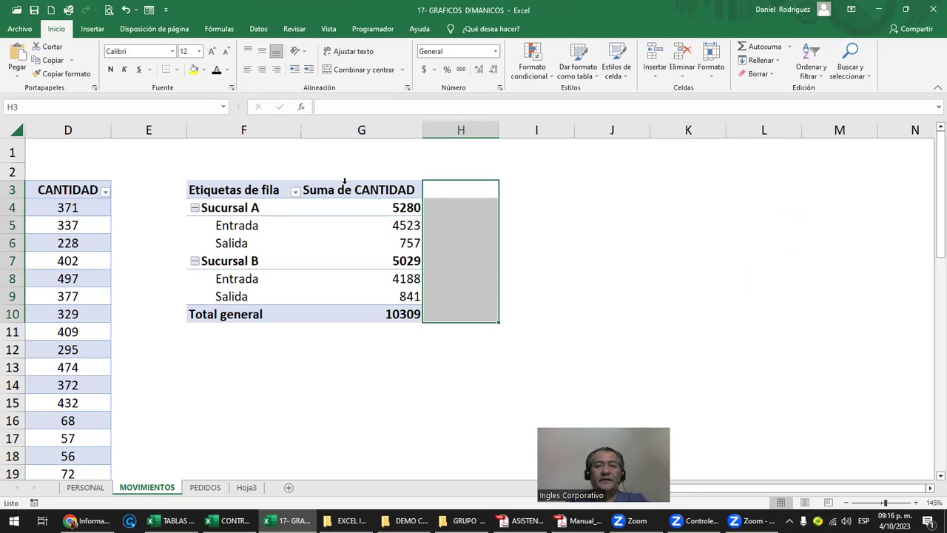
Step: Shorten the 'Suma de CANTIDAD' value header to 'CANTIDAD.'
{"action": "left_click_drag", "start_coordinate": [465, 193], "coordinate": [469, 314]}
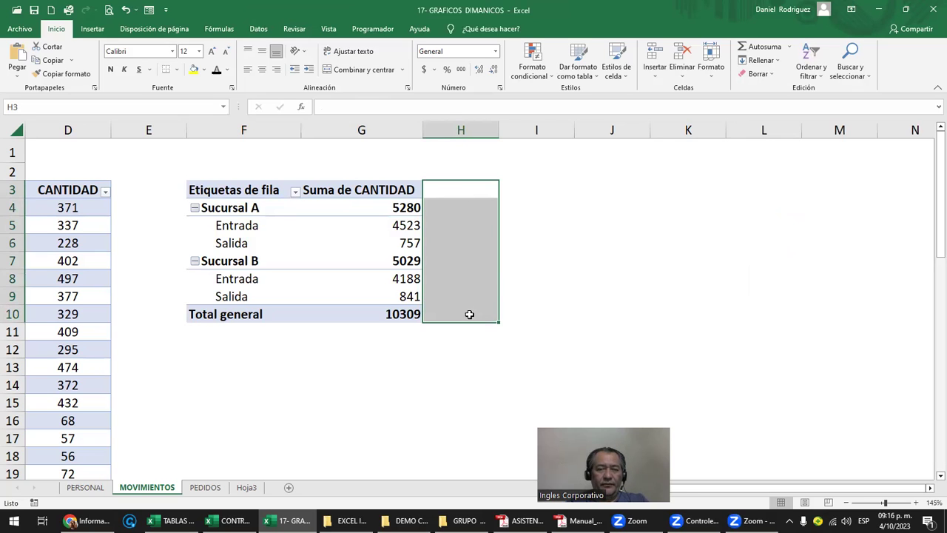
{"action": "left_click", "coordinate": [361, 189]}
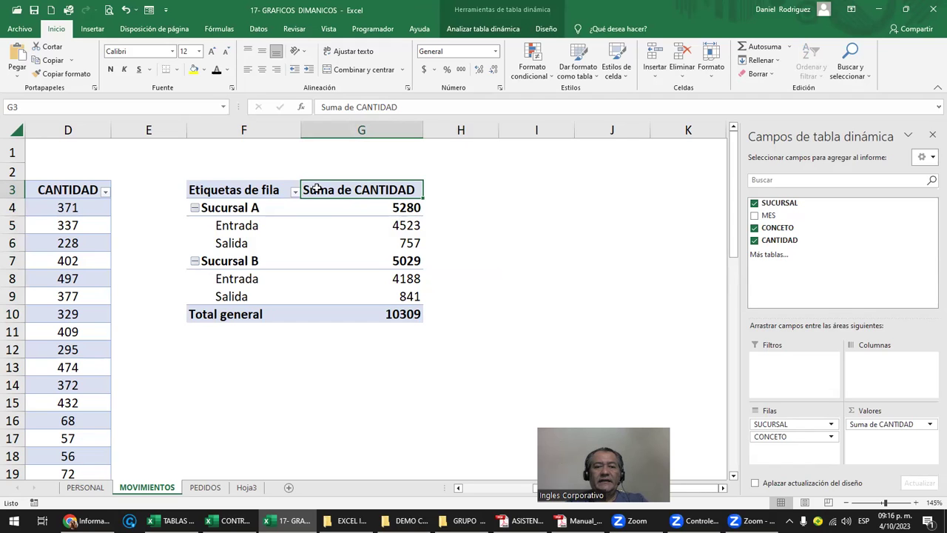
{"action": "double_click", "coordinate": [337, 193]}
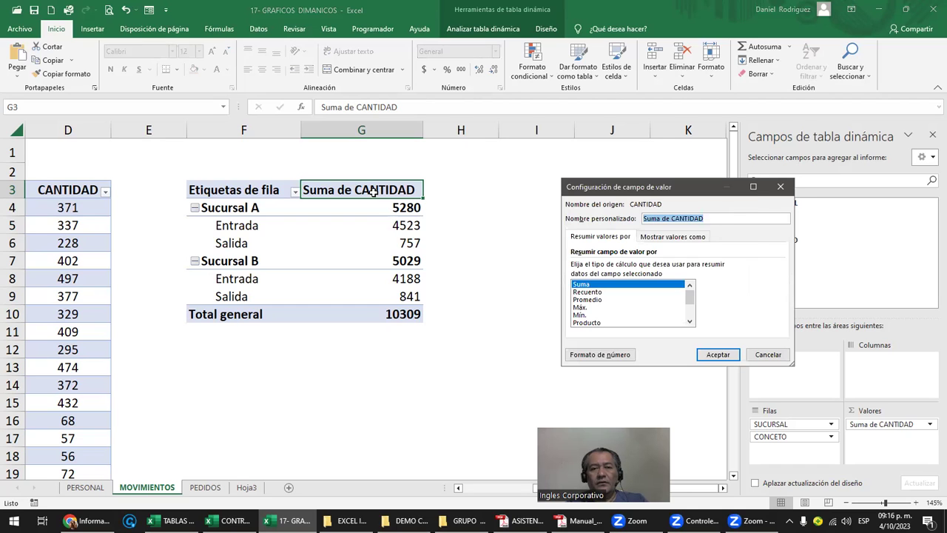
{"action": "key", "text": "Escape"}
{"action": "key", "text": "Right"}
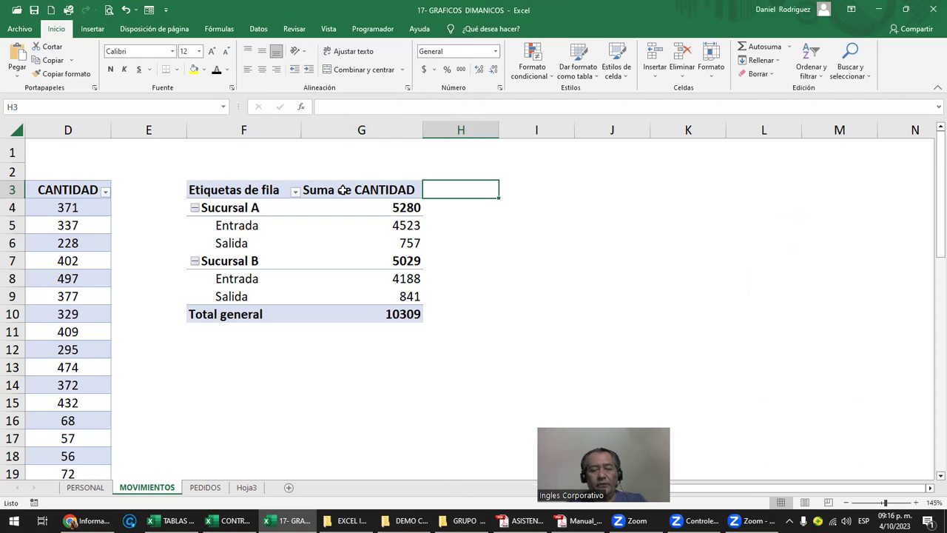
{"action": "left_click", "coordinate": [343, 189]}
{"action": "key", "text": "Left"}
{"action": "key", "text": "Home"}
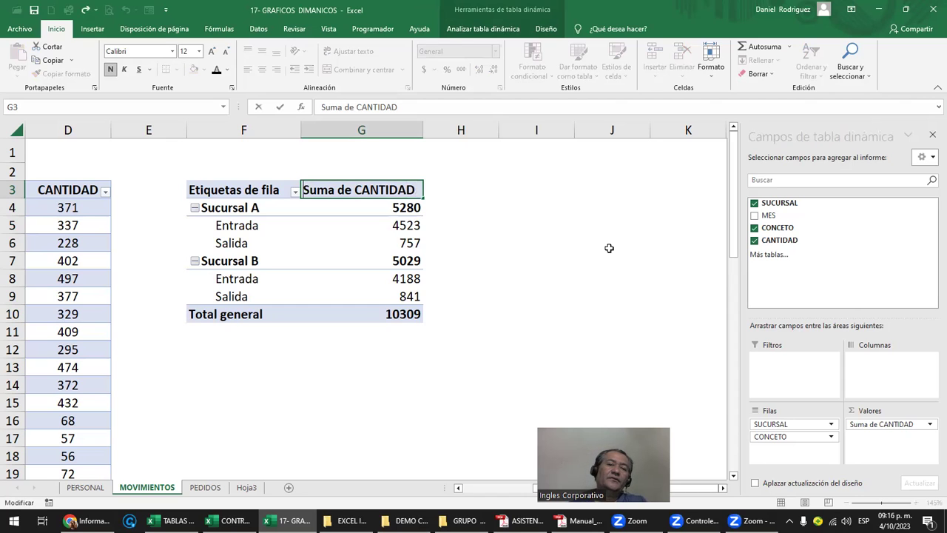
{"action": "key", "text": "Delete"}
{"action": "key", "text": "Delete"}
{"action": "key", "text": "Delete"}
{"action": "key", "text": "Delete"}
{"action": "key", "text": "Delete"}
{"action": "key", "text": "Delete"}
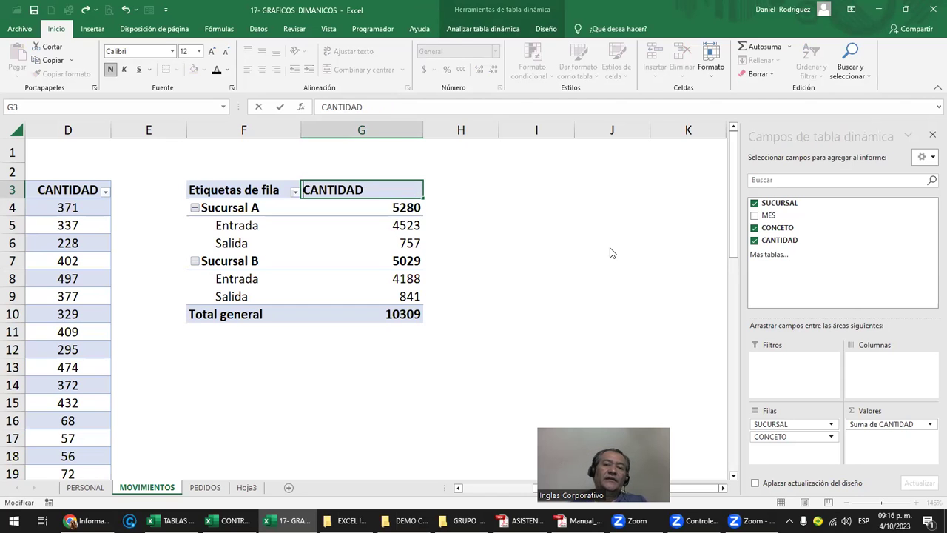
{"action": "key", "text": "Return"}
{"action": "key", "text": "Return"}
{"action": "key", "text": "Right"}
{"action": "key", "text": "Right"}
{"action": "key", "text": "Right"}
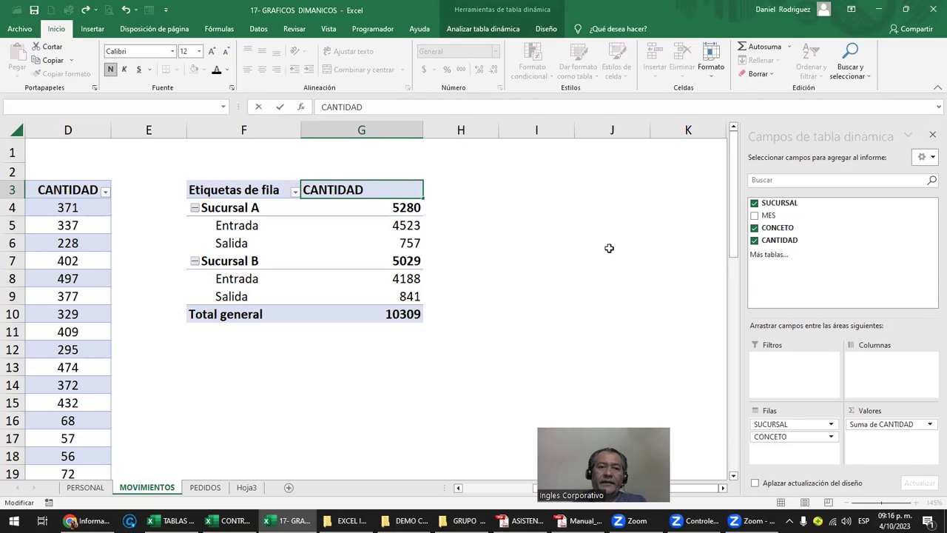
{"action": "type", "text": "."}
{"action": "key", "text": "Return"}
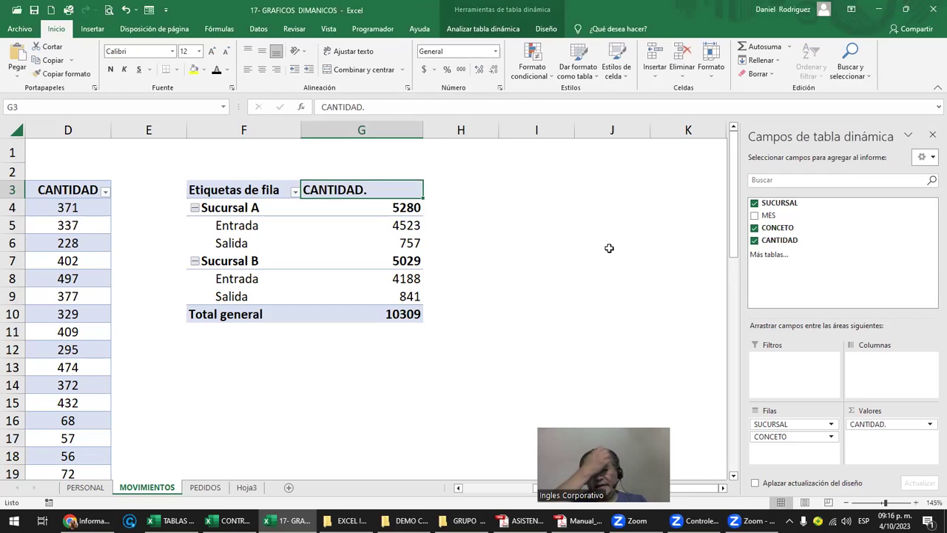
{"action": "key", "text": "Left"}
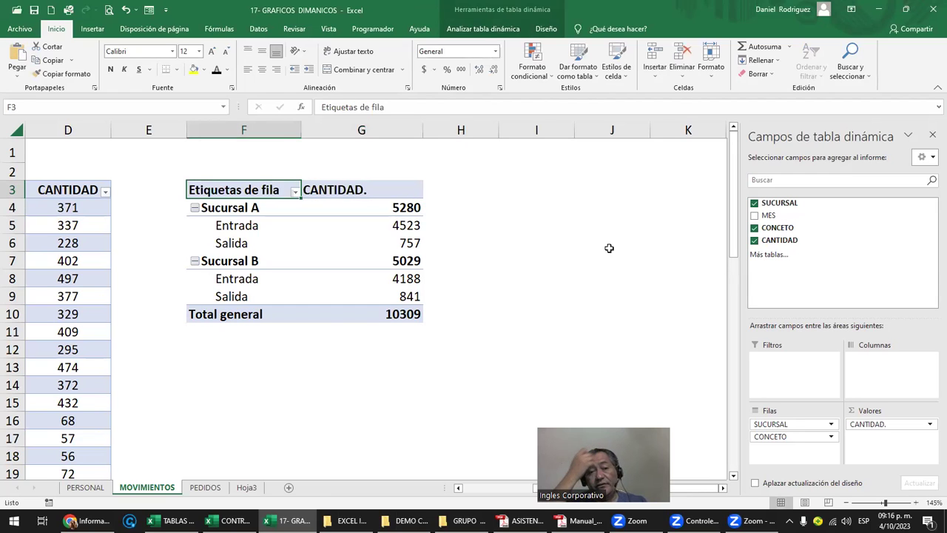
Step: Replace the 'Etiquetas de fila' header with 'SUCURSAL / CONCEPTO'
{"action": "key", "text": "F2"}
{"action": "key", "text": "BackSpace"}
{"action": "key", "text": "BackSpace"}
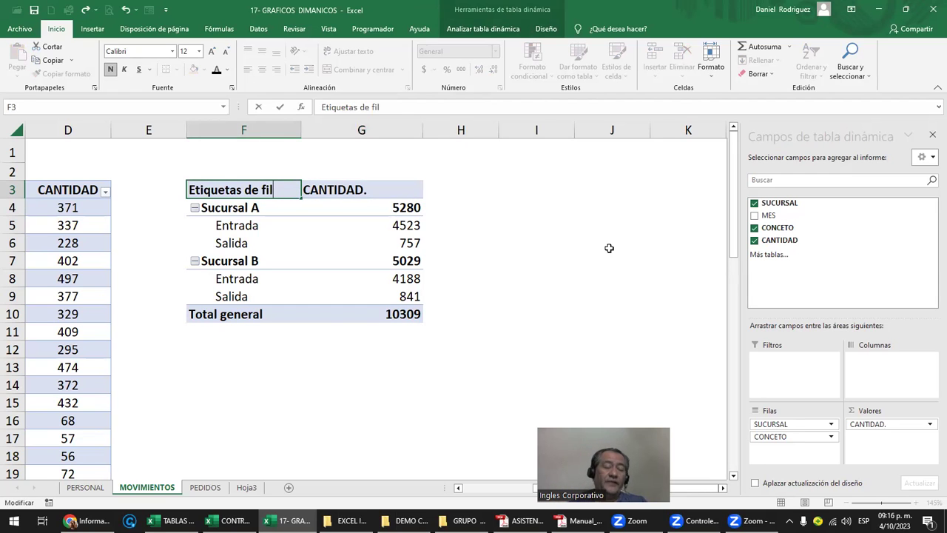
{"action": "key", "text": "BackSpace"}
{"action": "key", "text": "BackSpace"}
{"action": "key", "text": "BackSpace"}
{"action": "type", "text": "S"}
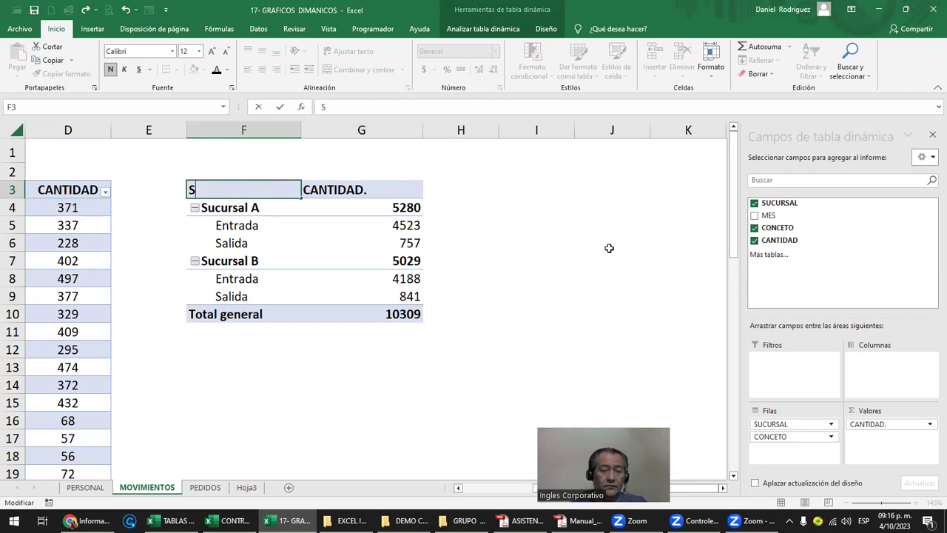
{"action": "type", "text": "UCURSAL / CONCEPT"}
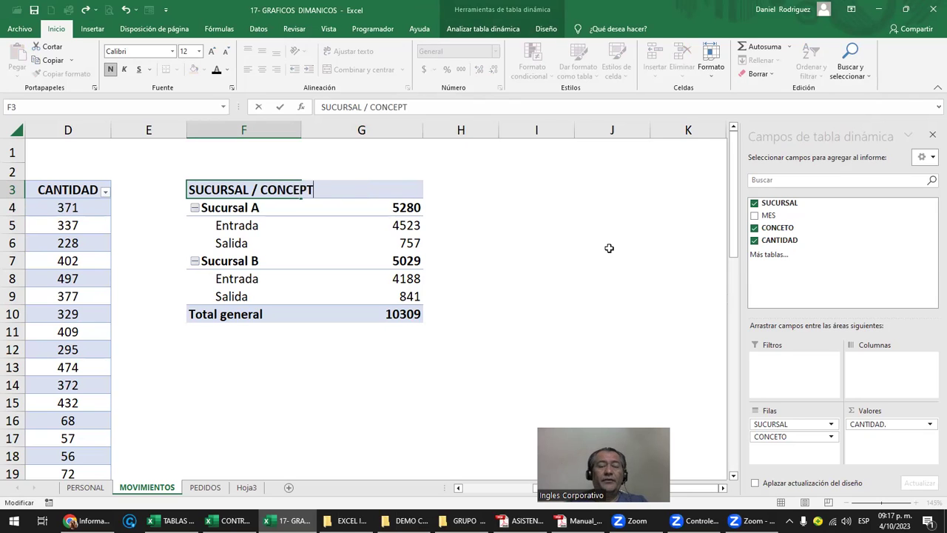
{"action": "key", "text": "Return"}
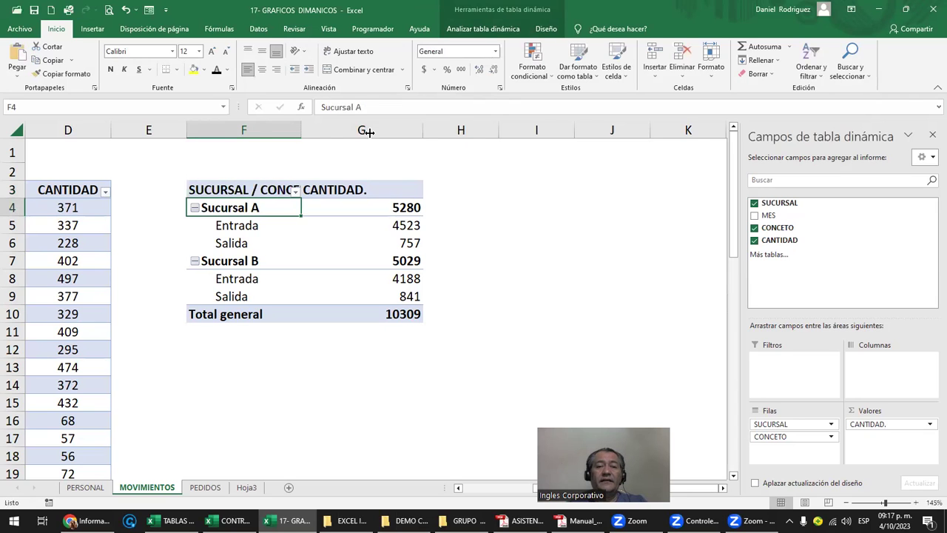
Step: Autofit column F and centre the CANTIDAD. values in column G
{"action": "double_click", "coordinate": [301, 130]}
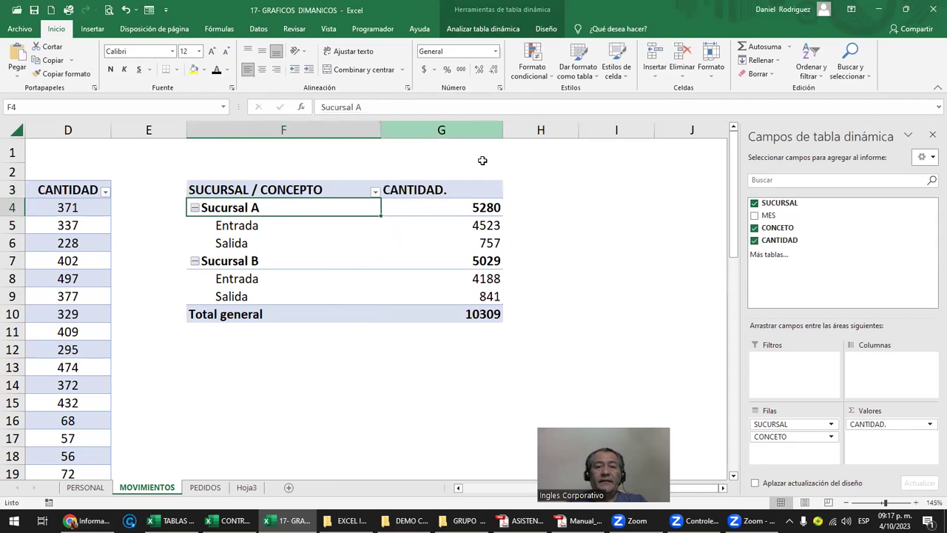
{"action": "left_click", "coordinate": [414, 130]}
{"action": "left_click", "coordinate": [262, 69]}
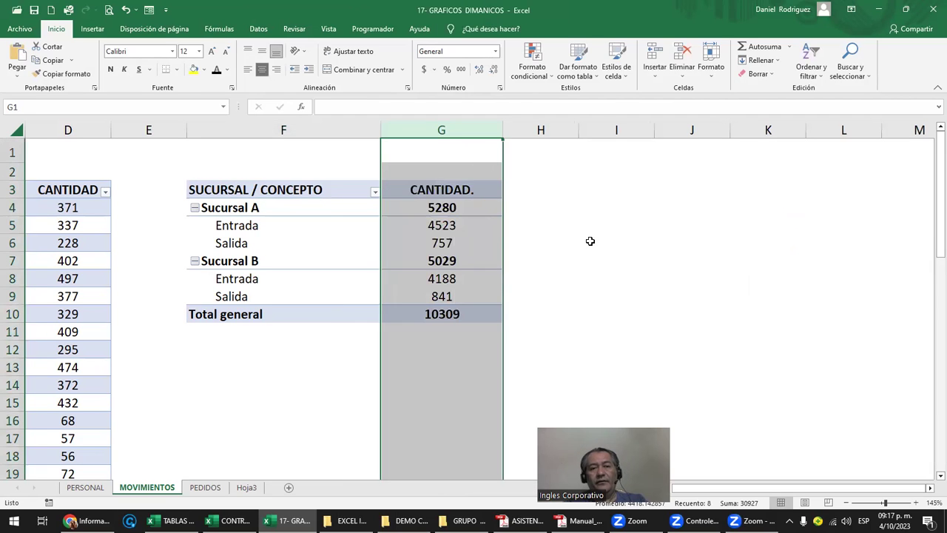
{"action": "left_click", "coordinate": [590, 241]}
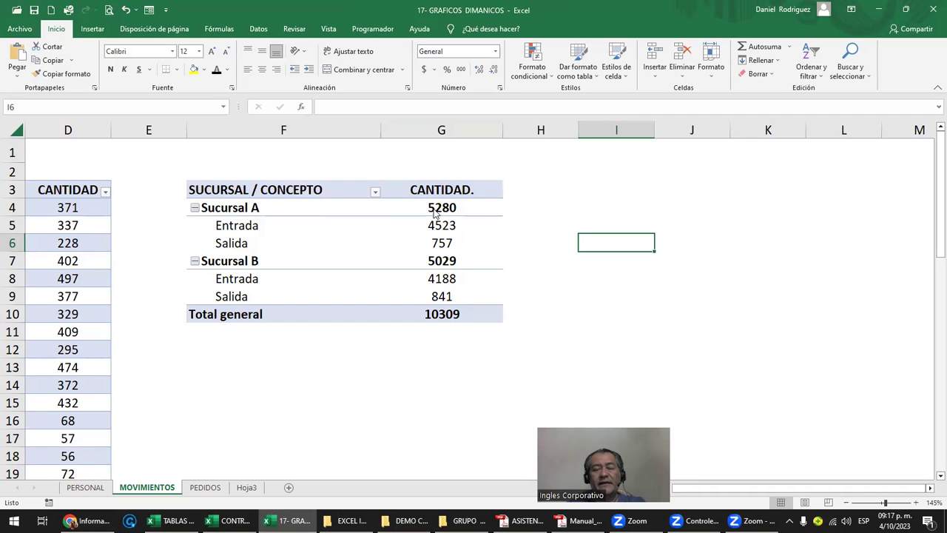
Step: Select the SUCURSAL / CONCEPTO and CANTIDAD. headers and the empty cells H3:H9 beside them
{"action": "left_click", "coordinate": [323, 186]}
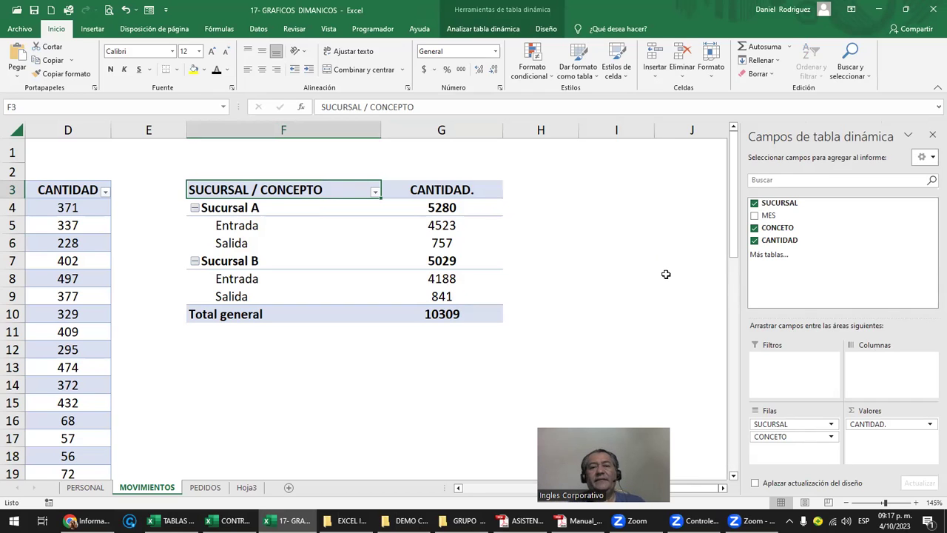
{"action": "left_click", "coordinate": [539, 189]}
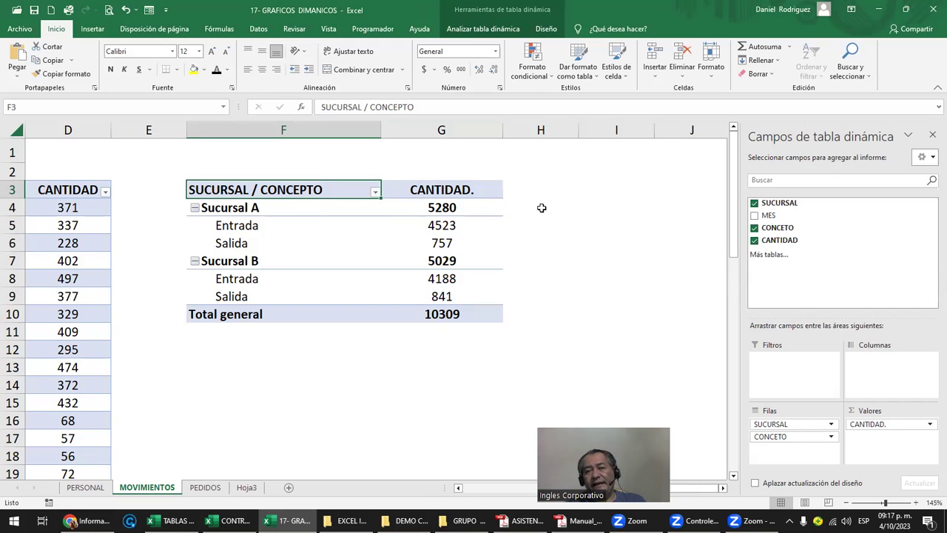
{"action": "left_click_drag", "start_coordinate": [540, 277], "coordinate": [546, 311]}
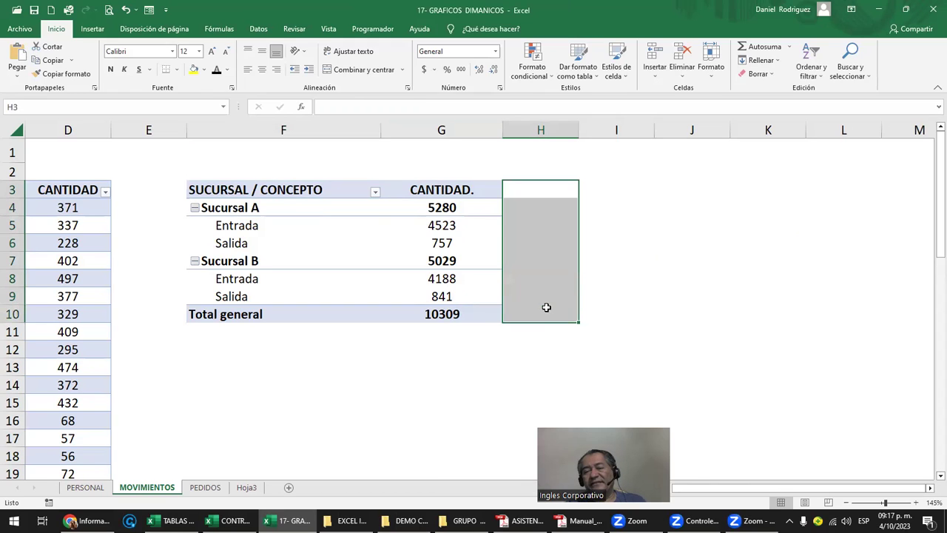
{"action": "left_click", "coordinate": [442, 189]}
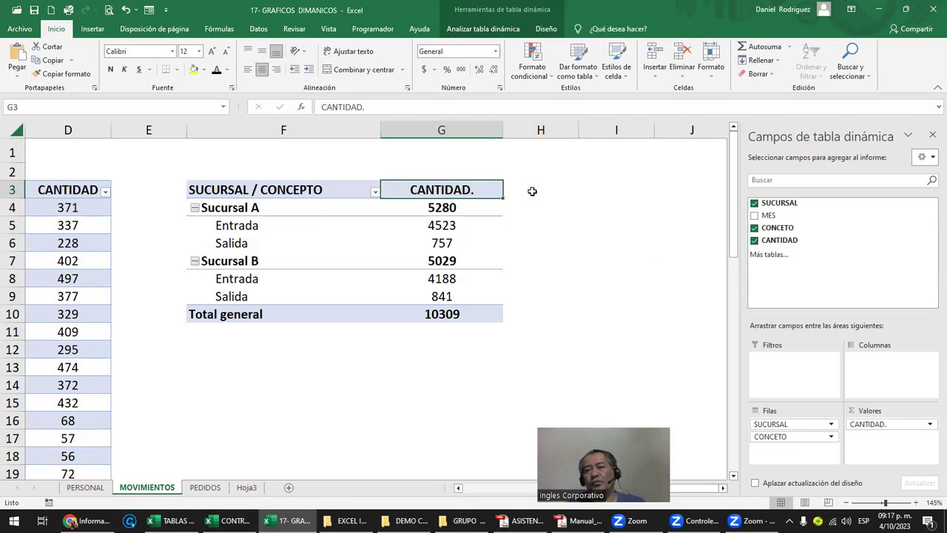
{"action": "left_click", "coordinate": [532, 191]}
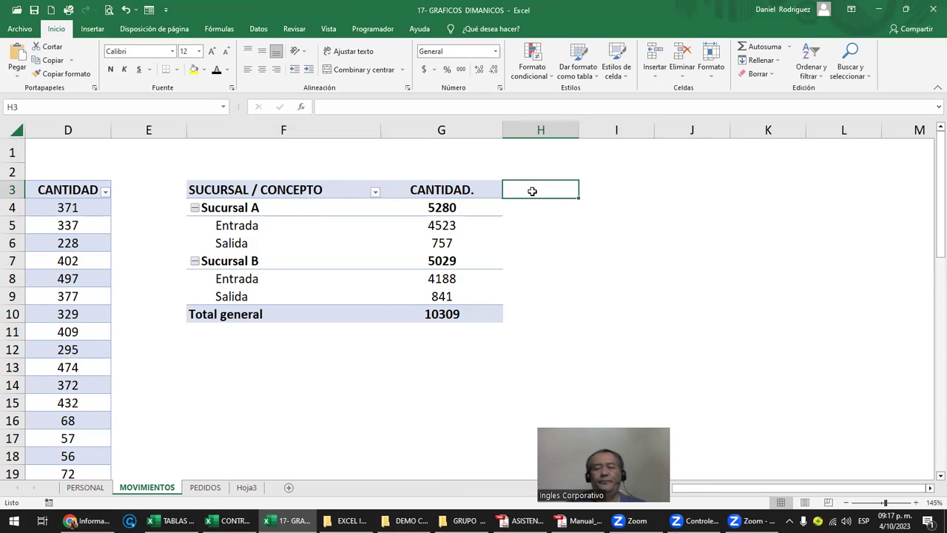
{"action": "left_click", "coordinate": [463, 184]}
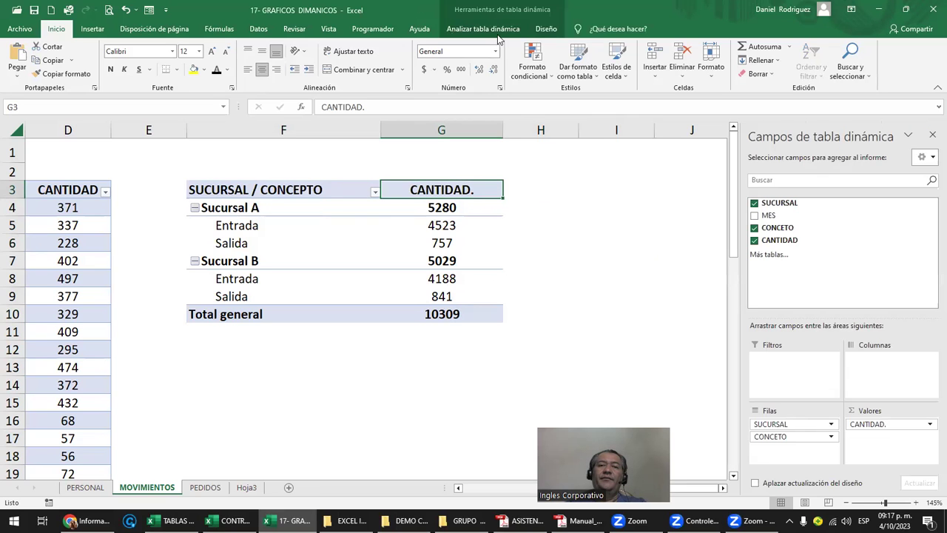
Step: Create calculated field STOCK MINIMO with formula = CANTIDAD * 10% and add it to the pivot
{"action": "left_click", "coordinate": [495, 32]}
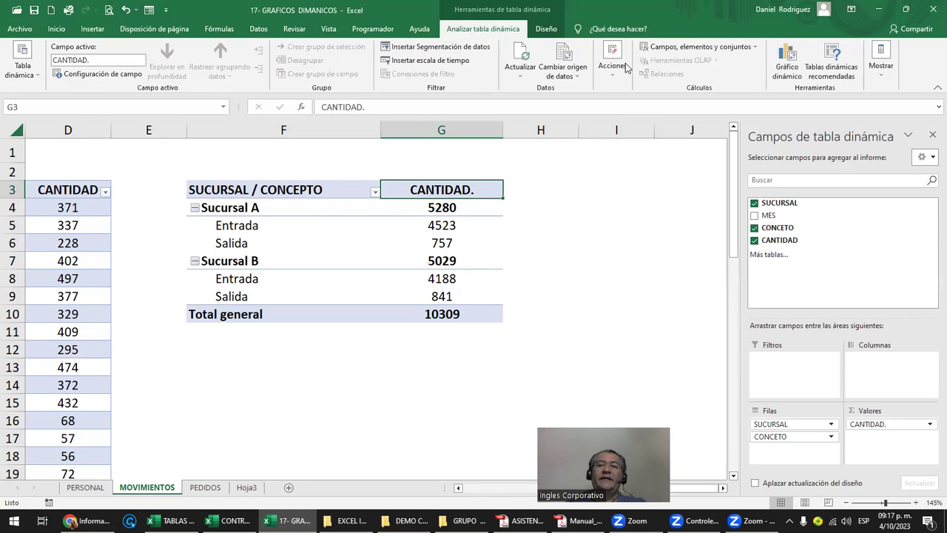
{"action": "left_click", "coordinate": [687, 47]}
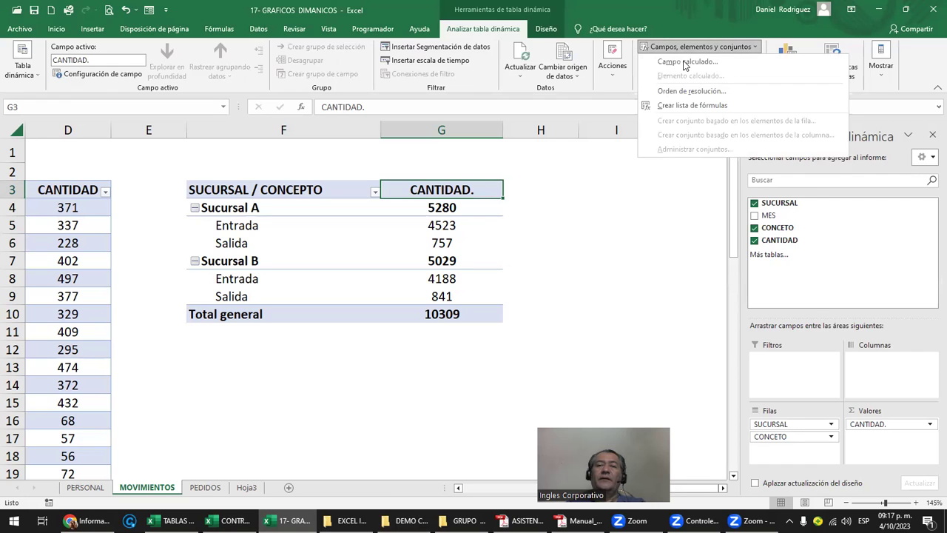
{"action": "left_click", "coordinate": [684, 62]}
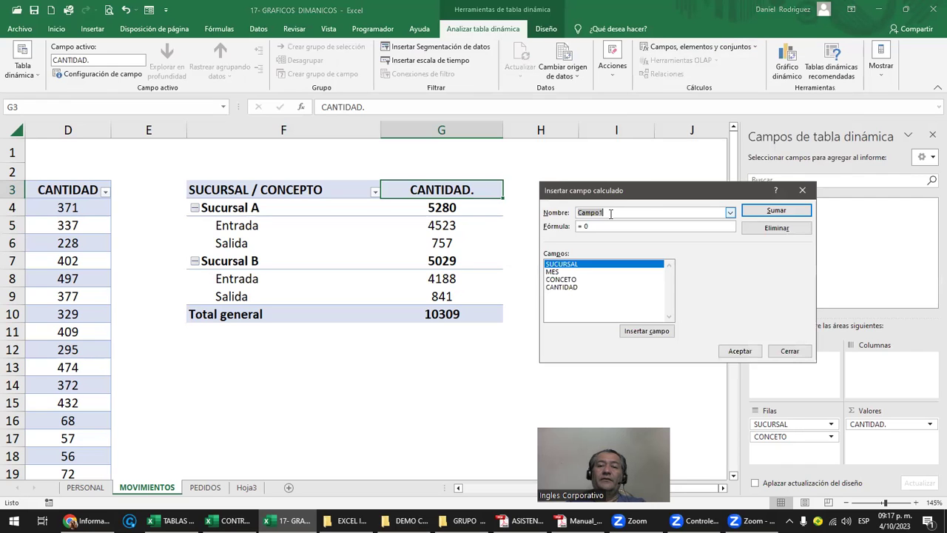
{"action": "type", "text": "ES"}
{"action": "key", "text": "BackSpace"}
{"action": "key", "text": "BackSpace"}
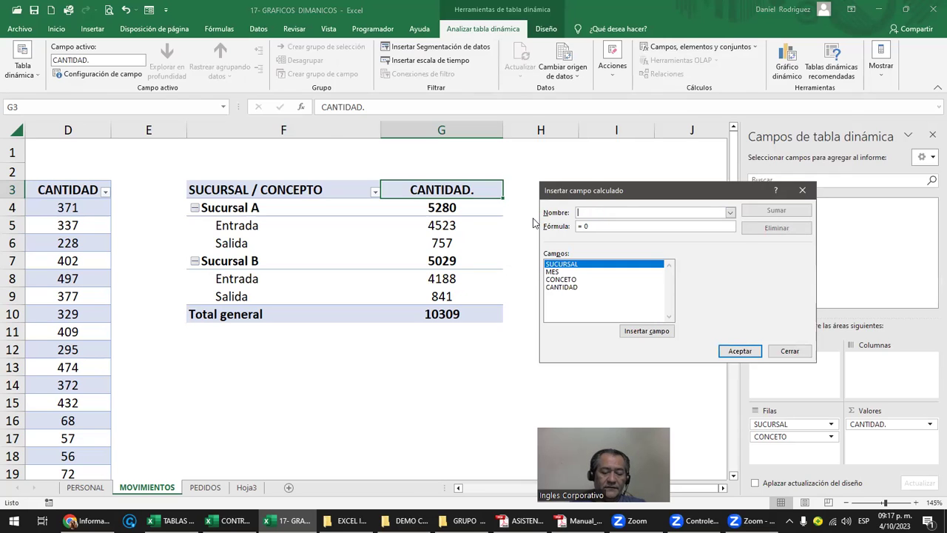
{"action": "type", "text": "STOCK"}
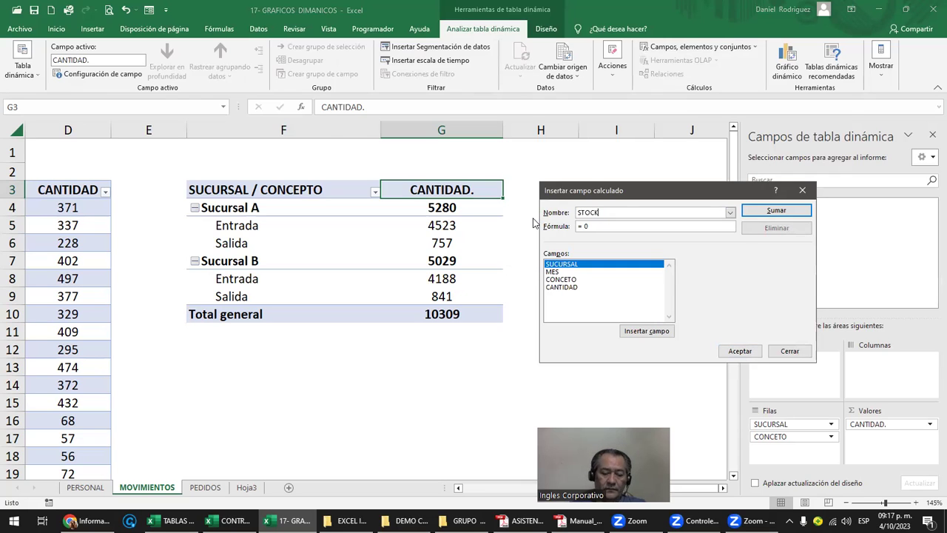
{"action": "type", "text": " MINIMO"}
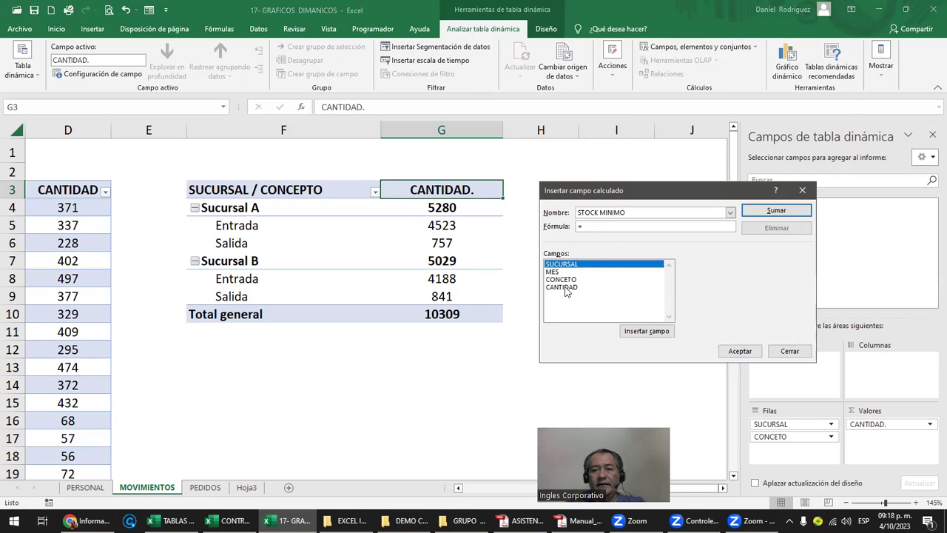
{"action": "left_click", "coordinate": [565, 289]}
{"action": "double_click", "coordinate": [565, 289]}
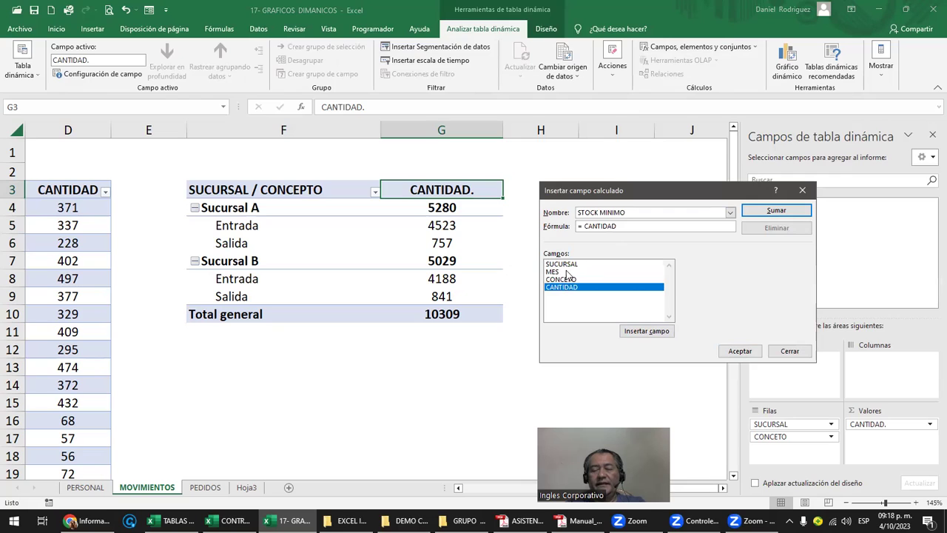
{"action": "left_click", "coordinate": [628, 226]}
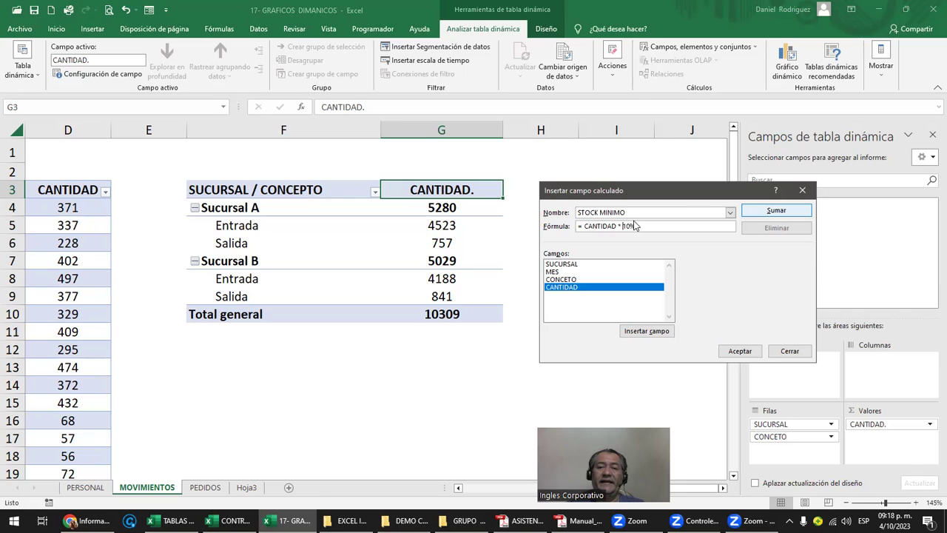
{"action": "left_click", "coordinate": [775, 211]}
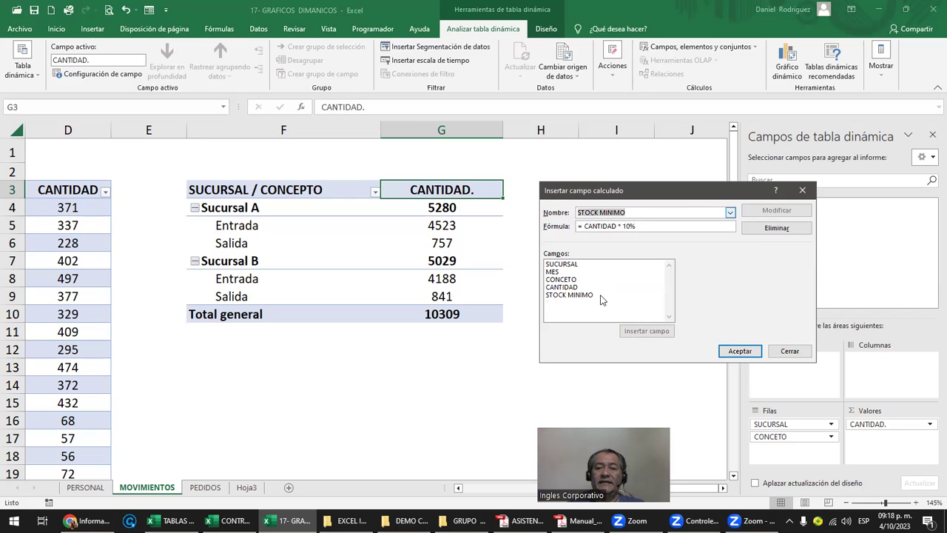
{"action": "left_click", "coordinate": [550, 296]}
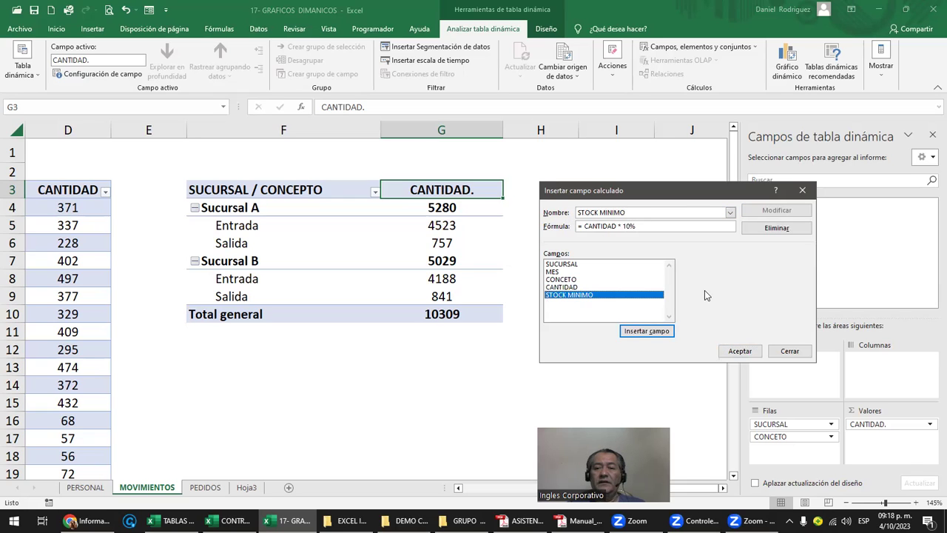
{"action": "left_click", "coordinate": [739, 351]}
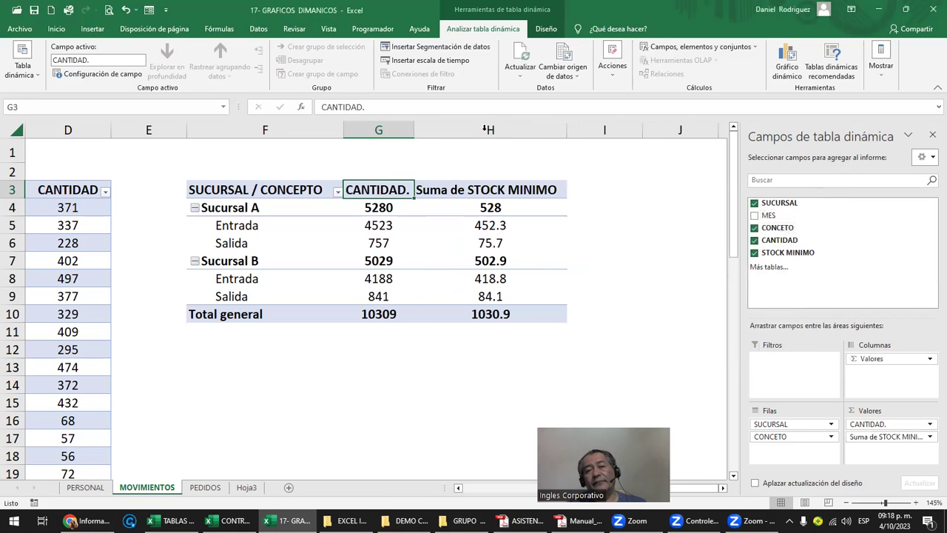
Step: Rename the 'Suma de STOCK MINIMO' header to 'STOCK MINIMO.'
{"action": "left_click", "coordinate": [486, 130]}
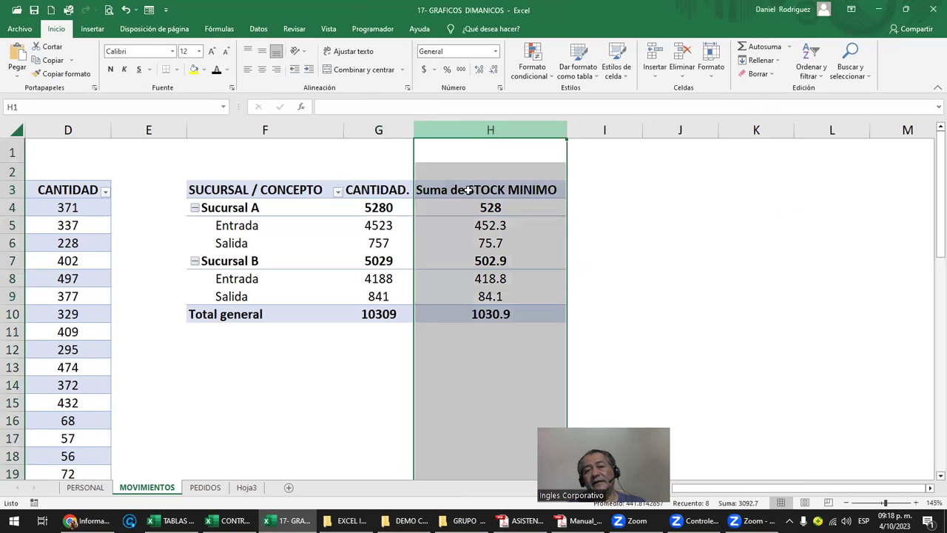
{"action": "left_click", "coordinate": [468, 191]}
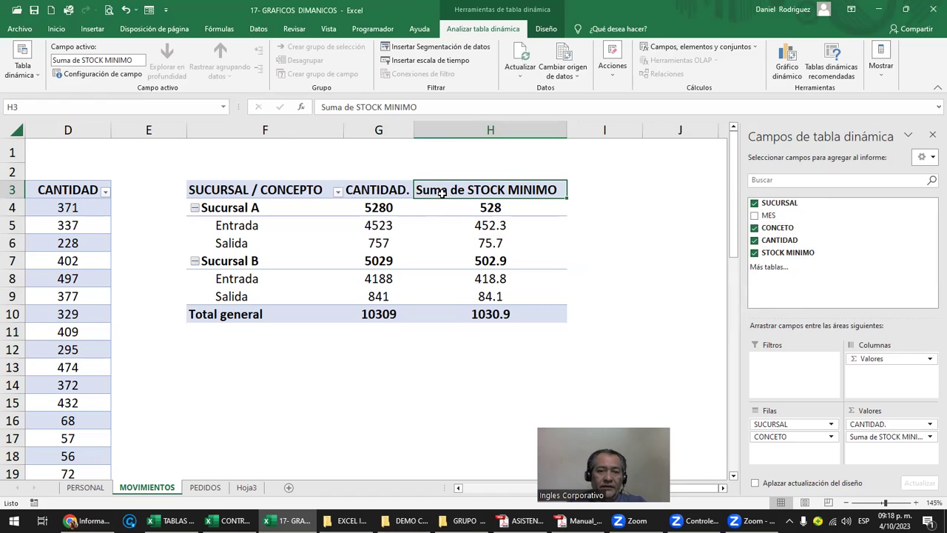
{"action": "key", "text": "F2"}
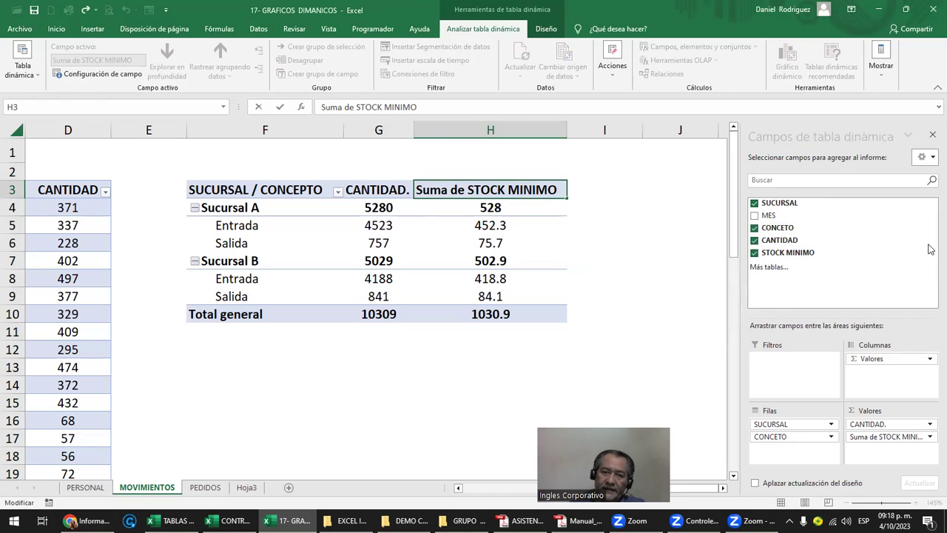
{"action": "key", "text": "Home"}
{"action": "key", "text": "Delete"}
{"action": "key", "text": "Delete"}
{"action": "key", "text": "Delete"}
{"action": "key", "text": "Delete"}
{"action": "key", "text": "Delete"}
{"action": "key", "text": "Delete"}
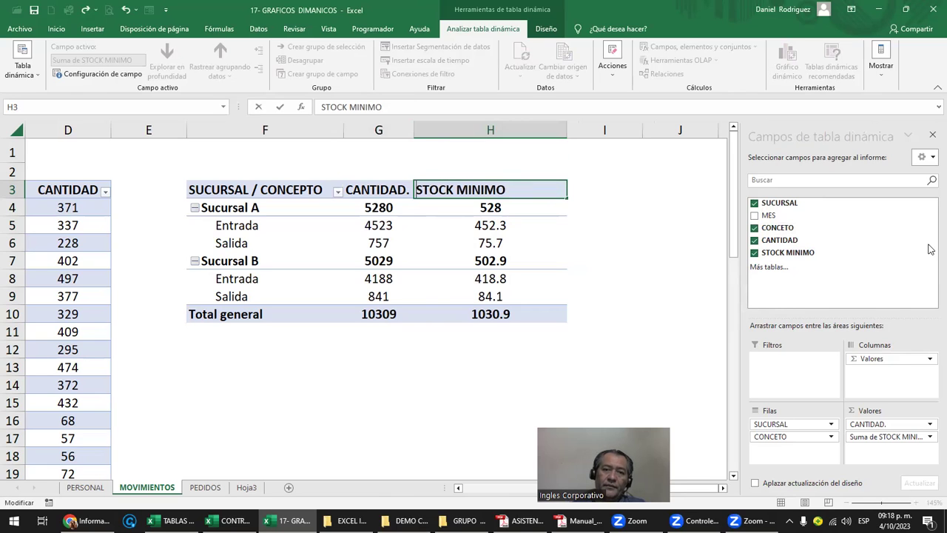
{"action": "key", "text": "Return"}
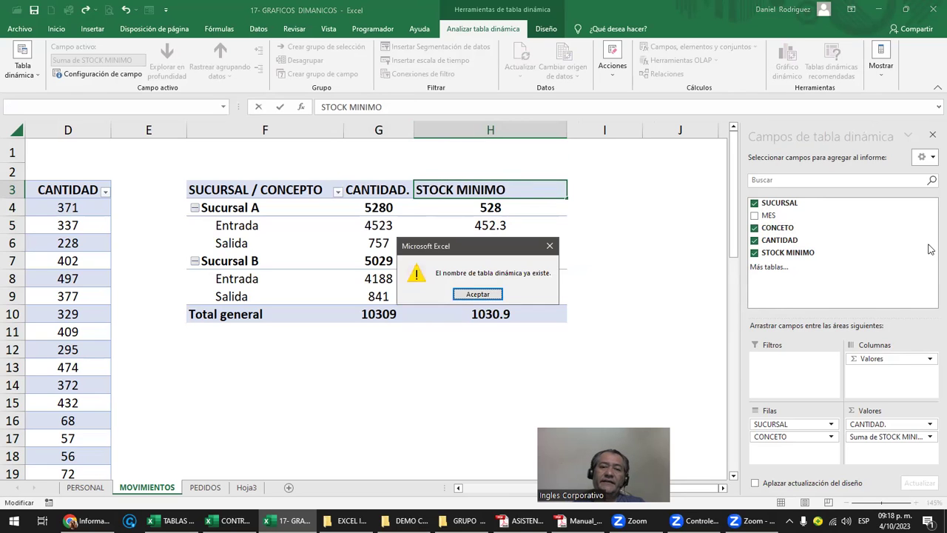
{"action": "key", "text": "Return"}
{"action": "key", "text": "End"}
{"action": "type", "text": "."}
{"action": "key", "text": "Return"}
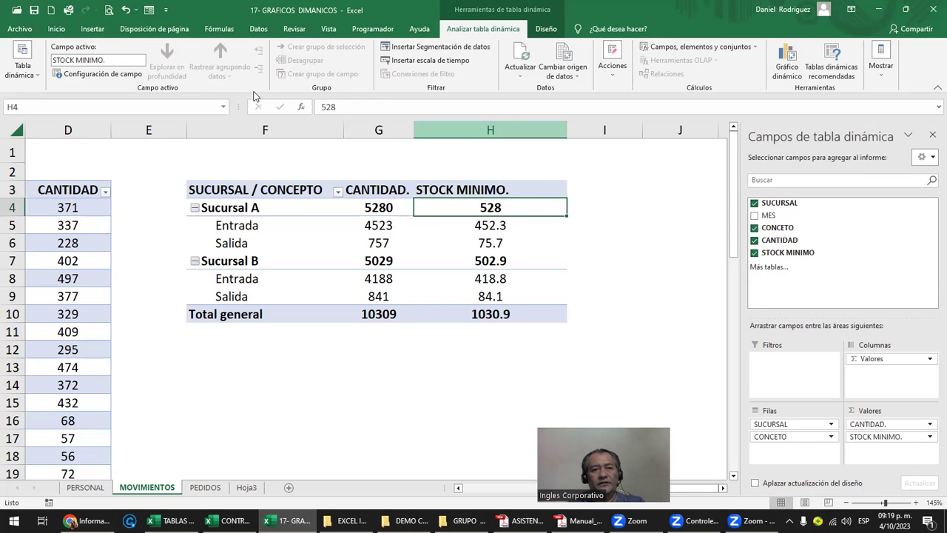
Step: Centre the contents of the STOCK MINIMO. column
{"action": "left_click", "coordinate": [491, 129]}
{"action": "left_click", "coordinate": [264, 72]}
{"action": "left_click", "coordinate": [654, 245]}
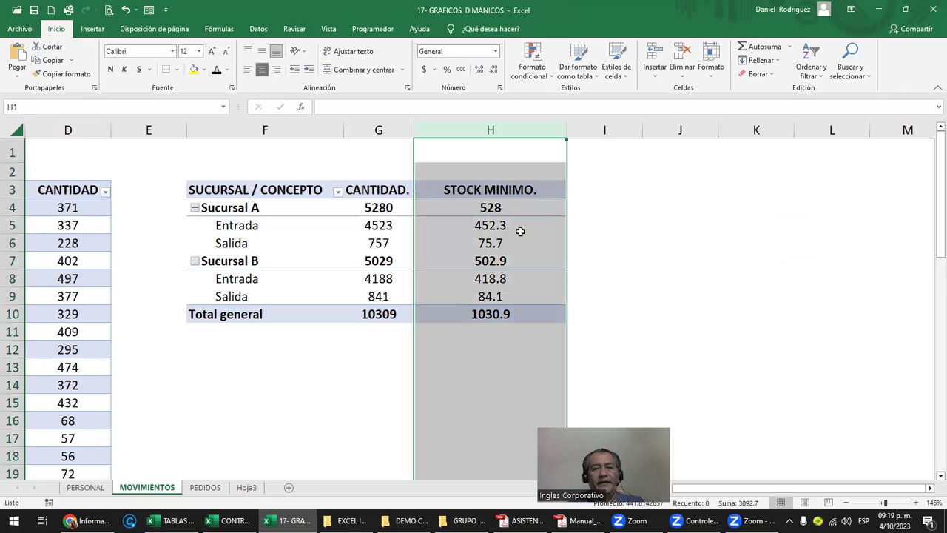
Step: Uncheck CONCETO so the pivot shows only Sucursal A and B totals
{"action": "left_click", "coordinate": [494, 128]}
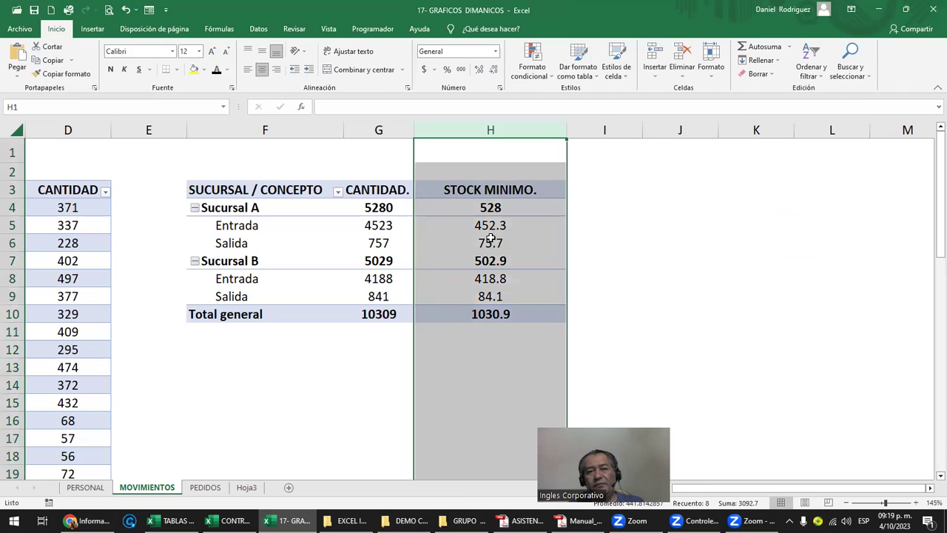
{"action": "left_click", "coordinate": [252, 208]}
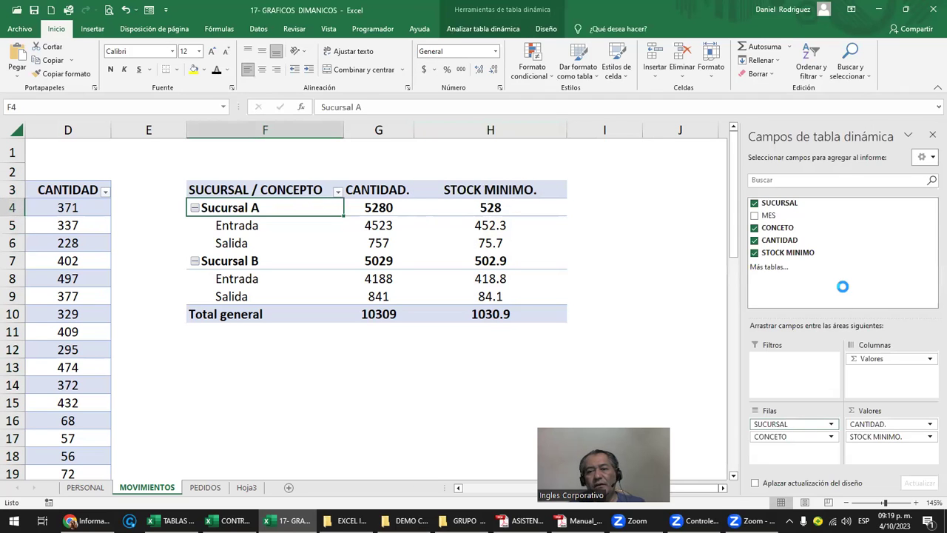
{"action": "left_click", "coordinate": [754, 227]}
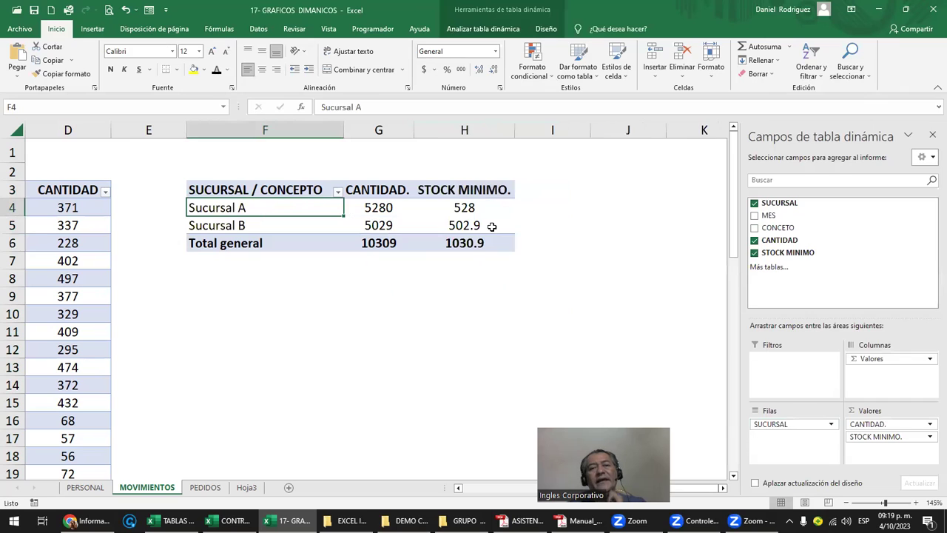
{"action": "left_click", "coordinate": [468, 124]}
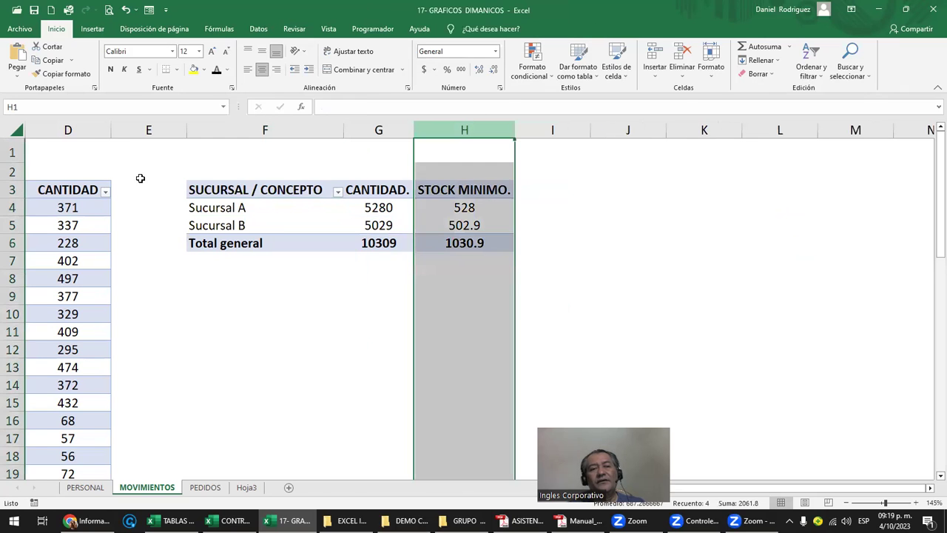
{"action": "left_click", "coordinate": [140, 178]}
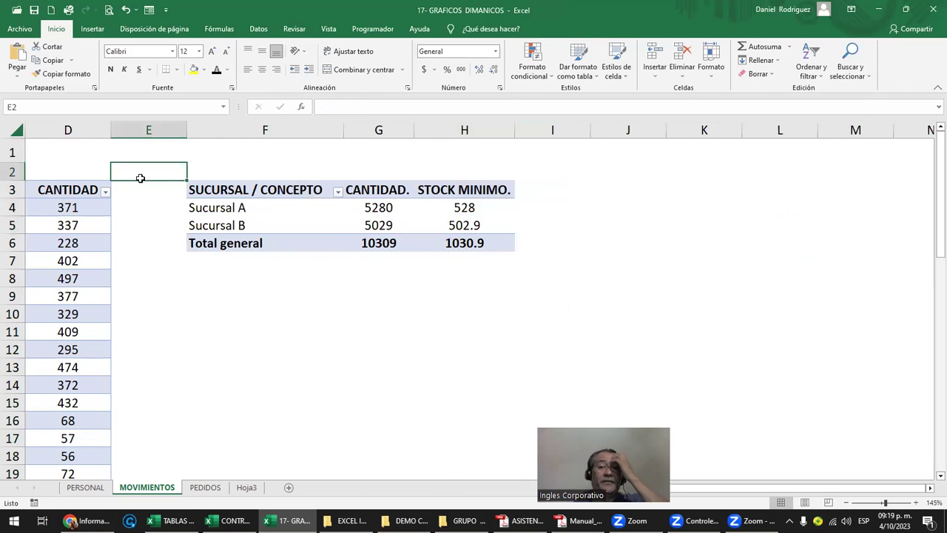
{"action": "key", "text": "Home"}
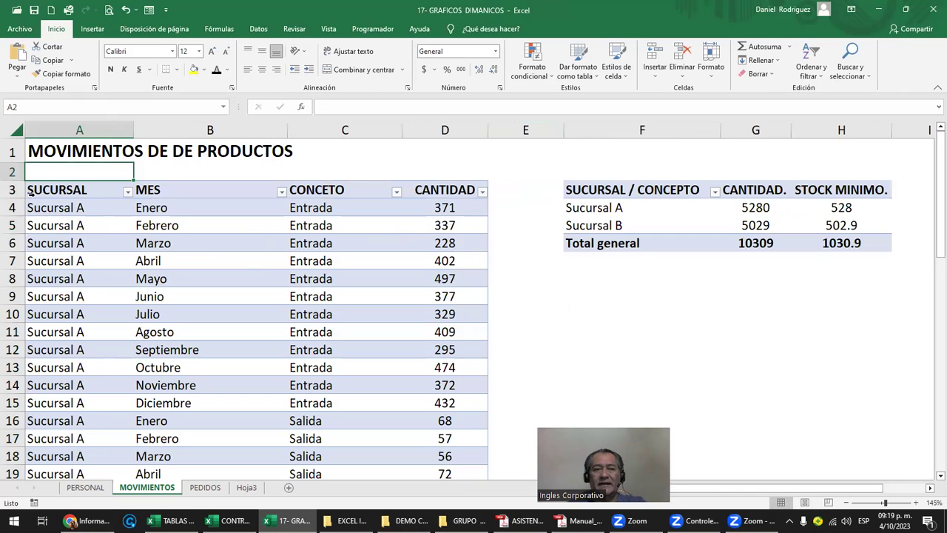
{"action": "key", "text": "Down"}
{"action": "key", "text": "shift+Right"}
{"action": "key", "text": "shift+Right"}
{"action": "key", "text": "shift+Right"}
{"action": "key", "text": "shift+Down"}
{"action": "key", "text": "shift+Down"}
{"action": "key", "text": "shift+Down"}
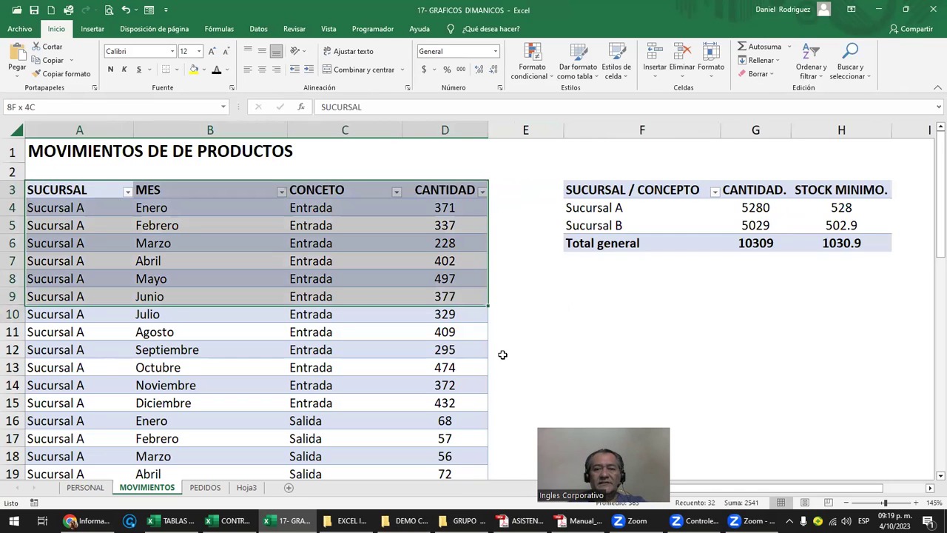
{"action": "key", "text": "shift+Down"}
{"action": "key", "text": "shift+Down"}
{"action": "key", "text": "shift+Down"}
{"action": "key", "text": "Right"}
{"action": "key", "text": "Right"}
{"action": "key", "text": "Right"}
{"action": "key", "text": "Down"}
{"action": "key", "text": "Down"}
{"action": "key", "text": "Down"}
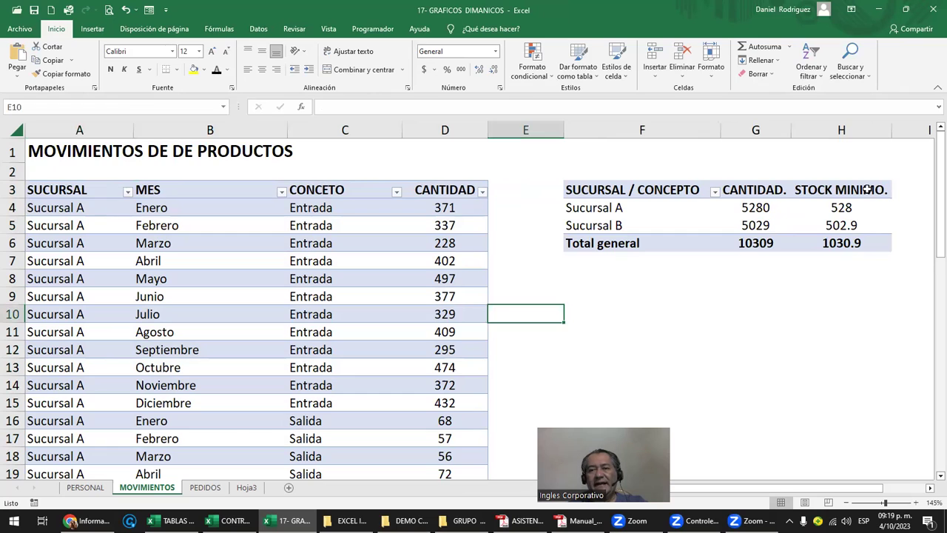
{"action": "key", "text": "Right"}
{"action": "key", "text": "Right"}
{"action": "key", "text": "Right"}
{"action": "key", "text": "Up"}
{"action": "key", "text": "Up"}
{"action": "key", "text": "Up"}
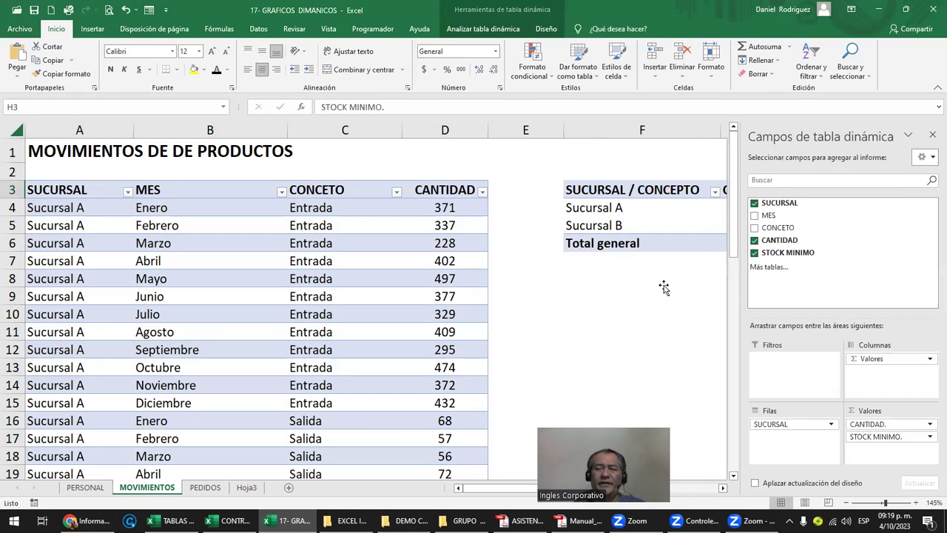
{"action": "left_click", "coordinate": [664, 286]}
{"action": "key", "text": "Right"}
{"action": "key", "text": "Right"}
{"action": "key", "text": "Right"}
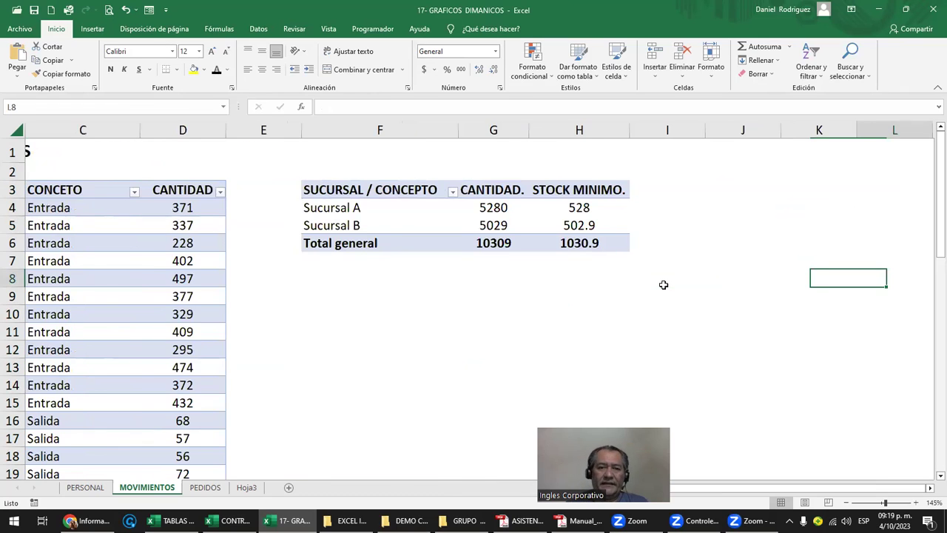
{"action": "key", "text": "Right"}
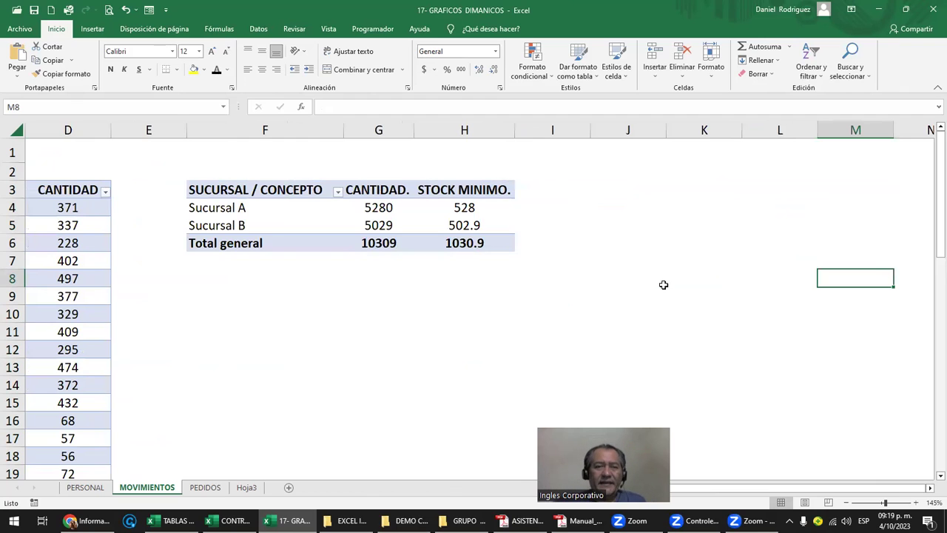
{"action": "left_click", "coordinate": [240, 172]}
{"action": "key", "text": "shift+Right"}
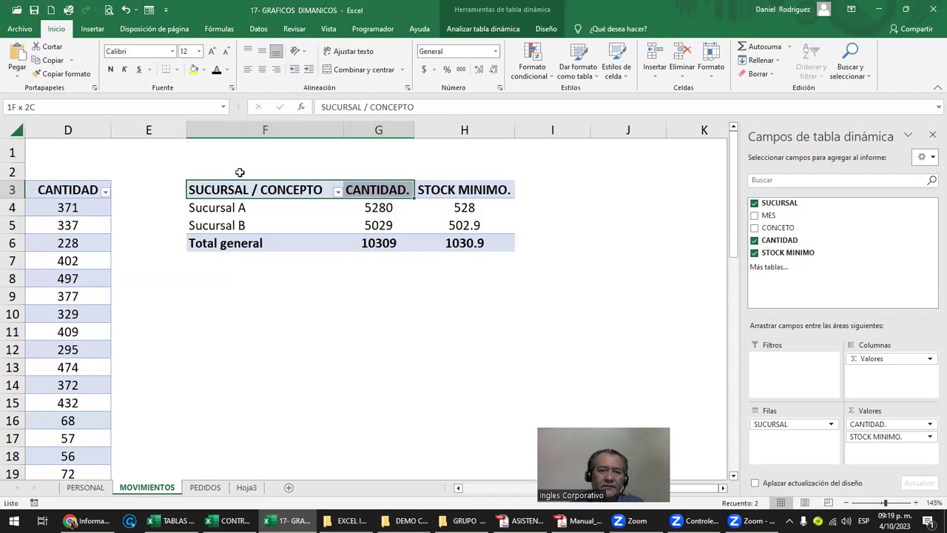
Step: Copy the pivot table F3:H6 and paste the duplicate at F10
{"action": "key", "text": "shift+Right"}
{"action": "key", "text": "shift+Down"}
{"action": "key", "text": "shift+Down"}
{"action": "key", "text": "shift+Down"}
{"action": "key", "text": "ctrl+c"}
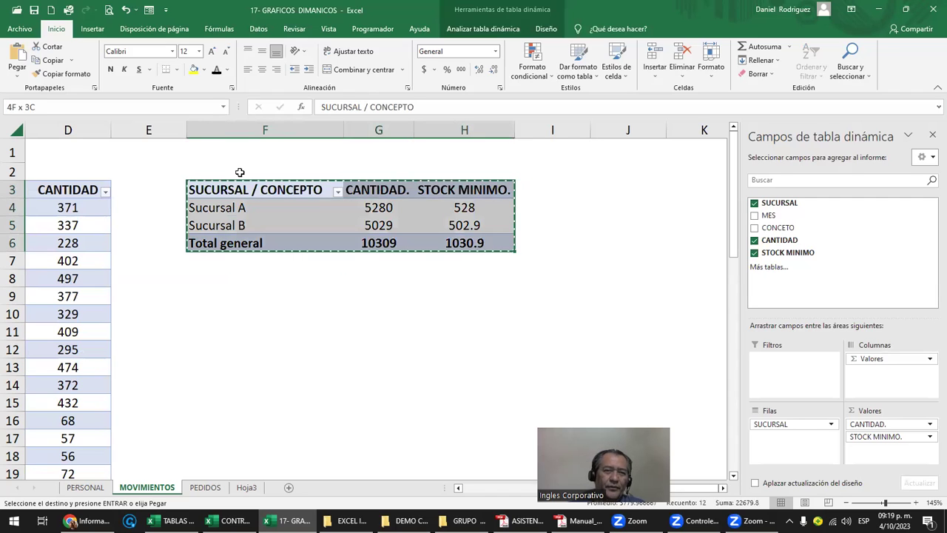
{"action": "key", "text": "Down"}
{"action": "key", "text": "Down"}
{"action": "key", "text": "Down"}
{"action": "key", "text": "Down"}
{"action": "key", "text": "Down"}
{"action": "key", "text": "Down"}
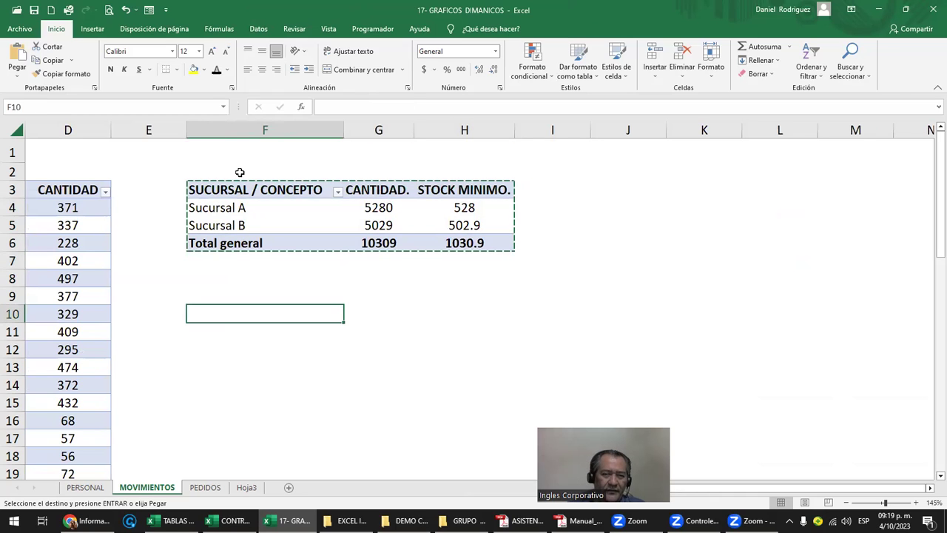
{"action": "key", "text": "Return"}
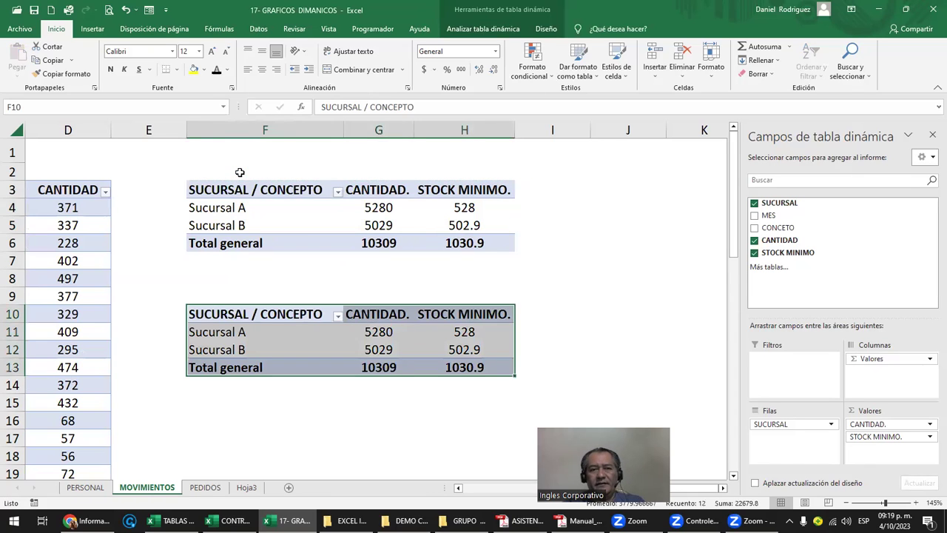
{"action": "left_click", "coordinate": [611, 307]}
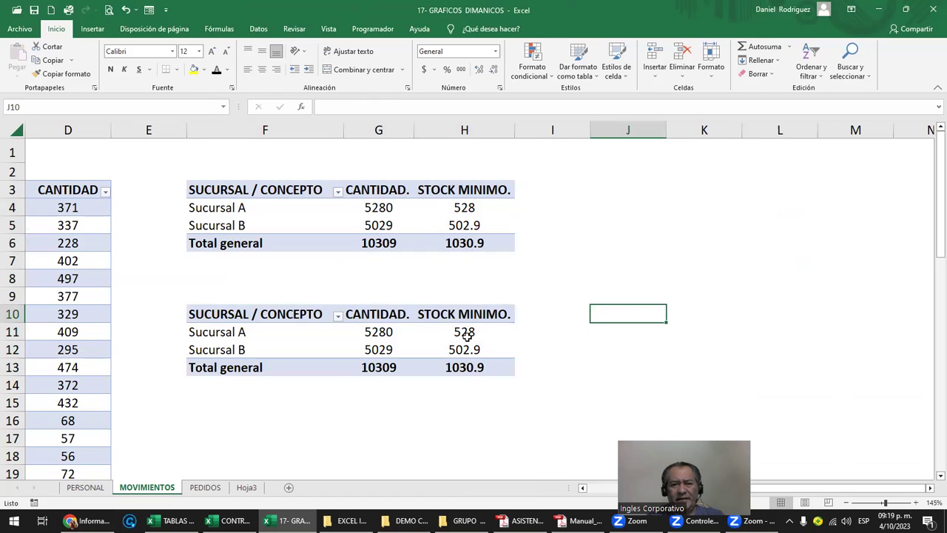
{"action": "left_click", "coordinate": [464, 129]}
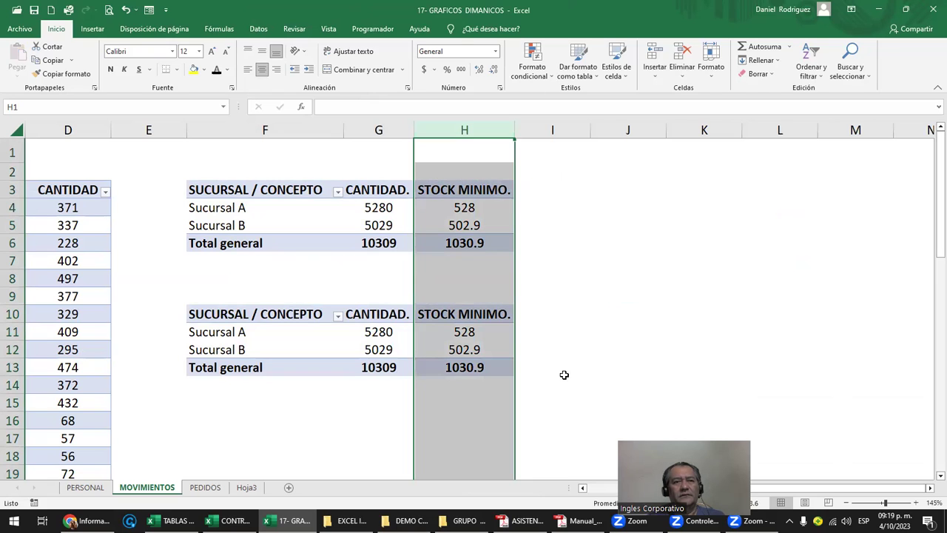
Step: Draw a downward arrow shape beside the upper pivot table
{"action": "left_click", "coordinate": [96, 33]}
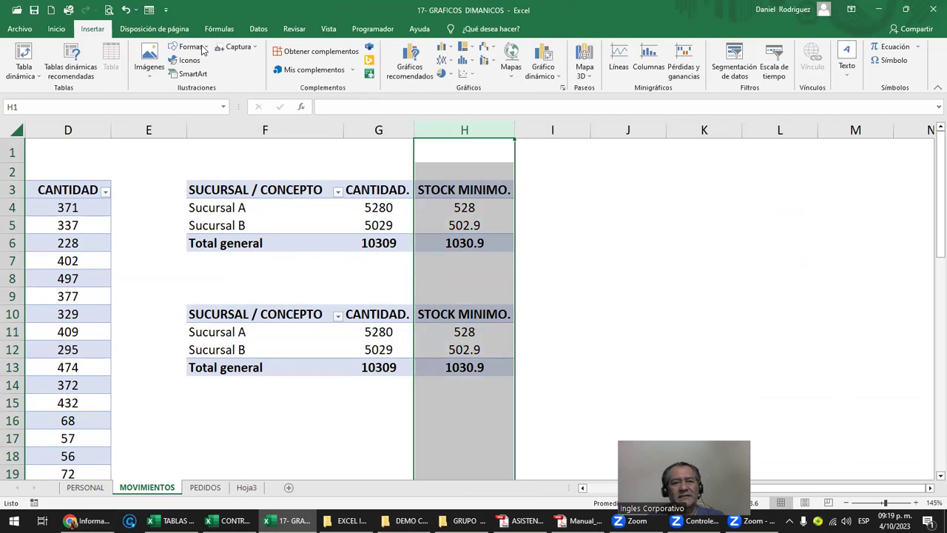
{"action": "left_click", "coordinate": [201, 48]}
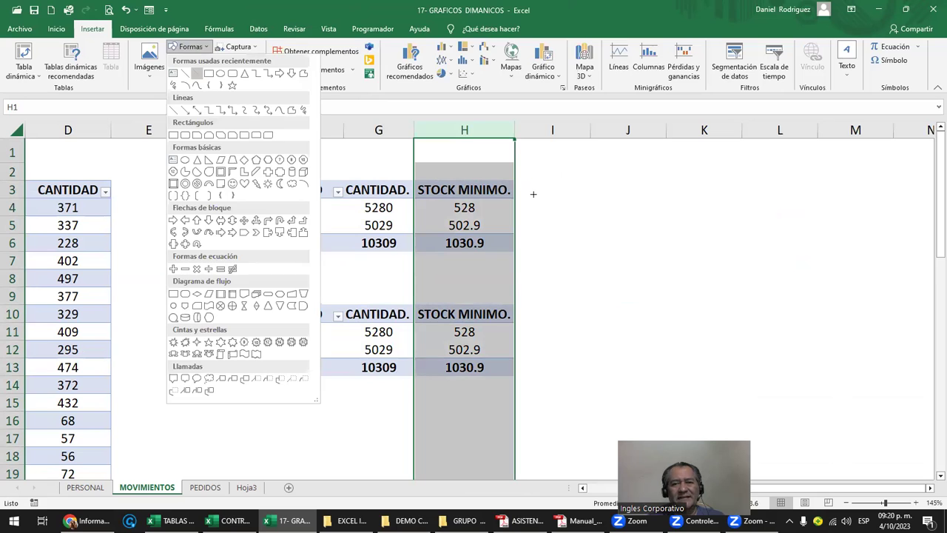
{"action": "left_click_drag", "start_coordinate": [537, 191], "coordinate": [539, 253]}
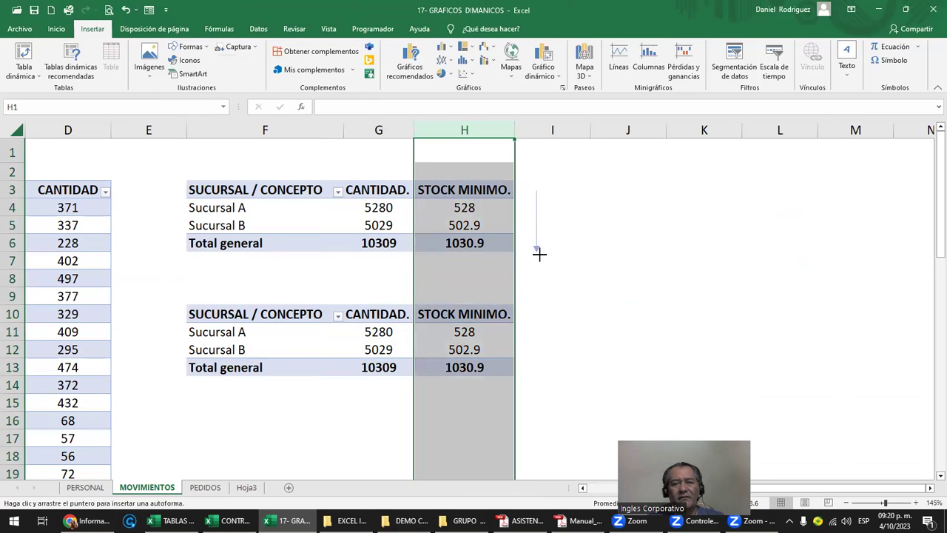
{"action": "left_click", "coordinate": [582, 293]}
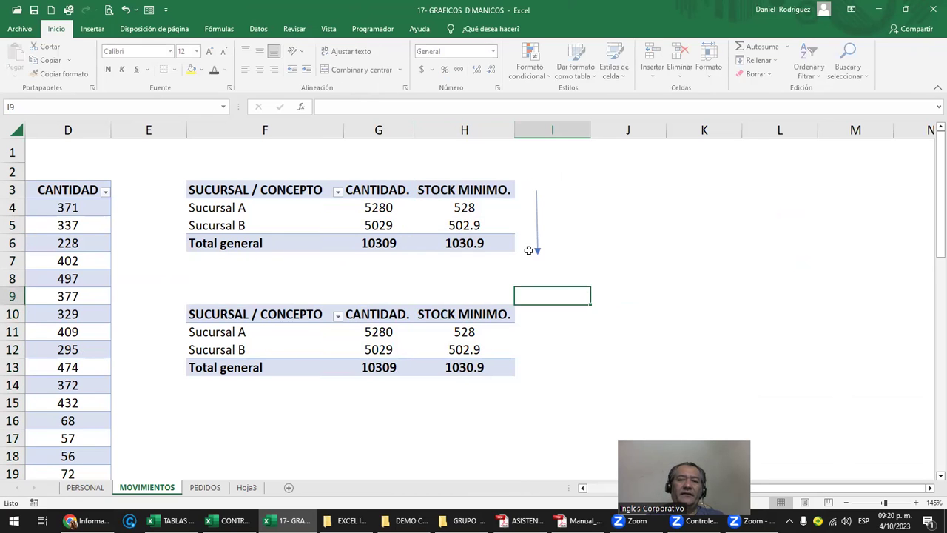
{"action": "left_click", "coordinate": [532, 254]}
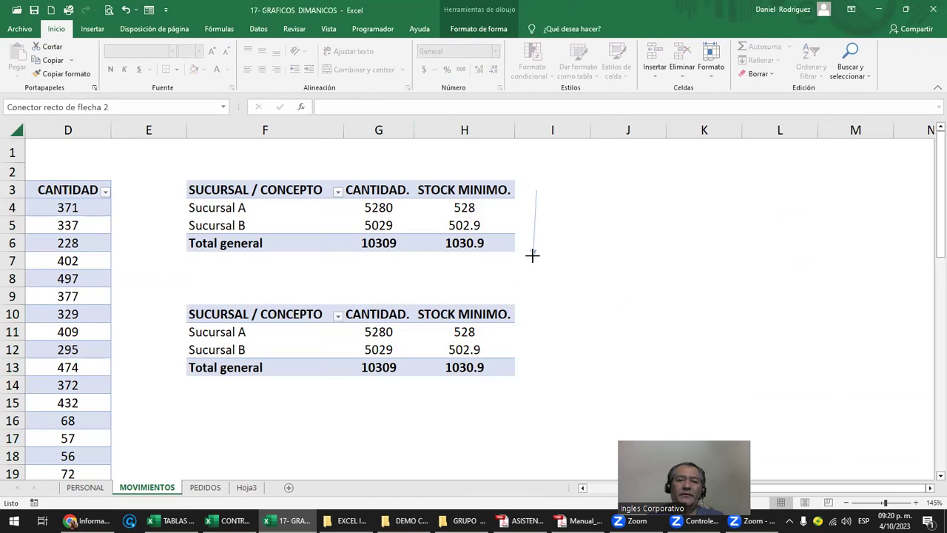
{"action": "left_click_drag", "start_coordinate": [533, 255], "coordinate": [537, 254]}
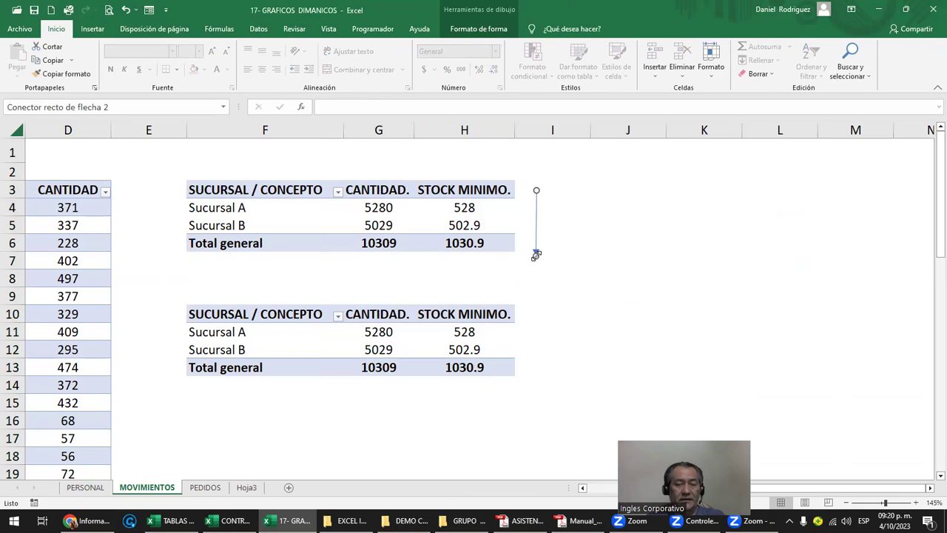
Step: Duplicate the arrow and reshape it as a rightward arrow above the lower pivot
{"action": "key", "text": "ctrl+d"}
{"action": "mouse_move", "coordinate": [188, 291]}
{"action": "left_mouse_down"}
{"action": "mouse_move", "coordinate": [189, 300]}
{"action": "mouse_move", "coordinate": [292, 315]}
{"action": "left_mouse_up"}
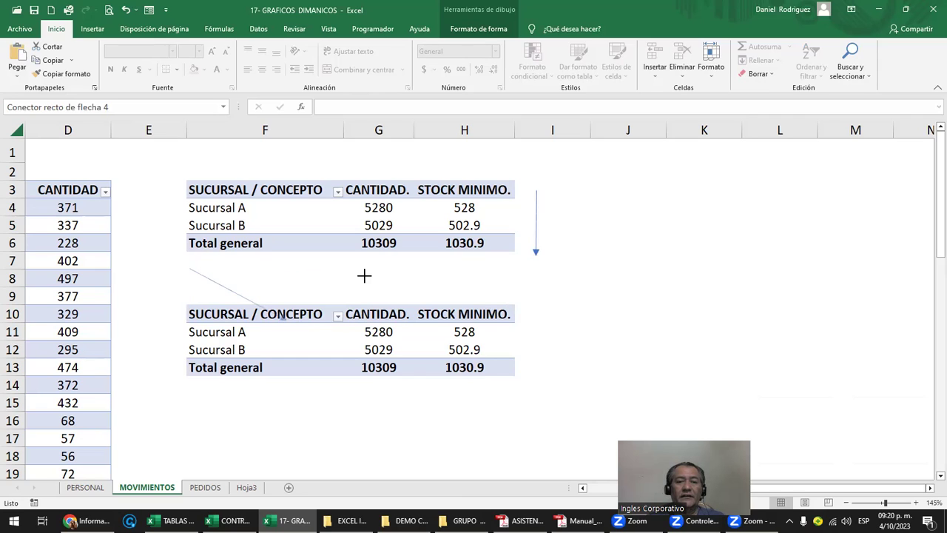
{"action": "left_click_drag", "start_coordinate": [364, 275], "coordinate": [329, 295]}
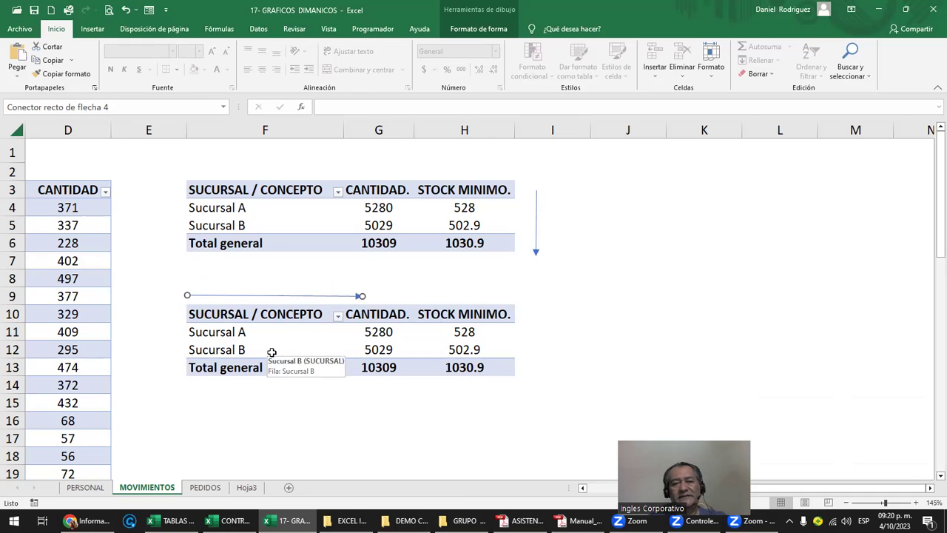
{"action": "key", "text": "Escape"}
{"action": "left_click", "coordinate": [201, 332]}
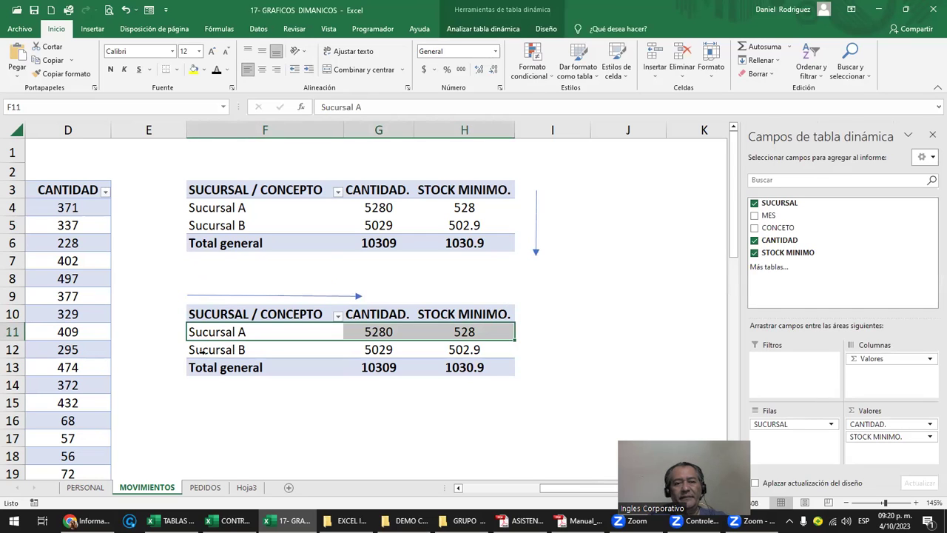
{"action": "key", "text": "Down"}
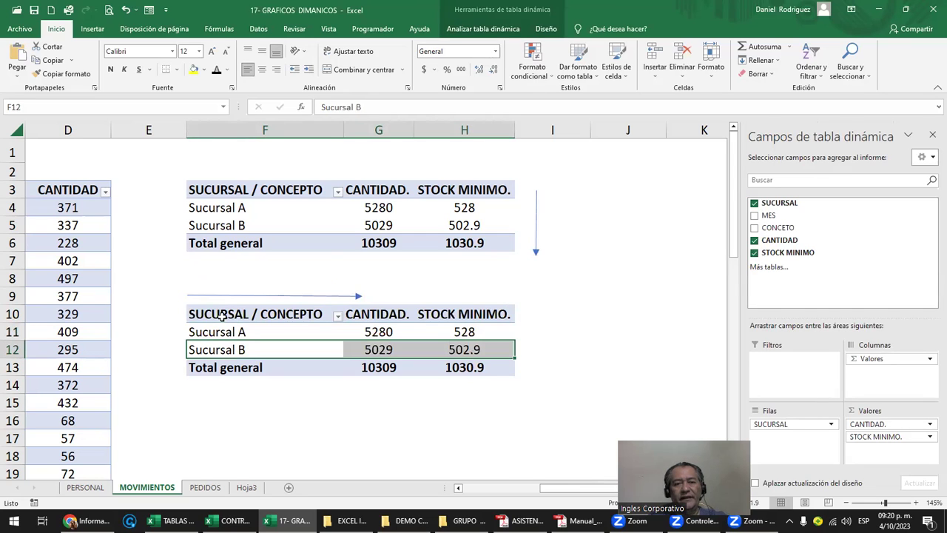
{"action": "left_click", "coordinate": [221, 270]}
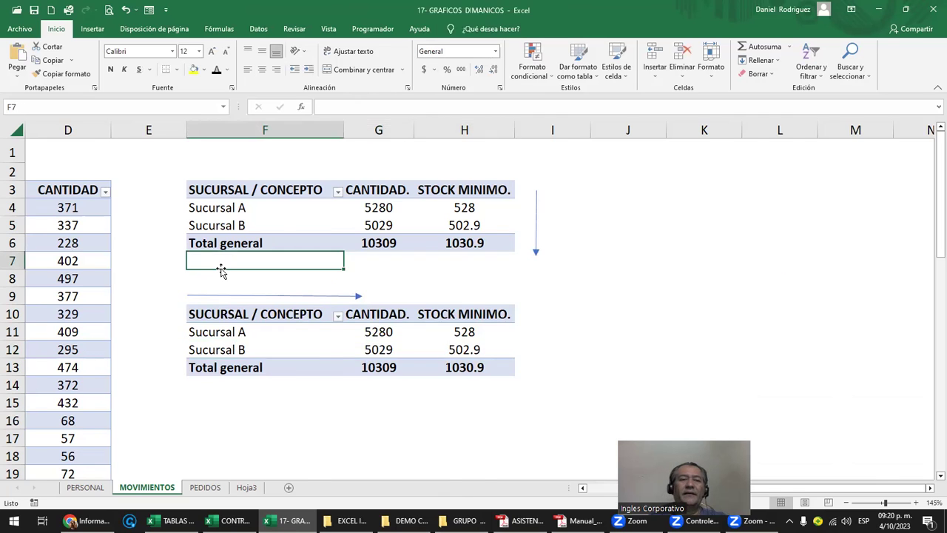
{"action": "key", "text": "Home"}
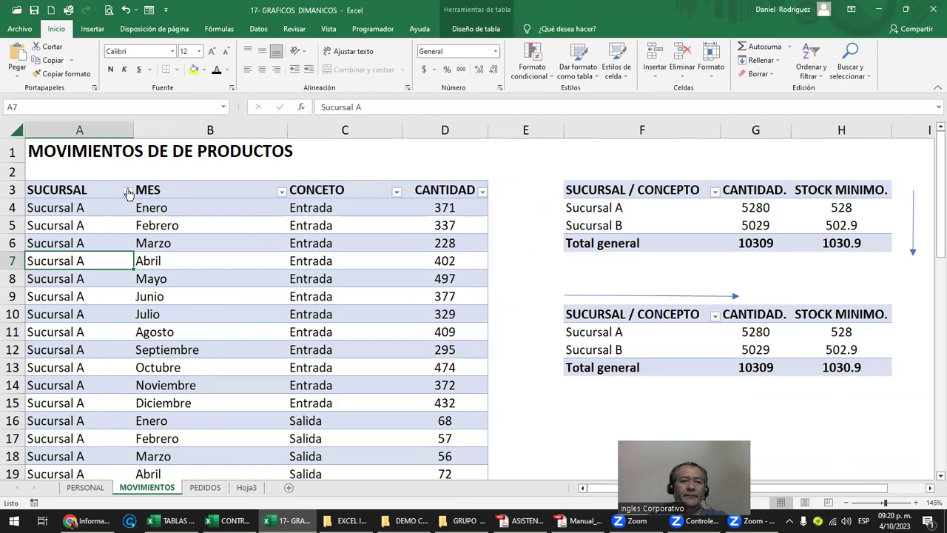
{"action": "left_click", "coordinate": [127, 192]}
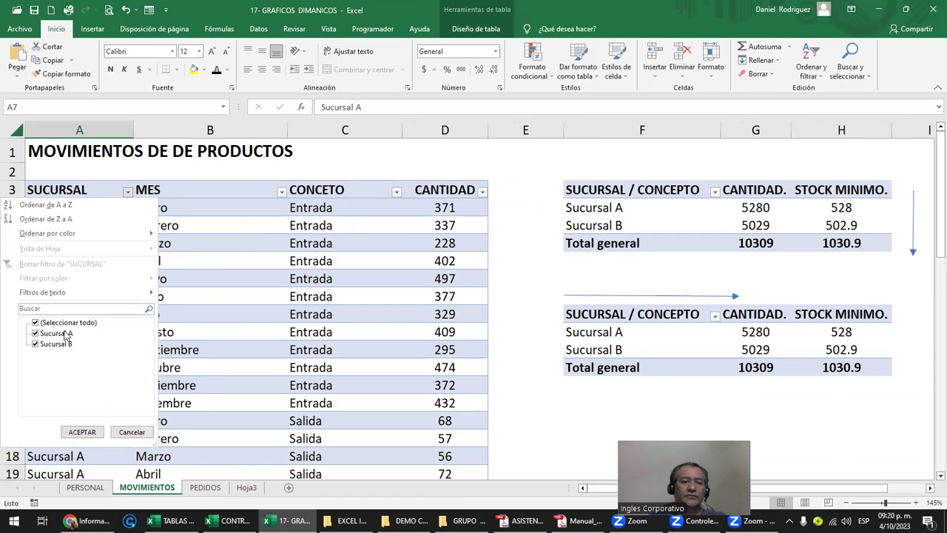
{"action": "left_click", "coordinate": [259, 188]}
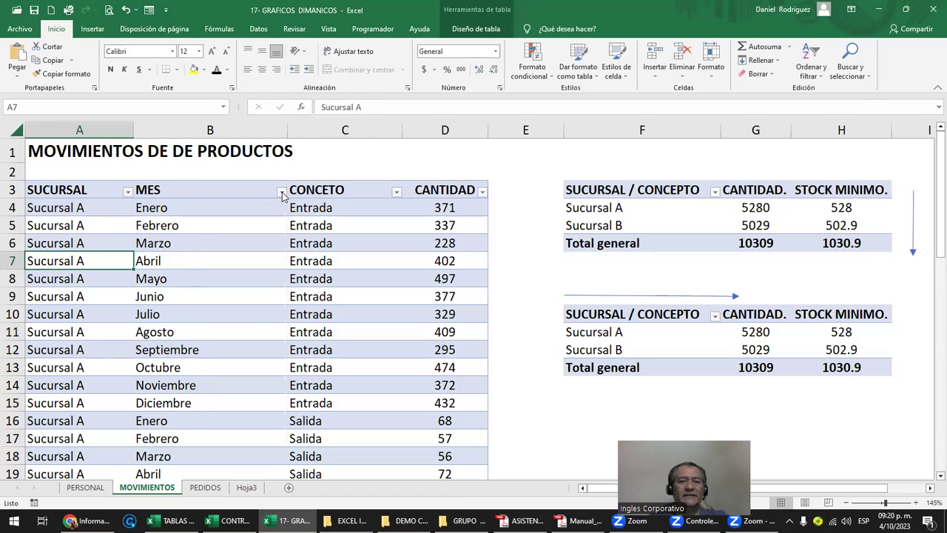
{"action": "left_click", "coordinate": [281, 192]}
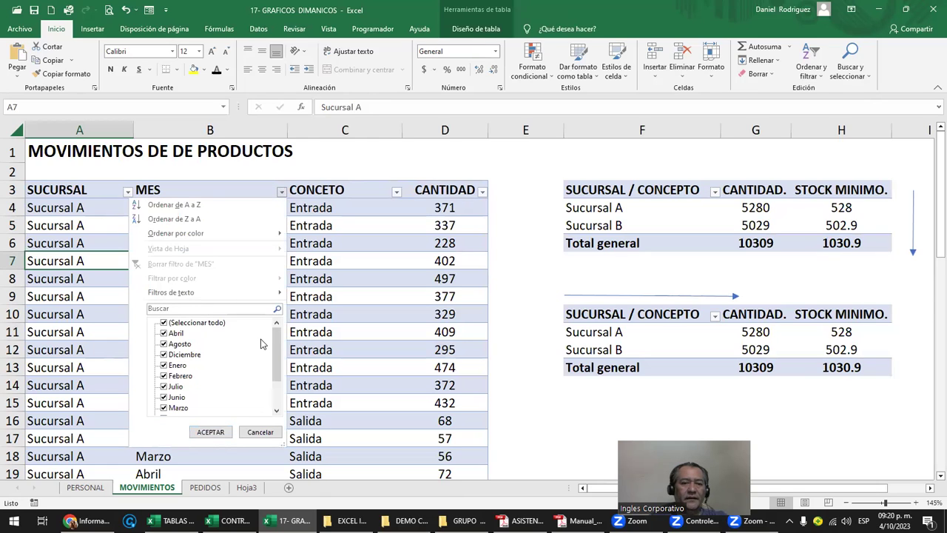
{"action": "mouse_move", "coordinate": [272, 363]}
{"action": "left_mouse_down"}
{"action": "mouse_move", "coordinate": [272, 372]}
{"action": "mouse_move", "coordinate": [277, 324]}
{"action": "left_mouse_up"}
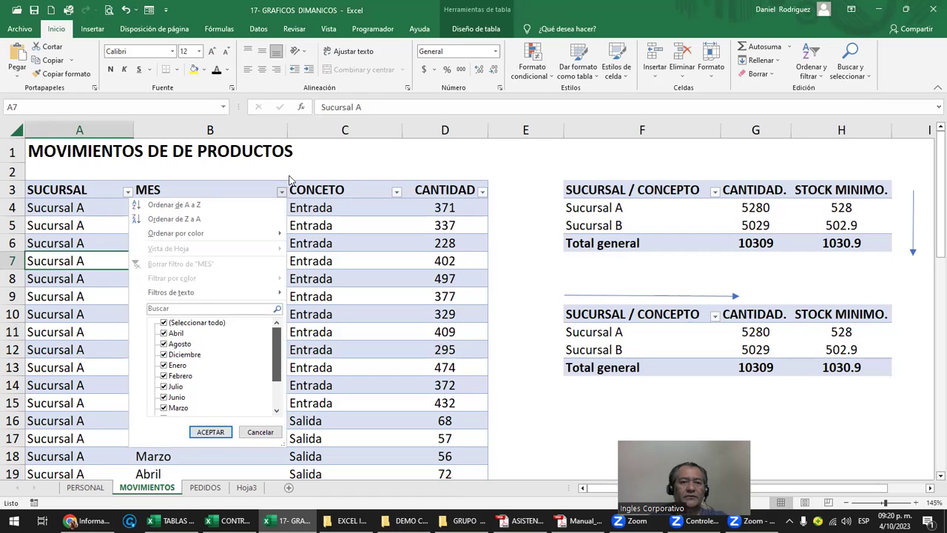
{"action": "key", "text": "Escape"}
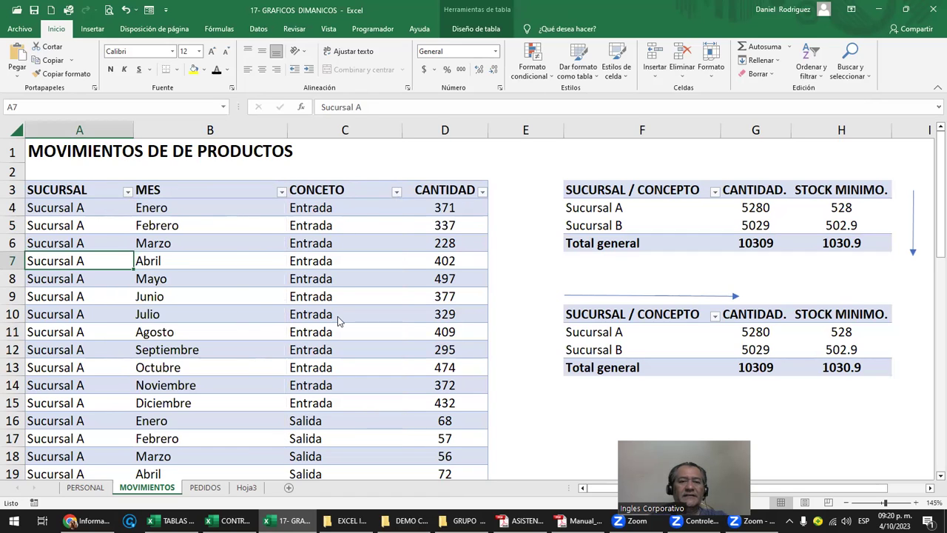
{"action": "left_click", "coordinate": [396, 192]}
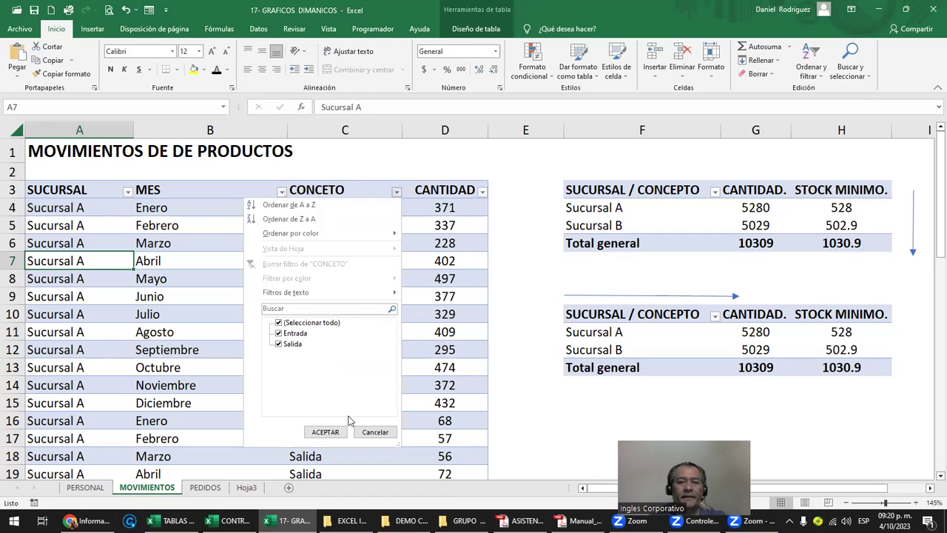
{"action": "key", "text": "Escape"}
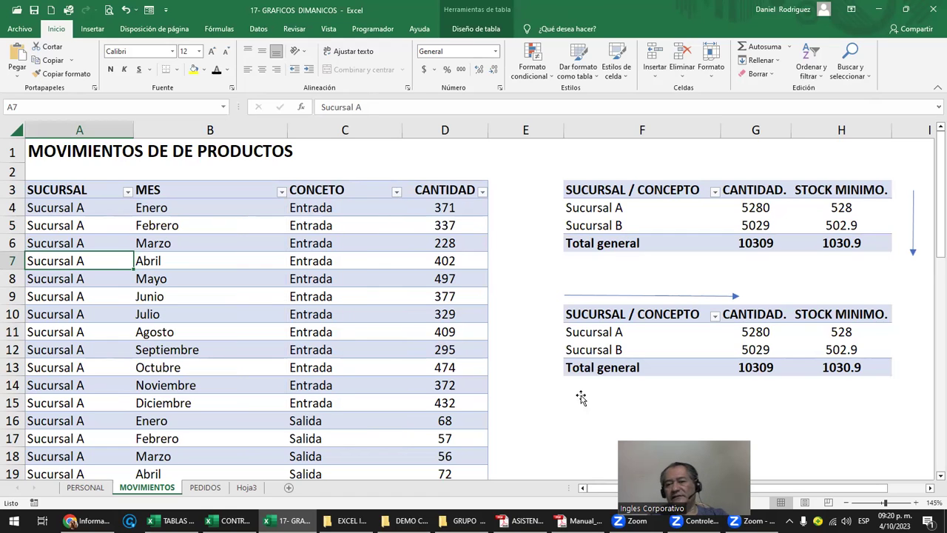
{"action": "left_click", "coordinate": [581, 395]}
{"action": "key", "text": "Right"}
{"action": "key", "text": "Right"}
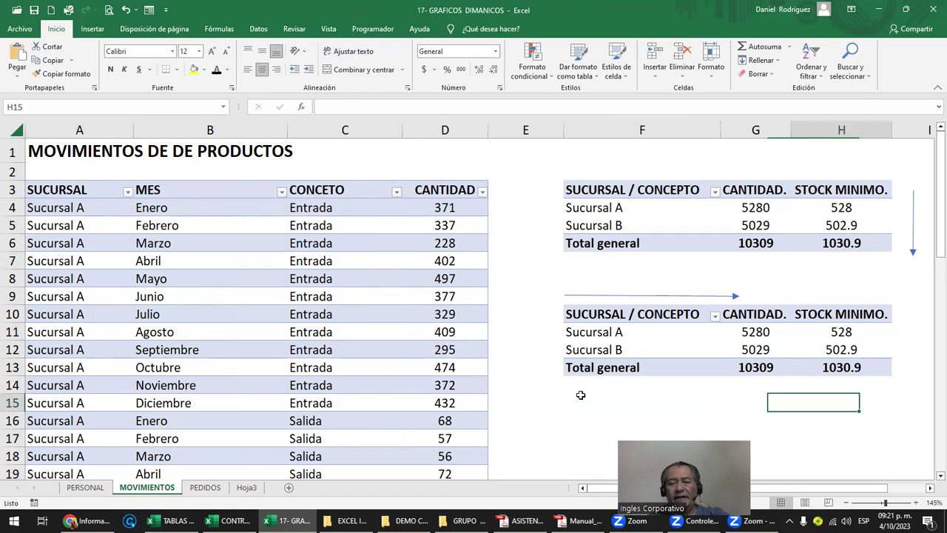
Step: Select the lower pivot's header cell at F10 to show its PivotTable Fields pane
{"action": "key", "text": "Right"}
{"action": "key", "text": "Right"}
{"action": "key", "text": "Right"}
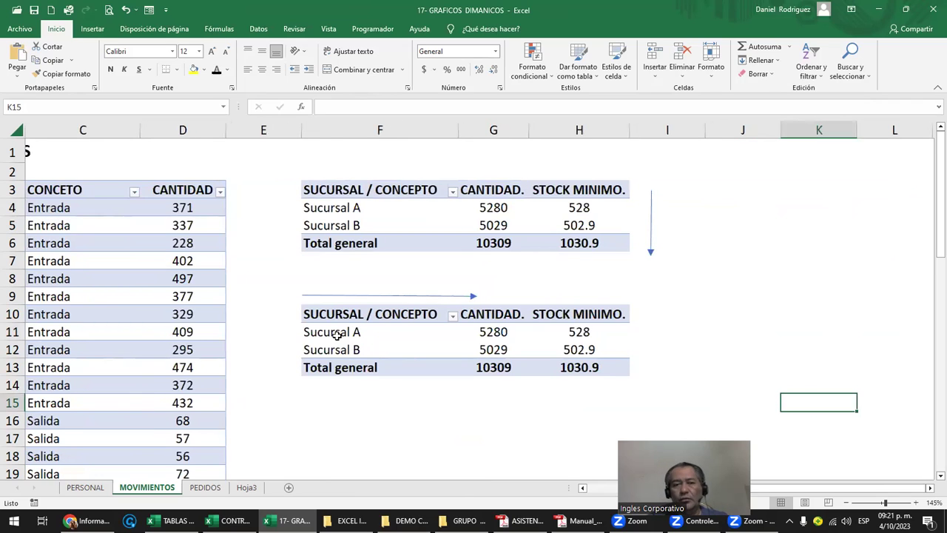
{"action": "left_click", "coordinate": [590, 225]}
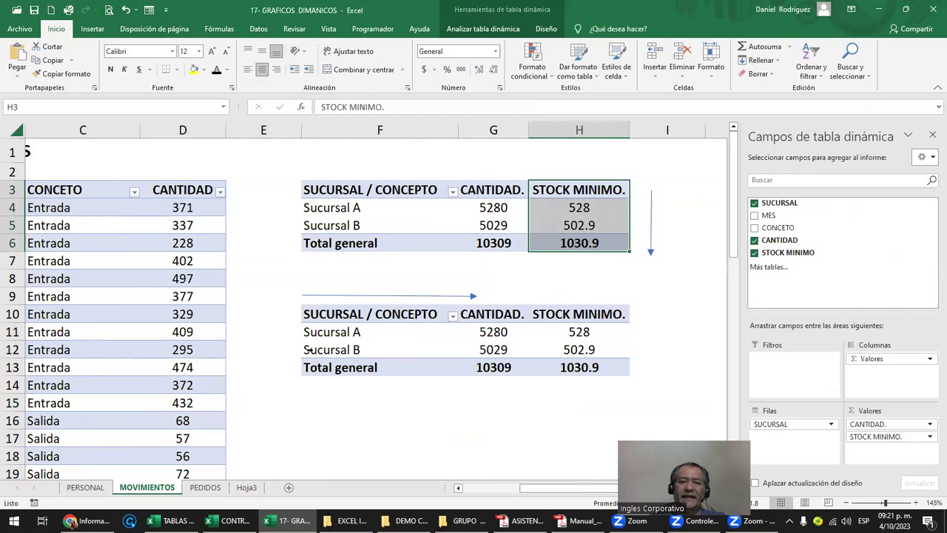
{"action": "left_click", "coordinate": [309, 350]}
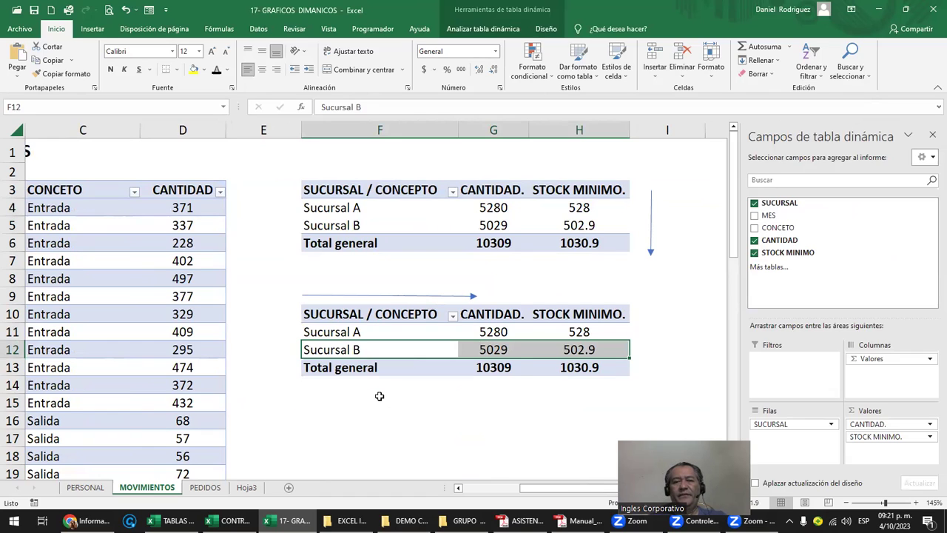
{"action": "left_click", "coordinate": [379, 396]}
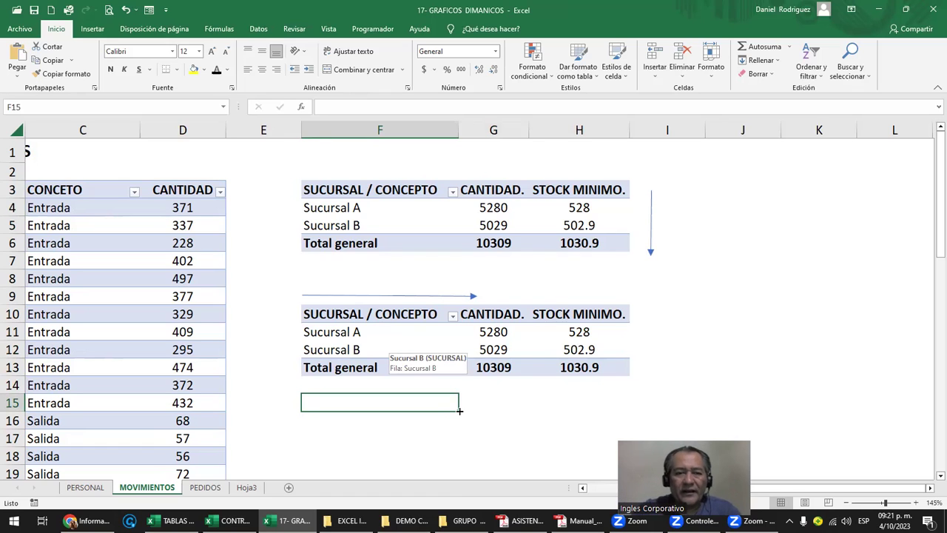
{"action": "left_click_drag", "start_coordinate": [337, 351], "coordinate": [573, 344]}
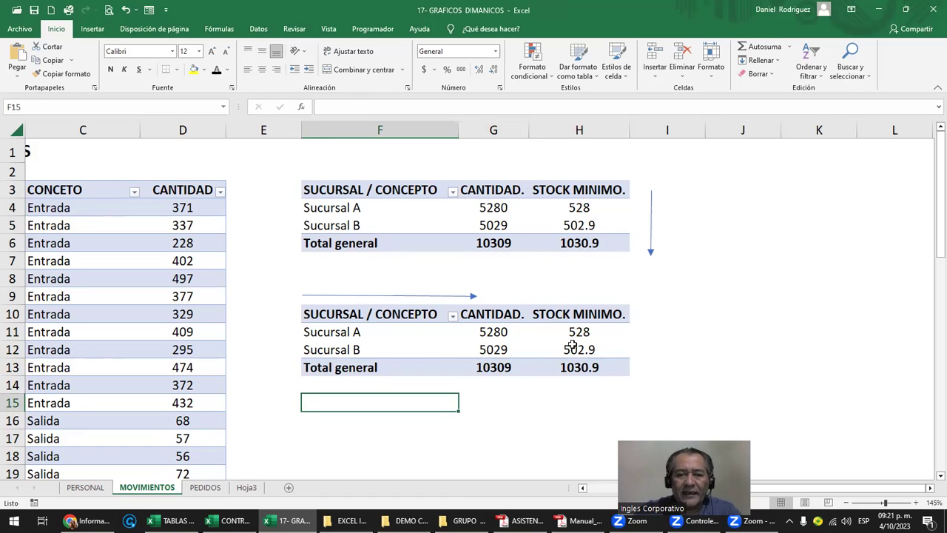
{"action": "left_click", "coordinate": [467, 399]}
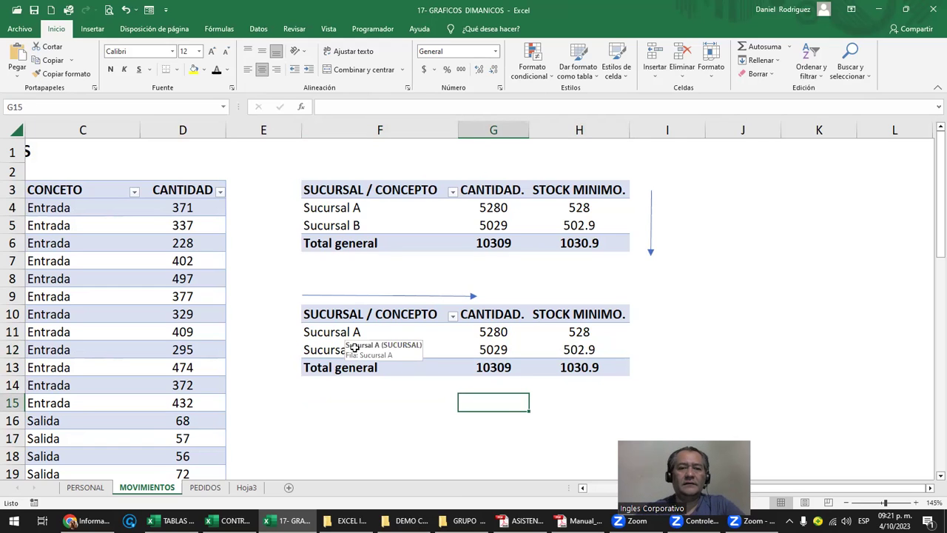
{"action": "left_click", "coordinate": [337, 314]}
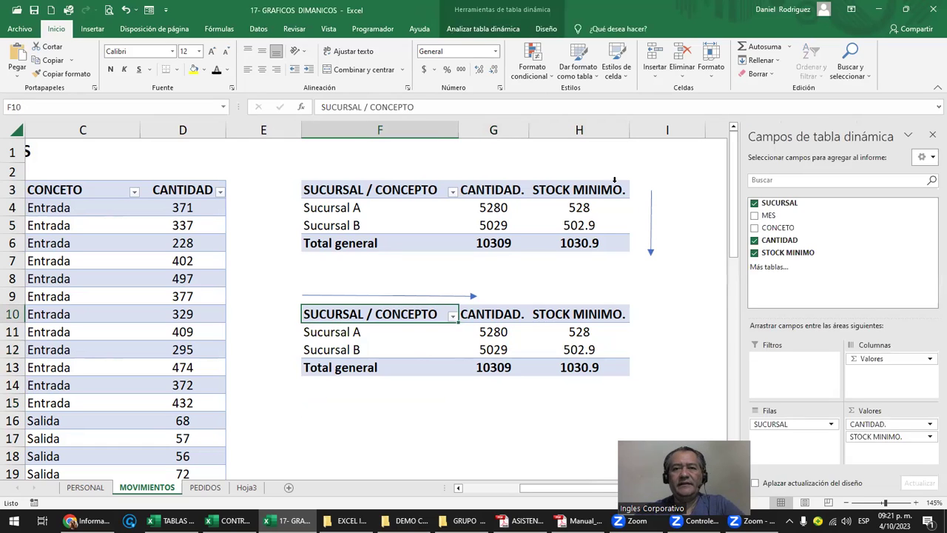
Step: Open 'Insertar elemento calculado en SUCURSAL' via Campos, elementos y conjuntos, moving it left
{"action": "left_click", "coordinate": [490, 33]}
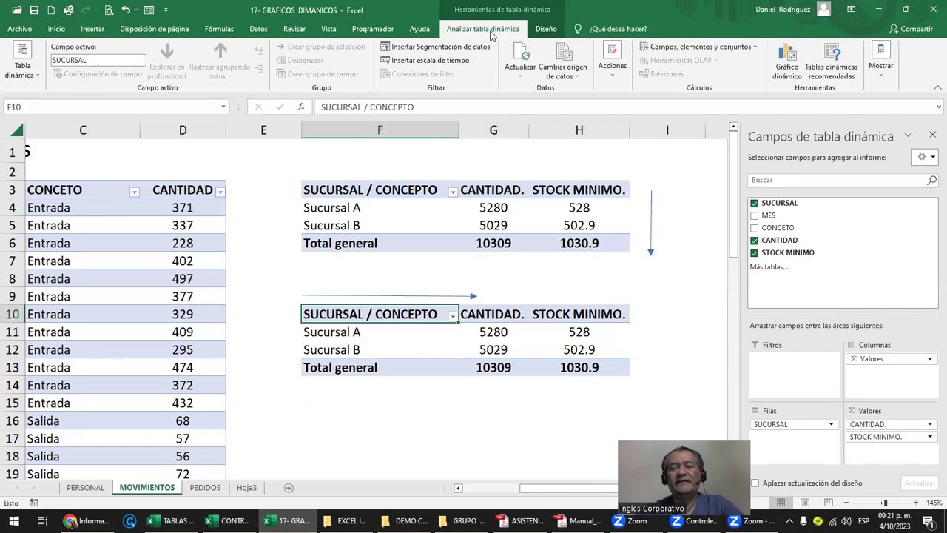
{"action": "left_click", "coordinate": [688, 48]}
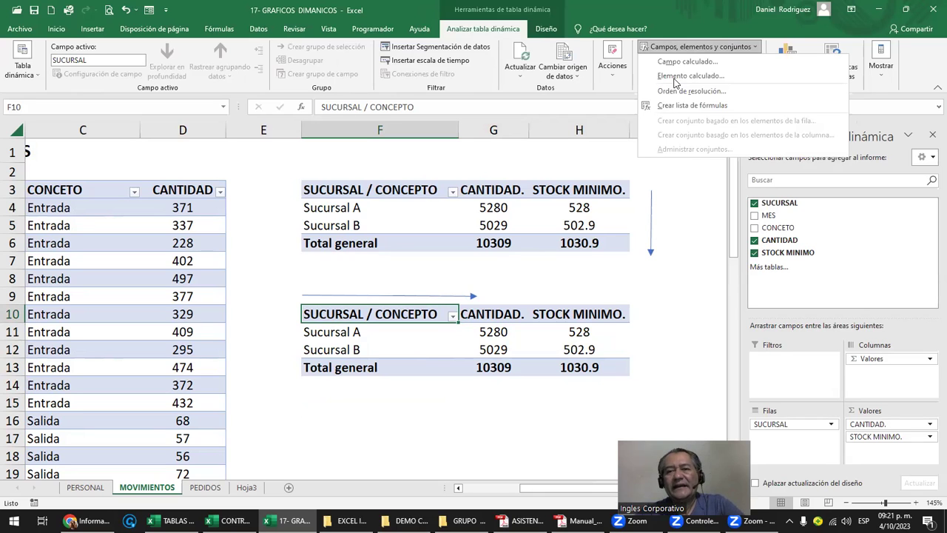
{"action": "left_click", "coordinate": [677, 76]}
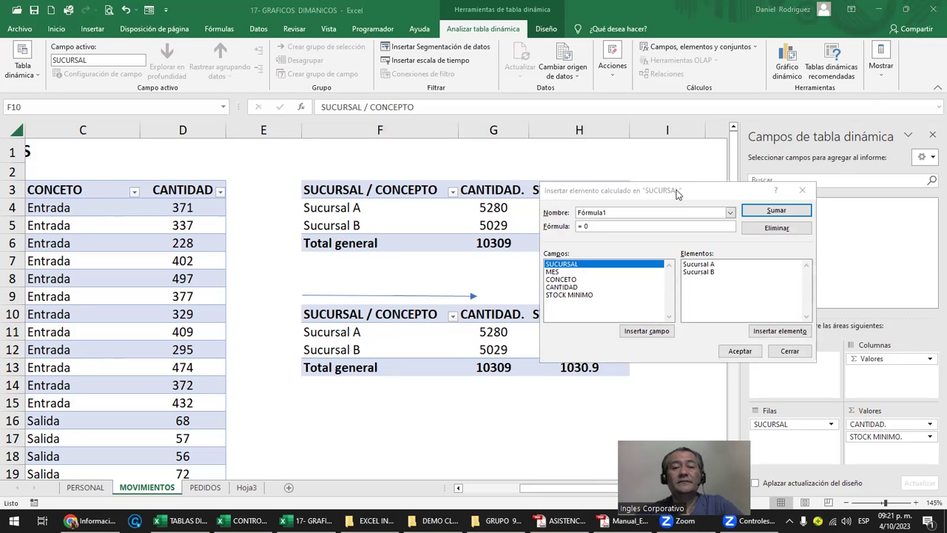
{"action": "left_click_drag", "start_coordinate": [676, 193], "coordinate": [152, 195]}
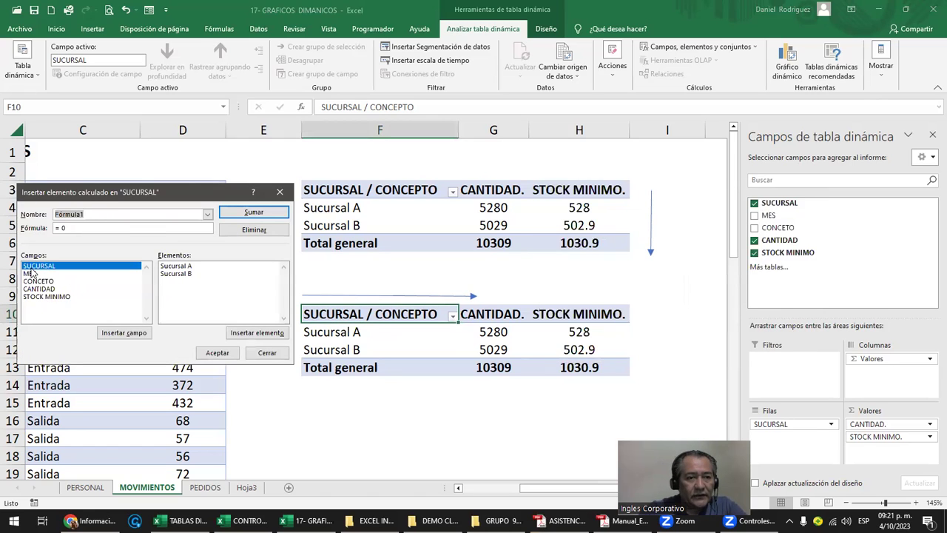
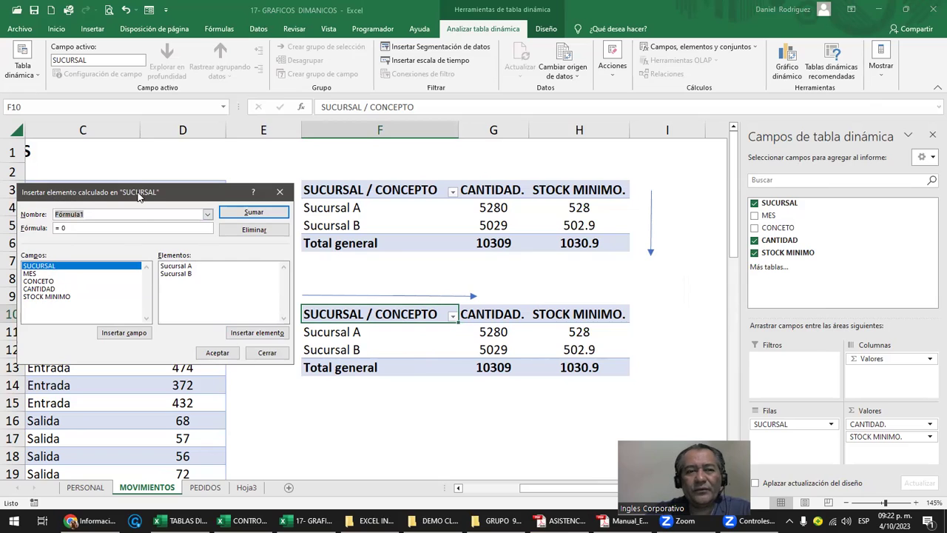
Step: Replace the default calculated item name with 'SUCURSAL A+B'
{"action": "left_click", "coordinate": [93, 215]}
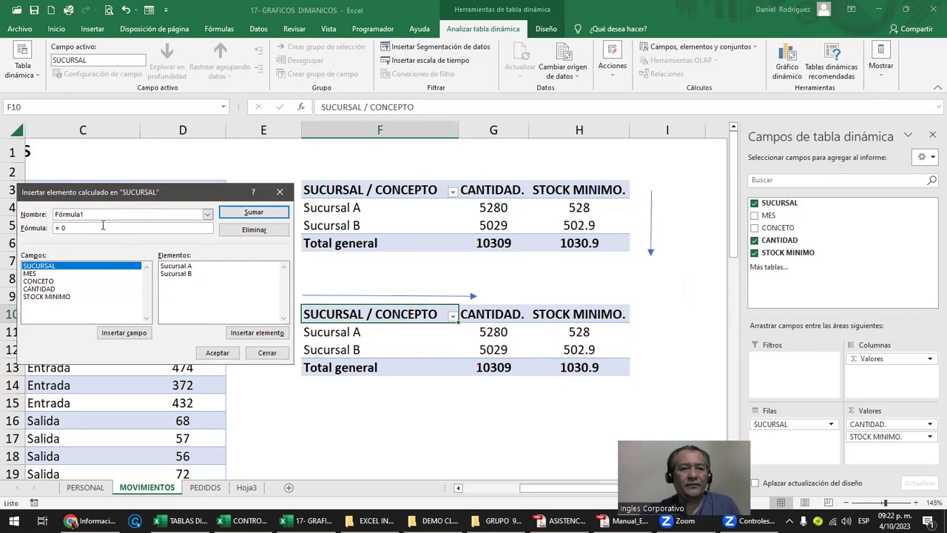
{"action": "key", "text": "BackSpace"}
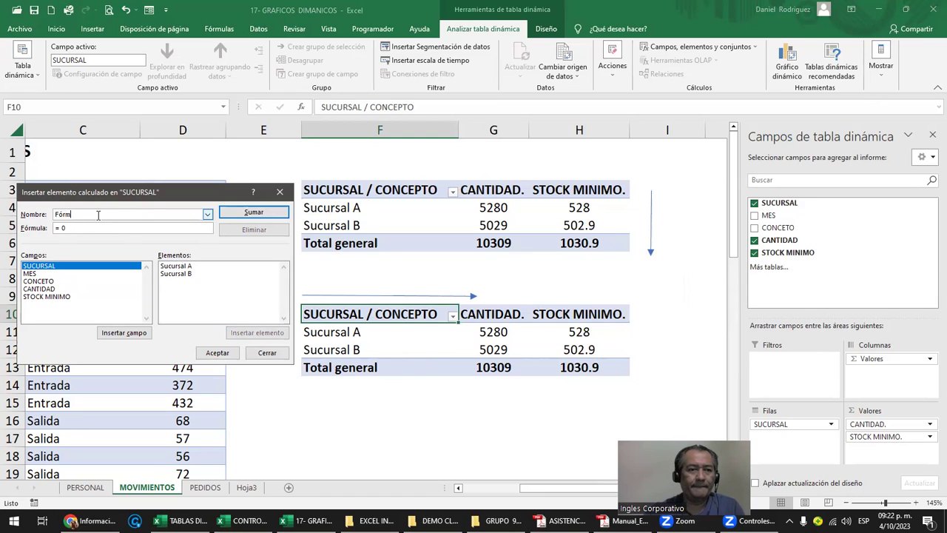
{"action": "key", "text": "BackSpace"}
{"action": "type", "text": "sU"}
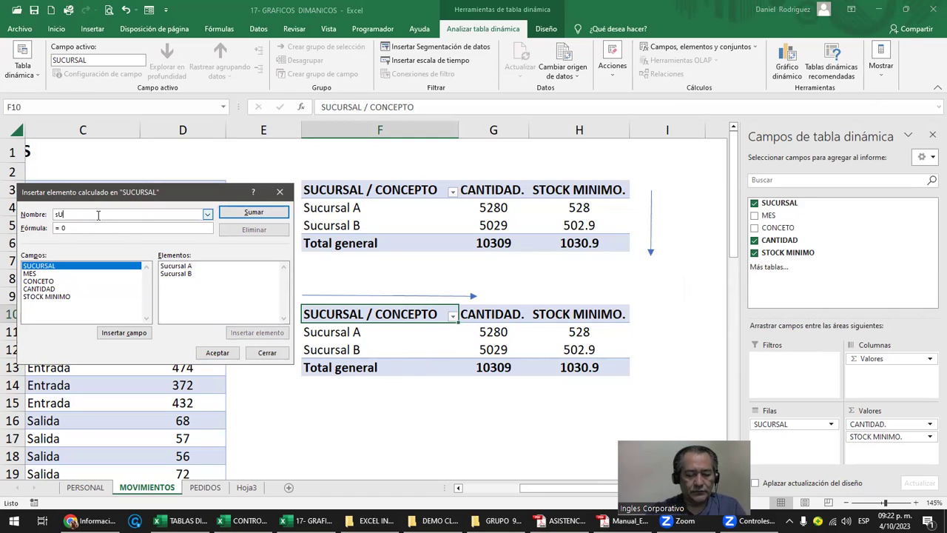
{"action": "type", "text": "CURSAL A+"}
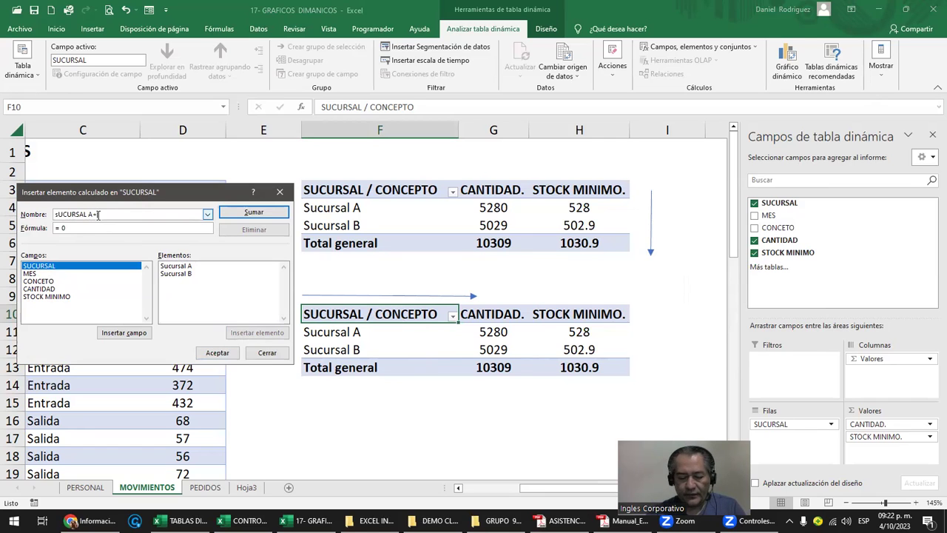
{"action": "type", "text": "B"}
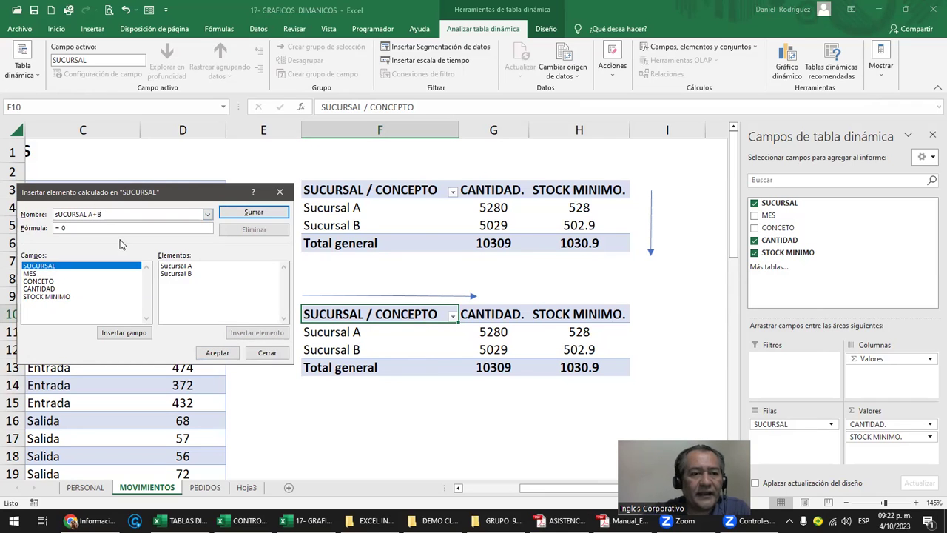
{"action": "left_click", "coordinate": [57, 214]}
{"action": "key", "text": "BackSpace"}
{"action": "type", "text": "S"}
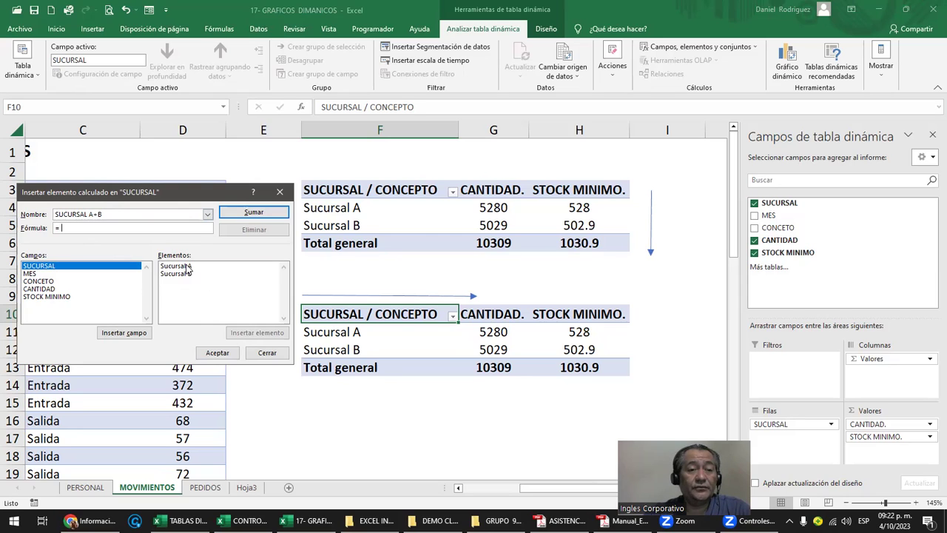
Step: Set its formula to Sucursal A + Sucursal B, correcting a mistaken entry, then add and confirm it
{"action": "double_click", "coordinate": [187, 267]}
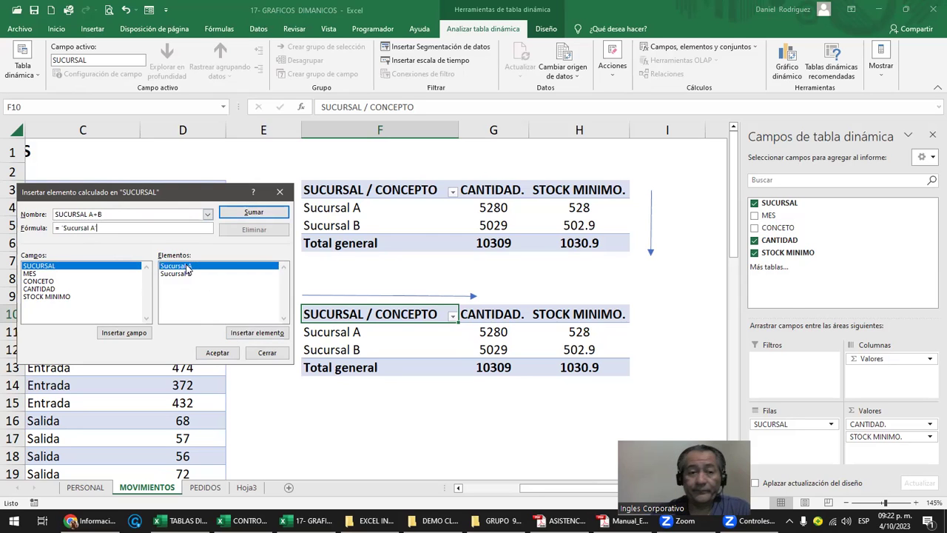
{"action": "type", "text": "+"}
{"action": "double_click", "coordinate": [185, 274]}
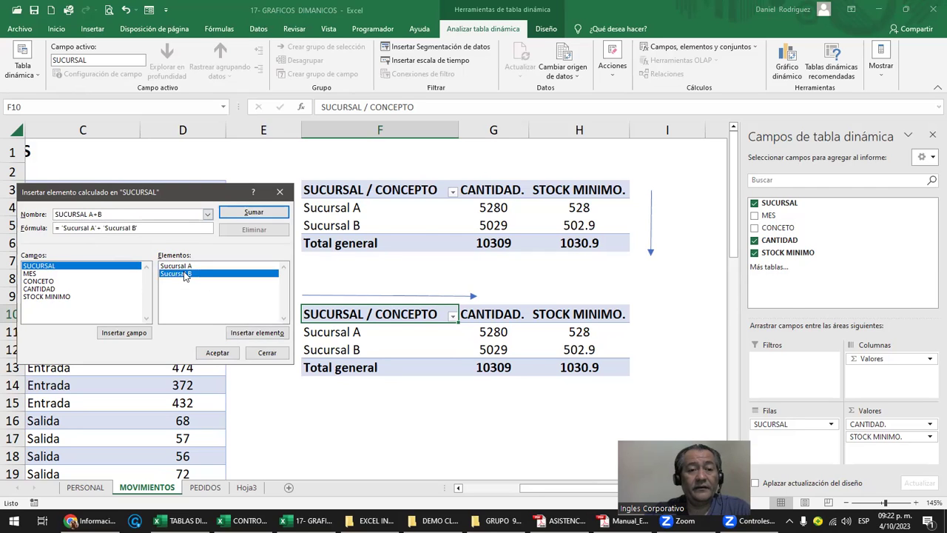
{"action": "left_click", "coordinate": [257, 333]}
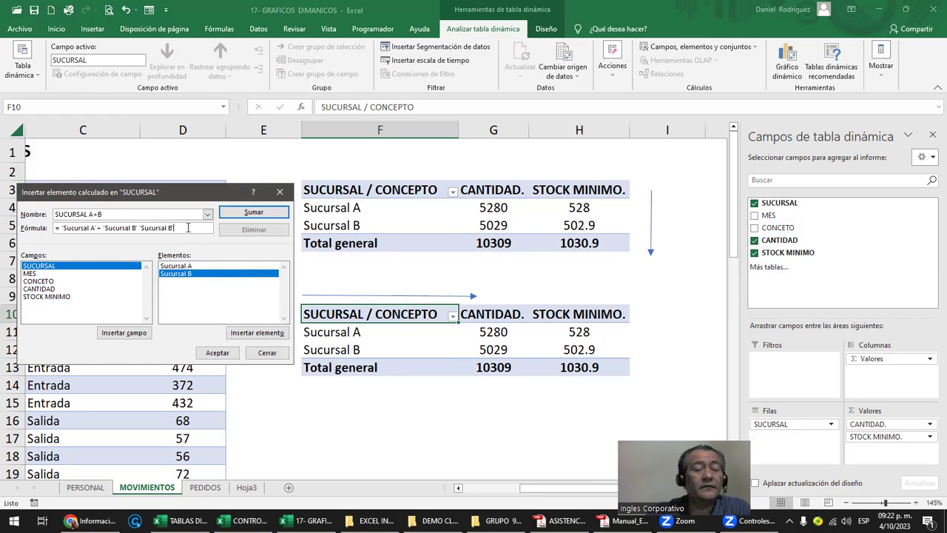
{"action": "left_click_drag", "start_coordinate": [174, 231], "coordinate": [69, 227]}
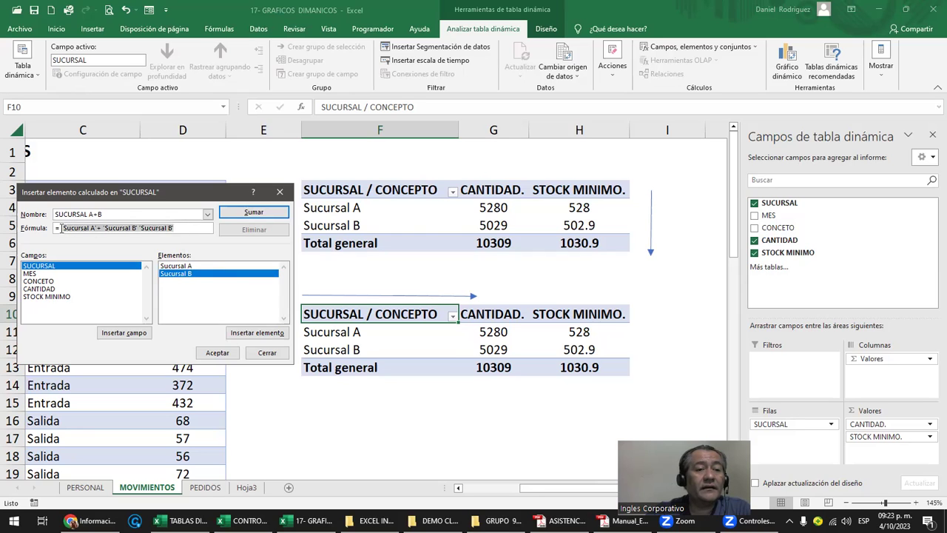
{"action": "key", "text": "Delete"}
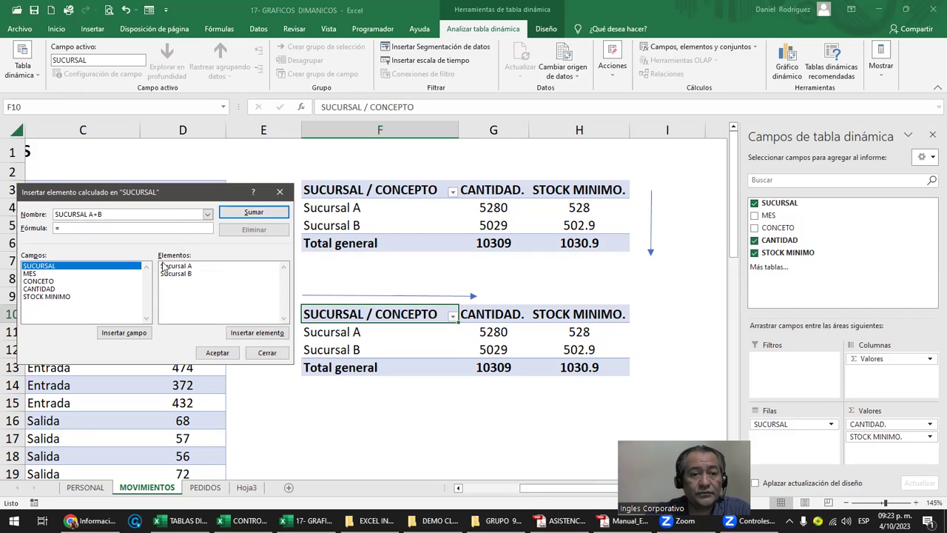
{"action": "double_click", "coordinate": [176, 268]}
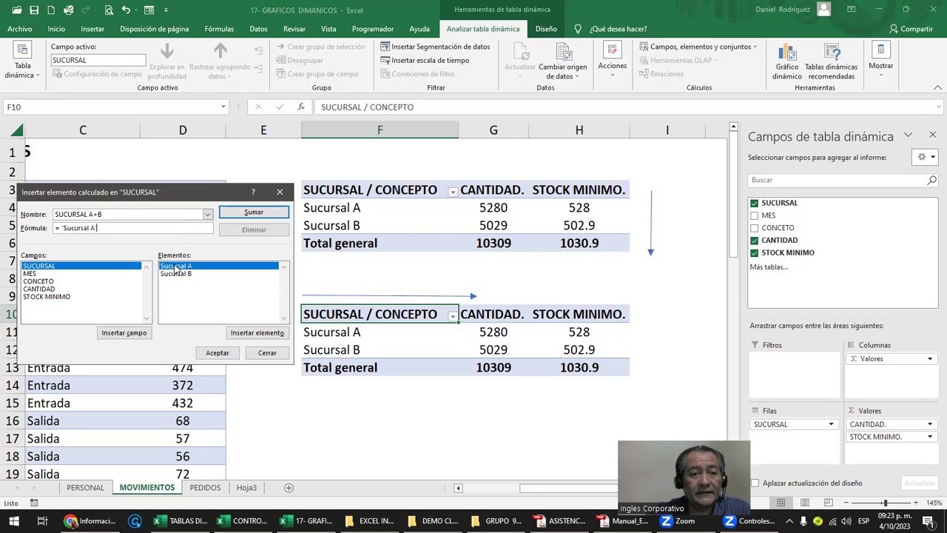
{"action": "type", "text": "+"}
{"action": "double_click", "coordinate": [175, 273]}
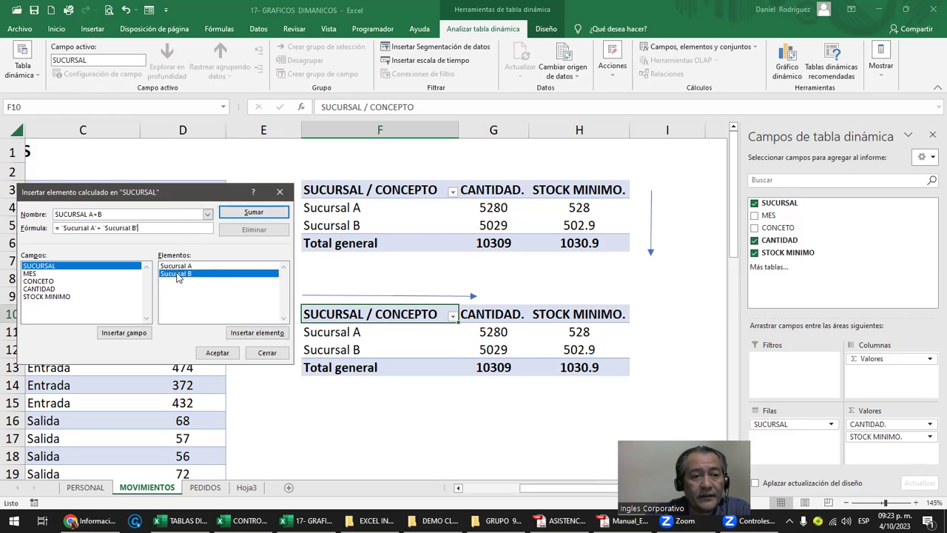
{"action": "left_click", "coordinate": [255, 214]}
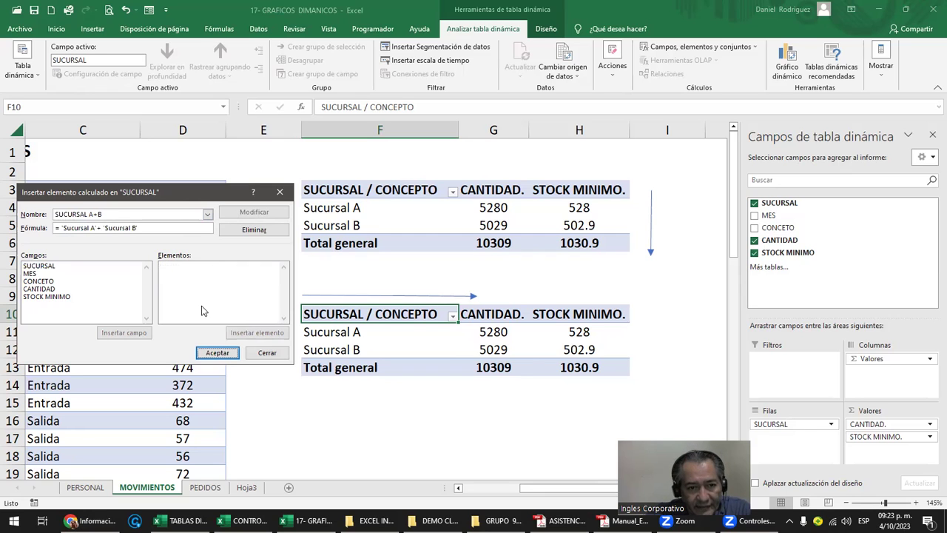
{"action": "left_click", "coordinate": [221, 355]}
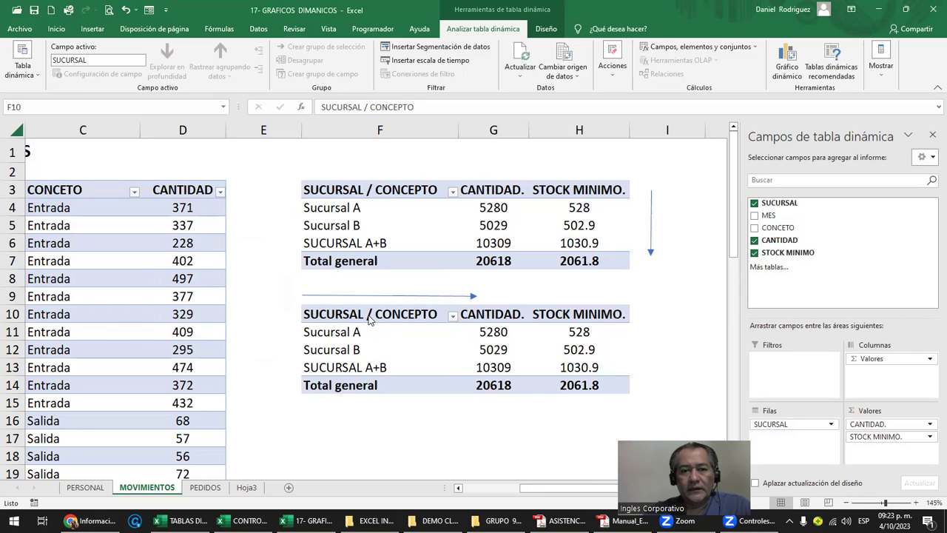
{"action": "left_click", "coordinate": [368, 317]}
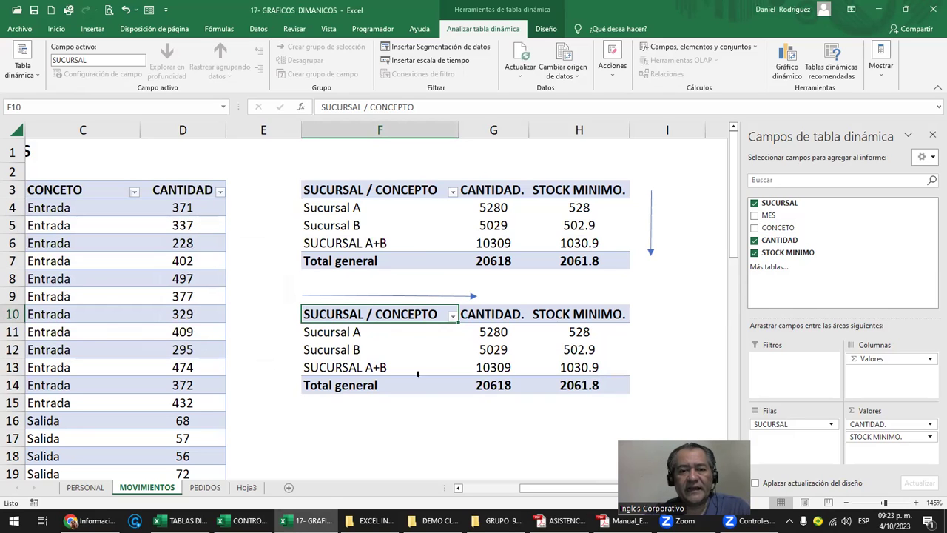
{"action": "left_click_drag", "start_coordinate": [338, 367], "coordinate": [562, 368]}
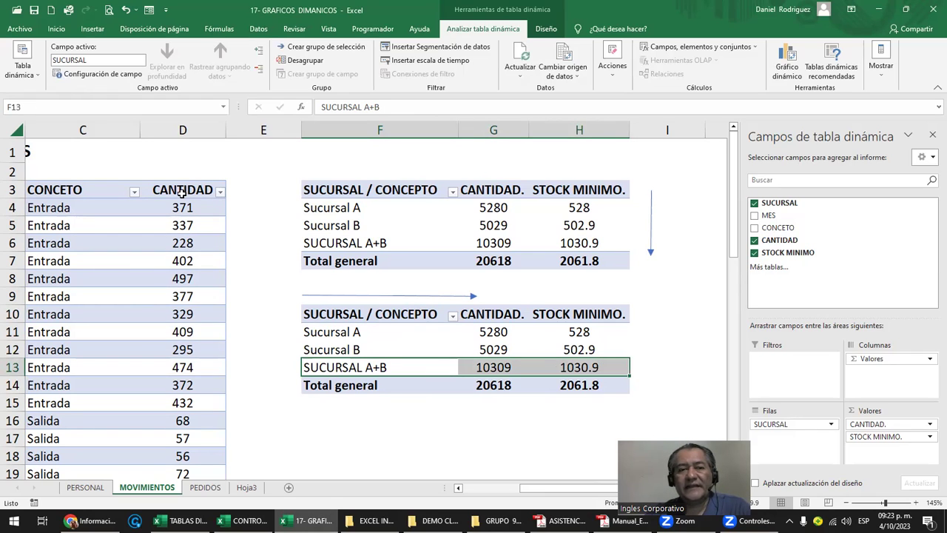
{"action": "left_click", "coordinate": [120, 190]}
{"action": "key", "text": "Left"}
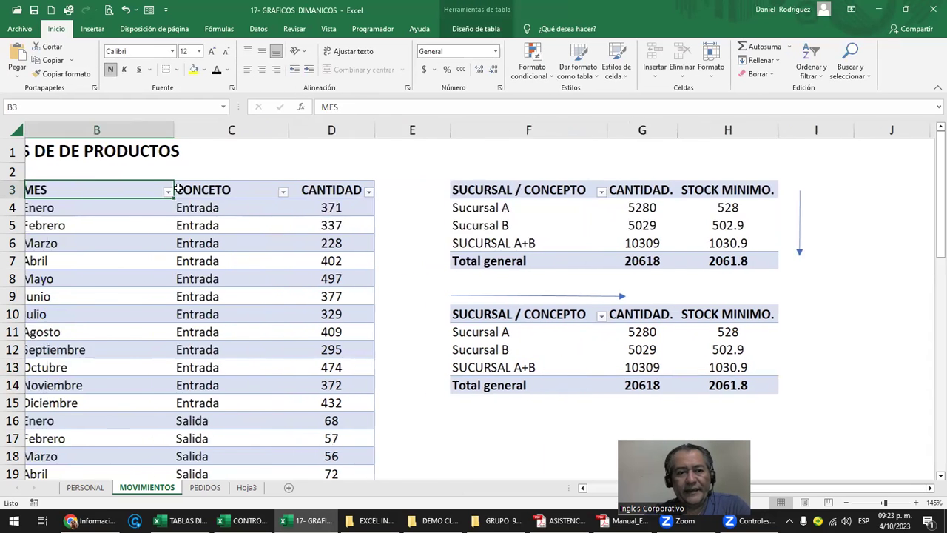
{"action": "key", "text": "Left"}
{"action": "left_click", "coordinate": [127, 190]}
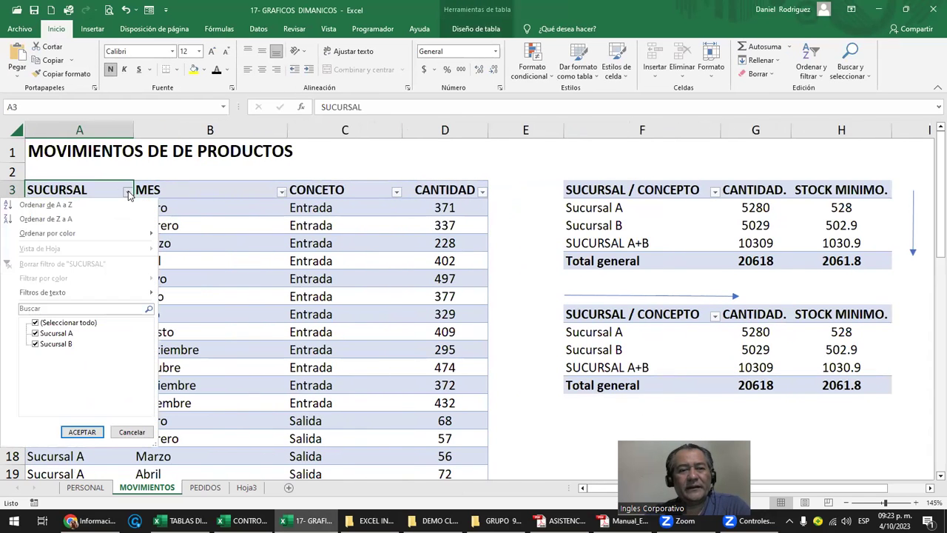
{"action": "left_click", "coordinate": [520, 423]}
{"action": "key", "text": "Right"}
{"action": "key", "text": "Right"}
{"action": "key", "text": "Right"}
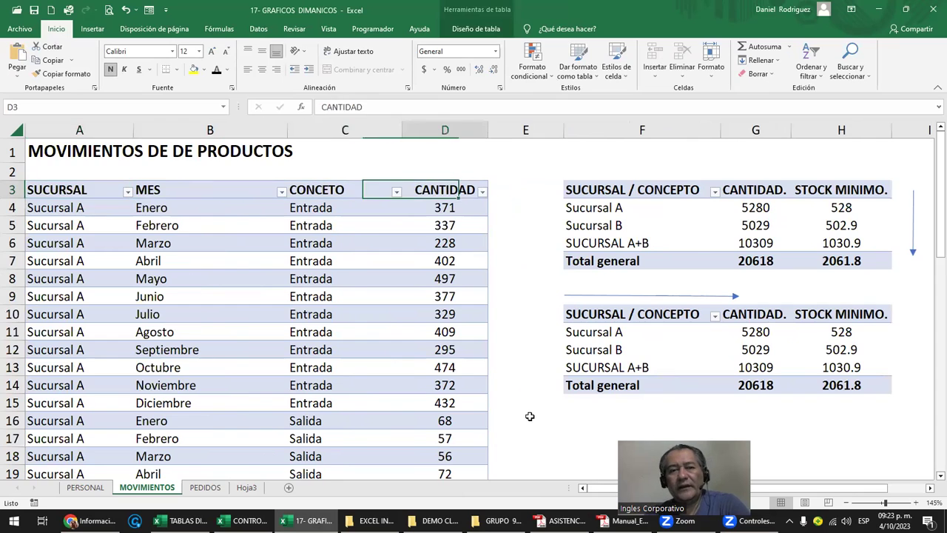
{"action": "key", "text": "Right"}
{"action": "key", "text": "Right"}
{"action": "key", "text": "Right"}
{"action": "key", "text": "Right"}
{"action": "key", "text": "Right"}
{"action": "key", "text": "Right"}
{"action": "key", "text": "Right"}
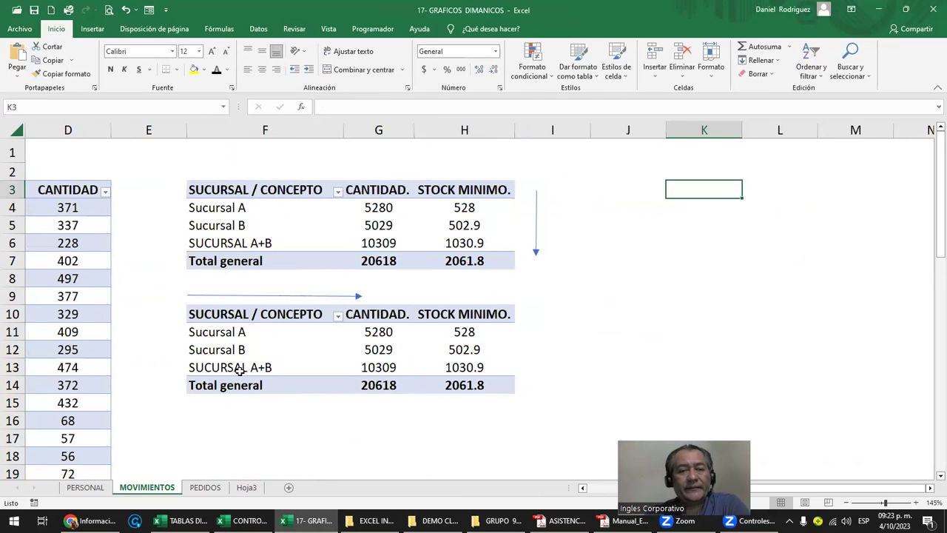
{"action": "left_click_drag", "start_coordinate": [240, 368], "coordinate": [449, 367]}
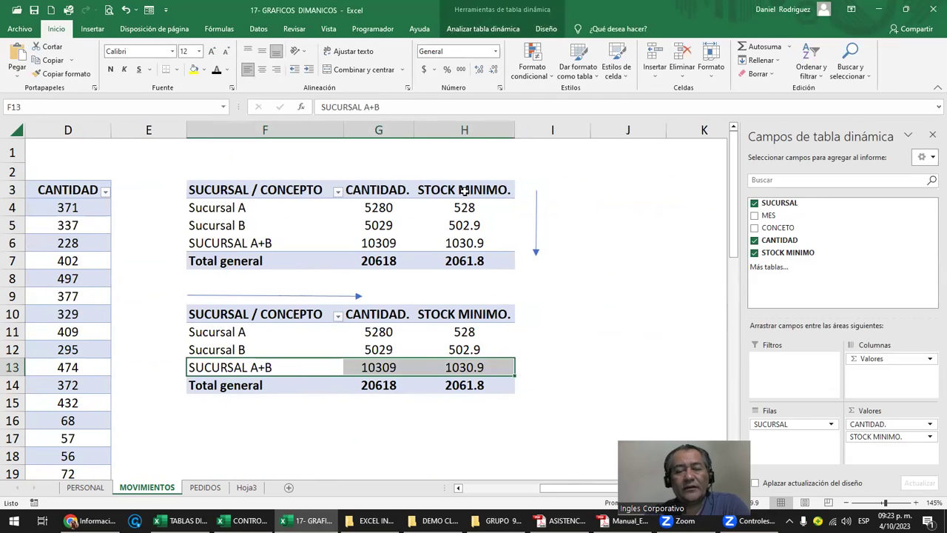
Step: Apply yellow fill to H3:H7 (STOCK MINIMO.) and F13:H13 (SUCURSAL A+B)
{"action": "left_click_drag", "start_coordinate": [464, 190], "coordinate": [472, 260]}
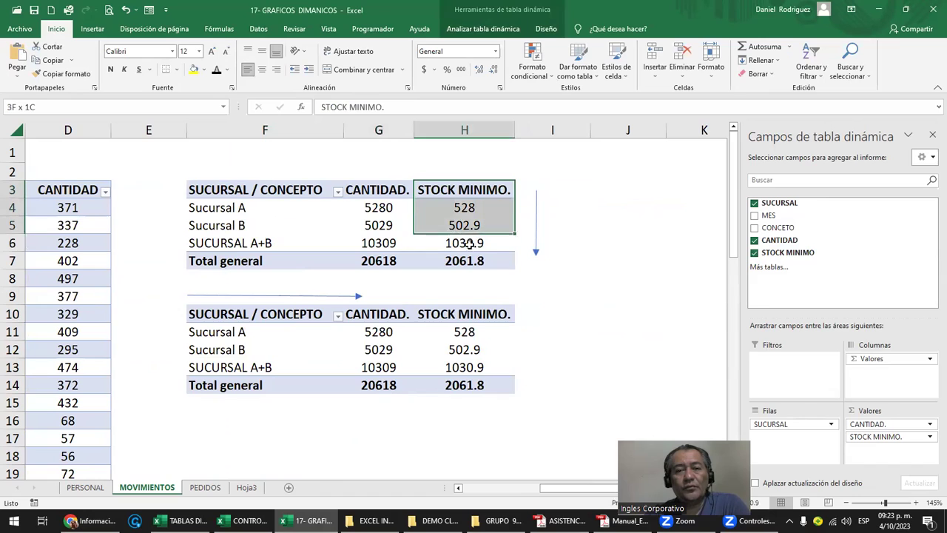
{"action": "left_click", "coordinate": [193, 69]}
{"action": "left_click_drag", "start_coordinate": [215, 370], "coordinate": [432, 368]}
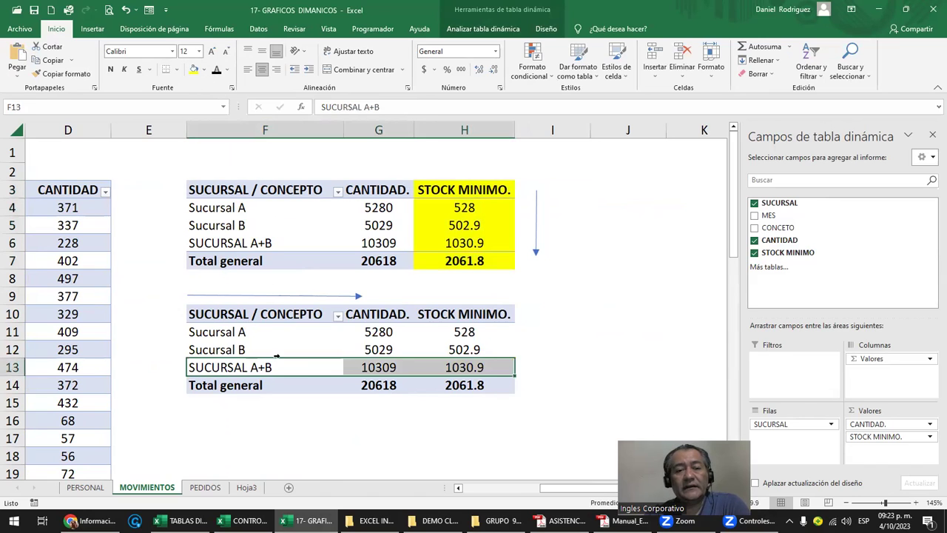
{"action": "left_click", "coordinate": [193, 69]}
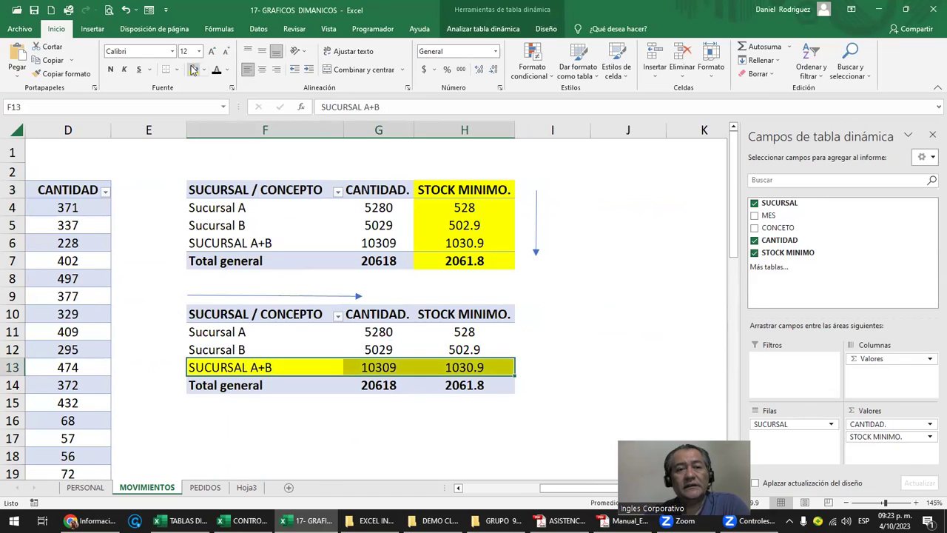
Step: Reselect both yellow ranges to check them, then pick an empty cell below the pivots
{"action": "left_click", "coordinate": [461, 185]}
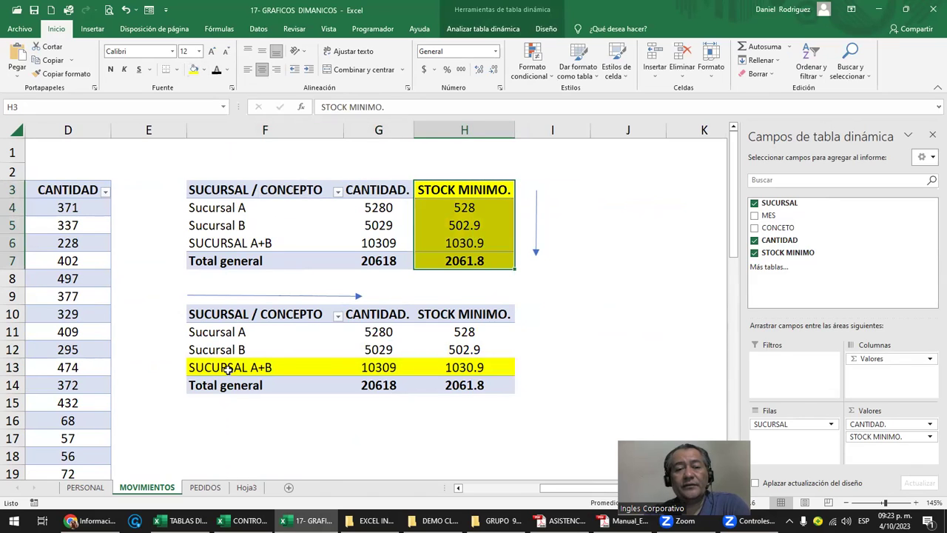
{"action": "left_click_drag", "start_coordinate": [228, 366], "coordinate": [443, 367]}
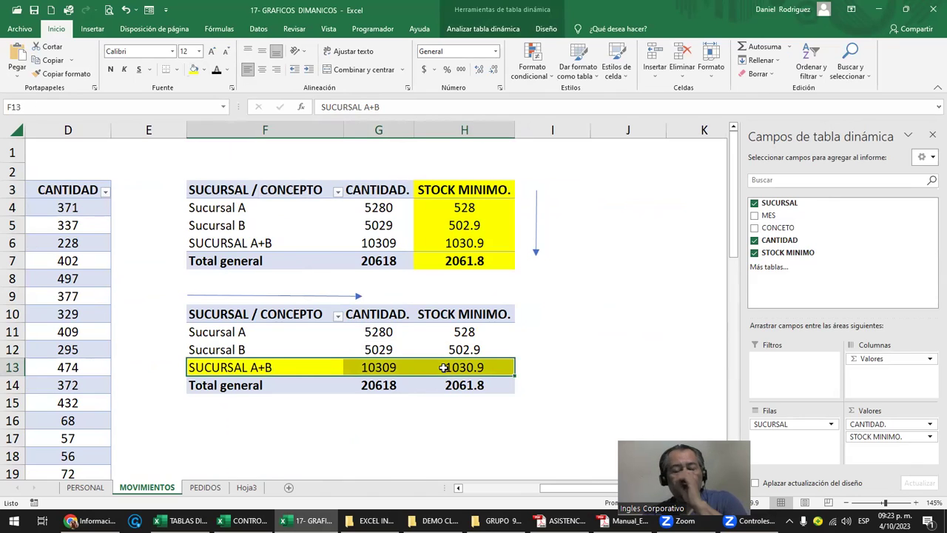
{"action": "mouse_move", "coordinate": [378, 367]}
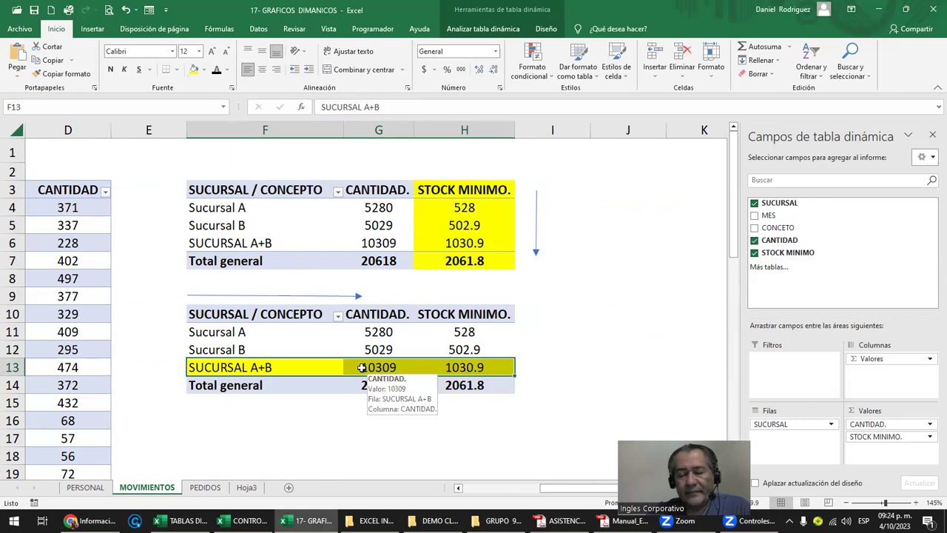
{"action": "scroll", "coordinate": [361, 367], "scroll_direction": "down", "scroll_amount": 1}
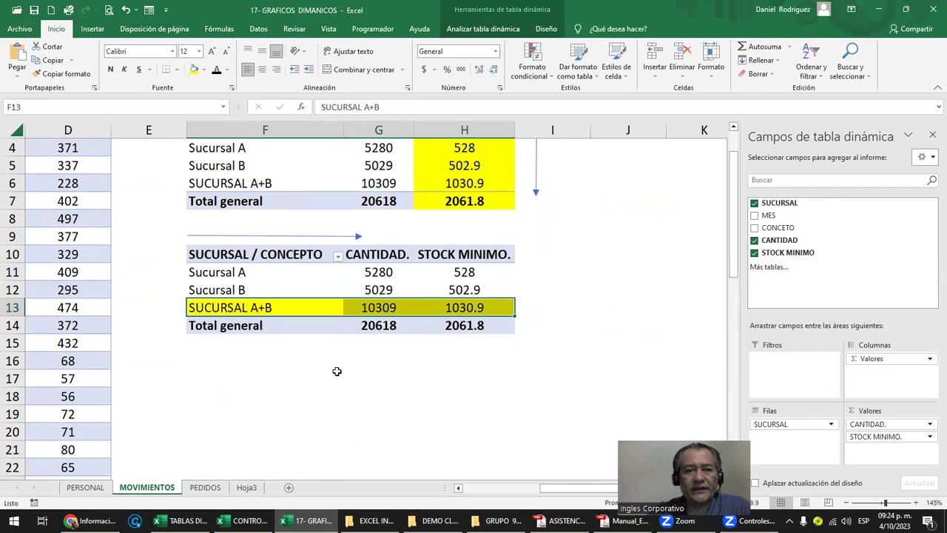
{"action": "left_click", "coordinate": [336, 372]}
{"action": "left_click", "coordinate": [232, 398]}
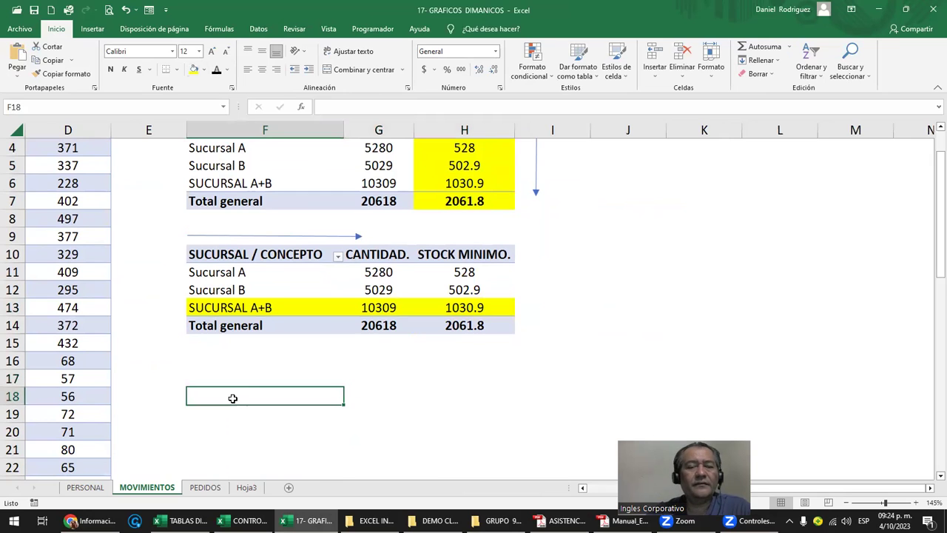
Step: Add CONCETO as a second row field so each branch splits into Entrada and Salida
{"action": "left_click", "coordinate": [230, 255]}
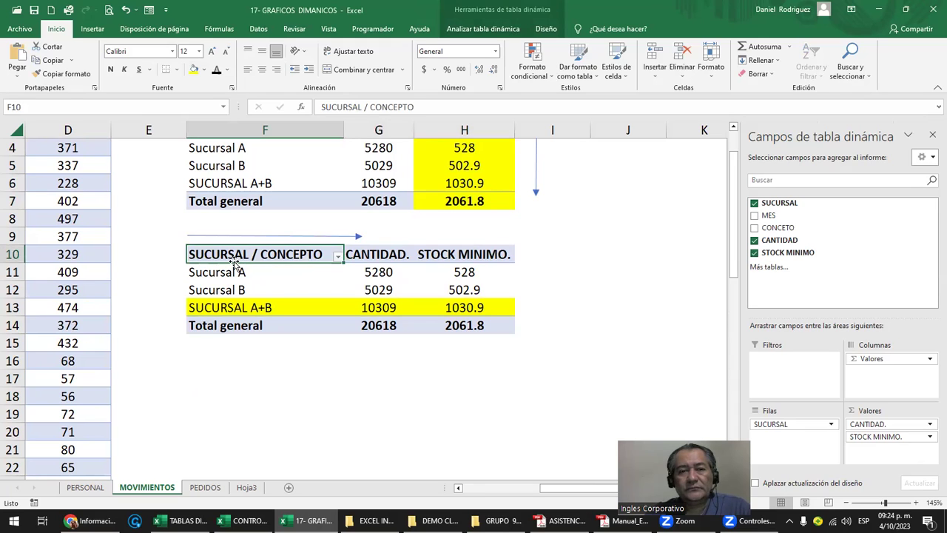
{"action": "mouse_move", "coordinate": [779, 240]}
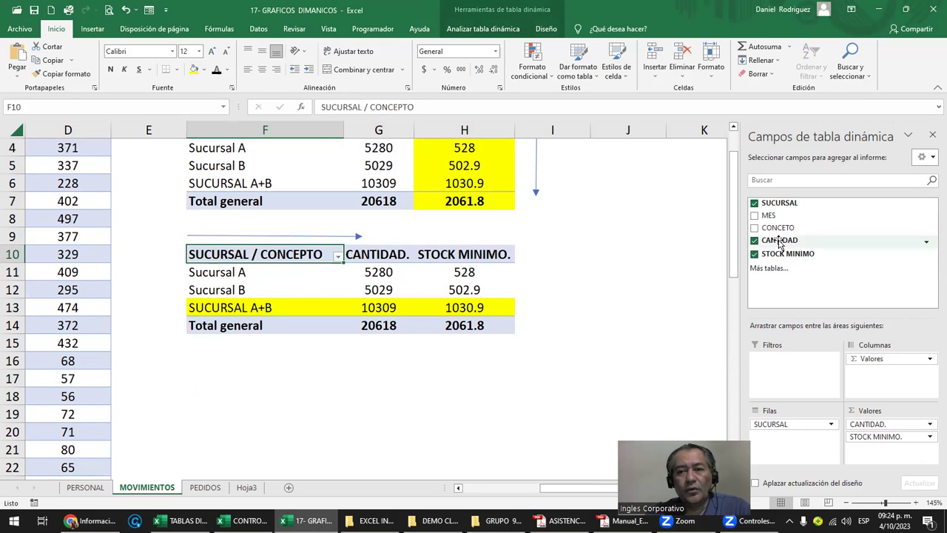
{"action": "mouse_move", "coordinate": [776, 228]}
{"action": "left_mouse_down"}
{"action": "mouse_move", "coordinate": [809, 444]}
{"action": "mouse_move", "coordinate": [789, 459]}
{"action": "left_mouse_up"}
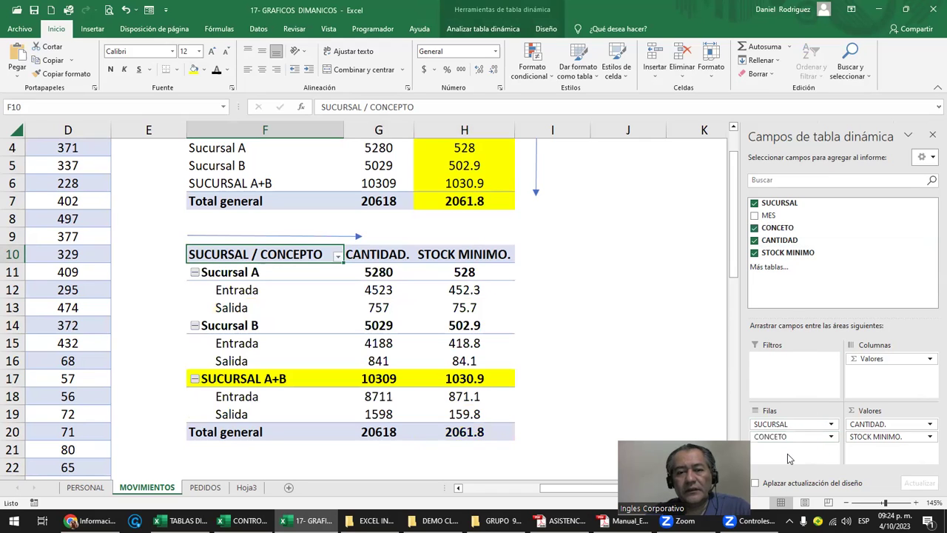
{"action": "left_click", "coordinate": [244, 290]}
{"action": "left_click", "coordinate": [253, 307]}
Step: Inspect the source table's CONCETO filter list, confirming Entrada and Salida, without filtering
{"action": "left_click", "coordinate": [165, 239]}
{"action": "key", "text": "Left"}
{"action": "key", "text": "Left"}
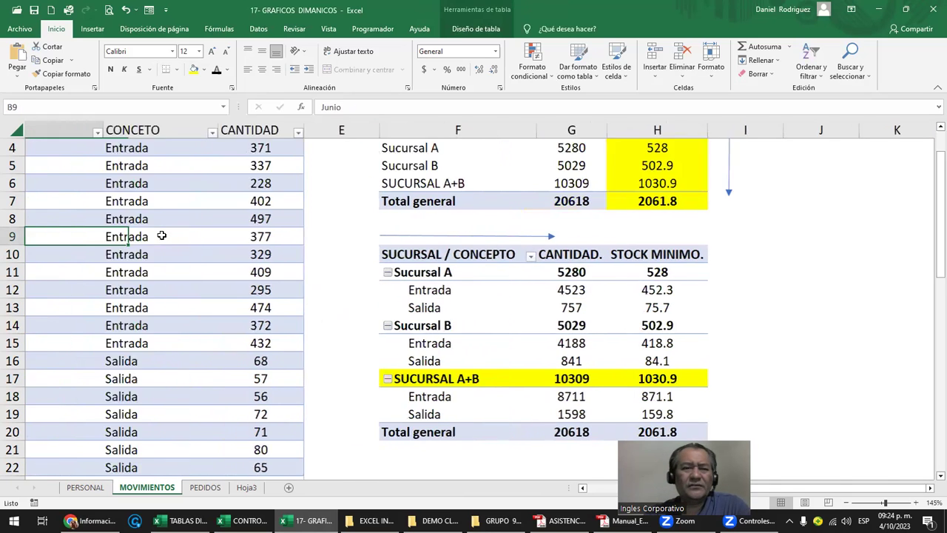
{"action": "key", "text": "Left"}
{"action": "key", "text": "Left"}
{"action": "scroll", "coordinate": [161, 236], "scroll_direction": "up", "scroll_amount": 1}
{"action": "left_click", "coordinate": [381, 192]}
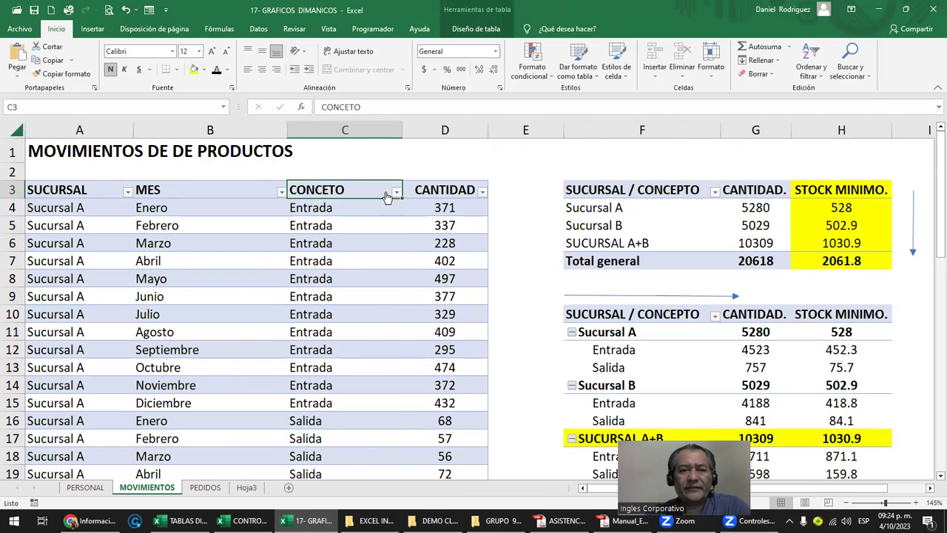
{"action": "left_click", "coordinate": [397, 191]}
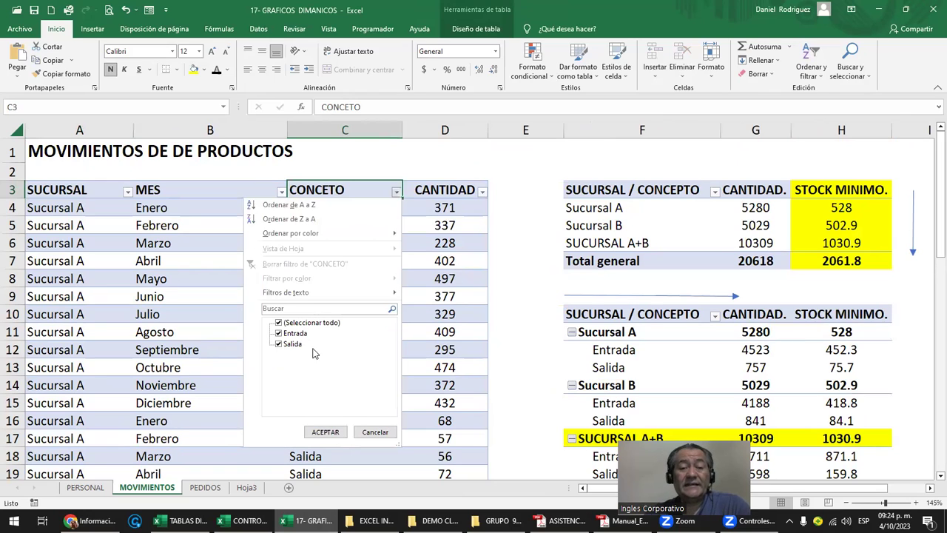
{"action": "left_click", "coordinate": [374, 432]}
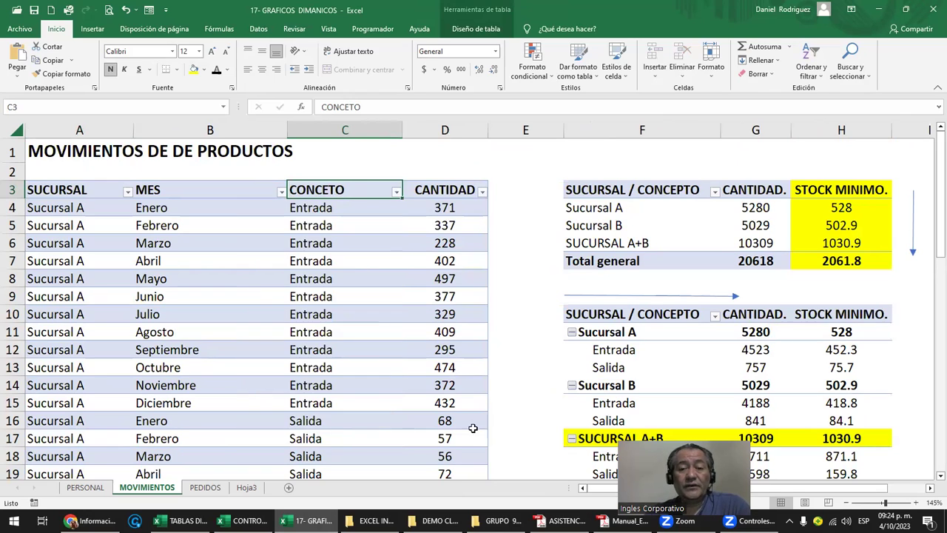
{"action": "left_click", "coordinate": [505, 399]}
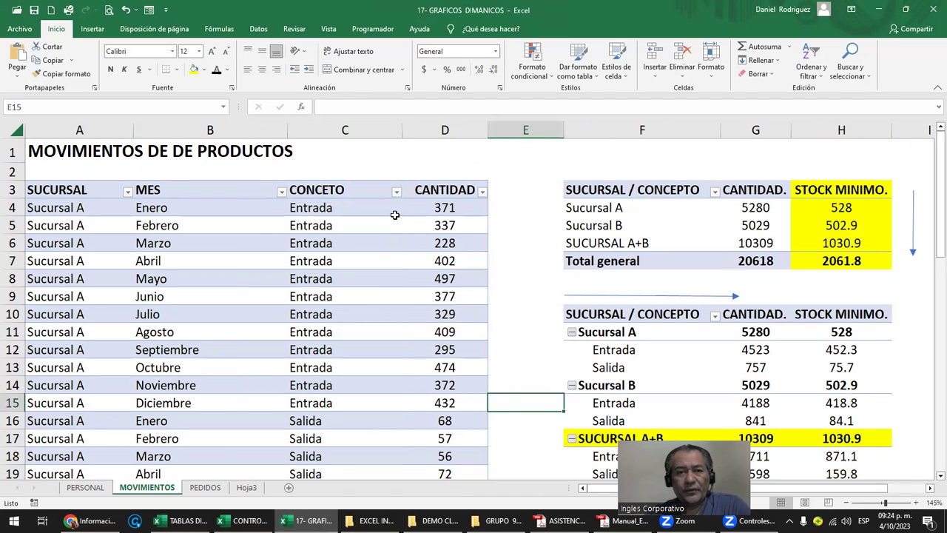
{"action": "left_click", "coordinate": [396, 192]}
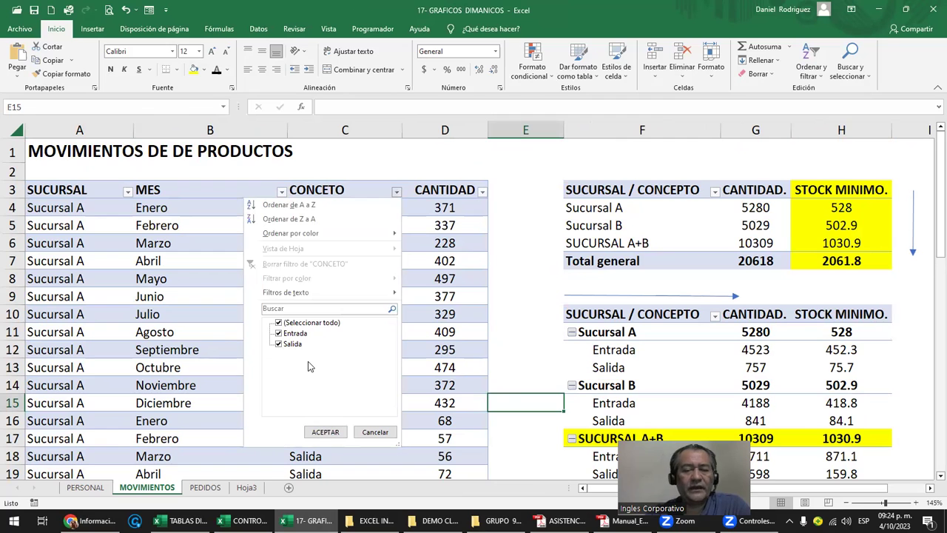
{"action": "left_click", "coordinate": [373, 433]}
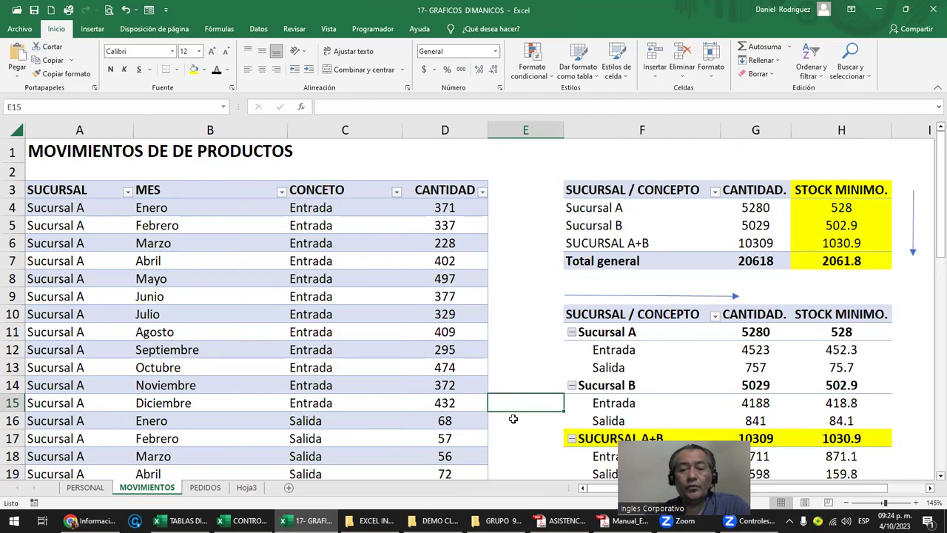
{"action": "key", "text": "Right"}
{"action": "key", "text": "Right"}
{"action": "key", "text": "Right"}
{"action": "key", "text": "Right"}
{"action": "key", "text": "Right"}
{"action": "key", "text": "Right"}
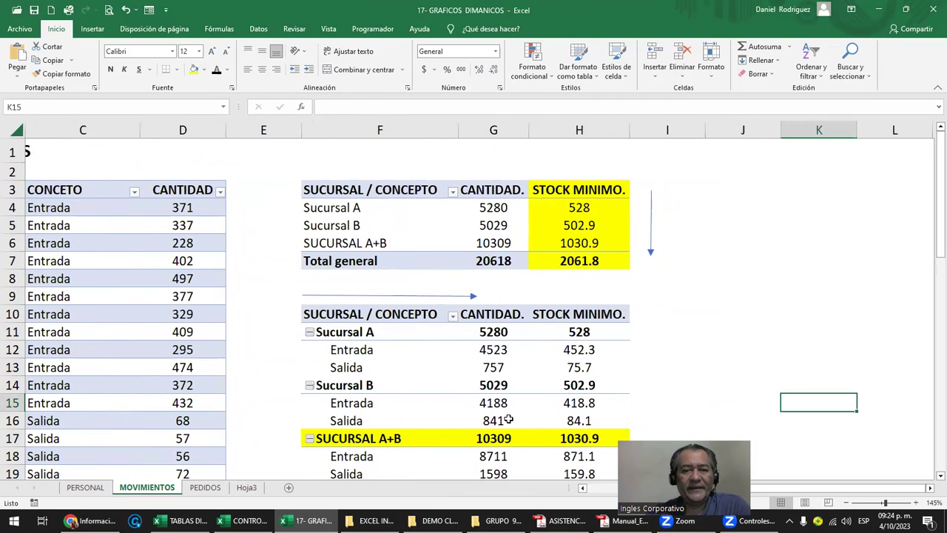
{"action": "scroll", "coordinate": [509, 419], "scroll_direction": "down", "scroll_amount": 1}
{"action": "scroll", "coordinate": [508, 418], "scroll_direction": "down", "scroll_amount": 1}
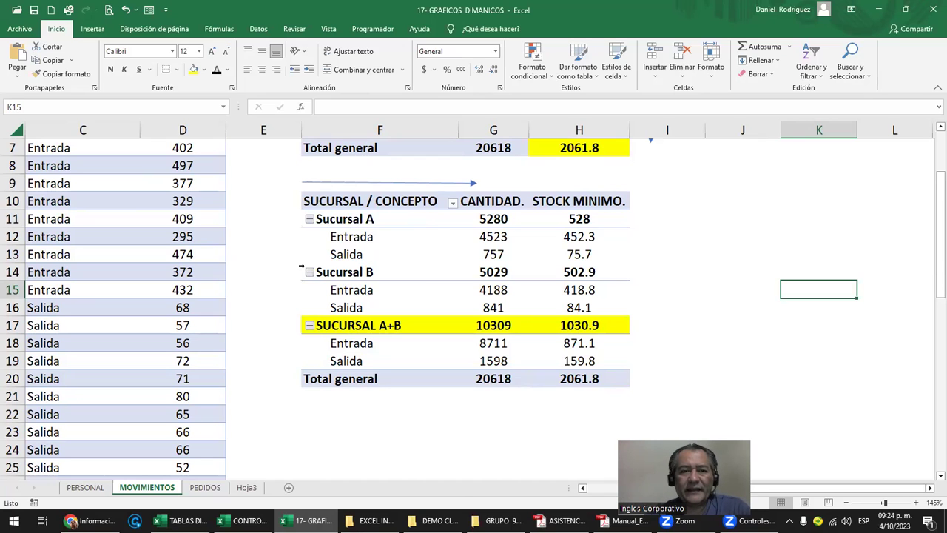
{"action": "left_click", "coordinate": [353, 239]}
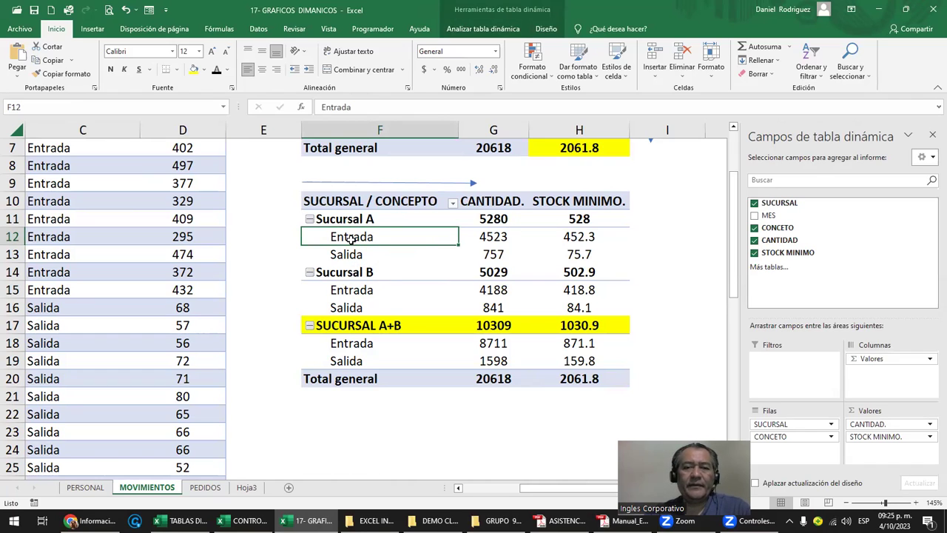
{"action": "left_click", "coordinate": [364, 293]}
{"action": "left_click", "coordinate": [362, 344]}
{"action": "left_click", "coordinate": [360, 242]}
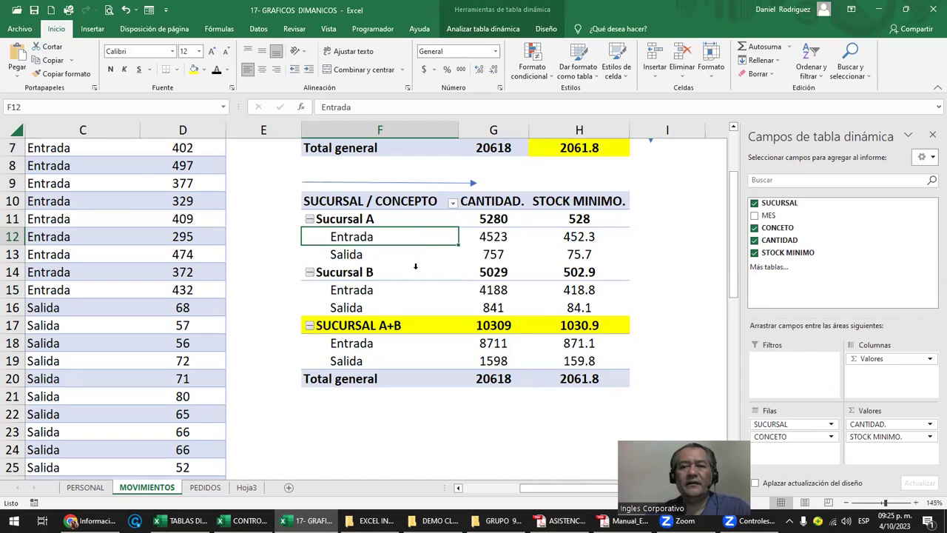
{"action": "left_click", "coordinate": [397, 207]}
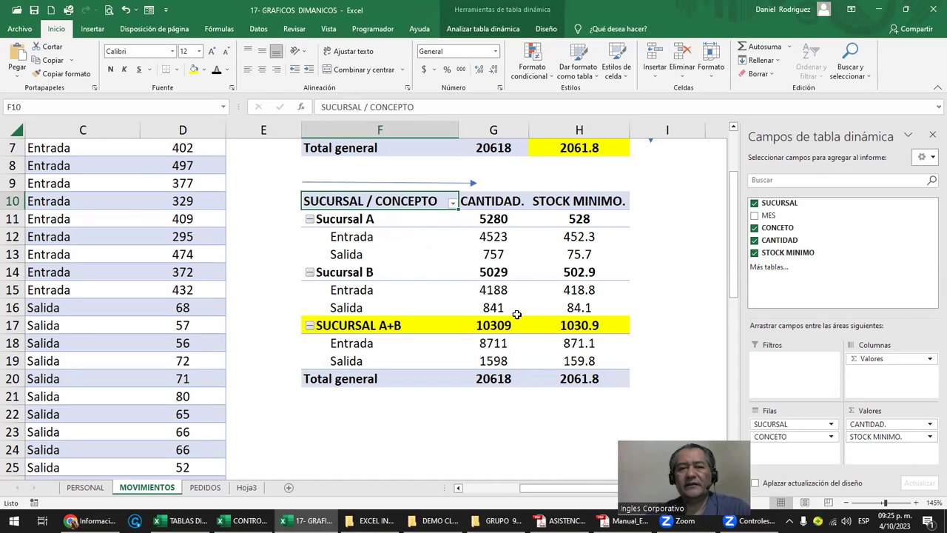
{"action": "left_click", "coordinate": [366, 237]}
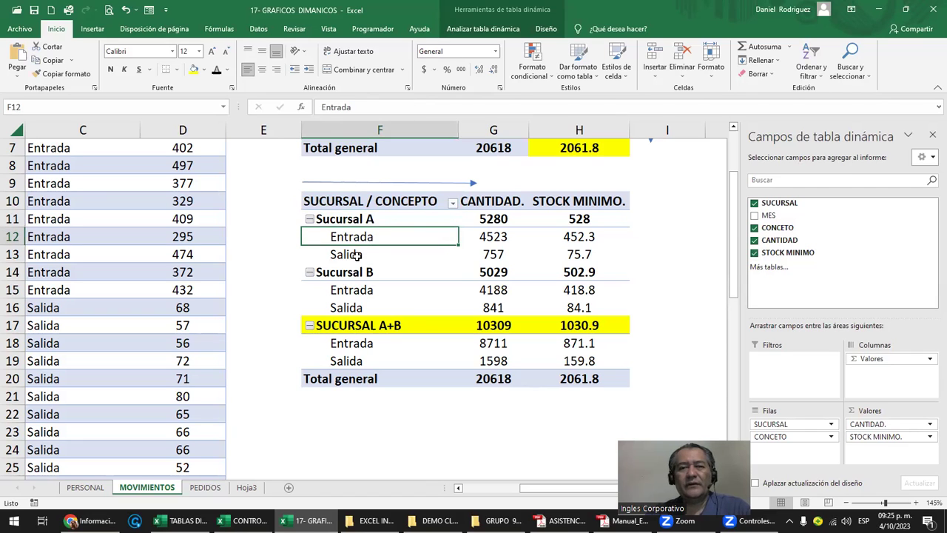
{"action": "left_click", "coordinate": [348, 256]}
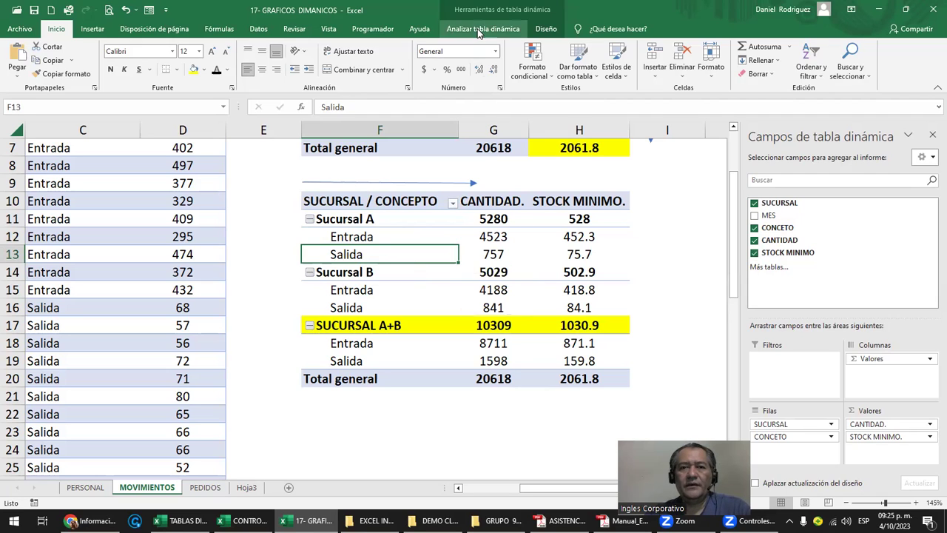
{"action": "left_click", "coordinate": [344, 237]}
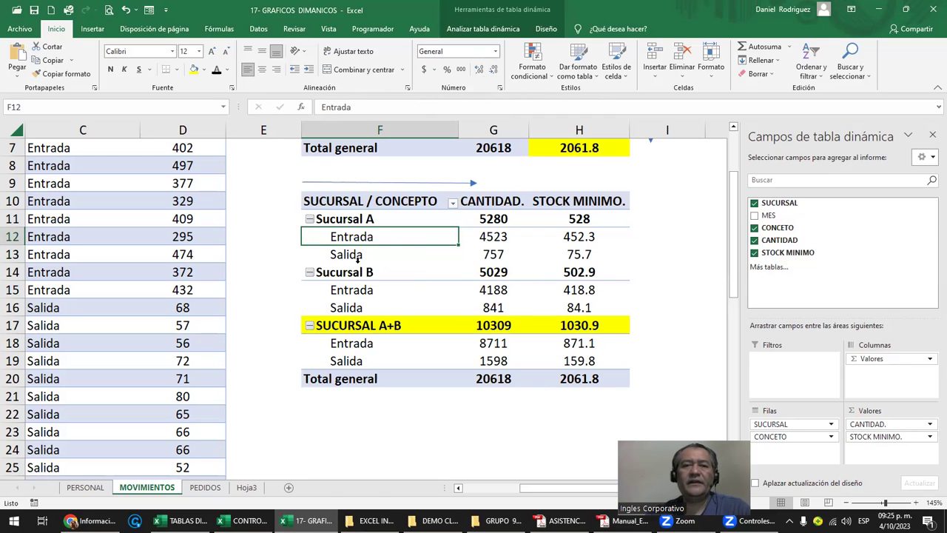
Step: Start a new calculated item in CONCETO and name it Existencia
{"action": "left_click", "coordinate": [482, 30]}
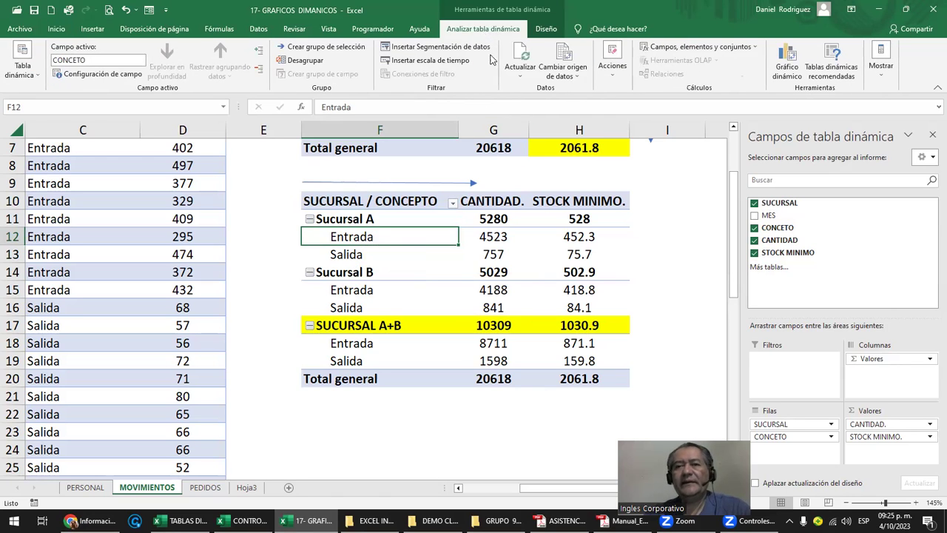
{"action": "left_click", "coordinate": [678, 49]}
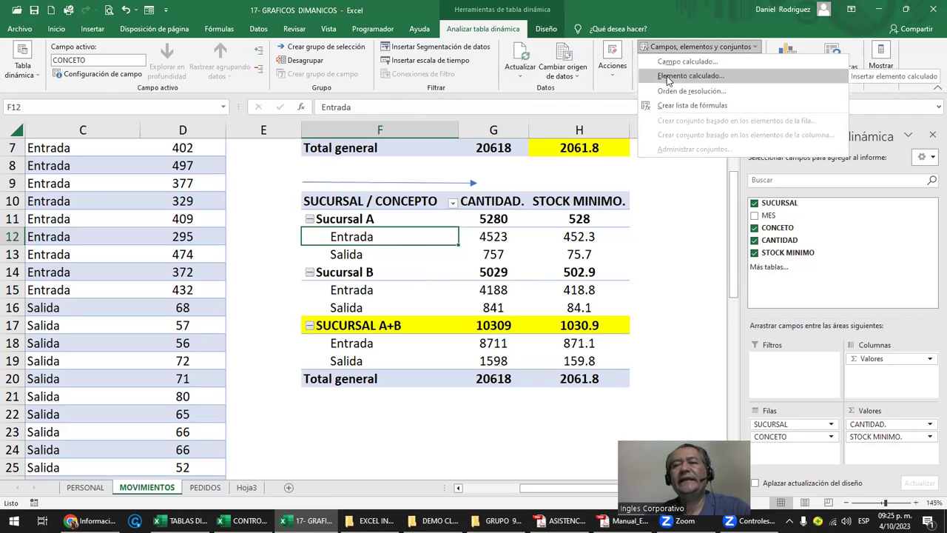
{"action": "left_click", "coordinate": [688, 76]}
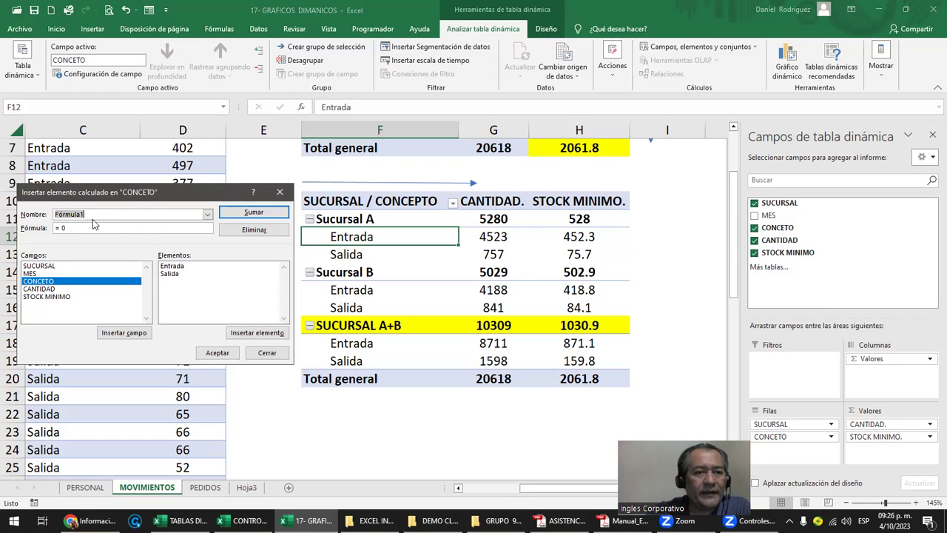
{"action": "type", "text": "d"}
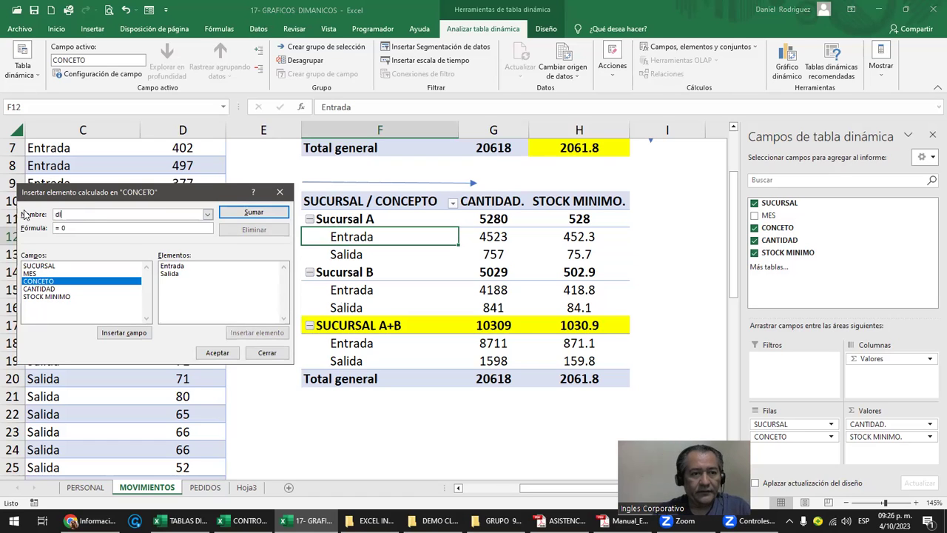
{"action": "key", "text": "BackSpace"}
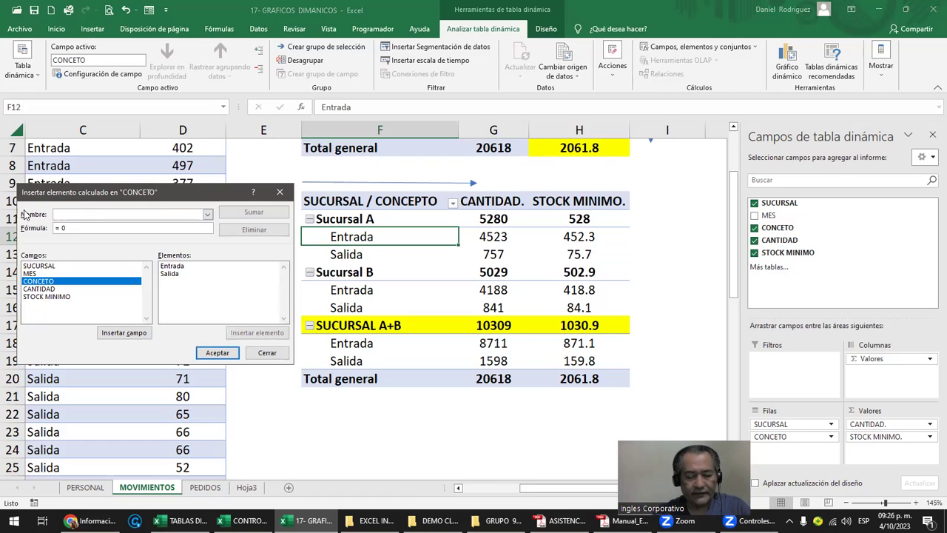
{"action": "type", "text": "Diferencia"}
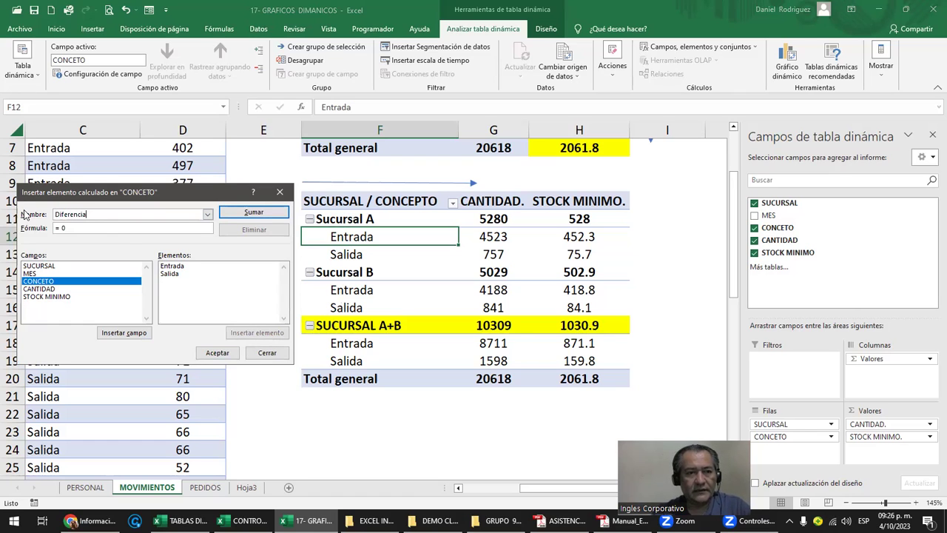
{"action": "key", "text": "BackSpace"}
{"action": "key", "text": "BackSpace"}
{"action": "key", "text": "BackSpace"}
{"action": "type", "text": "Existen"}
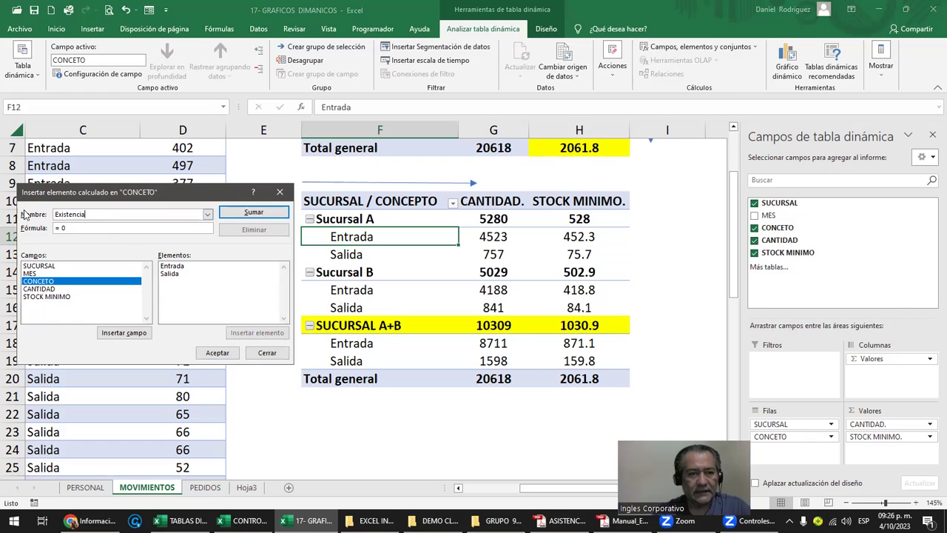
Step: Replace the default 0 with the formula = Entrada - Salida, then add and confirm the item
{"action": "double_click", "coordinate": [79, 227]}
{"action": "key", "text": "BackSpace"}
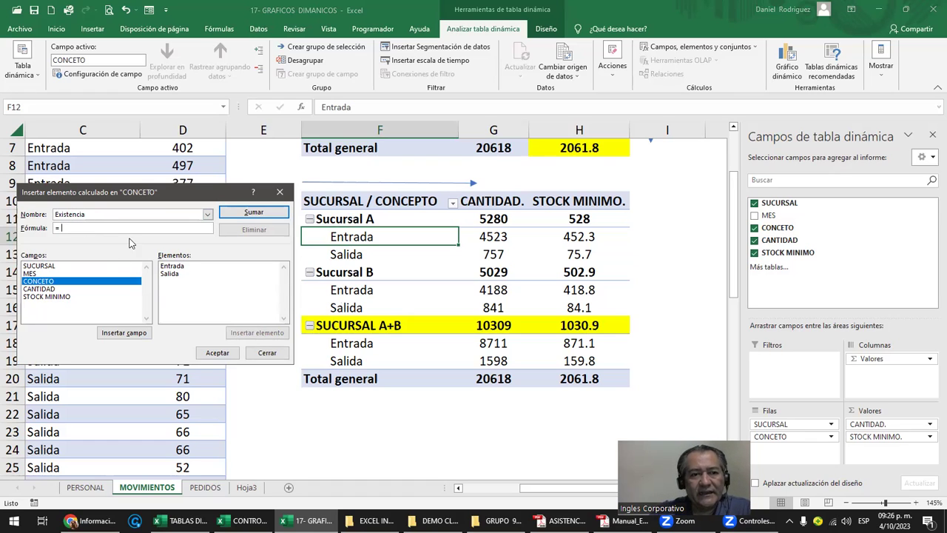
{"action": "left_click", "coordinate": [174, 266]}
{"action": "double_click", "coordinate": [174, 267]}
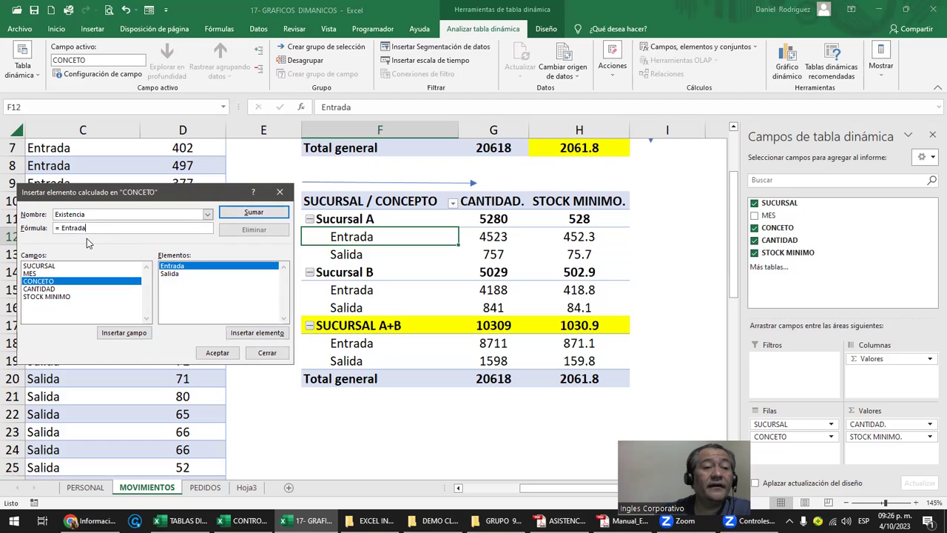
{"action": "type", "text": "-"}
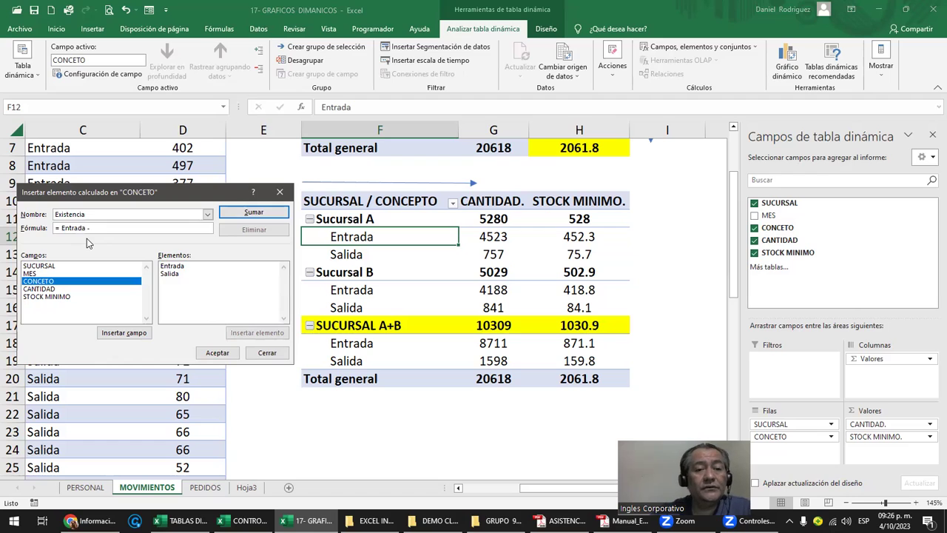
{"action": "double_click", "coordinate": [171, 275]}
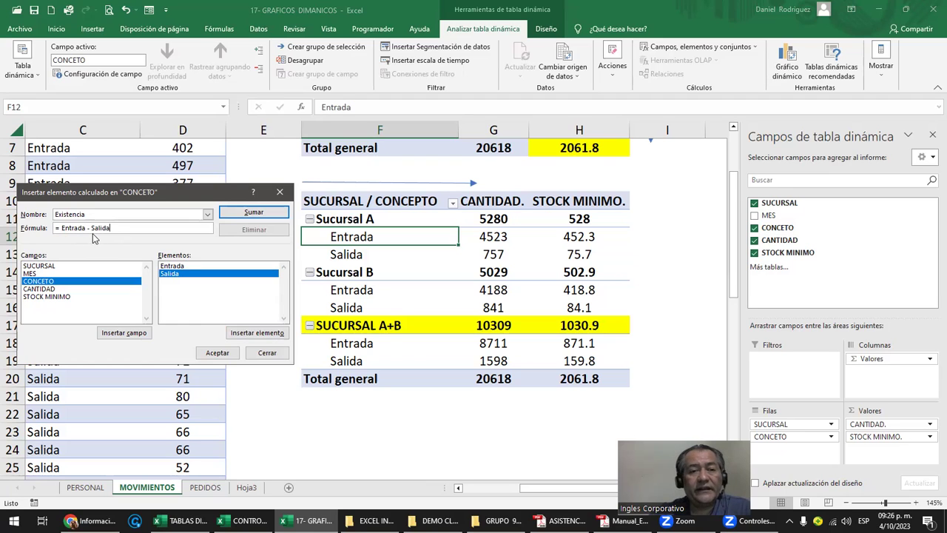
{"action": "left_click", "coordinate": [255, 214]}
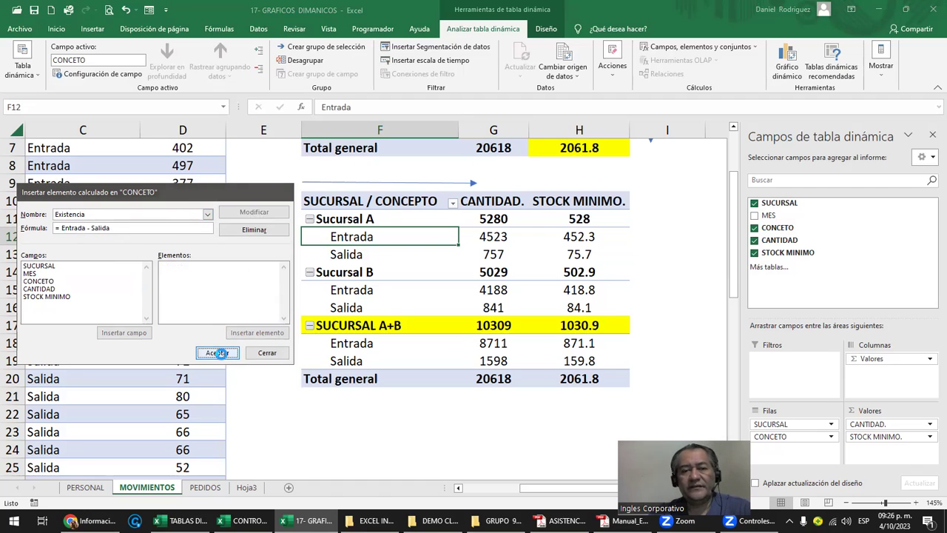
{"action": "left_click", "coordinate": [219, 353]}
Step: Fill F14:H14, Sucursal A's Existencia row, with yellow from Inicio
{"action": "left_click_drag", "start_coordinate": [350, 273], "coordinate": [553, 273]}
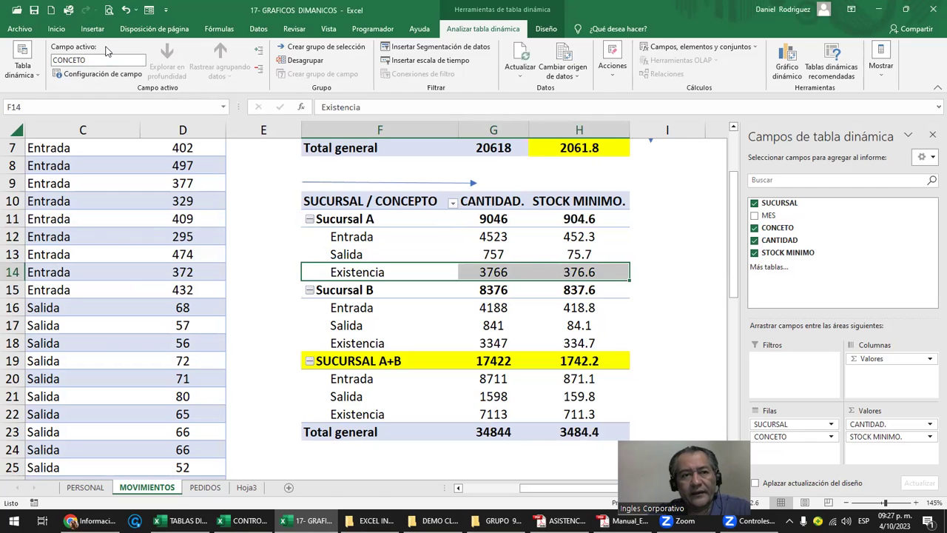
{"action": "left_click", "coordinate": [58, 30]}
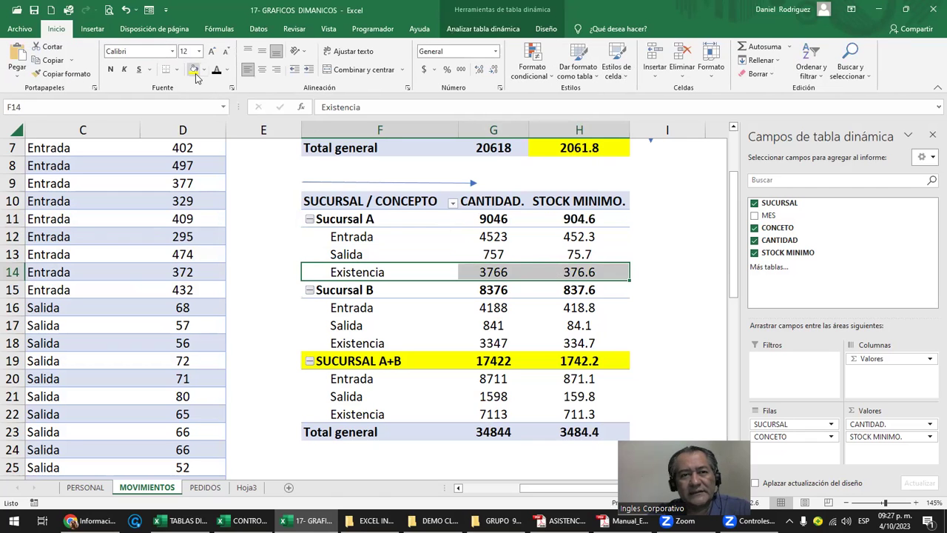
{"action": "left_click", "coordinate": [195, 72]}
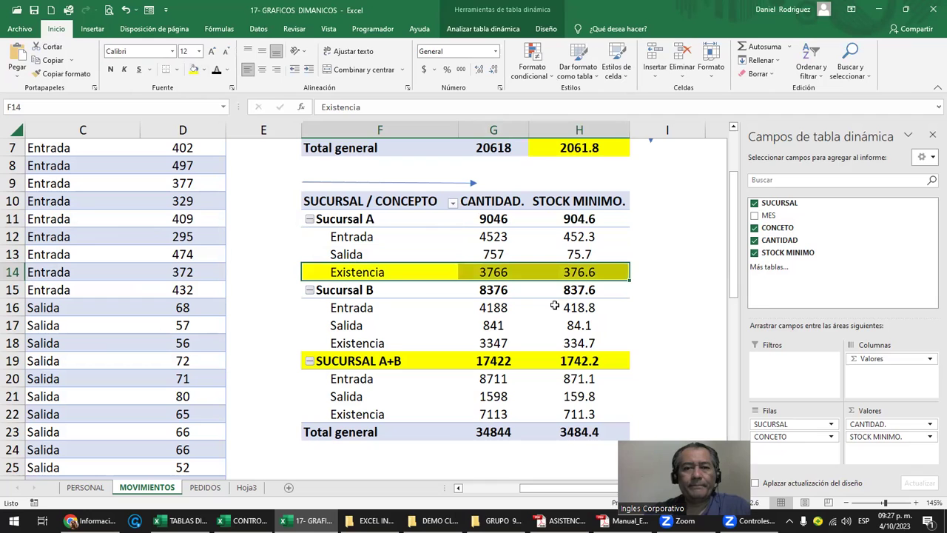
{"action": "left_click", "coordinate": [661, 291]}
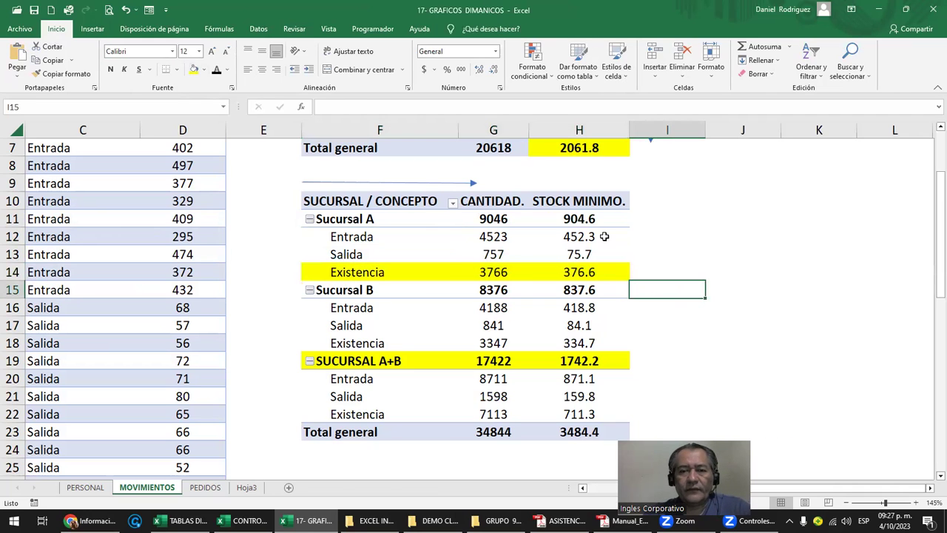
Step: Select the SUCURSAL A+B row of the lower pivot
{"action": "scroll", "coordinate": [613, 239], "scroll_direction": "up", "scroll_amount": 2}
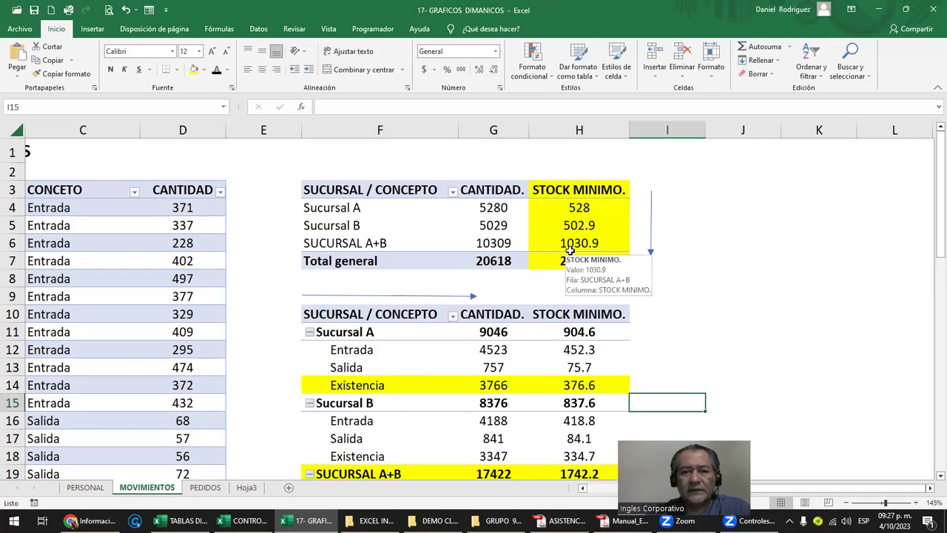
{"action": "scroll", "coordinate": [577, 251], "scroll_direction": "down", "scroll_amount": 2}
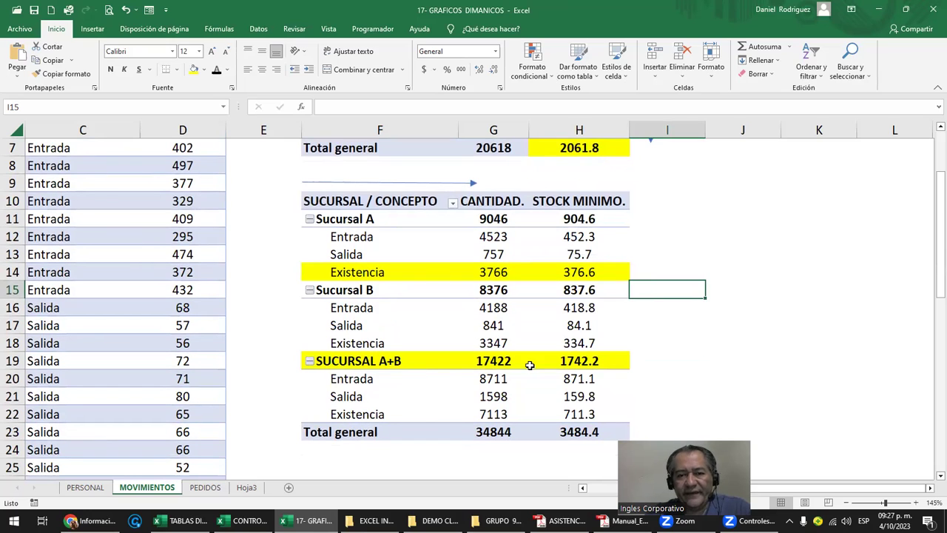
{"action": "left_click_drag", "start_coordinate": [339, 362], "coordinate": [547, 361]}
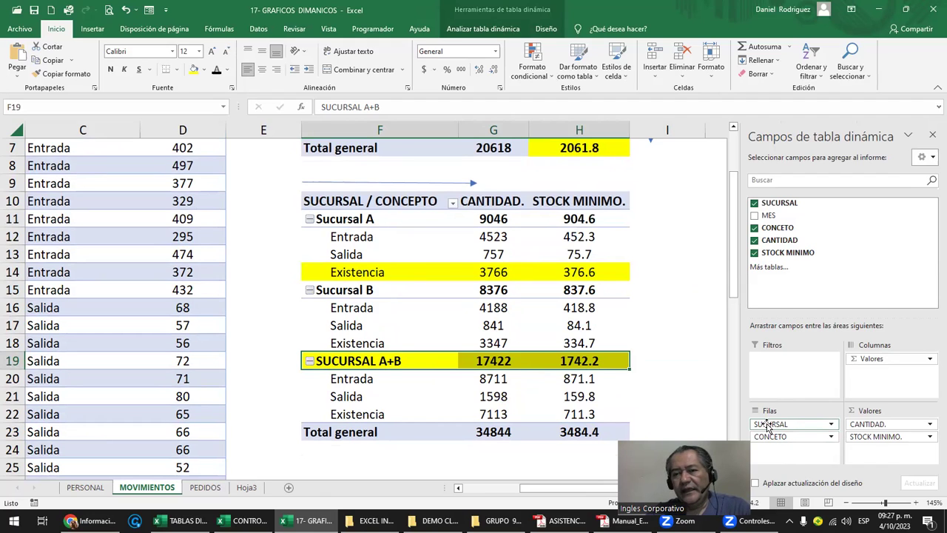
{"action": "left_click", "coordinate": [352, 205]}
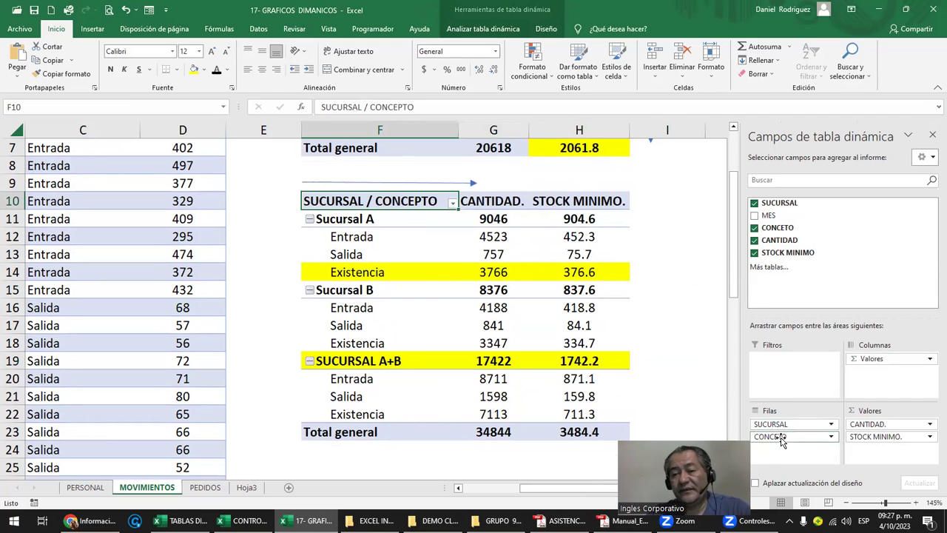
{"action": "left_click", "coordinate": [351, 238]}
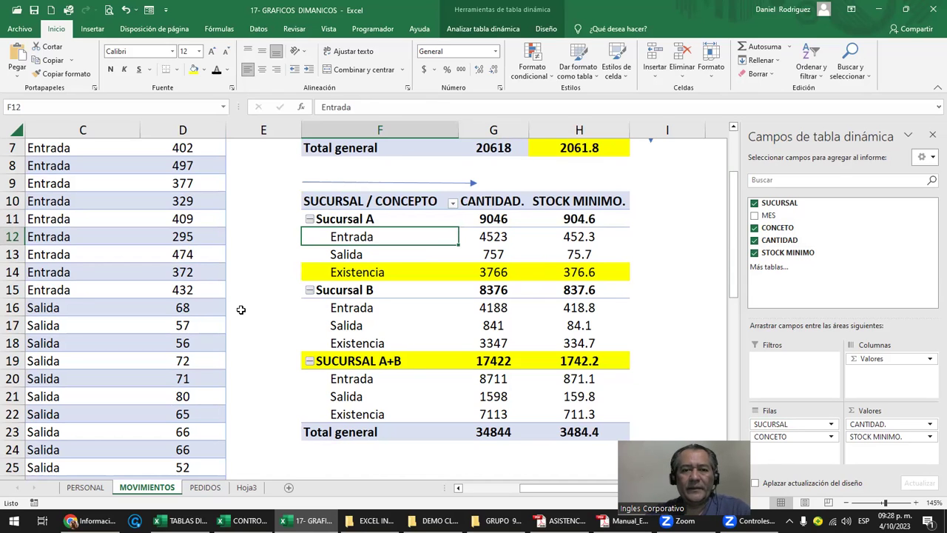
{"action": "left_click", "coordinate": [347, 273]}
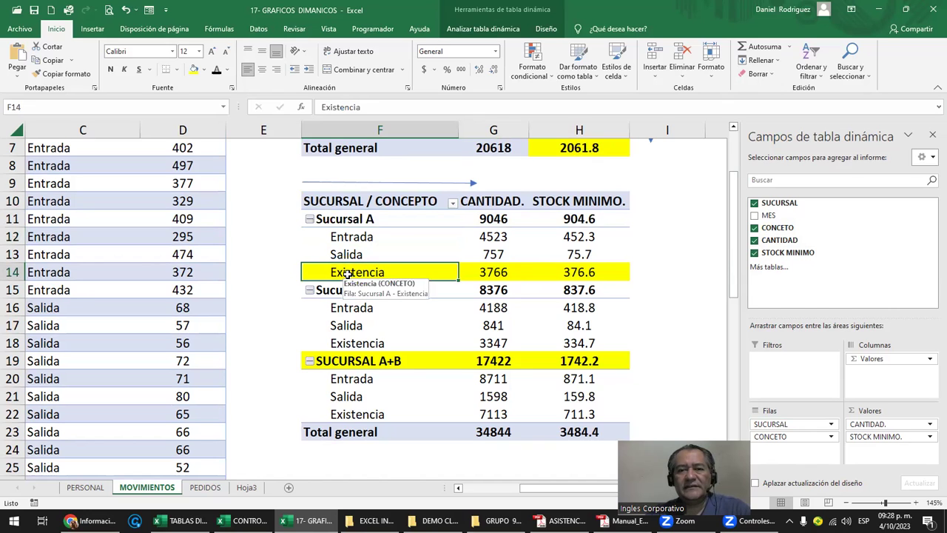
{"action": "left_click_drag", "start_coordinate": [492, 259], "coordinate": [494, 239]}
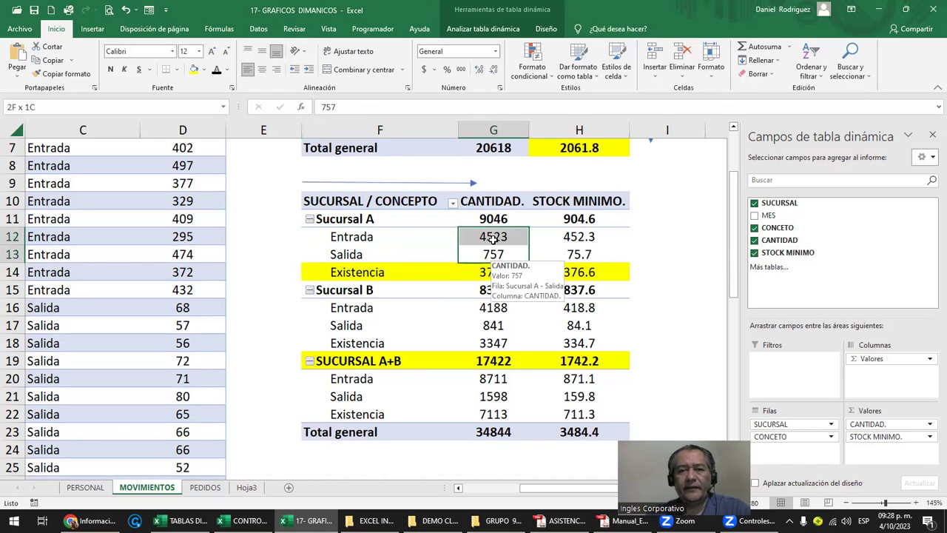
{"action": "left_click", "coordinate": [494, 271]}
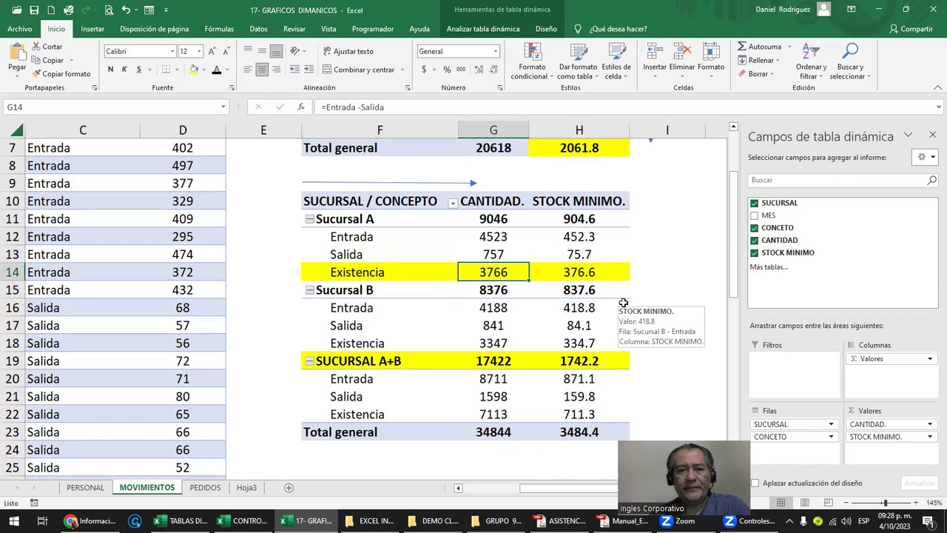
{"action": "left_click_drag", "start_coordinate": [361, 272], "coordinate": [592, 282]}
{"action": "left_click", "coordinate": [281, 252]}
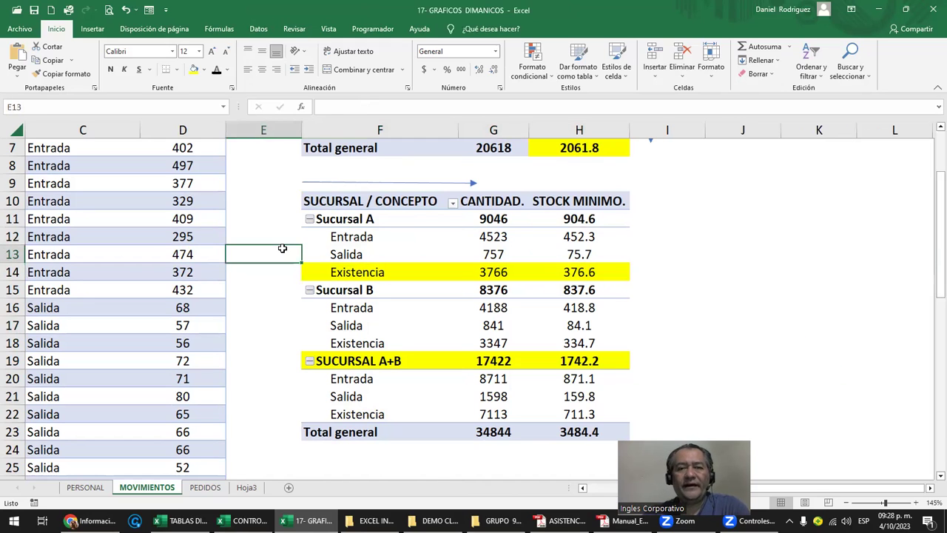
{"action": "key", "text": "Left"}
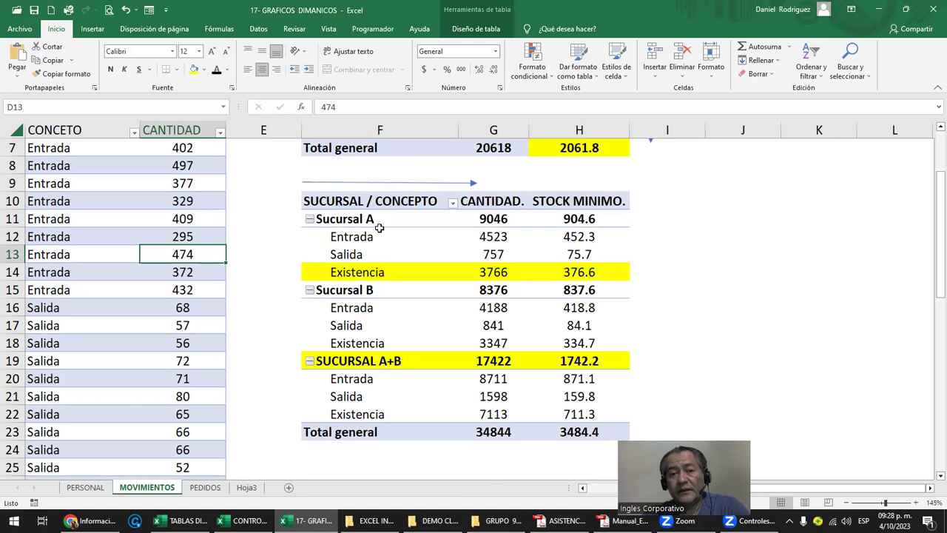
Step: Move to the source table and inspect the CONCETO filter values without filtering
{"action": "left_click", "coordinate": [111, 185]}
{"action": "key", "text": "Left"}
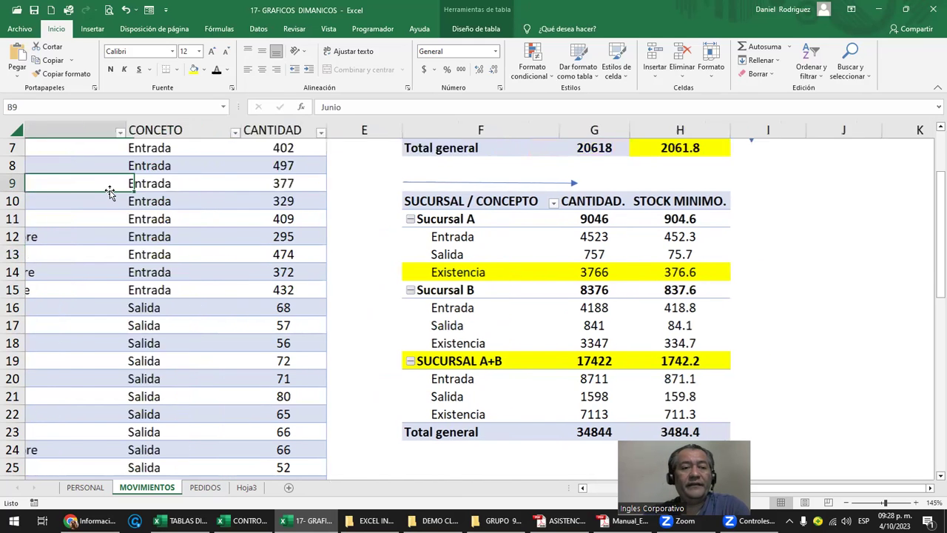
{"action": "key", "text": "Left"}
{"action": "scroll", "coordinate": [250, 226], "scroll_direction": "up", "scroll_amount": 2}
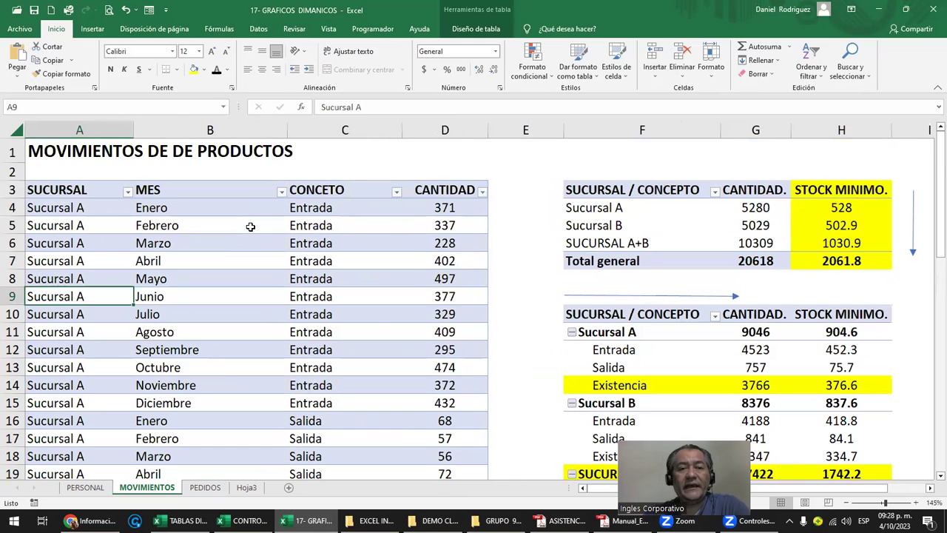
{"action": "left_click", "coordinate": [397, 192]}
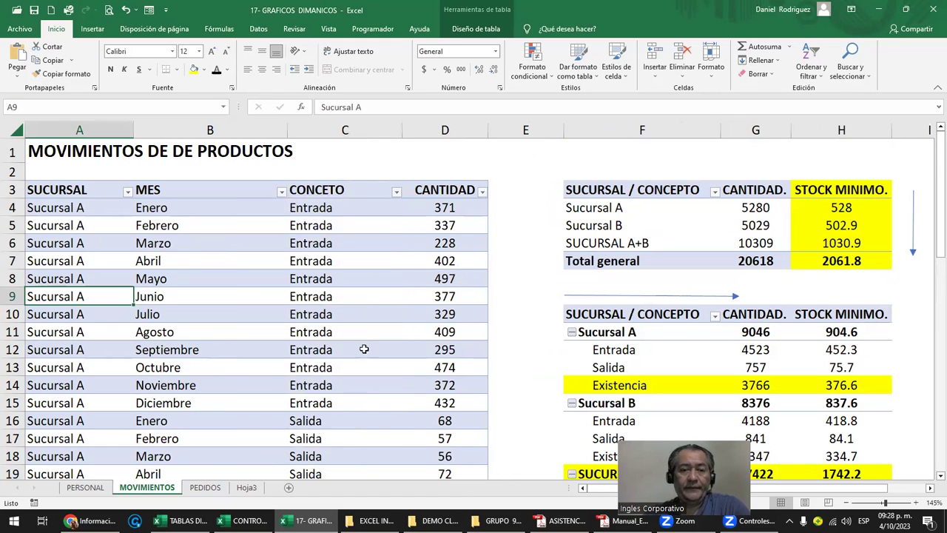
{"action": "left_click", "coordinate": [379, 433]}
Step: Enter Saldo in cell C4, replacing the original Entrada
{"action": "left_click", "coordinate": [330, 211]}
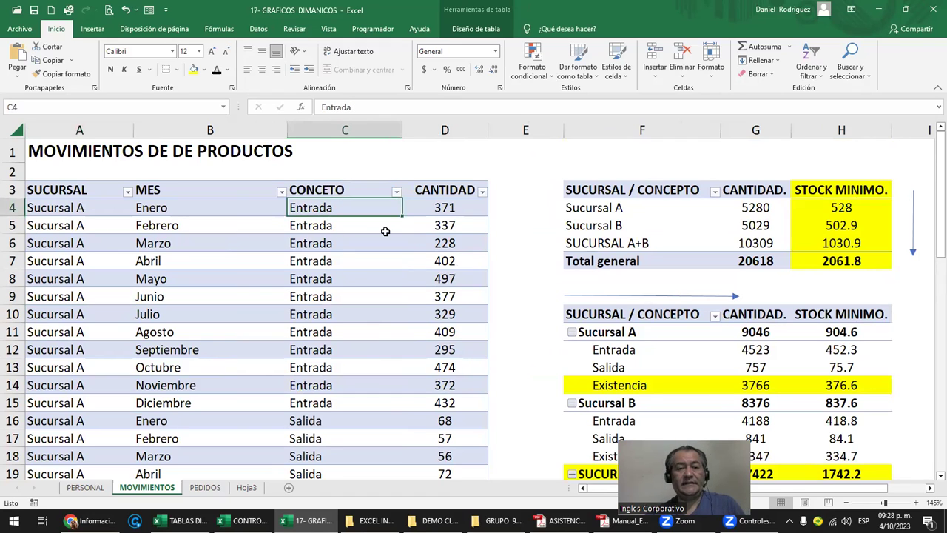
{"action": "key", "text": "Right"}
{"action": "key", "text": "Right"}
{"action": "key", "text": "Right"}
{"action": "key", "text": "Left"}
{"action": "key", "text": "Left"}
{"action": "key", "text": "Left"}
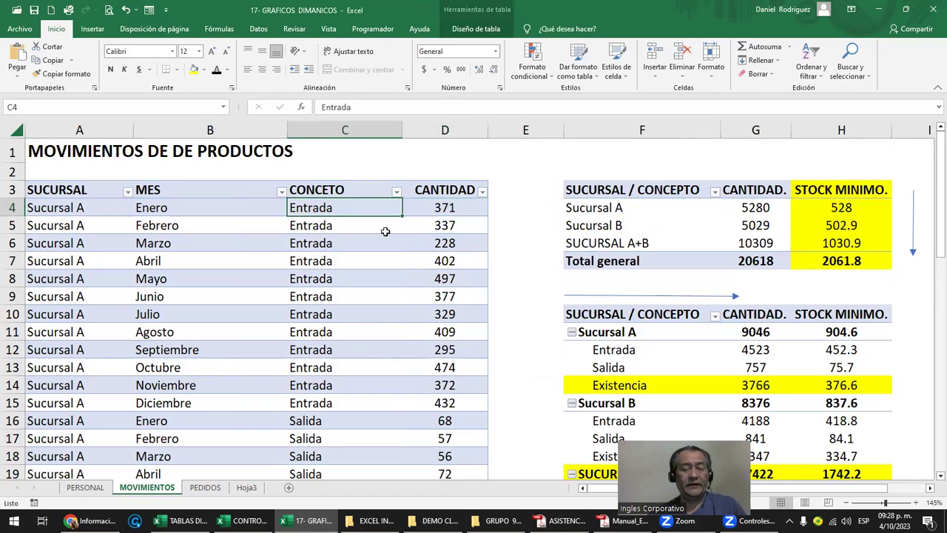
{"action": "type", "text": "s"}
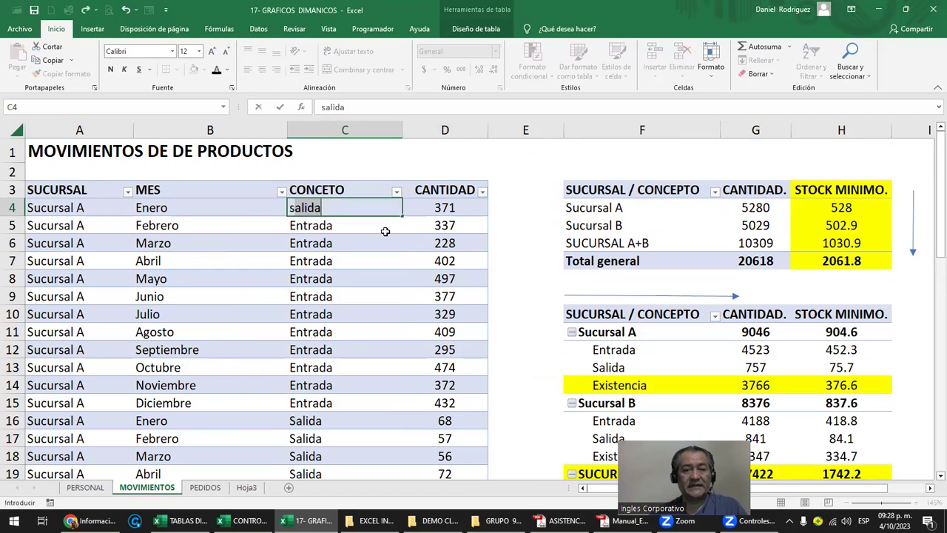
{"action": "key", "text": "BackSpace"}
{"action": "type", "text": "s"}
{"action": "key", "text": "BackSpace"}
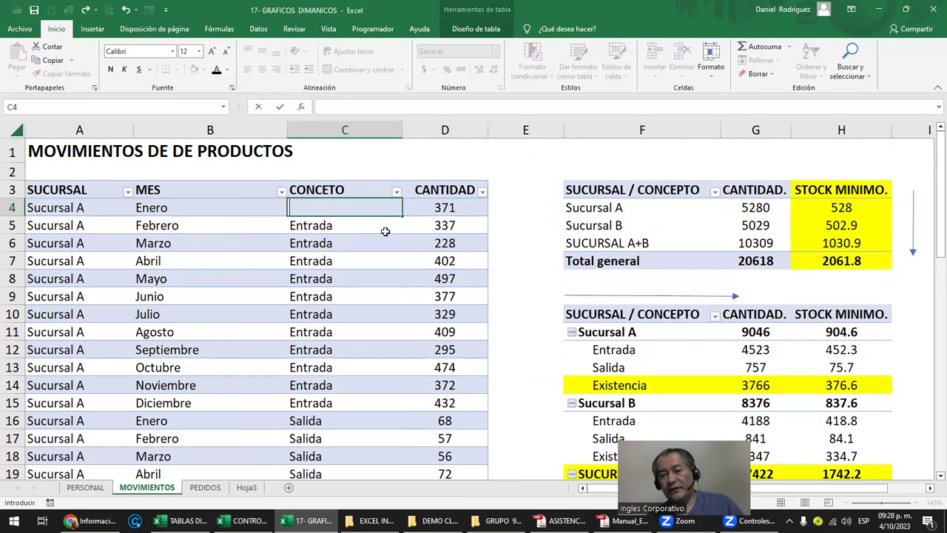
{"action": "type", "text": "sALI"}
{"action": "key", "text": "BackSpace"}
{"action": "key", "text": "BackSpace"}
{"action": "key", "text": "BackSpace"}
{"action": "key", "text": "BackSpace"}
{"action": "key", "text": "BackSpace"}
{"action": "type", "text": "Sald"}
{"action": "key", "text": "Return"}
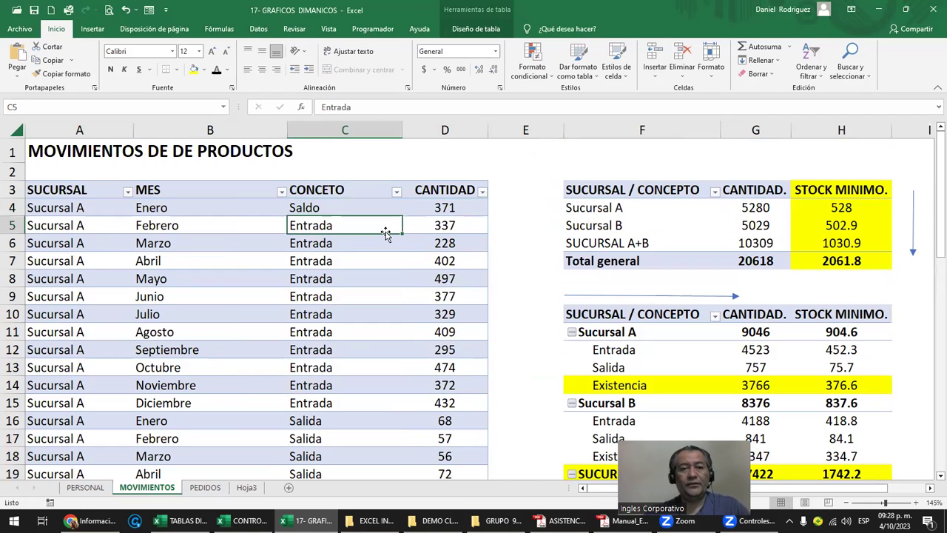
Step: Recheck the CONCETO filter list, leaving it unchanged
{"action": "left_click", "coordinate": [396, 192]}
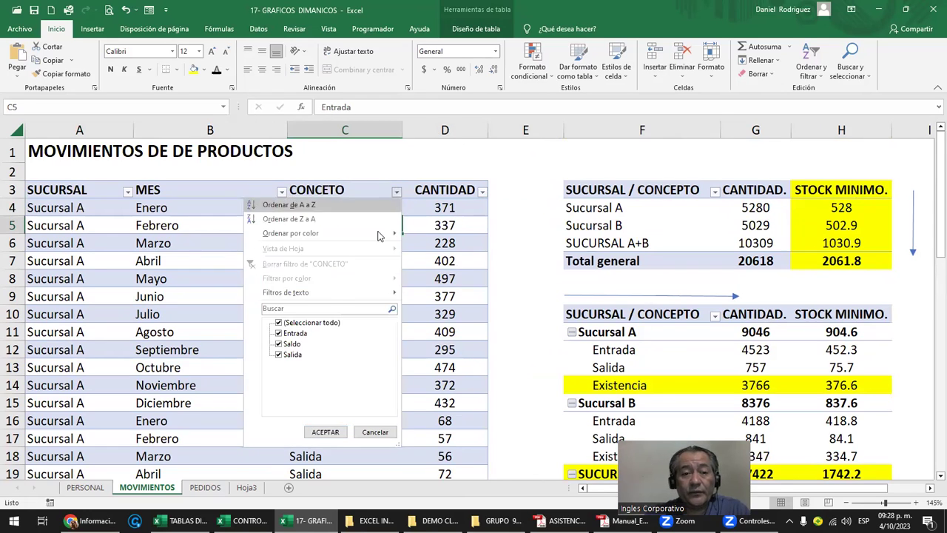
{"action": "left_click", "coordinate": [368, 430]}
{"action": "scroll", "coordinate": [539, 386], "scroll_direction": "down", "scroll_amount": 1}
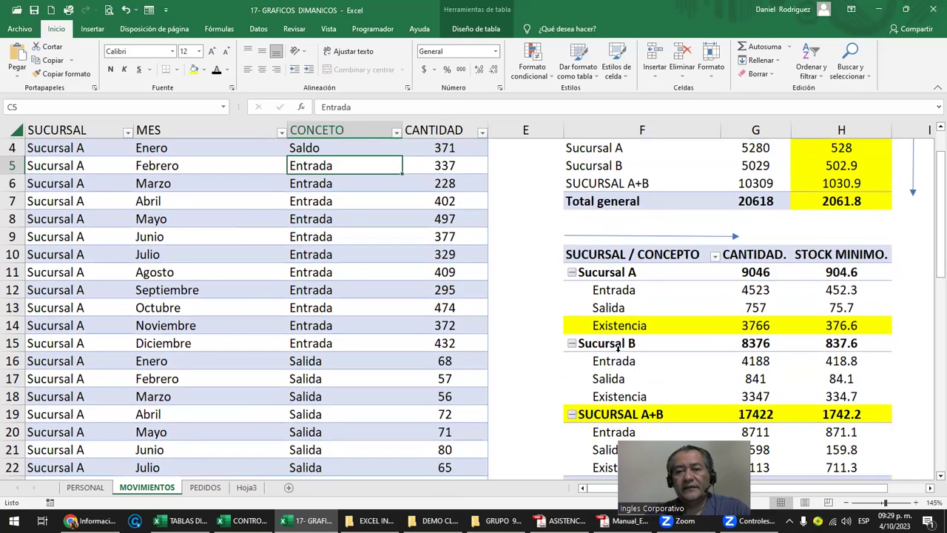
{"action": "scroll", "coordinate": [703, 340], "scroll_direction": "down", "scroll_amount": 3}
{"action": "scroll", "coordinate": [665, 291], "scroll_direction": "up", "scroll_amount": 2}
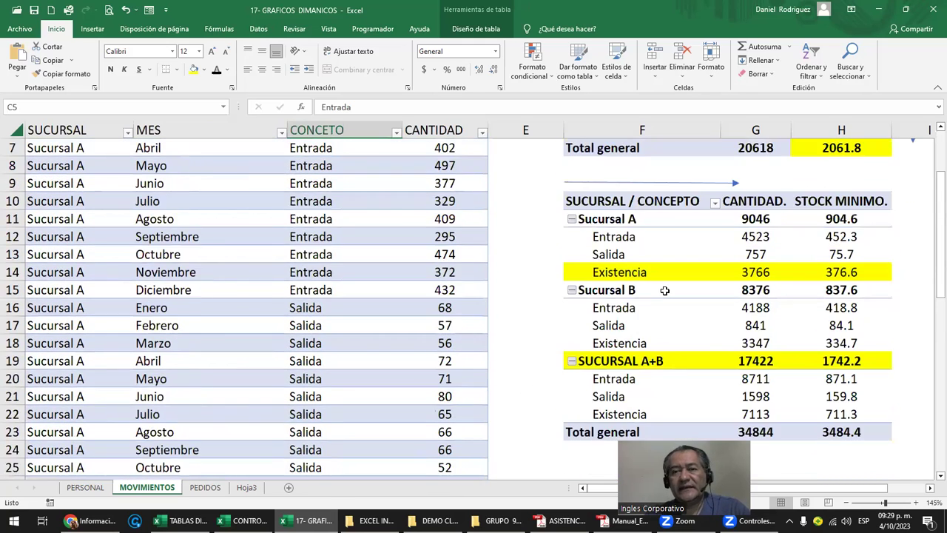
{"action": "left_click", "coordinate": [624, 201]}
{"action": "right_click", "coordinate": [625, 204]}
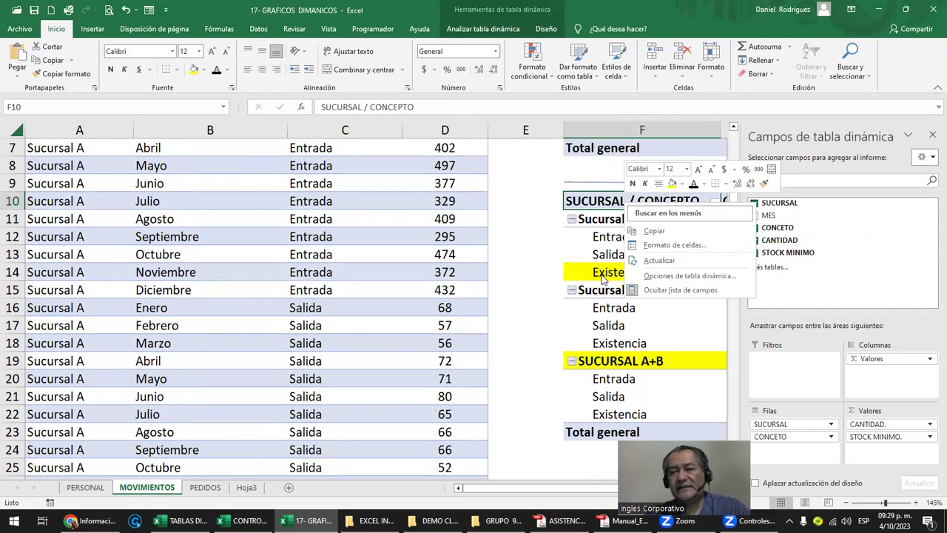
{"action": "left_click", "coordinate": [661, 260]}
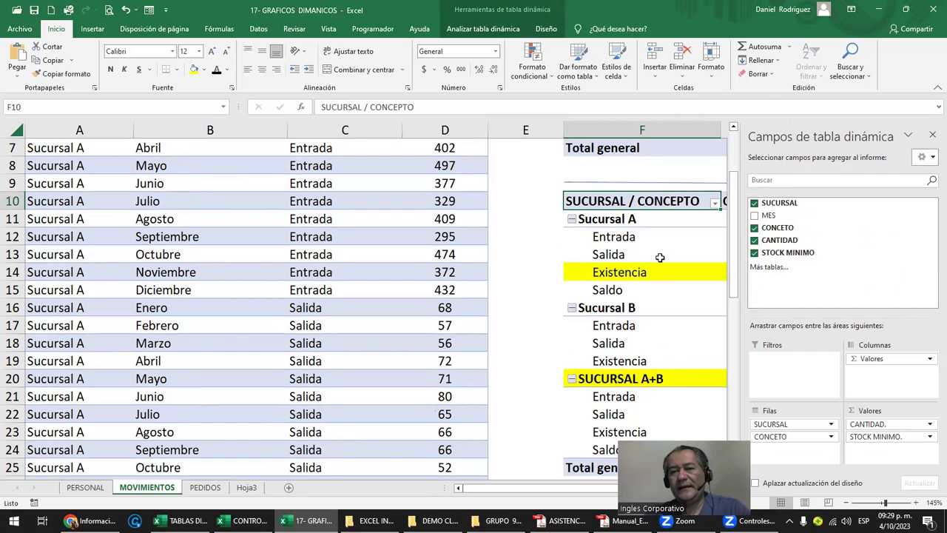
{"action": "left_click", "coordinate": [616, 296]}
{"action": "key", "text": "Right"}
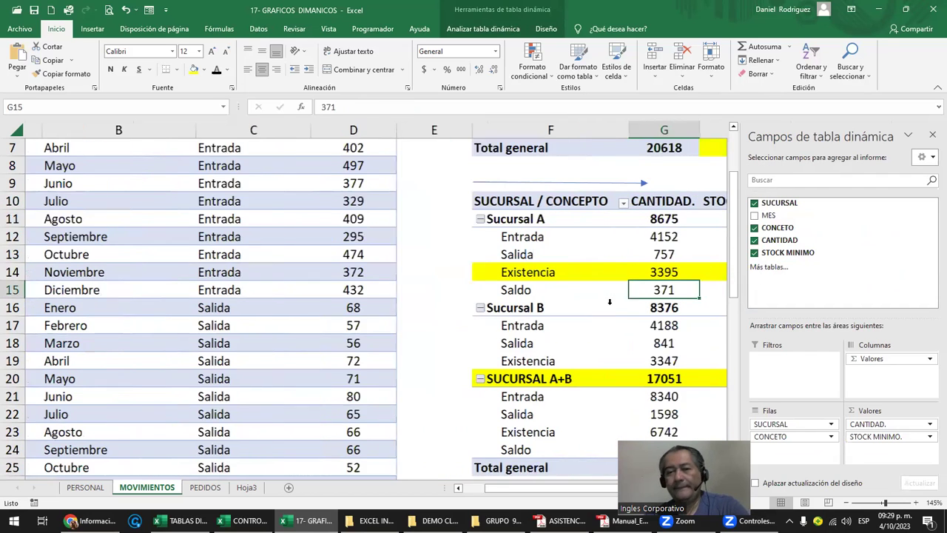
{"action": "scroll", "coordinate": [610, 302], "scroll_direction": "right", "scroll_amount": 2}
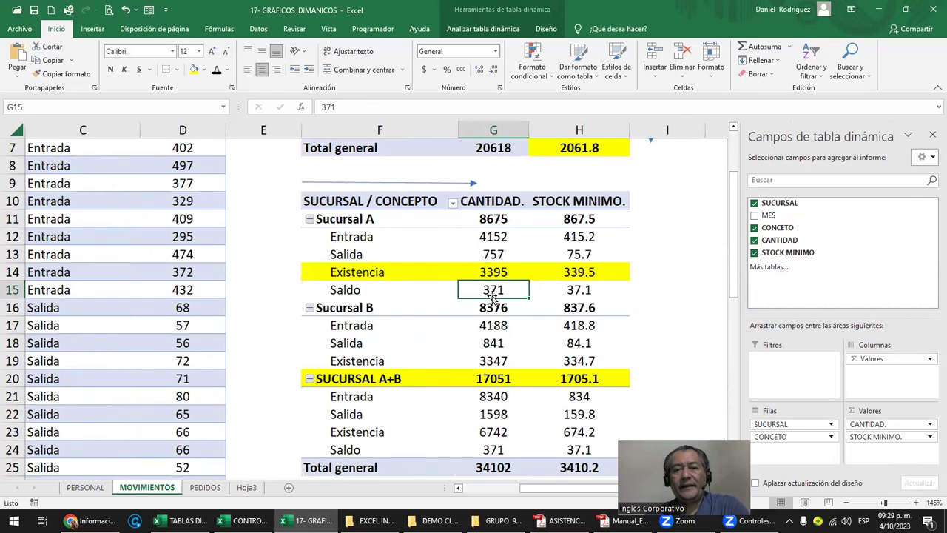
{"action": "left_click", "coordinate": [572, 288]}
{"action": "left_click", "coordinate": [219, 221]}
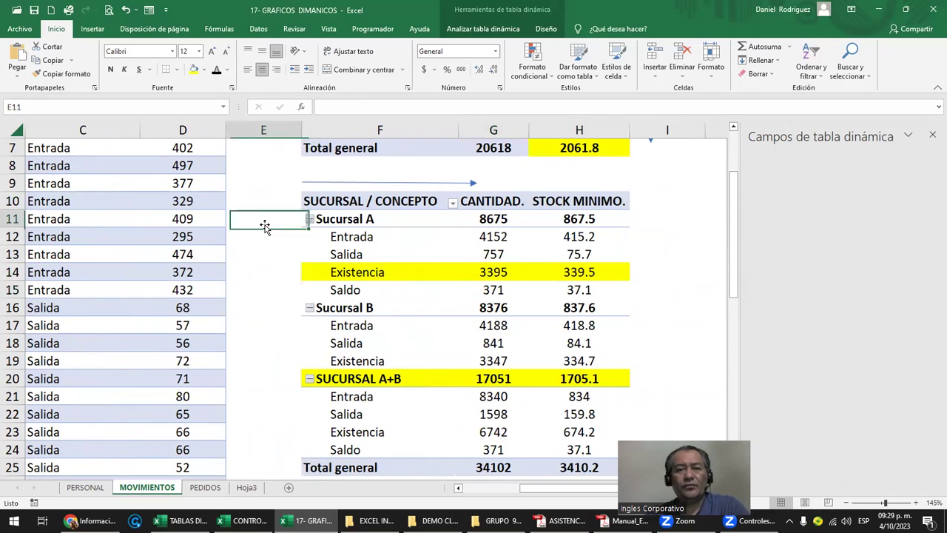
{"action": "scroll", "coordinate": [240, 236], "scroll_direction": "up", "scroll_amount": 2}
{"action": "left_click", "coordinate": [179, 210]}
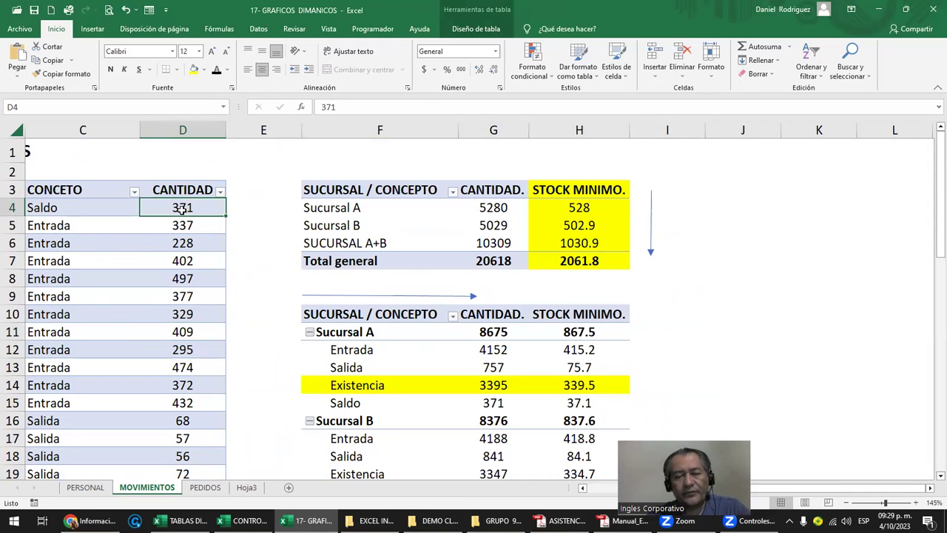
{"action": "scroll", "coordinate": [305, 372], "scroll_direction": "down", "scroll_amount": 1}
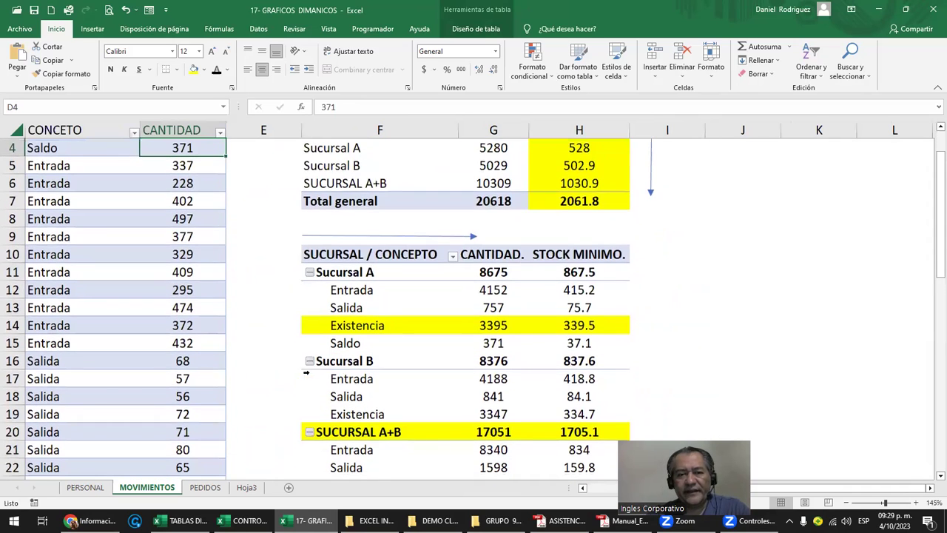
{"action": "left_click_drag", "start_coordinate": [350, 291], "coordinate": [361, 337]}
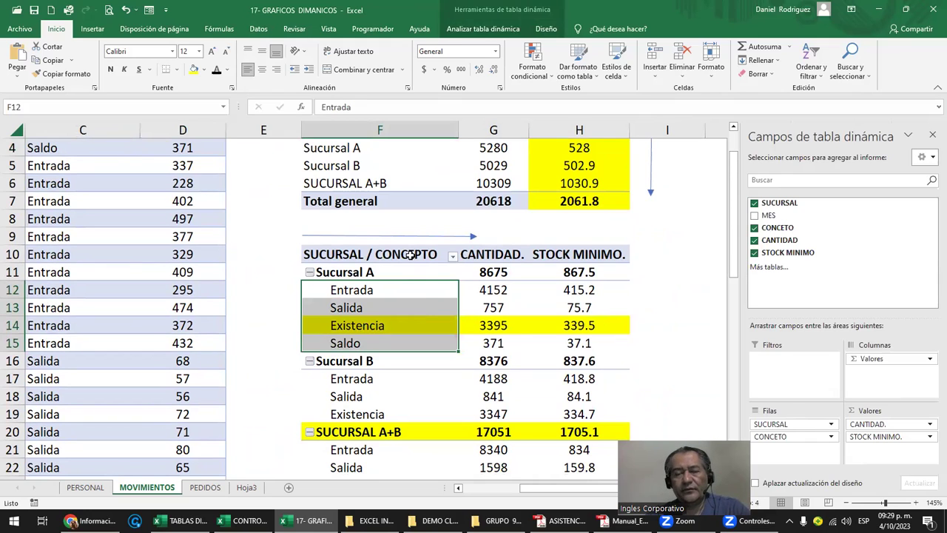
{"action": "left_click", "coordinate": [495, 345]}
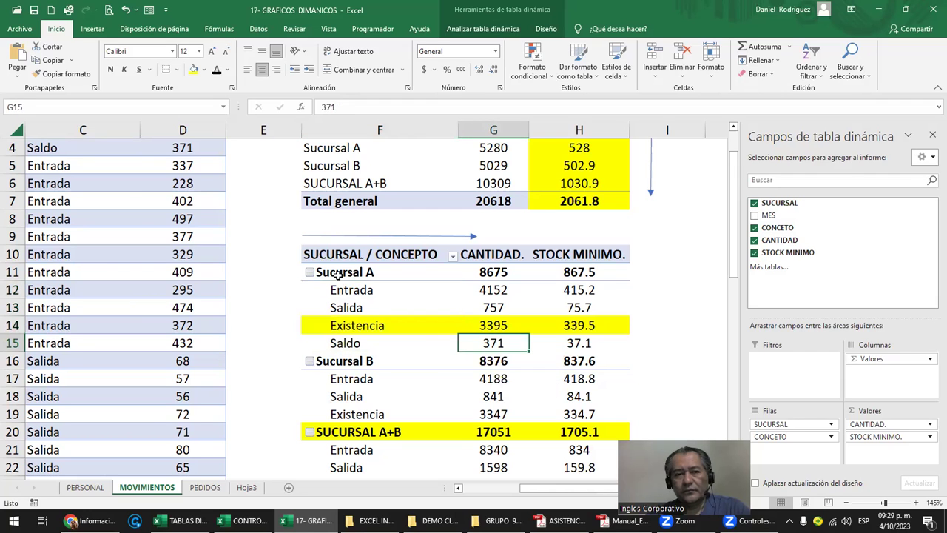
{"action": "scroll", "coordinate": [129, 206], "scroll_direction": "up", "scroll_amount": 1}
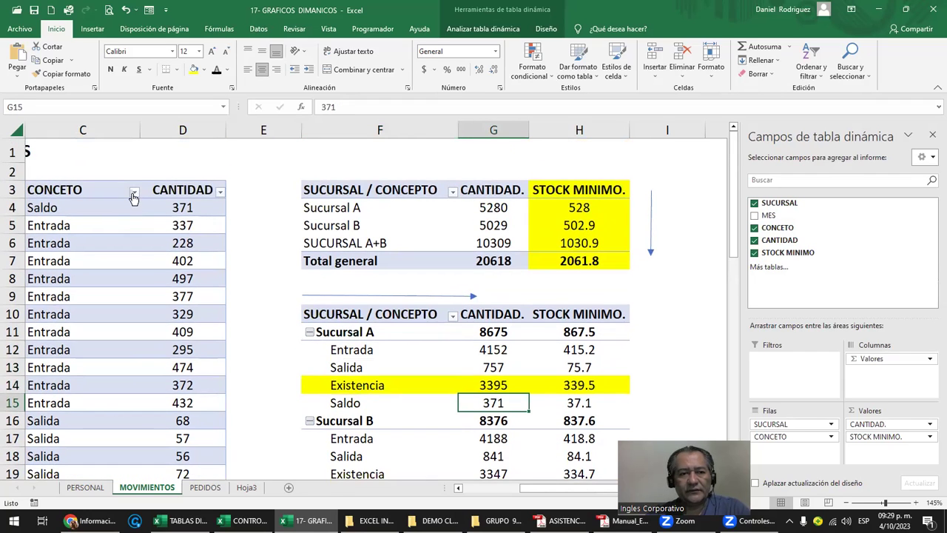
{"action": "left_click", "coordinate": [62, 205]}
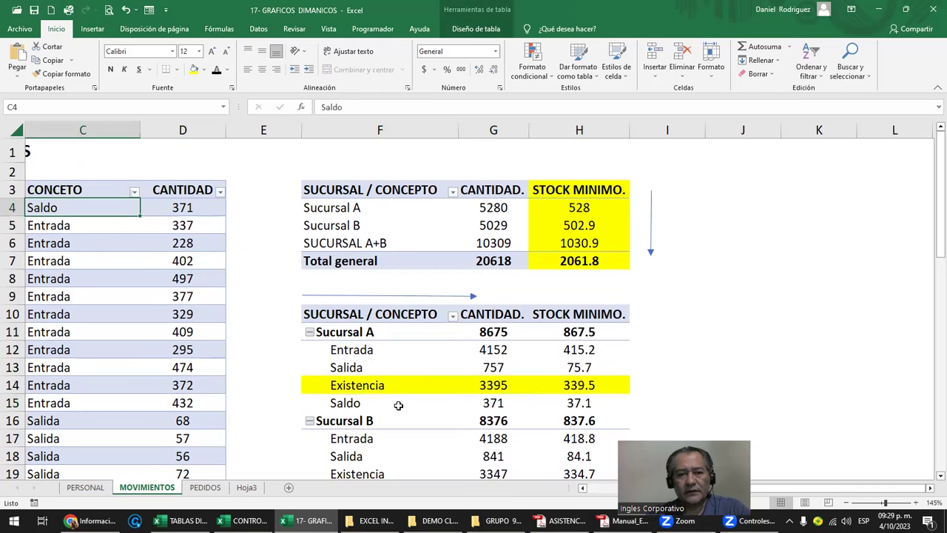
Step: Copy Entrada from C5 and paste it into C4, replacing Saldo
{"action": "left_click", "coordinate": [346, 403]}
{"action": "left_click", "coordinate": [359, 384]}
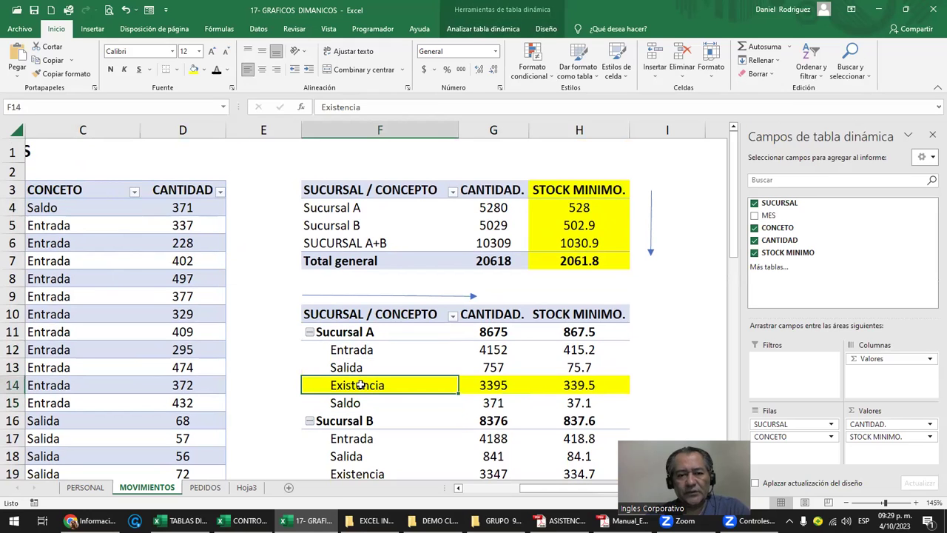
{"action": "left_click", "coordinate": [87, 228]}
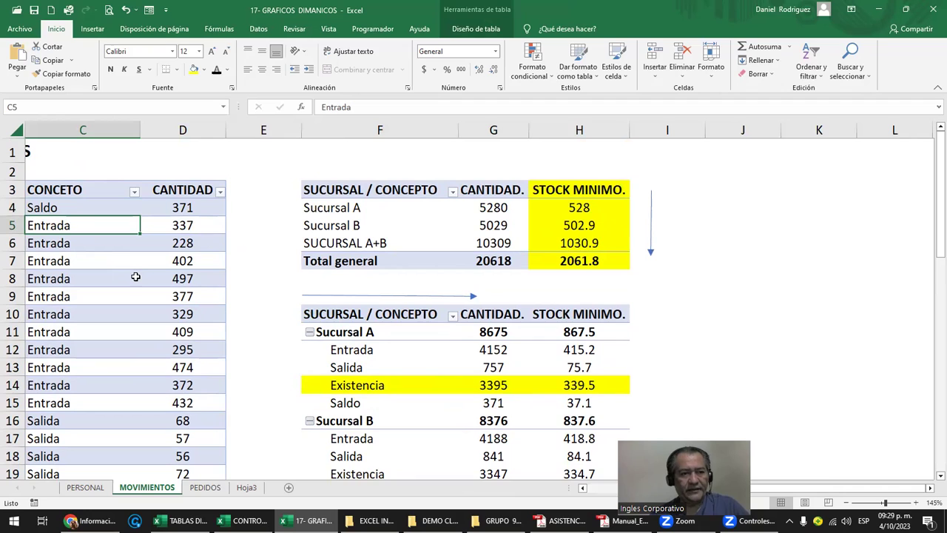
{"action": "key", "text": "ctrl+c"}
{"action": "key", "text": "Up"}
{"action": "key", "text": "Return"}
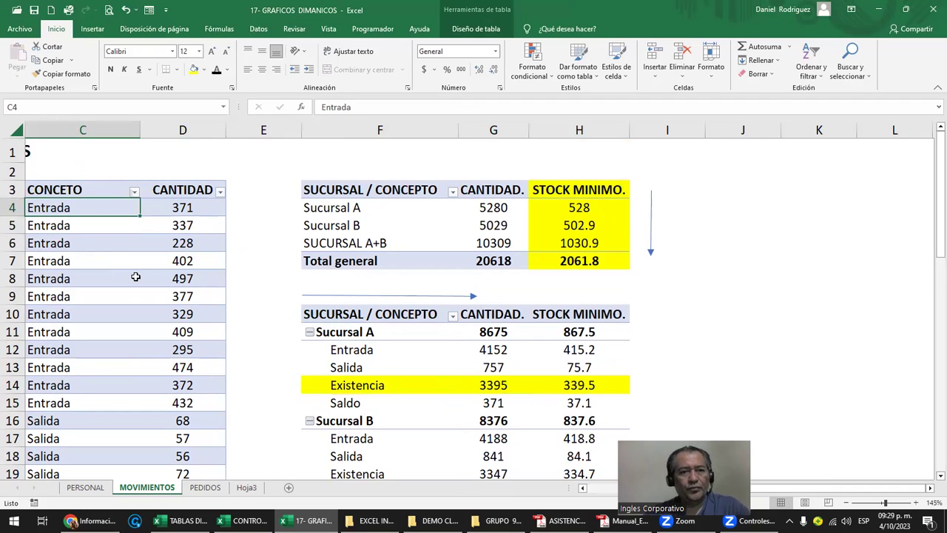
Step: Refresh the pivot table with Actualizar so its Saldo row disappears
{"action": "left_click", "coordinate": [358, 312]}
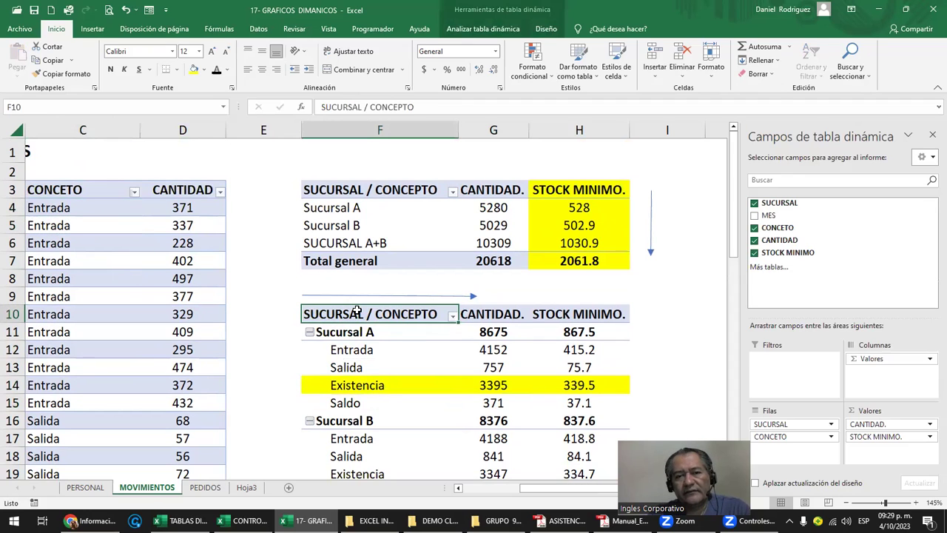
{"action": "right_click", "coordinate": [358, 314]}
{"action": "left_click", "coordinate": [419, 367]}
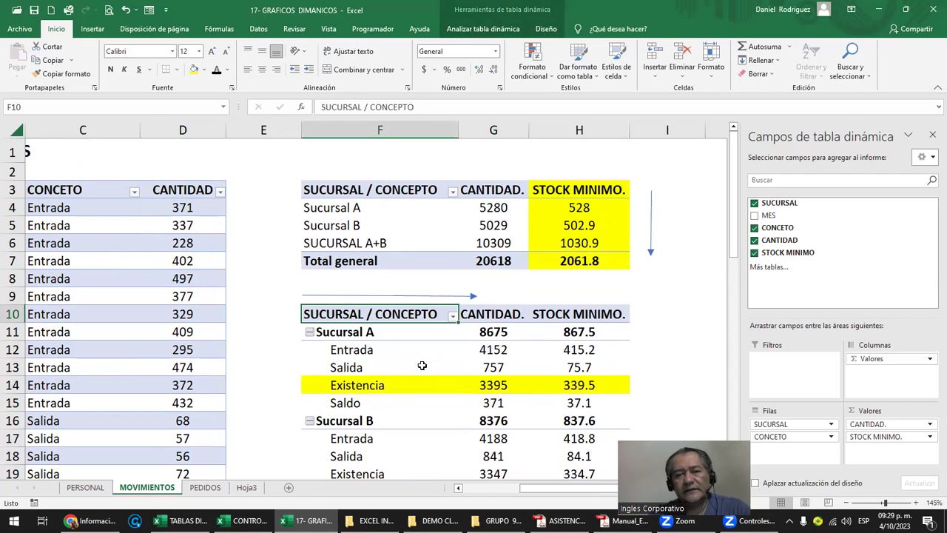
Step: Review the SUCURSAL A+B totals row and Sucursal A's Existencia row in the lower pivot
{"action": "left_click", "coordinate": [667, 370]}
{"action": "scroll", "coordinate": [648, 366], "scroll_direction": "down", "scroll_amount": 1}
{"action": "scroll", "coordinate": [648, 366], "scroll_direction": "down", "scroll_amount": 1}
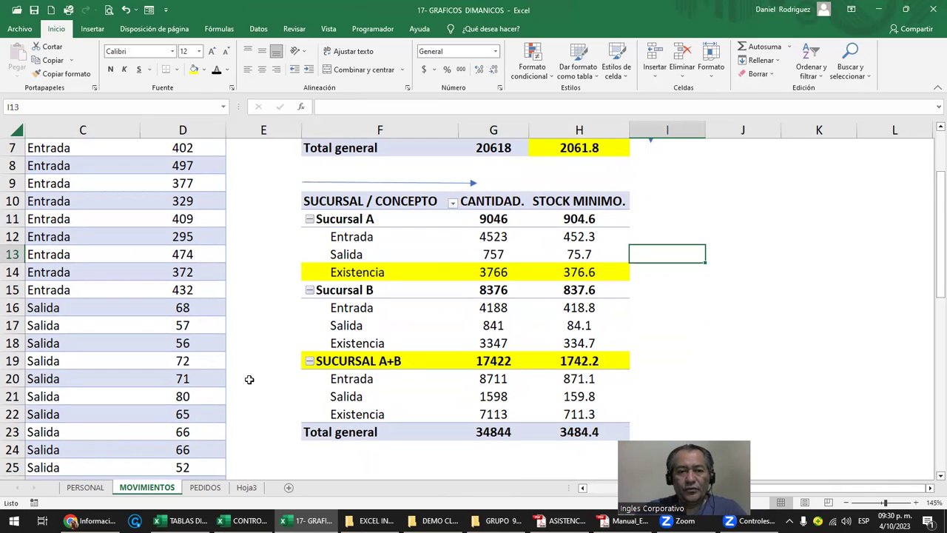
{"action": "left_click_drag", "start_coordinate": [342, 362], "coordinate": [596, 360]}
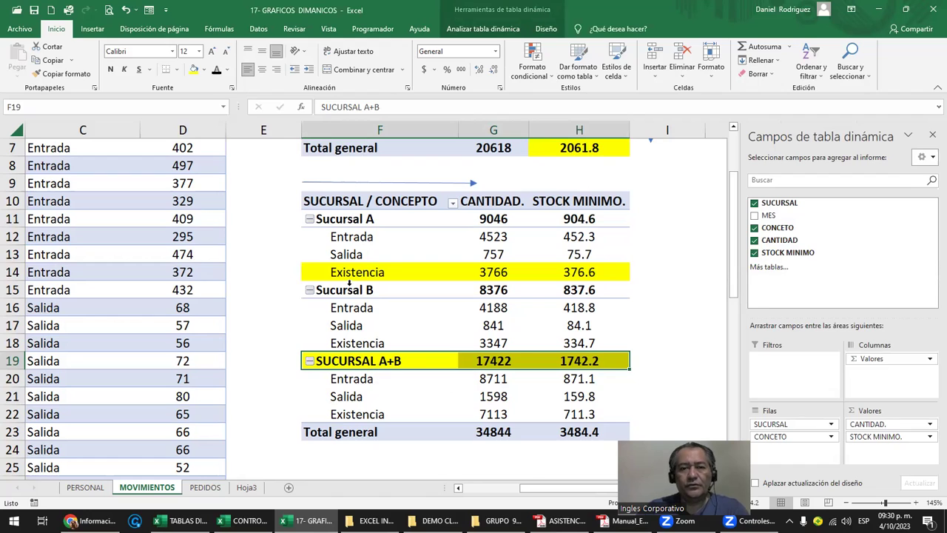
{"action": "left_click_drag", "start_coordinate": [347, 273], "coordinate": [565, 272]}
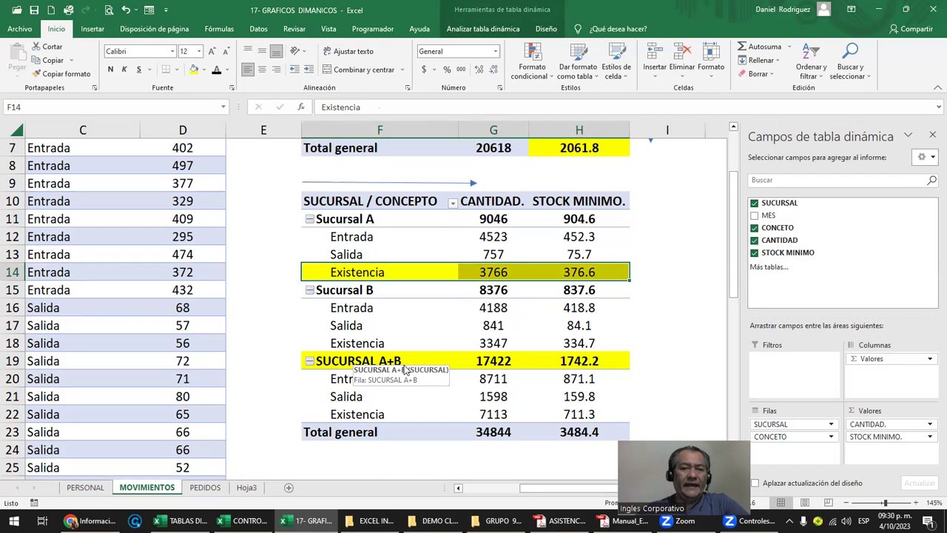
Step: Select pivot header cell F10 and show the Analizar tabla dinámica ribbon
{"action": "left_click", "coordinate": [688, 307]}
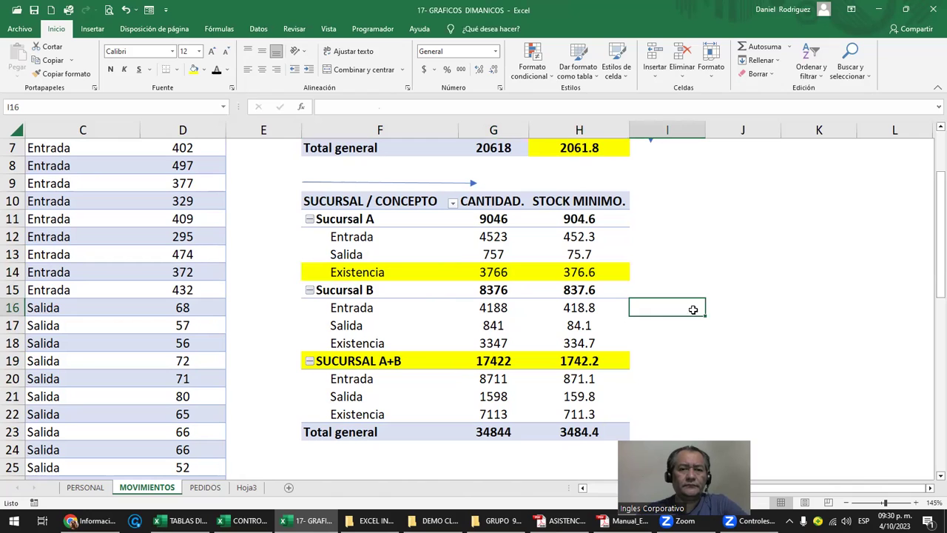
{"action": "left_click", "coordinate": [425, 206]}
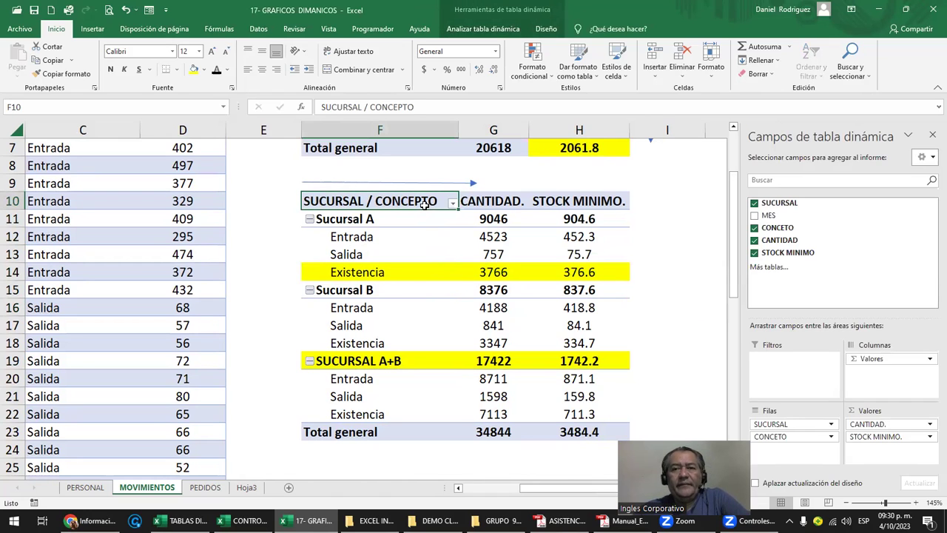
{"action": "left_click", "coordinate": [488, 31]}
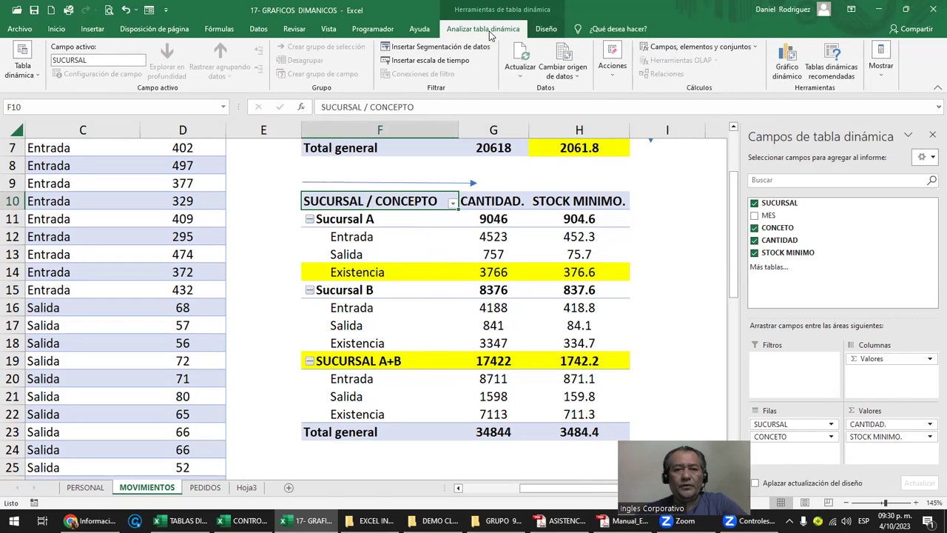
Step: Pick SUCURSAL A+B in the calculated item dialog's Nombre list, delete it, and confirm
{"action": "left_click", "coordinate": [670, 47]}
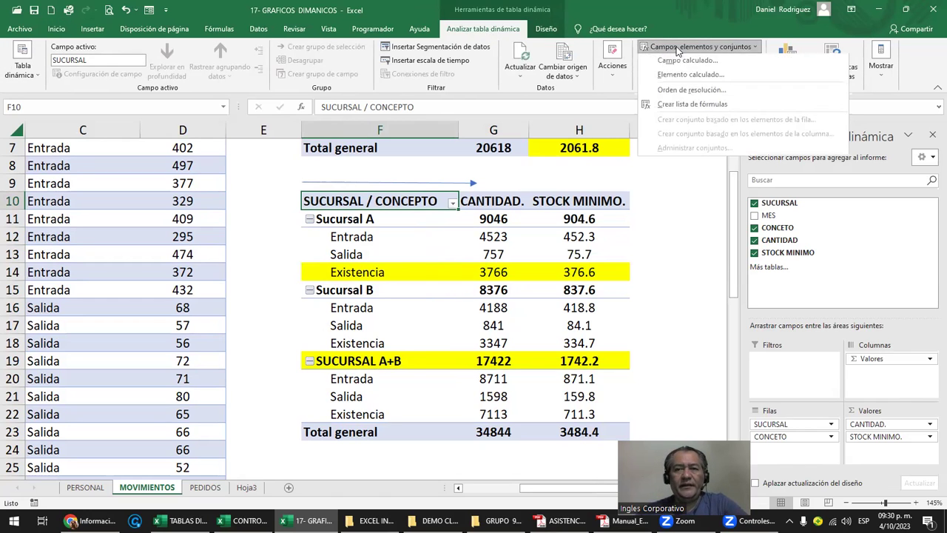
{"action": "left_click", "coordinate": [673, 77]}
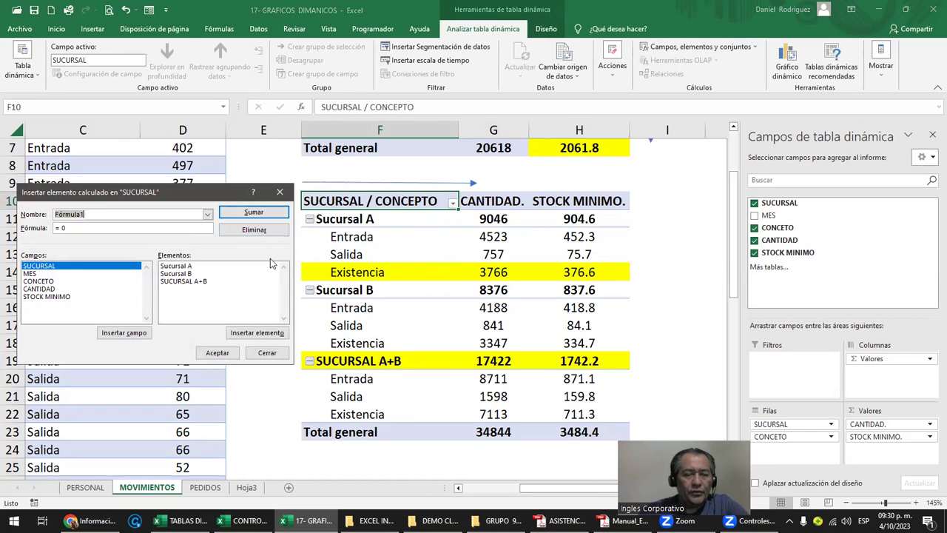
{"action": "left_click", "coordinate": [194, 282]}
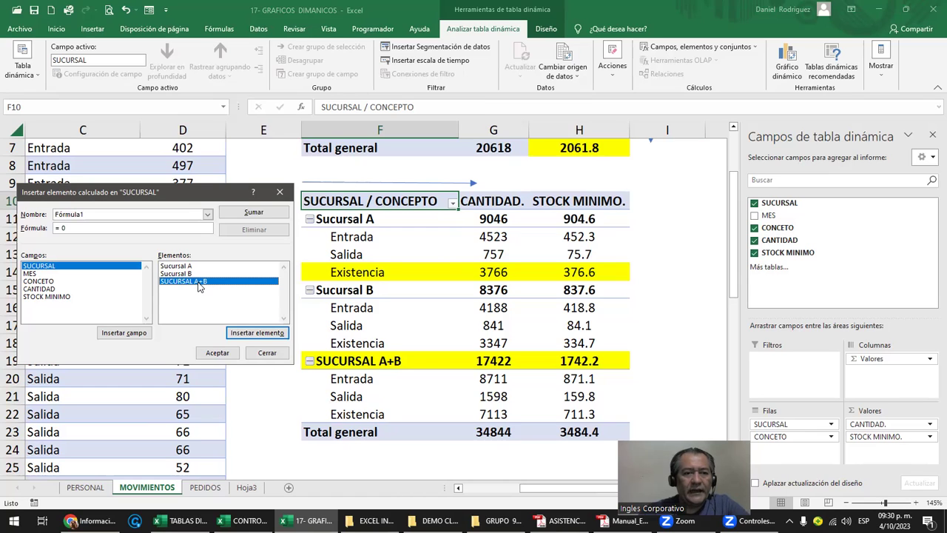
{"action": "left_click", "coordinate": [208, 214]}
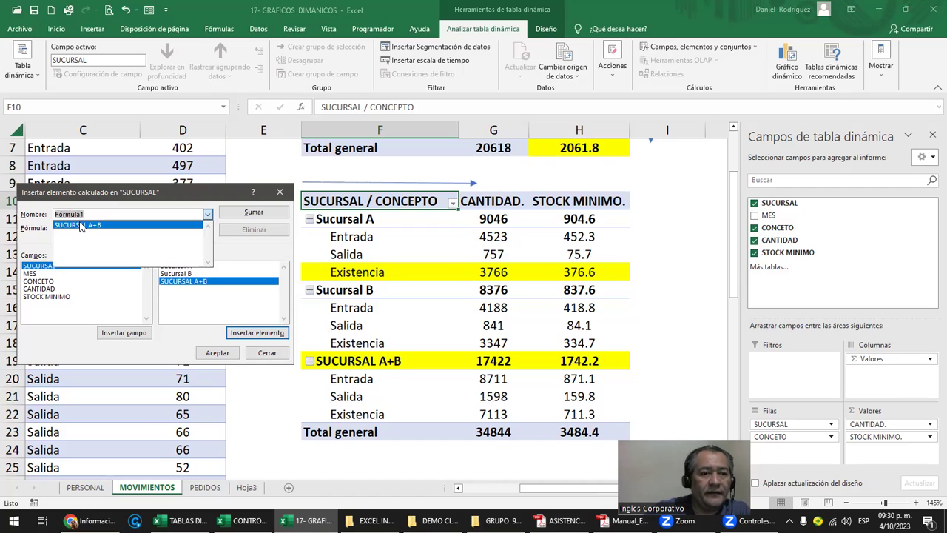
{"action": "left_click", "coordinate": [82, 226]}
{"action": "left_click", "coordinate": [208, 213]}
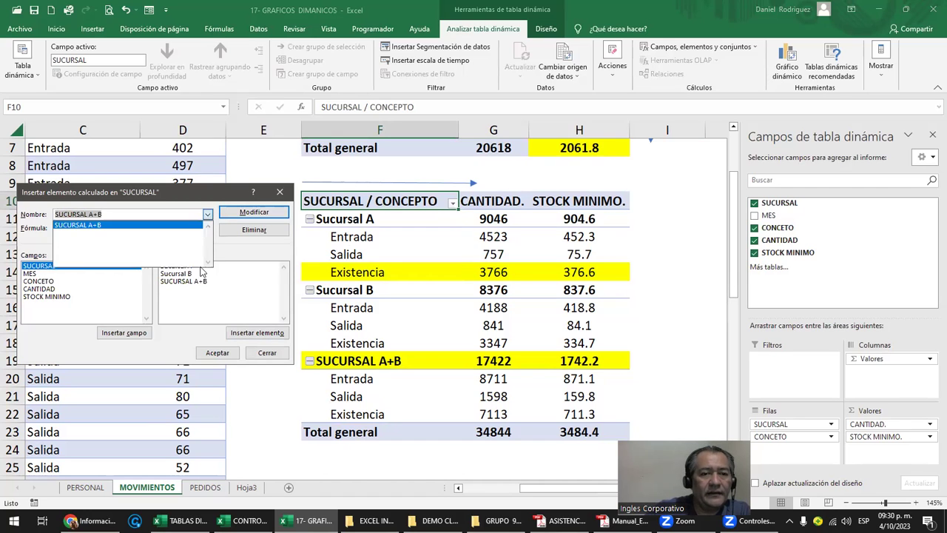
{"action": "left_click", "coordinate": [238, 255]}
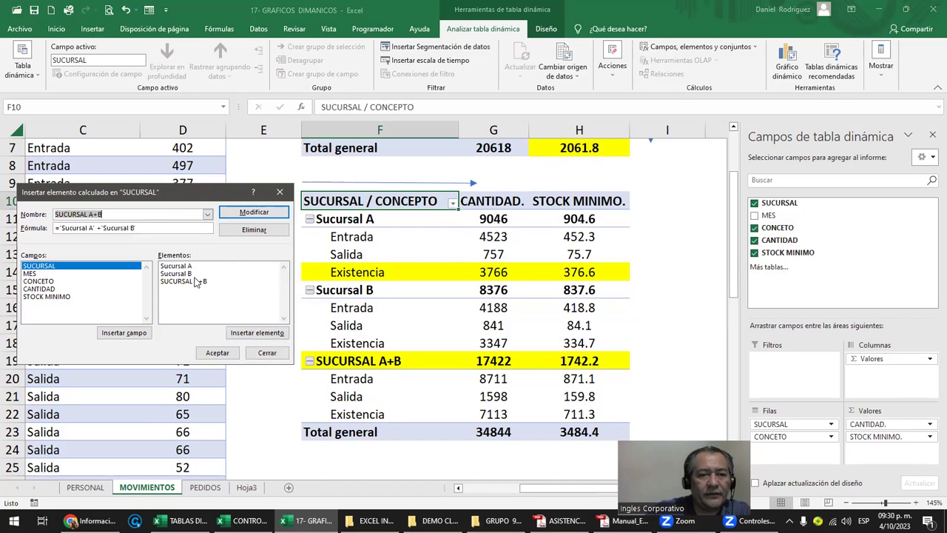
{"action": "left_click", "coordinate": [207, 214]}
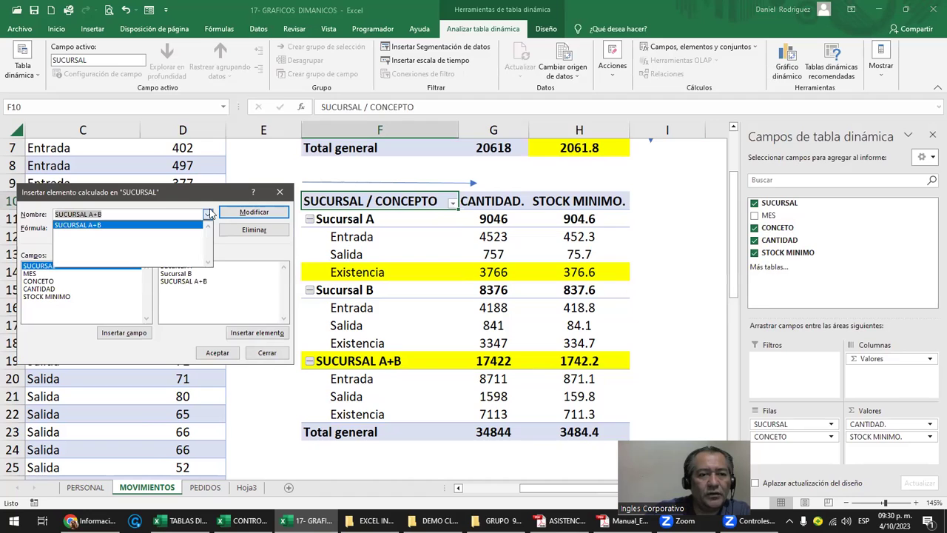
{"action": "left_click", "coordinate": [83, 226]}
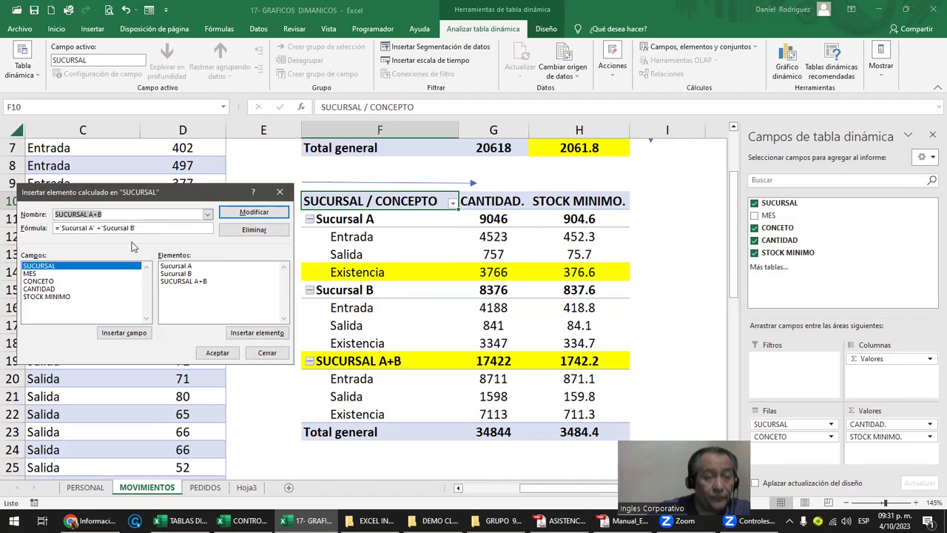
{"action": "left_click", "coordinate": [253, 230]}
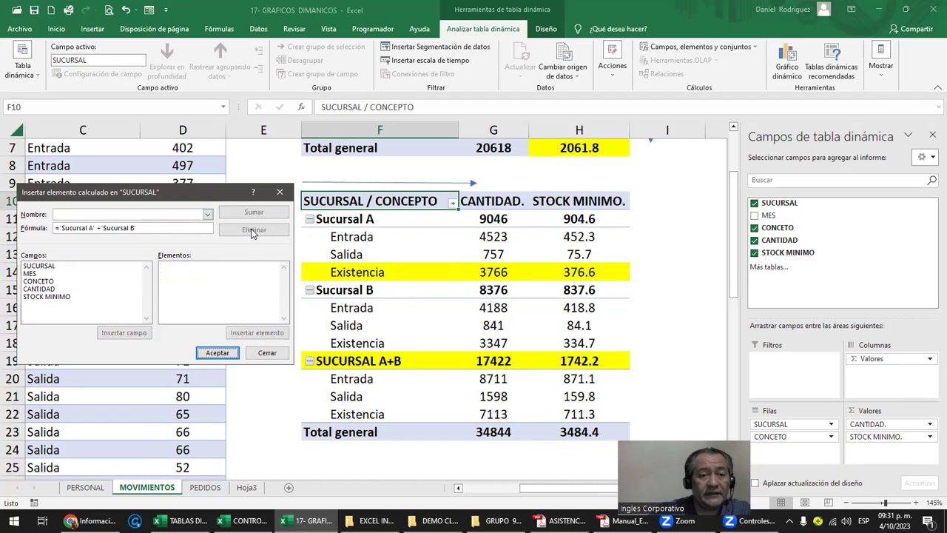
{"action": "left_click", "coordinate": [225, 352]}
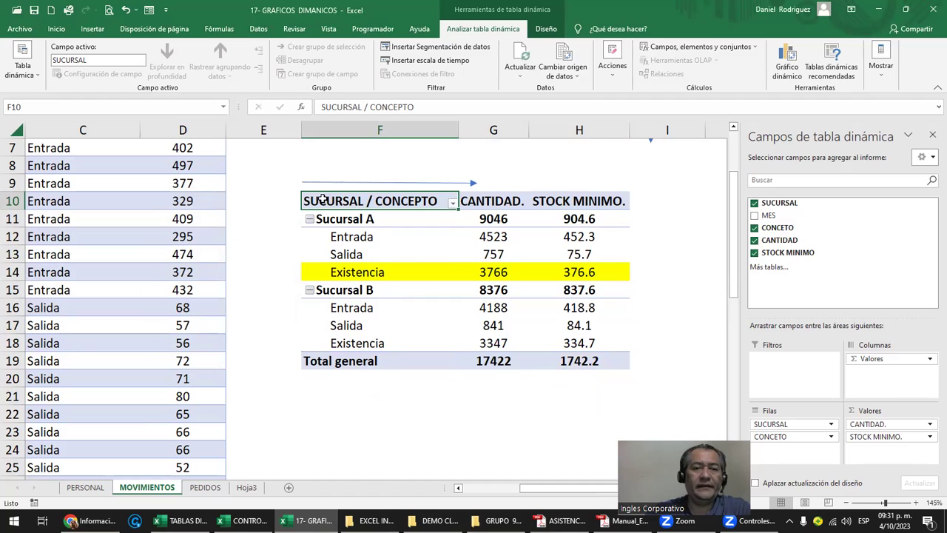
{"action": "left_click", "coordinate": [350, 222]}
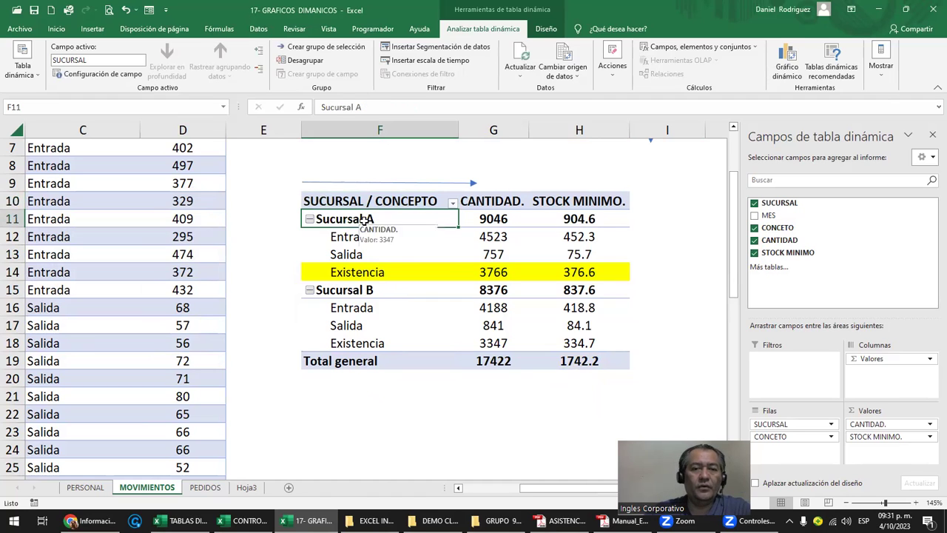
{"action": "left_click", "coordinate": [699, 46]}
{"action": "left_click", "coordinate": [688, 80]}
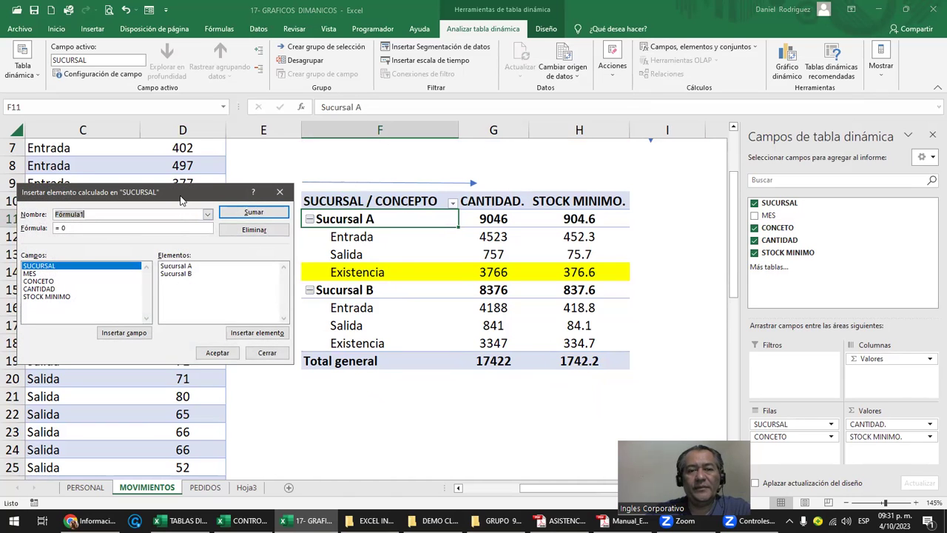
{"action": "left_click_drag", "start_coordinate": [181, 200], "coordinate": [196, 237]}
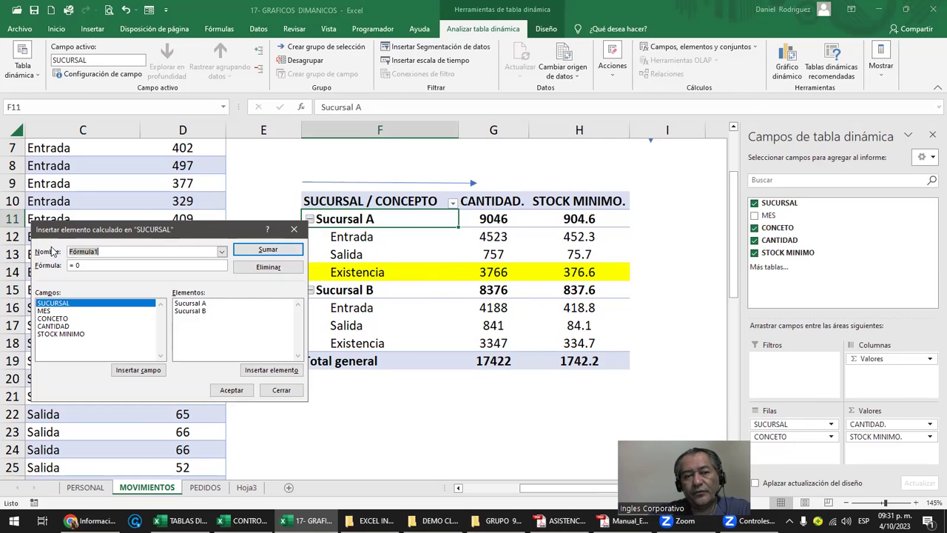
{"action": "left_click", "coordinate": [221, 252]}
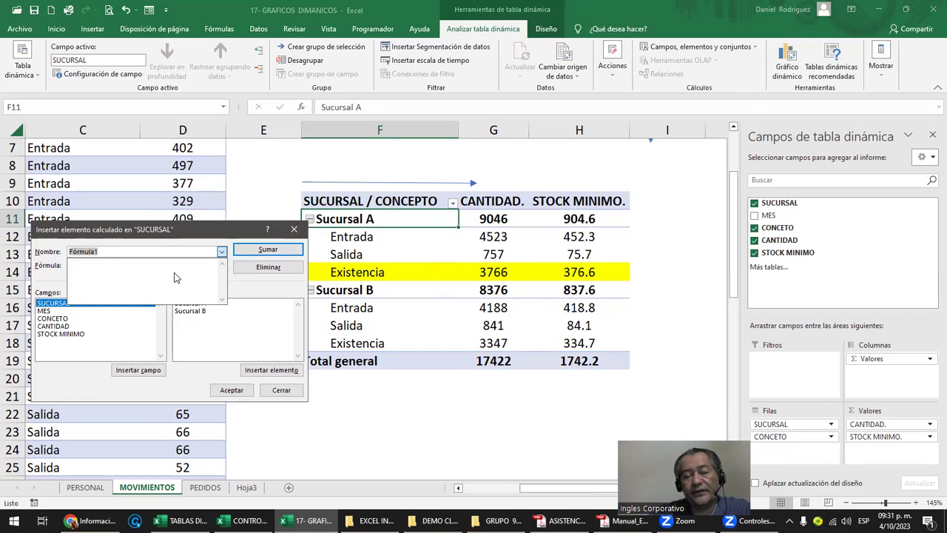
{"action": "left_click", "coordinate": [289, 236]}
{"action": "left_click", "coordinate": [294, 231]}
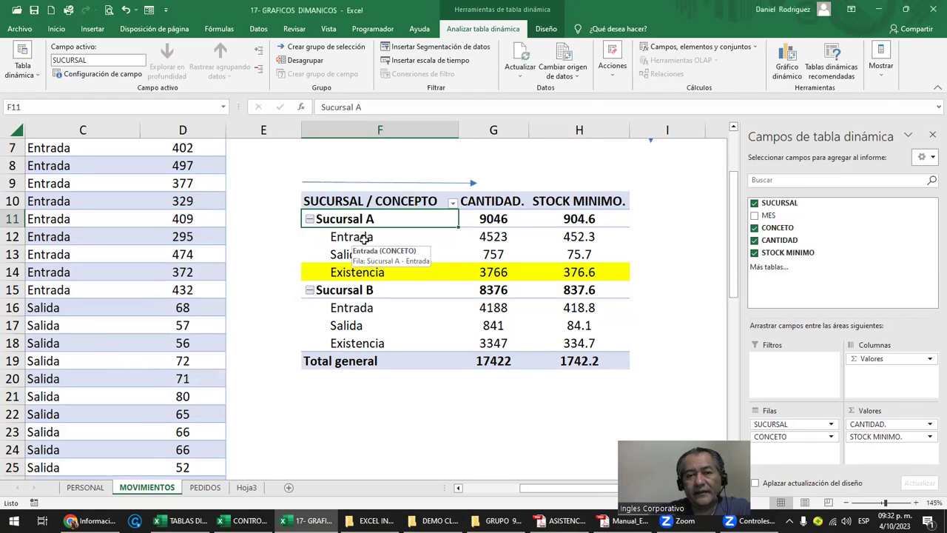
{"action": "left_click", "coordinate": [357, 238]}
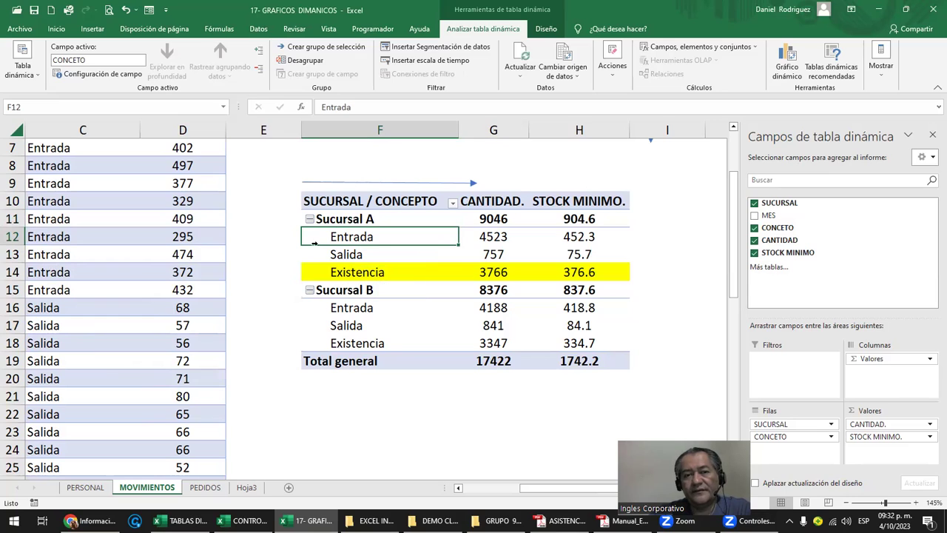
{"action": "left_click", "coordinate": [343, 219]}
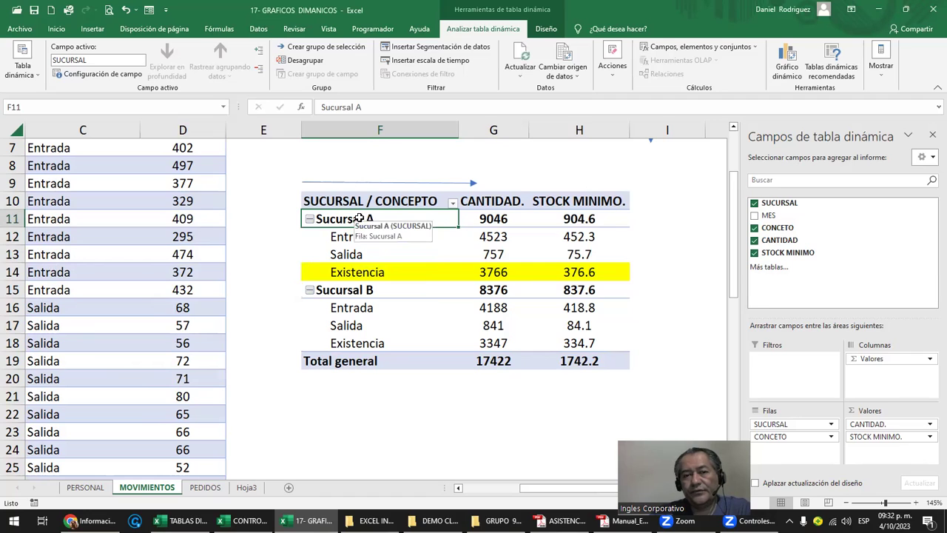
{"action": "left_click", "coordinate": [336, 242]}
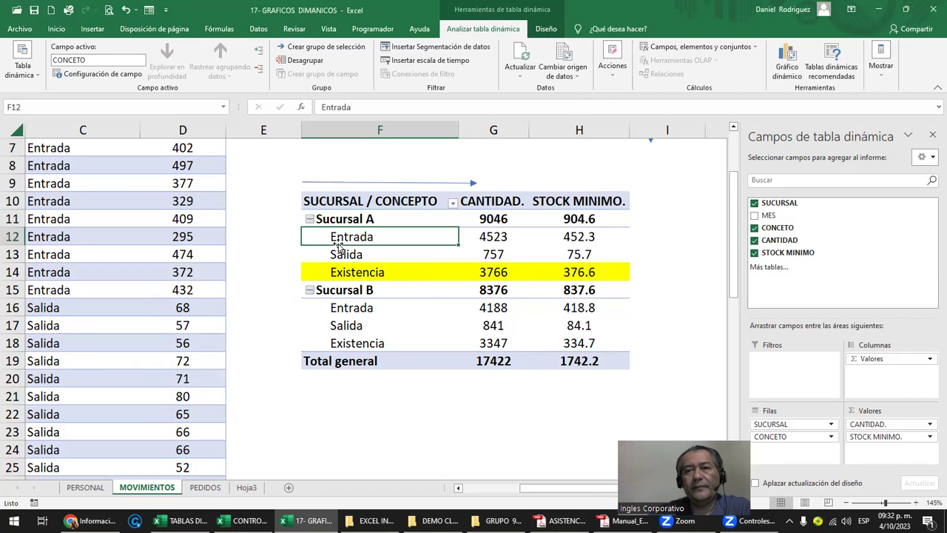
{"action": "left_click", "coordinate": [693, 47]}
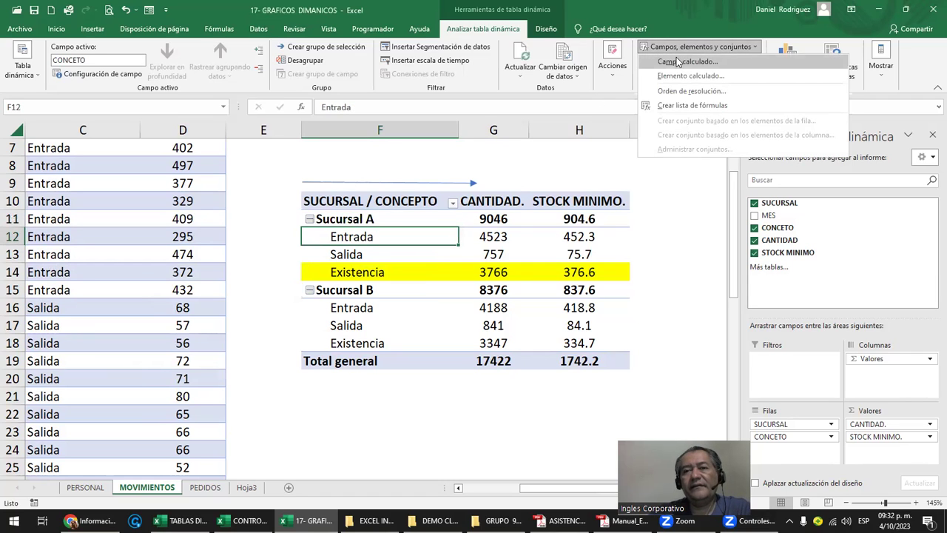
Step: Load Existencia in the CONCETO calculated item dialog, verify =Entrada -Salida, and confirm
{"action": "left_click", "coordinate": [676, 76]}
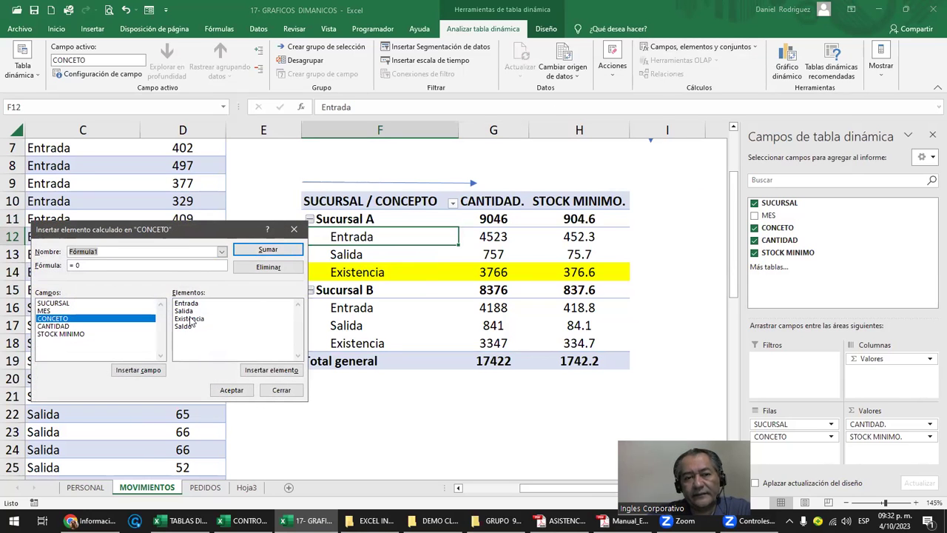
{"action": "left_click", "coordinate": [222, 253]}
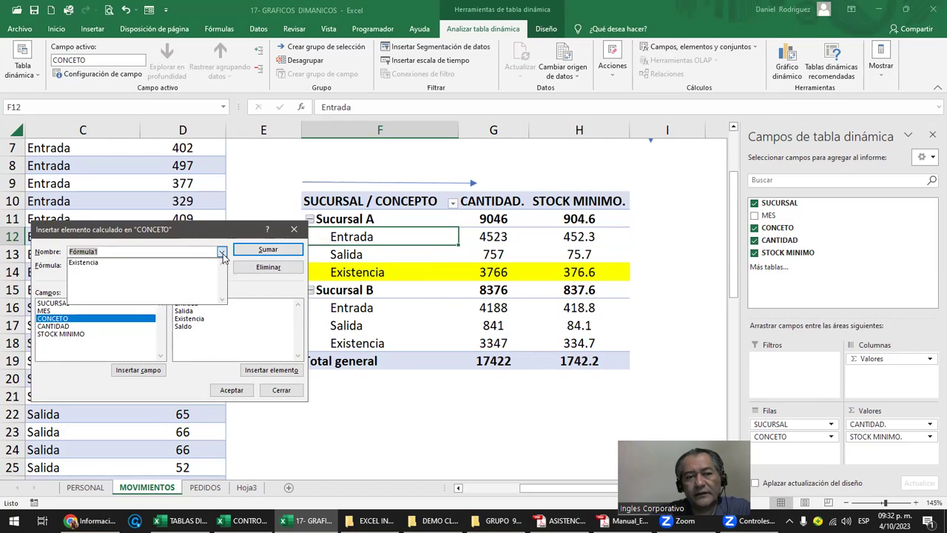
{"action": "left_click", "coordinate": [89, 263]}
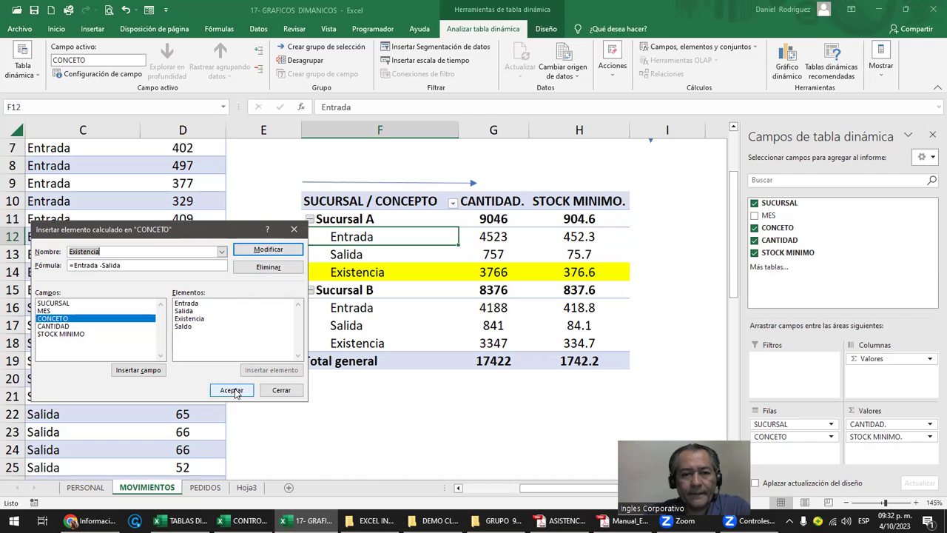
{"action": "left_click", "coordinate": [277, 390]}
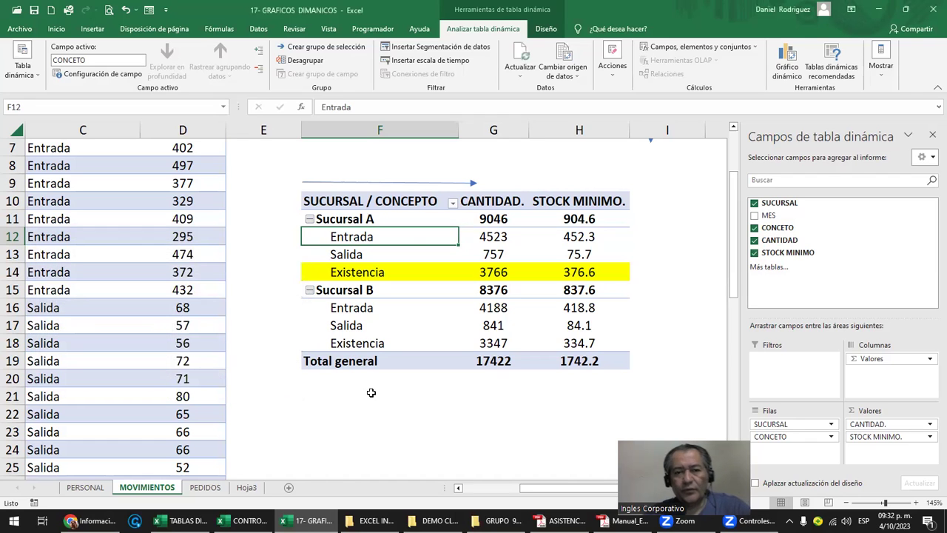
{"action": "left_click", "coordinate": [370, 392]}
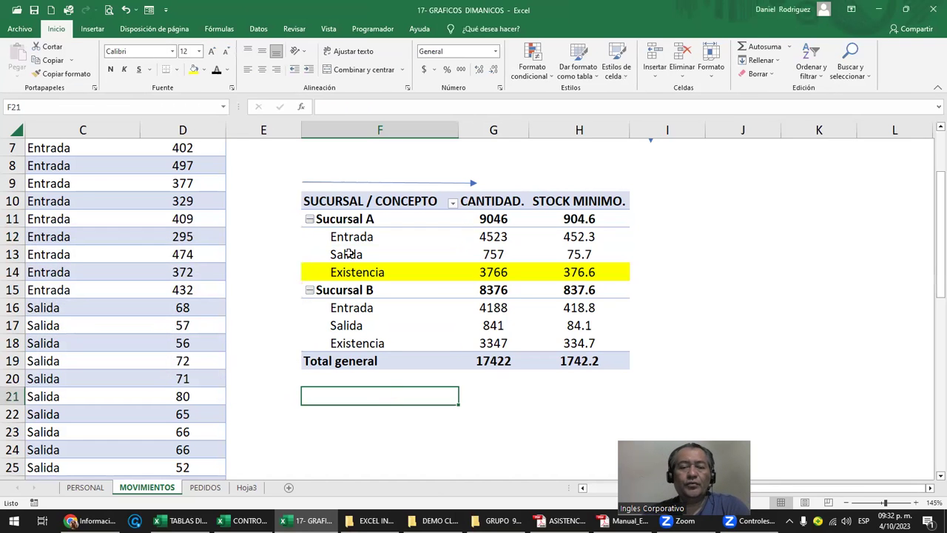
{"action": "left_click", "coordinate": [485, 272]}
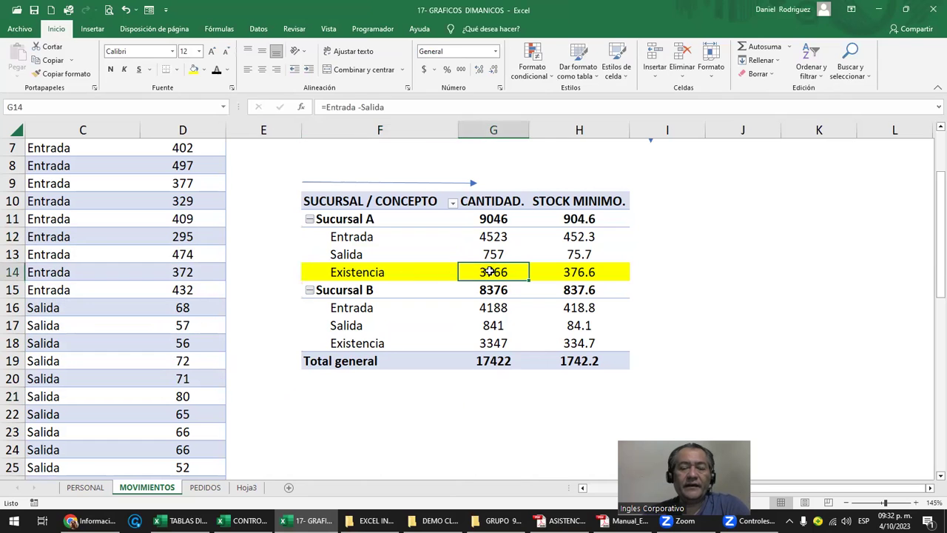
{"action": "key", "text": "Right"}
{"action": "key", "text": "Right"}
{"action": "key", "text": "Right"}
{"action": "key", "text": "Right"}
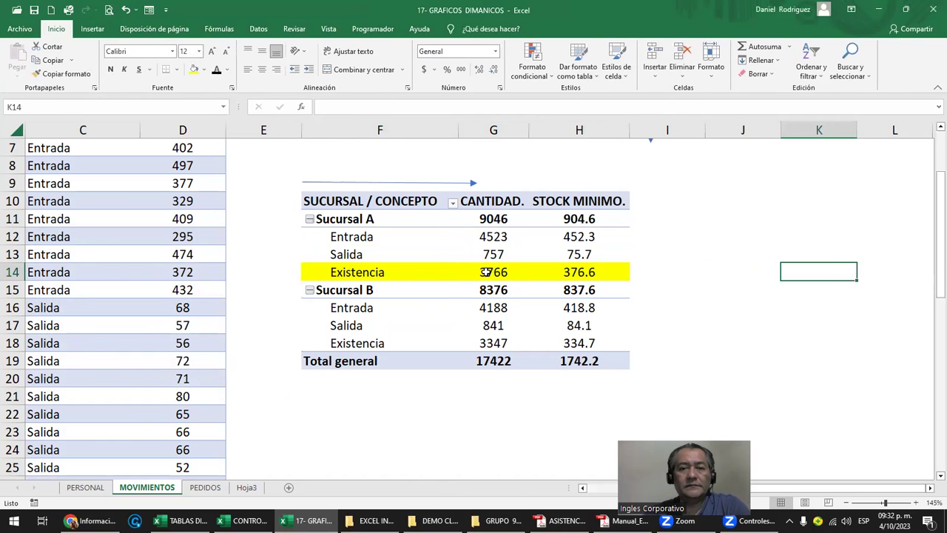
{"action": "key", "text": "Right"}
{"action": "key", "text": "Right"}
{"action": "key", "text": "Right"}
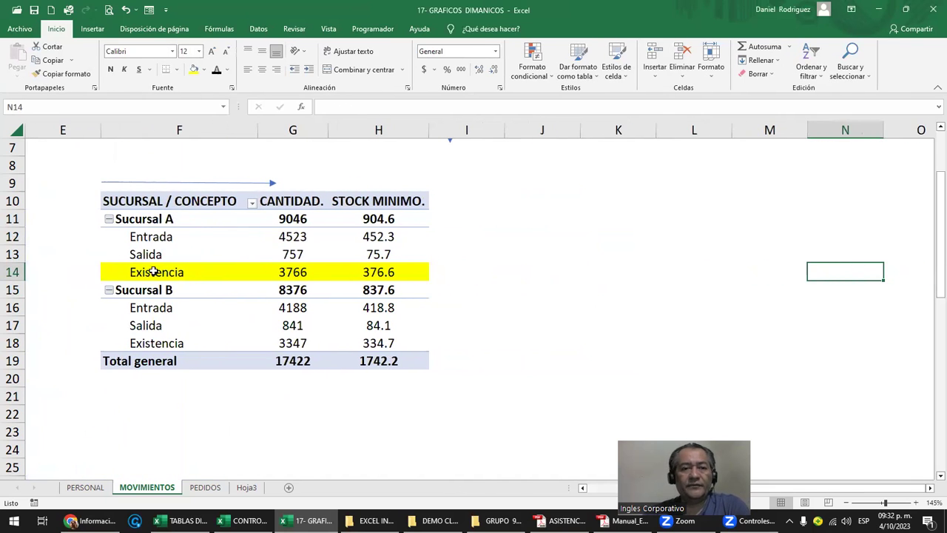
{"action": "scroll", "coordinate": [371, 278], "scroll_direction": "up", "scroll_amount": 1}
{"action": "scroll", "coordinate": [373, 275], "scroll_direction": "up", "scroll_amount": 1}
{"action": "scroll", "coordinate": [373, 276], "scroll_direction": "up", "scroll_amount": 1}
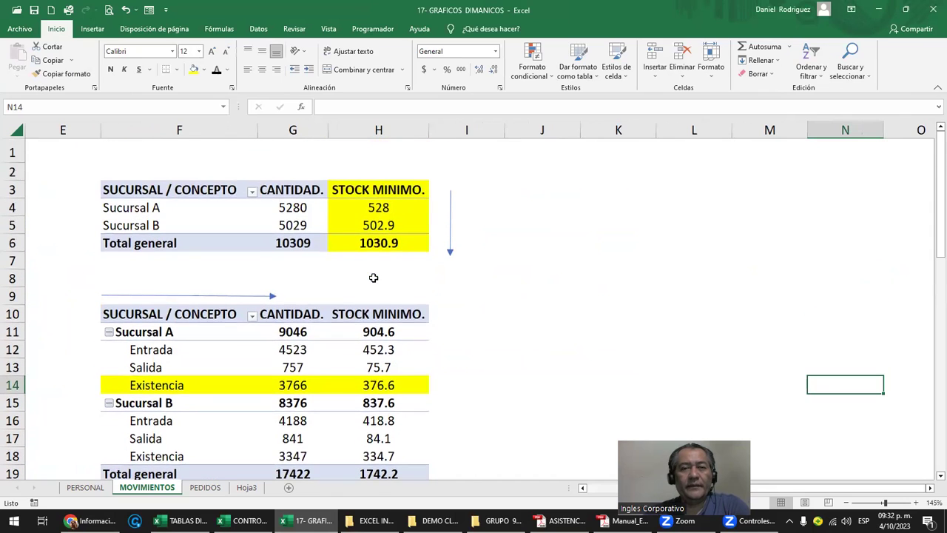
{"action": "left_click_drag", "start_coordinate": [386, 188], "coordinate": [378, 242]}
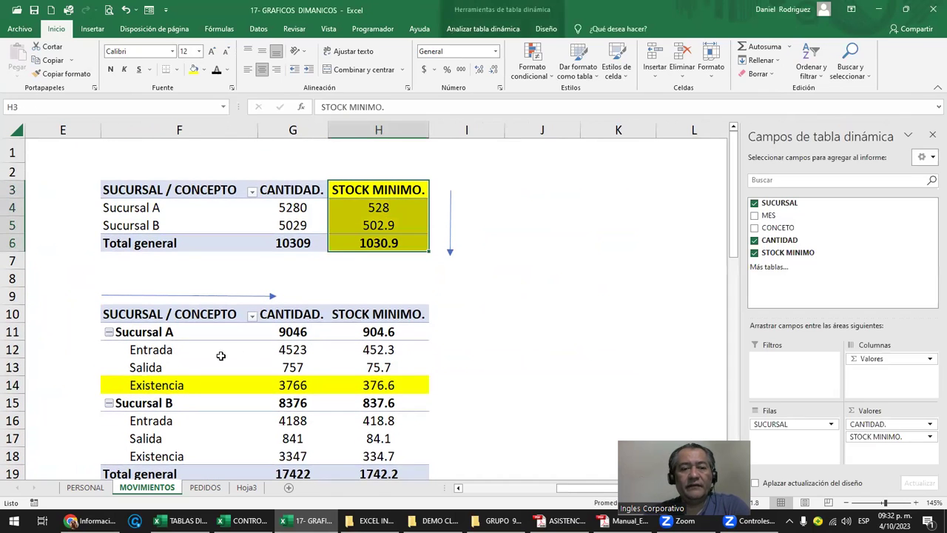
{"action": "left_click_drag", "start_coordinate": [159, 388], "coordinate": [384, 389]}
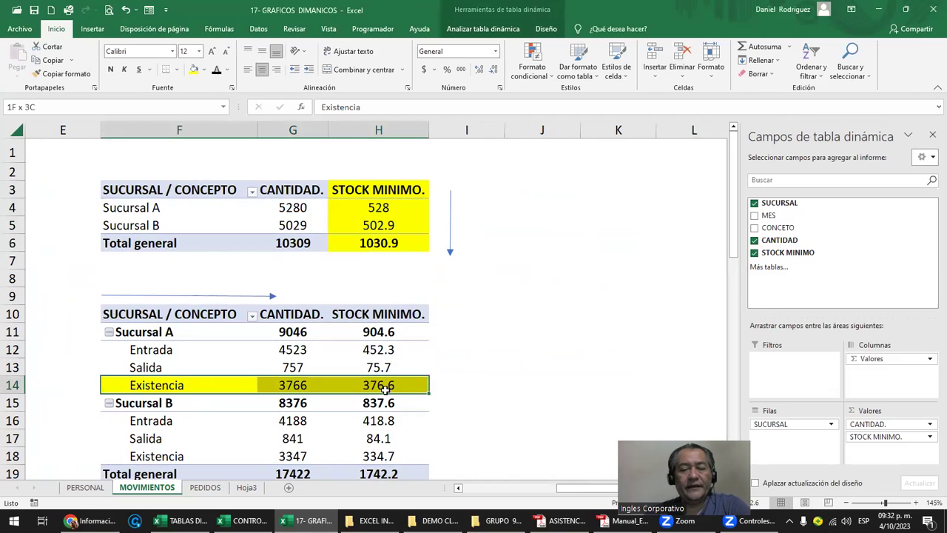
{"action": "left_click", "coordinate": [481, 354]}
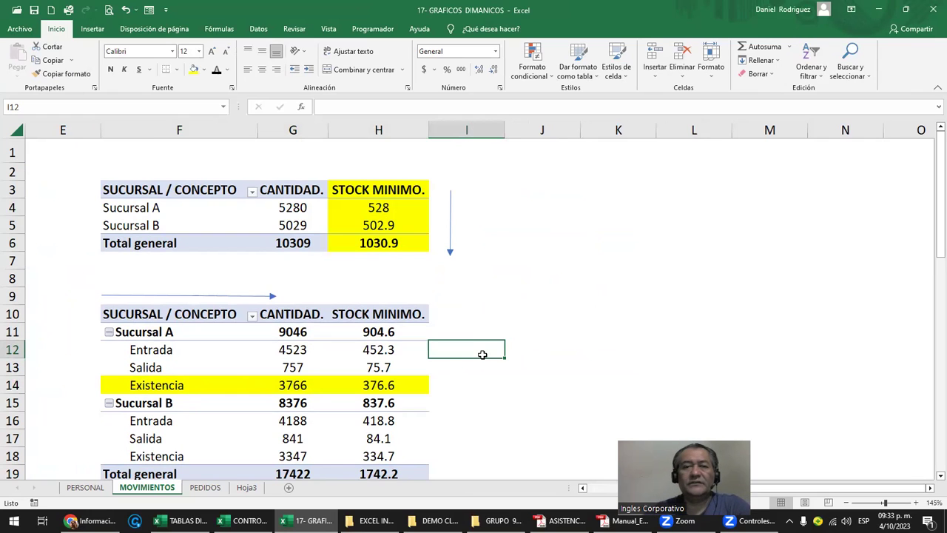
{"action": "left_click", "coordinate": [400, 132]}
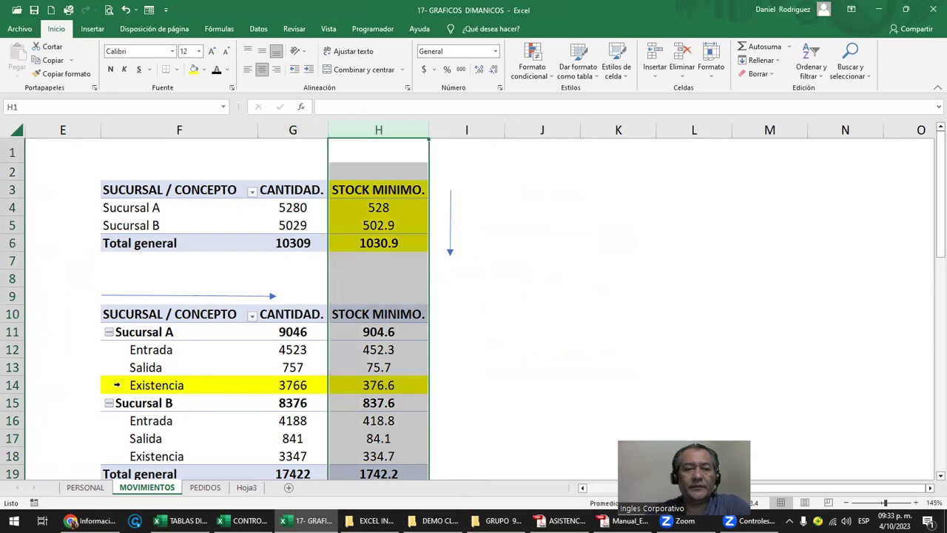
{"action": "left_click_drag", "start_coordinate": [139, 379], "coordinate": [377, 385]}
{"action": "left_click", "coordinate": [503, 365]}
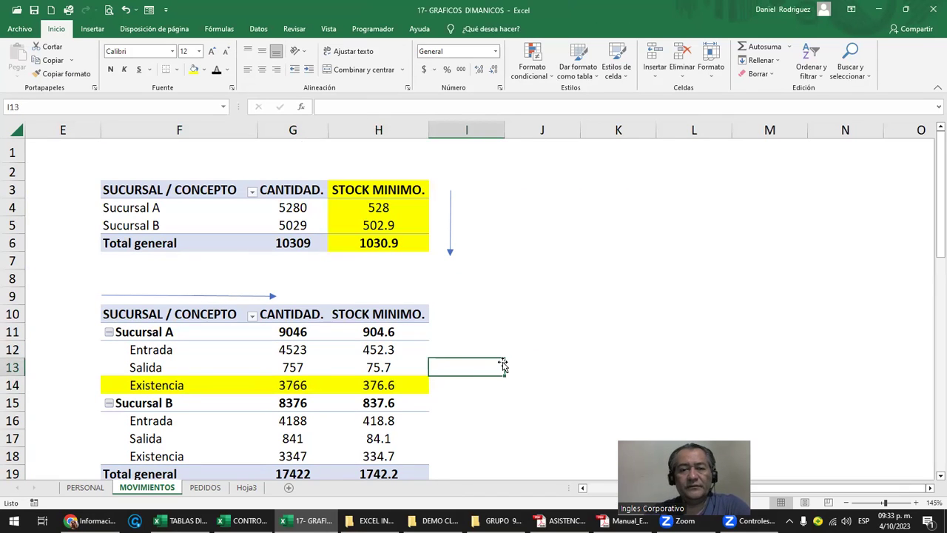
{"action": "scroll", "coordinate": [503, 365], "scroll_direction": "down", "scroll_amount": 1}
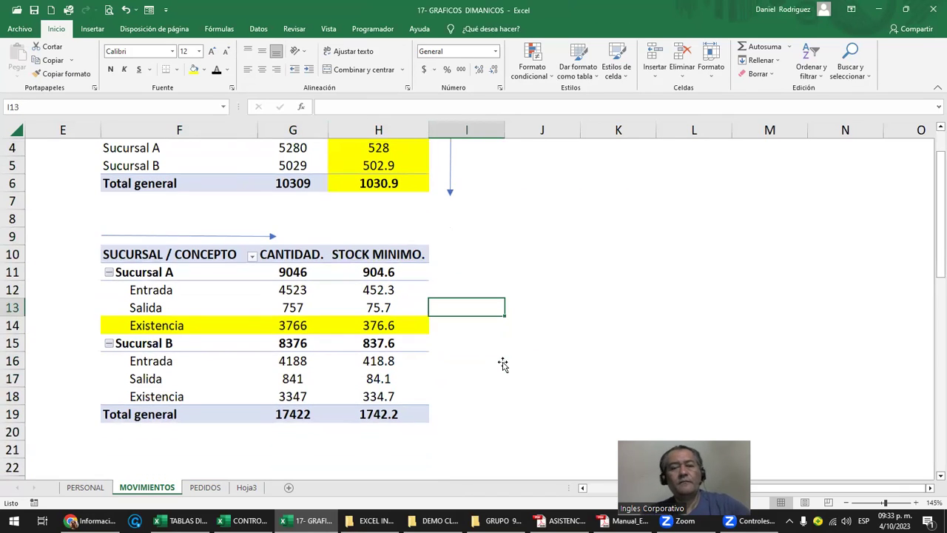
{"action": "scroll", "coordinate": [502, 364], "scroll_direction": "up", "scroll_amount": 1}
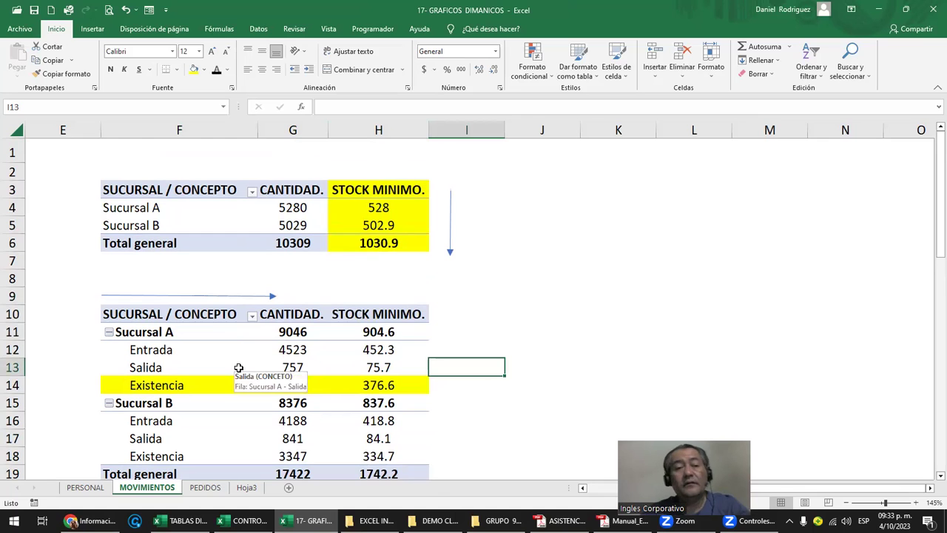
{"action": "left_click", "coordinate": [43, 297]}
{"action": "key", "text": "Left"}
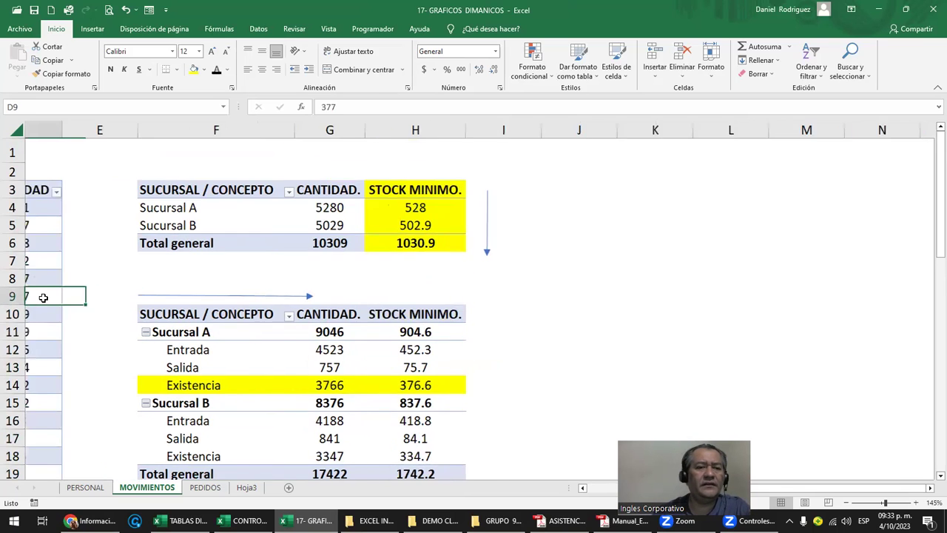
{"action": "key", "text": "Left"}
{"action": "key", "text": "Left"}
{"action": "key", "text": "Right"}
{"action": "key", "text": "Right"}
{"action": "key", "text": "Right"}
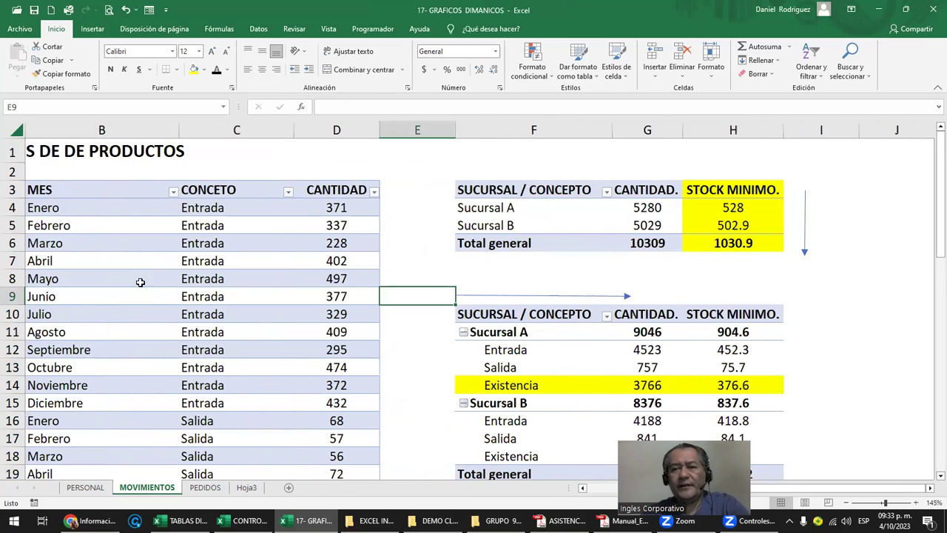
{"action": "left_click", "coordinate": [826, 275]}
{"action": "scroll", "coordinate": [810, 273], "scroll_direction": "down", "scroll_amount": 2}
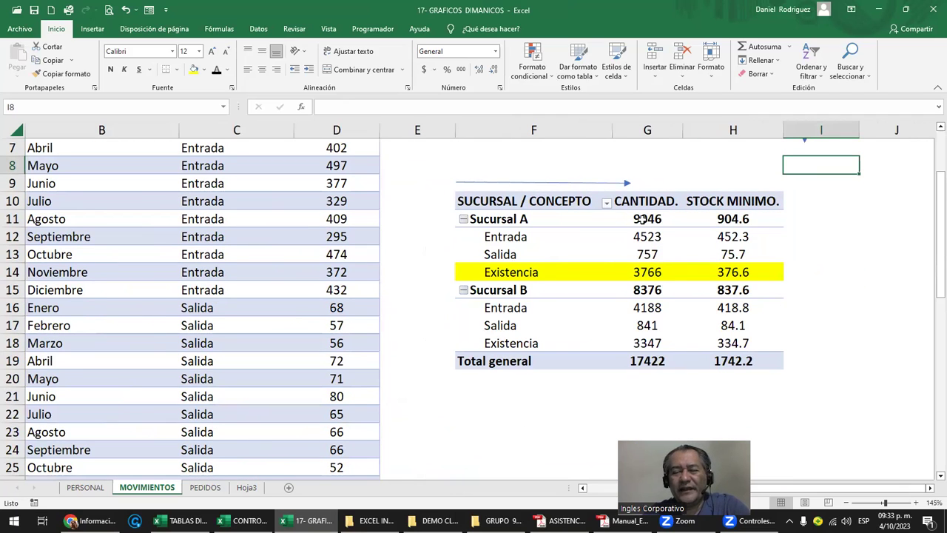
{"action": "scroll", "coordinate": [712, 314], "scroll_direction": "up", "scroll_amount": 2}
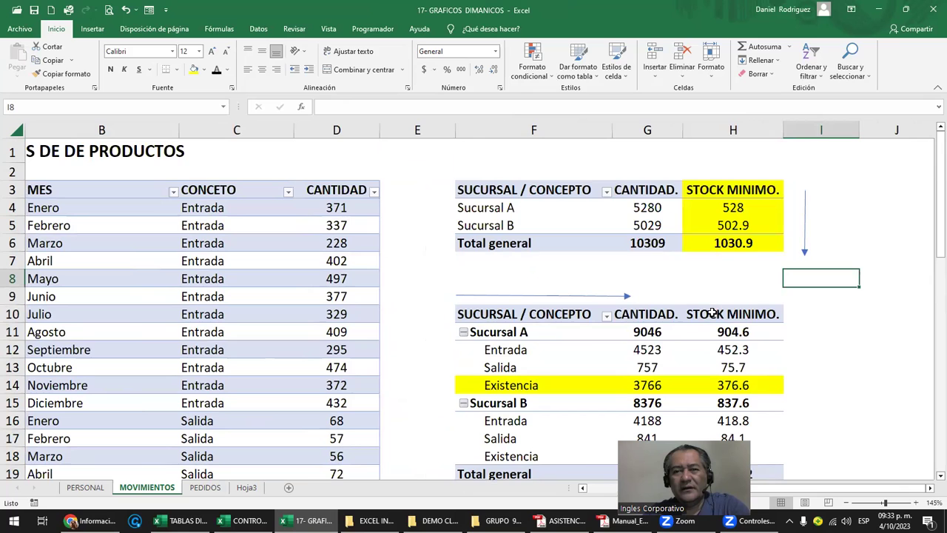
{"action": "left_click", "coordinate": [647, 209]}
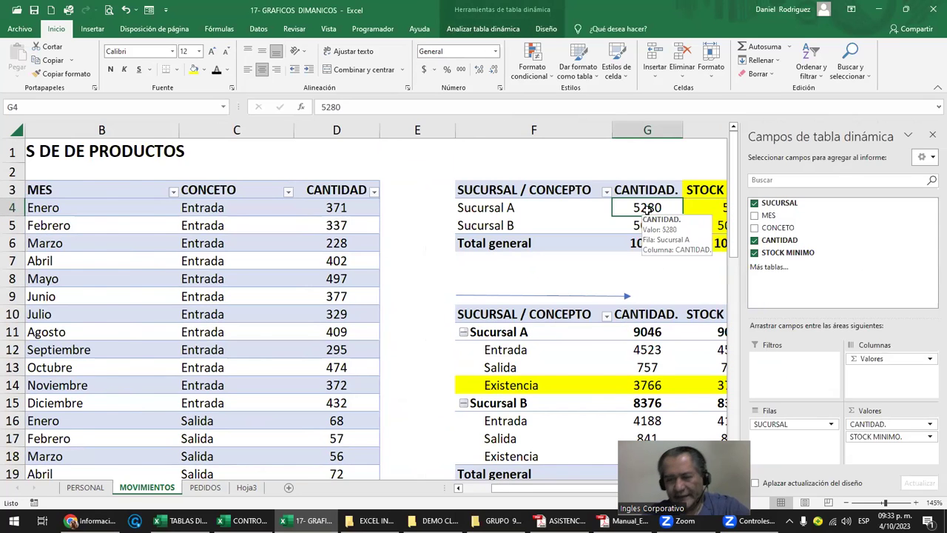
{"action": "key", "text": "Right"}
{"action": "key", "text": "Right"}
{"action": "key", "text": "Right"}
{"action": "key", "text": "Right"}
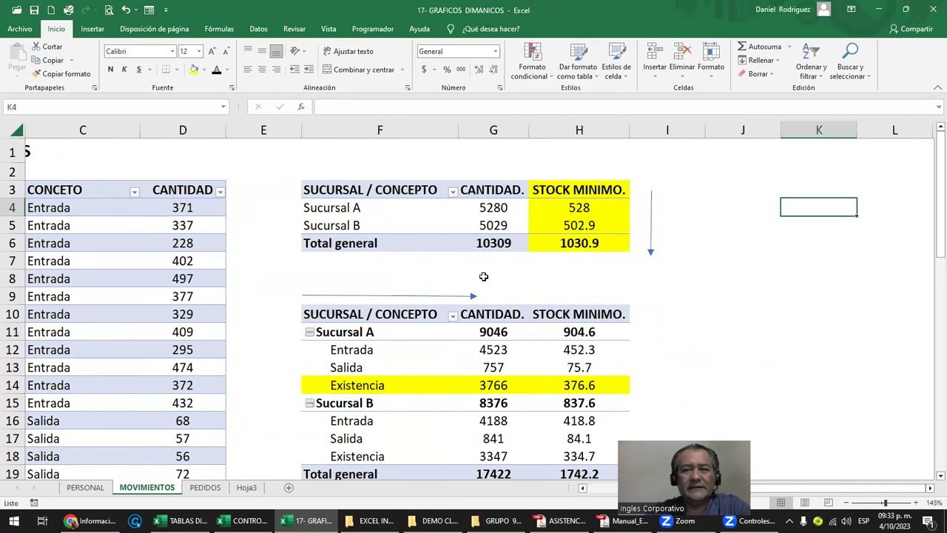
{"action": "left_click", "coordinate": [487, 211]}
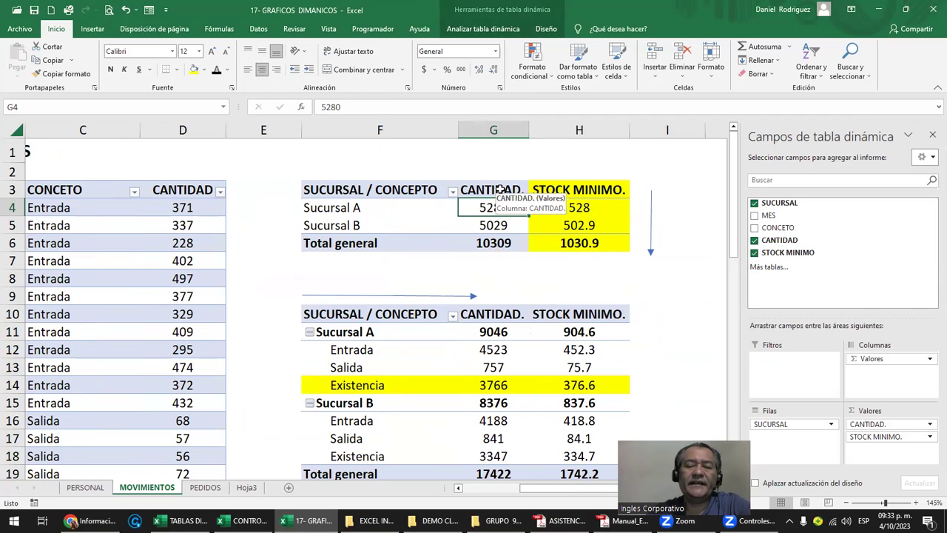
Step: Inspect the CANTIDAD and STOCK MINIMO value field settings, closing both unchanged
{"action": "double_click", "coordinate": [500, 190]}
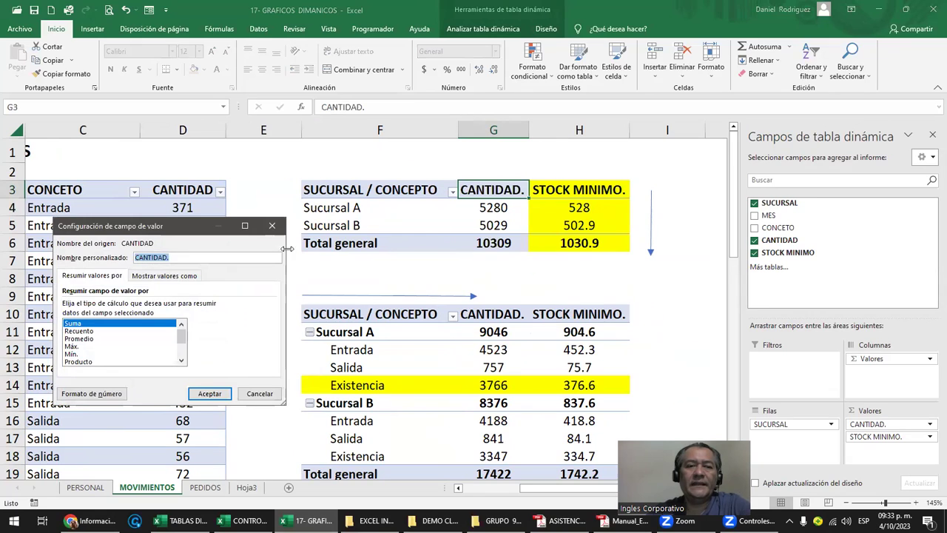
{"action": "left_click_drag", "start_coordinate": [179, 228], "coordinate": [196, 163]}
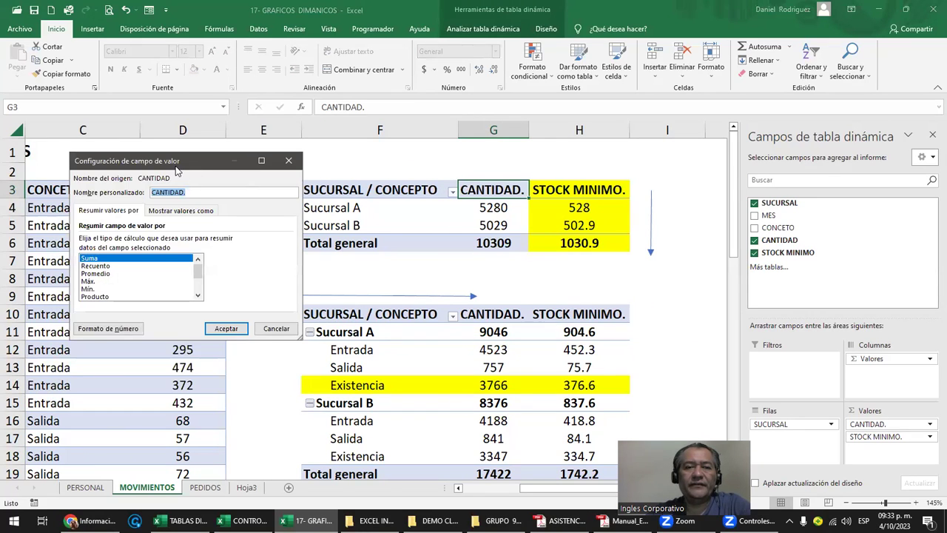
{"action": "left_click", "coordinate": [289, 161]}
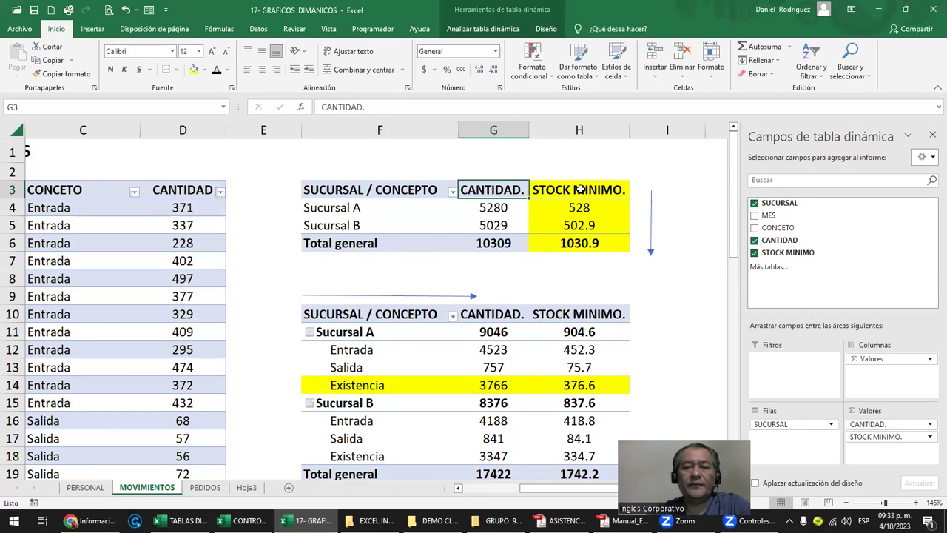
{"action": "double_click", "coordinate": [581, 189]}
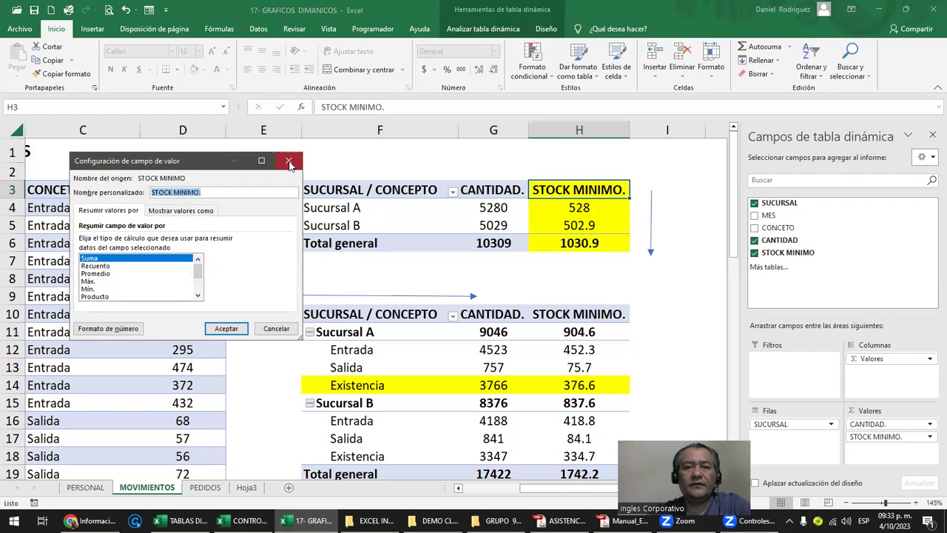
{"action": "left_click", "coordinate": [288, 161]}
Step: Select the text of the SUCURSAL / CONCEPTO header cell, then finish editing
{"action": "left_click", "coordinate": [333, 189]}
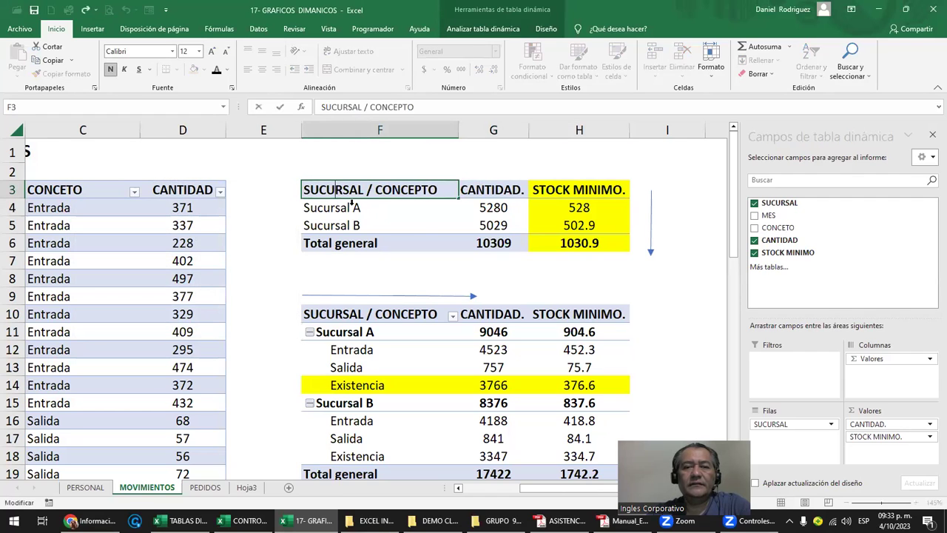
{"action": "left_click_drag", "start_coordinate": [305, 189], "coordinate": [443, 190]}
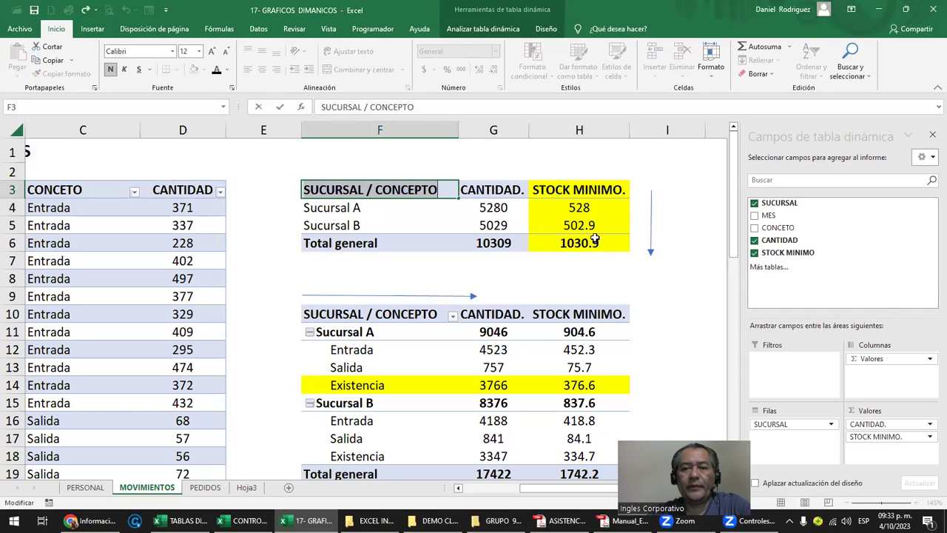
{"action": "left_click", "coordinate": [644, 307]}
Step: Open Value Field Settings for STOCK MINIMO from the Values area
{"action": "left_click", "coordinate": [555, 212]}
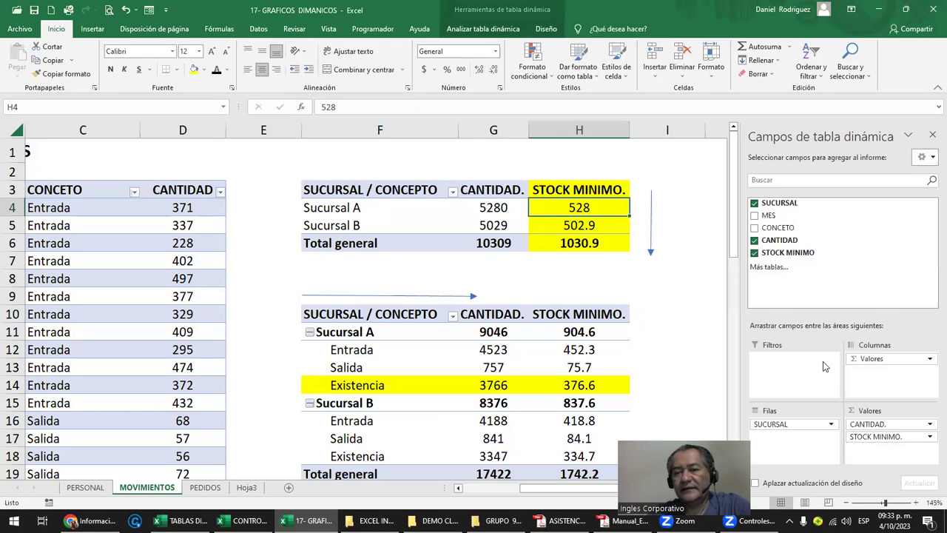
{"action": "left_click", "coordinate": [904, 438]}
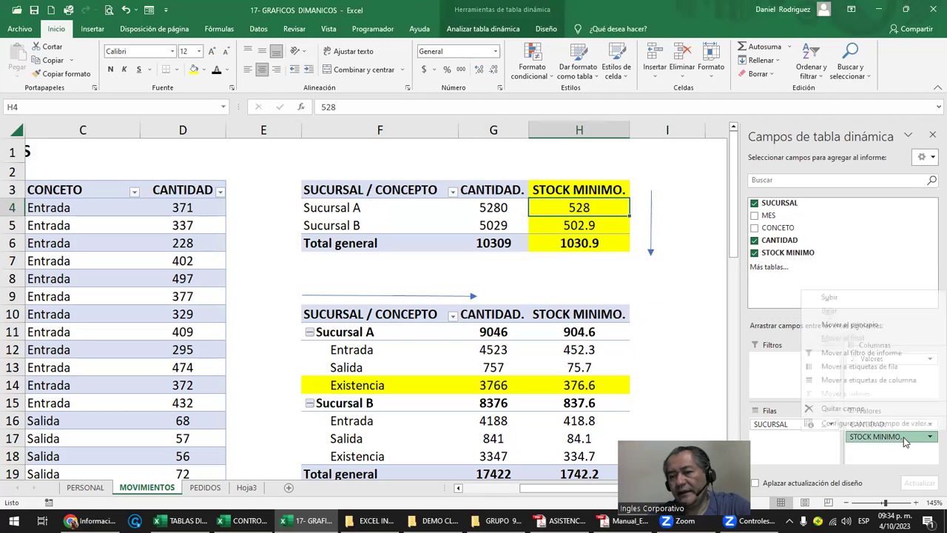
{"action": "left_click", "coordinate": [860, 427]}
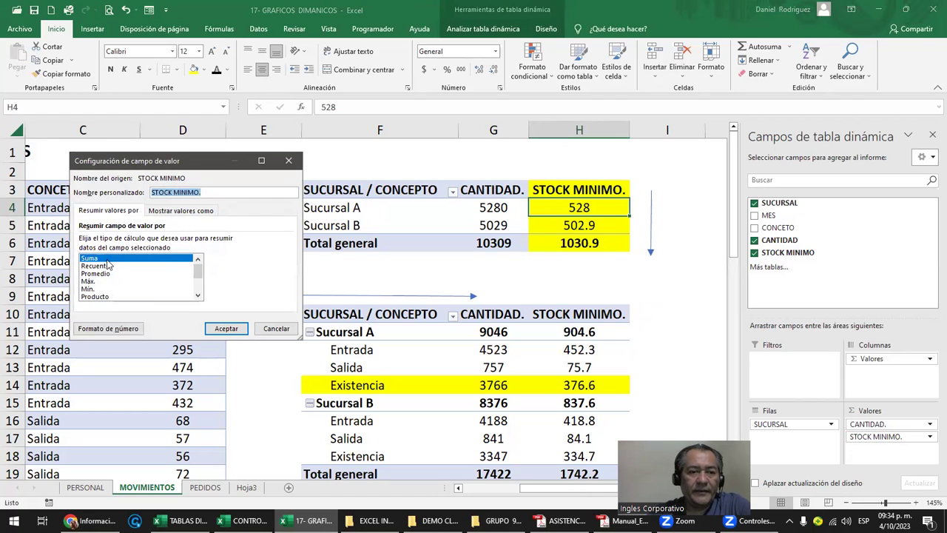
Step: Preview Currency, Accounting and several Date formats for the STOCK MINIMO values
{"action": "left_click", "coordinate": [108, 328]}
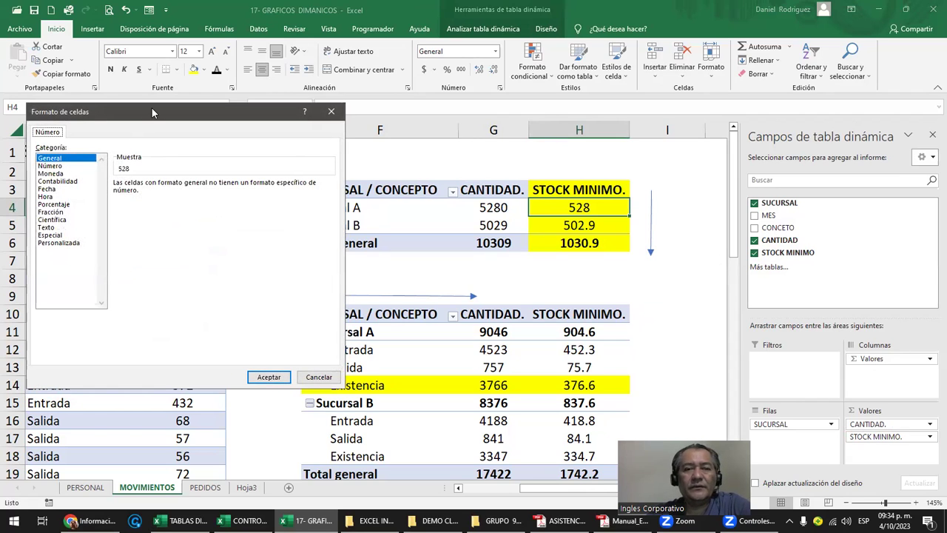
{"action": "left_click_drag", "start_coordinate": [151, 112], "coordinate": [309, 147]}
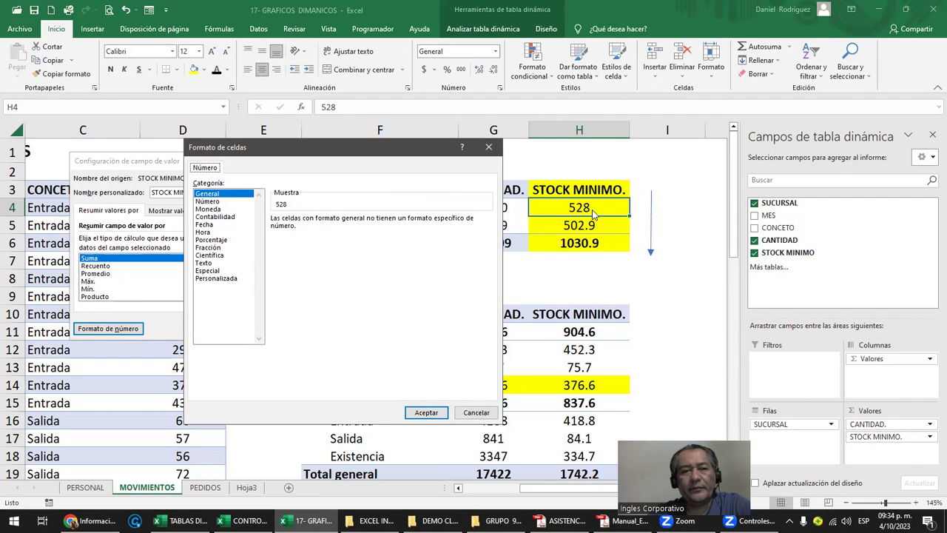
{"action": "left_click", "coordinate": [209, 209]}
{"action": "left_click", "coordinate": [227, 216]}
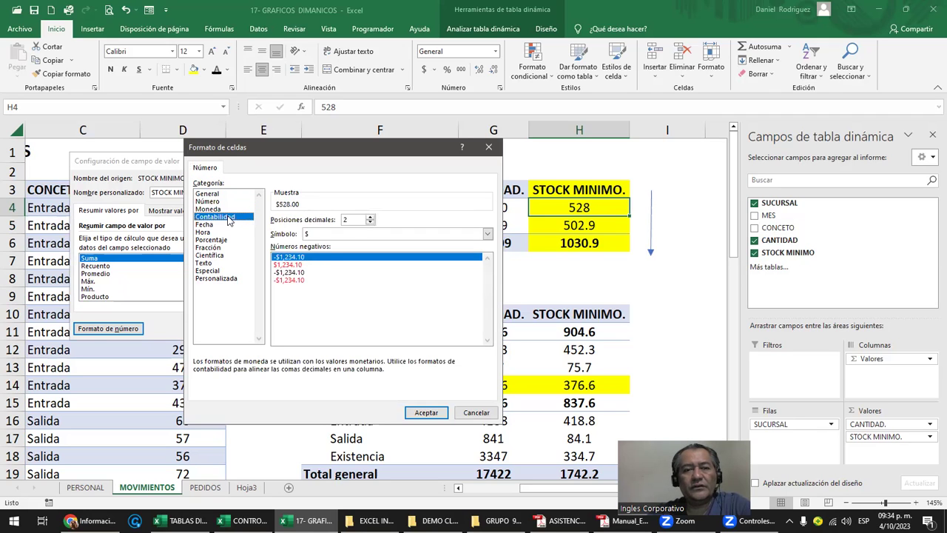
{"action": "left_click", "coordinate": [220, 209]}
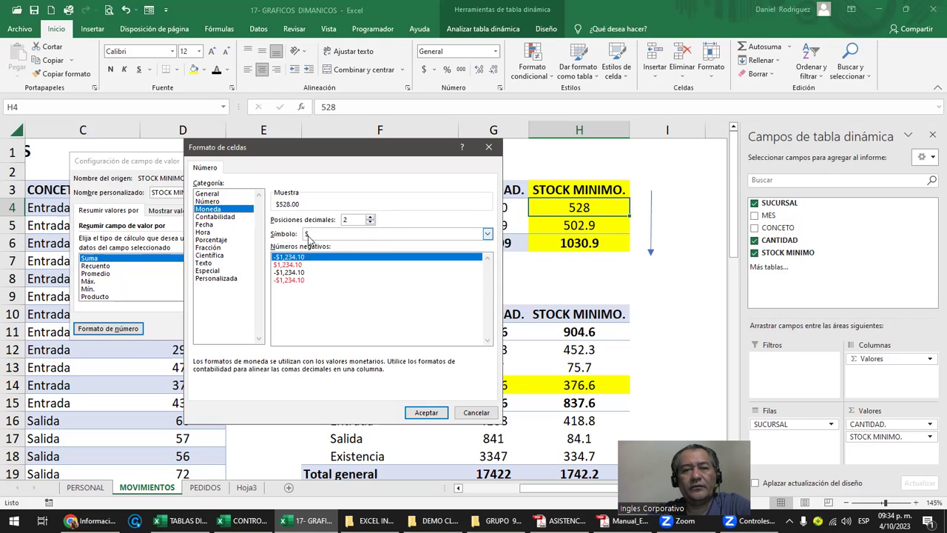
{"action": "left_click", "coordinate": [219, 217]}
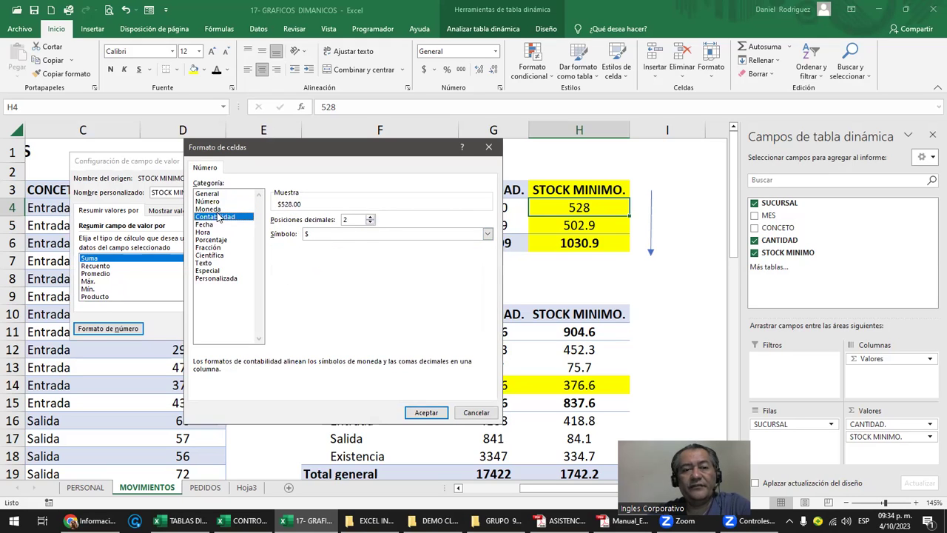
{"action": "left_click", "coordinate": [211, 225]}
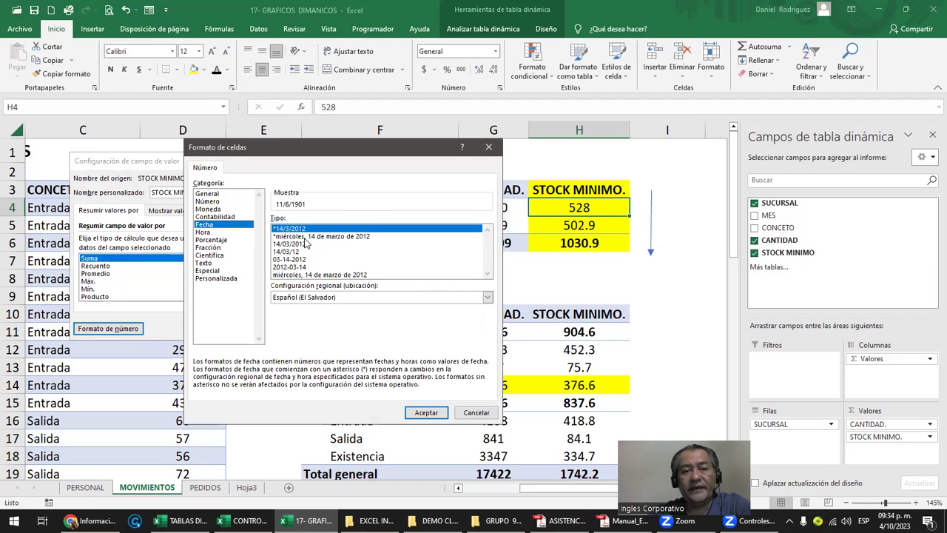
{"action": "left_click", "coordinate": [303, 236]}
{"action": "left_click", "coordinate": [305, 251]}
{"action": "left_click", "coordinate": [308, 267]}
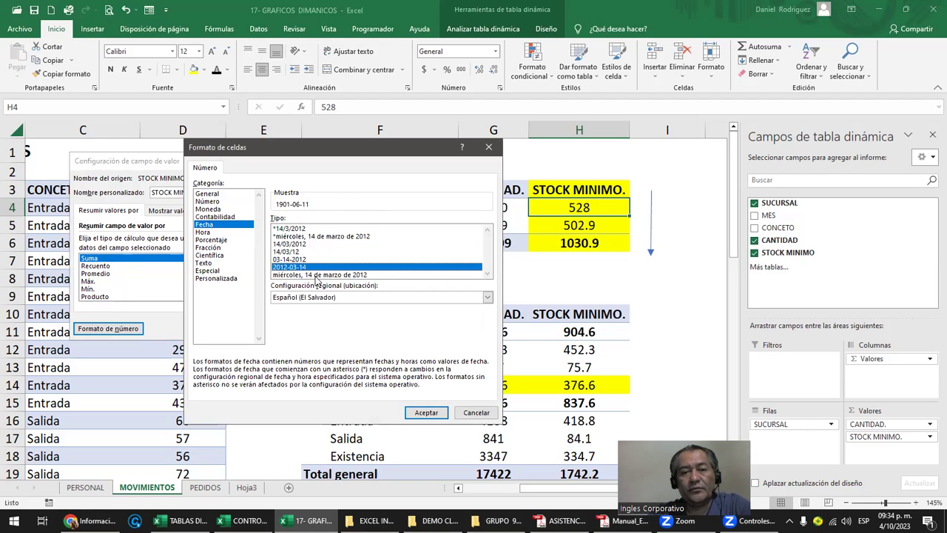
{"action": "left_click", "coordinate": [318, 275]}
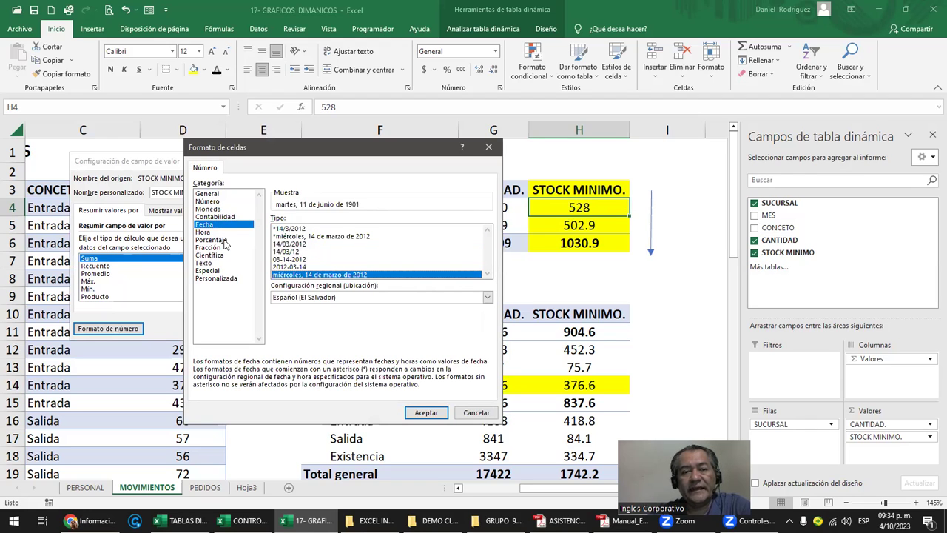
Step: Apply the Number format with 4 decimal places to STOCK MINIMO
{"action": "left_click", "coordinate": [213, 203]}
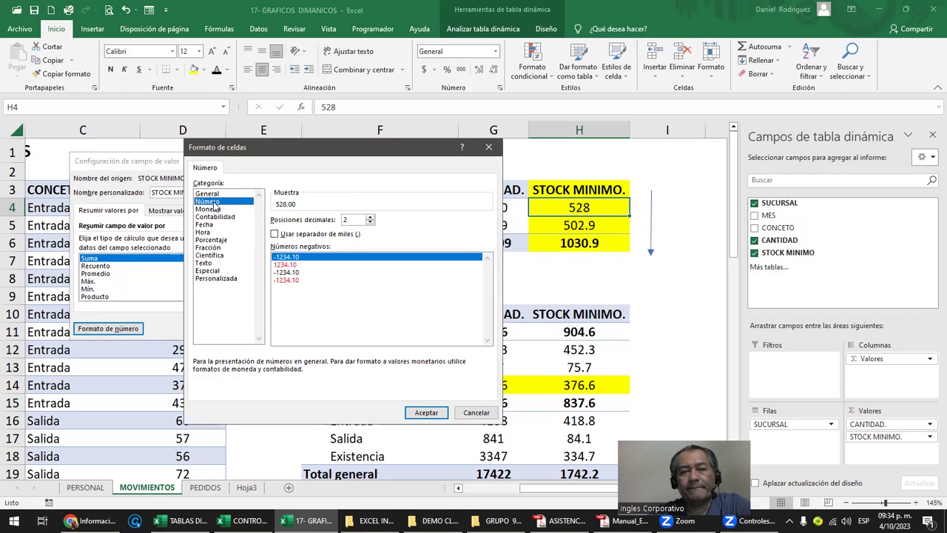
{"action": "left_click", "coordinate": [215, 210]}
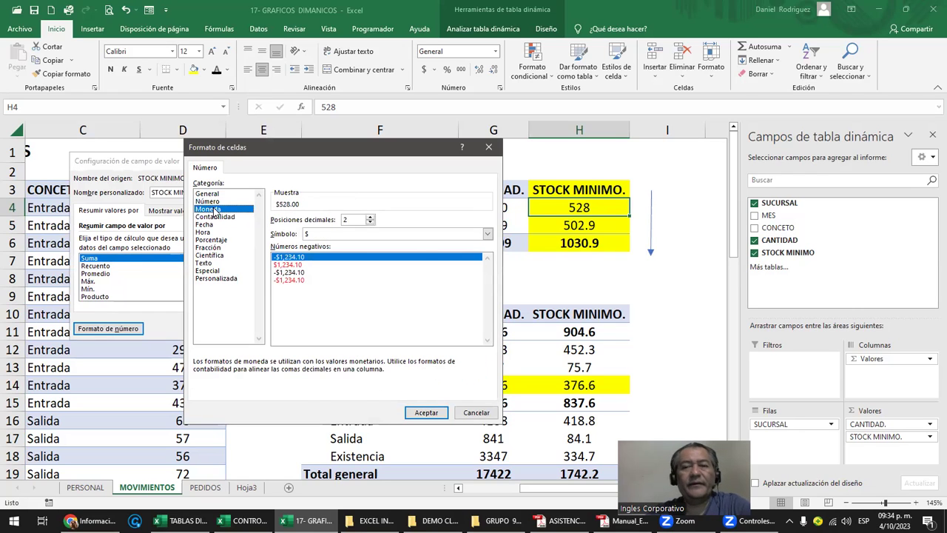
{"action": "left_click", "coordinate": [214, 202]}
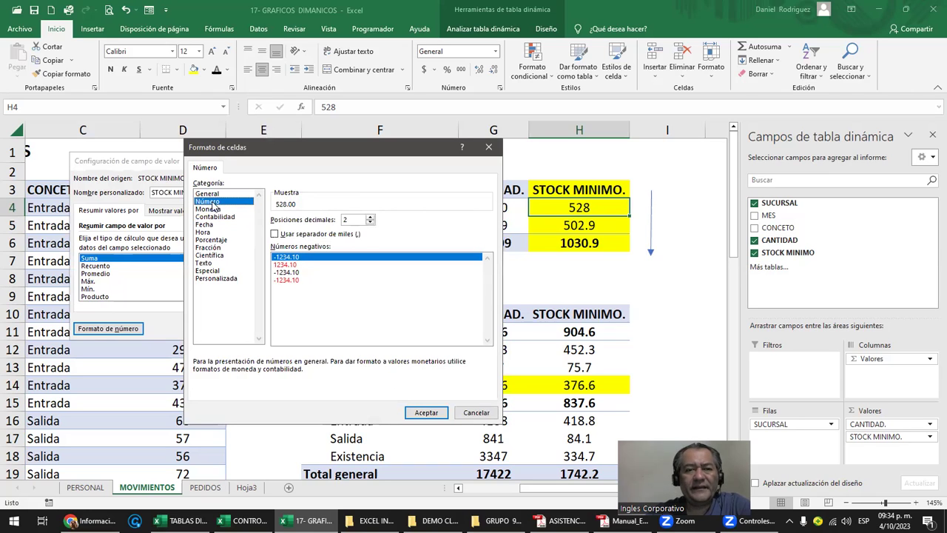
{"action": "left_click", "coordinate": [371, 217]}
{"action": "left_click", "coordinate": [371, 217]}
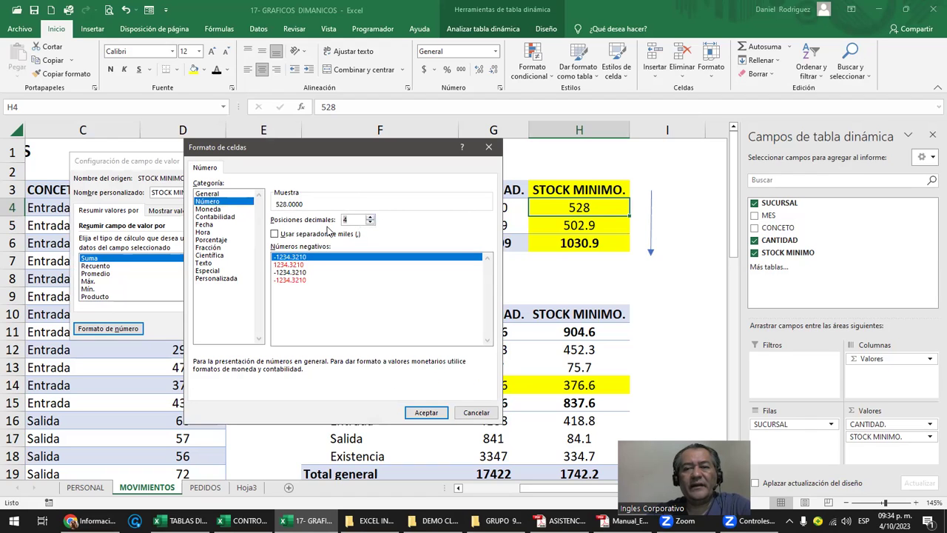
{"action": "left_click", "coordinate": [427, 414]}
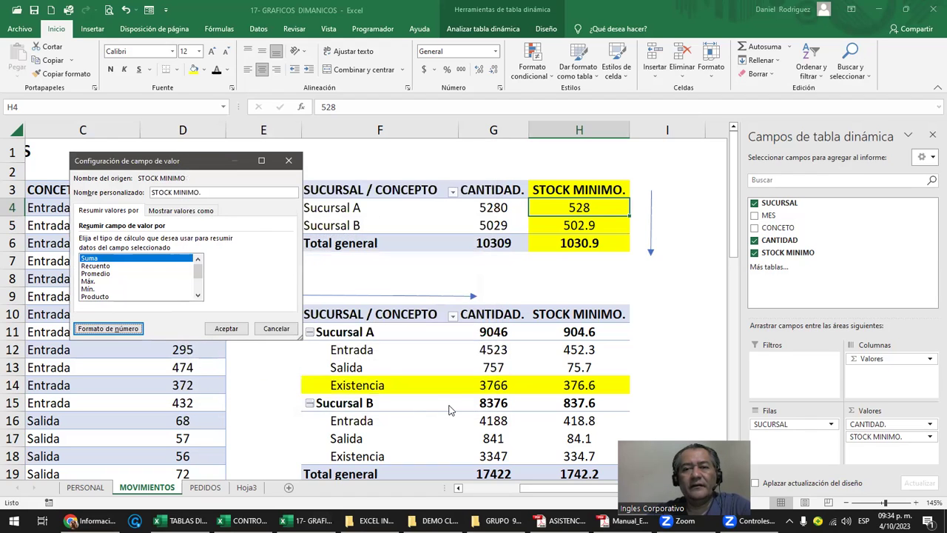
{"action": "left_click", "coordinate": [227, 329]}
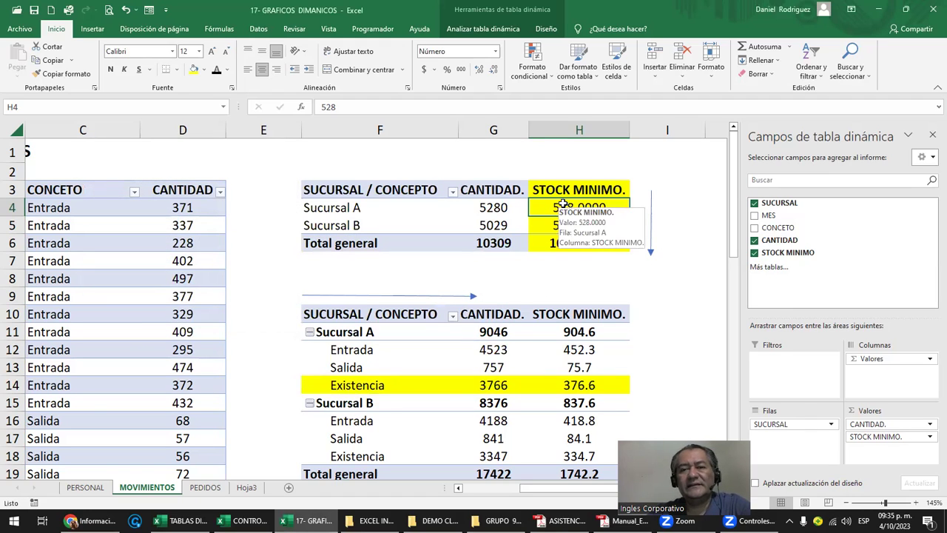
{"action": "left_click_drag", "start_coordinate": [562, 207], "coordinate": [566, 243]}
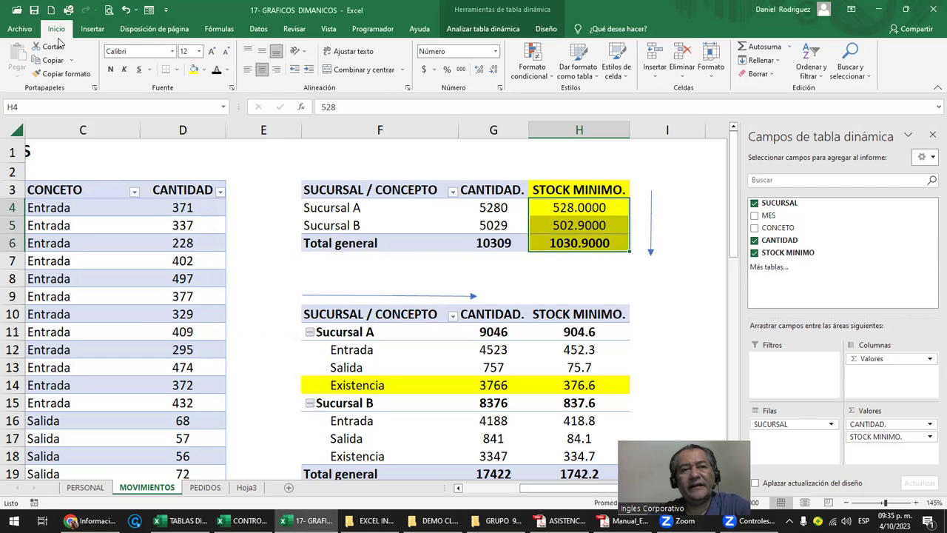
{"action": "left_click", "coordinate": [495, 52]}
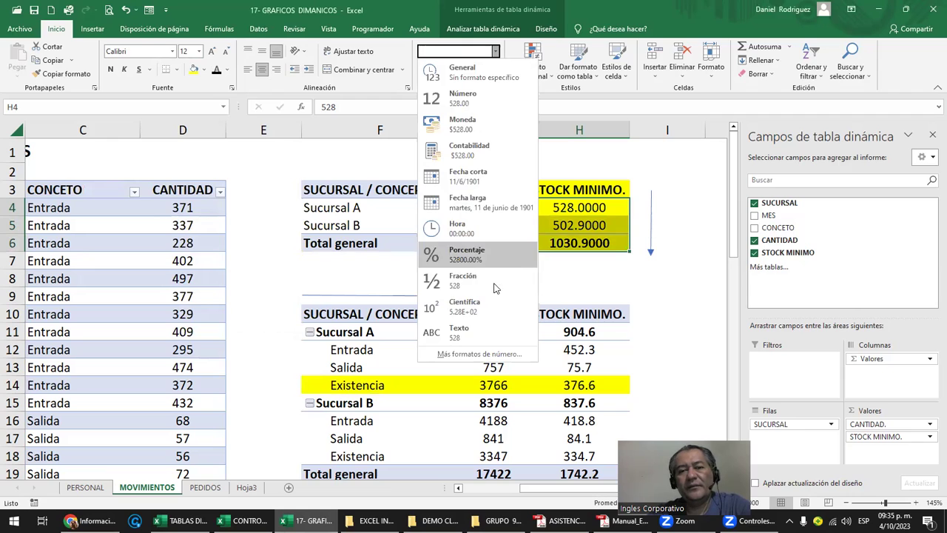
{"action": "left_click", "coordinate": [458, 356]}
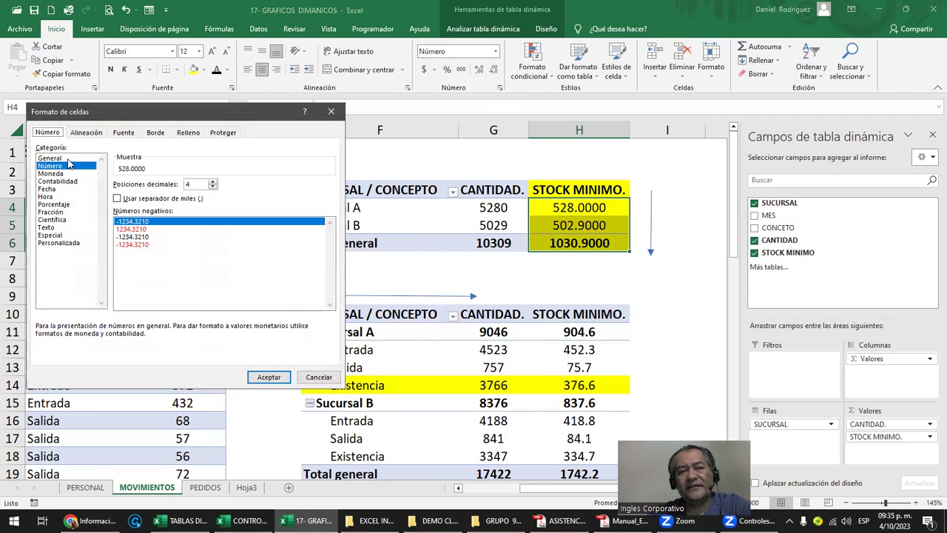
{"action": "left_click", "coordinate": [331, 111]}
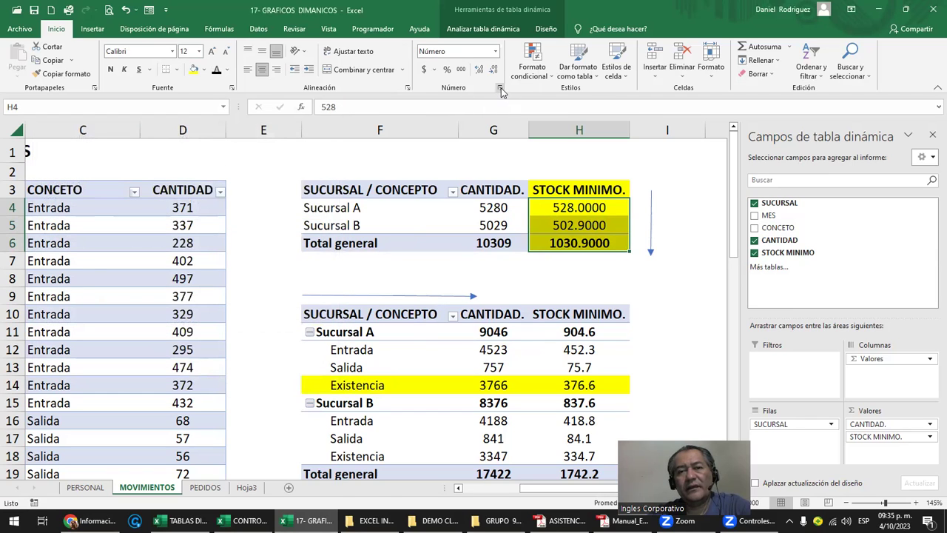
{"action": "left_click", "coordinate": [500, 88]}
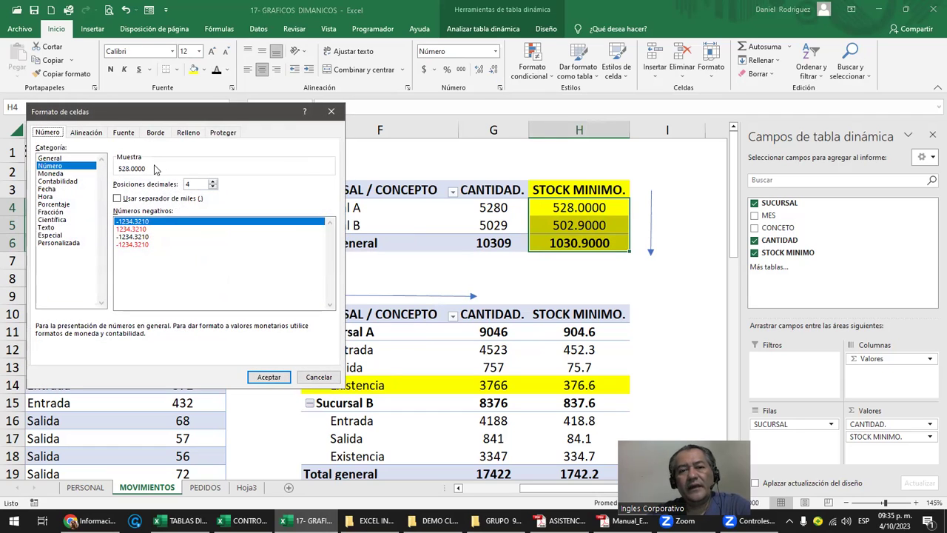
{"action": "left_click", "coordinate": [331, 111]}
{"action": "left_click", "coordinate": [494, 207]}
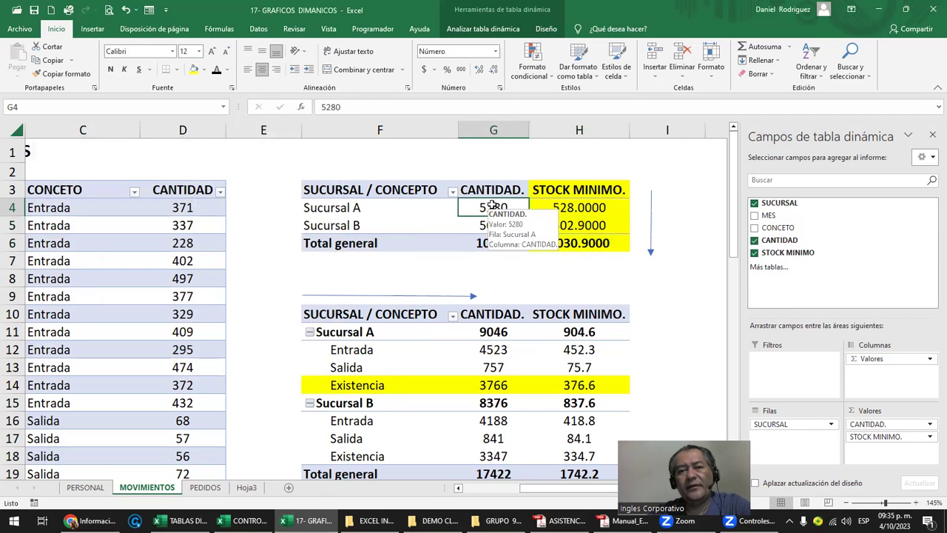
Step: Give CANTIDAD. the Número format with 4 decimals, showing 5280.0000 and 5029.0000
{"action": "left_click", "coordinate": [911, 424]}
{"action": "left_click", "coordinate": [858, 413]}
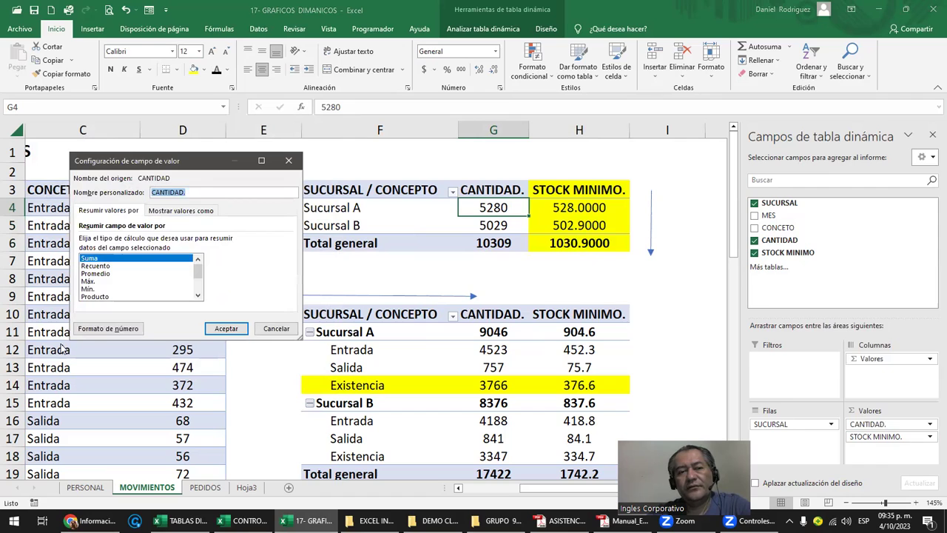
{"action": "left_click", "coordinate": [89, 332]}
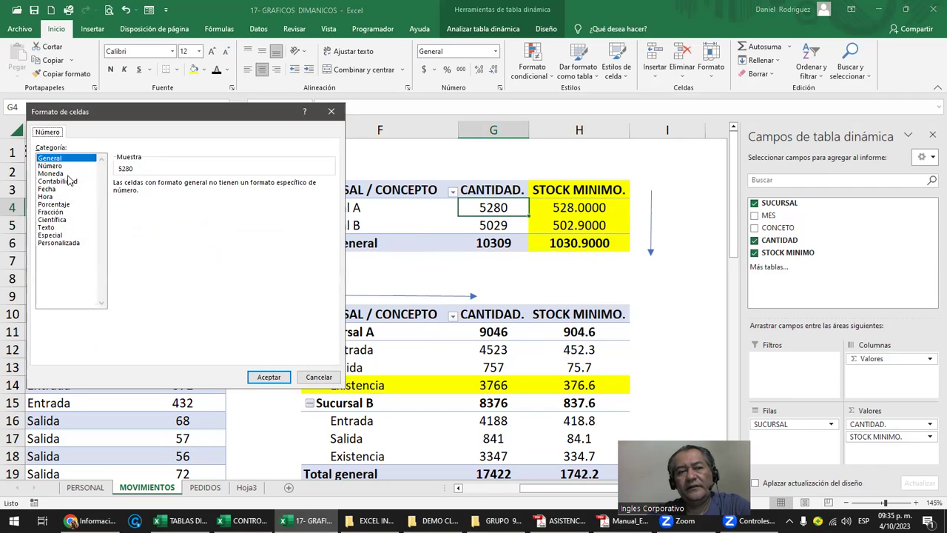
{"action": "left_click", "coordinate": [59, 167]}
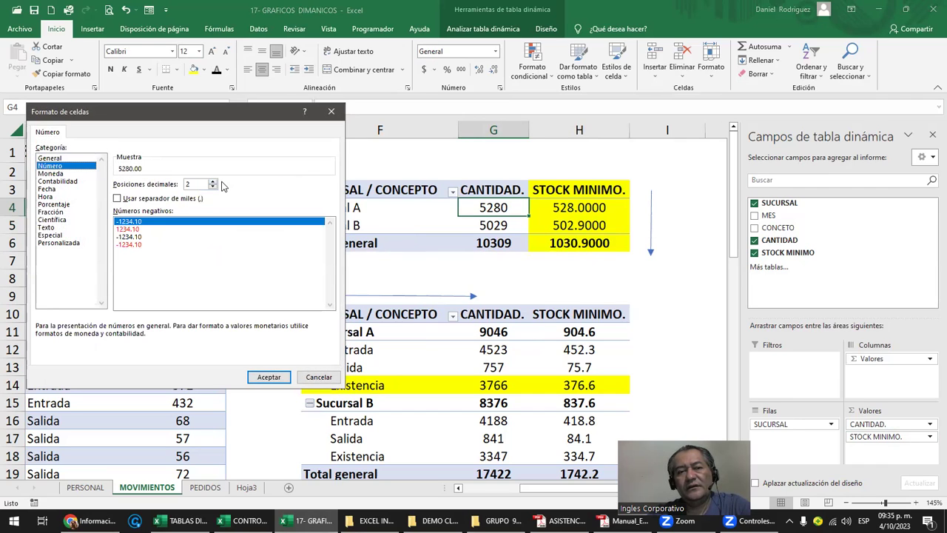
{"action": "left_click", "coordinate": [214, 181]}
{"action": "left_click", "coordinate": [213, 181]}
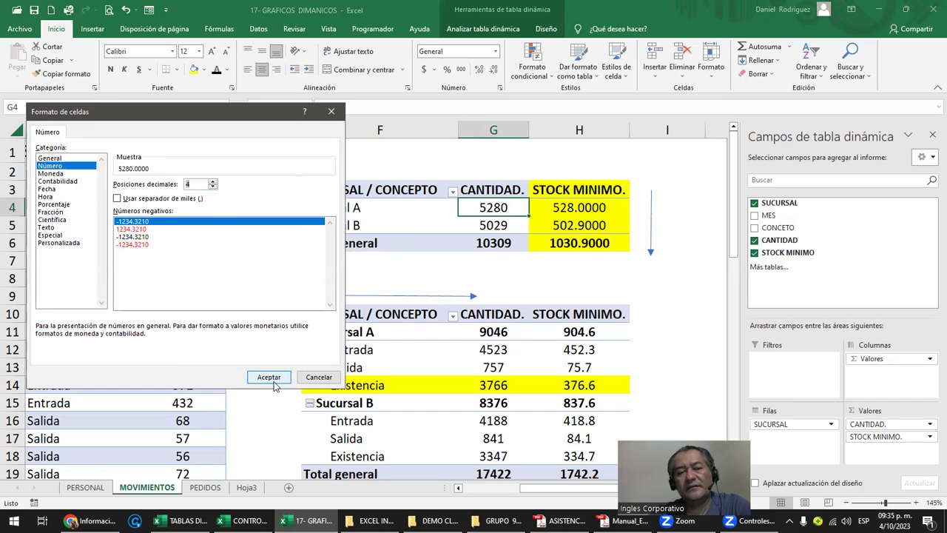
{"action": "left_click", "coordinate": [271, 378]}
{"action": "left_click", "coordinate": [225, 328]}
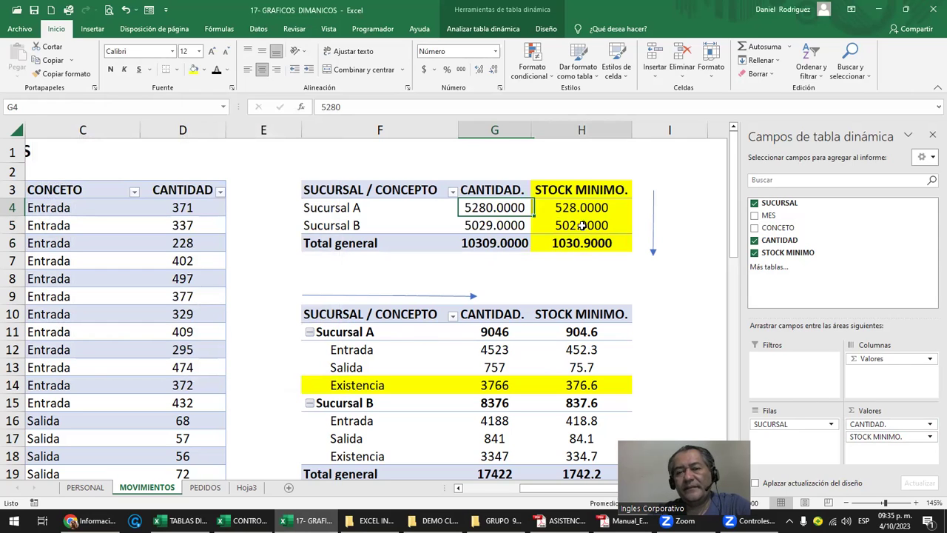
{"action": "left_click_drag", "start_coordinate": [486, 209], "coordinate": [590, 245]}
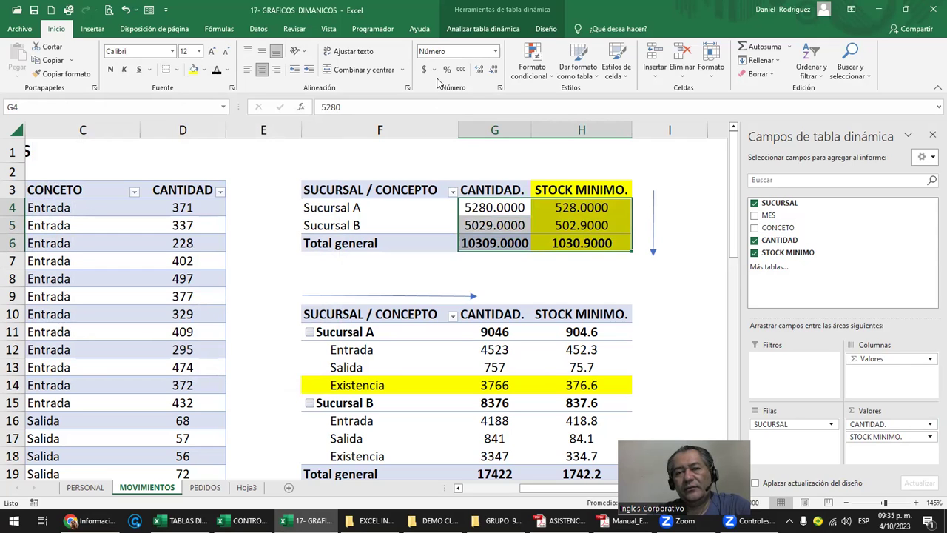
{"action": "left_click", "coordinate": [661, 279]}
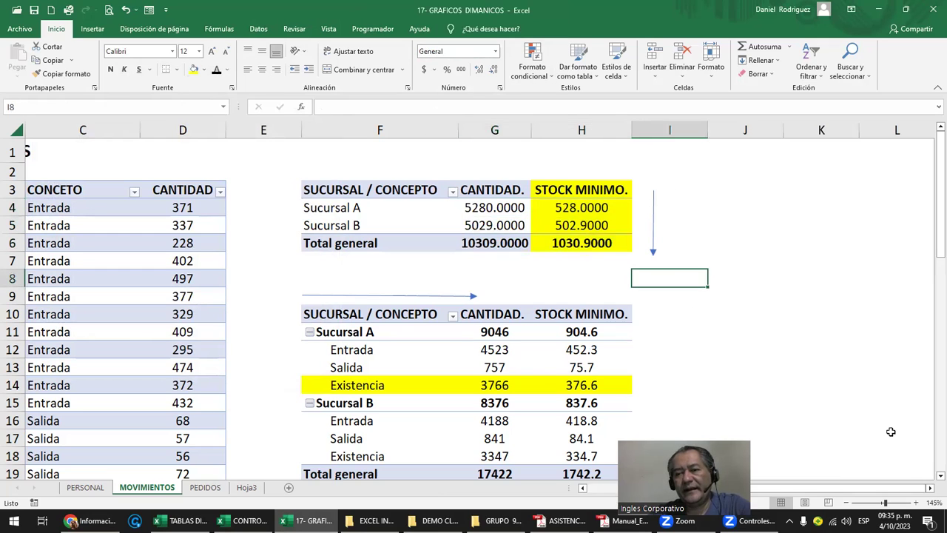
{"action": "left_click", "coordinate": [577, 209]}
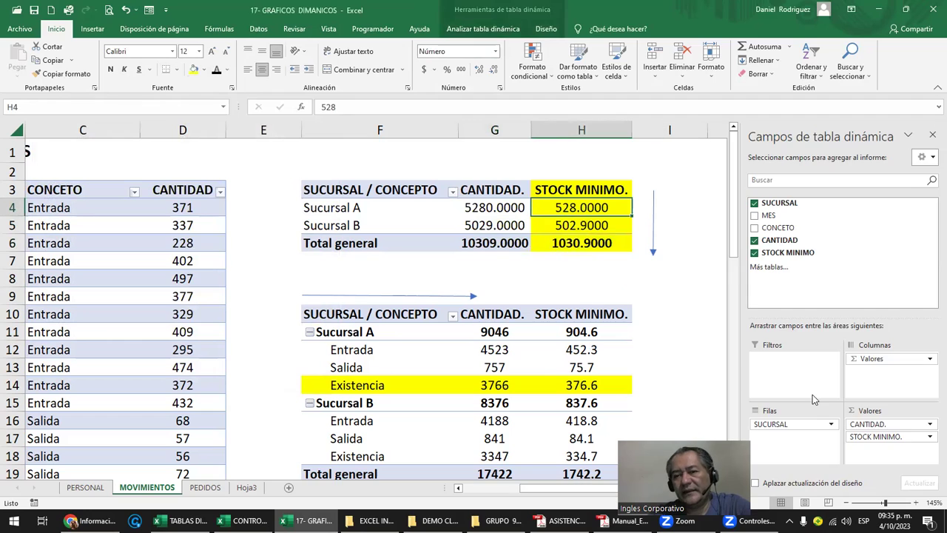
{"action": "left_click", "coordinate": [904, 438]}
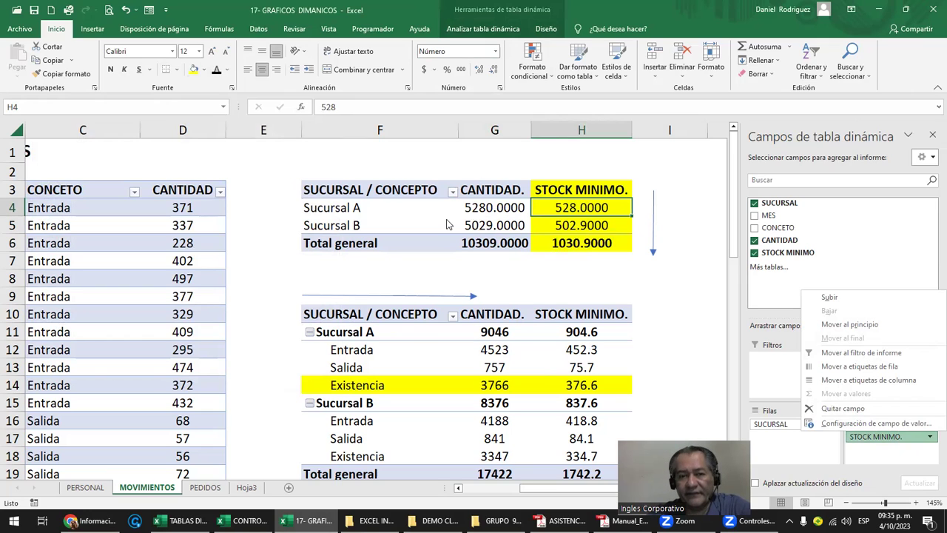
{"action": "left_click_drag", "start_coordinate": [466, 211], "coordinate": [512, 262]}
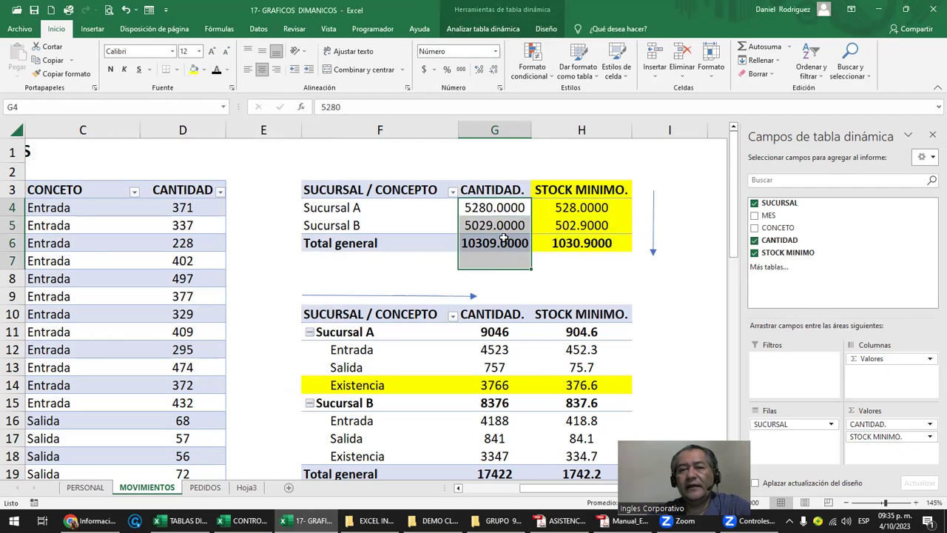
{"action": "left_click_drag", "start_coordinate": [484, 132], "coordinate": [581, 132]}
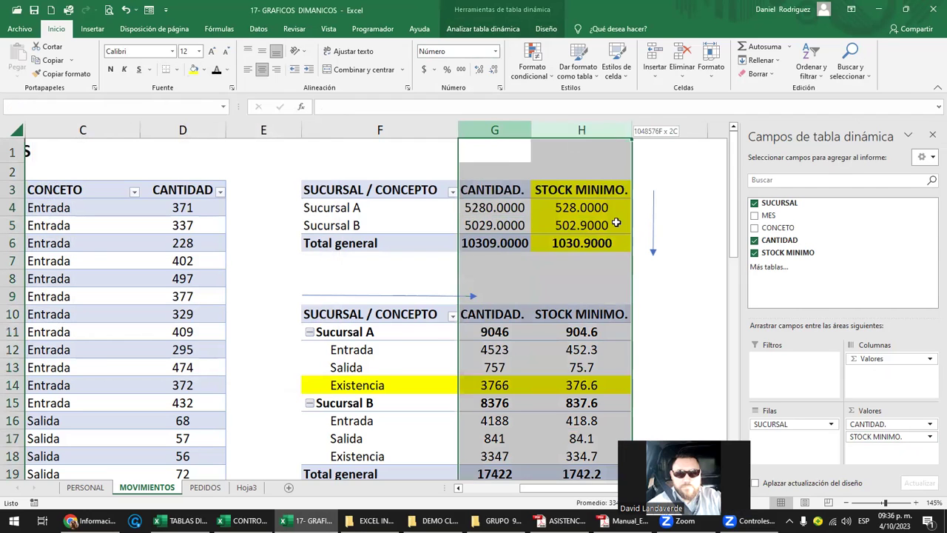
{"action": "left_click", "coordinate": [486, 151]}
{"action": "left_click", "coordinate": [486, 194]}
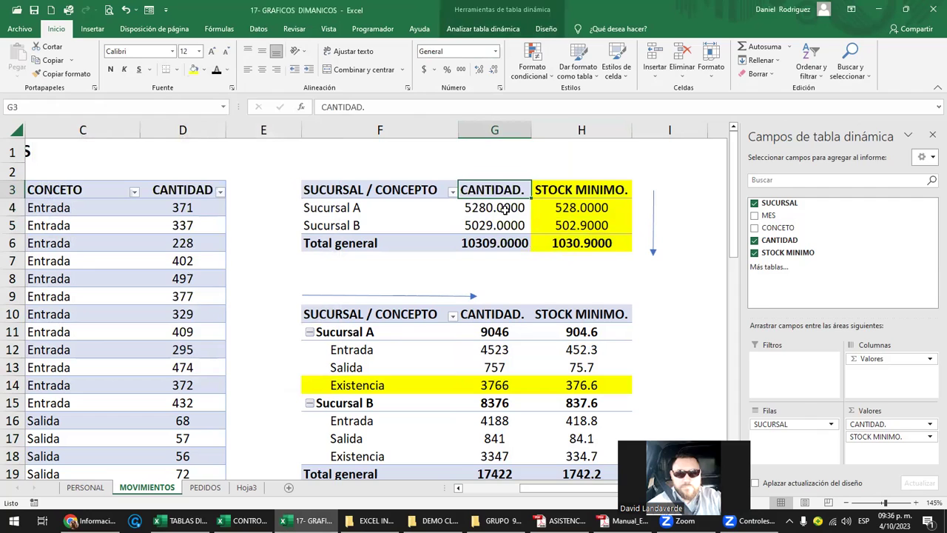
Step: Set CANTIDAD.'s number format to 0 decimal places, showing 5280, 5029 and 10309
{"action": "left_click", "coordinate": [501, 213]}
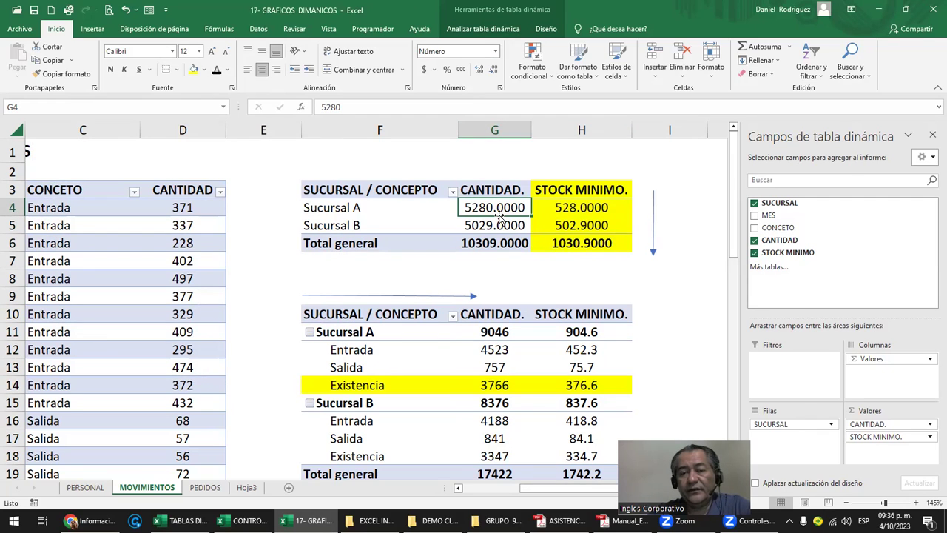
{"action": "left_click", "coordinate": [929, 425]}
{"action": "left_click", "coordinate": [876, 414]}
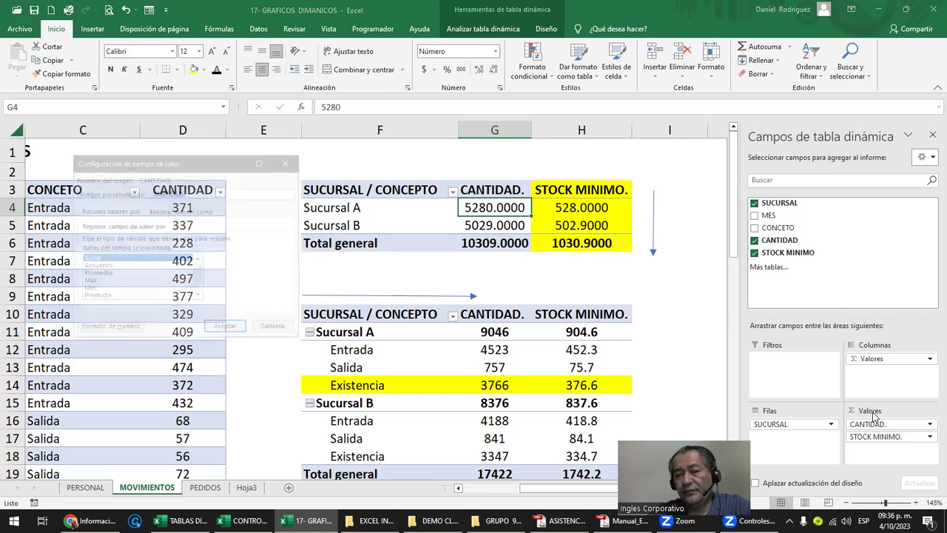
{"action": "left_click", "coordinate": [122, 331]}
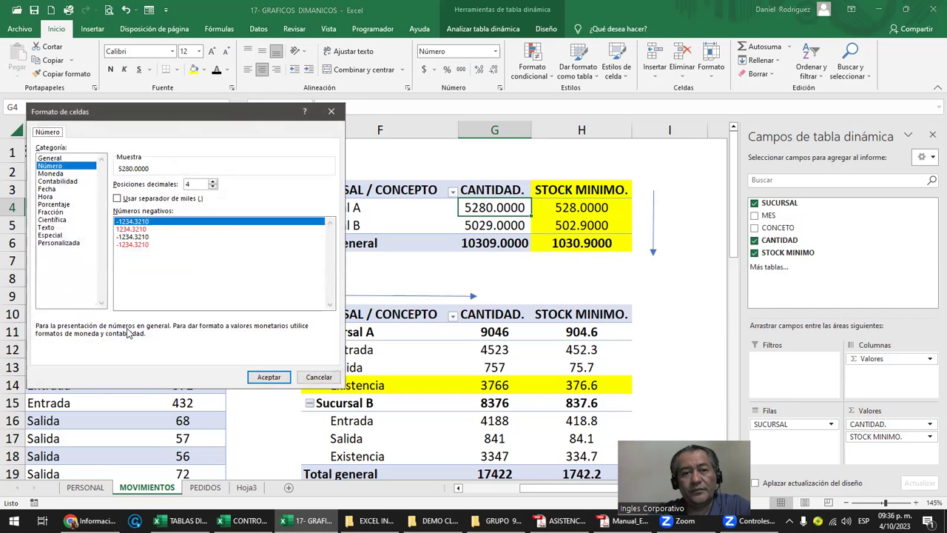
{"action": "double_click", "coordinate": [196, 185]}
{"action": "type", "text": "0"}
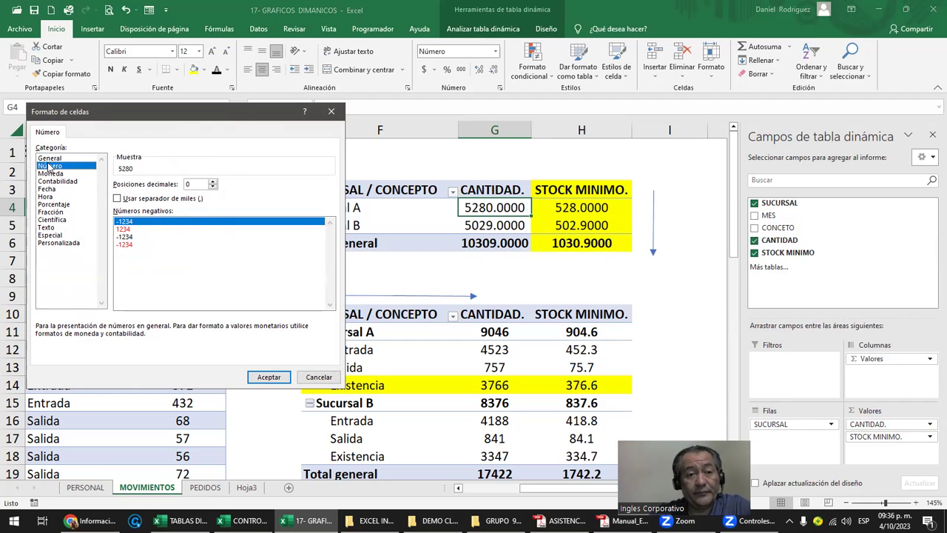
{"action": "left_click", "coordinate": [262, 378]}
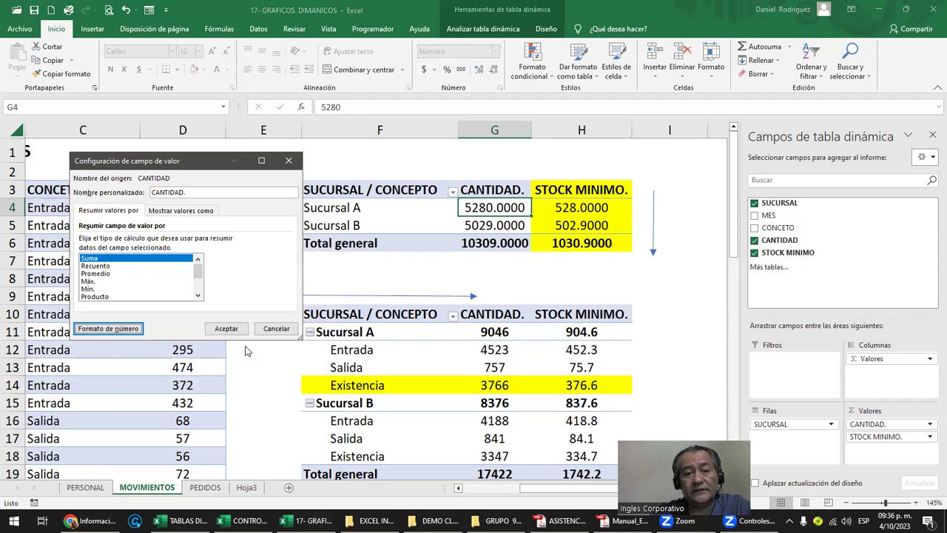
{"action": "left_click", "coordinate": [225, 328]}
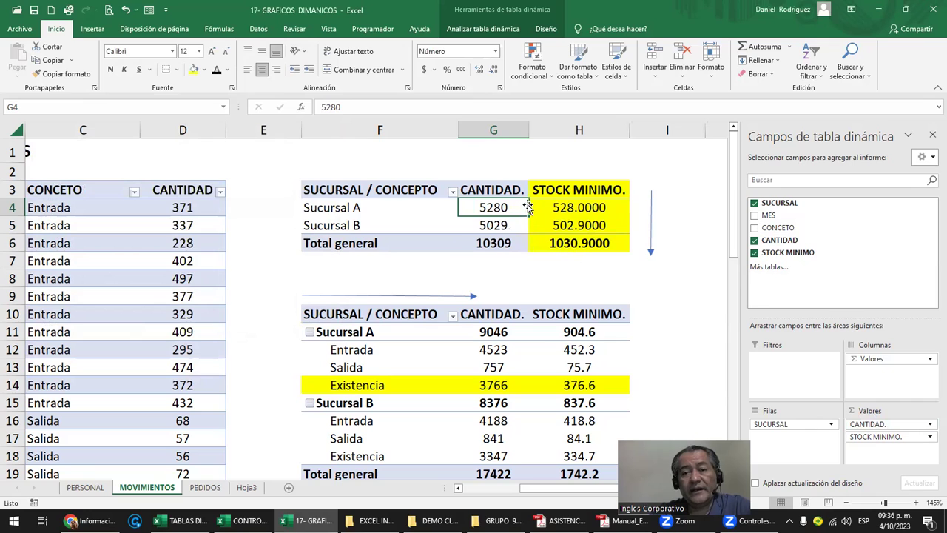
Step: Reduce STOCK MINIMO.'s decimal places to 0, showing 528, 503 and 1031
{"action": "left_click", "coordinate": [907, 440]}
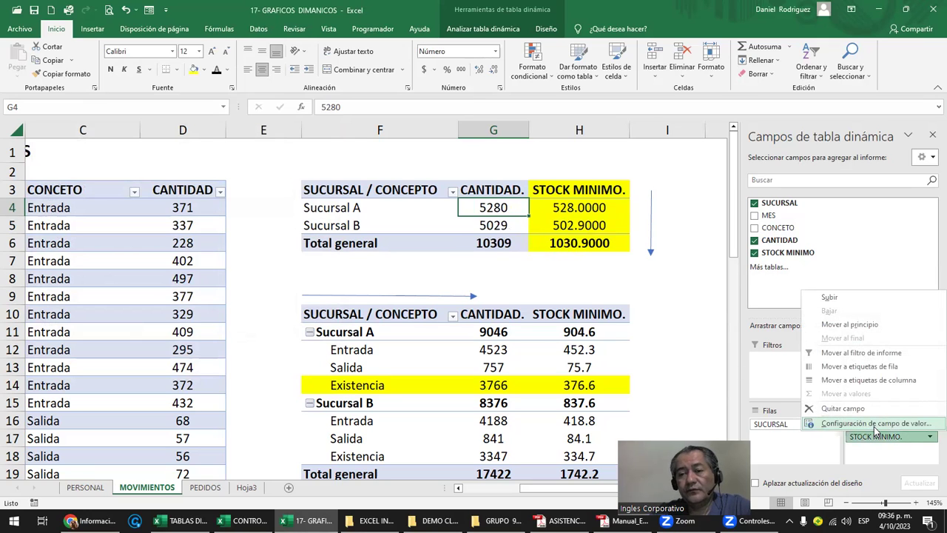
{"action": "left_click", "coordinate": [877, 426]}
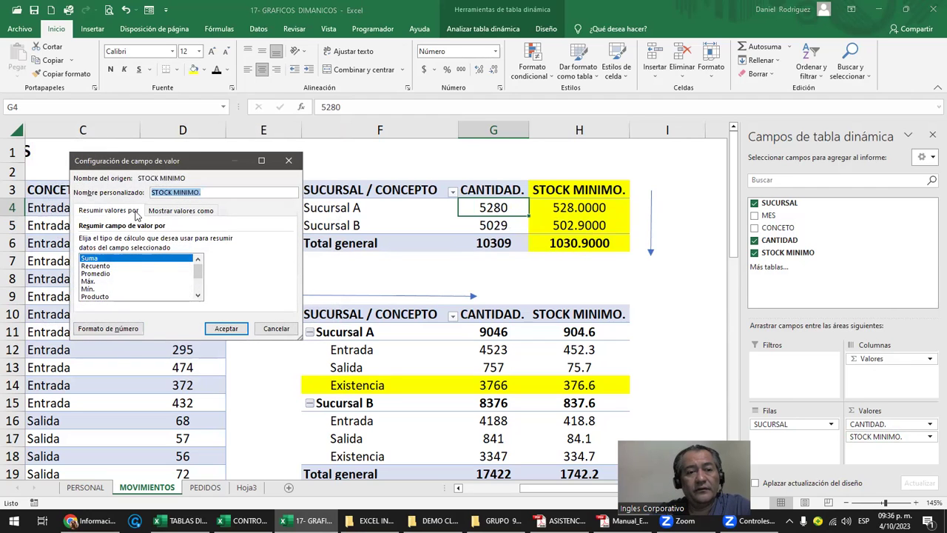
{"action": "left_click", "coordinate": [107, 330]}
{"action": "left_click", "coordinate": [212, 187]}
{"action": "left_click", "coordinate": [213, 188]}
{"action": "left_click", "coordinate": [213, 187]}
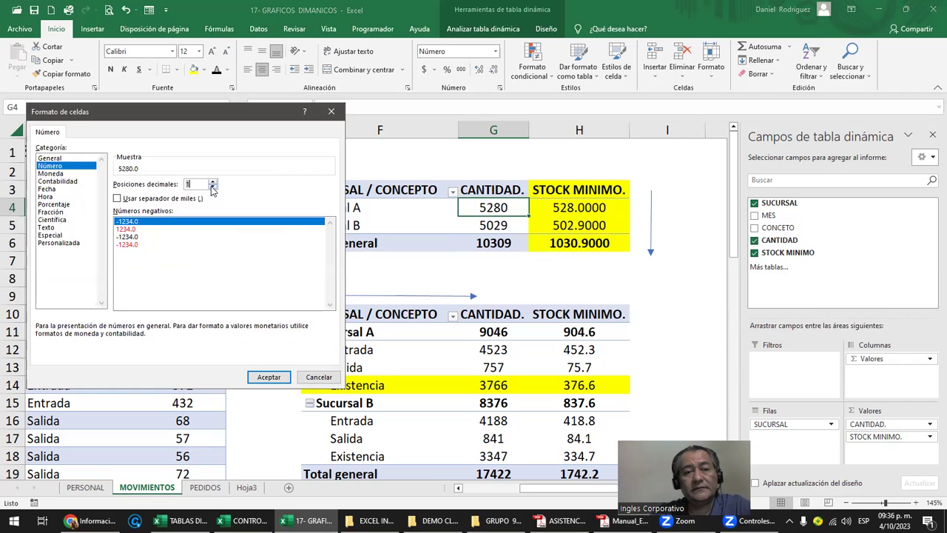
{"action": "left_click", "coordinate": [267, 376]}
{"action": "left_click", "coordinate": [231, 328]}
{"action": "left_click", "coordinate": [570, 277]}
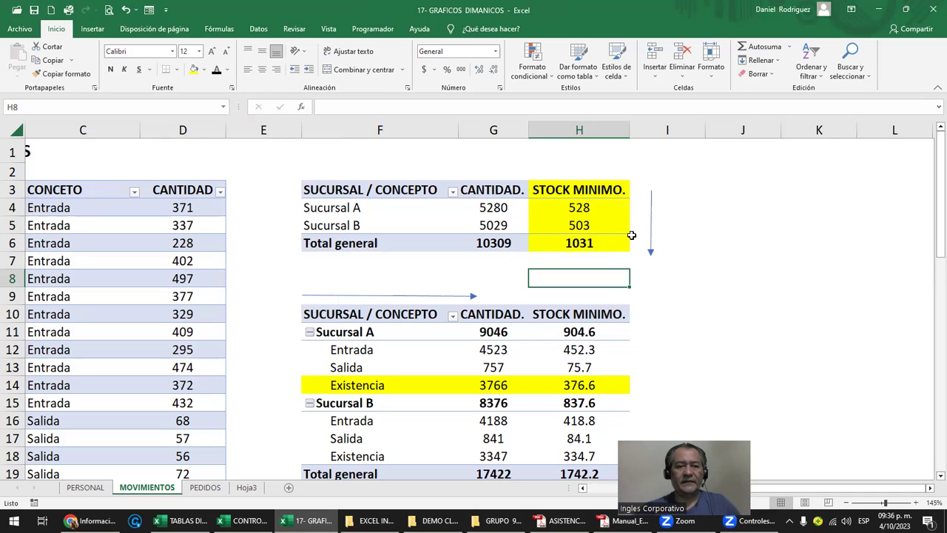
Step: On the PEDIDOS sheet, widen columns H and I to fit the FECHA PEDIDO and FECHA DESPACHO dates
{"action": "left_click", "coordinate": [213, 492]}
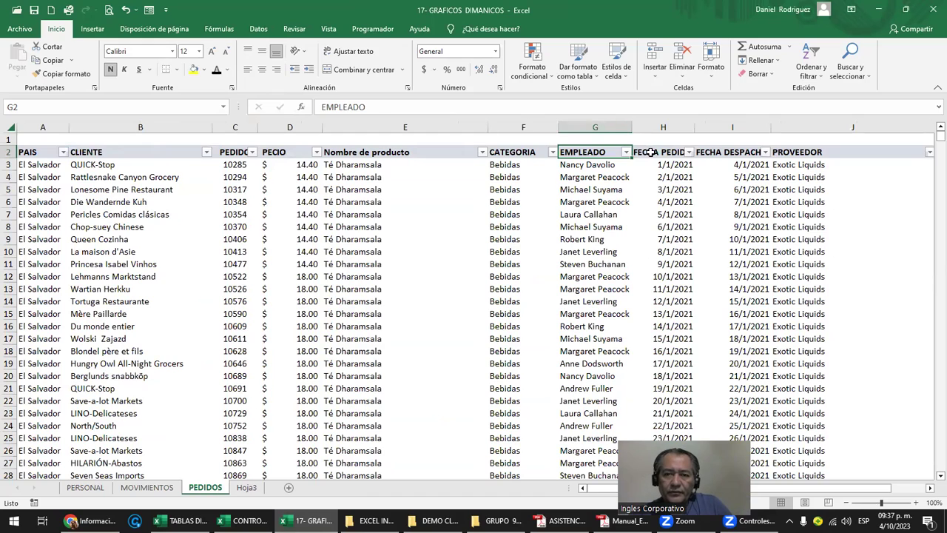
{"action": "left_click_drag", "start_coordinate": [650, 152], "coordinate": [729, 152]}
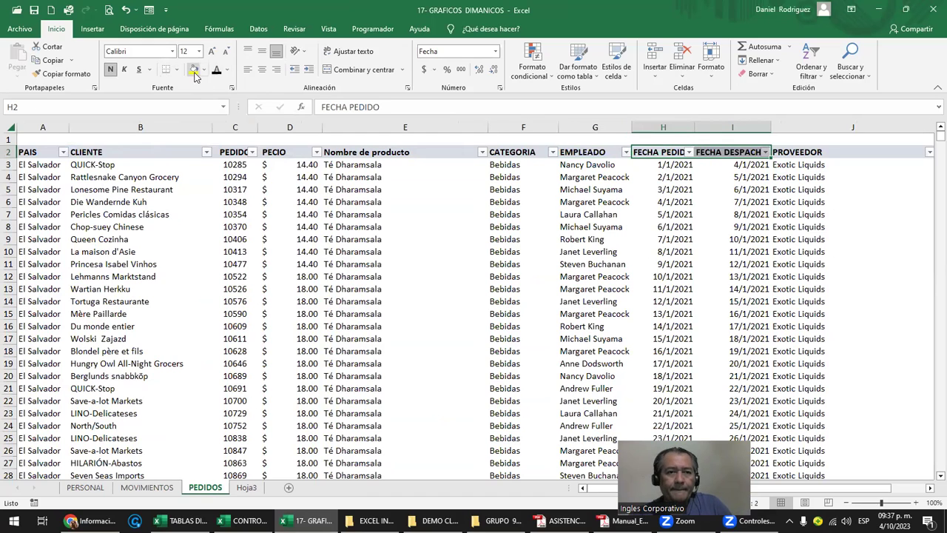
{"action": "left_click_drag", "start_coordinate": [694, 129], "coordinate": [708, 130]}
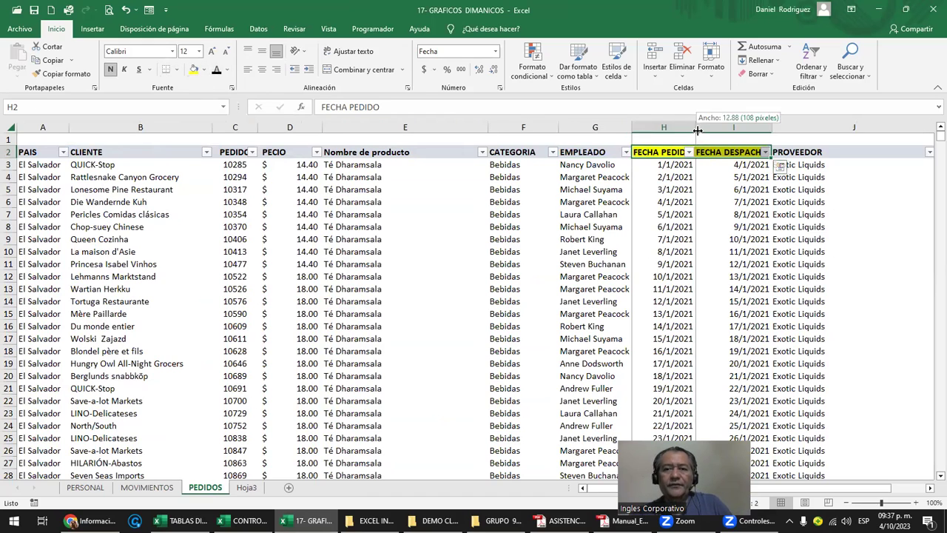
{"action": "left_click", "coordinate": [747, 164]}
{"action": "left_click_drag", "start_coordinate": [786, 127], "coordinate": [796, 127]}
Step: Review the header row and the PAIS and PECIO filter options without changes
{"action": "scroll", "coordinate": [697, 181], "scroll_direction": "up", "scroll_amount": 1}
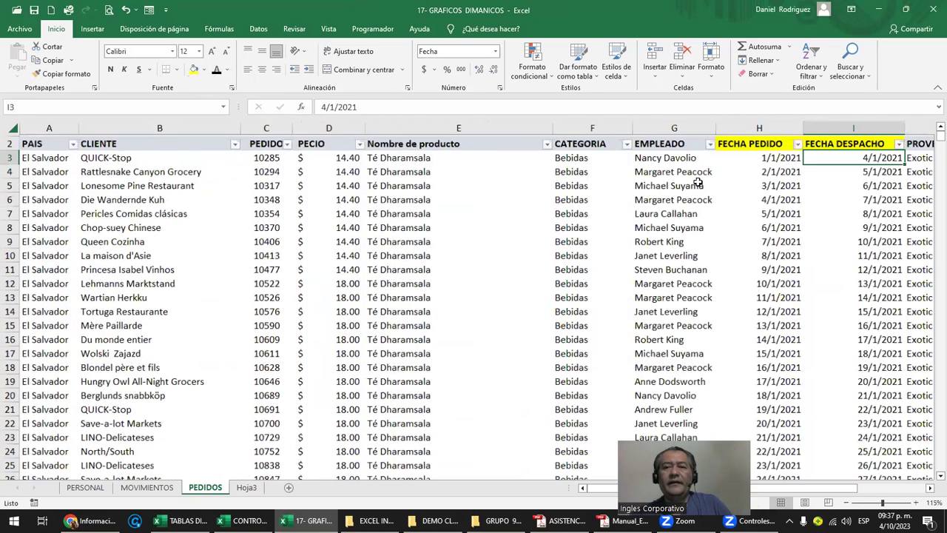
{"action": "scroll", "coordinate": [697, 181], "scroll_direction": "up", "scroll_amount": 1}
{"action": "scroll", "coordinate": [698, 181], "scroll_direction": "up", "scroll_amount": 1}
{"action": "left_click", "coordinate": [714, 161]}
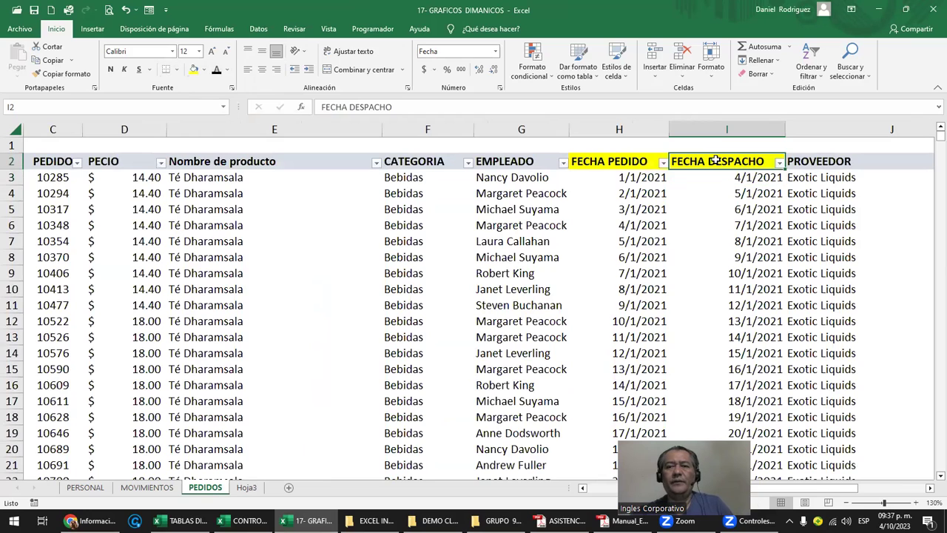
{"action": "key", "text": "Right"}
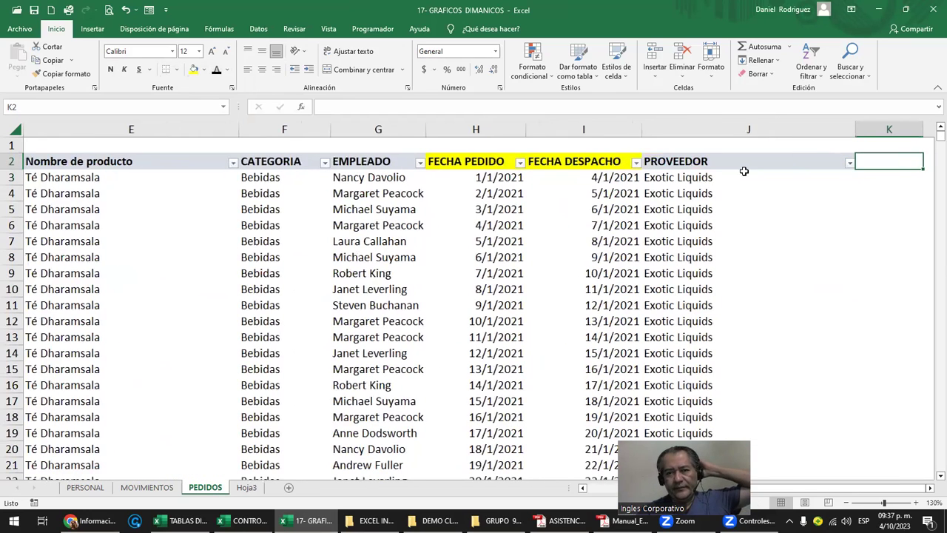
{"action": "key", "text": "Left"}
{"action": "key", "text": "Left"}
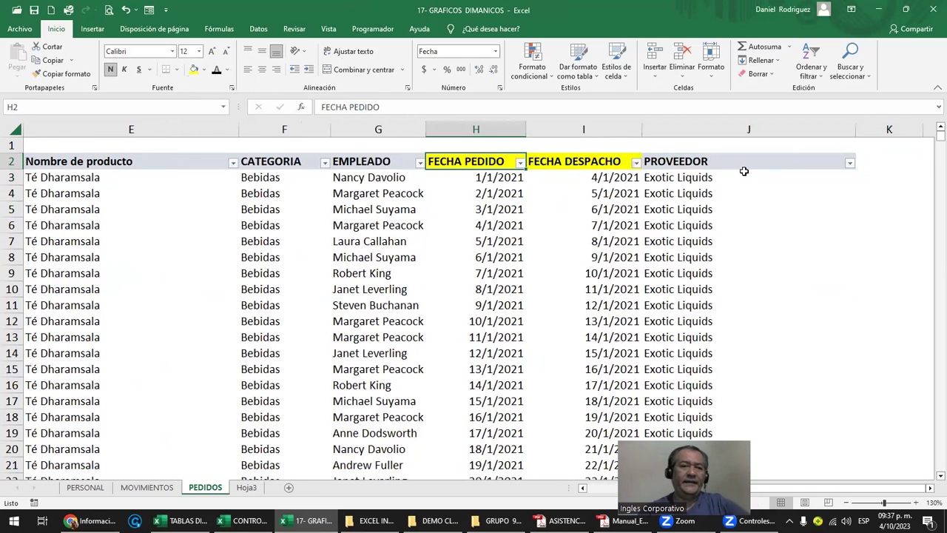
{"action": "key", "text": "Left"}
{"action": "key", "text": "Home"}
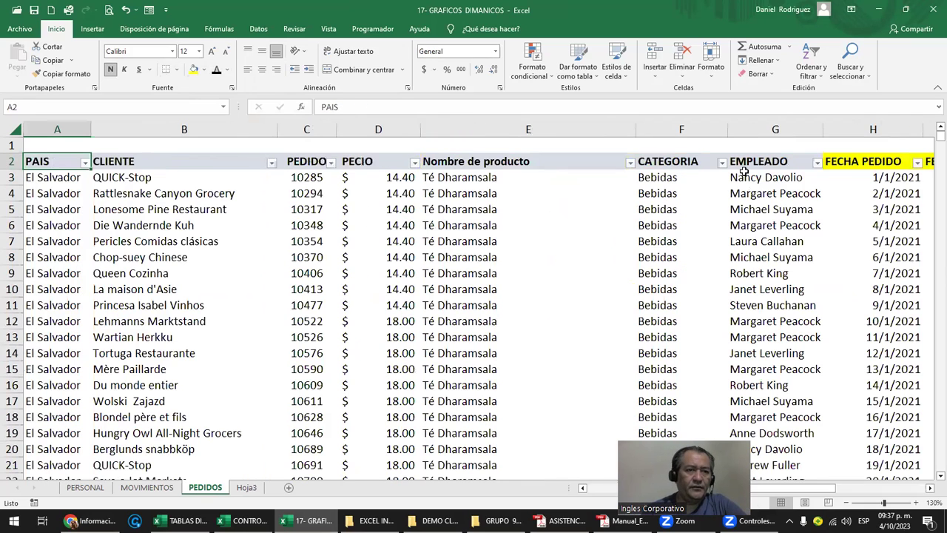
{"action": "left_click", "coordinate": [85, 162]}
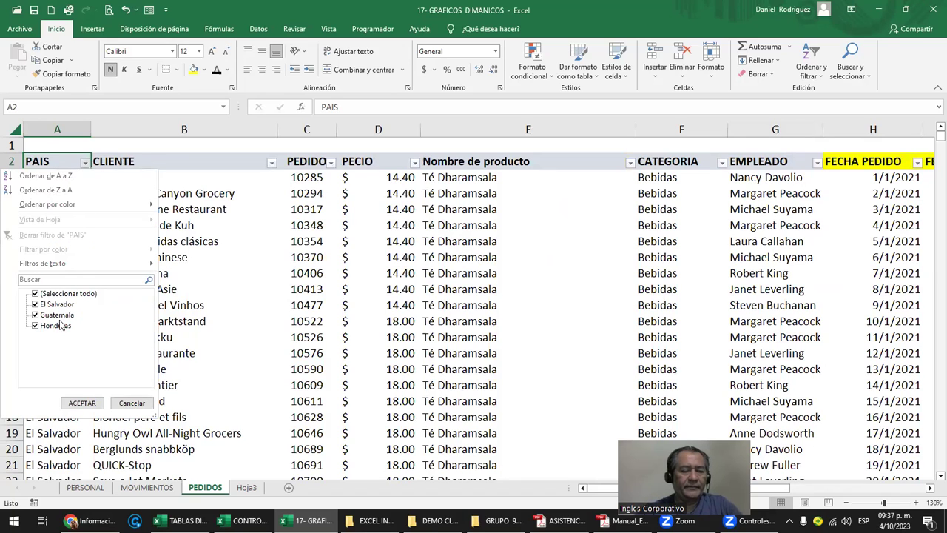
{"action": "left_click", "coordinate": [82, 402]}
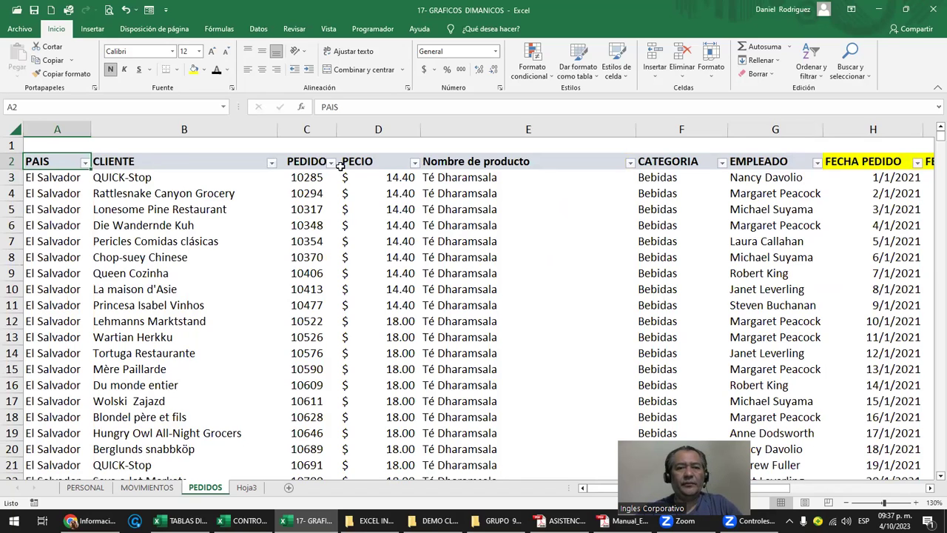
{"action": "left_click", "coordinate": [414, 162]}
{"action": "left_click", "coordinate": [414, 162]}
{"action": "left_click", "coordinate": [560, 184]}
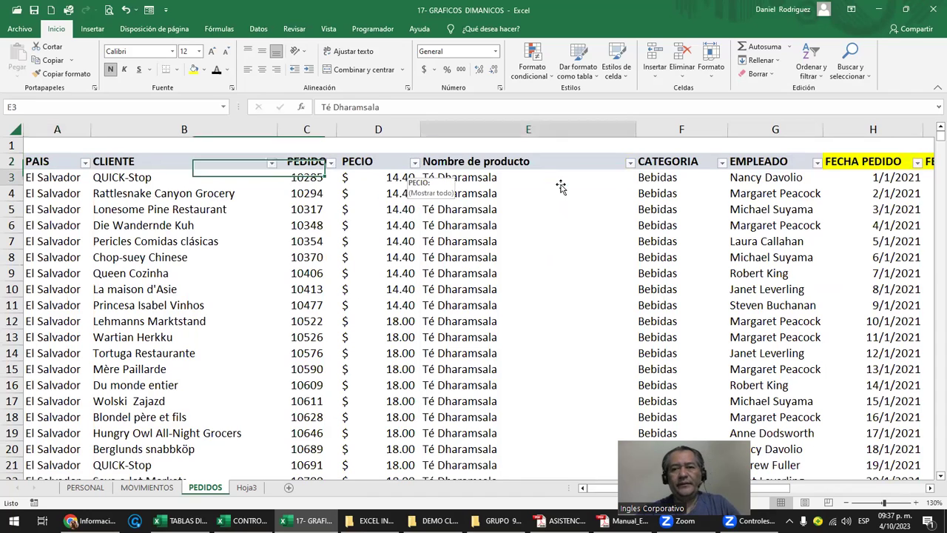
{"action": "key", "text": "Right"}
{"action": "key", "text": "Right"}
{"action": "key", "text": "Right"}
{"action": "key", "text": "Right"}
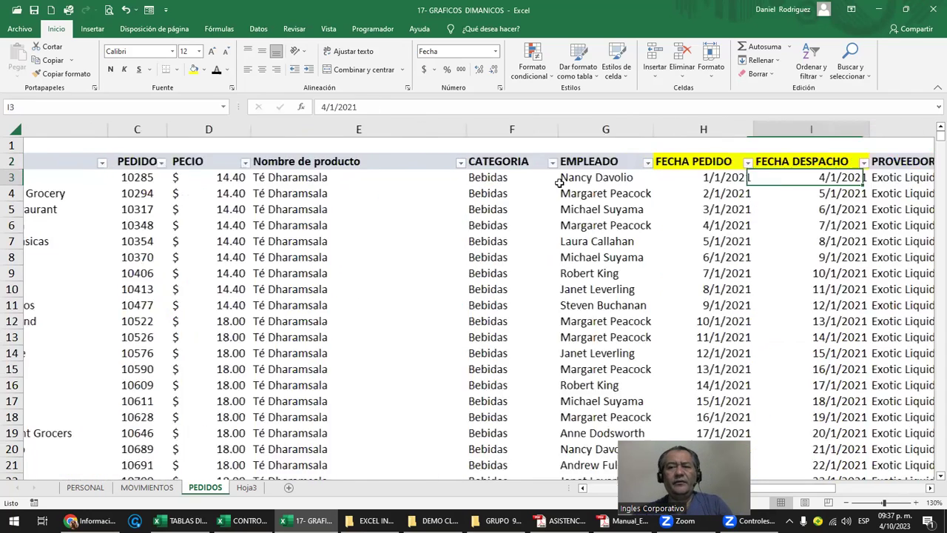
{"action": "key", "text": "Right"}
{"action": "key", "text": "Right"}
Step: Narrow column J so PROVEEDOR fits the supplier names
{"action": "left_click_drag", "start_coordinate": [490, 130], "coordinate": [542, 126]}
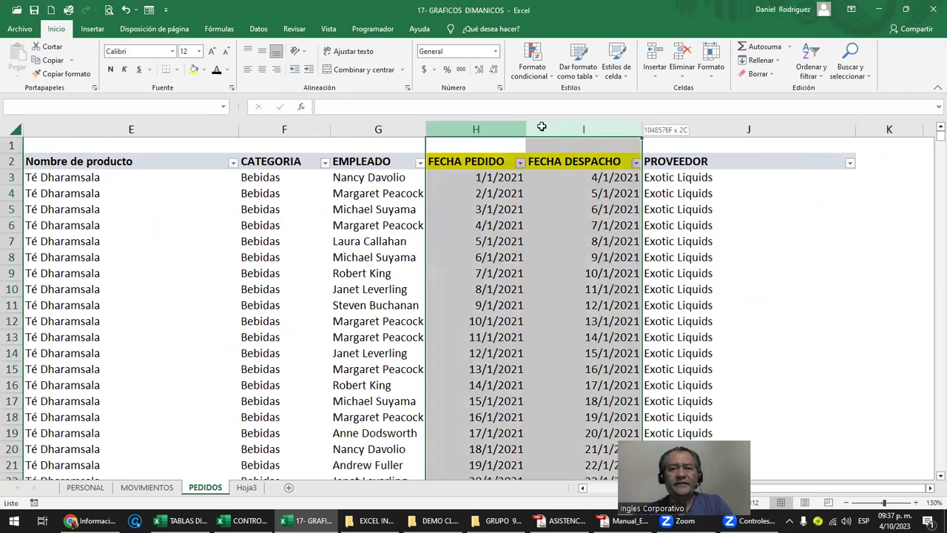
{"action": "left_click", "coordinate": [484, 163]}
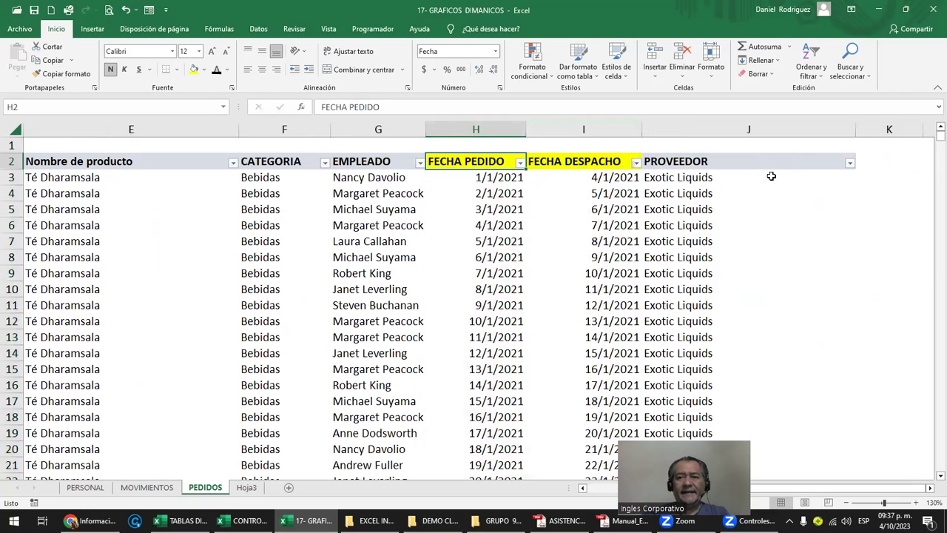
{"action": "left_click_drag", "start_coordinate": [855, 131], "coordinate": [779, 131]}
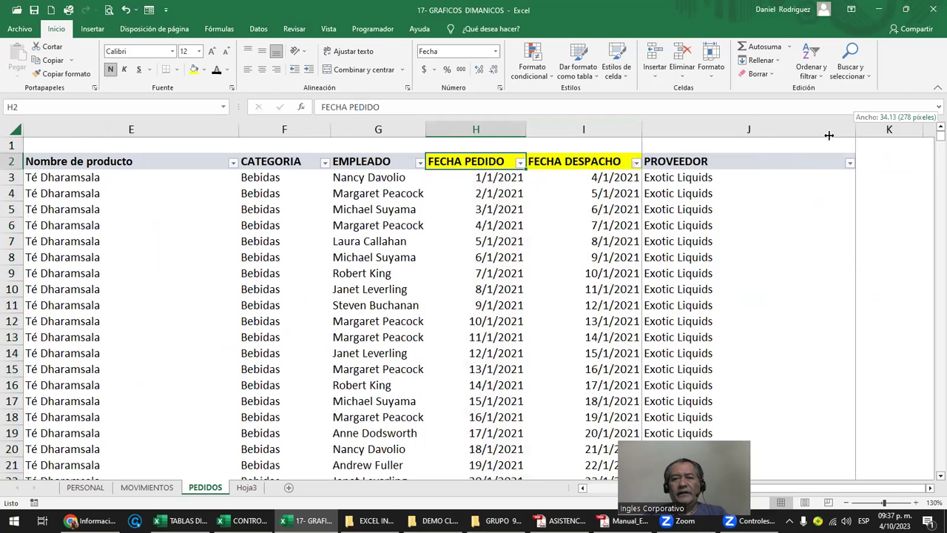
{"action": "left_click", "coordinate": [750, 194]}
{"action": "left_click", "coordinate": [730, 164]}
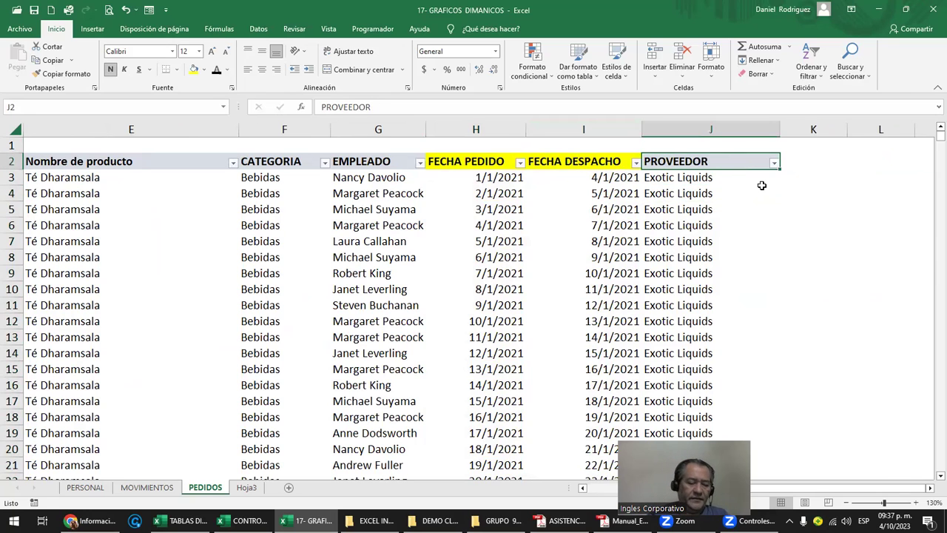
Step: Convert A2:J2157 into a table with headers named PEDIDOS
{"action": "key", "text": "ctrl+t"}
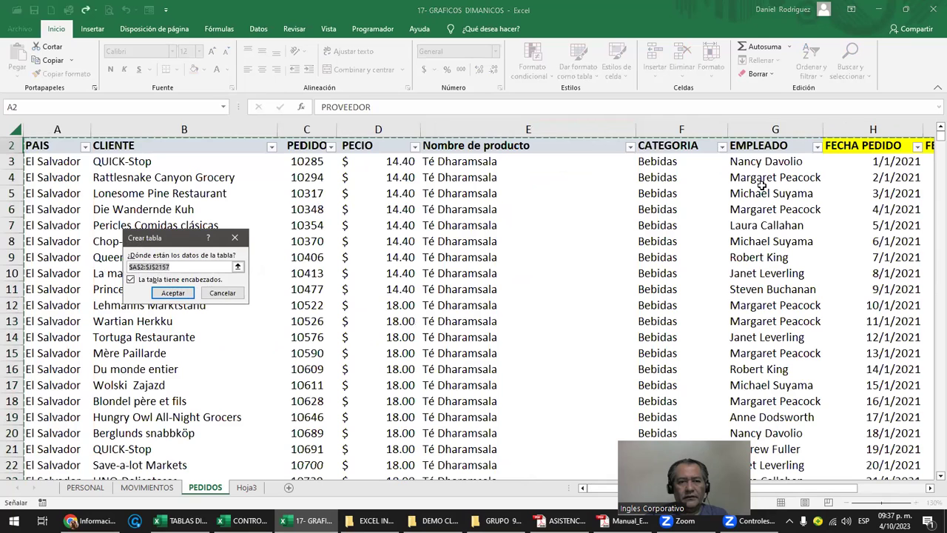
{"action": "left_click", "coordinate": [173, 292]}
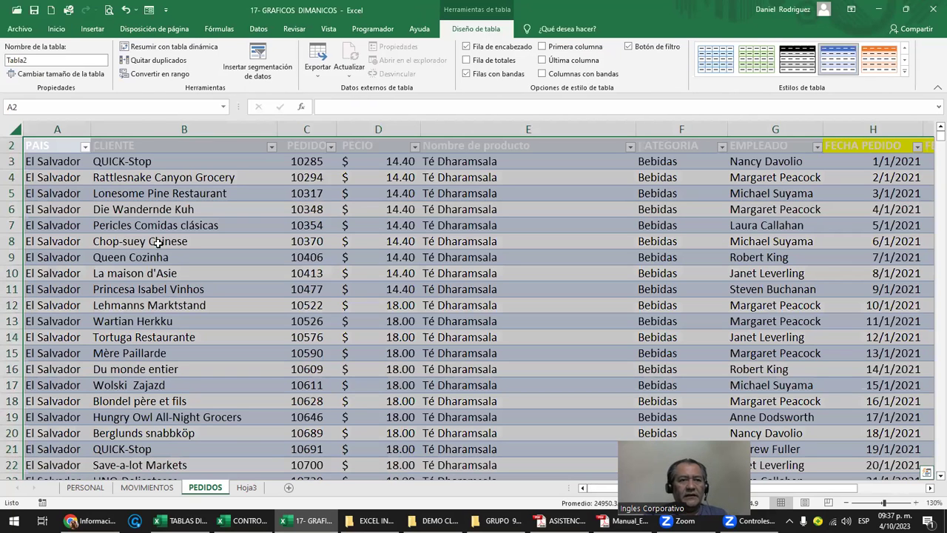
{"action": "left_click", "coordinate": [35, 63]}
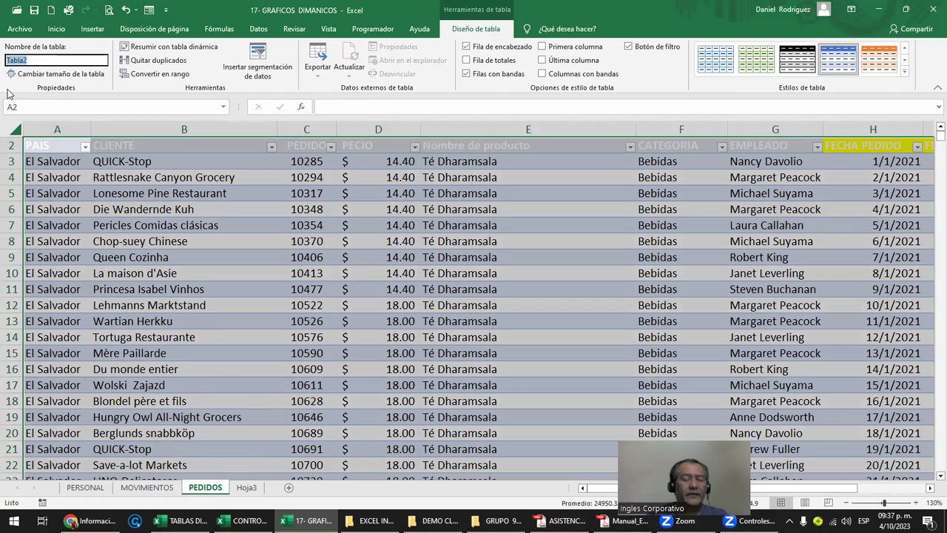
{"action": "type", "text": "PEDIDOS"}
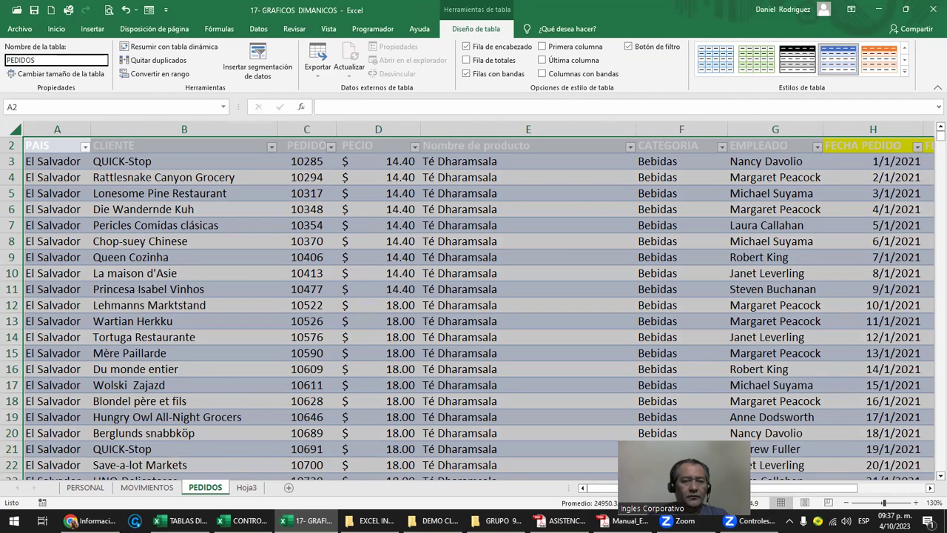
{"action": "key", "text": "Return"}
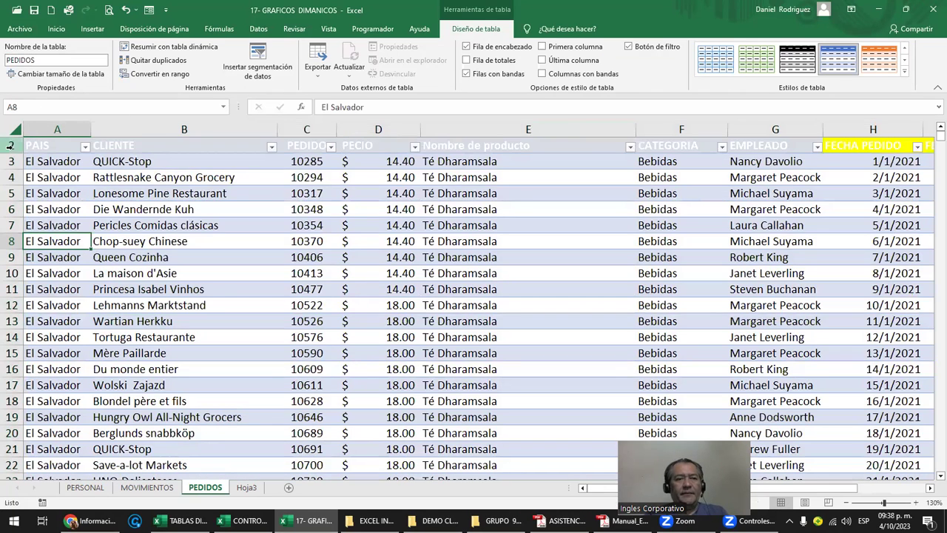
Step: Make the table's header row text dark again
{"action": "left_click", "coordinate": [10, 146]}
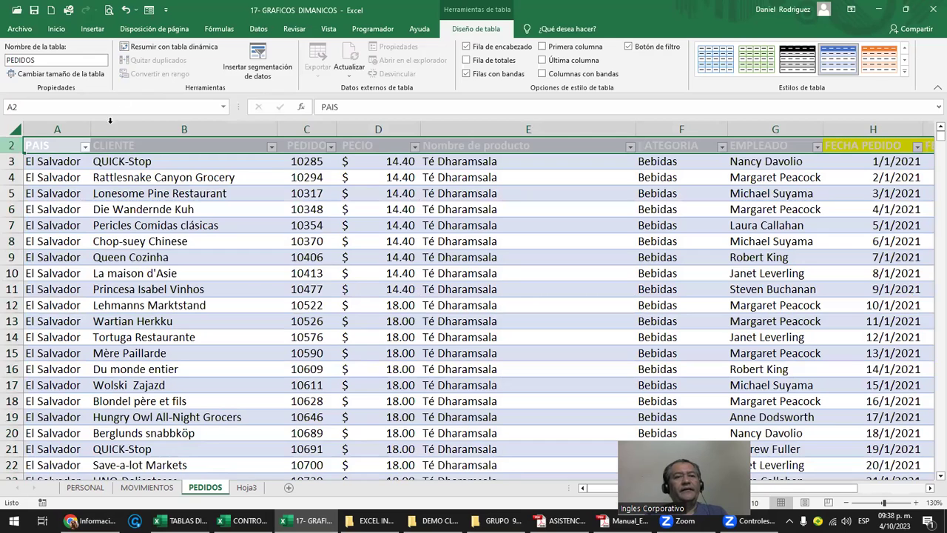
{"action": "left_click", "coordinate": [60, 29]}
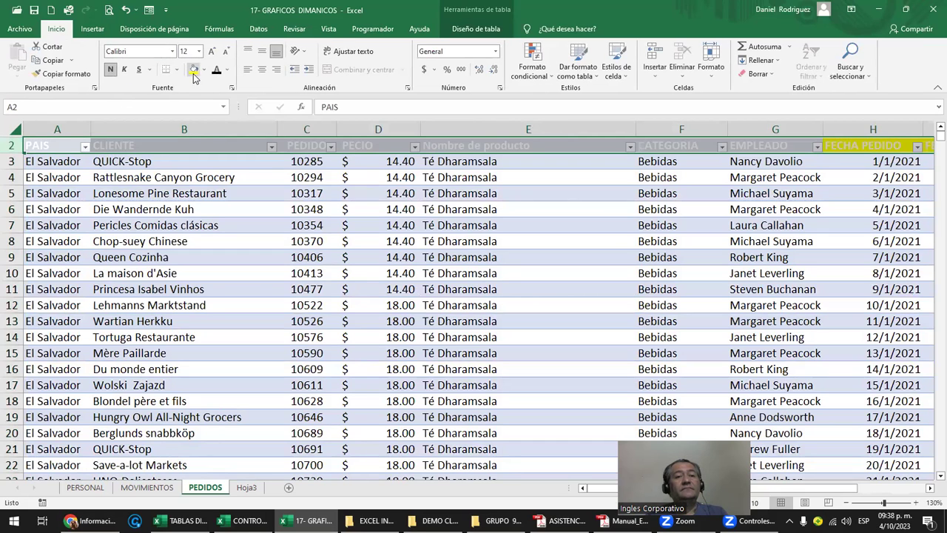
{"action": "left_click", "coordinate": [216, 70]}
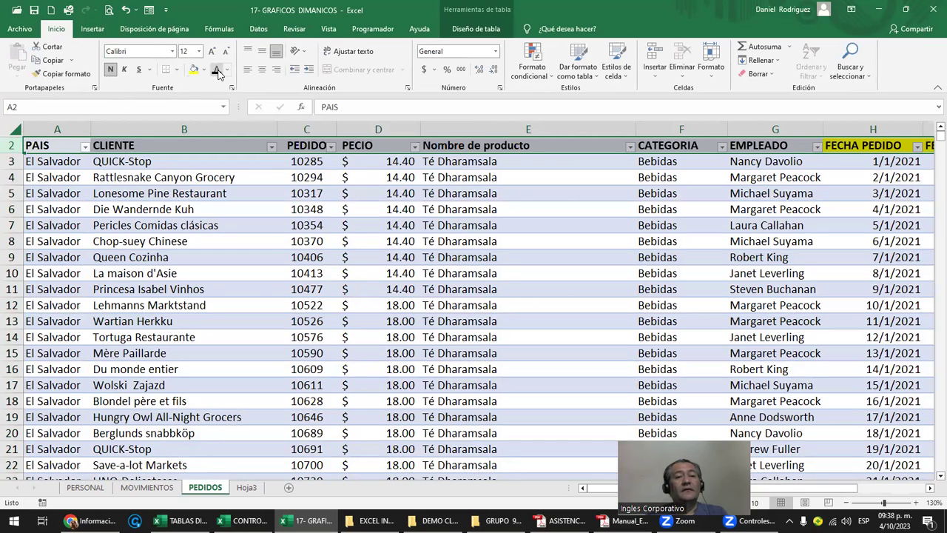
{"action": "left_click", "coordinate": [566, 229]}
Step: Select empty cell L3 beside the table for the pivot table
{"action": "left_click", "coordinate": [450, 169]}
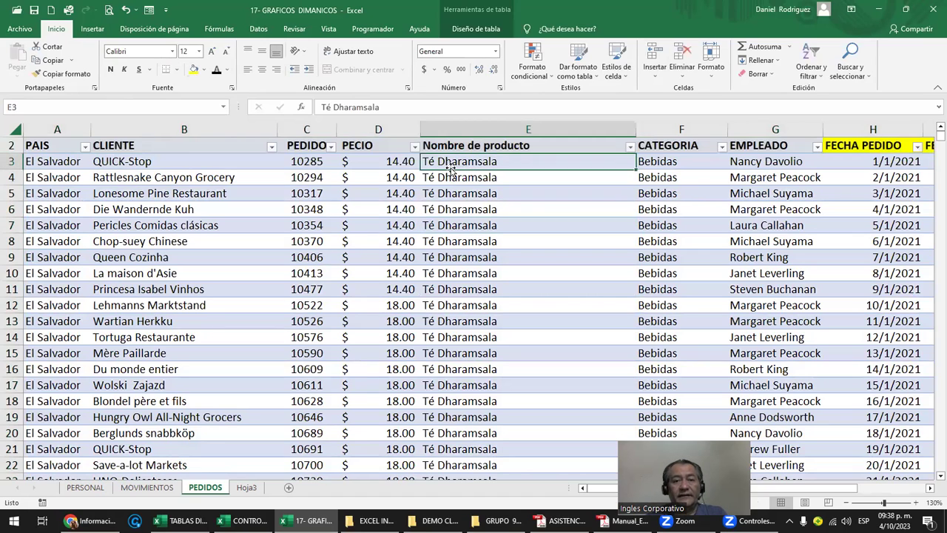
{"action": "key", "text": "Right"}
{"action": "key", "text": "Right"}
{"action": "key", "text": "Right"}
{"action": "key", "text": "Right"}
{"action": "key", "text": "Right"}
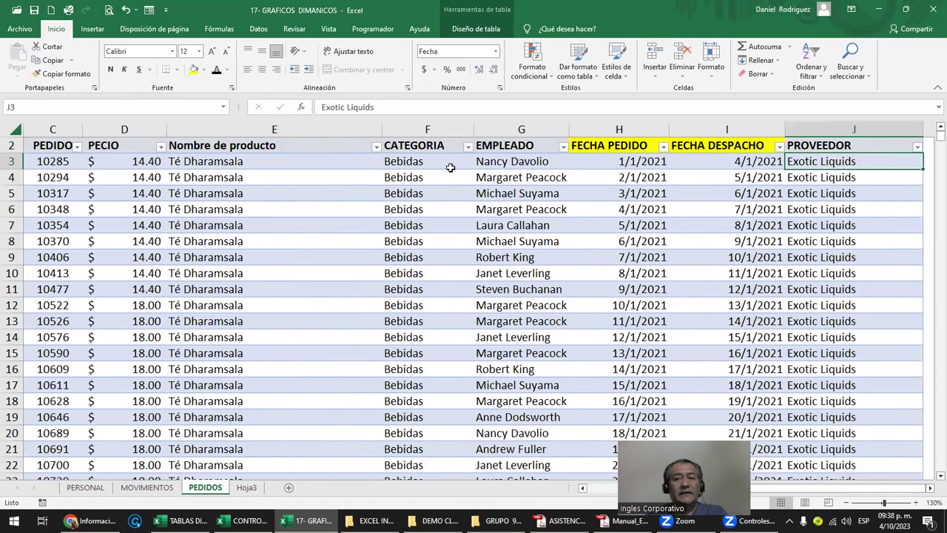
{"action": "key", "text": "Right"}
{"action": "key", "text": "Right"}
{"action": "key", "text": "Right"}
{"action": "key", "text": "Right"}
{"action": "key", "text": "Right"}
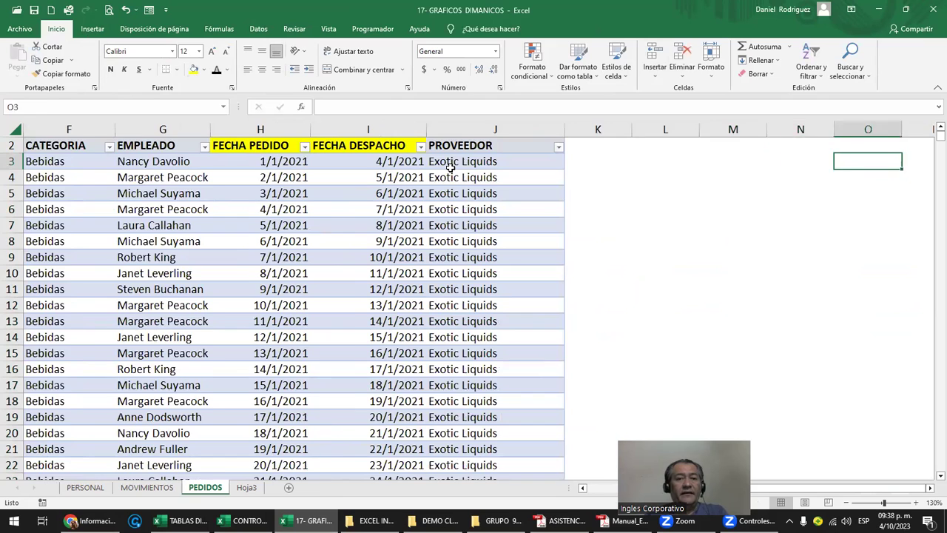
{"action": "key", "text": "Right"}
{"action": "key", "text": "Right"}
{"action": "scroll", "coordinate": [455, 186], "scroll_direction": "up", "scroll_amount": 1}
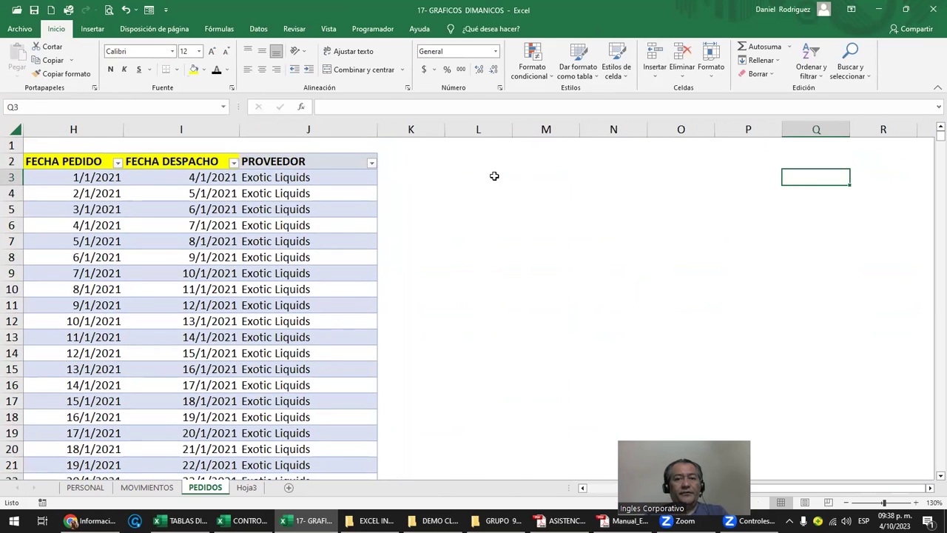
{"action": "left_click", "coordinate": [493, 176]}
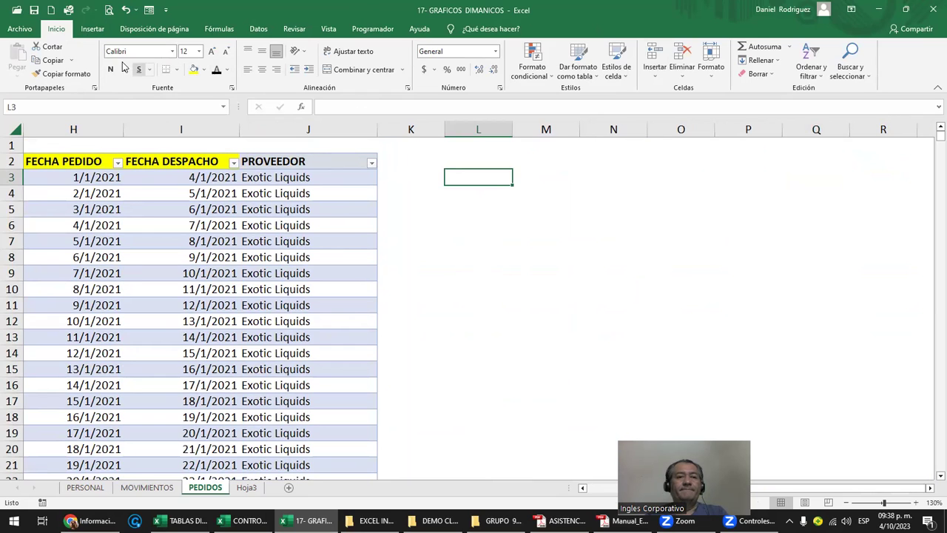
Step: Insert a pivot table from a table or range at cell L3
{"action": "left_click", "coordinate": [92, 31]}
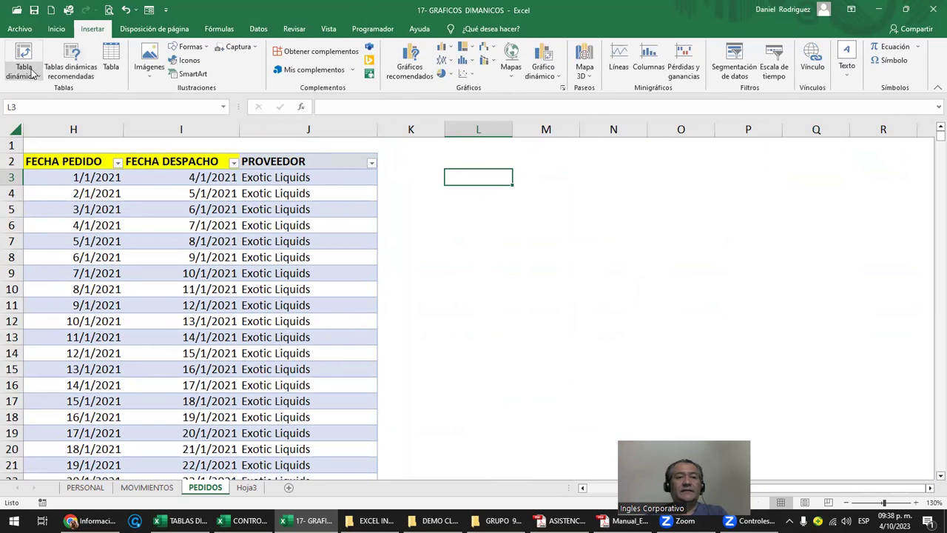
{"action": "left_click", "coordinate": [30, 72]}
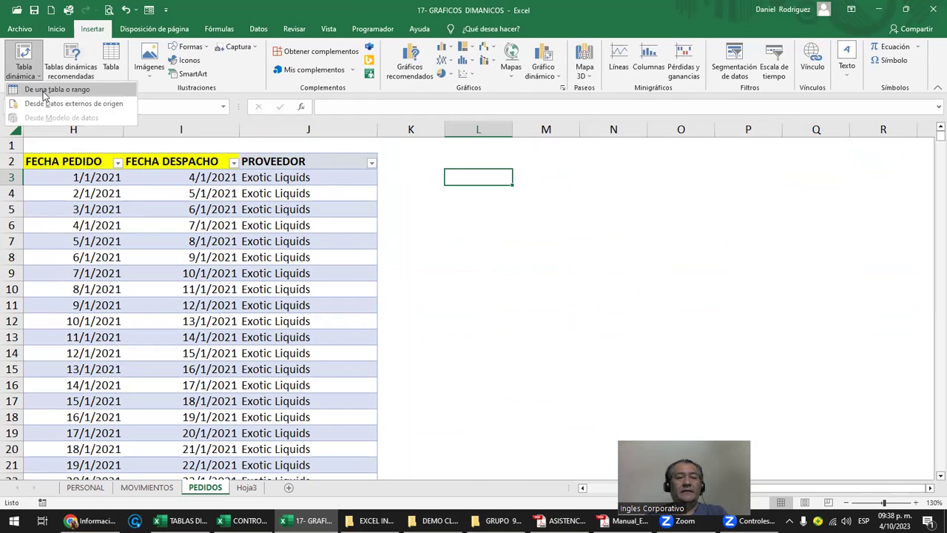
{"action": "left_click", "coordinate": [44, 90]}
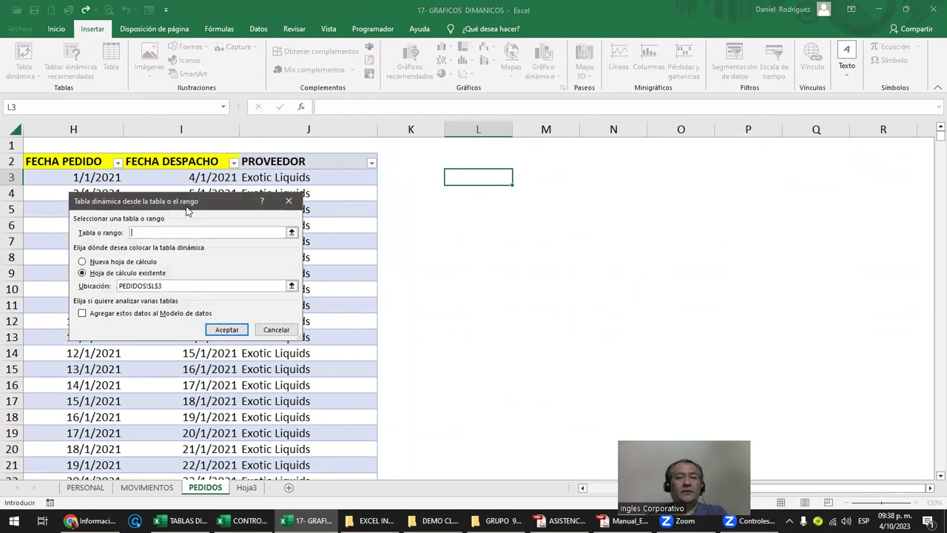
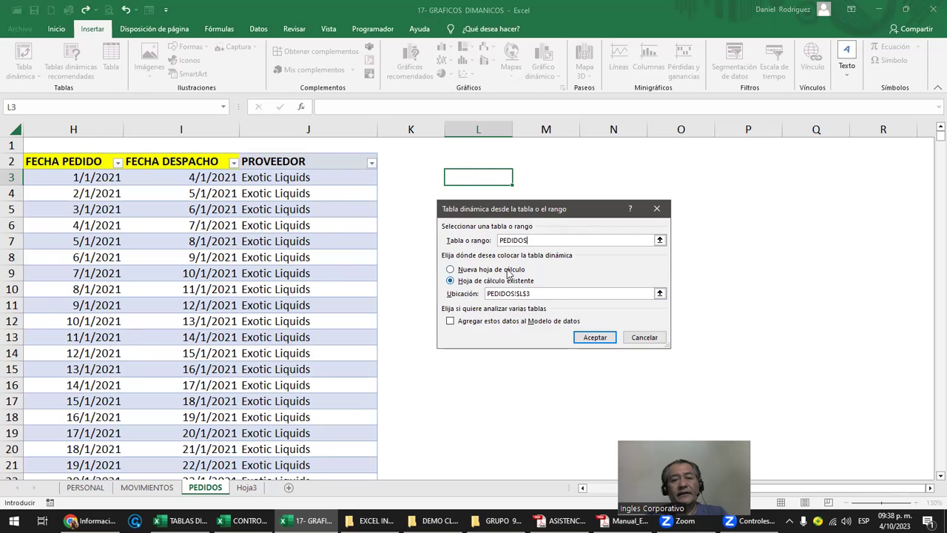
Step: Create a pivot table from PEDIDOS at L3 with PAIS as rows and PECIO and PEDIDO as values
{"action": "left_click", "coordinate": [523, 296]}
{"action": "left_click", "coordinate": [586, 337]}
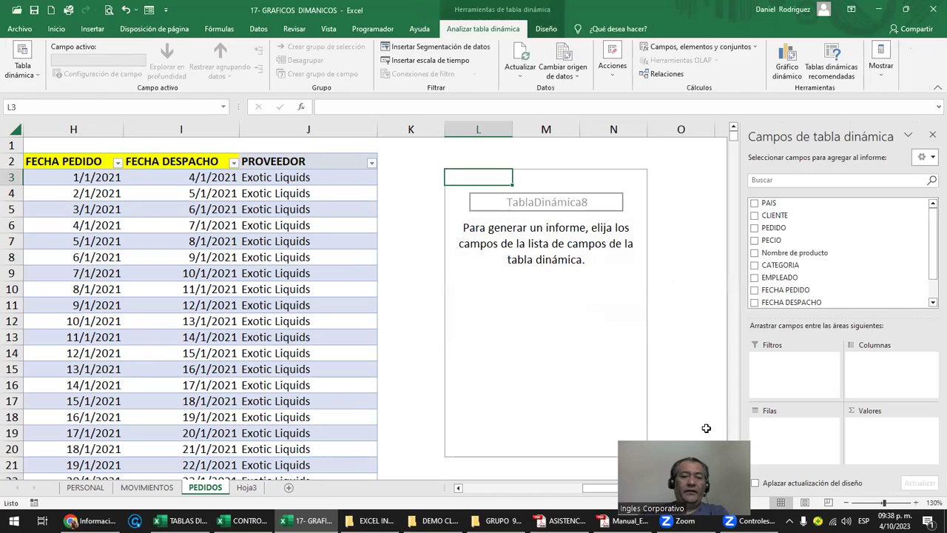
{"action": "mouse_move", "coordinate": [769, 203]}
{"action": "left_click_drag", "start_coordinate": [765, 208], "coordinate": [791, 432]}
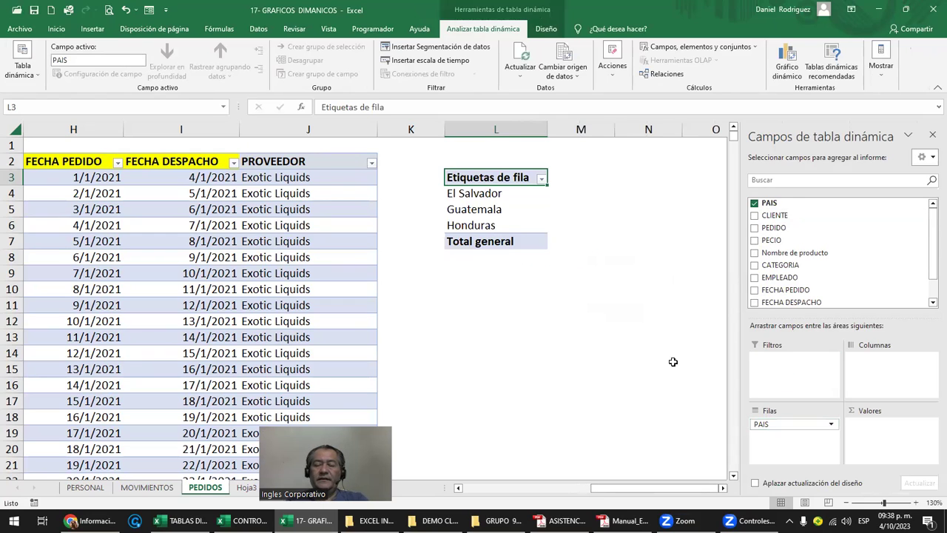
{"action": "left_click_drag", "start_coordinate": [772, 241], "coordinate": [906, 430]}
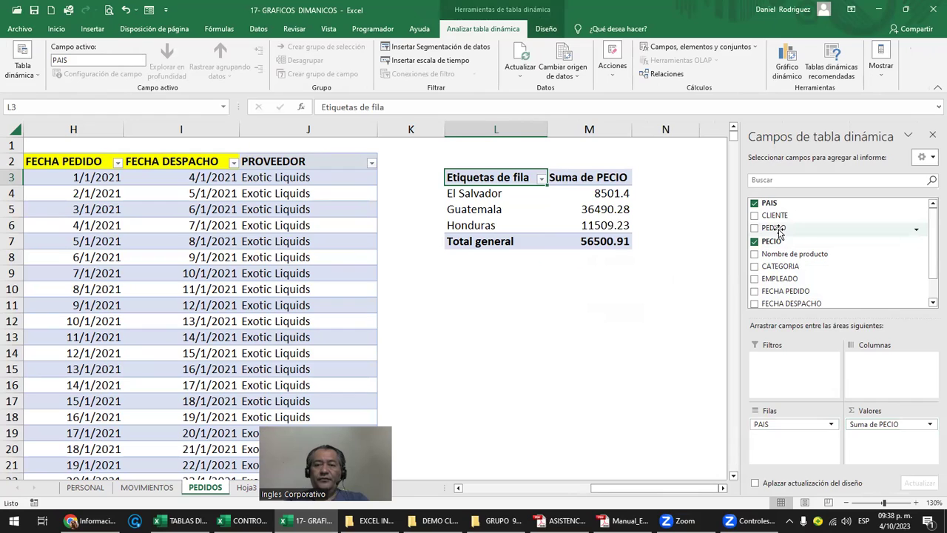
{"action": "left_click_drag", "start_coordinate": [776, 231], "coordinate": [884, 432]}
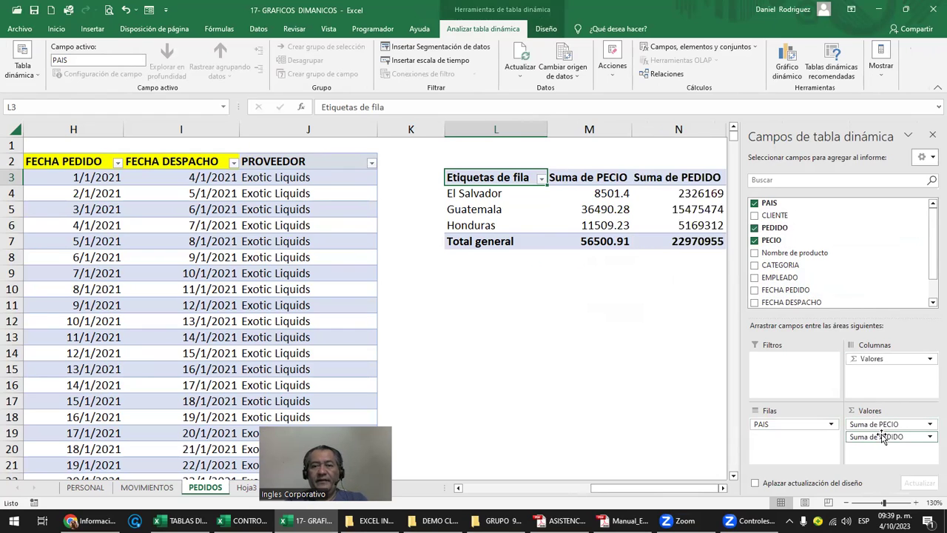
Step: Remove Suma de PECIO so the pivot shows only Suma de PEDIDO per country
{"action": "left_click", "coordinate": [639, 343]}
{"action": "key", "text": "Right"}
{"action": "key", "text": "Right"}
{"action": "key", "text": "Right"}
{"action": "key", "text": "Right"}
{"action": "key", "text": "Right"}
{"action": "key", "text": "Right"}
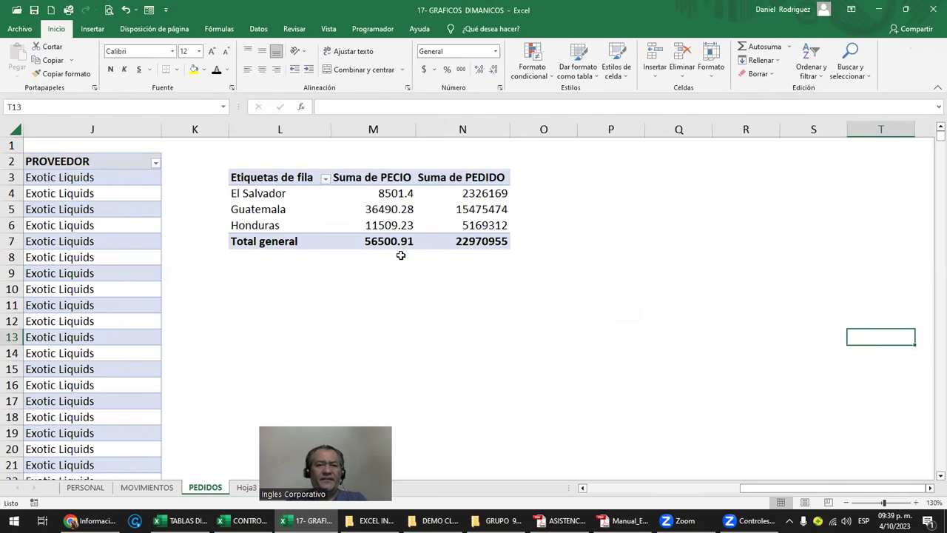
{"action": "left_click", "coordinate": [368, 182]}
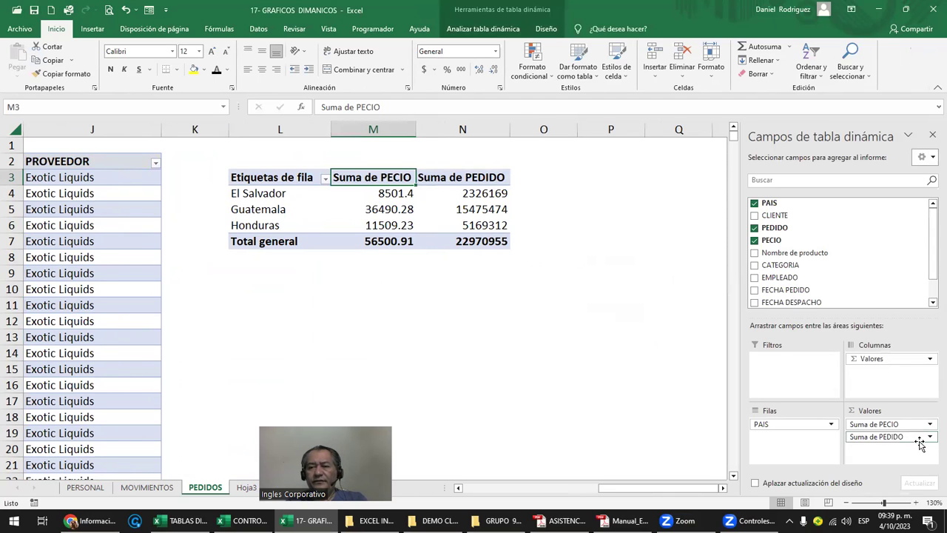
{"action": "left_click_drag", "start_coordinate": [881, 424], "coordinate": [838, 270]}
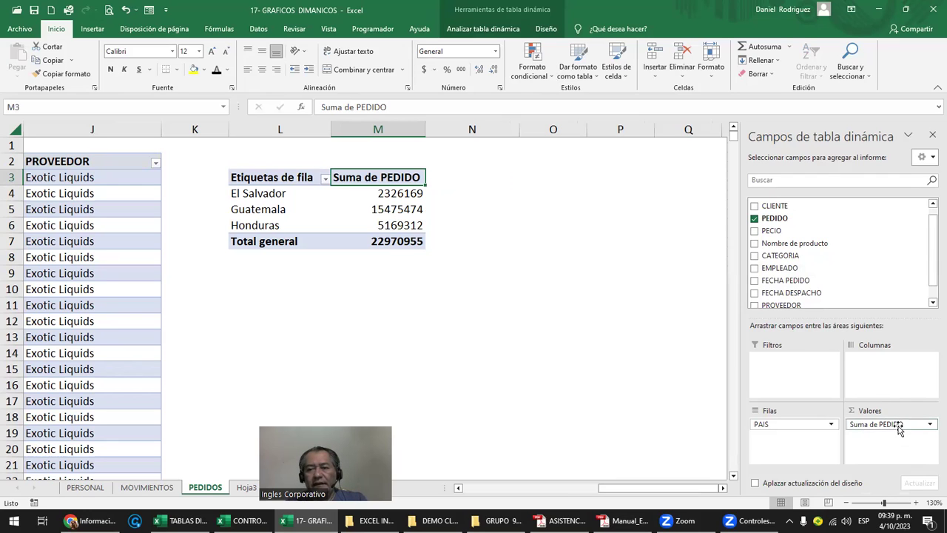
Step: Change the PEDIDO values from sum to Recuento (count) and centre column M
{"action": "left_click", "coordinate": [898, 424]}
{"action": "left_click", "coordinate": [862, 411]}
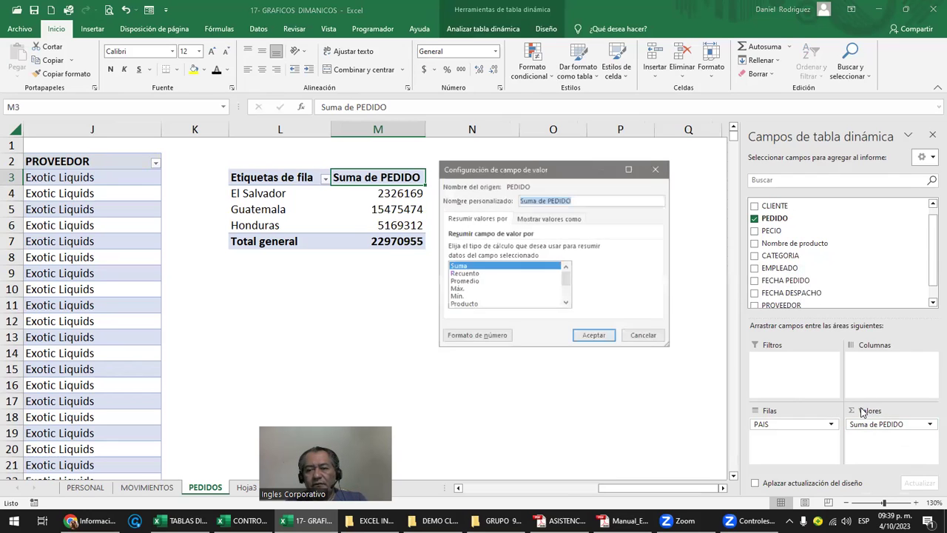
{"action": "left_click", "coordinate": [464, 273]}
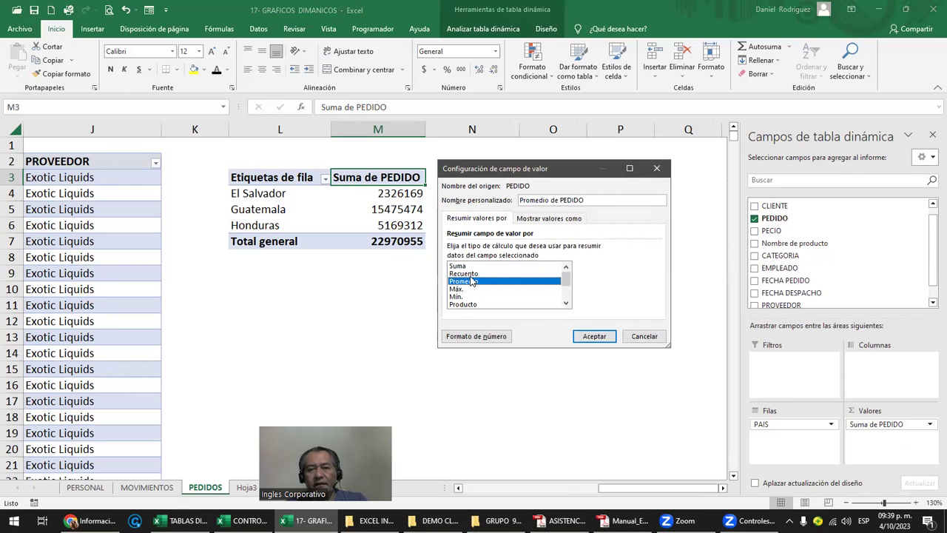
{"action": "left_click", "coordinate": [583, 332]}
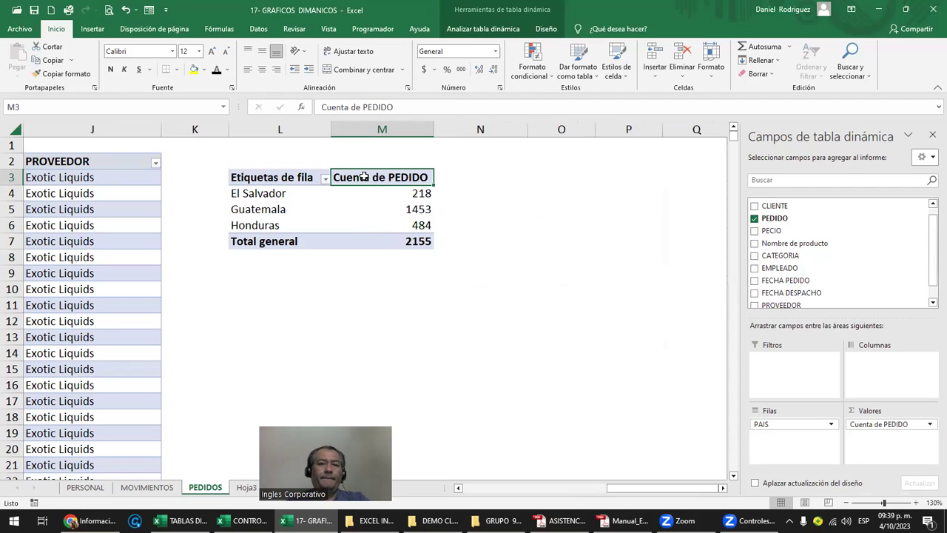
{"action": "left_click", "coordinate": [382, 130]}
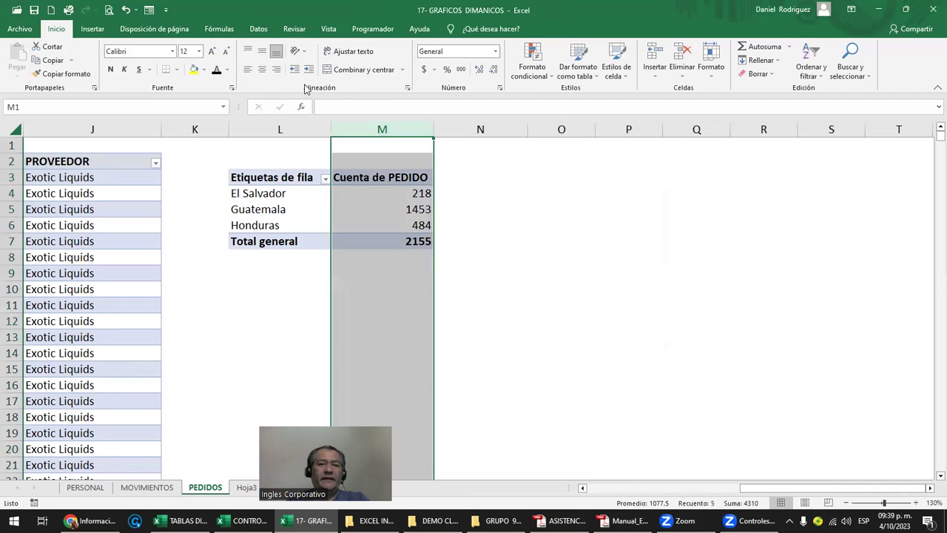
{"action": "left_click", "coordinate": [263, 70]}
Step: Rename the M3 header to 'Cantidad de PEDIDOS' and fit column M to it
{"action": "left_click", "coordinate": [365, 177]}
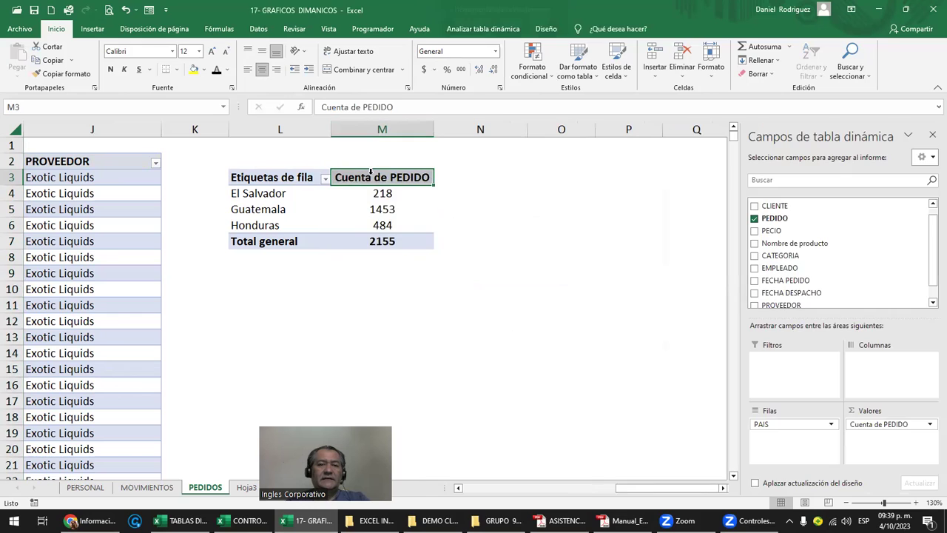
{"action": "double_click", "coordinate": [347, 177]}
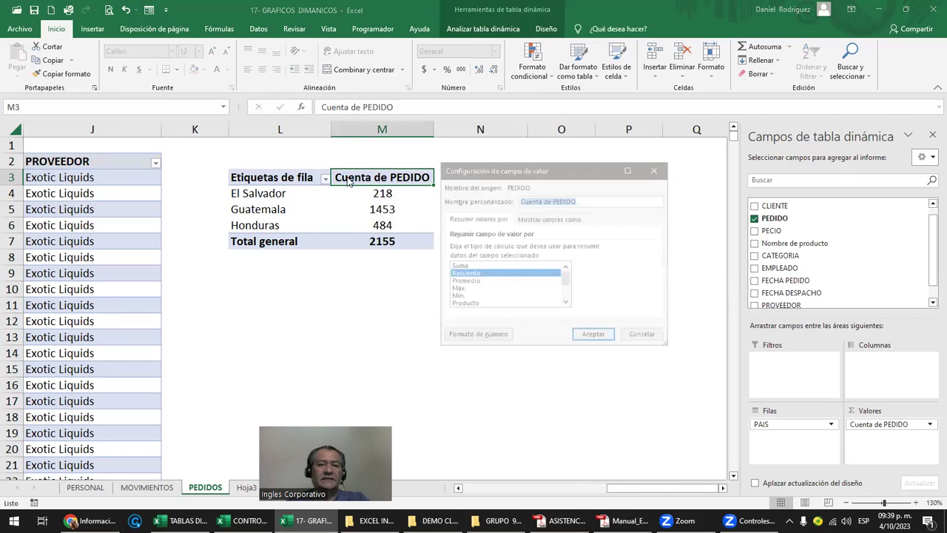
{"action": "key", "text": "Escape"}
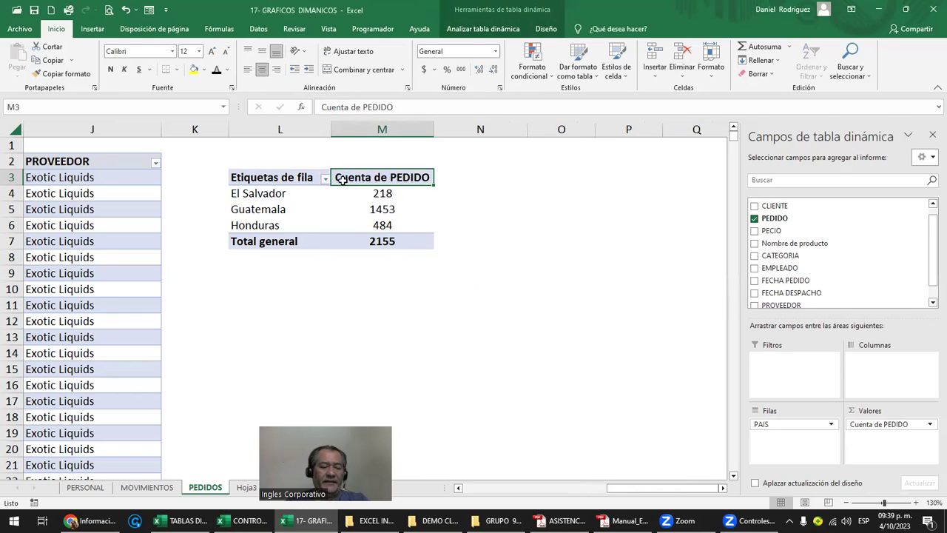
{"action": "key", "text": "F2"}
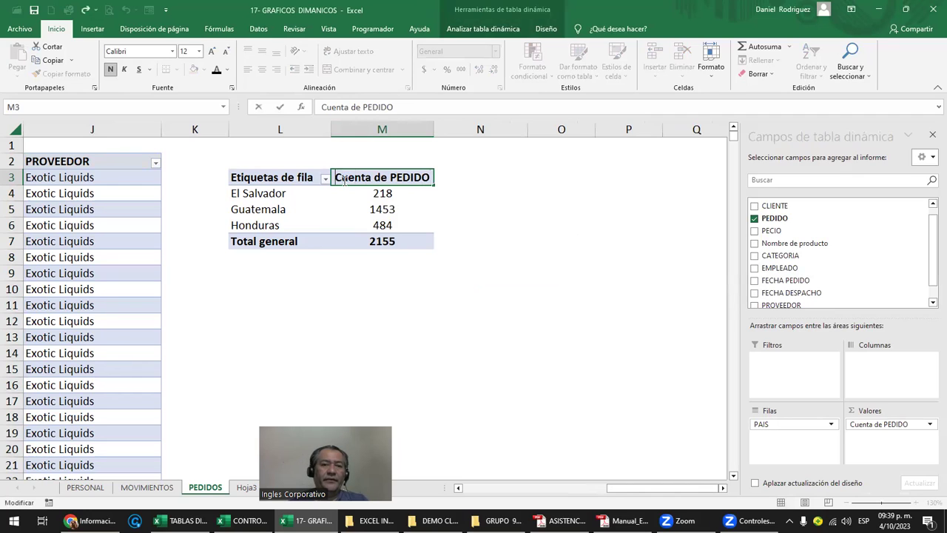
{"action": "type", "text": "nUMERO"}
{"action": "key", "text": "BackSpace"}
{"action": "key", "text": "BackSpace"}
{"action": "key", "text": "BackSpace"}
{"action": "key", "text": "BackSpace"}
{"action": "key", "text": "BackSpace"}
{"action": "key", "text": "BackSpace"}
{"action": "key", "text": "BackSpace"}
{"action": "type", "text": "Cantidad de"}
{"action": "key", "text": "Delete"}
{"action": "key", "text": "Delete"}
{"action": "key", "text": "Delete"}
{"action": "key", "text": "Delete"}
{"action": "key", "text": "Delete"}
{"action": "key", "text": "Delete"}
{"action": "key", "text": "Delete"}
{"action": "key", "text": "Delete"}
{"action": "key", "text": "Delete"}
{"action": "key", "text": "Delete"}
{"action": "type", "text": "s"}
{"action": "key", "text": "BackSpace"}
{"action": "type", "text": "S"}
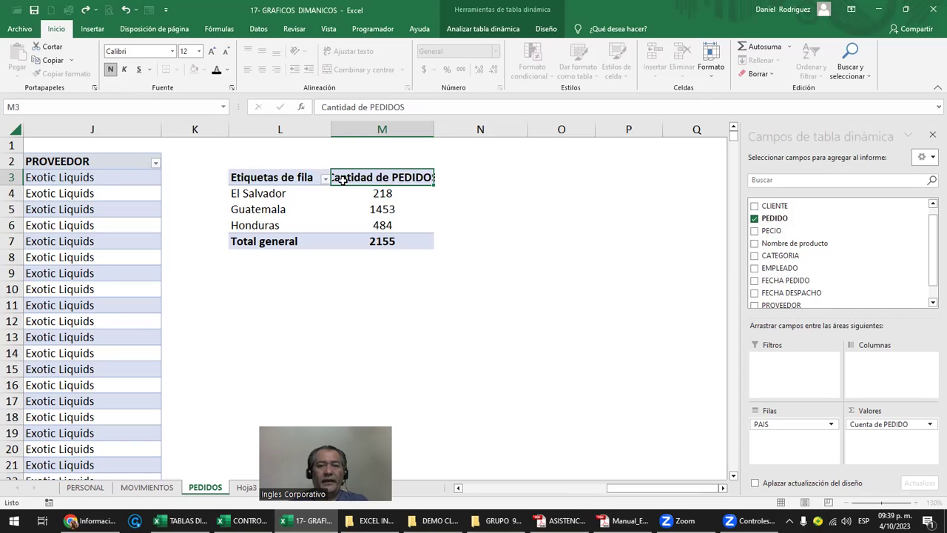
{"action": "key", "text": "Return"}
{"action": "left_click", "coordinate": [342, 180]}
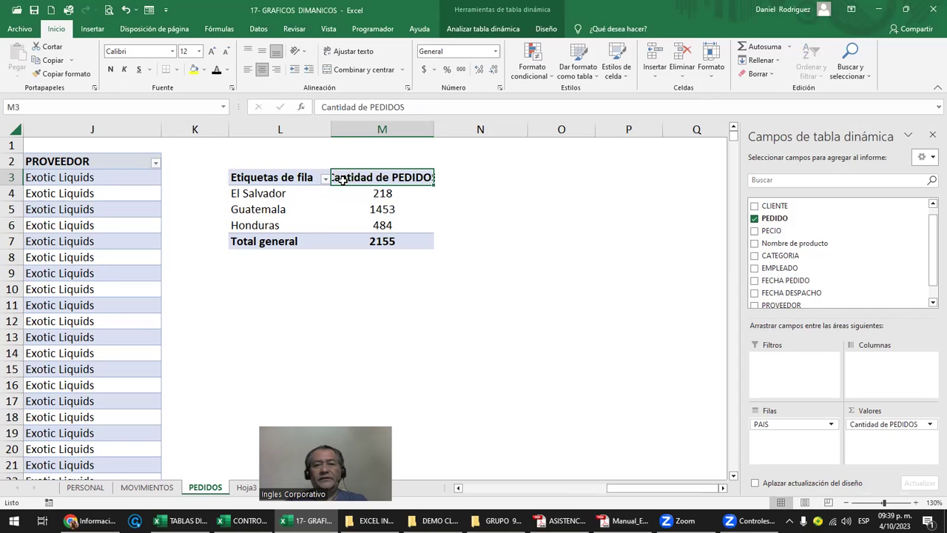
{"action": "double_click", "coordinate": [434, 125]}
Step: Rename the L3 row header to 'Pais' and widen column L
{"action": "left_click", "coordinate": [281, 180]}
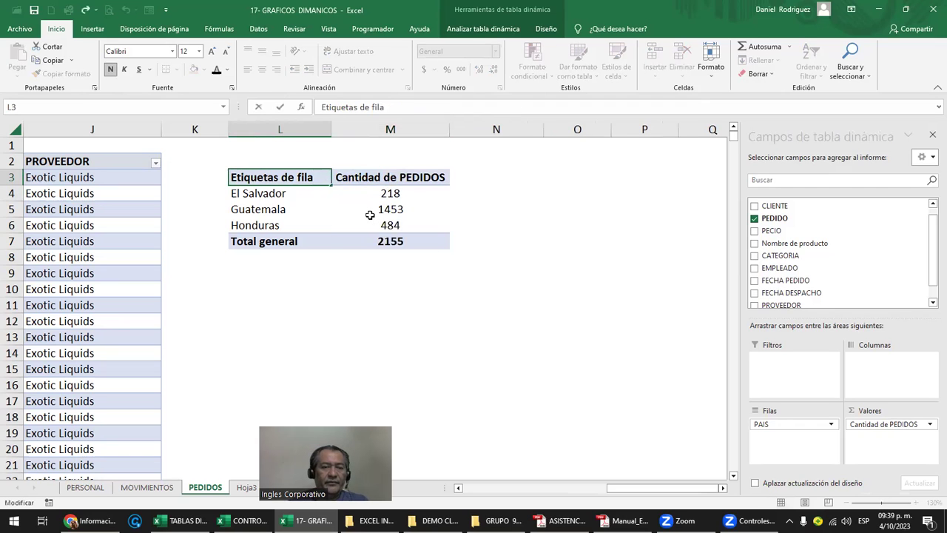
{"action": "key", "text": "BackSpace"}
{"action": "key", "text": "BackSpace"}
{"action": "key", "text": "BackSpace"}
{"action": "key", "text": "BackSpace"}
{"action": "key", "text": "BackSpace"}
{"action": "key", "text": "BackSpace"}
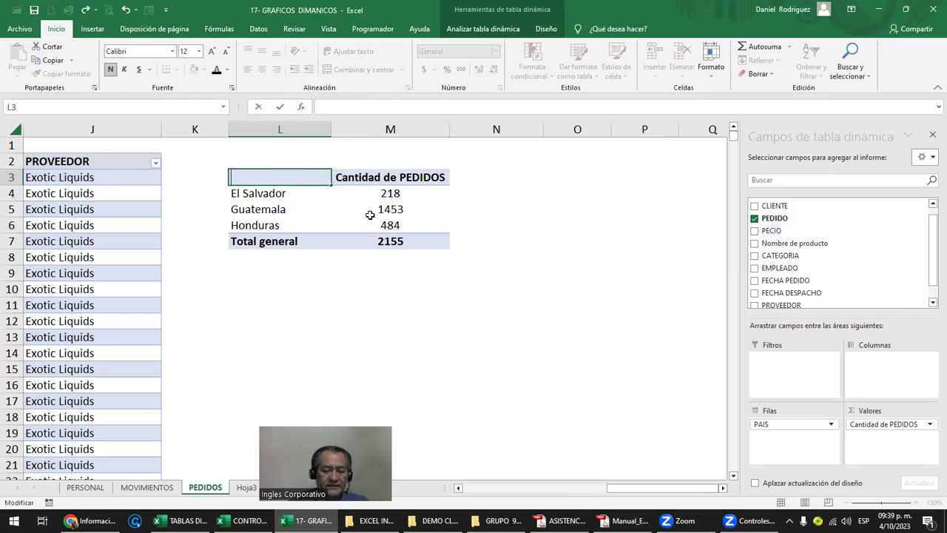
{"action": "key", "text": "BackSpace"}
{"action": "key", "text": "BackSpace"}
{"action": "key", "text": "BackSpace"}
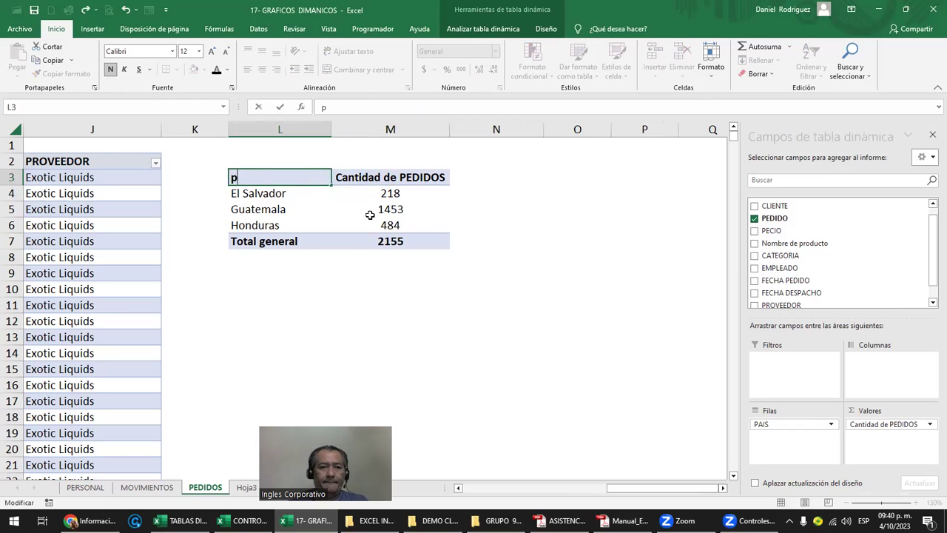
{"action": "type", "text": "Pais"}
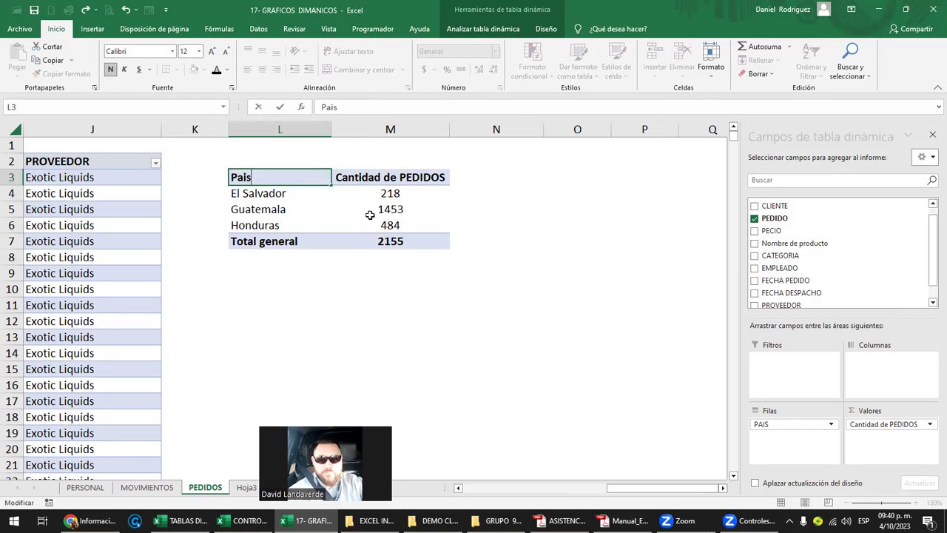
{"action": "key", "text": "Return"}
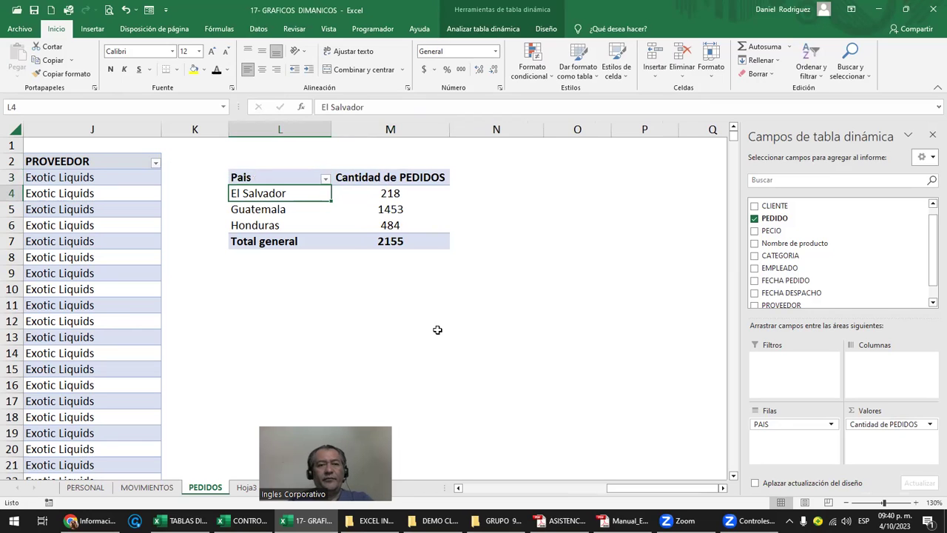
{"action": "left_click_drag", "start_coordinate": [333, 129], "coordinate": [348, 129]}
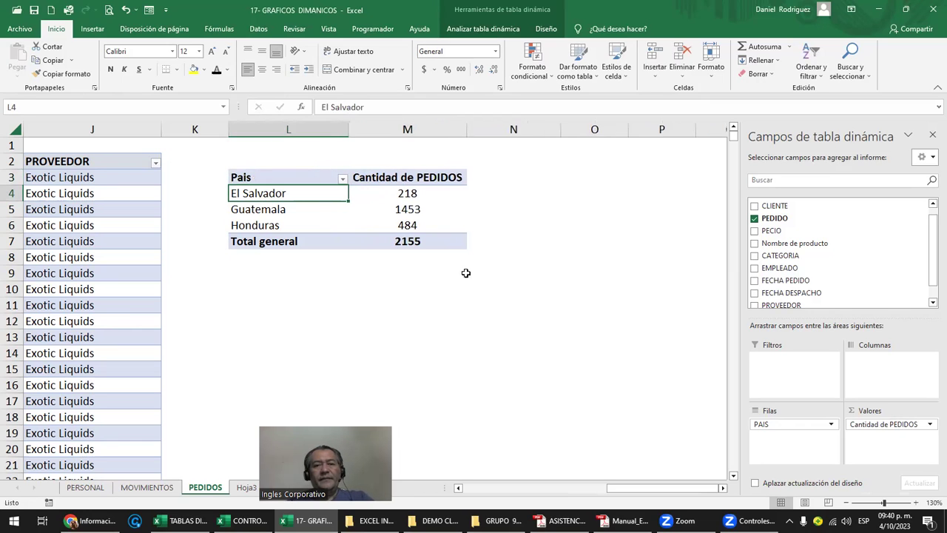
{"action": "left_click", "coordinate": [457, 289]}
{"action": "left_click", "coordinate": [427, 179]}
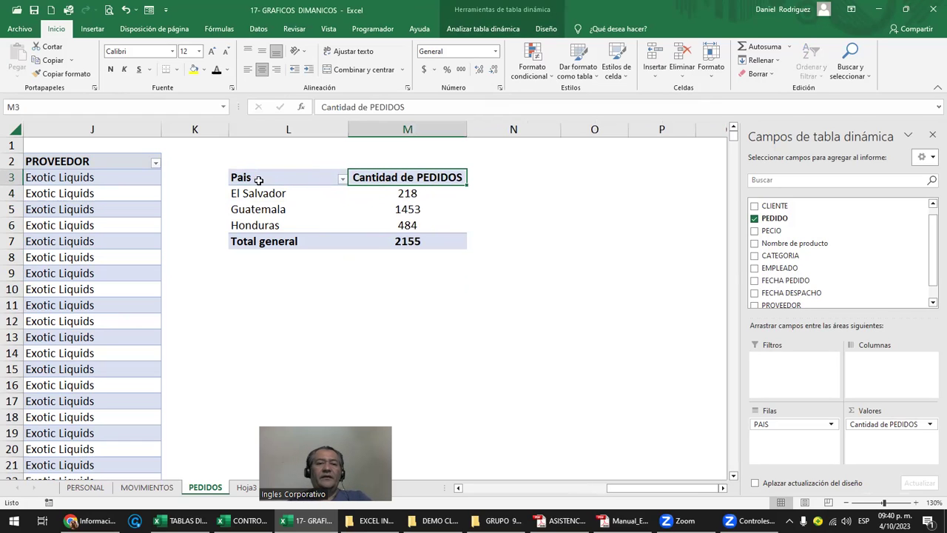
Step: Insert a second pivot table from the pedidos data at cell L13
{"action": "left_click", "coordinate": [251, 333]}
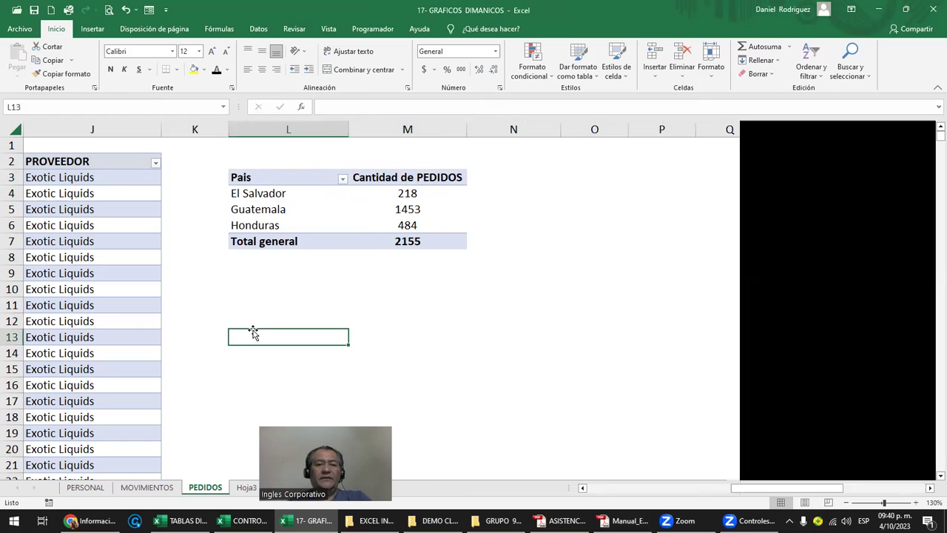
{"action": "left_click", "coordinate": [94, 31]}
{"action": "left_click", "coordinate": [23, 68]}
{"action": "left_click", "coordinate": [31, 90]}
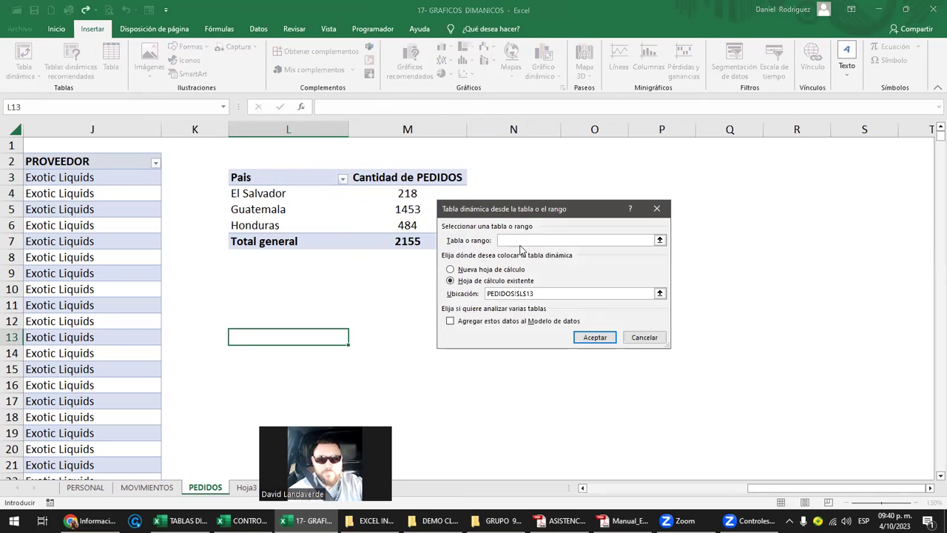
{"action": "type", "text": "pedidos"}
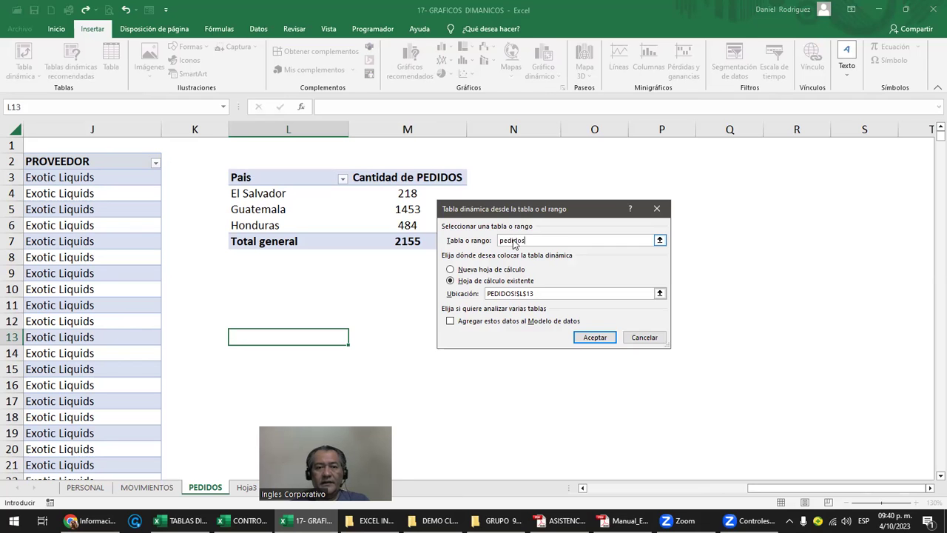
{"action": "key", "text": "Return"}
Step: Add CATEGORIA as rows and PECIO as summed values in the new pivot
{"action": "scroll", "coordinate": [514, 248], "scroll_direction": "down", "scroll_amount": 1}
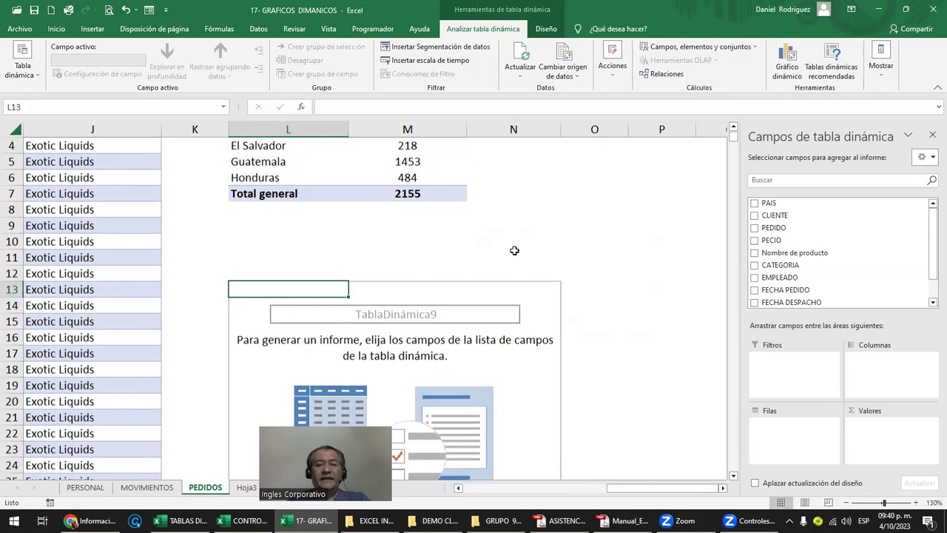
{"action": "scroll", "coordinate": [481, 295], "scroll_direction": "down", "scroll_amount": 1}
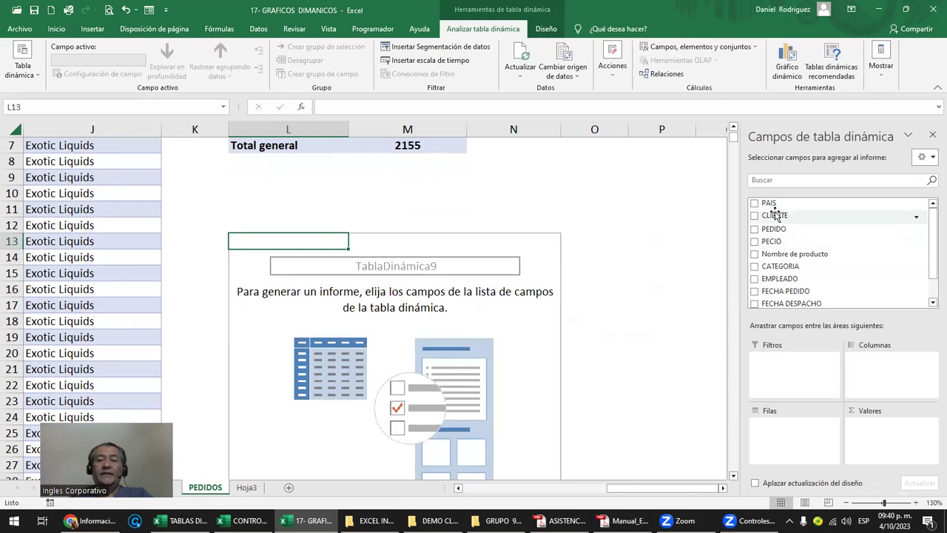
{"action": "left_click_drag", "start_coordinate": [780, 265], "coordinate": [790, 428]}
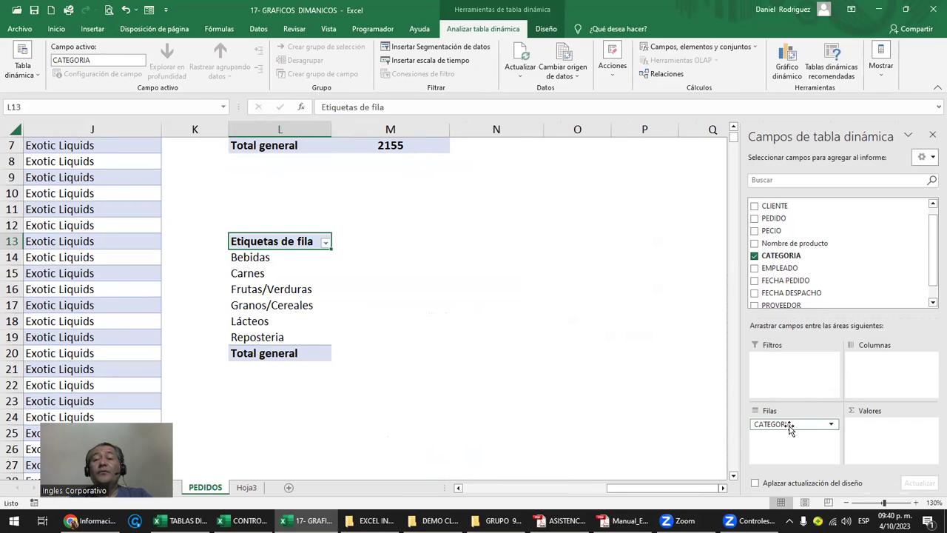
{"action": "mouse_move", "coordinate": [771, 230]}
{"action": "left_mouse_down"}
{"action": "mouse_move", "coordinate": [871, 323]}
{"action": "mouse_move", "coordinate": [903, 441]}
{"action": "left_mouse_up"}
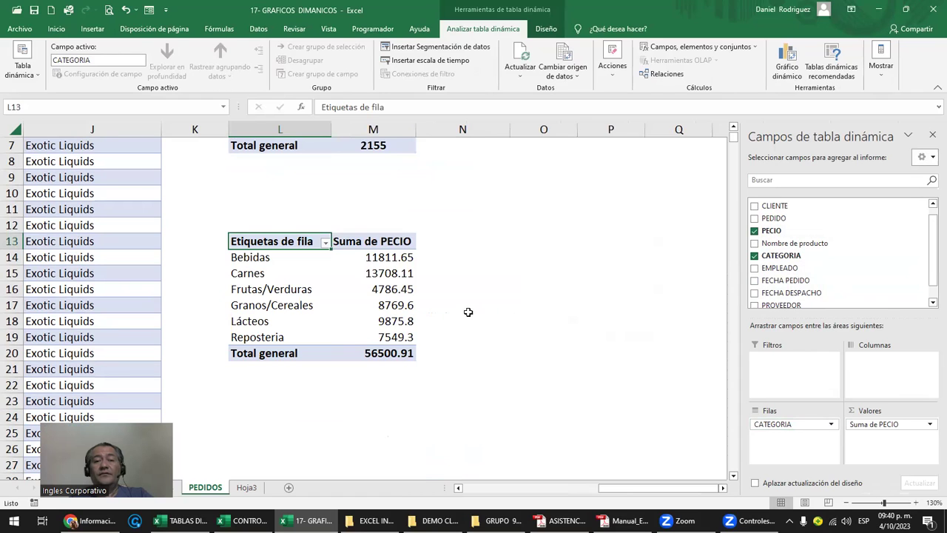
Step: Format the Suma de PECIO values as currency through the value field number format
{"action": "left_click", "coordinate": [912, 429]}
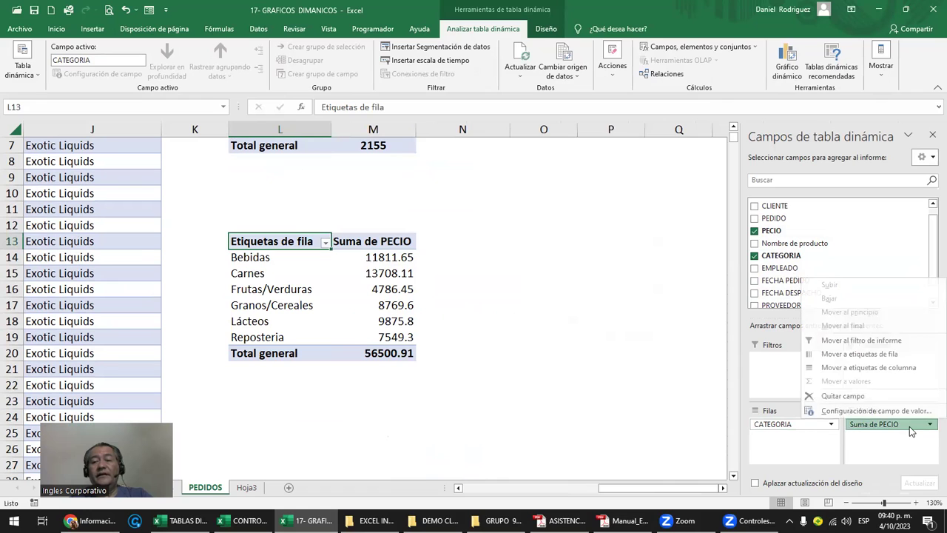
{"action": "left_click", "coordinate": [856, 412]}
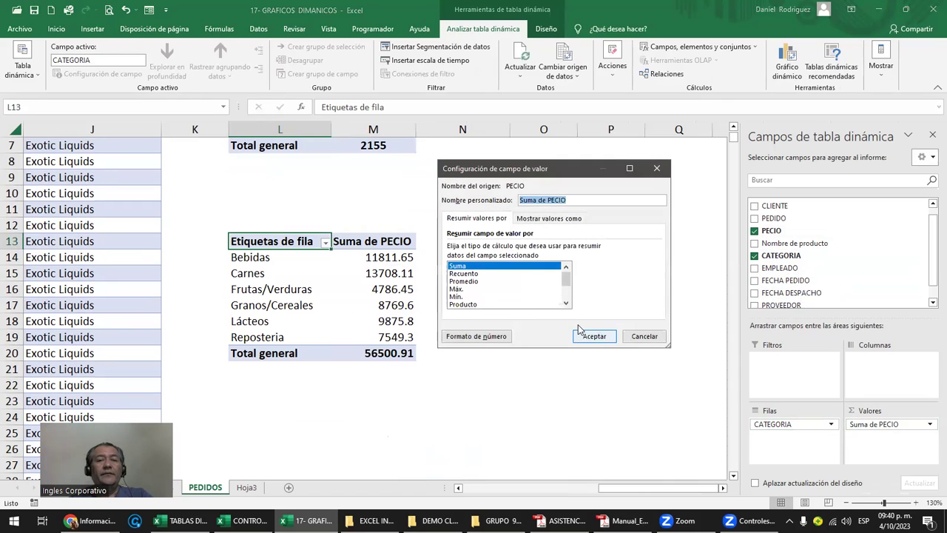
{"action": "left_click", "coordinate": [492, 337]}
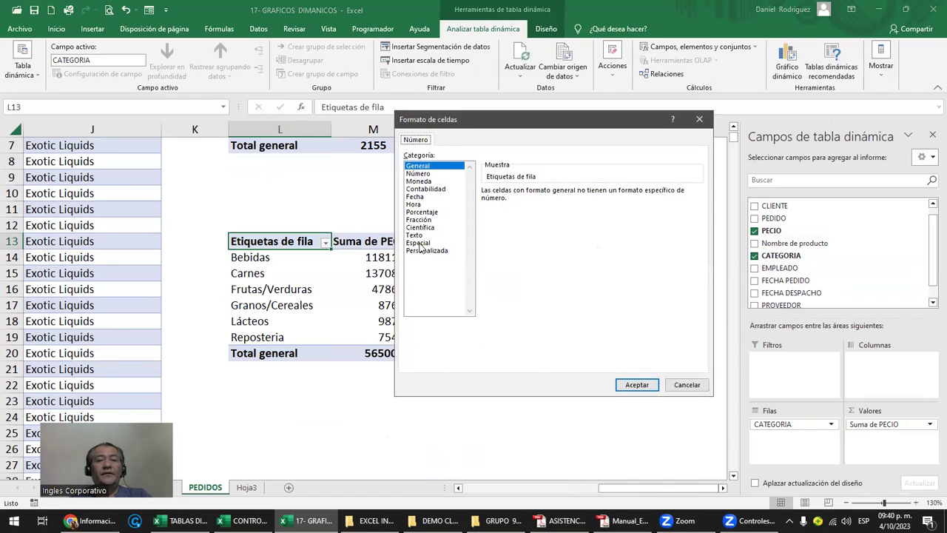
{"action": "left_click", "coordinate": [418, 181]}
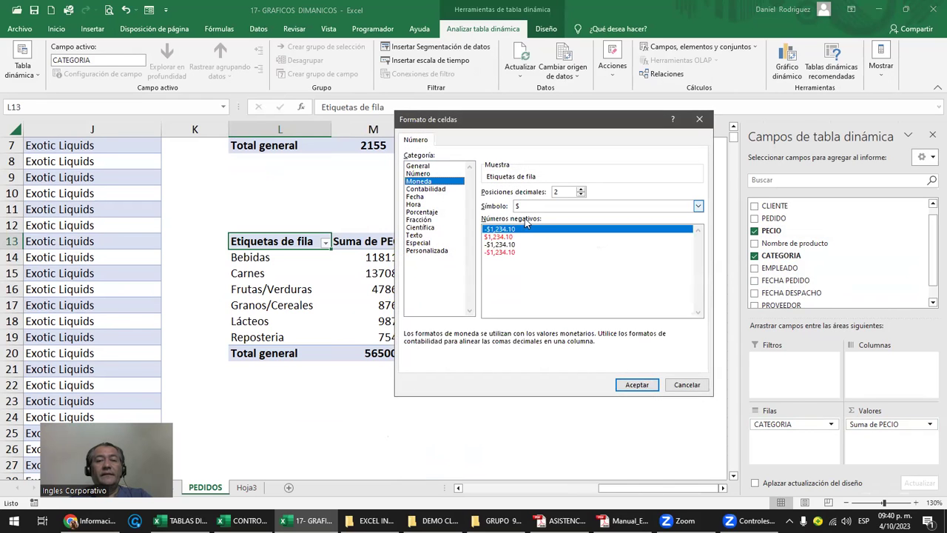
{"action": "left_click", "coordinate": [634, 385]}
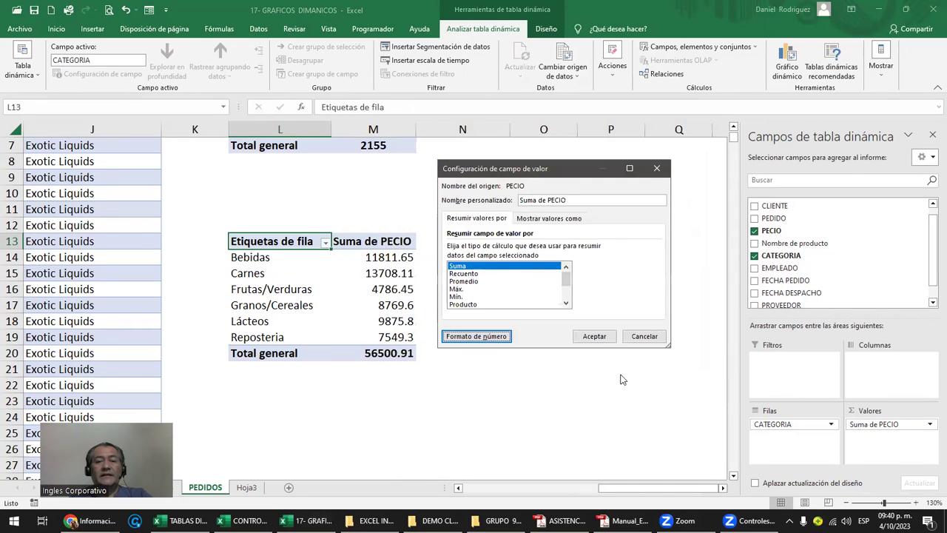
{"action": "left_click", "coordinate": [595, 337]}
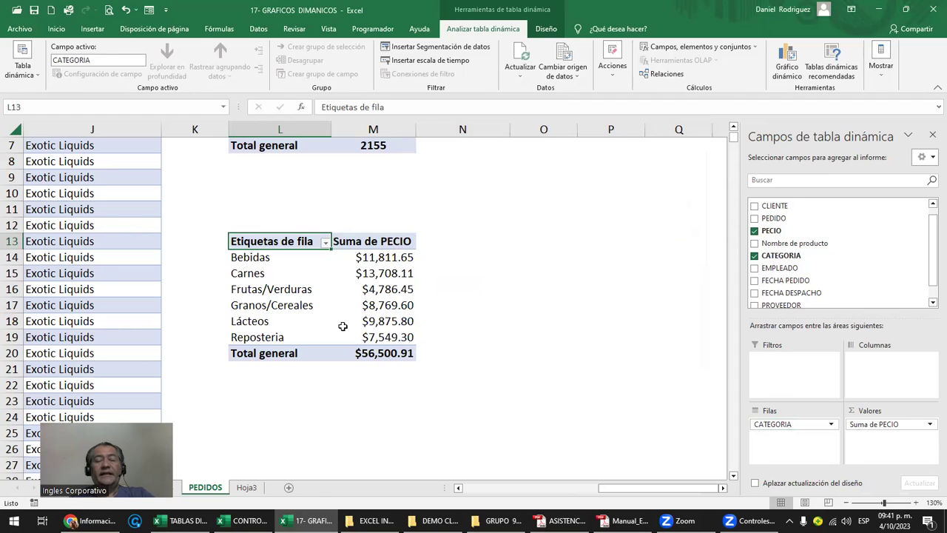
Step: Rename the pivot headers to 'Ventas' and 'Categorias'
{"action": "left_click", "coordinate": [375, 245]}
{"action": "key", "text": "F2"}
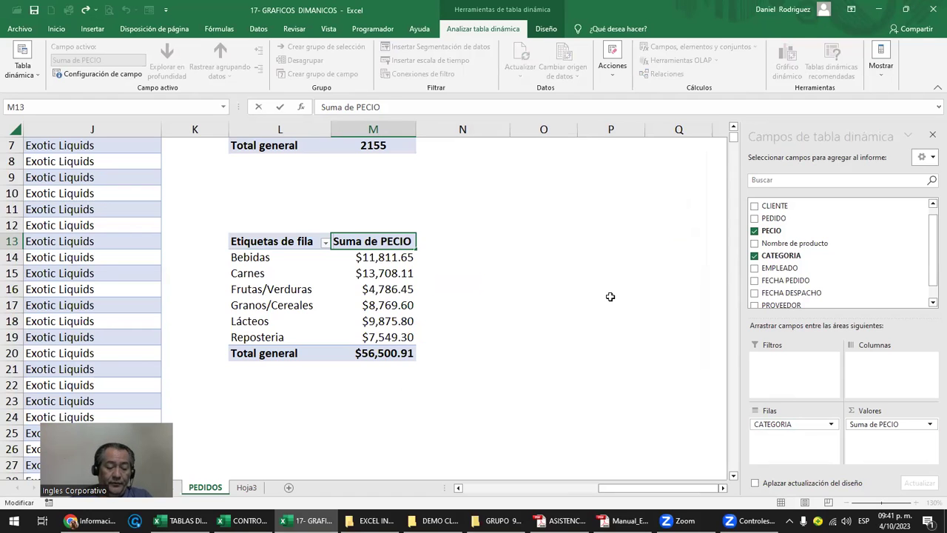
{"action": "type", "text": "Ventas"}
{"action": "key", "text": "Delete"}
{"action": "key", "text": "Delete"}
{"action": "key", "text": "Delete"}
{"action": "key", "text": "Delete"}
{"action": "key", "text": "Delete"}
{"action": "key", "text": "Return"}
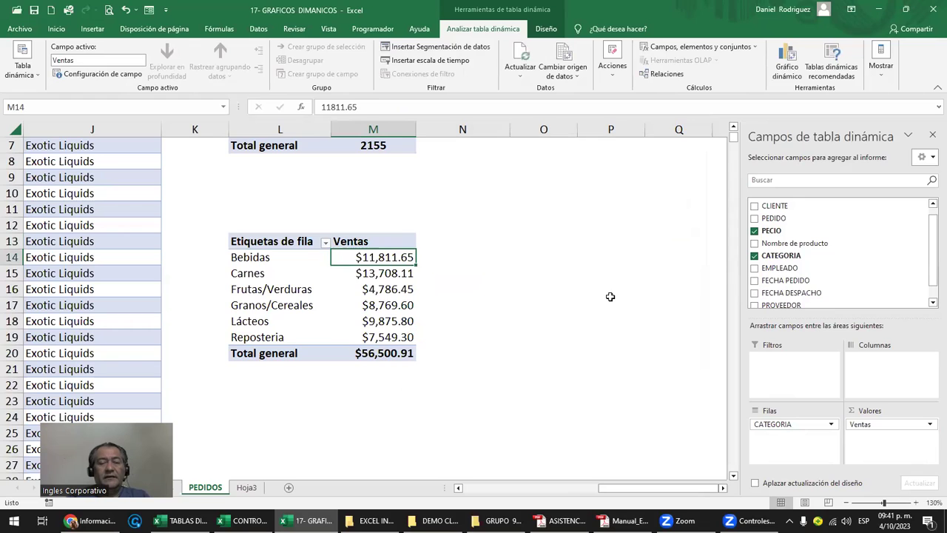
{"action": "left_click", "coordinate": [300, 241]}
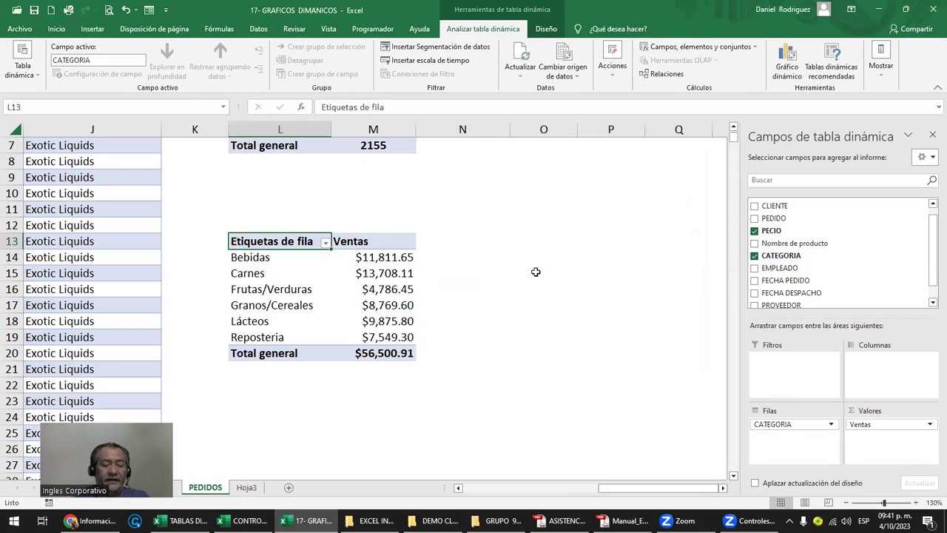
{"action": "key", "text": "F2"}
{"action": "key", "text": "BackSpace"}
{"action": "key", "text": "BackSpace"}
{"action": "key", "text": "BackSpace"}
{"action": "key", "text": "BackSpace"}
{"action": "key", "text": "BackSpace"}
{"action": "key", "text": "BackSpace"}
{"action": "key", "text": "BackSpace"}
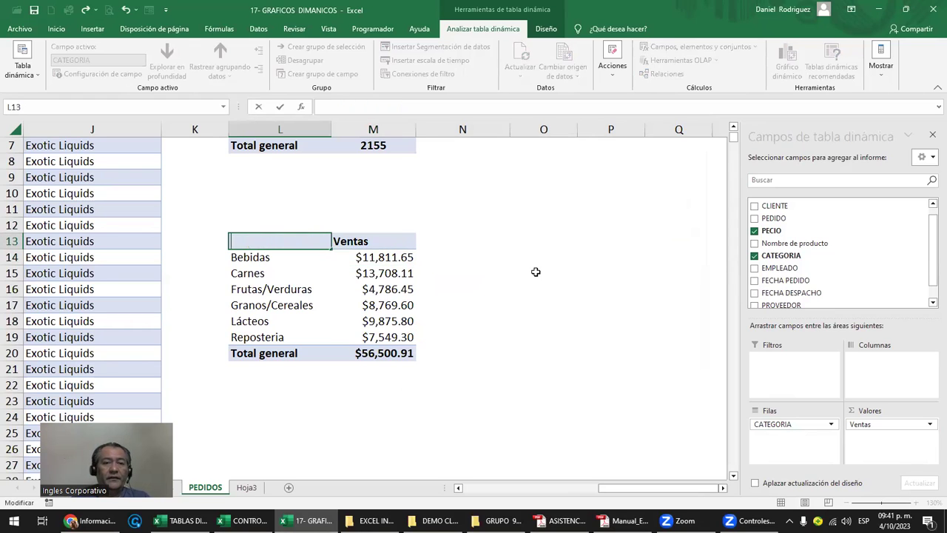
{"action": "type", "text": "C"}
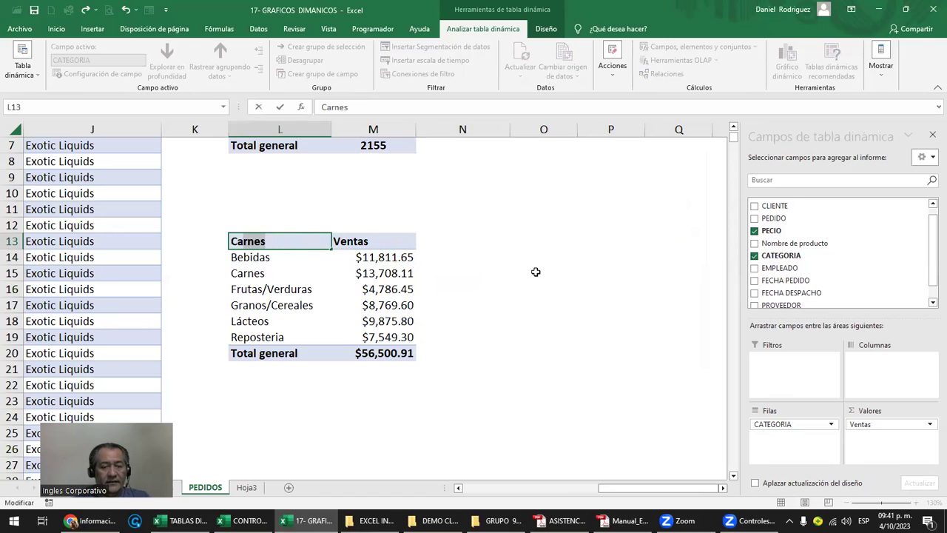
{"action": "type", "text": "ate"}
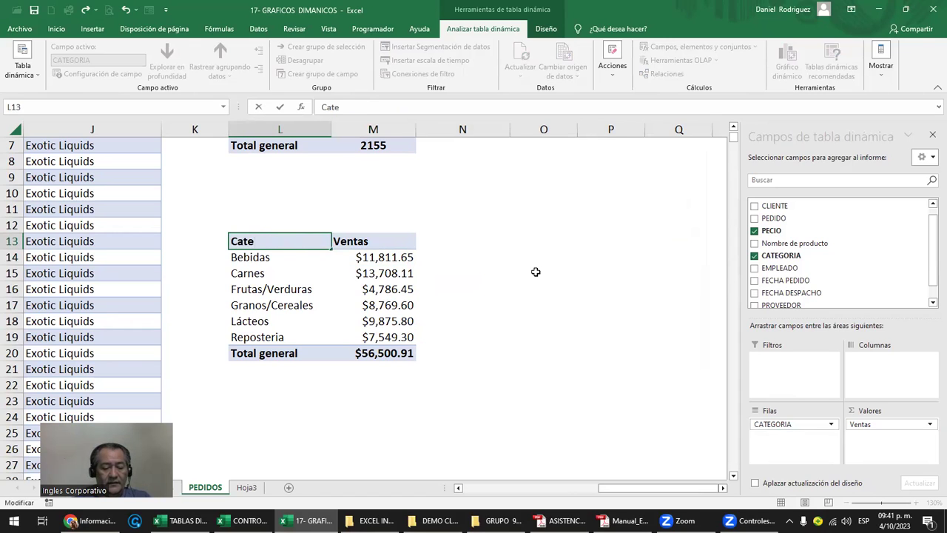
{"action": "type", "text": "gorias"}
{"action": "key", "text": "Return"}
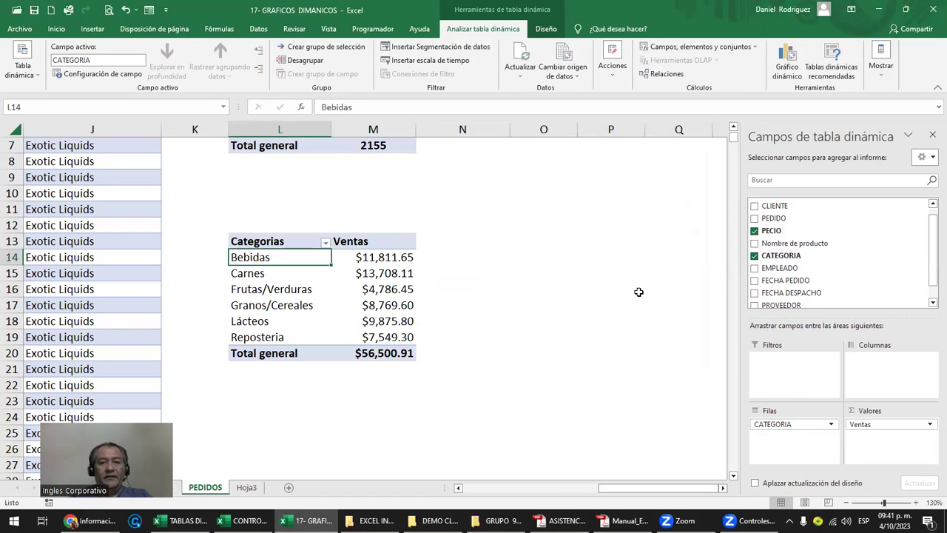
Step: Centre the Categorias and Ventas header cells
{"action": "left_click_drag", "start_coordinate": [276, 241], "coordinate": [346, 235]}
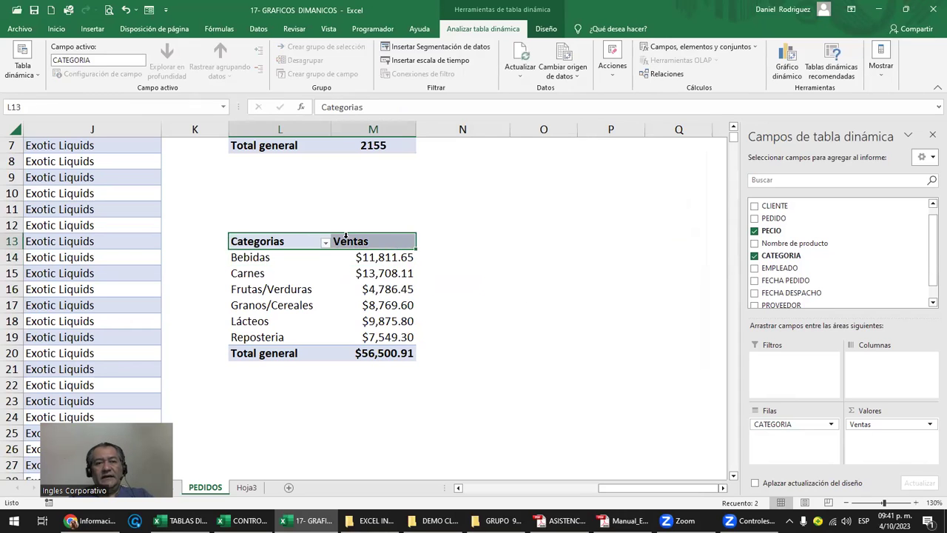
{"action": "left_click", "coordinate": [56, 28]}
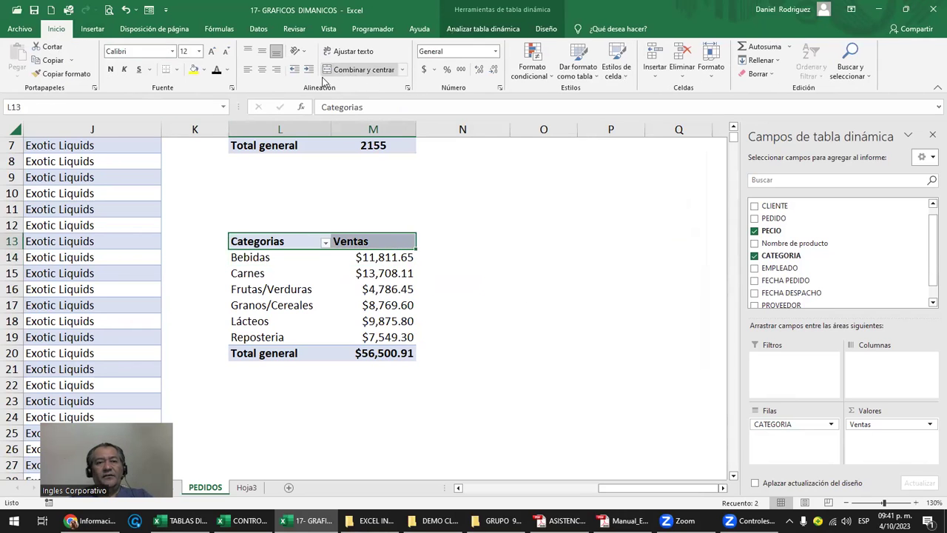
{"action": "left_click", "coordinate": [262, 70]}
Step: Widen column M so Cantidad de PEDIDOS fits, and centre its contents
{"action": "left_click_drag", "start_coordinate": [417, 134], "coordinate": [427, 134]}
{"action": "left_click", "coordinate": [521, 290]}
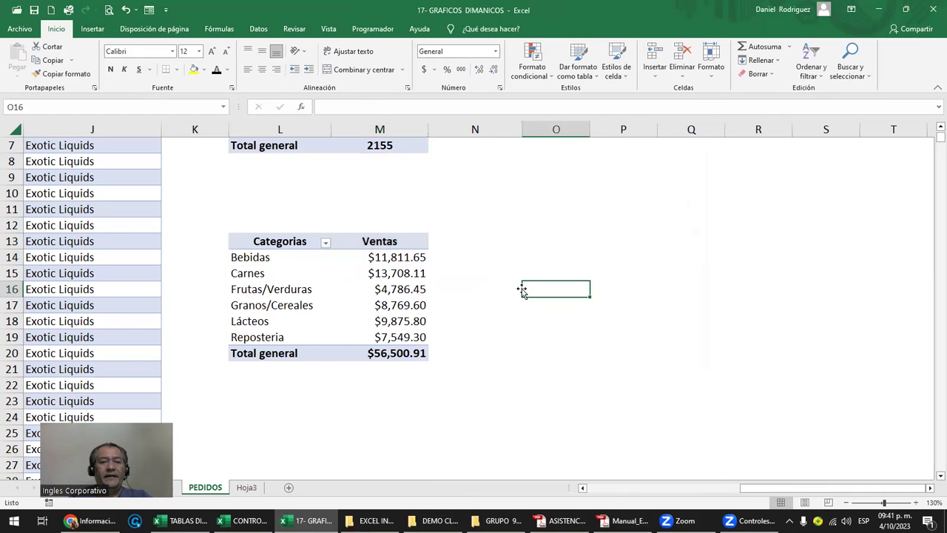
{"action": "scroll", "coordinate": [521, 290], "scroll_direction": "up", "scroll_amount": 2}
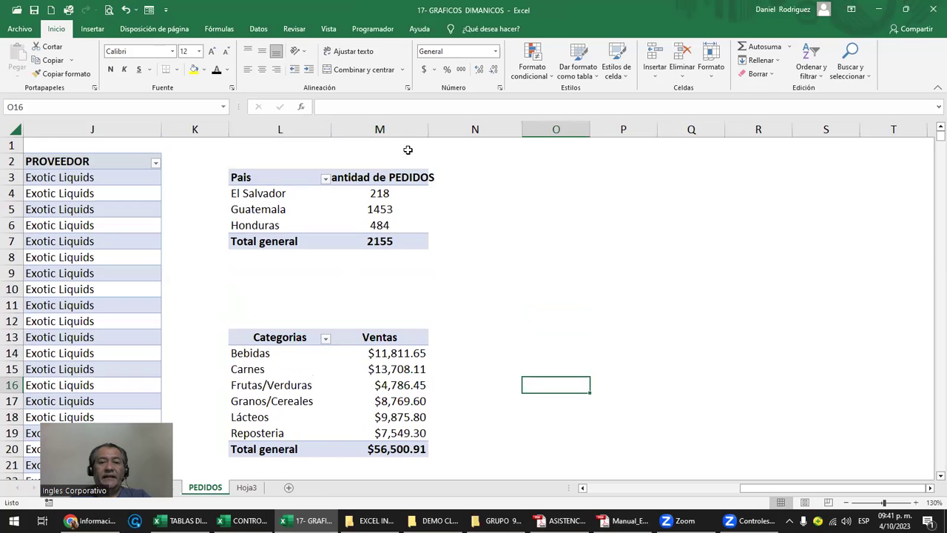
{"action": "left_click_drag", "start_coordinate": [428, 130], "coordinate": [471, 131]}
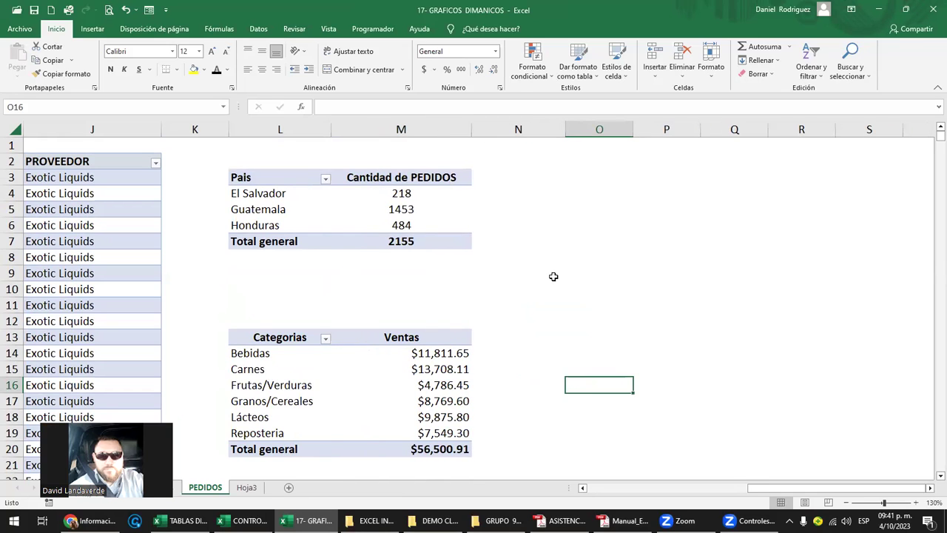
{"action": "left_click", "coordinate": [413, 128]}
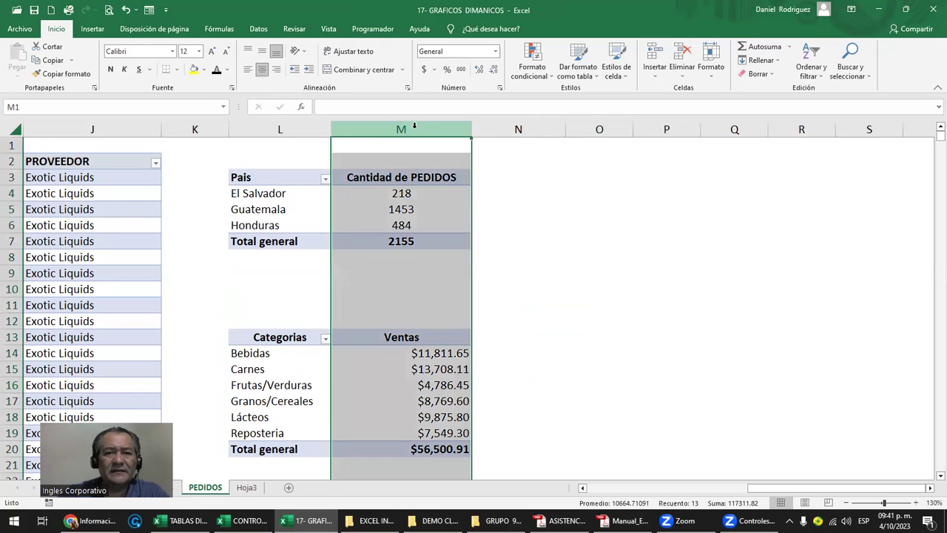
{"action": "left_click", "coordinate": [261, 71]}
{"action": "left_click", "coordinate": [260, 73]}
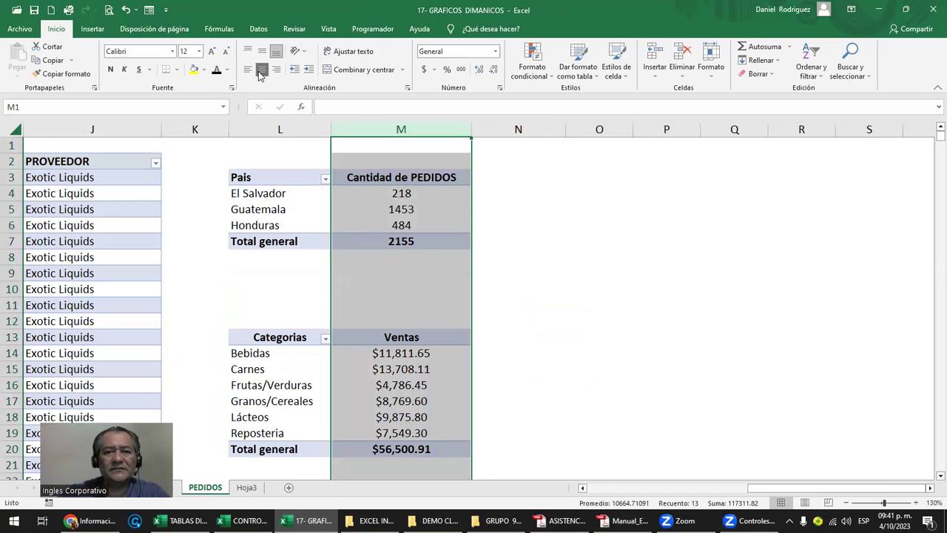
{"action": "left_click", "coordinate": [577, 247]}
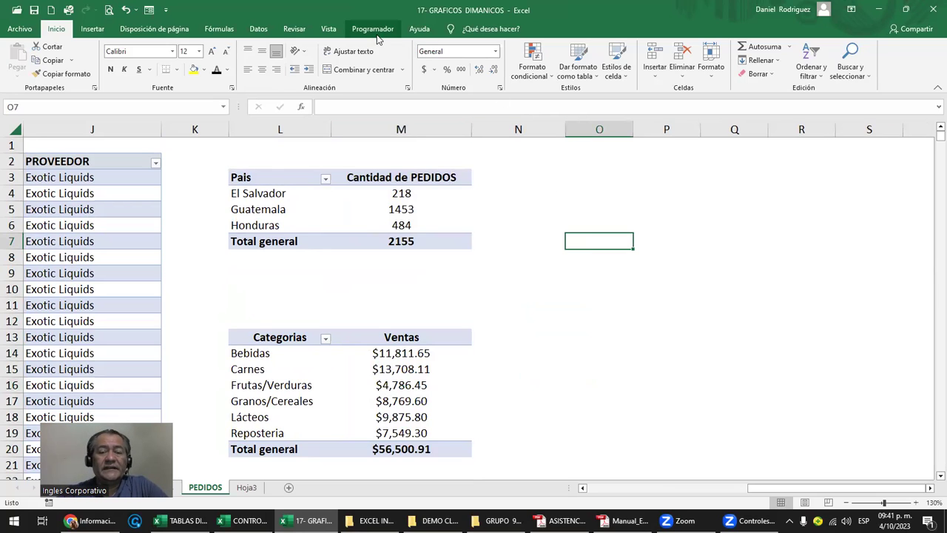
Step: Insert a PAIS slicer for the orders pivot, placed near column O and shortened
{"action": "left_click", "coordinate": [368, 178]}
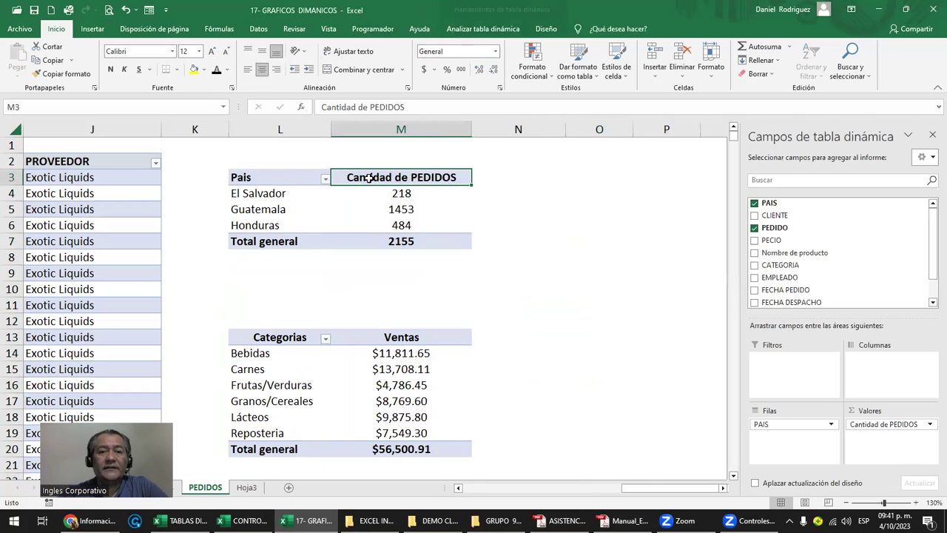
{"action": "left_click", "coordinate": [480, 29]}
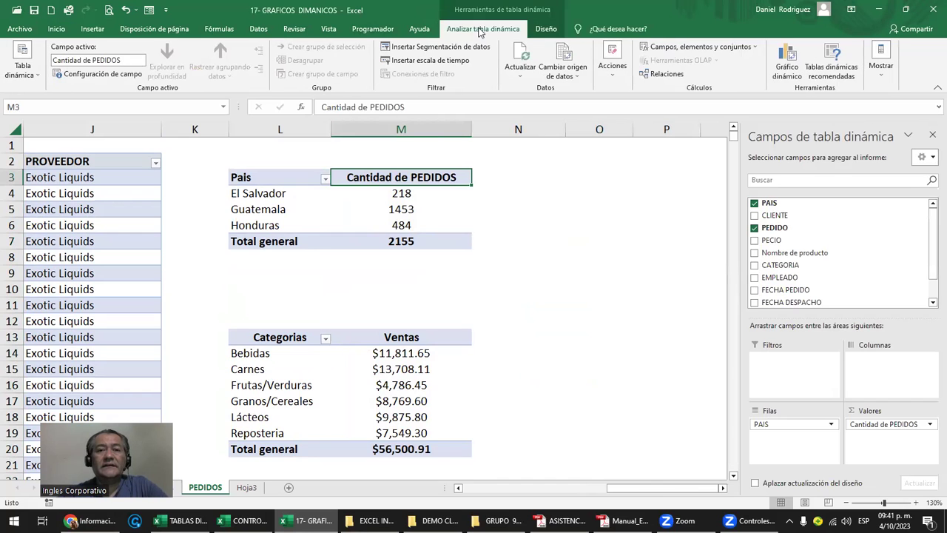
{"action": "left_click", "coordinate": [442, 48]}
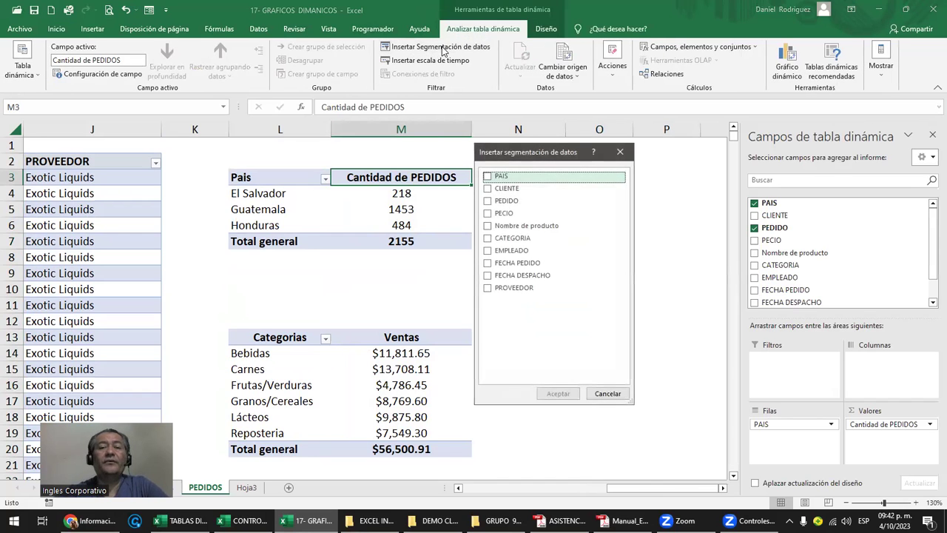
{"action": "left_click", "coordinate": [499, 176]}
{"action": "left_click", "coordinate": [558, 393]}
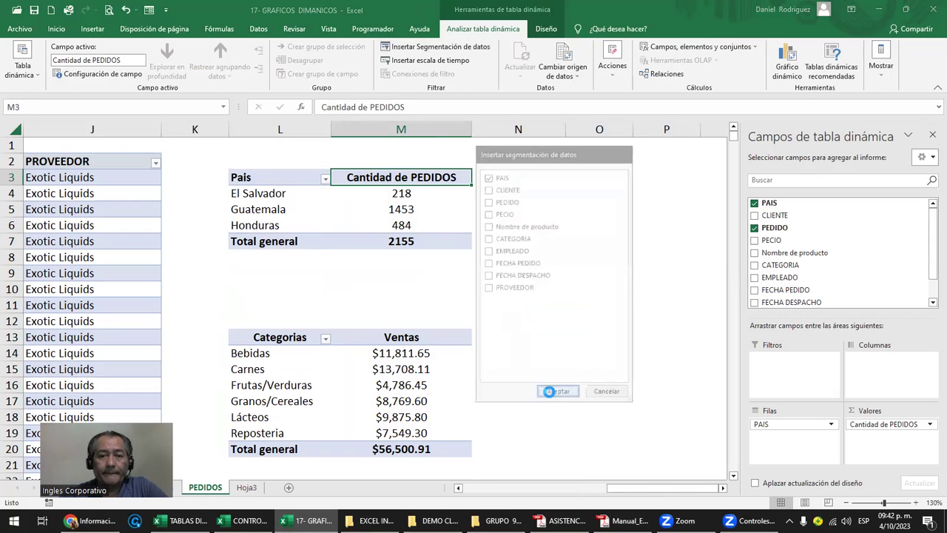
{"action": "left_click_drag", "start_coordinate": [491, 203], "coordinate": [567, 186]}
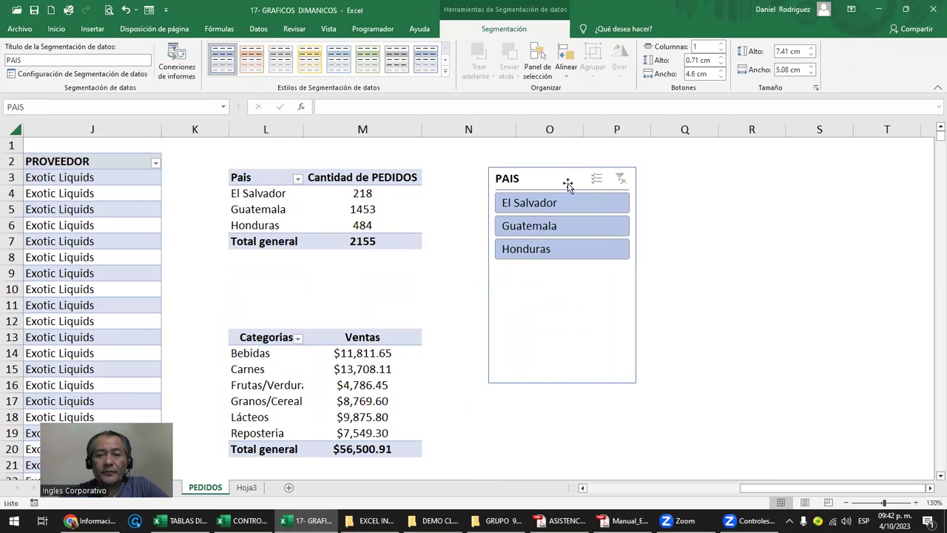
{"action": "left_click_drag", "start_coordinate": [562, 382], "coordinate": [567, 311]}
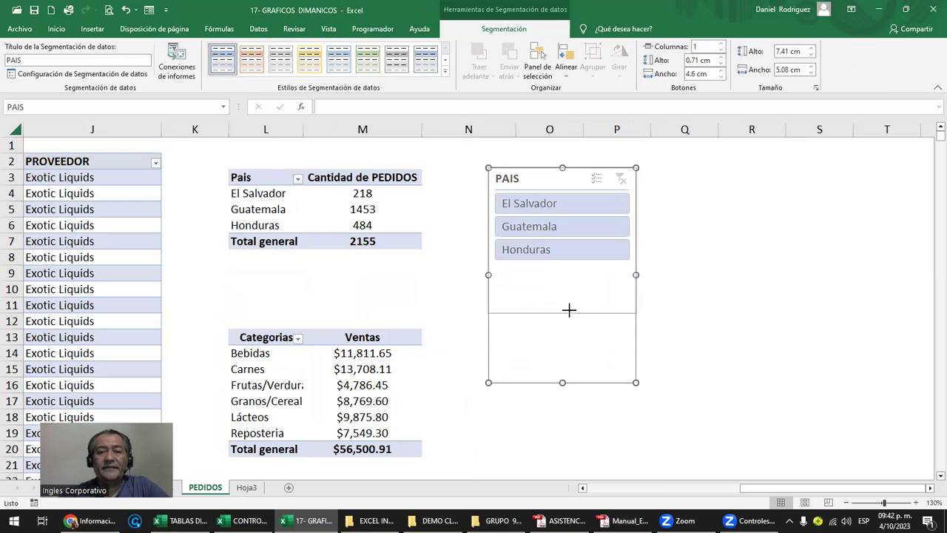
Step: Test the slicer with El Salvador, Guatemala and Honduras, then clear the filter and reselect it
{"action": "left_click", "coordinate": [540, 203]}
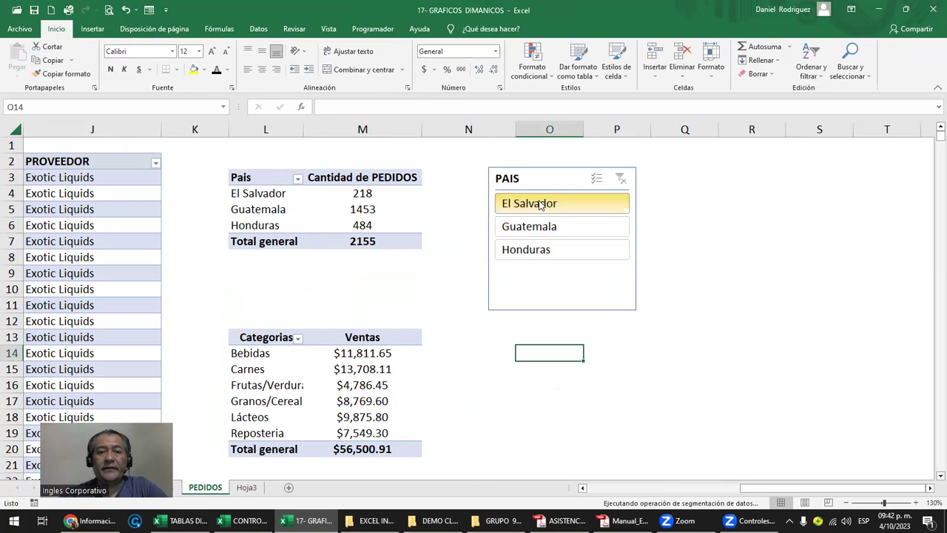
{"action": "left_click", "coordinate": [268, 177]}
{"action": "left_click", "coordinate": [538, 228]}
{"action": "left_click", "coordinate": [538, 249]}
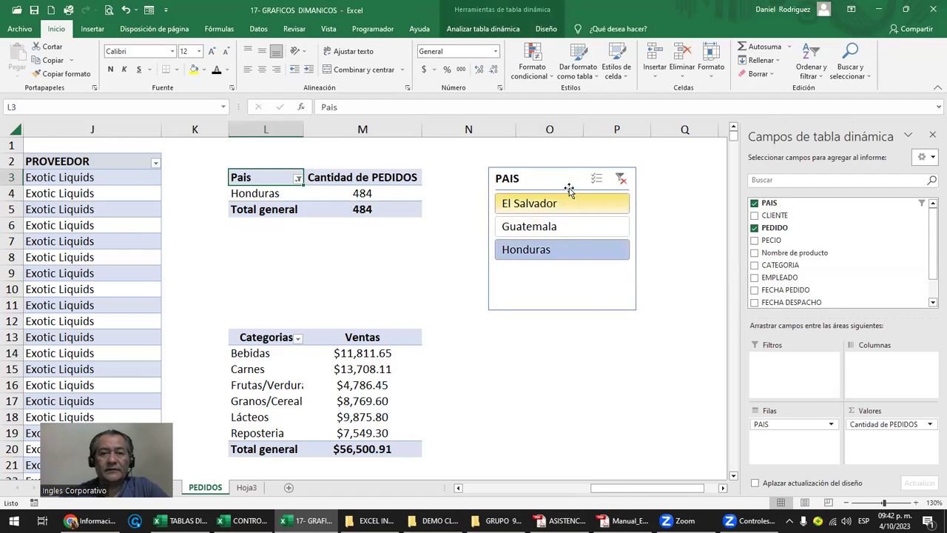
{"action": "left_click", "coordinate": [620, 179]}
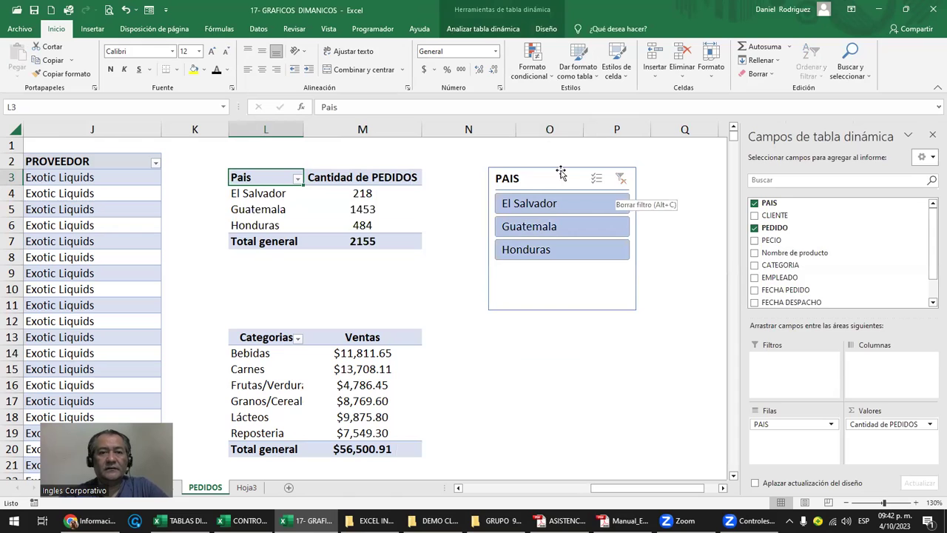
{"action": "left_click", "coordinate": [541, 188]}
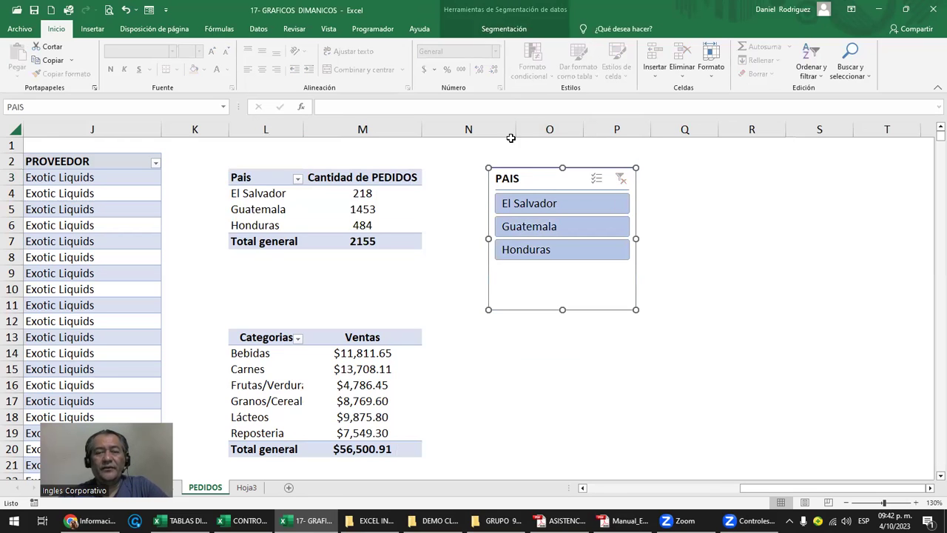
{"action": "left_click", "coordinate": [497, 30]}
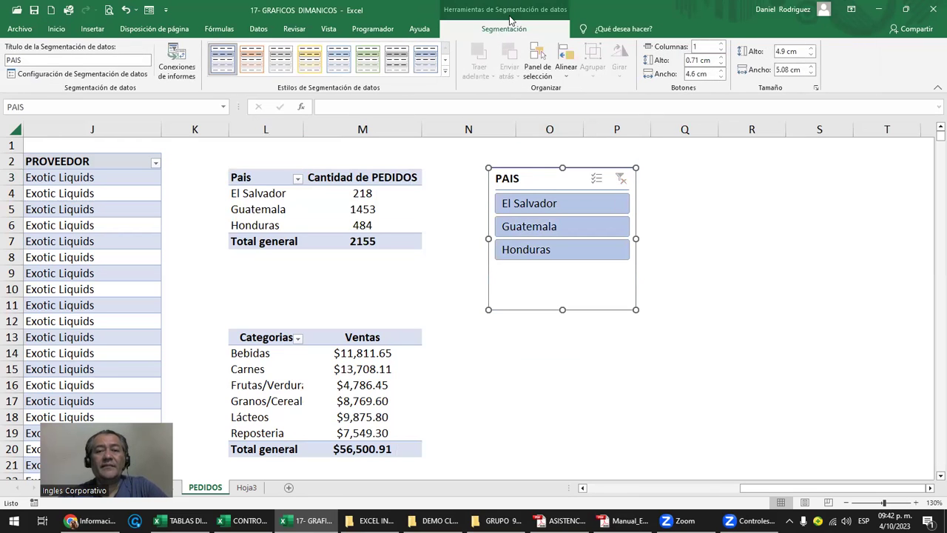
Step: Connect the PAIS slicer to the second pivot table, TablaDinámica9, via Conexiones de informes
{"action": "left_click", "coordinate": [178, 62]}
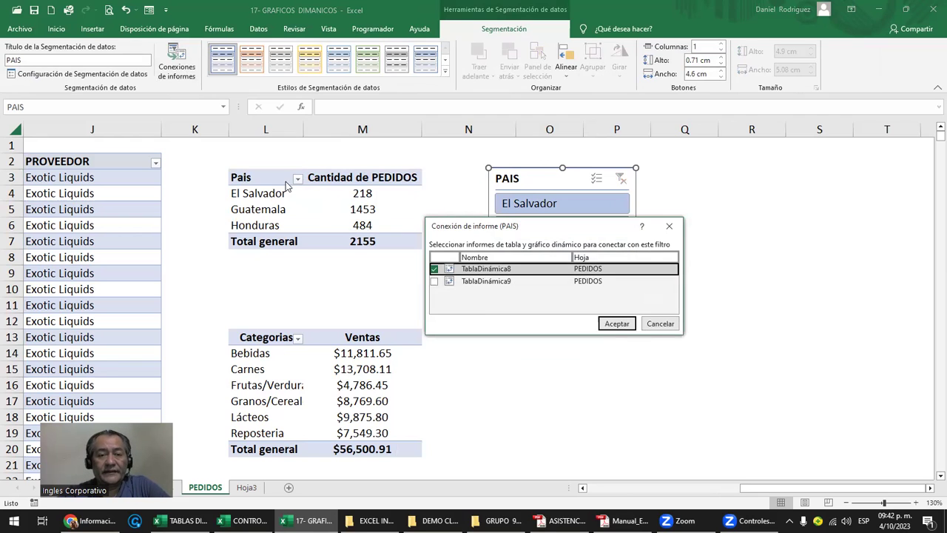
{"action": "left_click", "coordinate": [435, 282]}
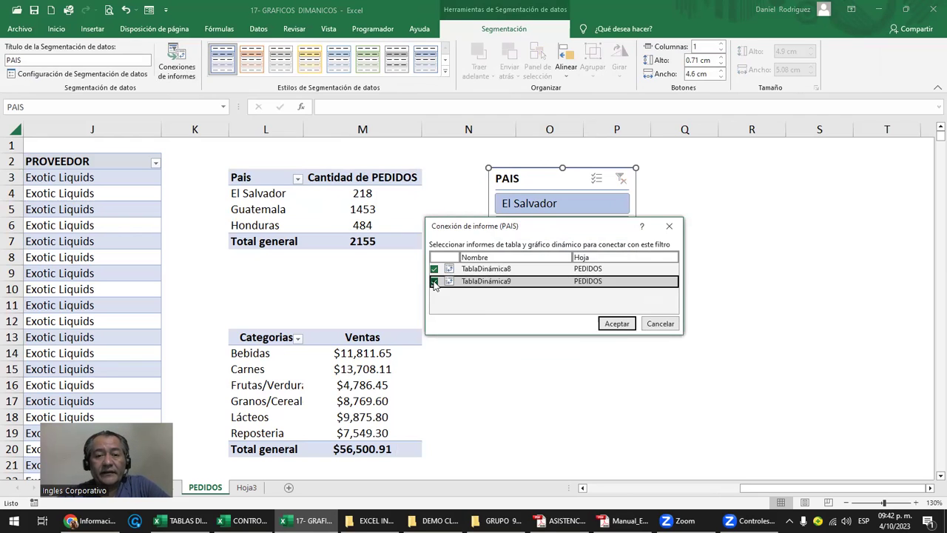
{"action": "left_click", "coordinate": [616, 323]}
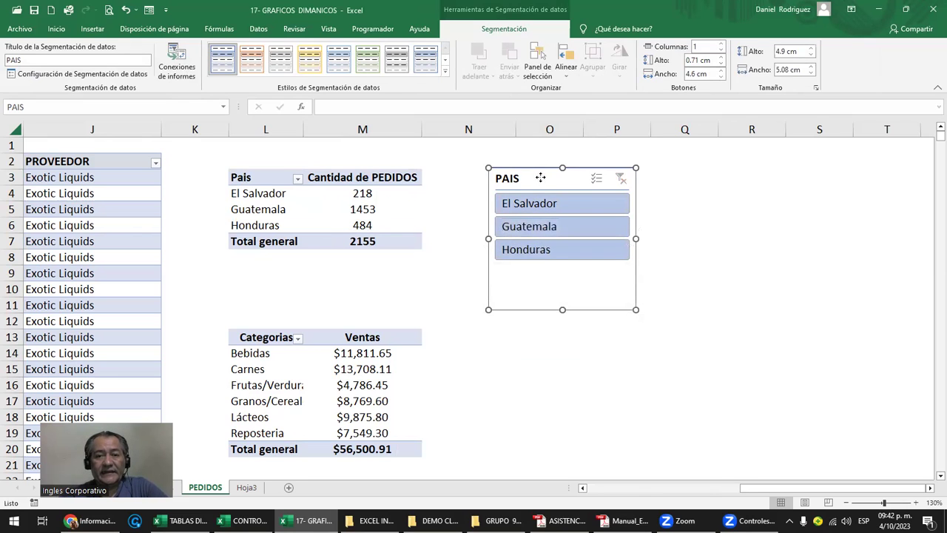
Step: Filter both pivots by El Salvador, Guatemala and Honduras in turn, then clear the filter
{"action": "left_click_drag", "start_coordinate": [541, 175], "coordinate": [561, 173]}
{"action": "left_click", "coordinate": [560, 207]}
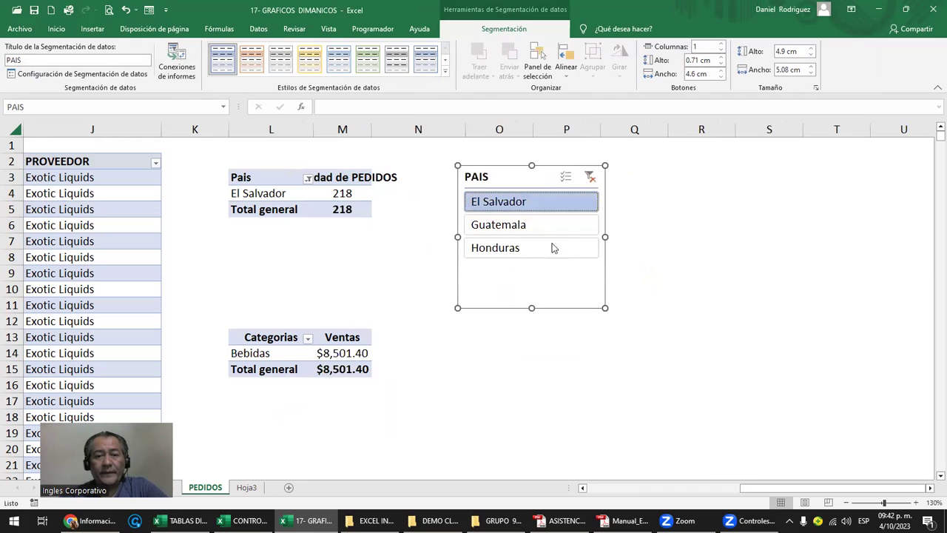
{"action": "left_click", "coordinate": [555, 227]}
{"action": "left_click", "coordinate": [544, 250]}
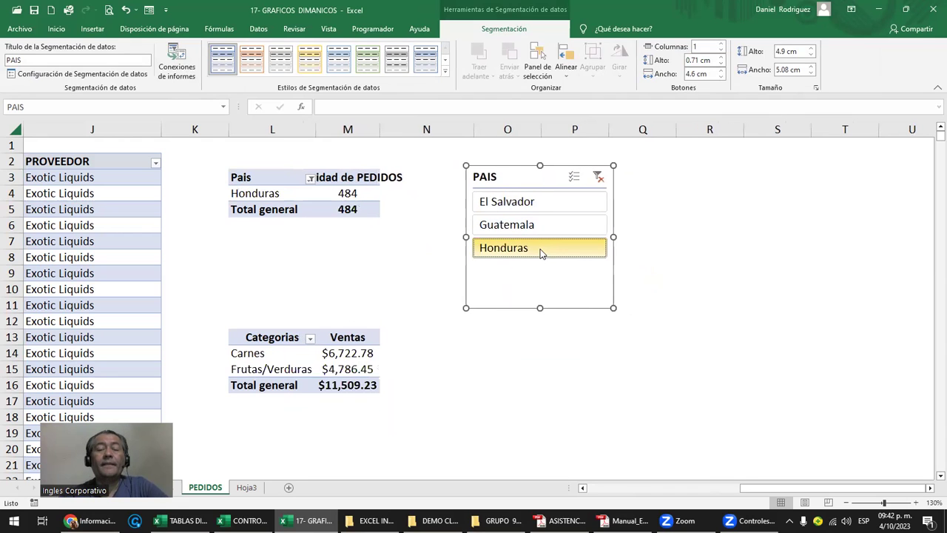
{"action": "left_click", "coordinate": [527, 202]}
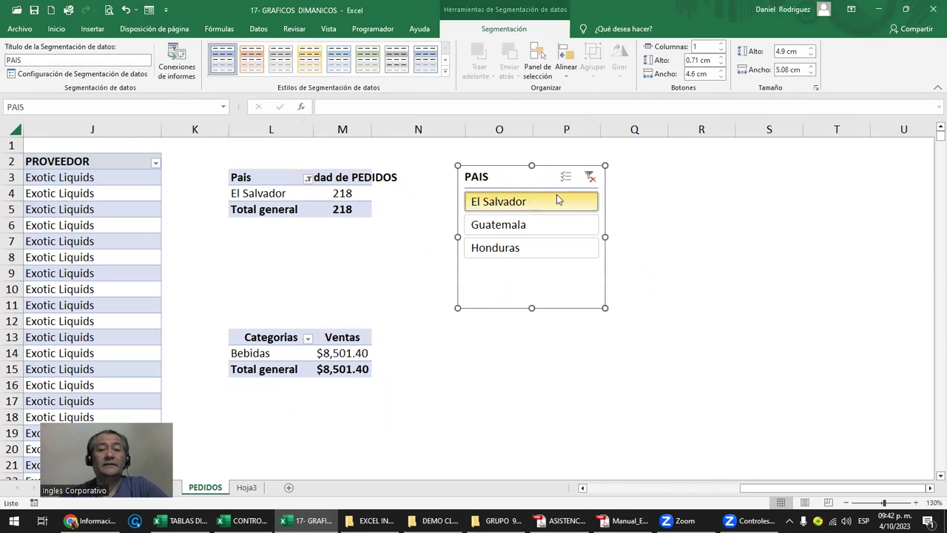
{"action": "left_click", "coordinate": [590, 178]}
{"action": "left_click", "coordinate": [533, 342]}
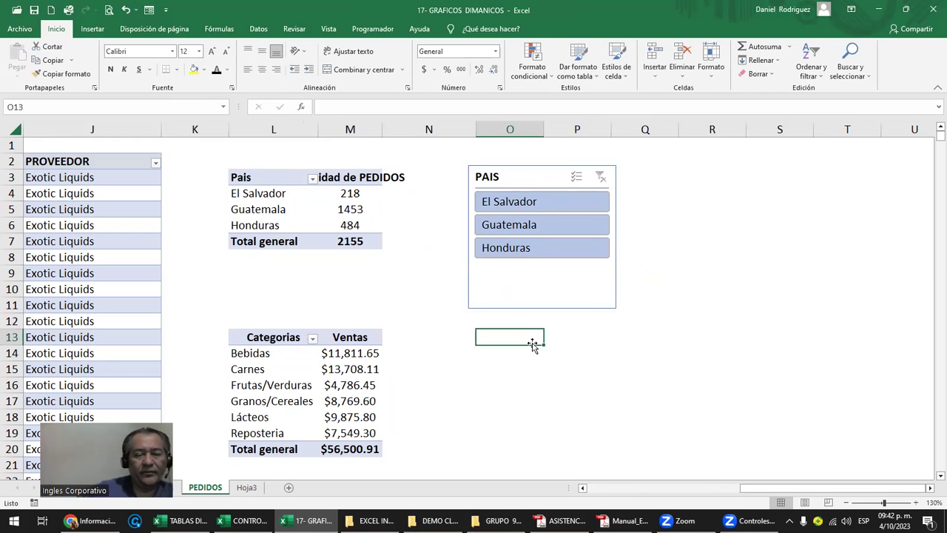
Step: Browse the order data's FECHA PEDIDO and FECHA DESPACHO columns
{"action": "key", "text": "Left"}
{"action": "key", "text": "Left"}
{"action": "key", "text": "Left"}
{"action": "key", "text": "Left"}
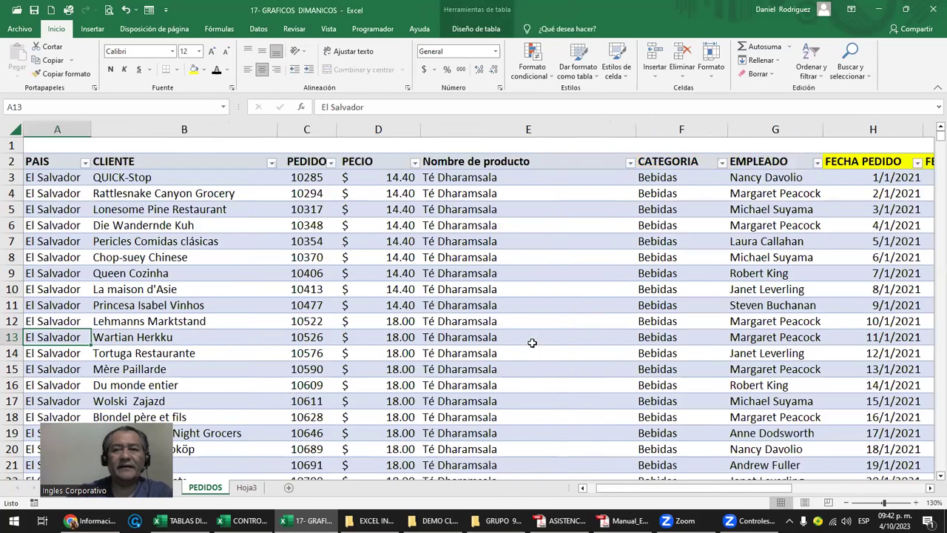
{"action": "key", "text": "Right"}
{"action": "key", "text": "Right"}
{"action": "key", "text": "Right"}
{"action": "key", "text": "Right"}
{"action": "key", "text": "Right"}
{"action": "key", "text": "Right"}
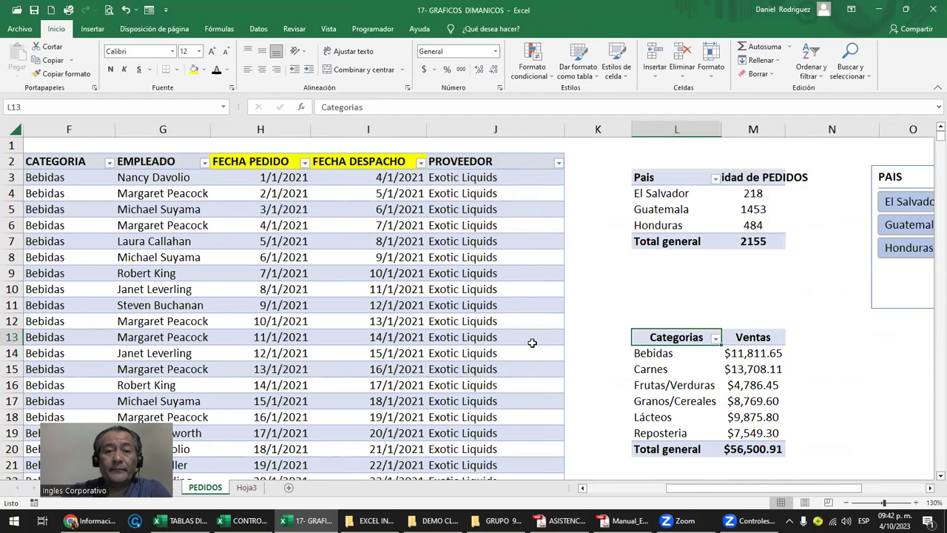
{"action": "key", "text": "Right"}
{"action": "left_click", "coordinate": [277, 128]}
{"action": "left_click", "coordinate": [363, 129]}
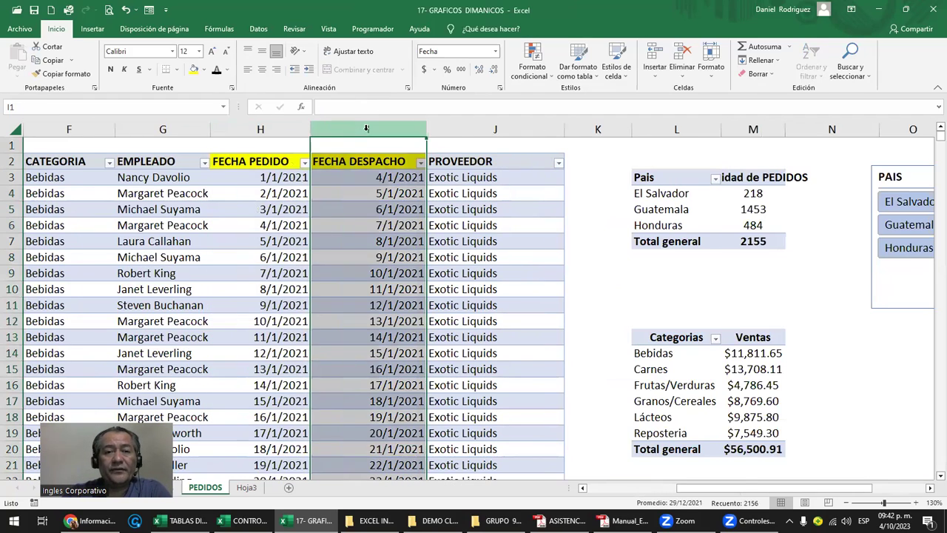
{"action": "left_click", "coordinate": [275, 129]}
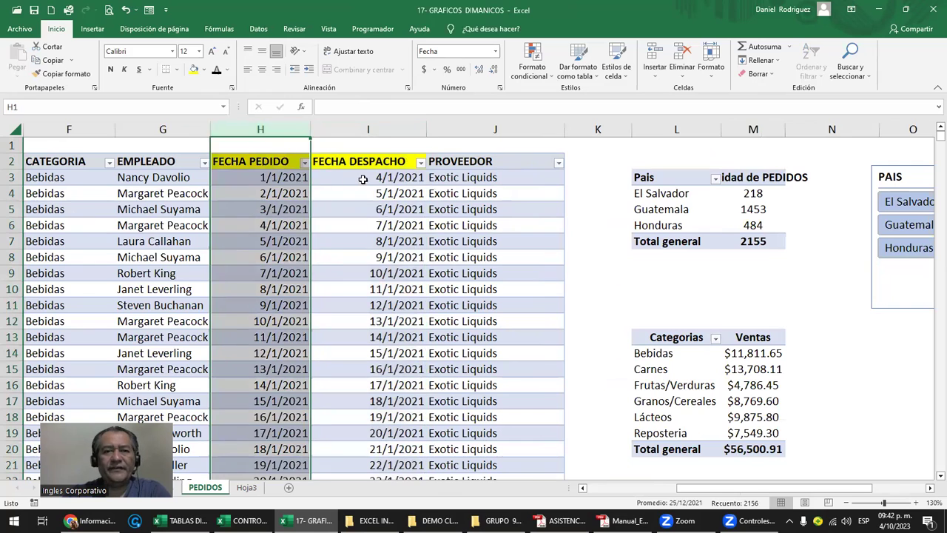
{"action": "left_click", "coordinate": [363, 177]}
{"action": "key", "text": "Right"}
{"action": "key", "text": "Right"}
{"action": "key", "text": "Right"}
{"action": "key", "text": "Right"}
{"action": "key", "text": "Right"}
{"action": "key", "text": "Right"}
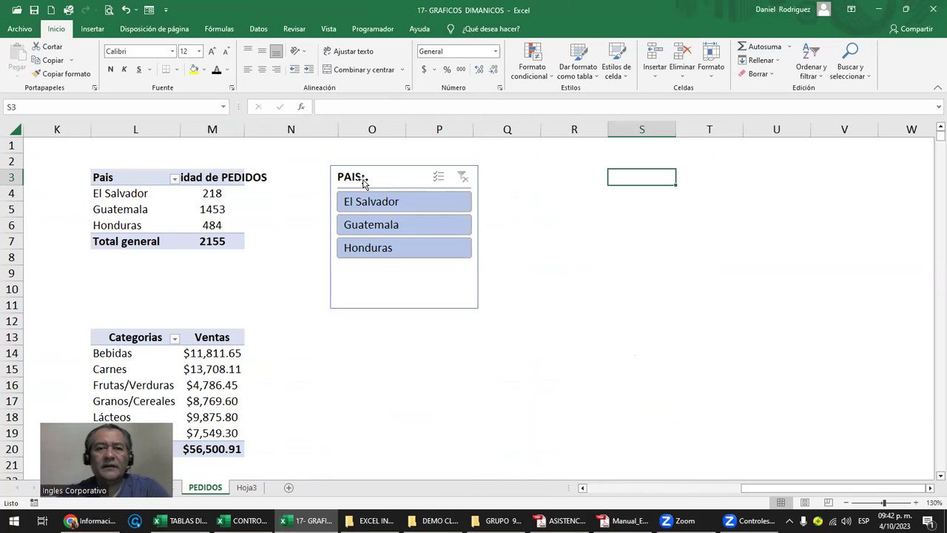
Step: Shorten the PAIS slicer to its three countries and widen column M for the full header
{"action": "left_click", "coordinate": [396, 308]}
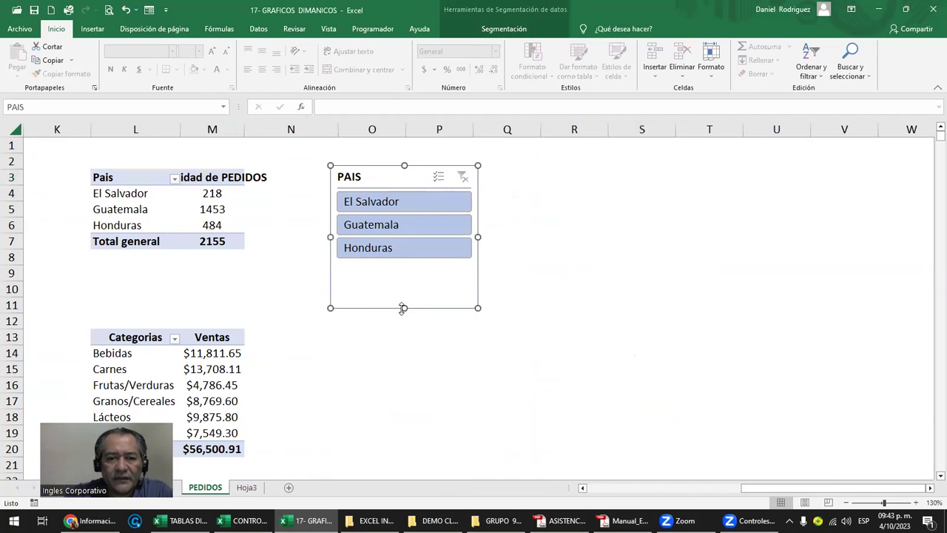
{"action": "left_click_drag", "start_coordinate": [402, 308], "coordinate": [397, 272]}
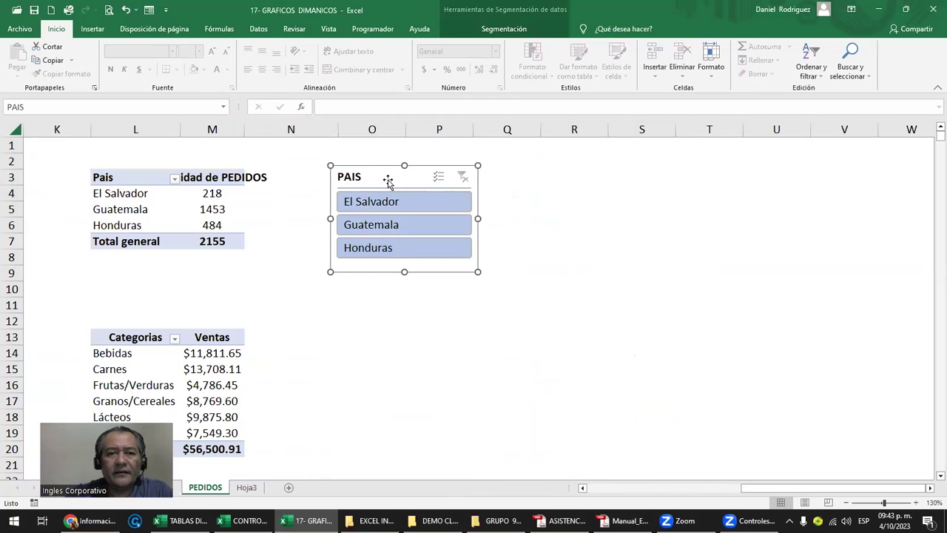
{"action": "left_click", "coordinate": [163, 177]}
{"action": "left_click_drag", "start_coordinate": [245, 131], "coordinate": [317, 131]}
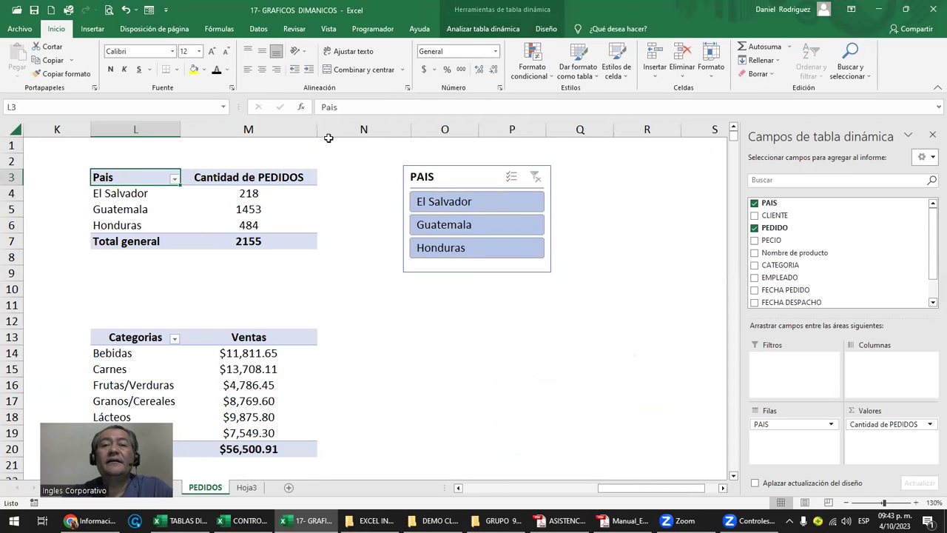
Step: Insert a FECHA PEDIDO slicer and move it to columns R–S beside the PAIS slicer
{"action": "left_click", "coordinate": [485, 30]}
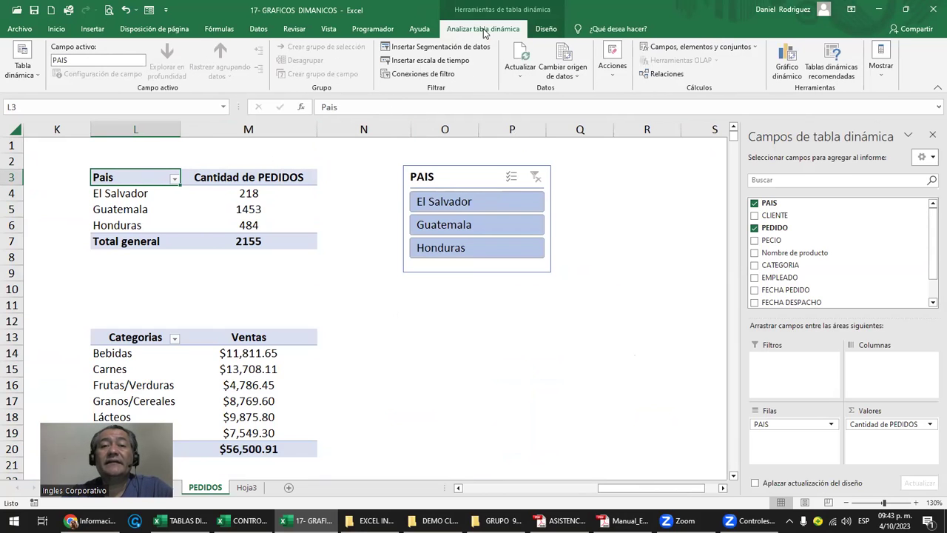
{"action": "left_click", "coordinate": [440, 47]}
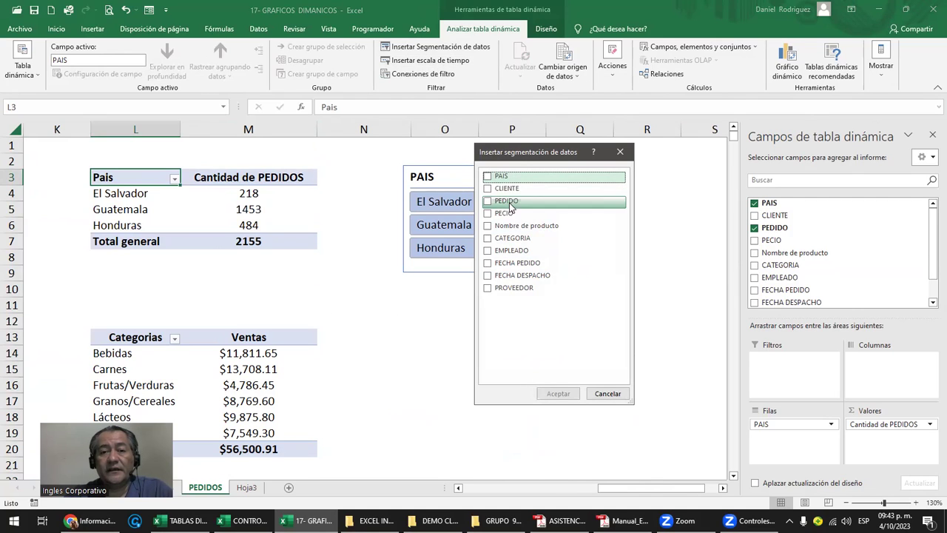
{"action": "left_click", "coordinate": [488, 266]}
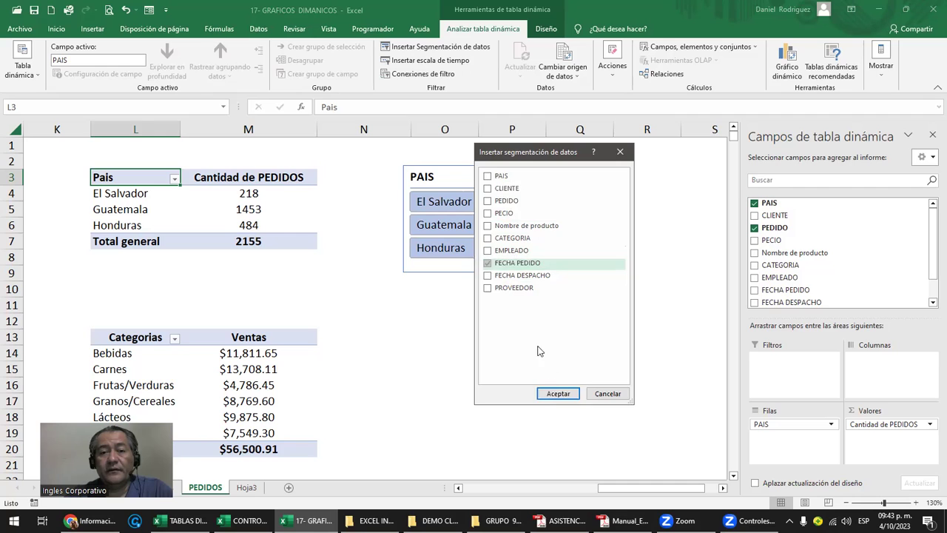
{"action": "left_click", "coordinate": [559, 394]}
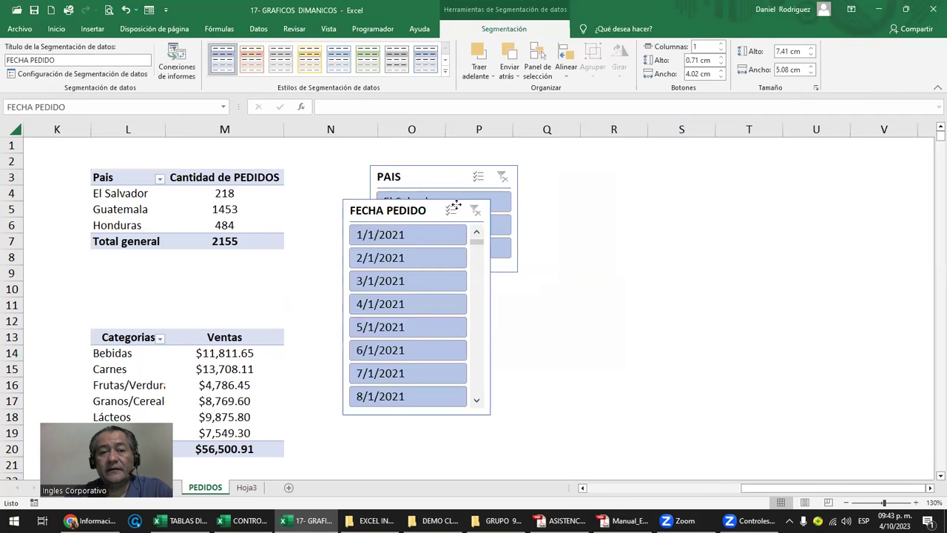
{"action": "left_click_drag", "start_coordinate": [335, 221], "coordinate": [640, 157]}
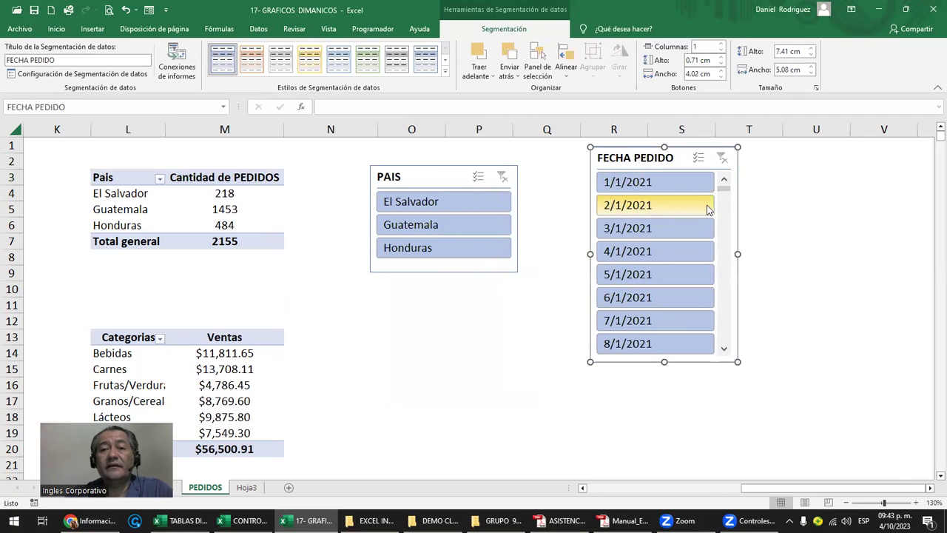
{"action": "left_click", "coordinate": [136, 179]}
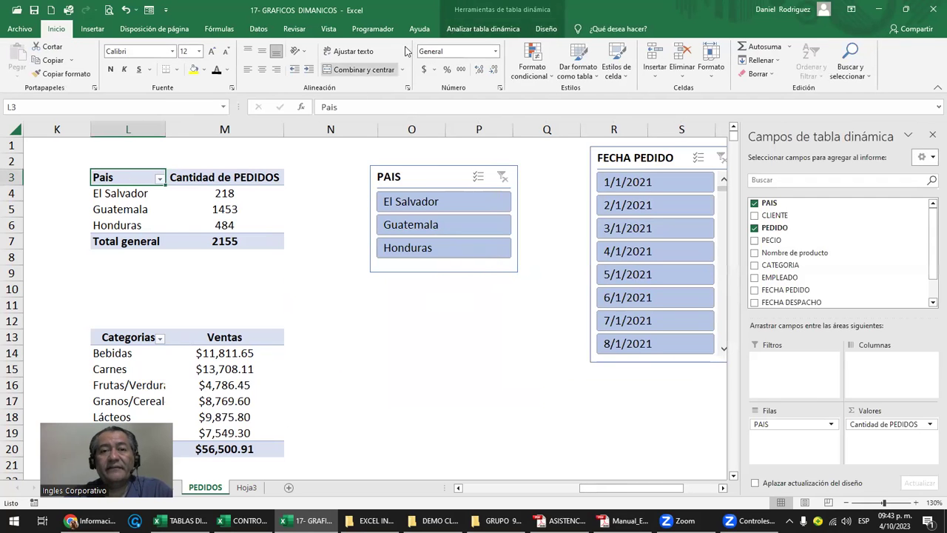
{"action": "left_click", "coordinate": [467, 28]}
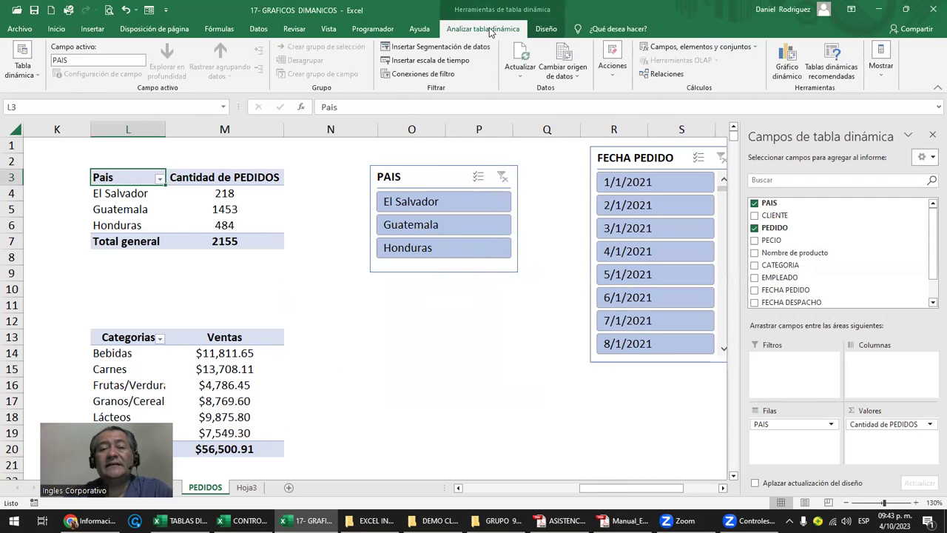
Step: Add a FECHA PEDIDO timeline below the PAIS slicer and delete the FECHA PEDIDO list slicer
{"action": "left_click", "coordinate": [424, 62]}
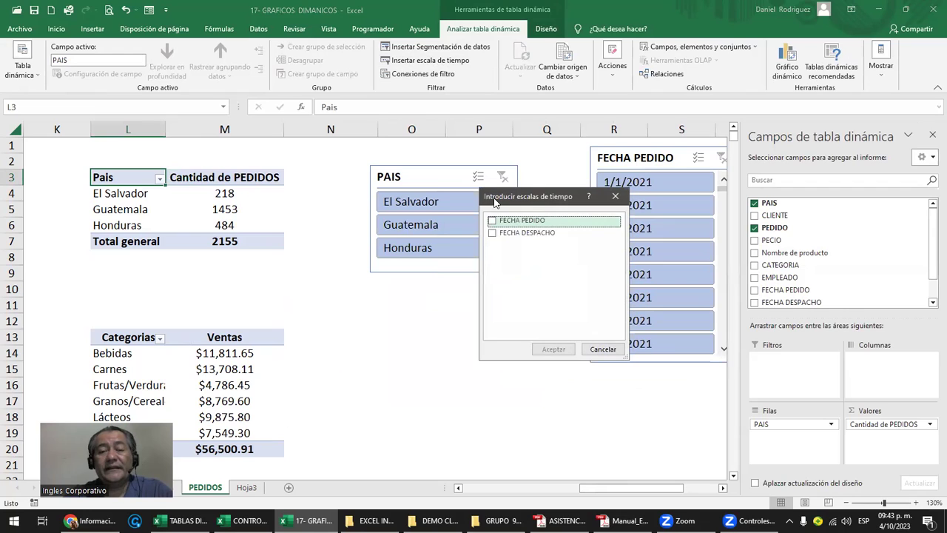
{"action": "left_click_drag", "start_coordinate": [539, 202], "coordinate": [427, 171]}
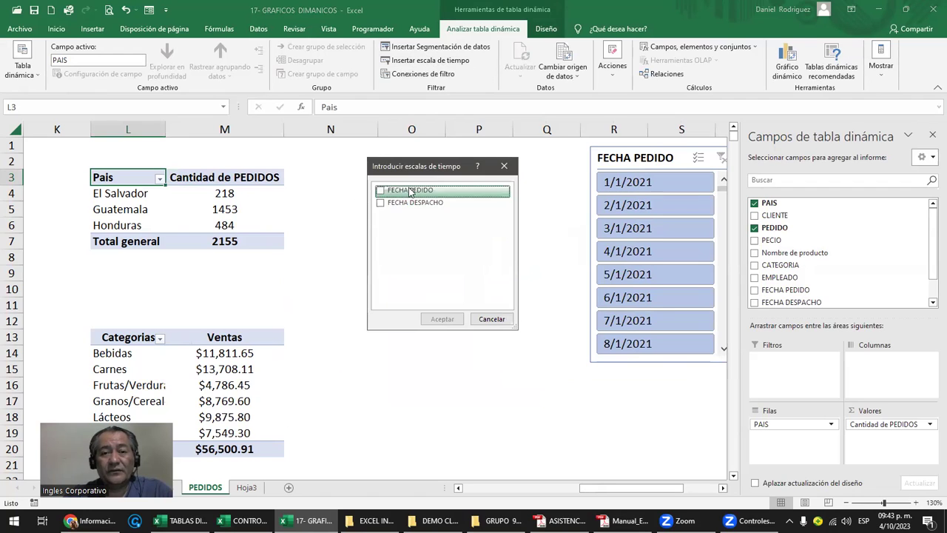
{"action": "left_click", "coordinate": [393, 193]}
{"action": "left_click", "coordinate": [435, 319]}
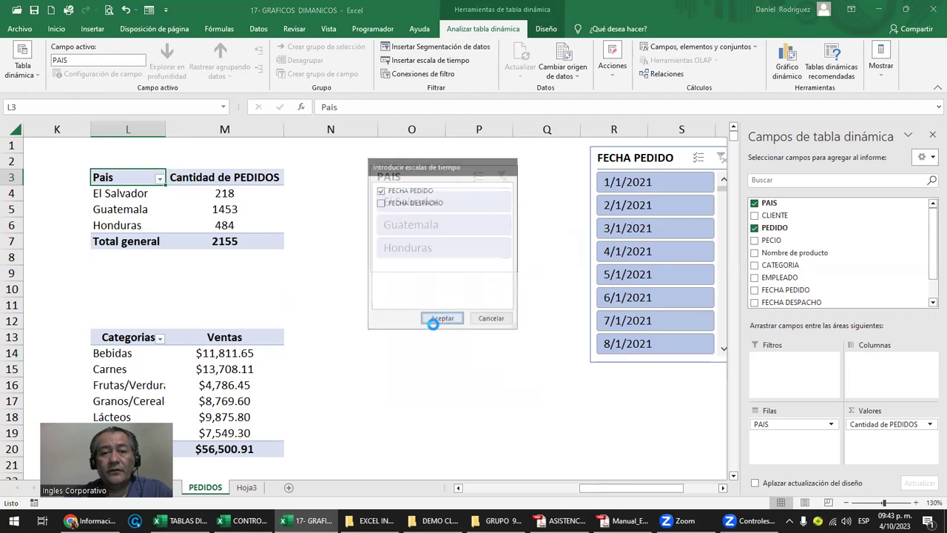
{"action": "left_click_drag", "start_coordinate": [444, 275], "coordinate": [574, 356]}
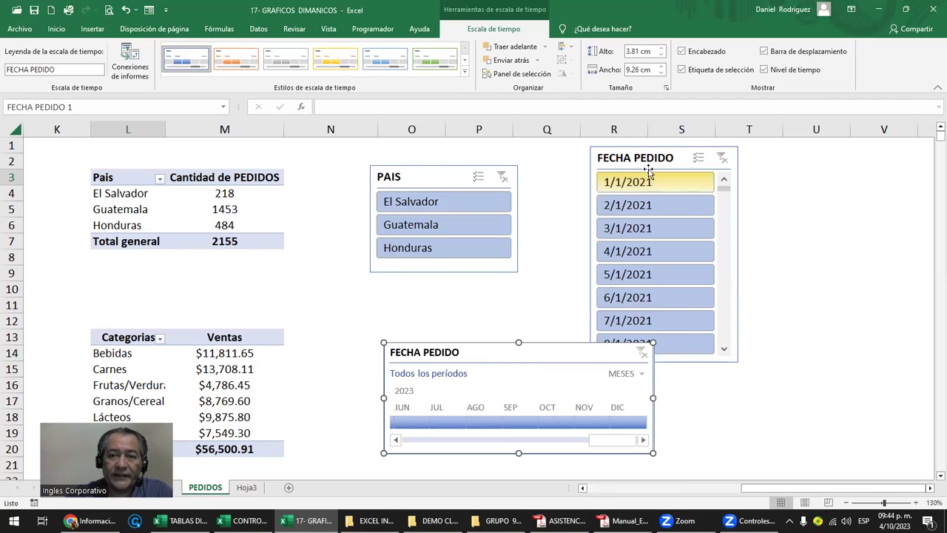
{"action": "left_click", "coordinate": [649, 164]}
{"action": "key", "text": "Delete"}
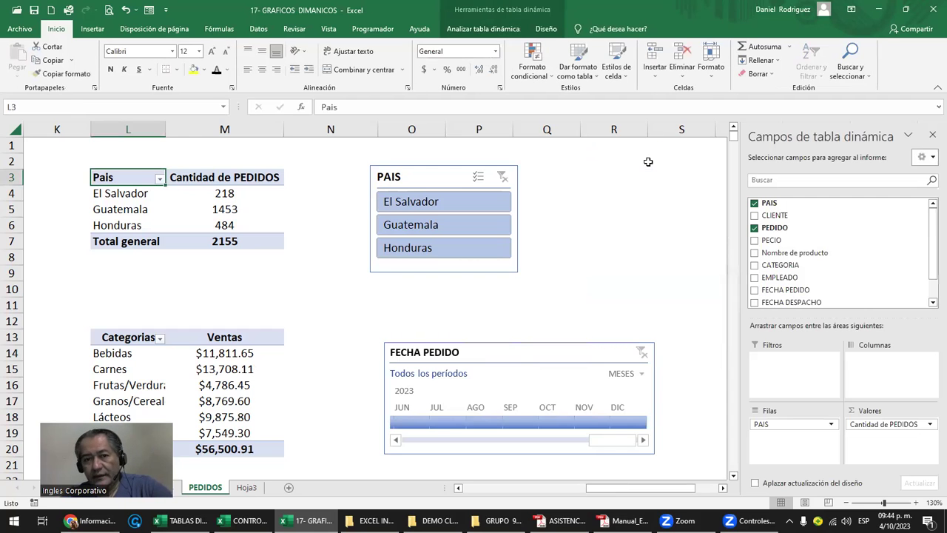
Step: Move the FECHA PEDIDO timeline up near the tables and show it by years
{"action": "left_click", "coordinate": [540, 350]}
{"action": "left_click_drag", "start_coordinate": [540, 350], "coordinate": [516, 307]}
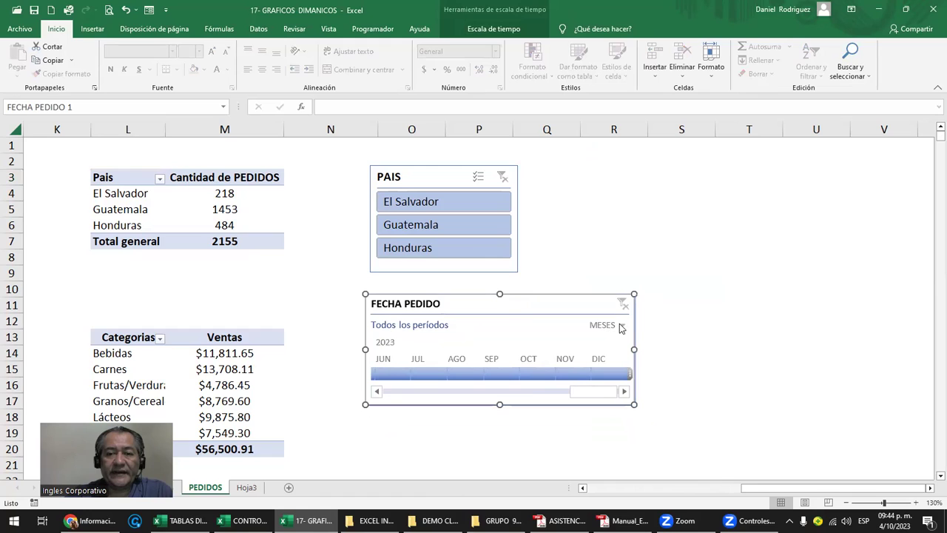
{"action": "left_click", "coordinate": [623, 326]}
{"action": "left_click", "coordinate": [619, 342]}
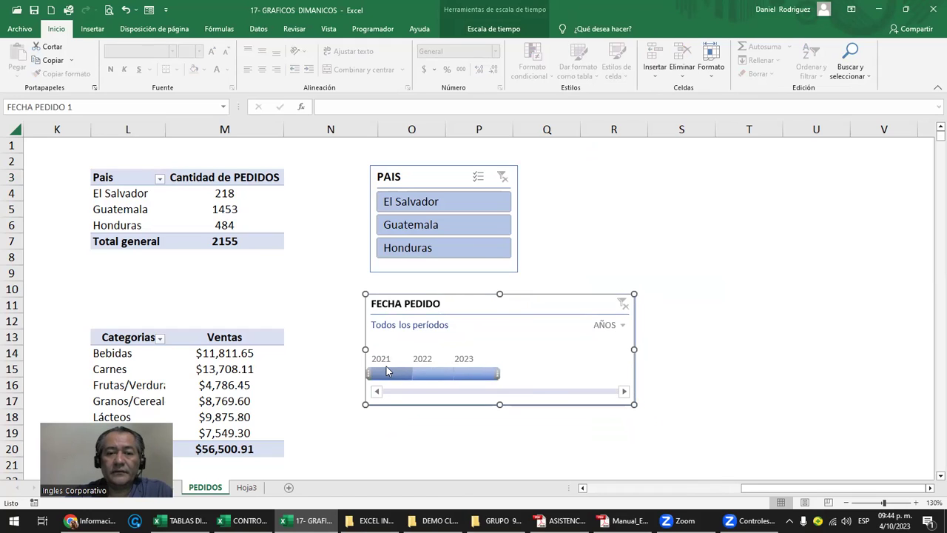
Step: Switch the timeline to quarters and filter from 1T 2021 to a later 2021 quarter
{"action": "left_click", "coordinate": [622, 325]}
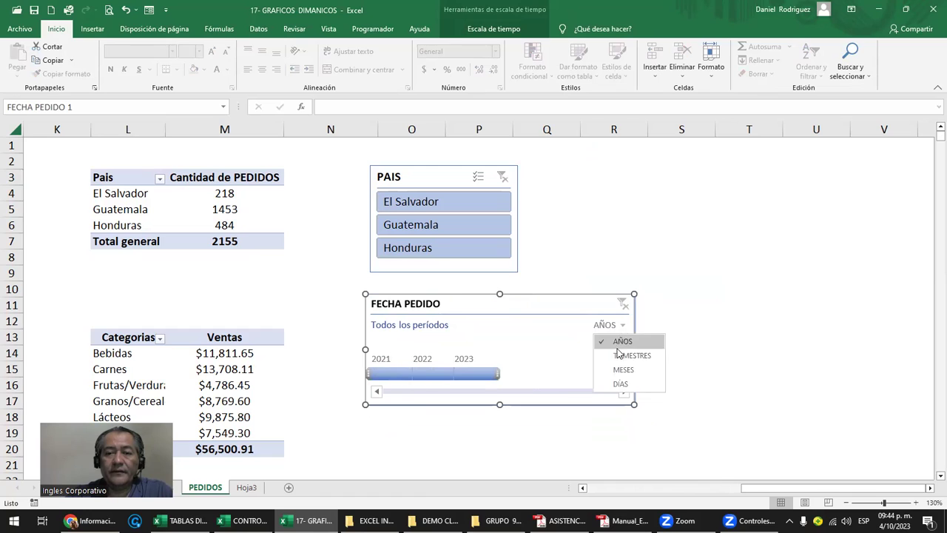
{"action": "left_click", "coordinate": [620, 355]}
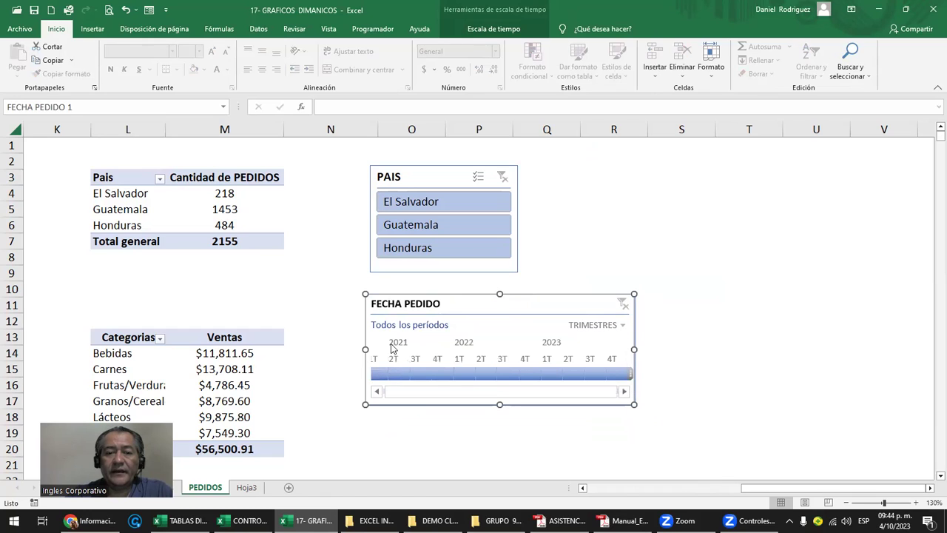
{"action": "left_click_drag", "start_coordinate": [391, 395], "coordinate": [376, 393]}
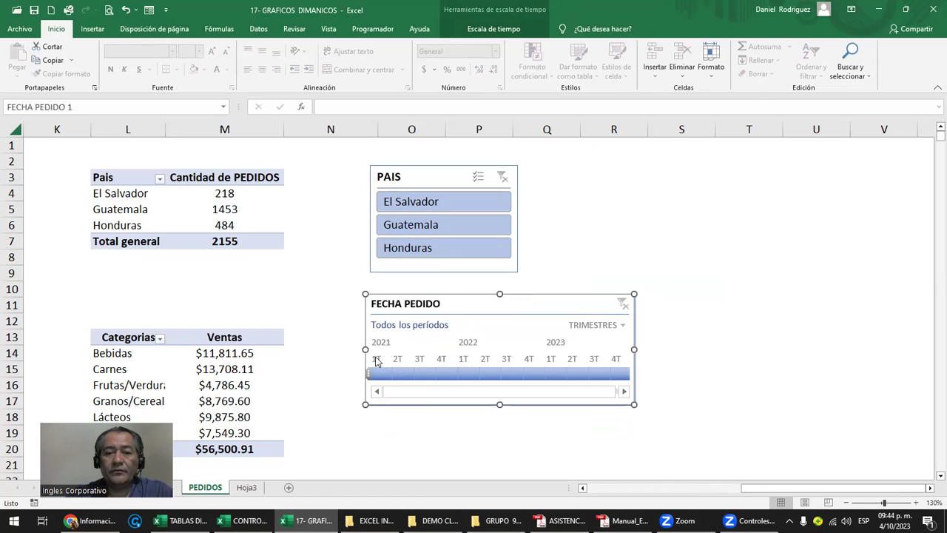
{"action": "left_click", "coordinate": [392, 373]}
{"action": "left_click_drag", "start_coordinate": [392, 374], "coordinate": [437, 374]}
Step: Switch the timeline to months and filter the orders to January 2021
{"action": "left_click", "coordinate": [622, 325]}
{"action": "left_click", "coordinate": [600, 368]}
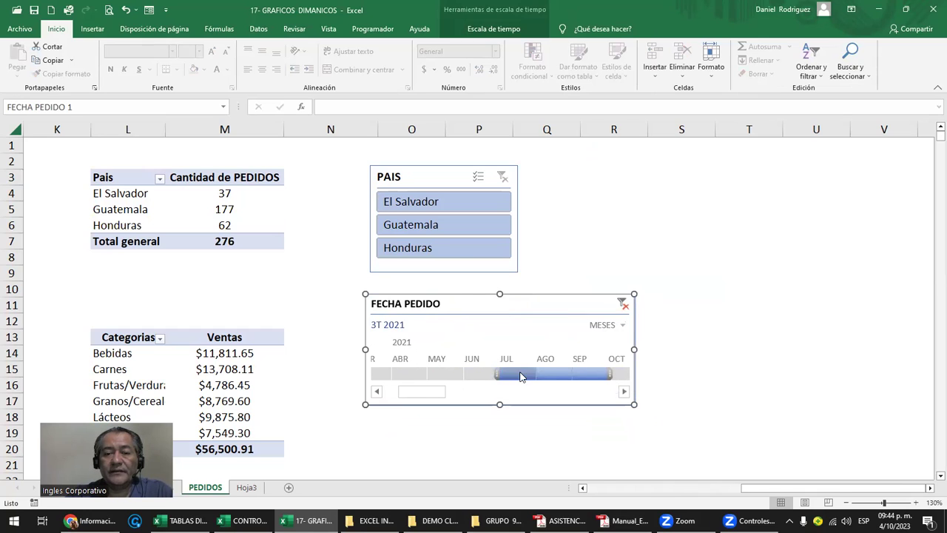
{"action": "left_click_drag", "start_coordinate": [506, 373], "coordinate": [375, 392]}
{"action": "left_click", "coordinate": [375, 392]}
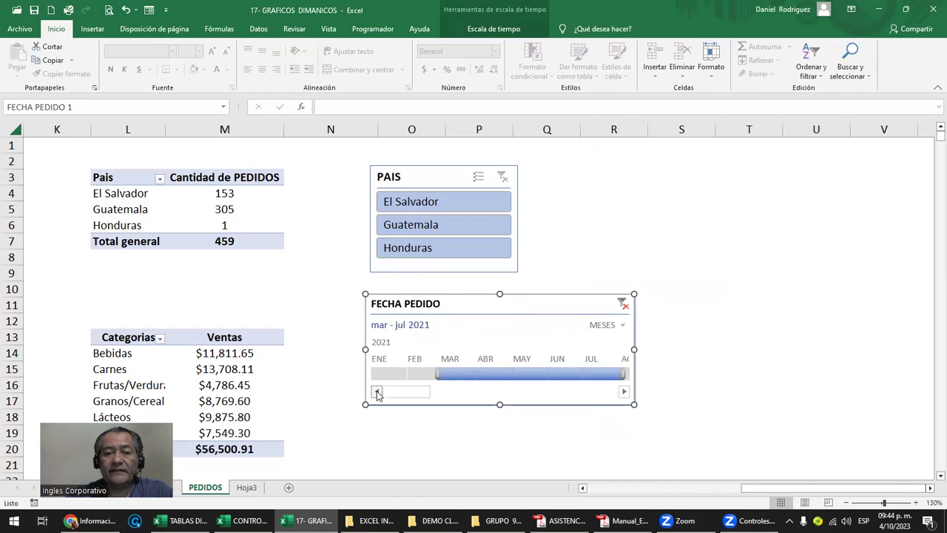
{"action": "left_click", "coordinate": [388, 374]}
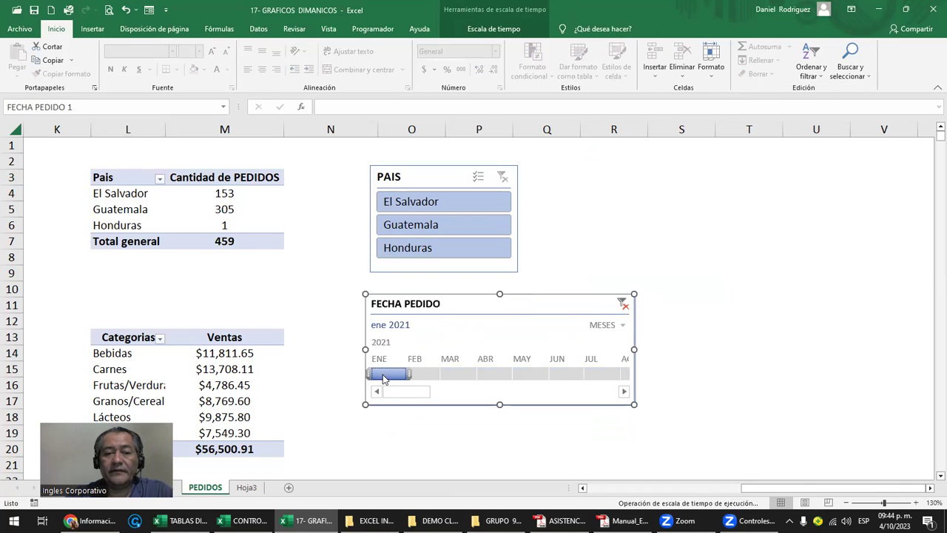
Step: Switch the timeline to days and filter through 1–3 Feb 2021, ending on 3 feb 2021
{"action": "left_click", "coordinate": [627, 323]}
{"action": "left_click", "coordinate": [619, 380]}
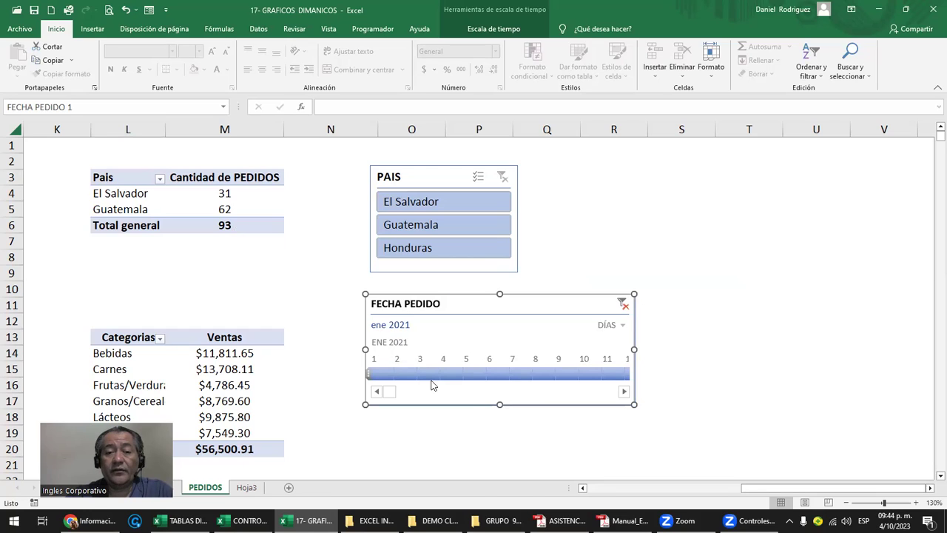
{"action": "left_click", "coordinate": [623, 391]}
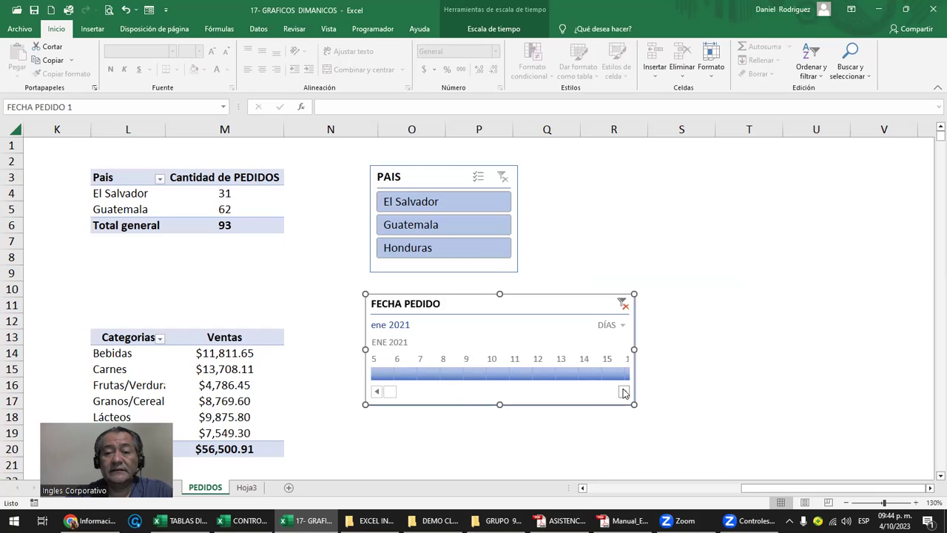
{"action": "left_click_drag", "start_coordinate": [623, 390], "coordinate": [623, 391]}
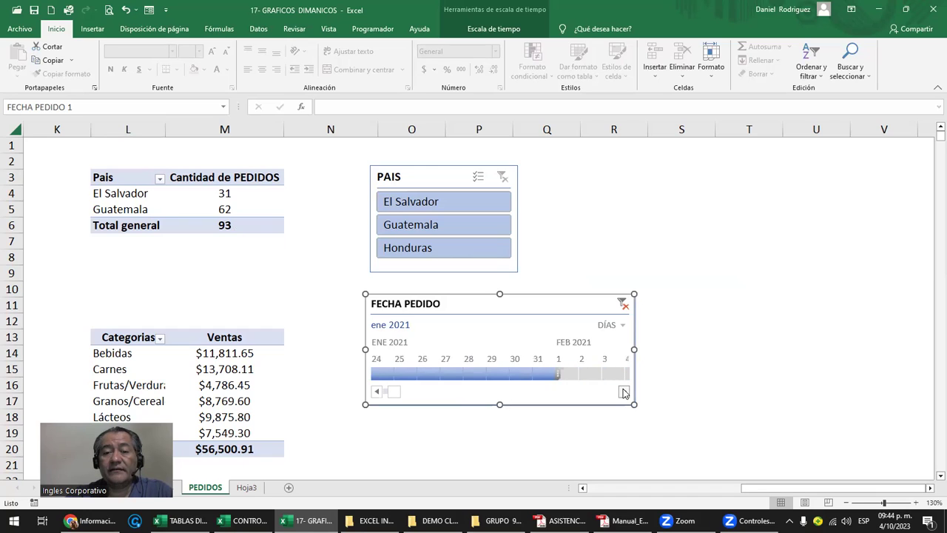
{"action": "left_click_drag", "start_coordinate": [623, 391], "coordinate": [623, 391]}
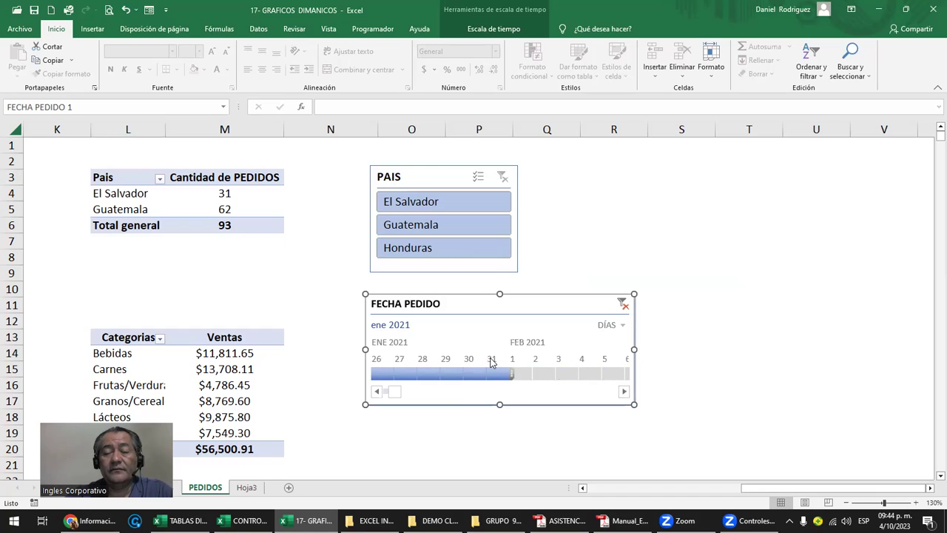
{"action": "left_click", "coordinate": [523, 376]}
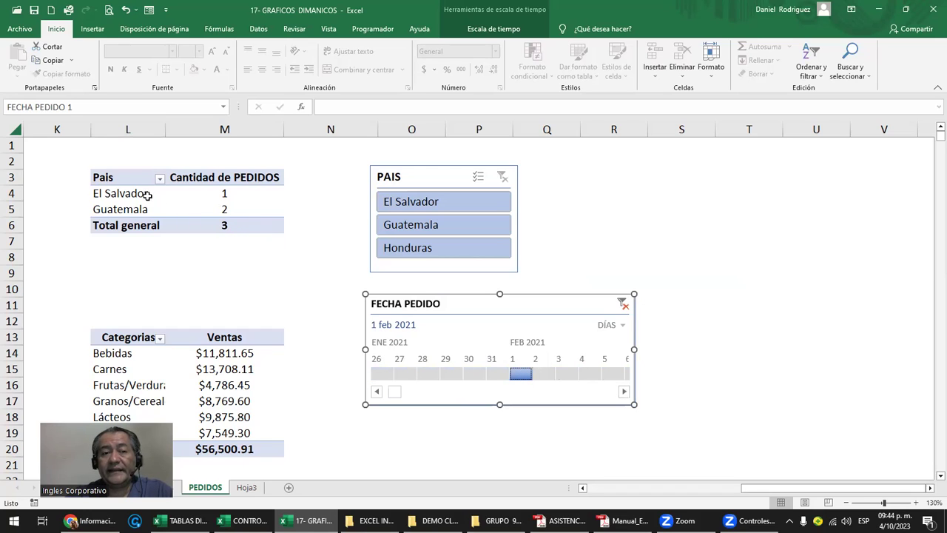
{"action": "left_click", "coordinate": [544, 372]}
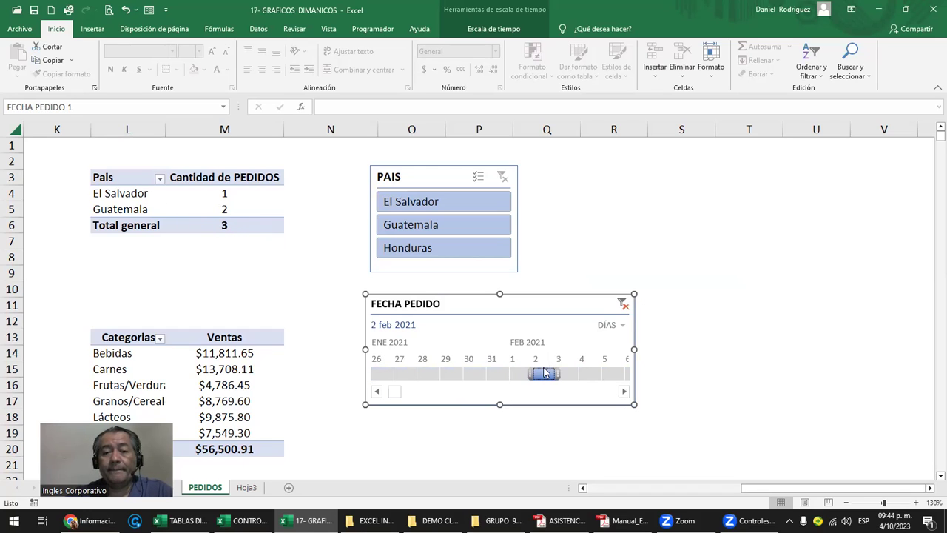
{"action": "left_click", "coordinate": [568, 375]}
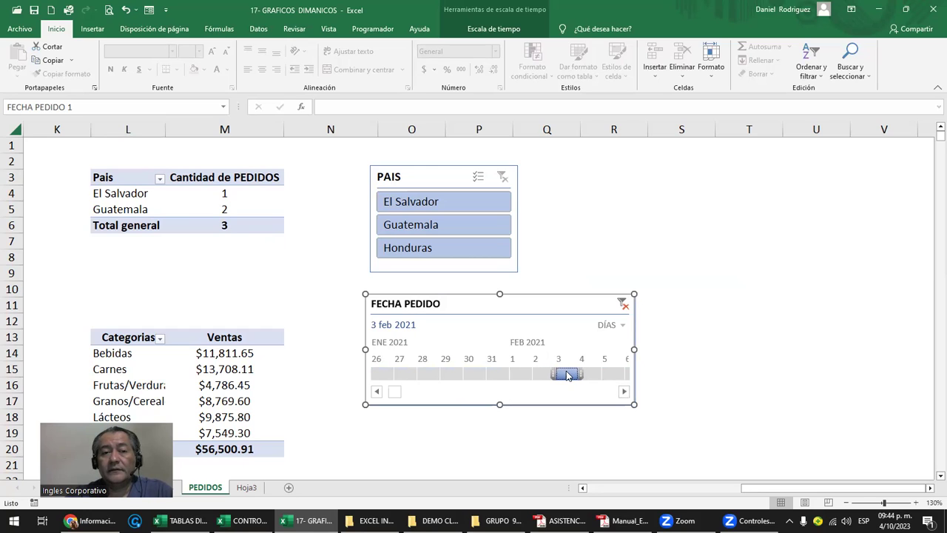
{"action": "left_click", "coordinate": [623, 326]}
{"action": "left_click", "coordinate": [620, 343]}
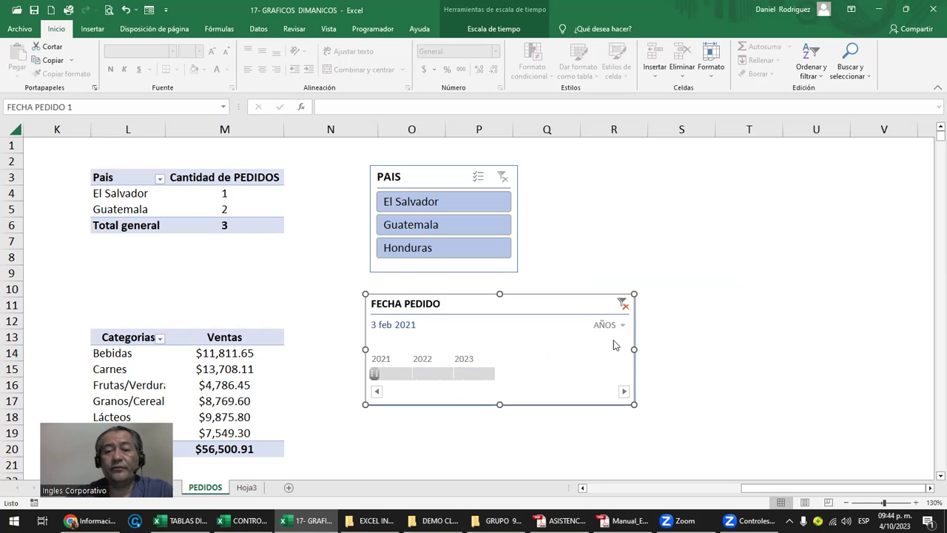
{"action": "left_click", "coordinate": [658, 386]}
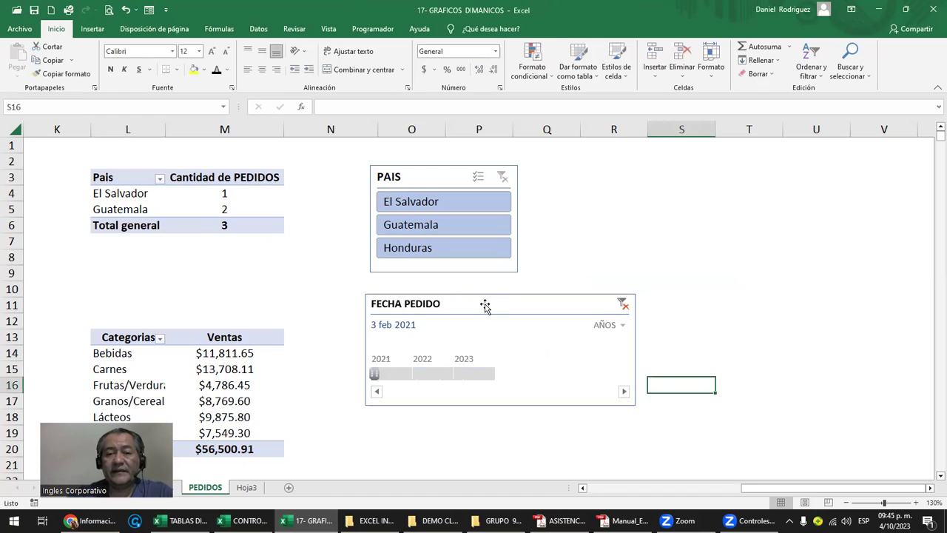
{"action": "left_click", "coordinate": [484, 304]}
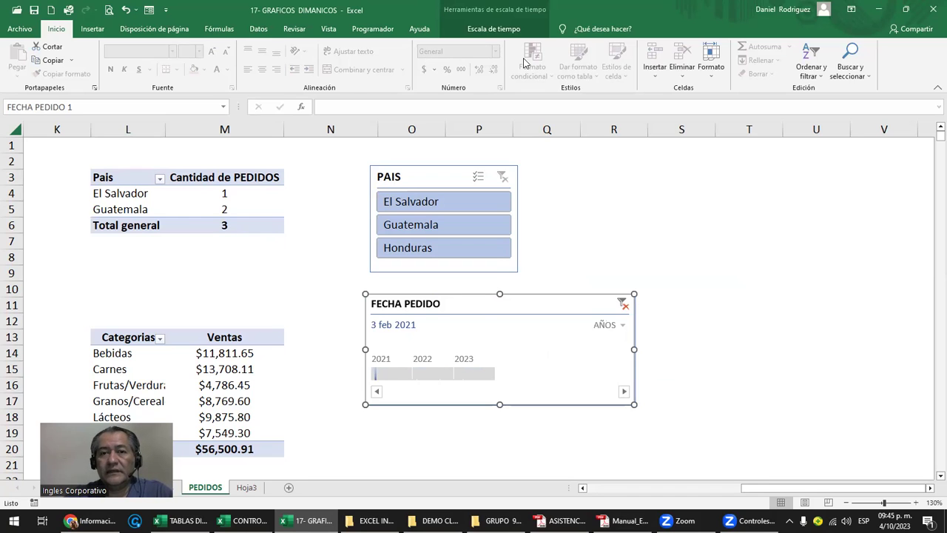
{"action": "left_click", "coordinate": [500, 33]}
{"action": "left_click", "coordinate": [611, 206]}
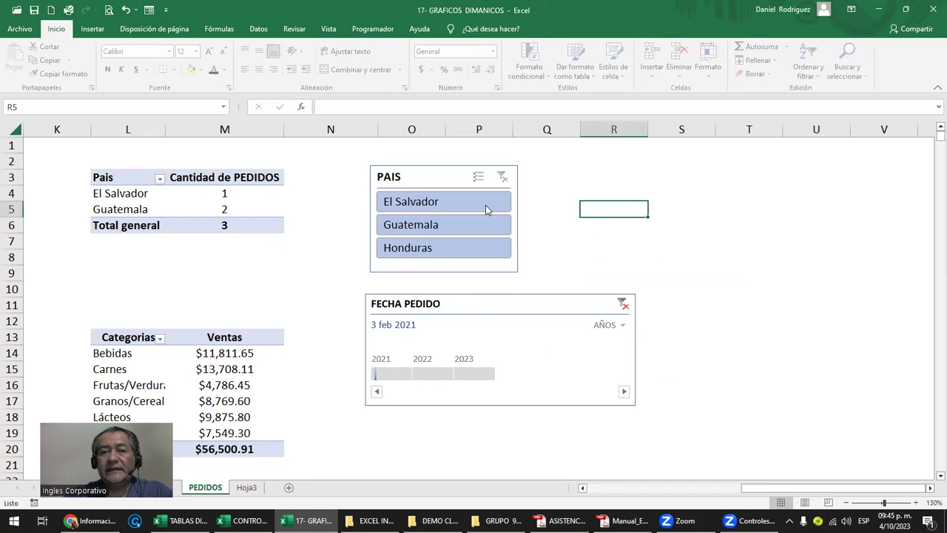
{"action": "left_click", "coordinate": [439, 177]}
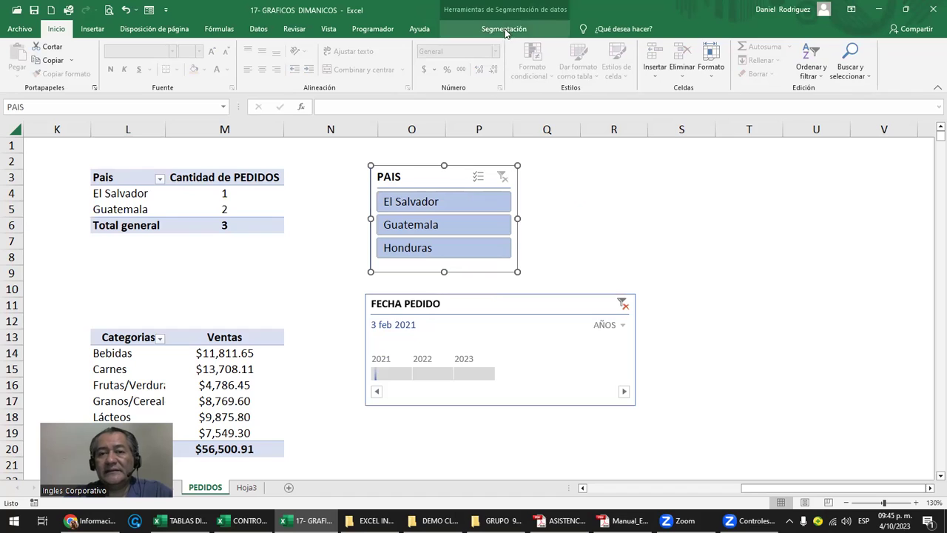
{"action": "left_click", "coordinate": [494, 294]}
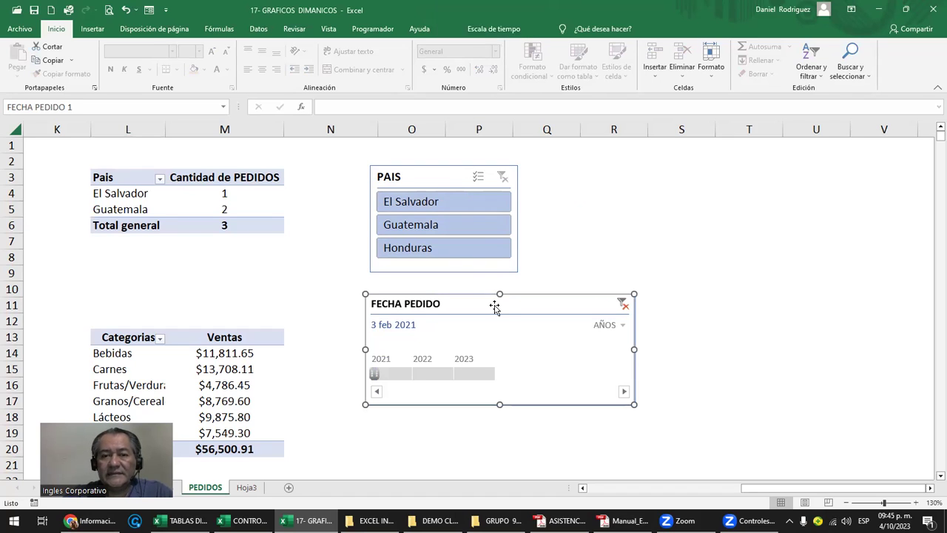
{"action": "left_click", "coordinate": [445, 176]}
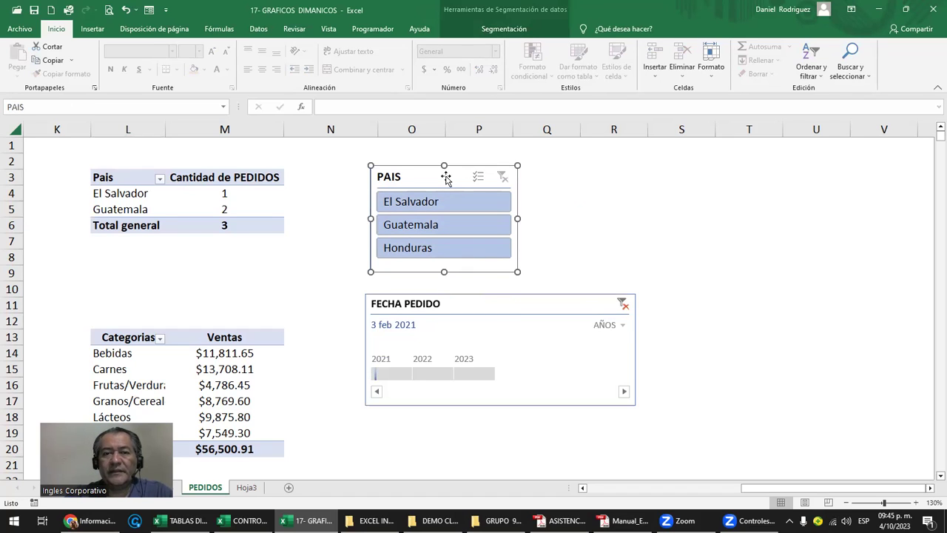
{"action": "left_click", "coordinate": [514, 304]}
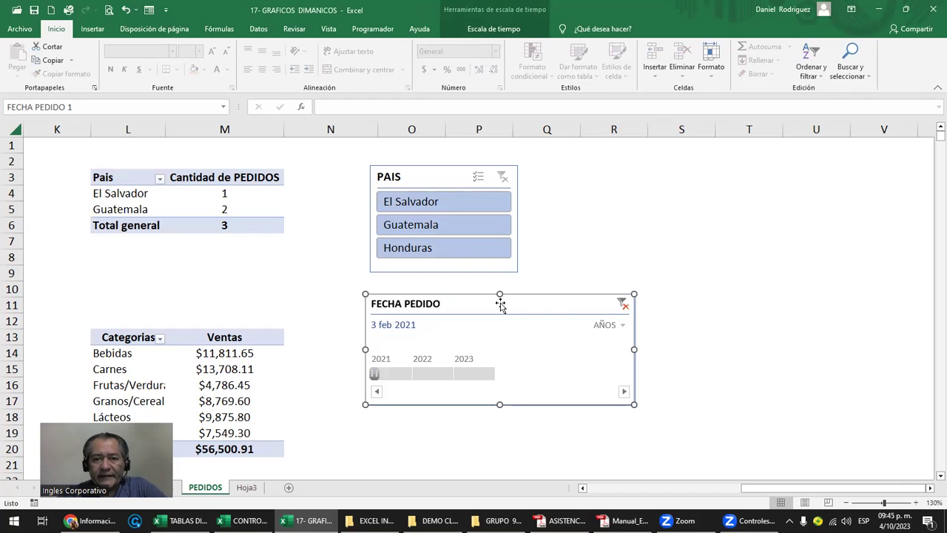
{"action": "left_click", "coordinate": [494, 28]}
Step: Apply the green timeline style and toggle the header, selection label and scrollbar off and on
{"action": "left_click", "coordinate": [386, 61]}
{"action": "left_click", "coordinate": [436, 61]}
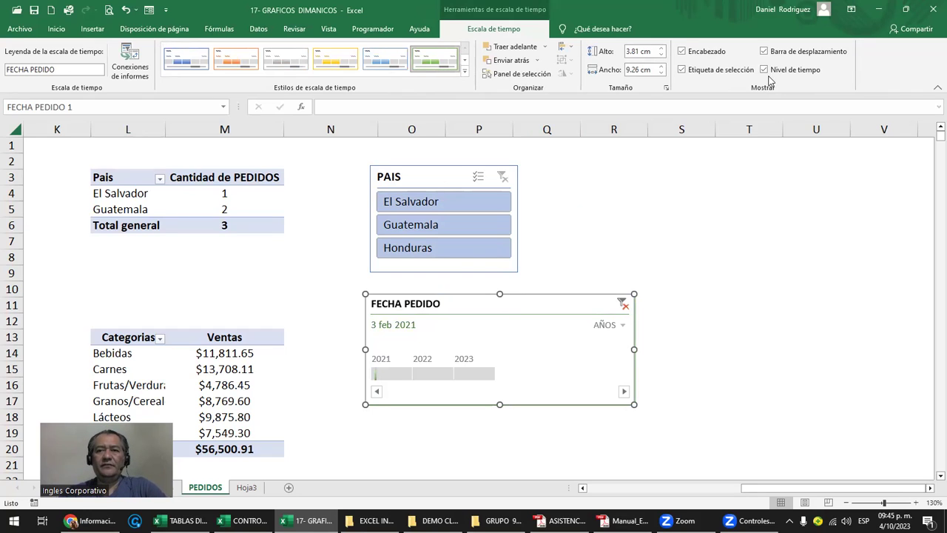
{"action": "left_click", "coordinate": [704, 55]}
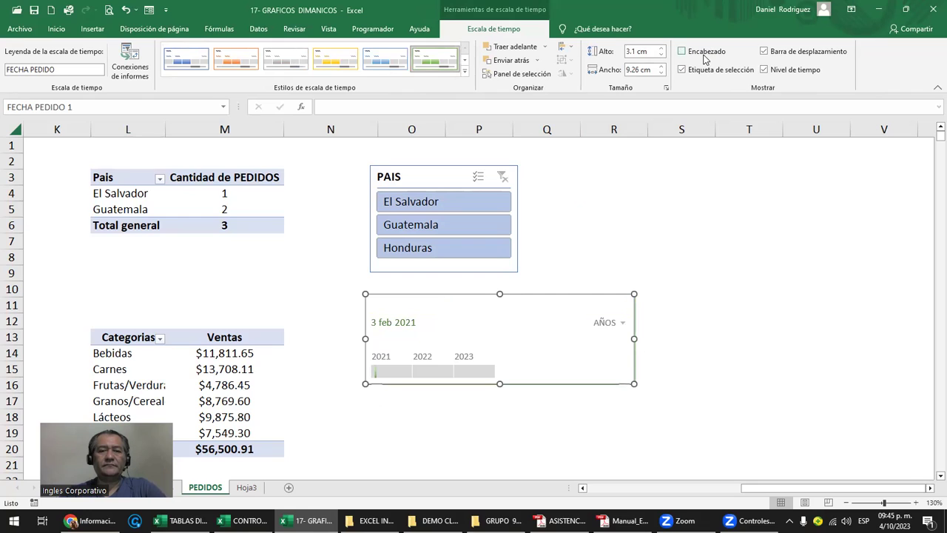
{"action": "left_click", "coordinate": [704, 54]}
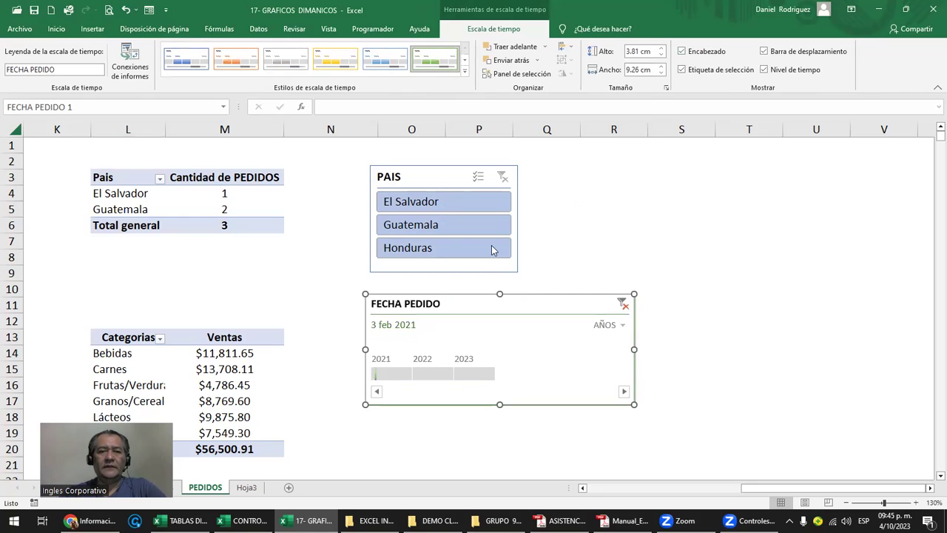
{"action": "left_click", "coordinate": [694, 73]}
{"action": "left_click", "coordinate": [694, 76]}
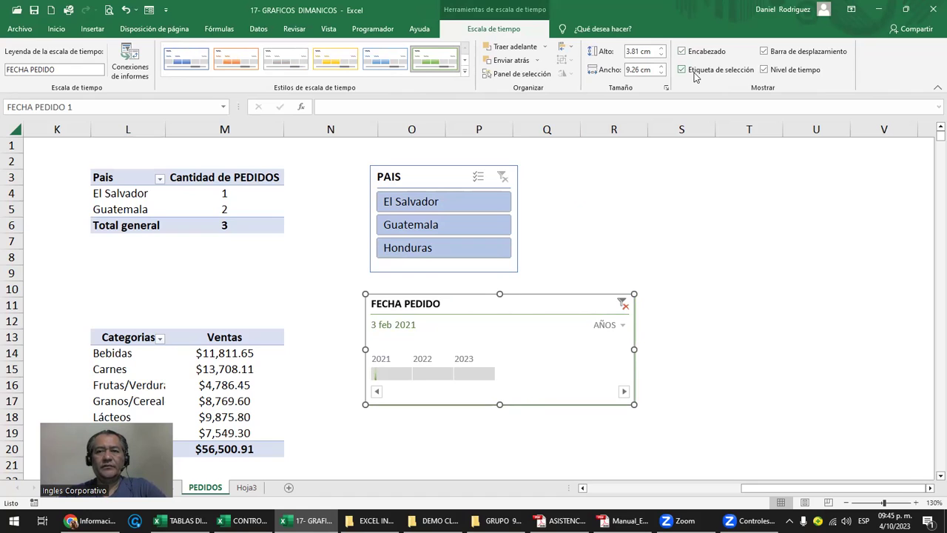
{"action": "left_click", "coordinate": [770, 58]}
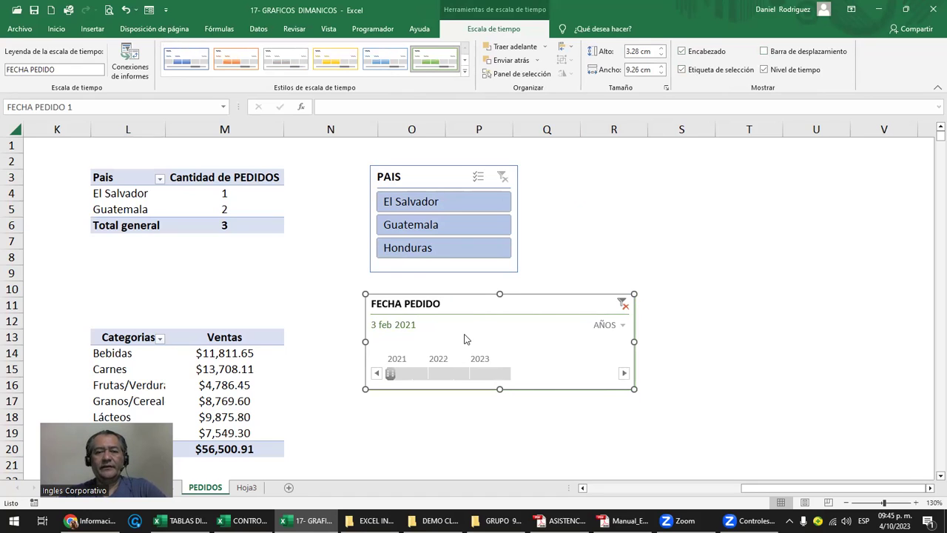
{"action": "left_click", "coordinate": [764, 51]}
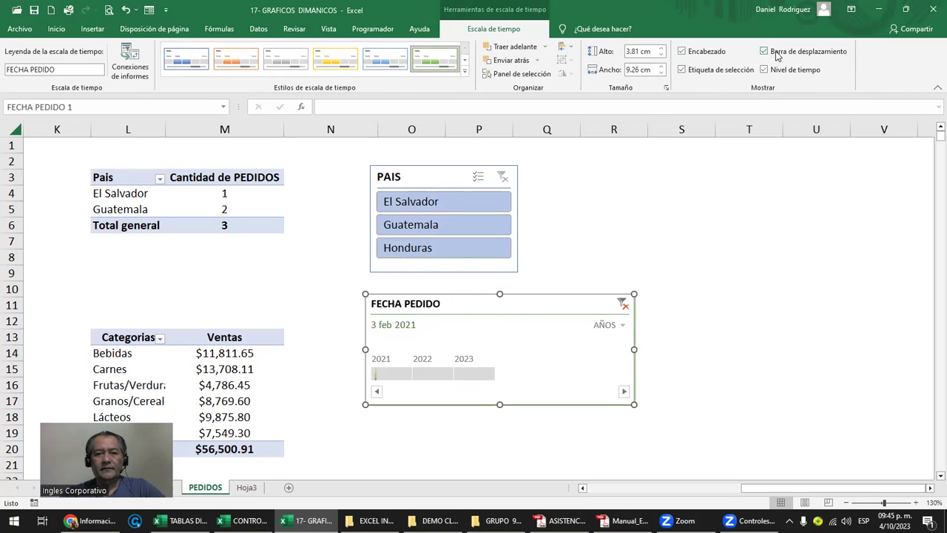
Step: Show the time level selector on the FECHA PEDIDO timeline
{"action": "left_click", "coordinate": [789, 73]}
{"action": "left_click", "coordinate": [622, 325]}
{"action": "left_click", "coordinate": [621, 326]}
{"action": "left_click", "coordinate": [621, 326]}
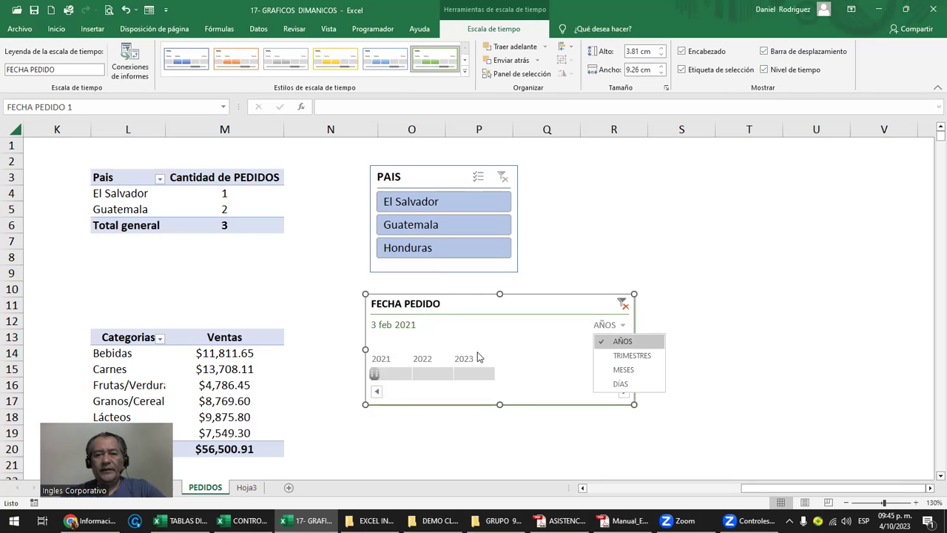
{"action": "left_click", "coordinate": [797, 74]}
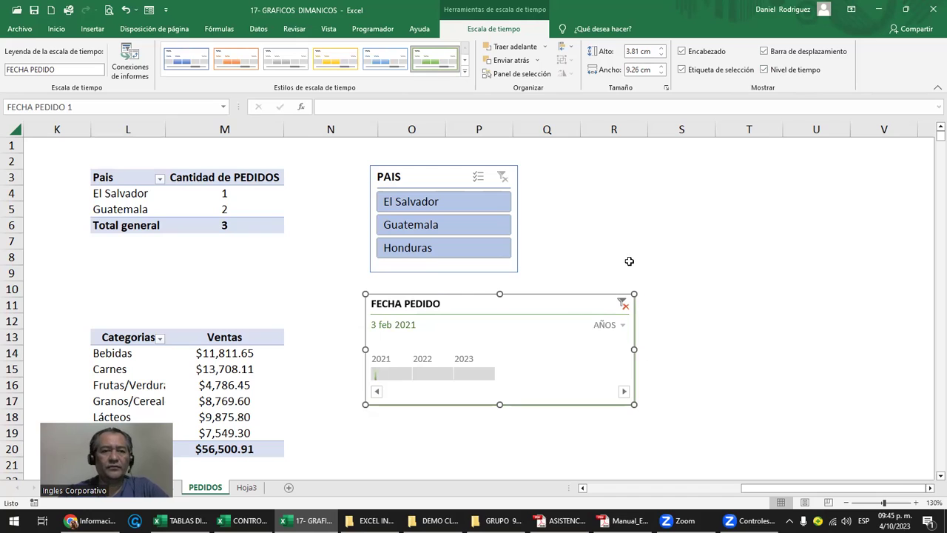
Step: Try filtering the timeline to 2021, 2022 and 2023, ending on 2021
{"action": "left_click", "coordinate": [227, 272]}
{"action": "left_click", "coordinate": [395, 372]}
{"action": "left_click", "coordinate": [434, 374]}
{"action": "left_click", "coordinate": [474, 374]}
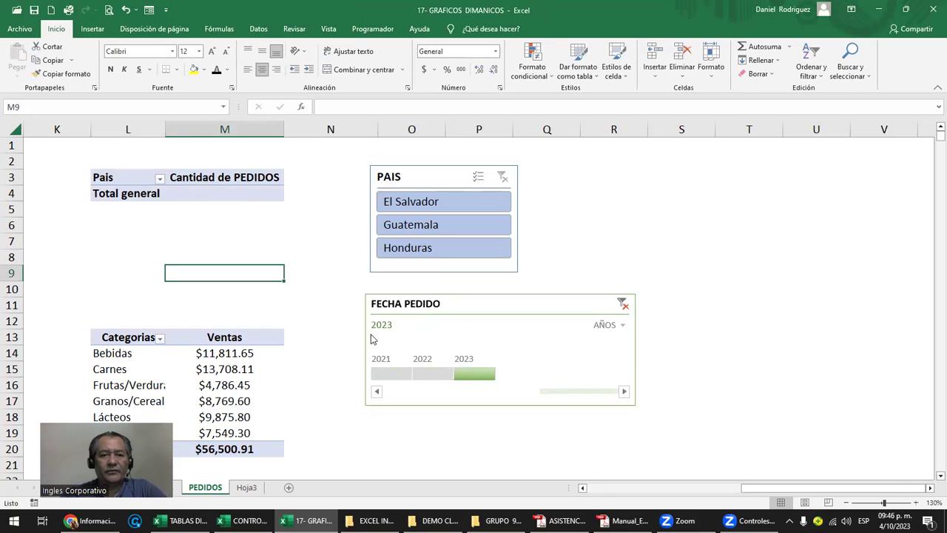
{"action": "left_click", "coordinate": [380, 373]}
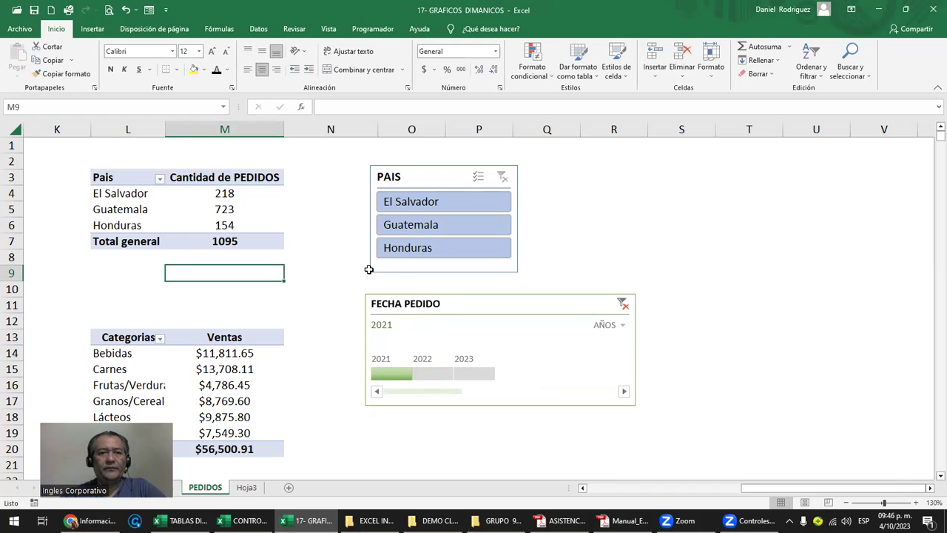
Step: Link the timeline to TablaDinámica9 as well as TablaDinámica8 through Report Connections
{"action": "left_click", "coordinate": [457, 307]}
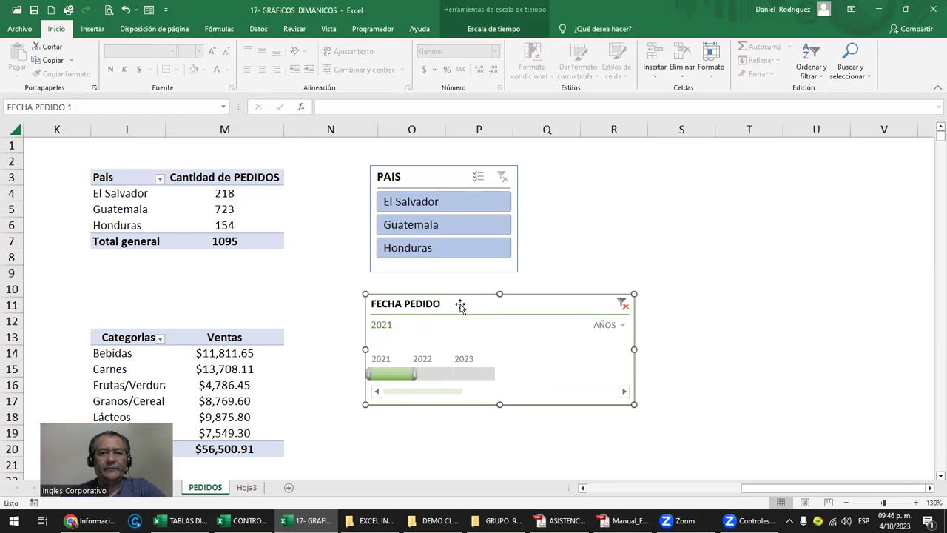
{"action": "left_click", "coordinate": [483, 31]}
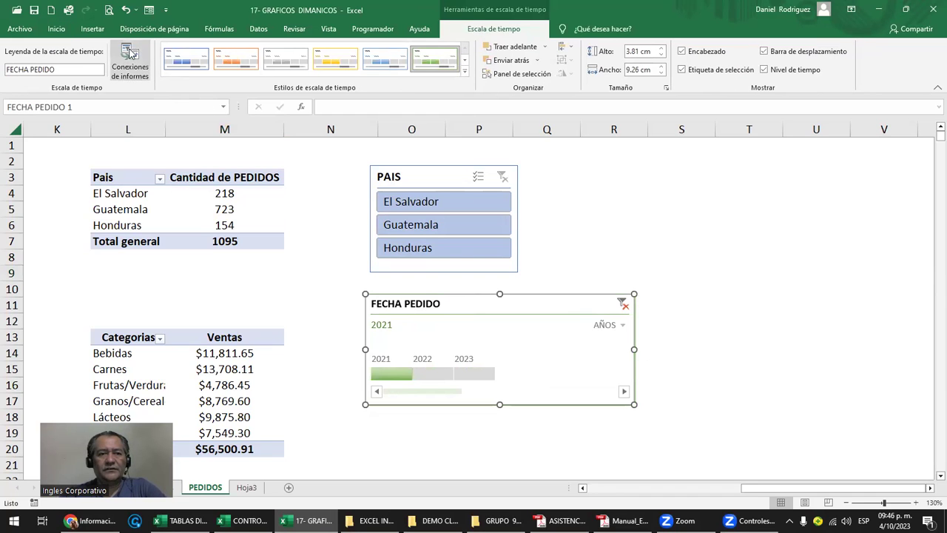
{"action": "left_click", "coordinate": [133, 65]}
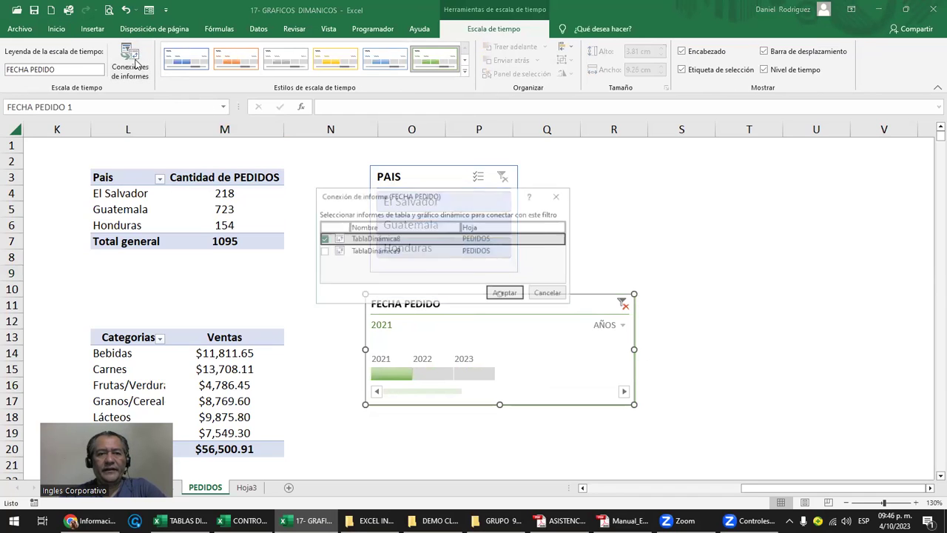
{"action": "left_click", "coordinate": [322, 251]}
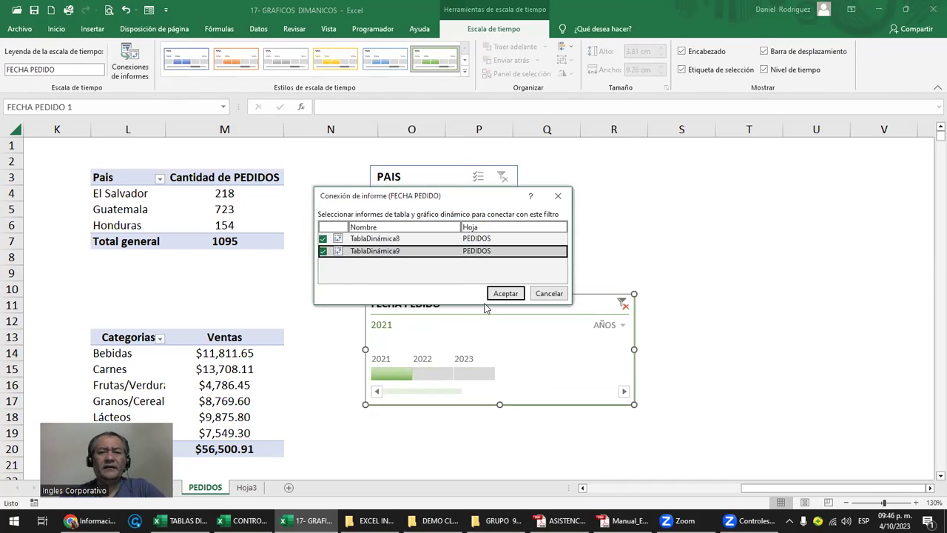
{"action": "left_click", "coordinate": [505, 293]}
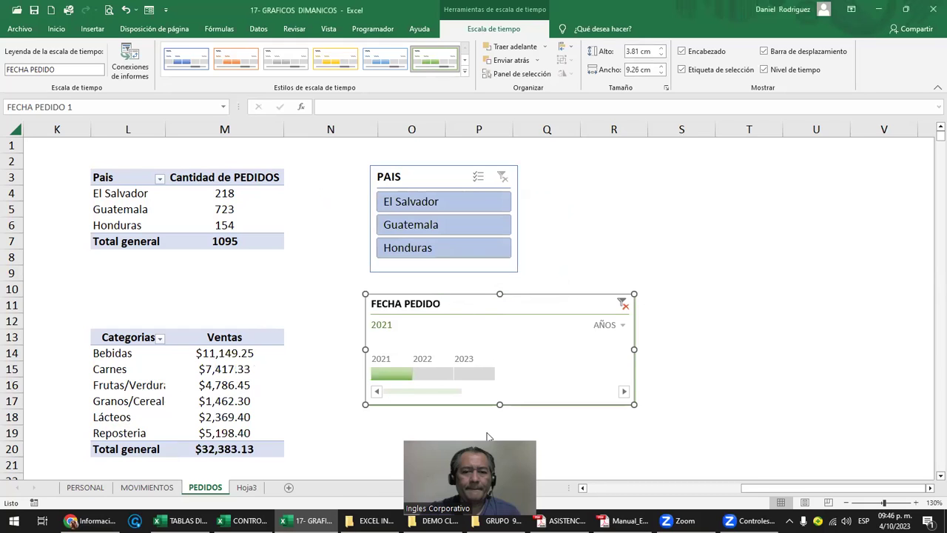
{"action": "left_click", "coordinate": [444, 204]}
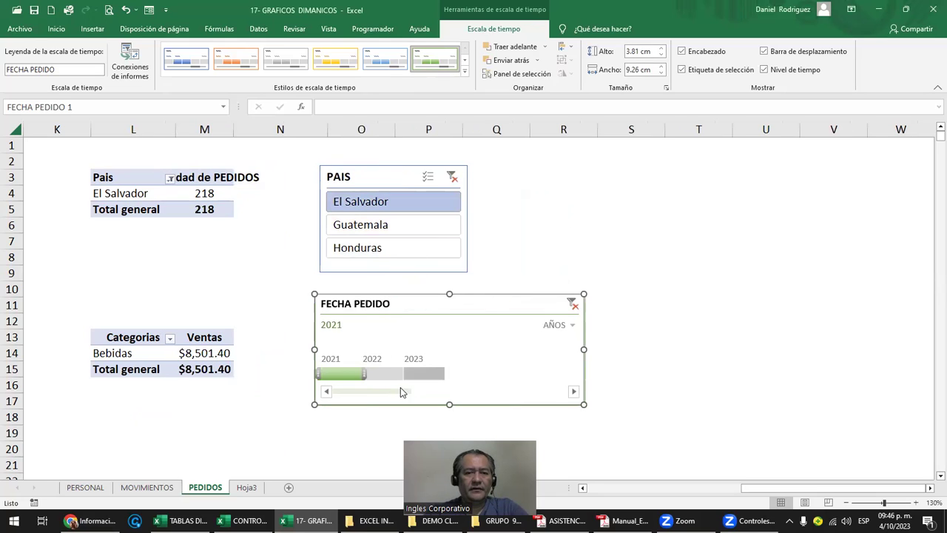
{"action": "left_click", "coordinate": [379, 374]}
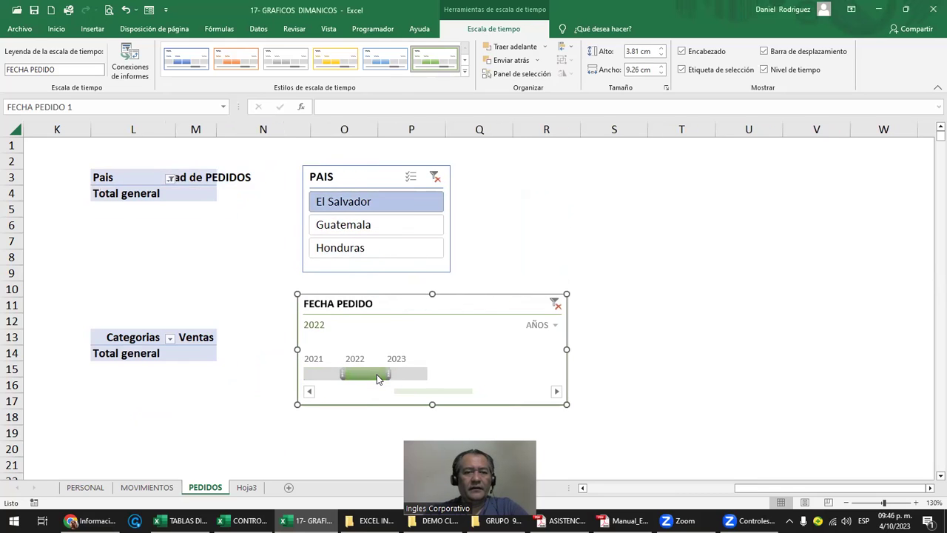
{"action": "left_click", "coordinate": [319, 372]}
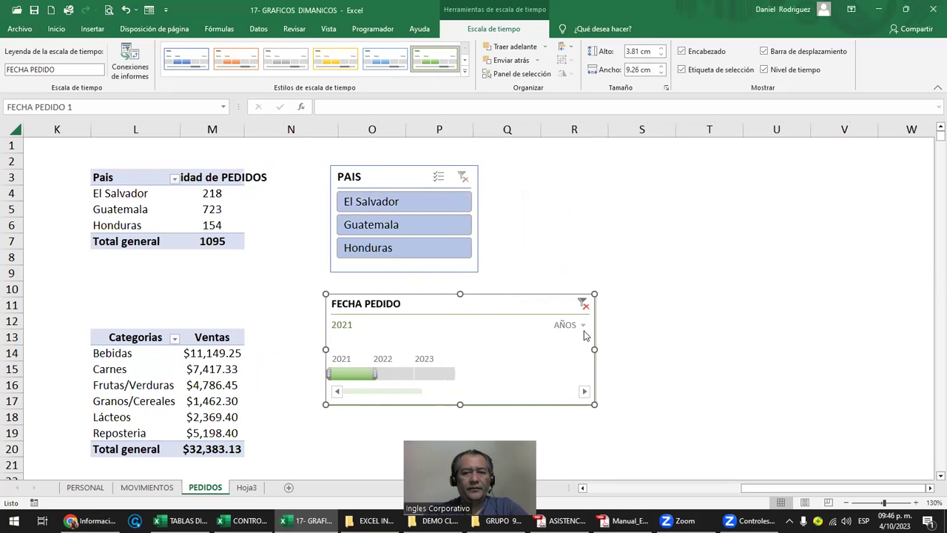
{"action": "left_click", "coordinate": [581, 326]}
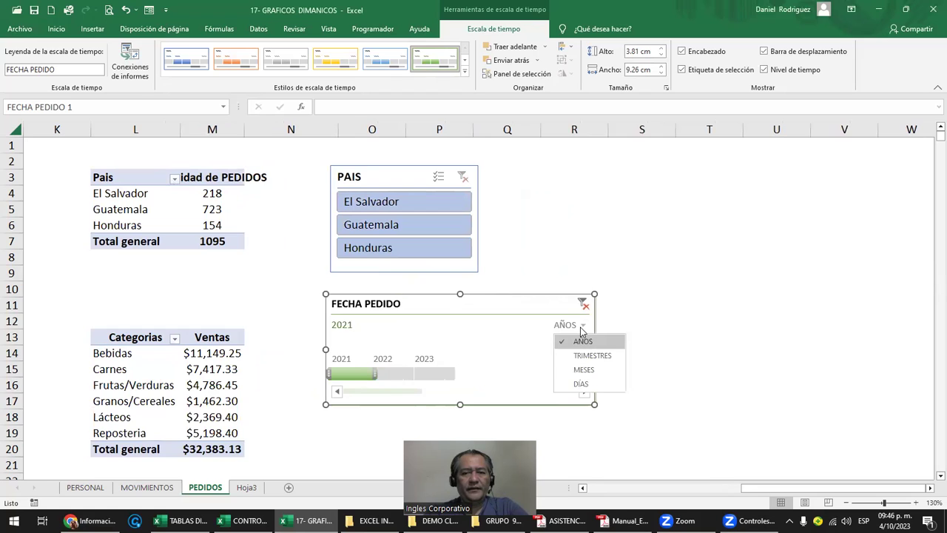
{"action": "left_click", "coordinate": [593, 375]}
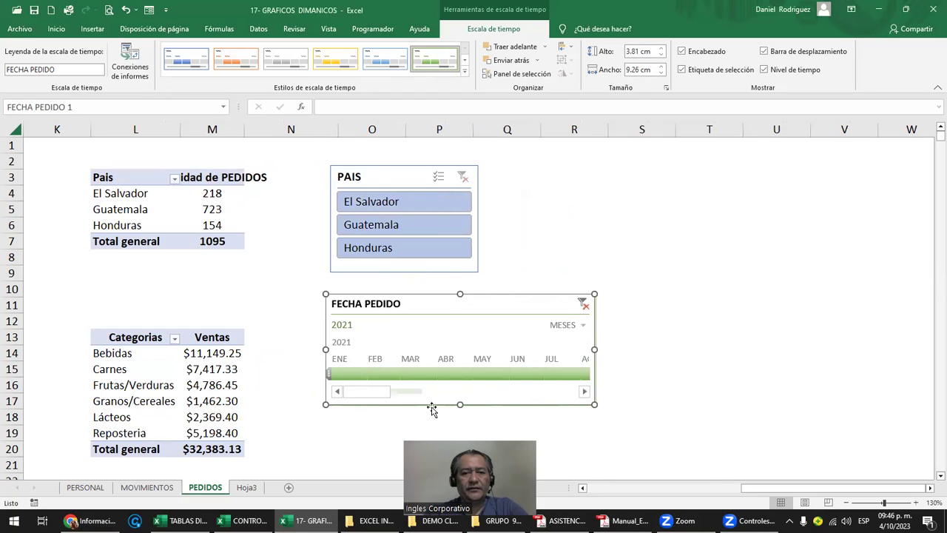
{"action": "left_click_drag", "start_coordinate": [383, 393], "coordinate": [566, 393]}
{"action": "left_click", "coordinate": [571, 375]}
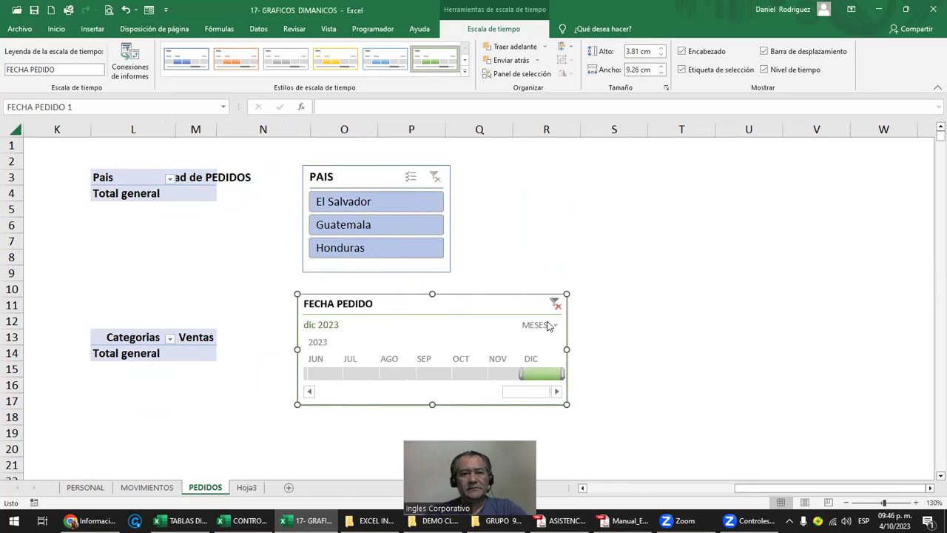
{"action": "left_click", "coordinate": [506, 377]}
{"action": "left_click_drag", "start_coordinate": [485, 374], "coordinate": [325, 375]}
{"action": "left_click", "coordinate": [555, 326]}
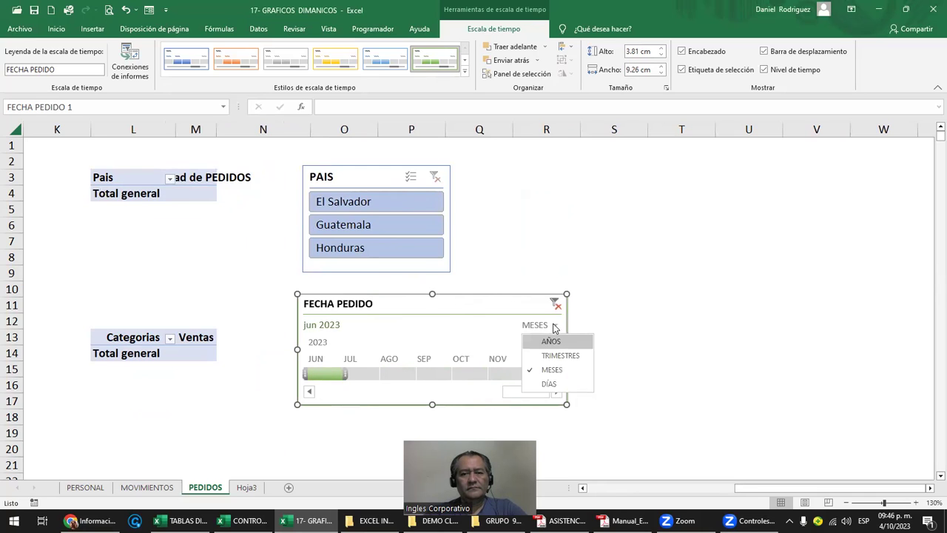
{"action": "left_click", "coordinate": [551, 343]}
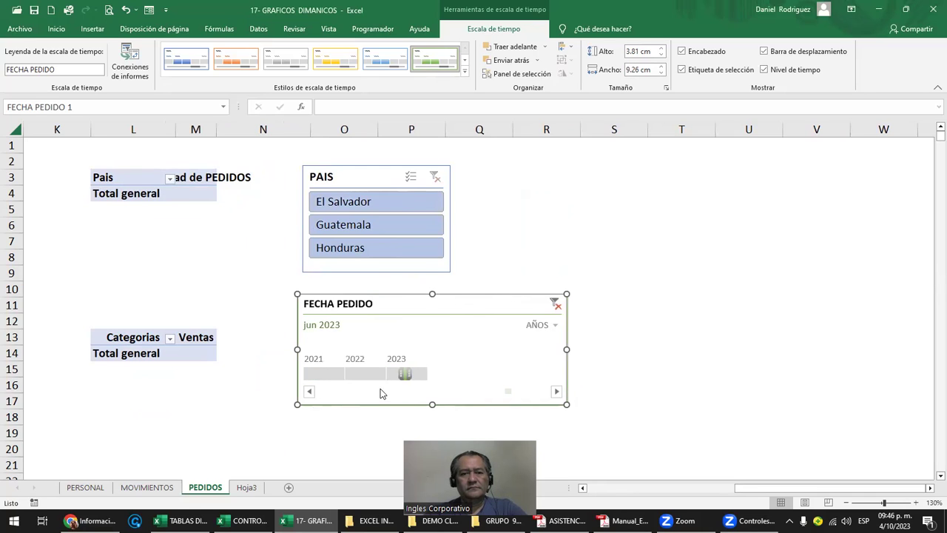
{"action": "left_click", "coordinate": [328, 375]}
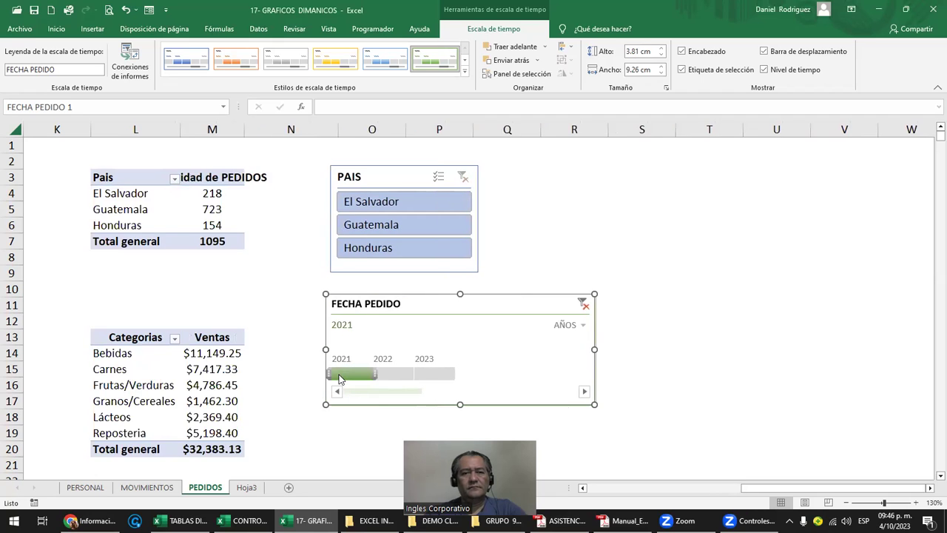
{"action": "mouse_move", "coordinate": [341, 378]}
{"action": "left_mouse_down"}
{"action": "mouse_move", "coordinate": [388, 373]}
{"action": "mouse_move", "coordinate": [358, 376]}
{"action": "left_mouse_up"}
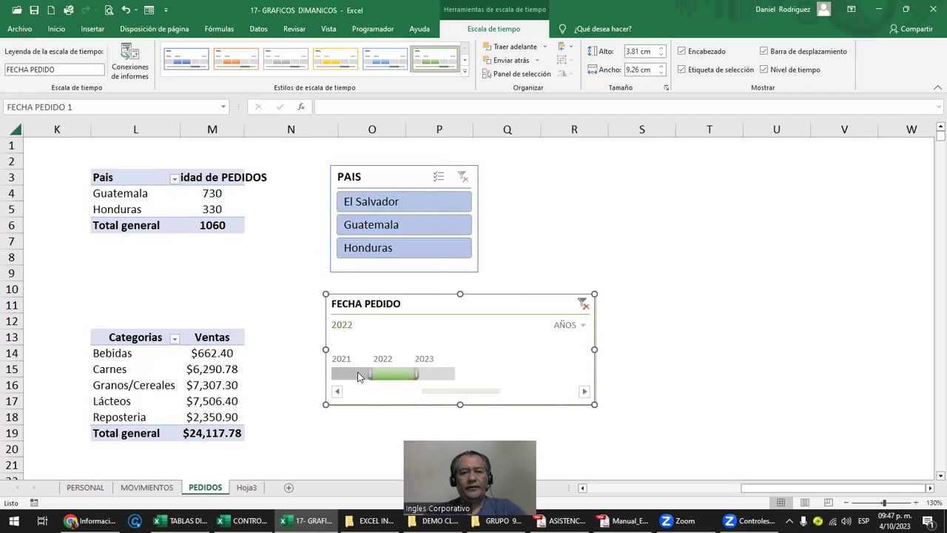
Step: Switch the timeline to months and filter both tables to December 2021
{"action": "left_click", "coordinate": [582, 325]}
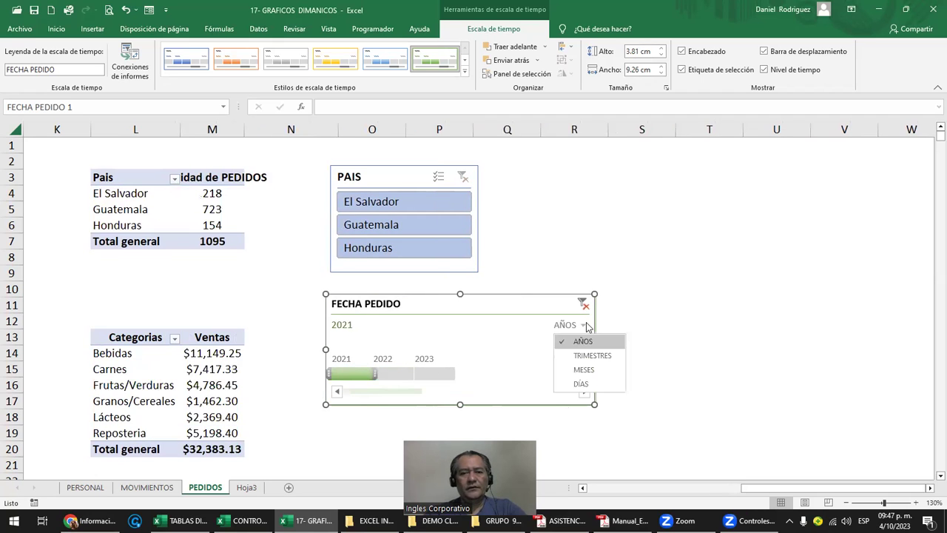
{"action": "left_click", "coordinate": [594, 369]}
{"action": "mouse_move", "coordinate": [382, 395]}
{"action": "left_mouse_down"}
{"action": "mouse_move", "coordinate": [447, 396]}
{"action": "mouse_move", "coordinate": [415, 396]}
{"action": "left_mouse_up"}
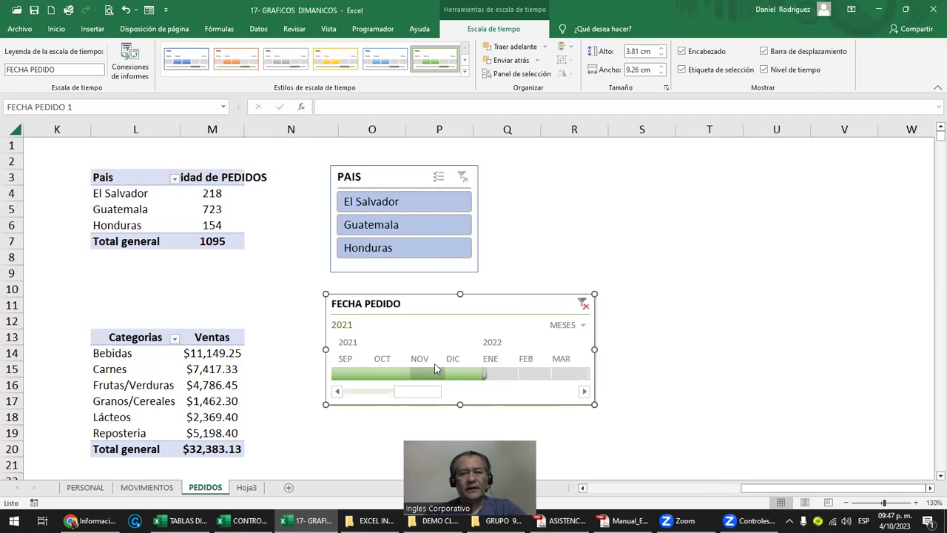
{"action": "left_click", "coordinate": [453, 374]}
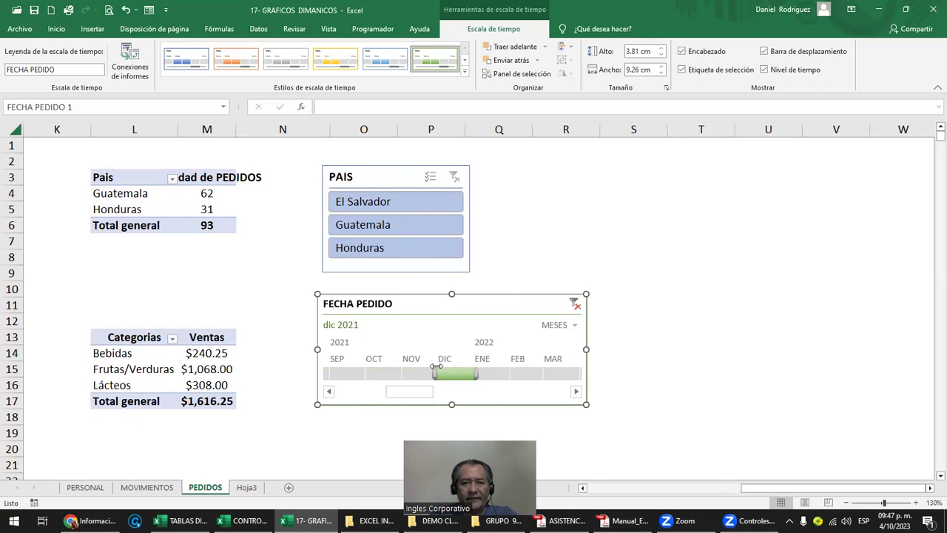
Step: Switch to days, try dates from 24 Dec 2021 to 1 Jan 2022, then clear the filter
{"action": "left_click", "coordinate": [551, 325]}
{"action": "left_click", "coordinate": [577, 385]}
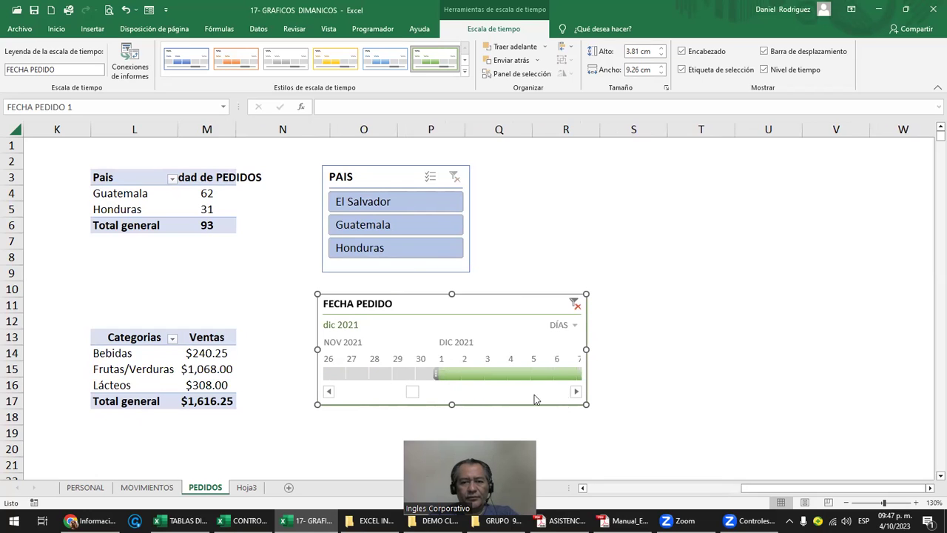
{"action": "left_click", "coordinate": [576, 393]}
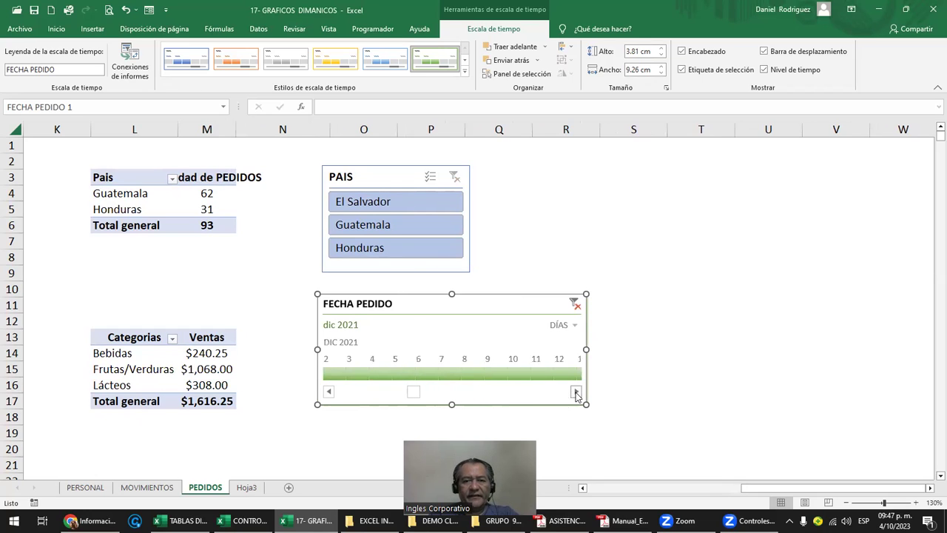
{"action": "left_click", "coordinate": [576, 393]}
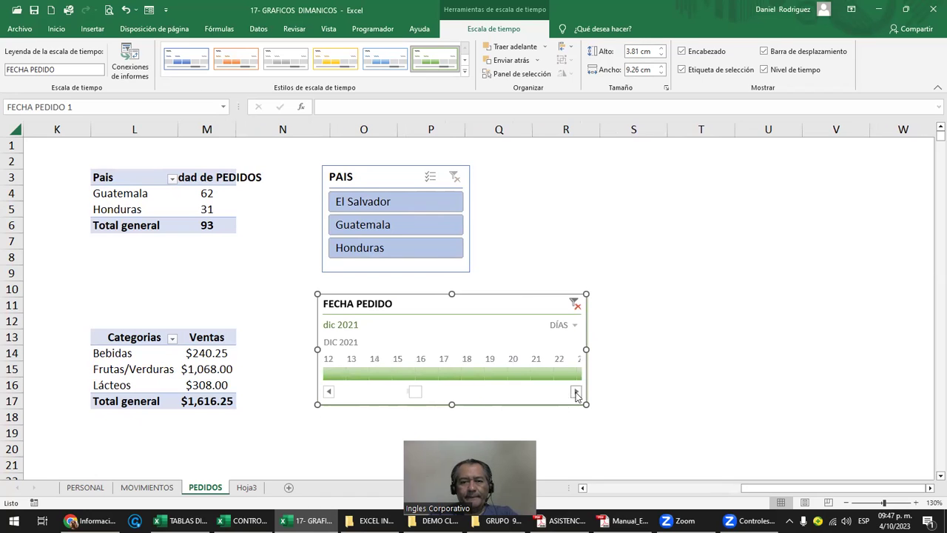
{"action": "left_click", "coordinate": [575, 393]}
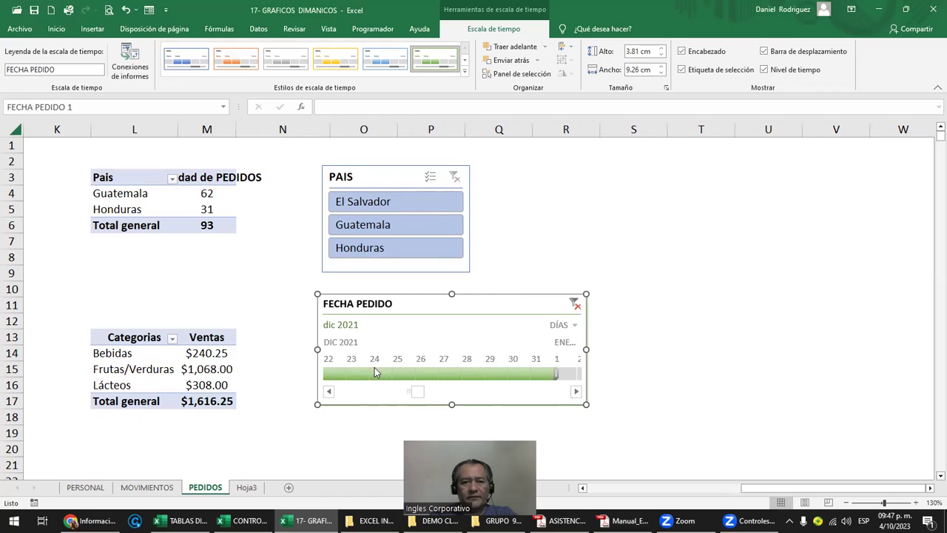
{"action": "left_click", "coordinate": [374, 372]}
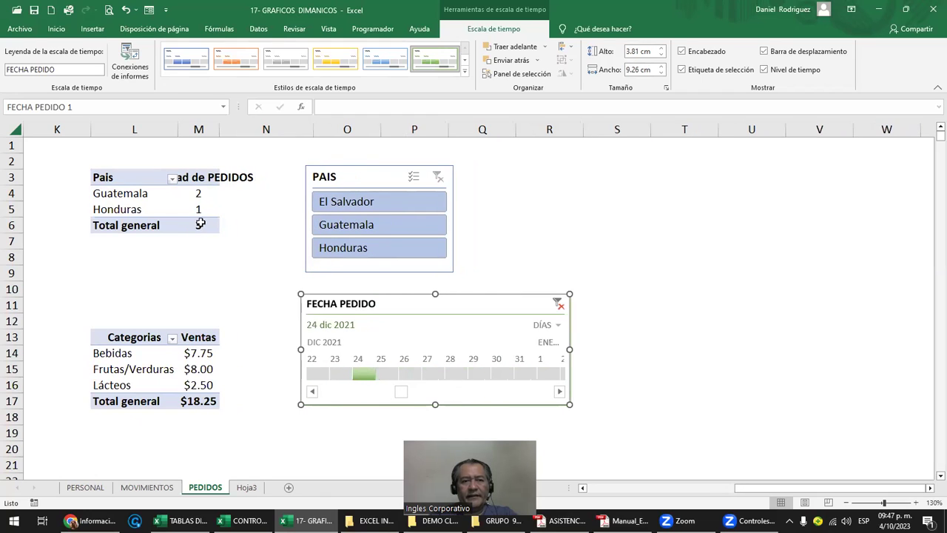
{"action": "mouse_move", "coordinate": [367, 374]}
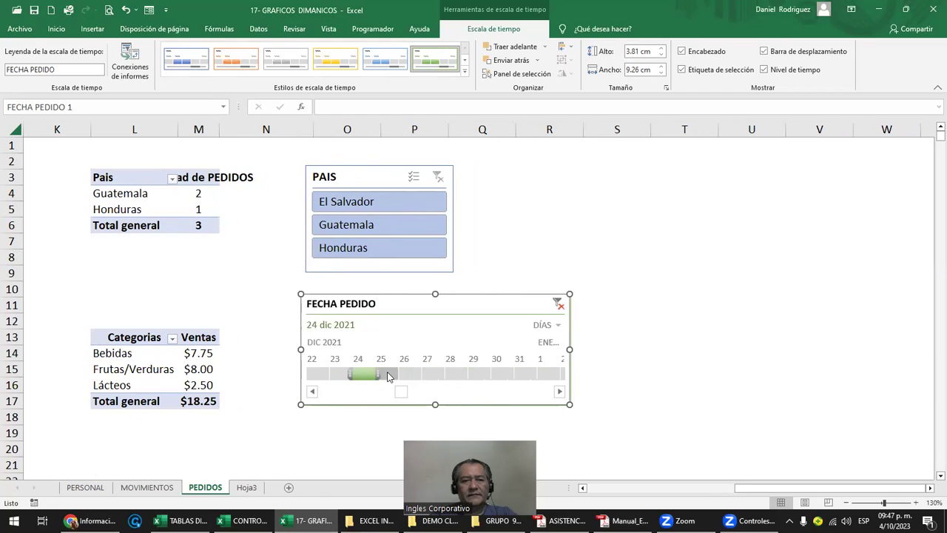
{"action": "left_click", "coordinate": [389, 376]}
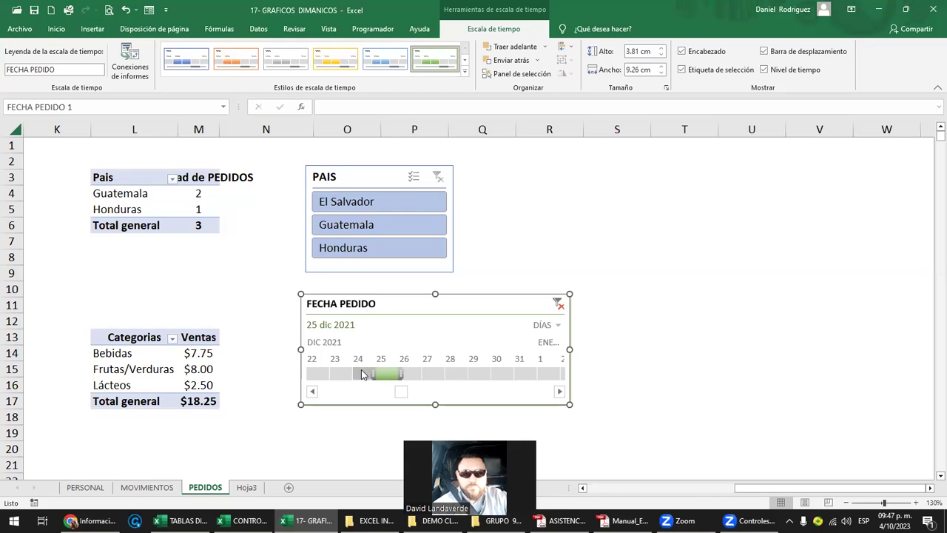
{"action": "left_click", "coordinate": [521, 374]}
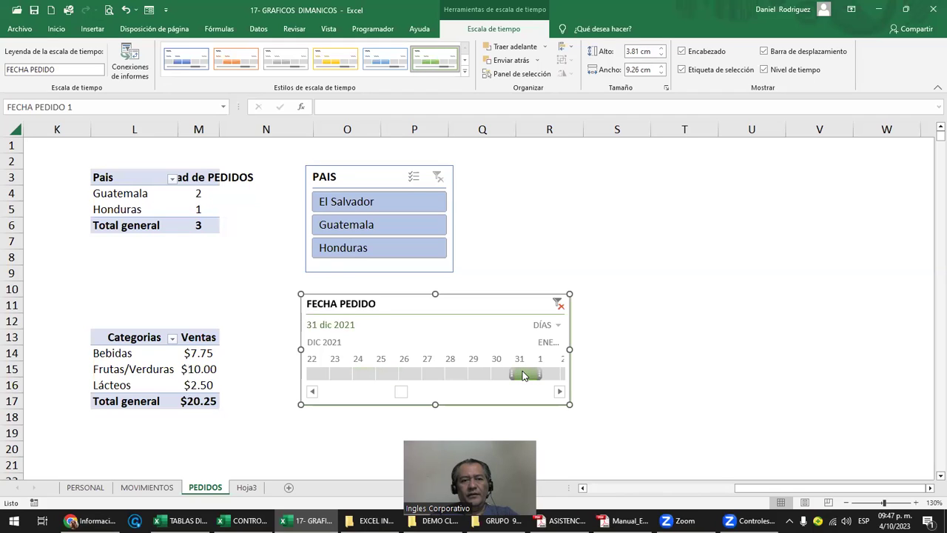
{"action": "left_click", "coordinate": [500, 375]}
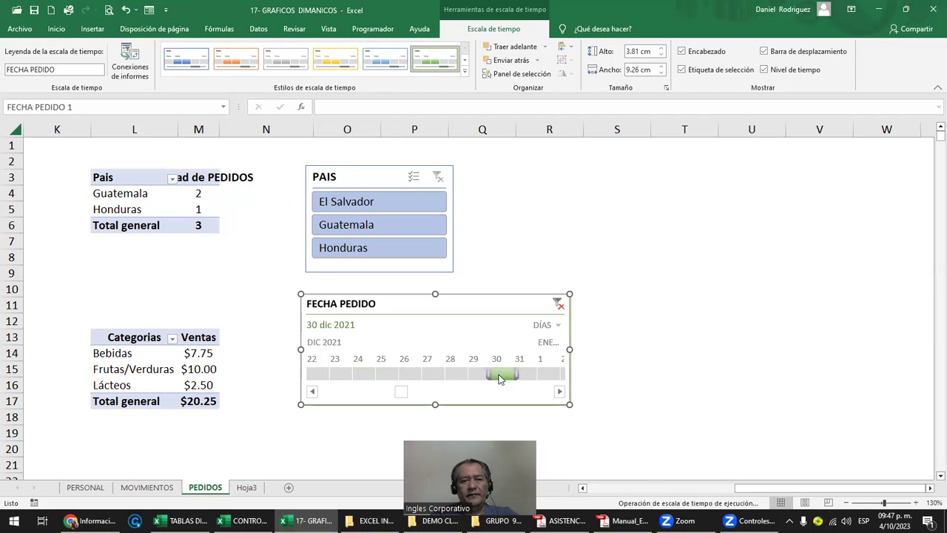
{"action": "left_click", "coordinate": [541, 375]}
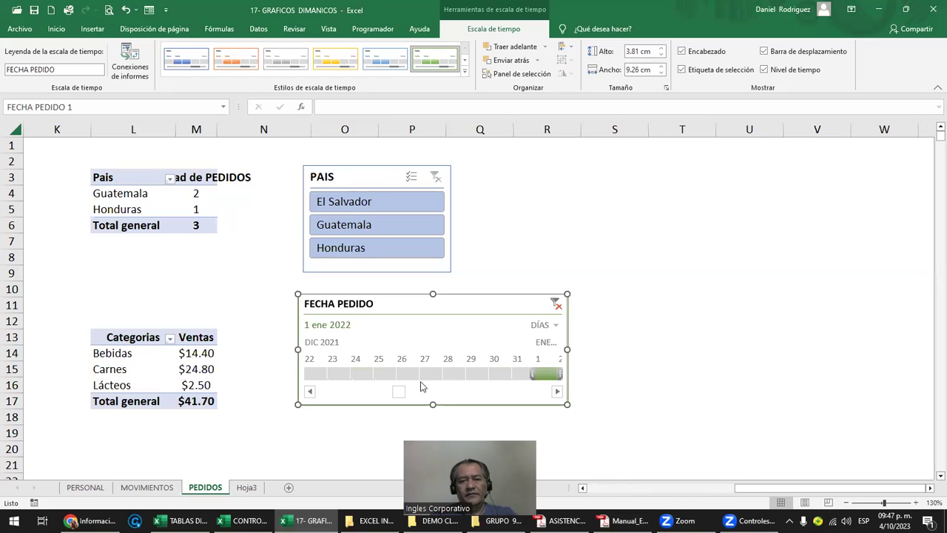
{"action": "left_click_drag", "start_coordinate": [527, 375], "coordinate": [397, 369]}
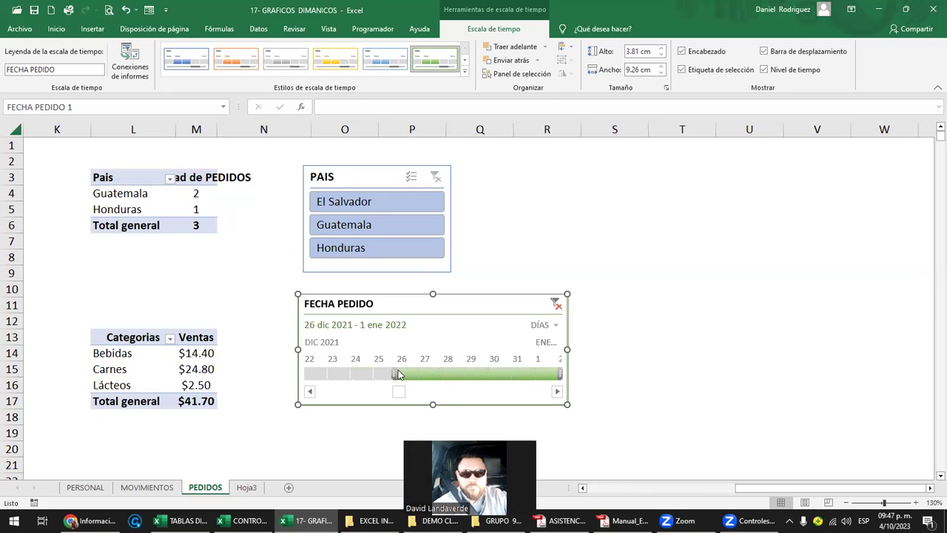
{"action": "left_click", "coordinate": [566, 304]}
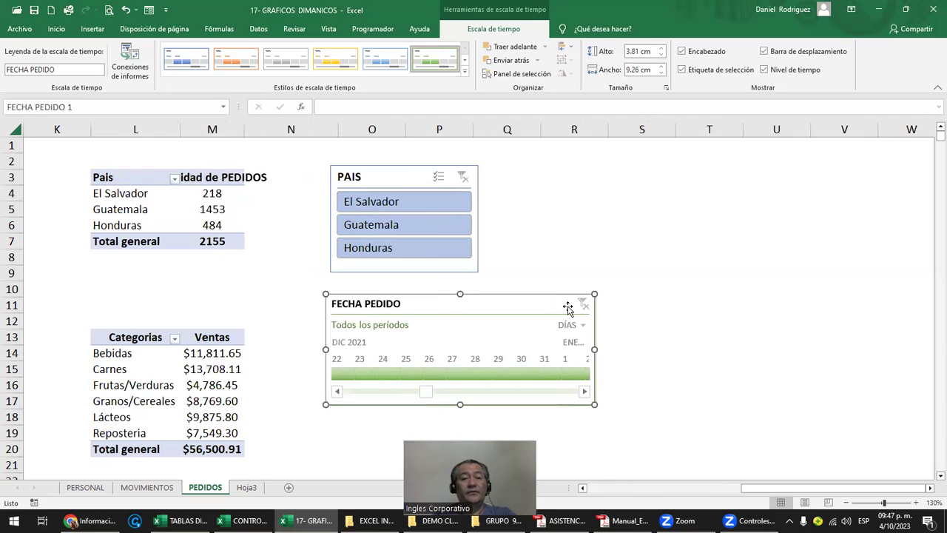
Step: Move the timeline to the lower right and the PAIS slicer to the upper right, and widen column M
{"action": "left_click", "coordinate": [255, 270]}
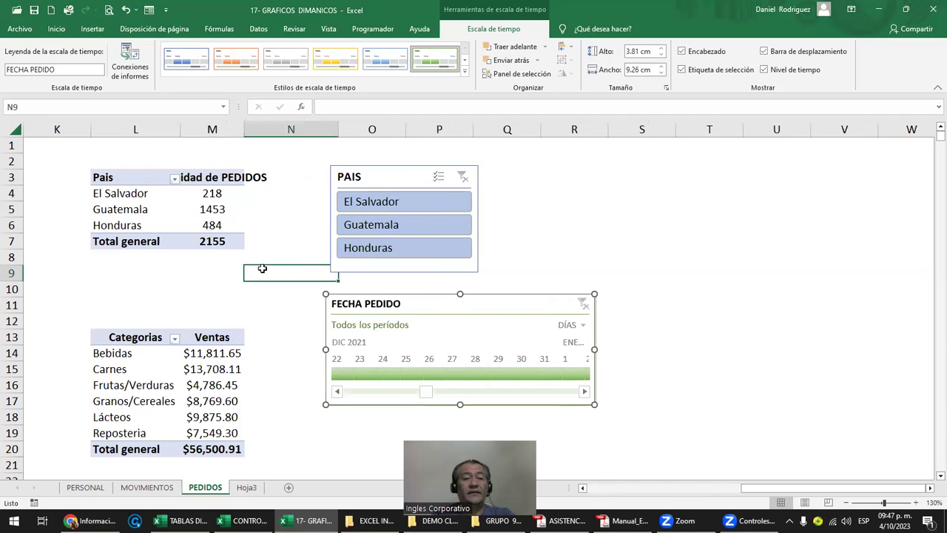
{"action": "left_click", "coordinate": [372, 181]}
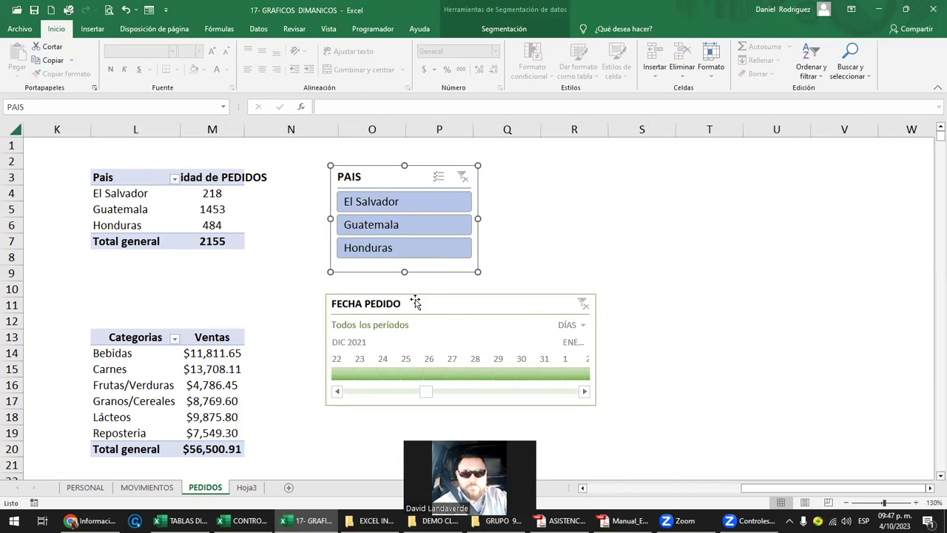
{"action": "left_click", "coordinate": [440, 311]}
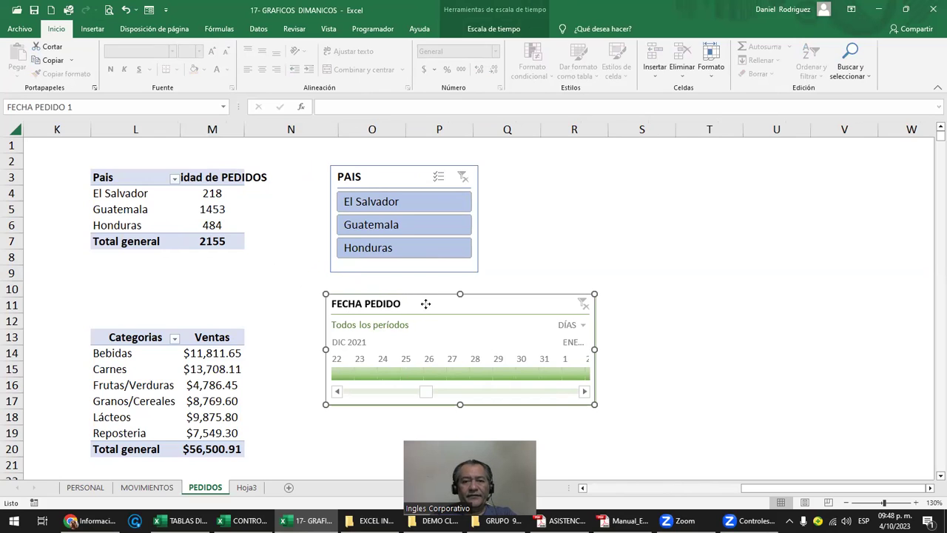
{"action": "left_click_drag", "start_coordinate": [425, 303], "coordinate": [765, 348]}
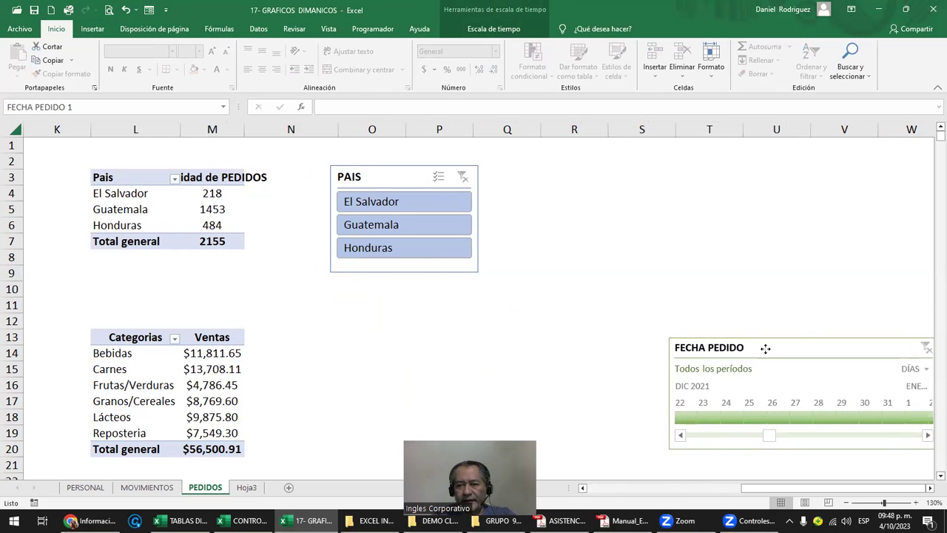
{"action": "left_click_drag", "start_coordinate": [400, 179], "coordinate": [742, 170]}
{"action": "left_click_drag", "start_coordinate": [252, 131], "coordinate": [288, 132]}
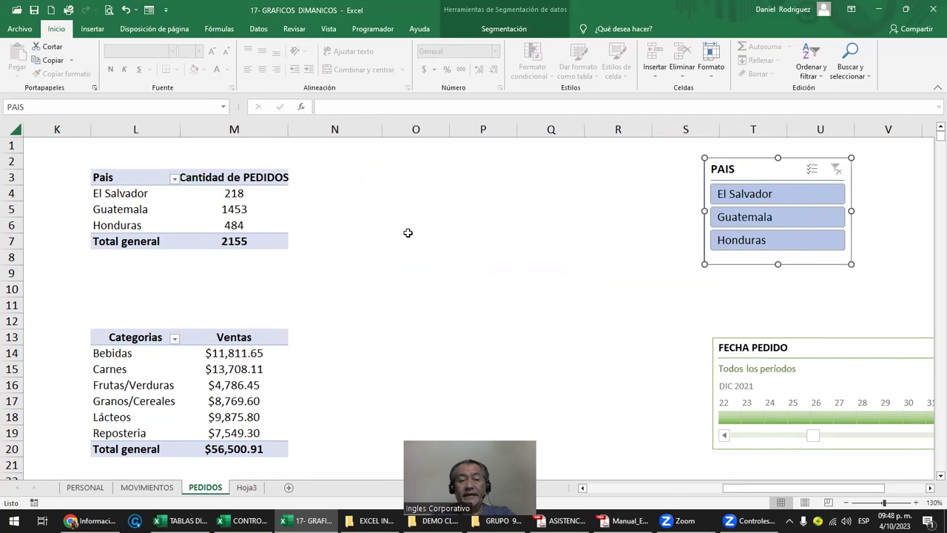
Step: Nudge the PAIS slicer slightly right, then select the Pais pivot table for charting
{"action": "left_click", "coordinate": [396, 189]}
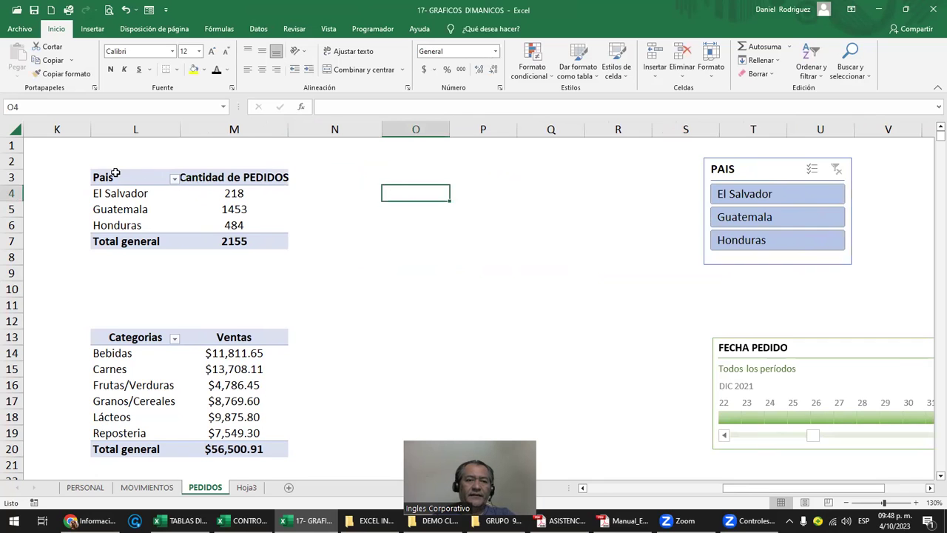
{"action": "left_click_drag", "start_coordinate": [115, 174], "coordinate": [225, 237]}
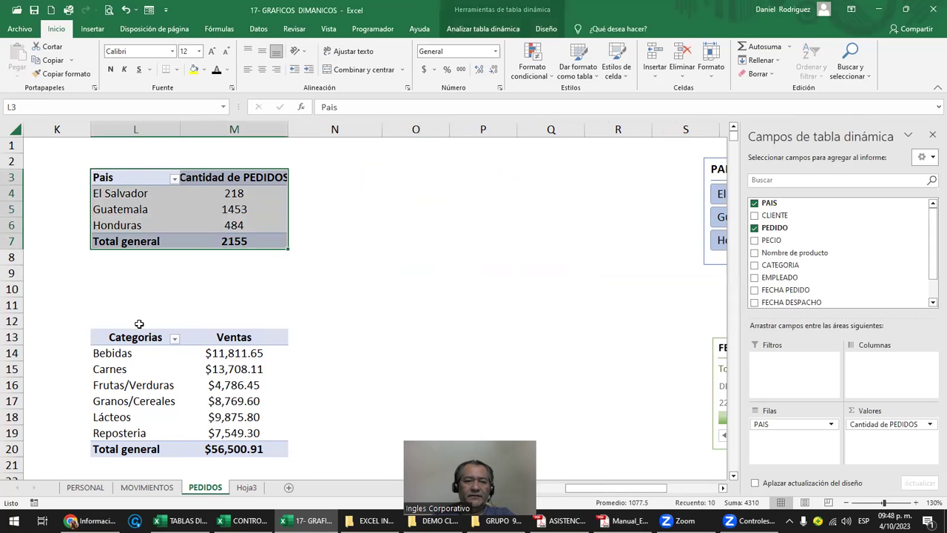
{"action": "left_click_drag", "start_coordinate": [138, 336], "coordinate": [255, 448]}
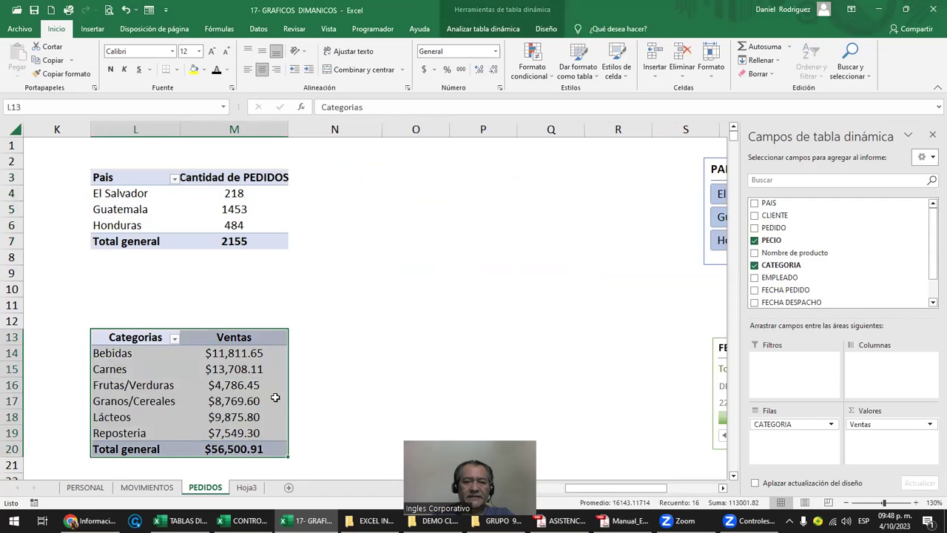
{"action": "left_click", "coordinate": [322, 287]}
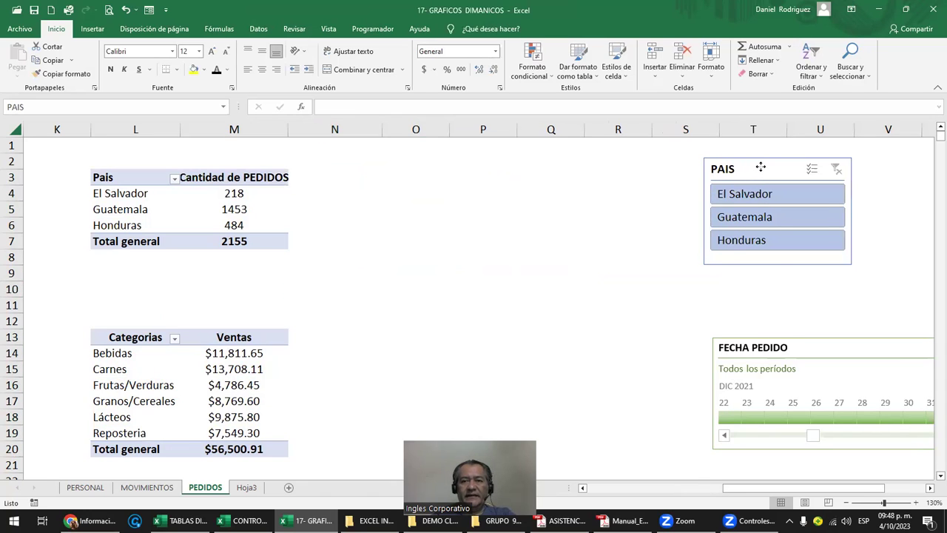
{"action": "left_click_drag", "start_coordinate": [754, 167], "coordinate": [766, 169]}
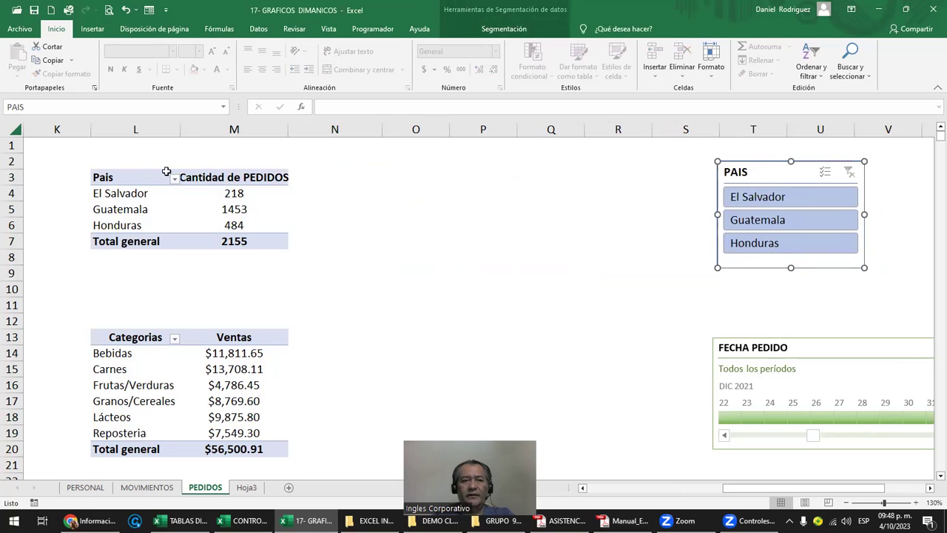
{"action": "left_click", "coordinate": [127, 178]}
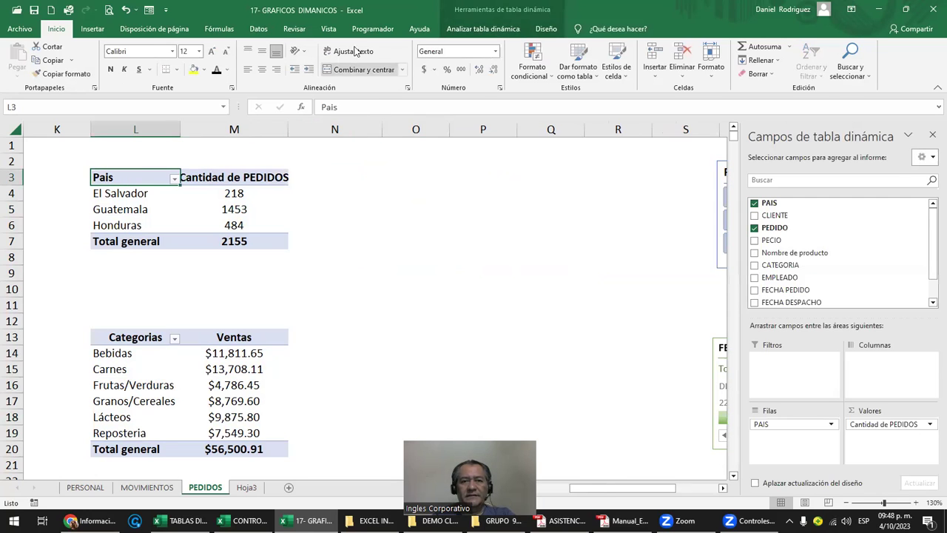
{"action": "left_click", "coordinate": [97, 31]}
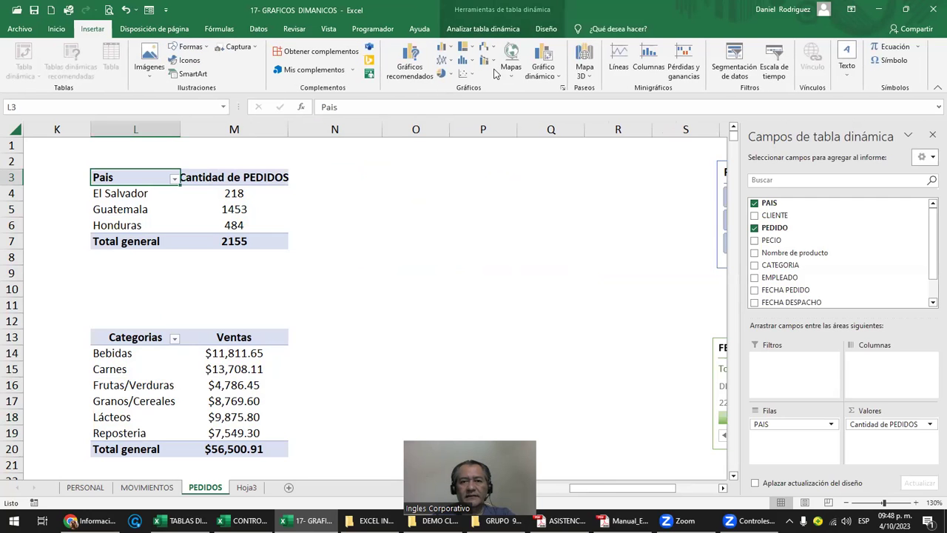
Step: Insert a Columnas agrupadas pivot chart from the Pais table and place it beside the table
{"action": "left_click", "coordinate": [541, 73]}
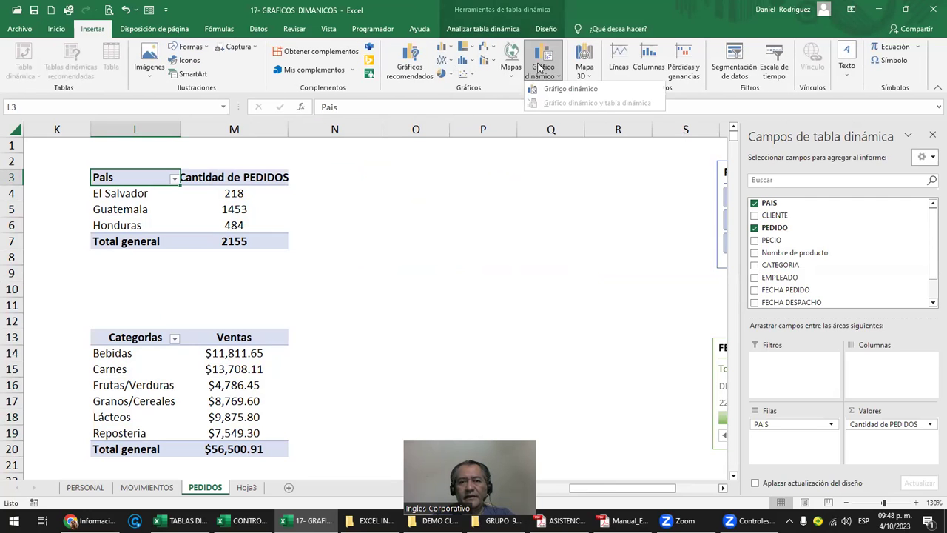
{"action": "left_click", "coordinate": [570, 90]}
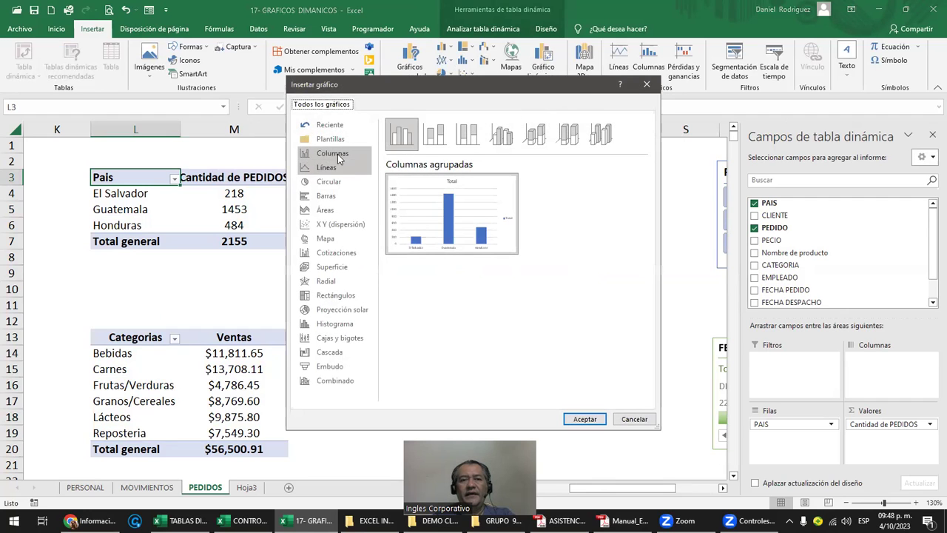
{"action": "mouse_move", "coordinate": [471, 200]}
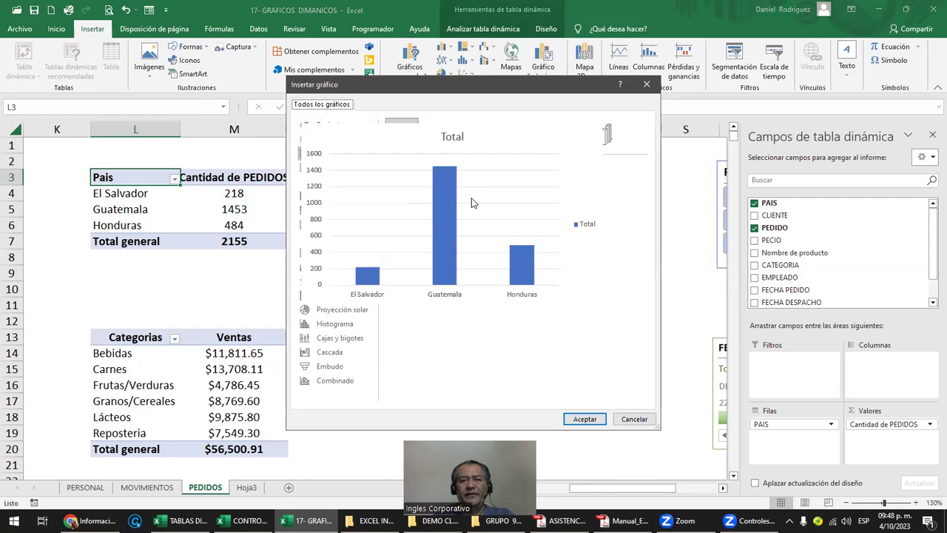
{"action": "left_click", "coordinate": [331, 154]}
{"action": "left_click", "coordinate": [596, 418]}
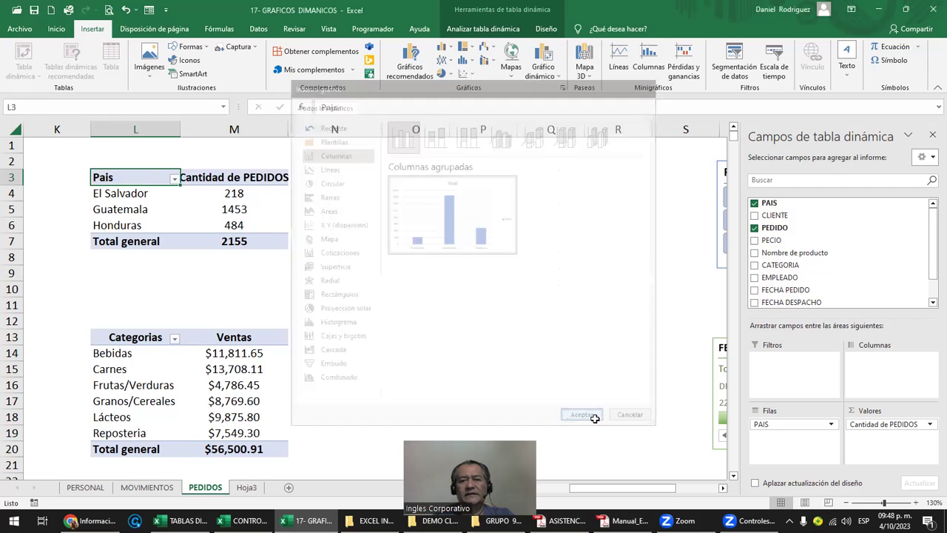
{"action": "left_click_drag", "start_coordinate": [444, 214], "coordinate": [569, 173]}
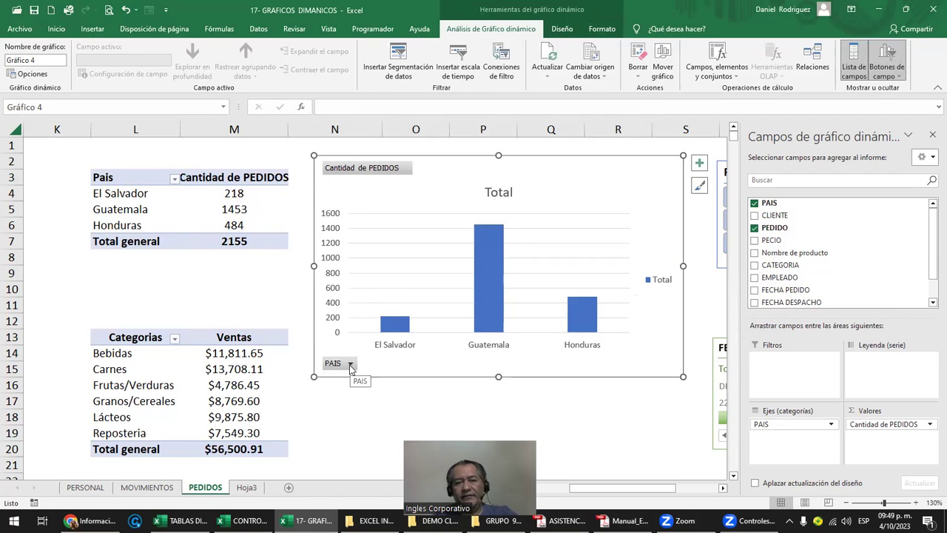
Step: Open and close the chart's country filter options to check them
{"action": "left_click", "coordinate": [329, 399]}
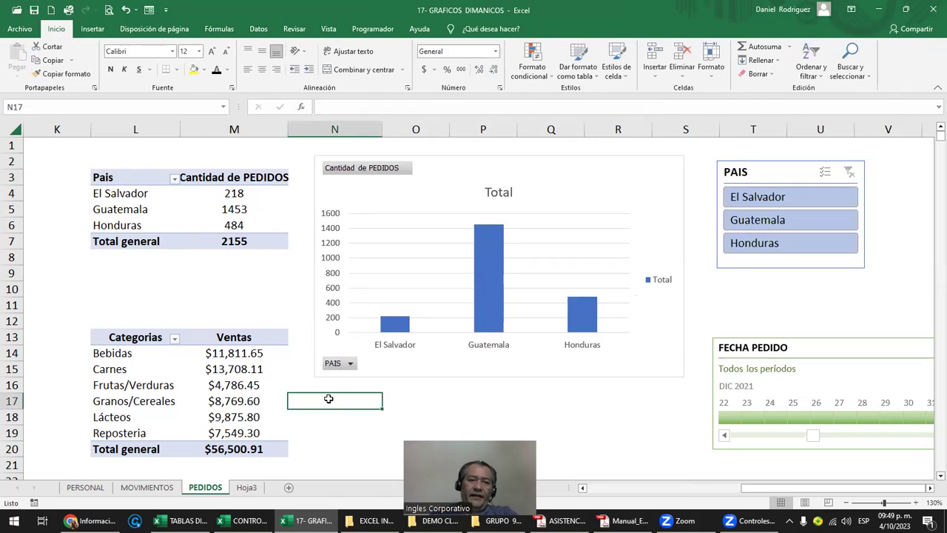
{"action": "left_click", "coordinate": [351, 365]}
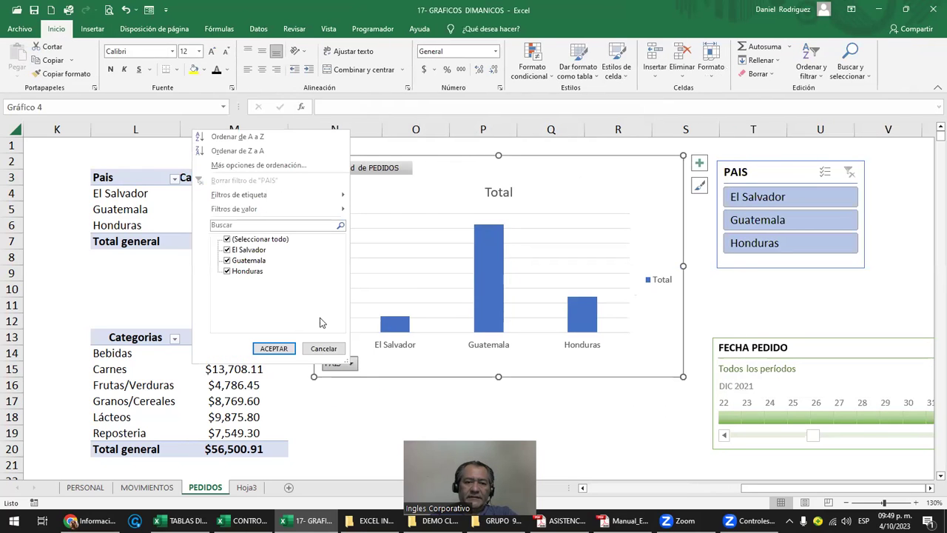
{"action": "left_click", "coordinate": [319, 370]}
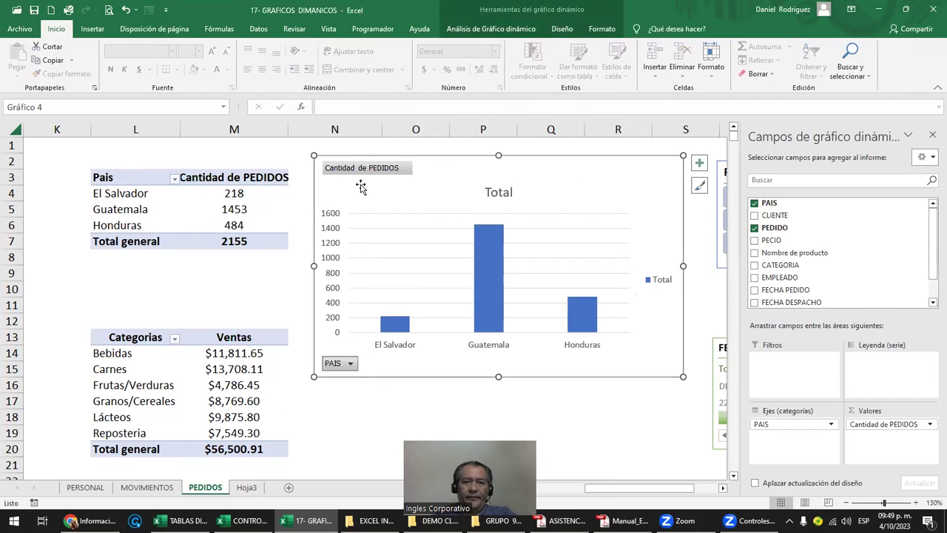
{"action": "left_click", "coordinate": [330, 365]}
{"action": "left_click", "coordinate": [360, 408]}
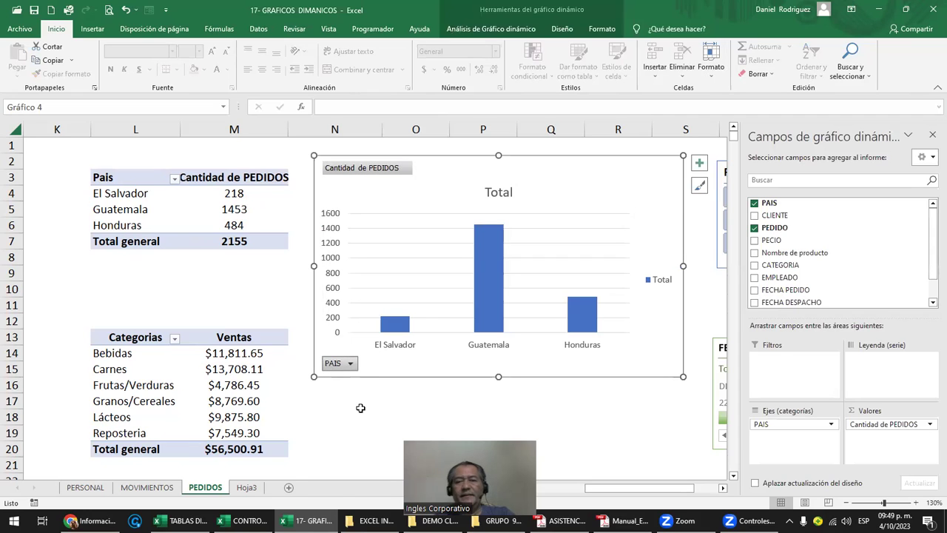
Step: Replace the chart title Total with 'pedidos por pais'
{"action": "left_click", "coordinate": [498, 192]}
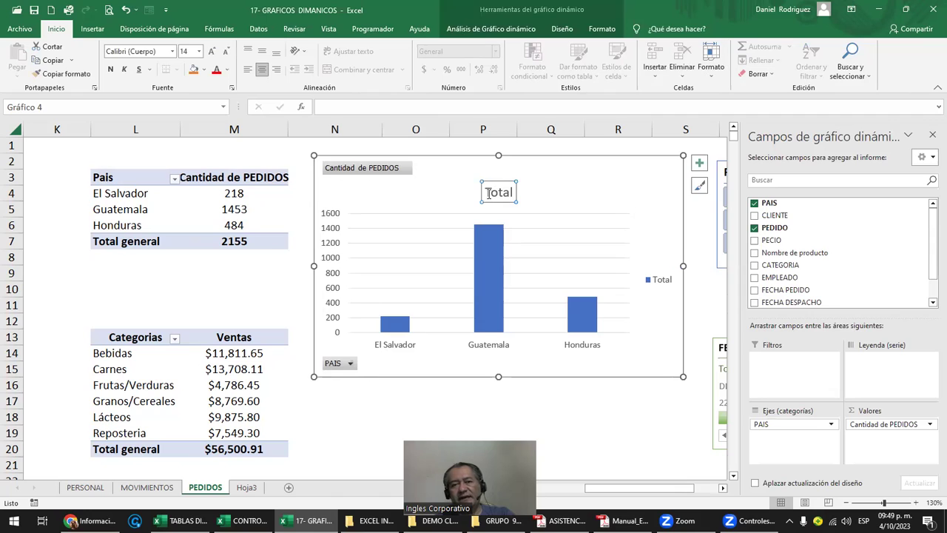
{"action": "double_click", "coordinate": [488, 193]}
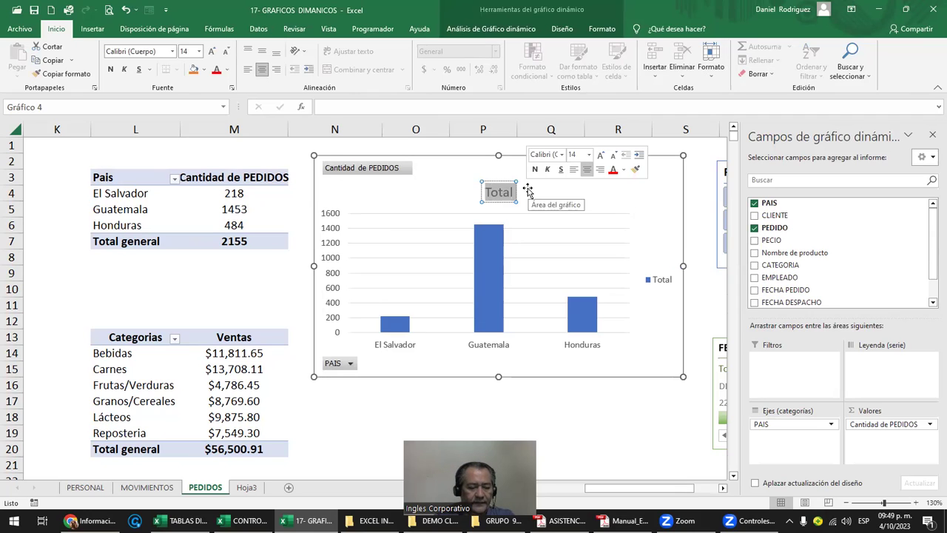
{"action": "type", "text": "pedidos por pais"}
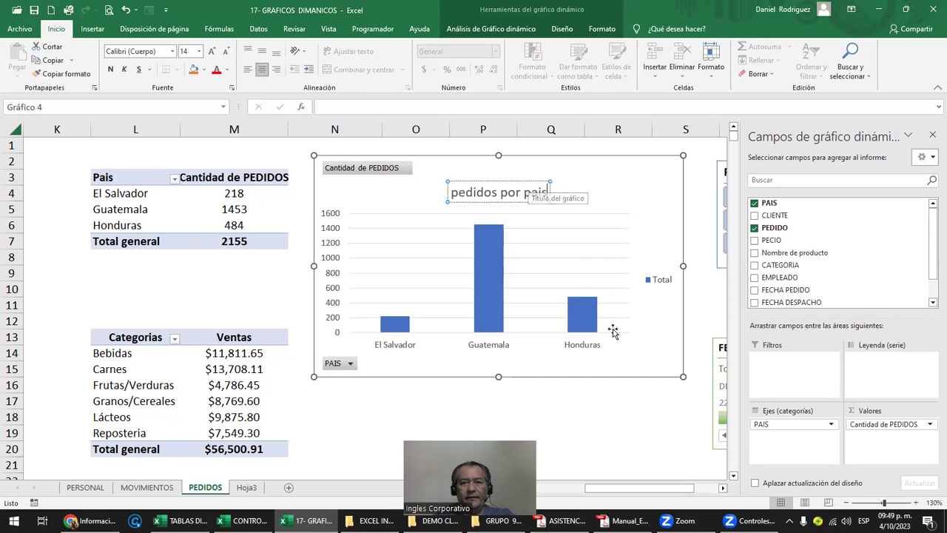
{"action": "left_click", "coordinate": [634, 417]}
{"action": "left_click", "coordinate": [628, 180]}
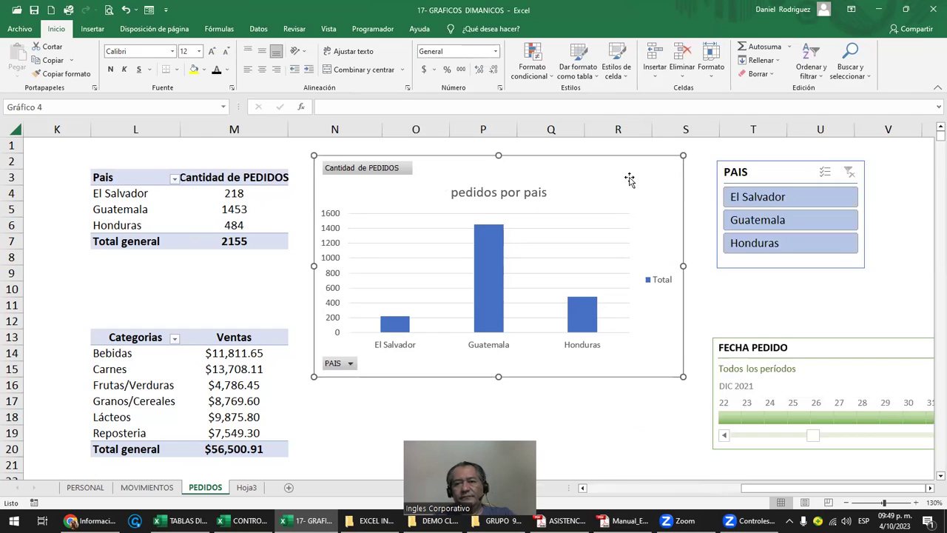
Step: Filter to El Salvador with the PAIS slicer, then clear it to restore all three countries
{"action": "left_click", "coordinate": [658, 417]}
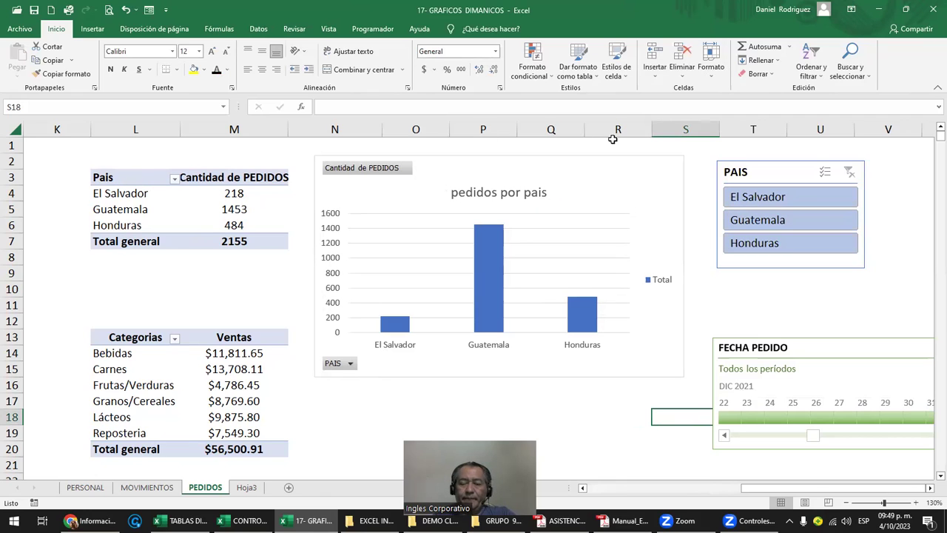
{"action": "left_click", "coordinate": [762, 200]}
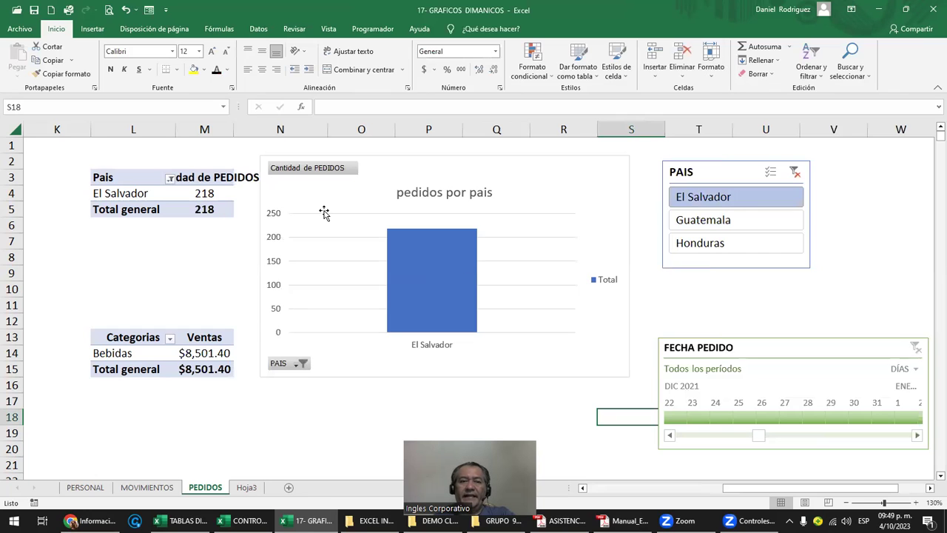
{"action": "left_click", "coordinate": [796, 173]}
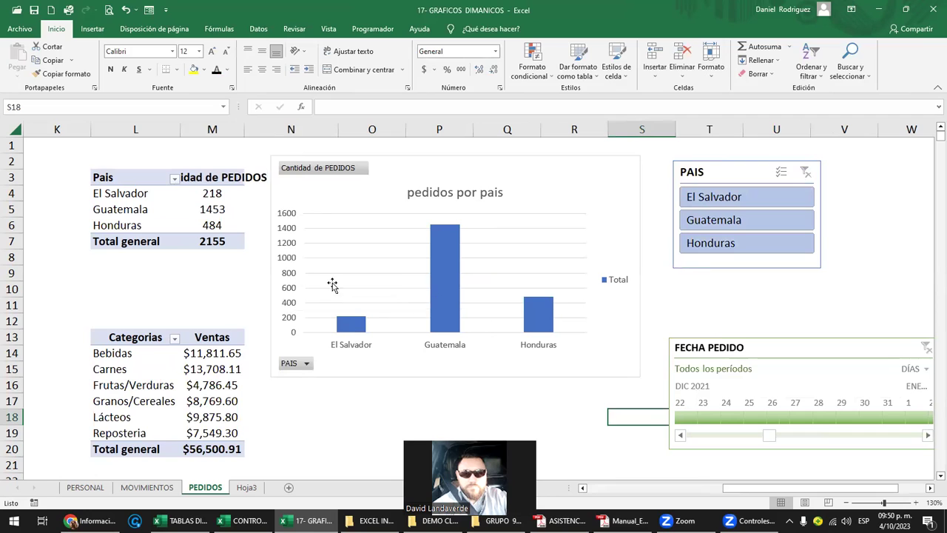
{"action": "left_click_drag", "start_coordinate": [212, 195], "coordinate": [237, 216]}
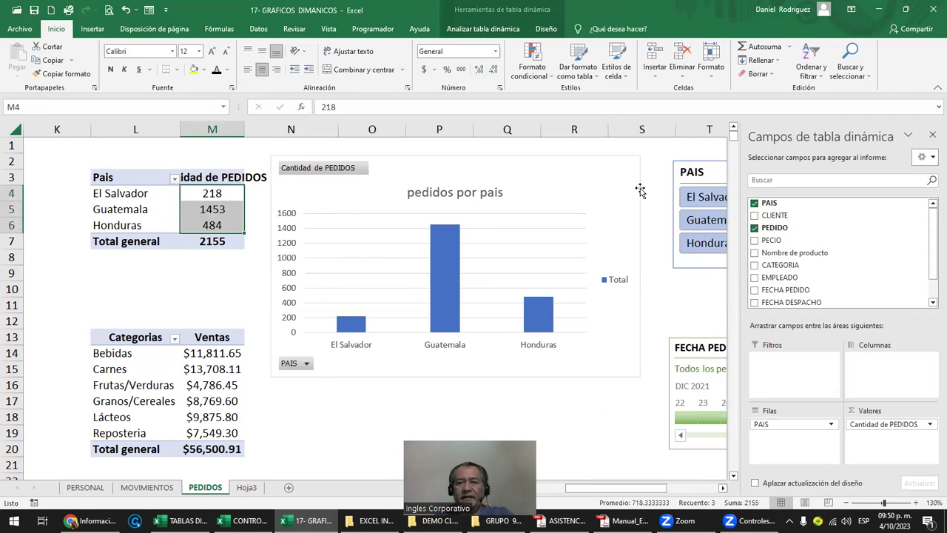
{"action": "left_click", "coordinate": [662, 179]}
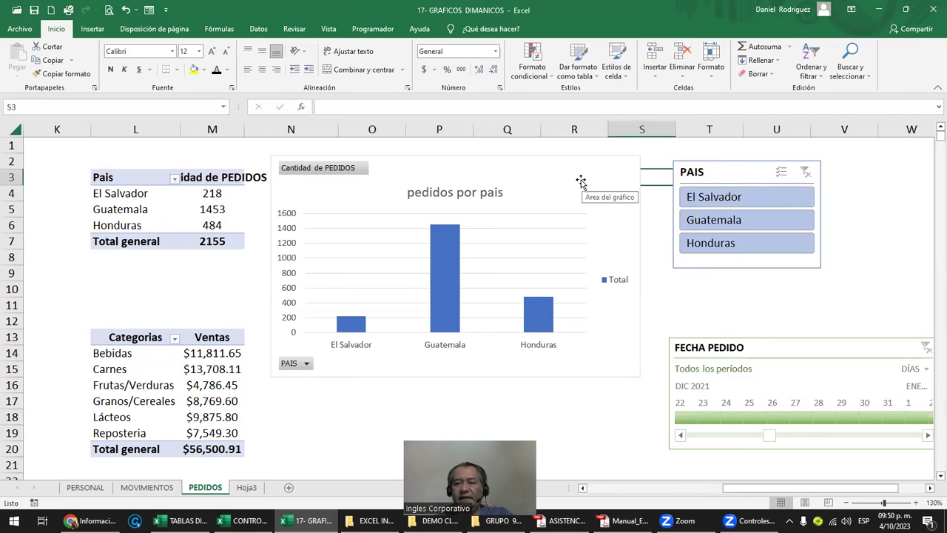
{"action": "left_click", "coordinate": [582, 180]}
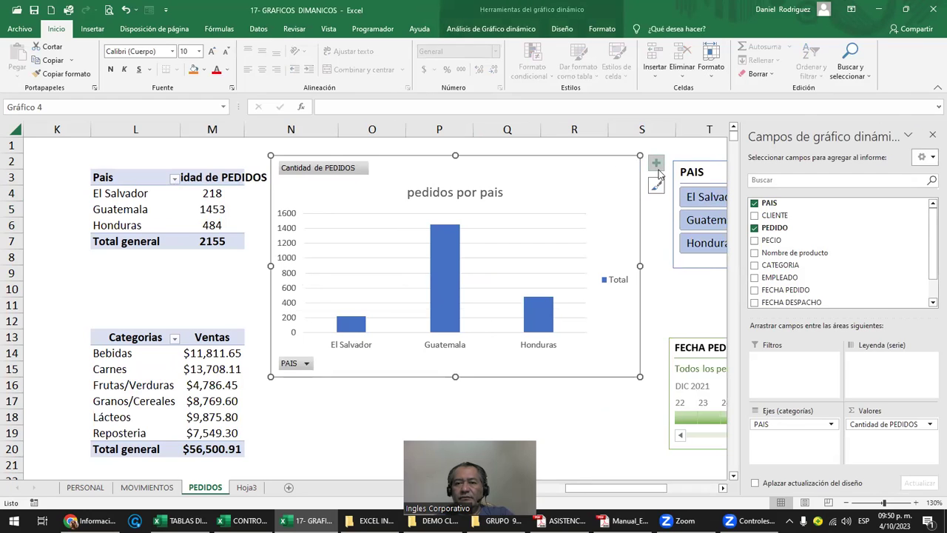
Step: Add Extremo externo data labels (218, 1453, 484) above the chart's columns
{"action": "left_click", "coordinate": [930, 135]}
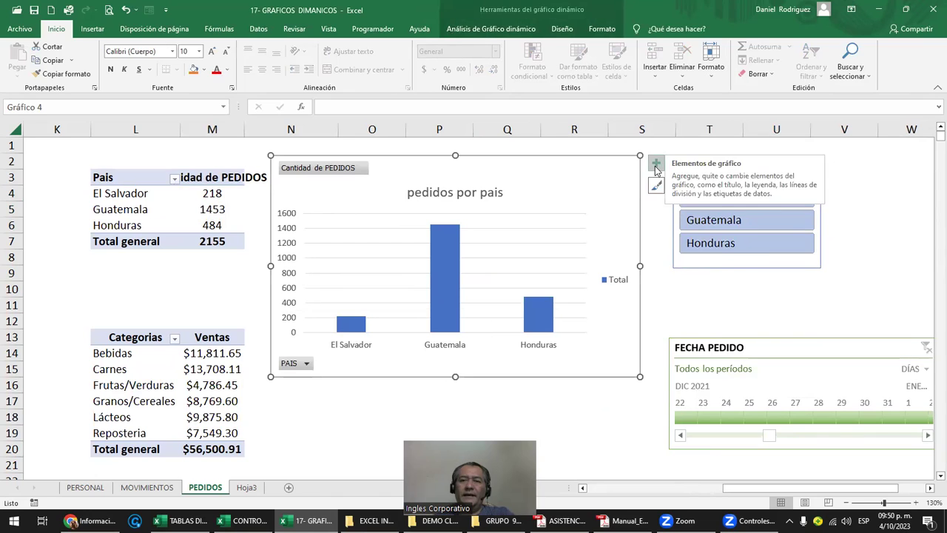
{"action": "left_click", "coordinate": [655, 164]}
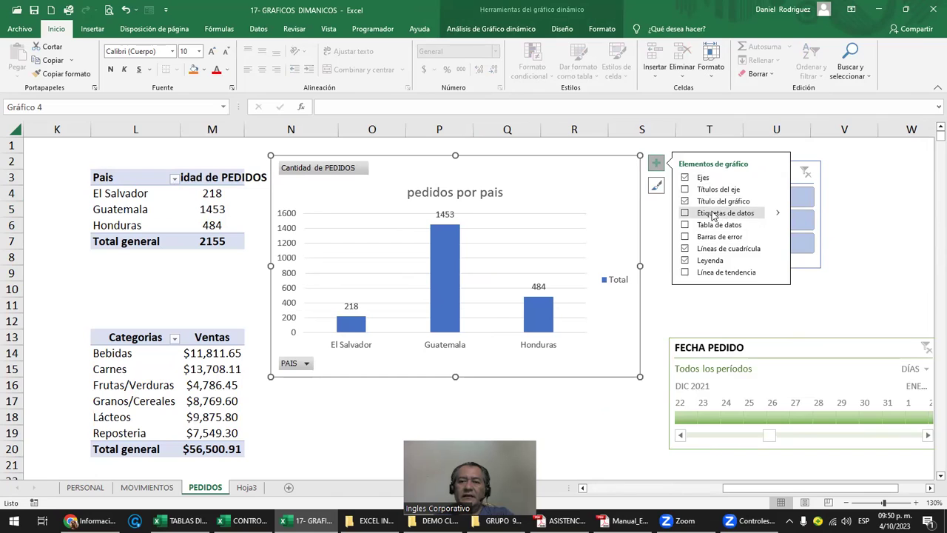
{"action": "left_click", "coordinate": [776, 217]}
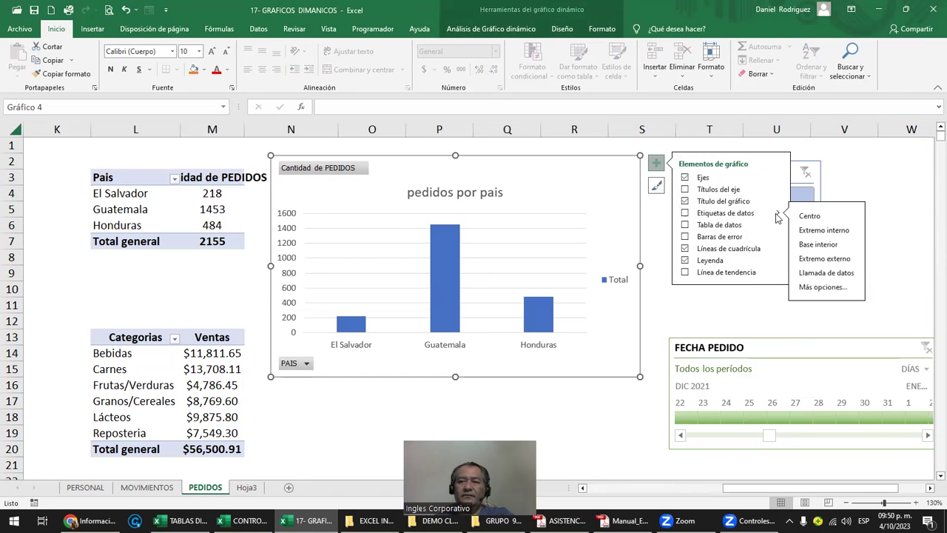
{"action": "left_click", "coordinate": [834, 265]}
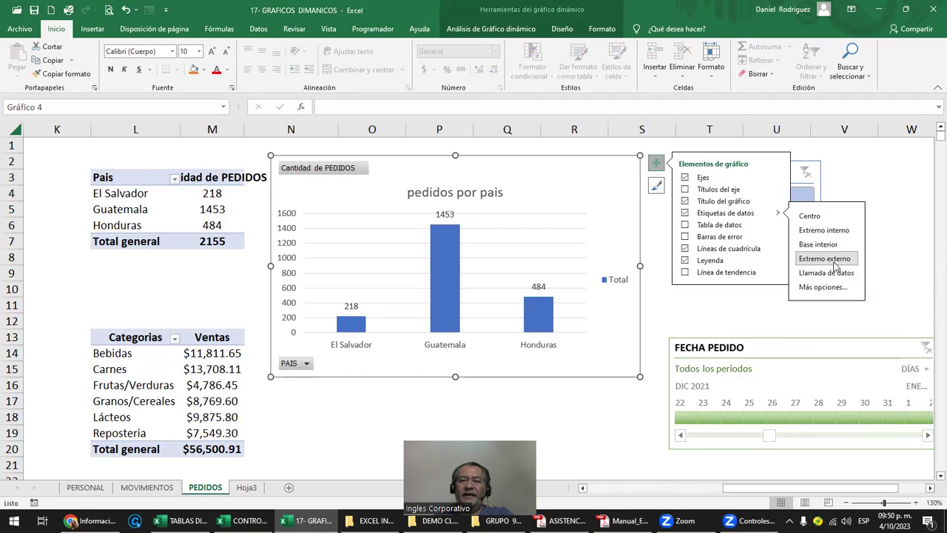
{"action": "left_click", "coordinate": [911, 264]}
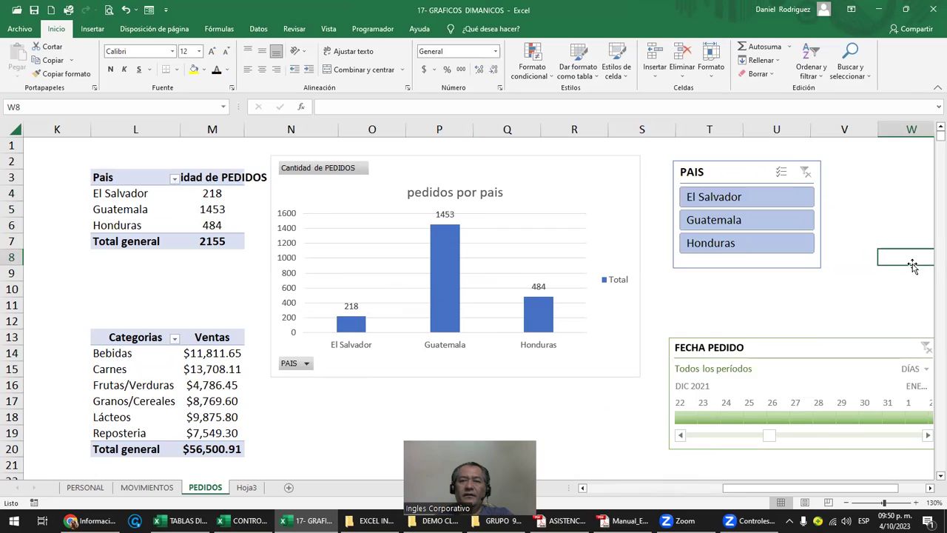
Step: Filter the PAIS slicer to Honduras and delete the pedidos por pais chart
{"action": "left_click", "coordinate": [722, 244]}
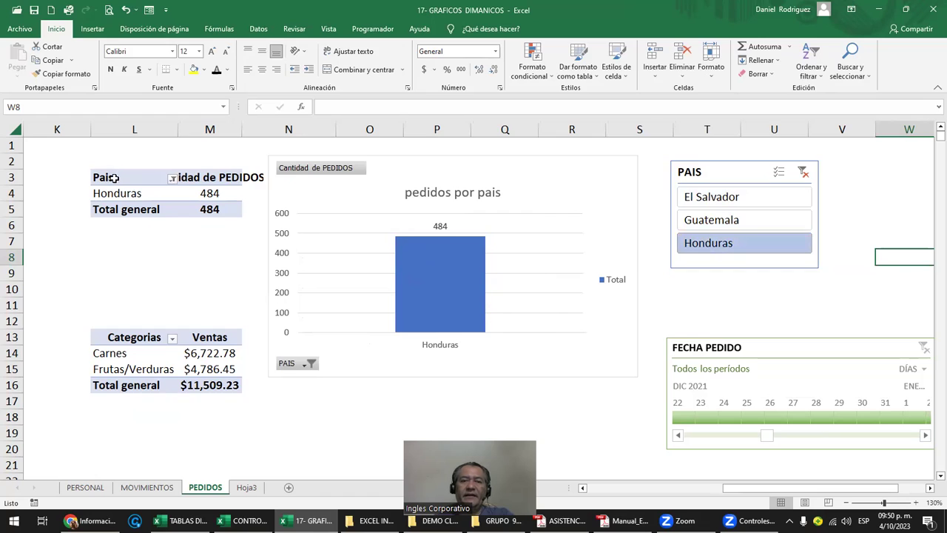
{"action": "left_click", "coordinate": [130, 241]}
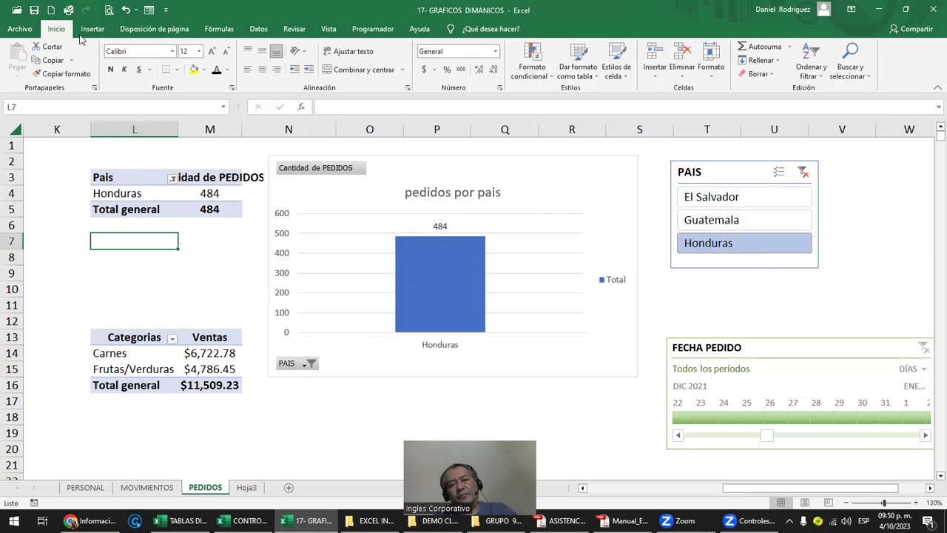
{"action": "left_click", "coordinate": [323, 197]}
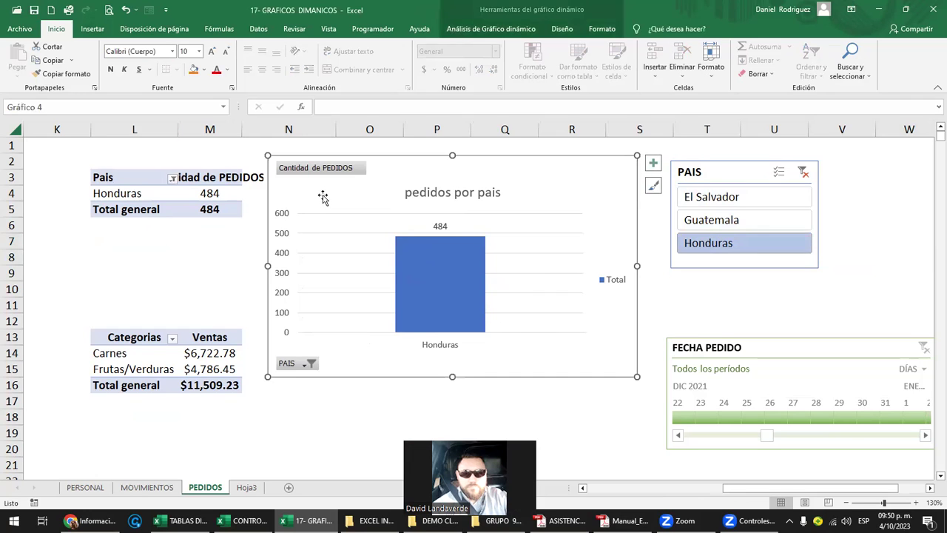
{"action": "key", "text": "Delete"}
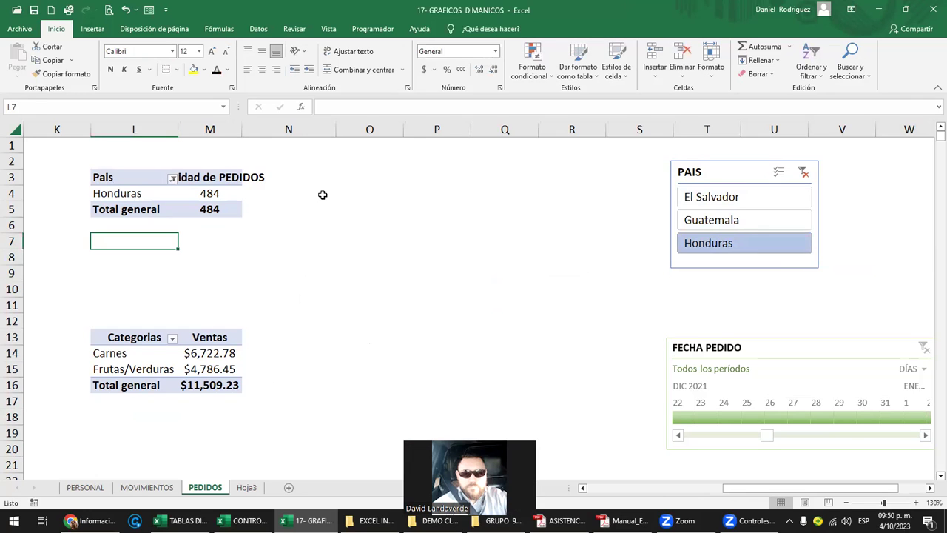
{"action": "left_click", "coordinate": [134, 179]}
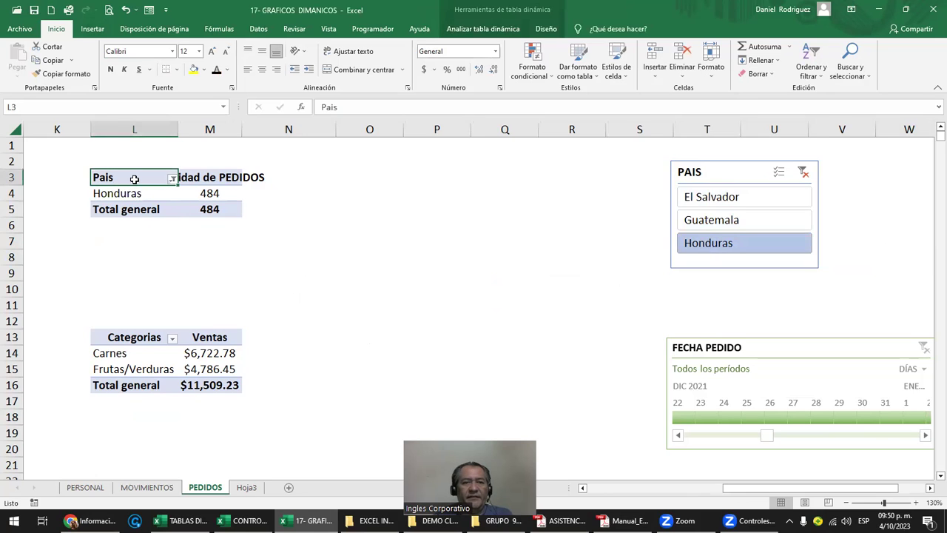
Step: Insert a bar pivot chart from the Pais table and move it up beside the tables
{"action": "left_click", "coordinate": [92, 29]}
{"action": "left_click", "coordinate": [541, 74]}
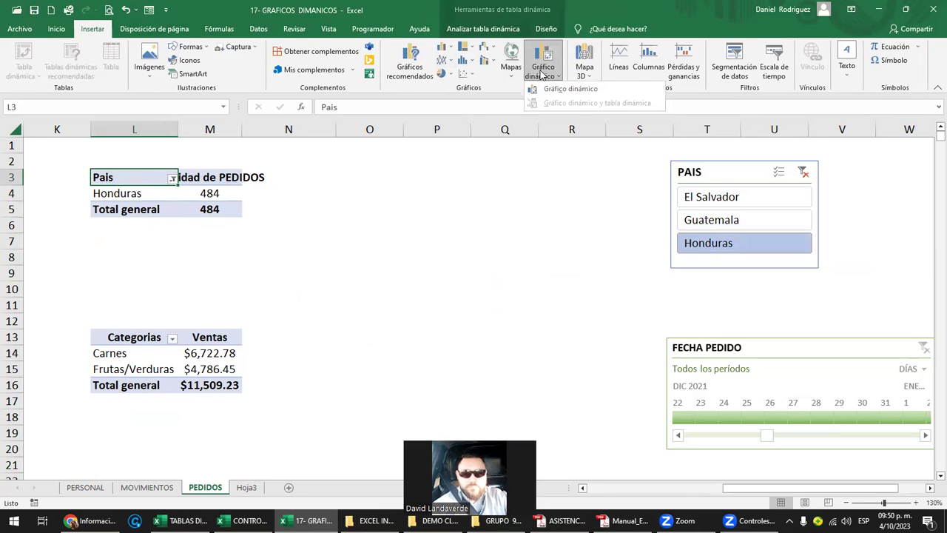
{"action": "left_click", "coordinate": [559, 87]}
{"action": "left_click", "coordinate": [334, 196]}
{"action": "left_click", "coordinate": [585, 419]}
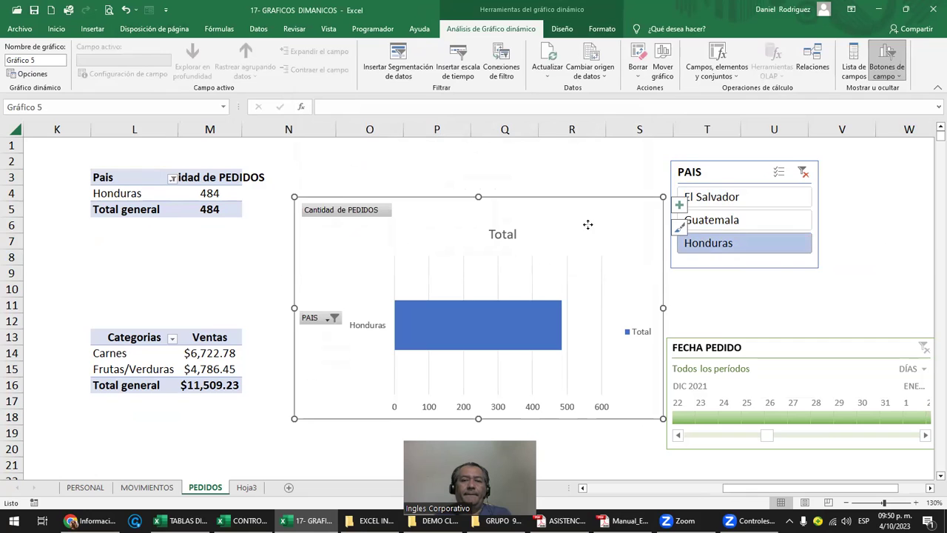
{"action": "left_click_drag", "start_coordinate": [587, 230], "coordinate": [581, 191]}
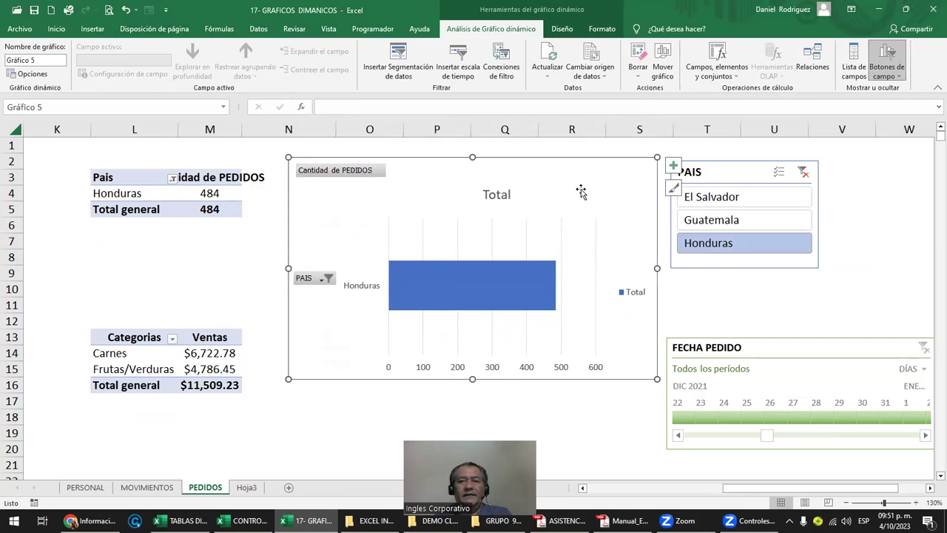
Step: Try the PAIS slicer on El Salvador and Guatemala, then clear it to show all countries
{"action": "left_click", "coordinate": [723, 200]}
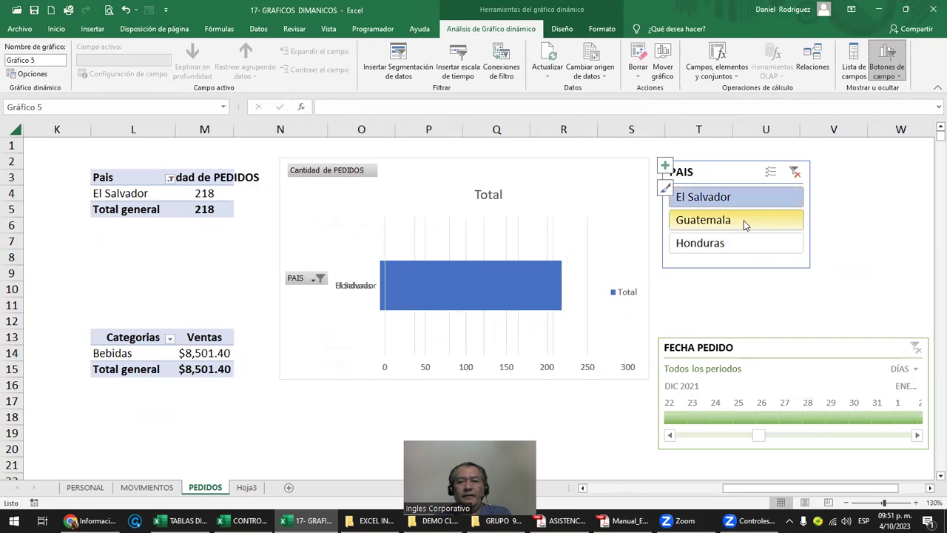
{"action": "left_click", "coordinate": [796, 220]}
{"action": "left_click", "coordinate": [805, 174]}
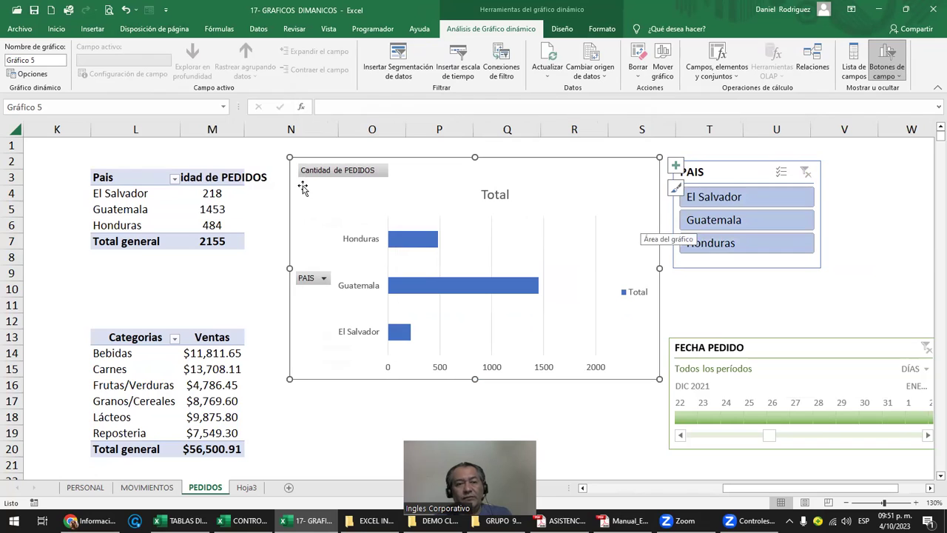
{"action": "left_click_drag", "start_coordinate": [118, 176], "coordinate": [222, 245]}
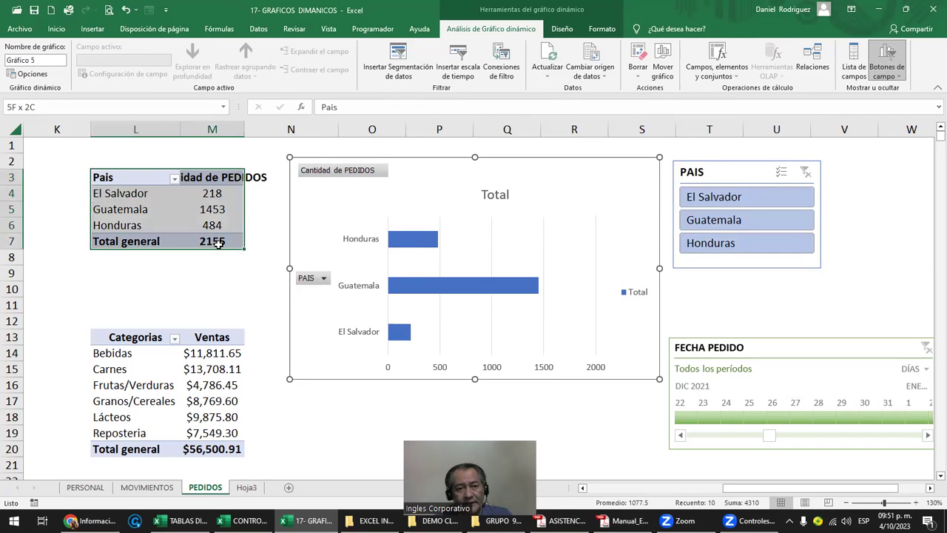
Step: Delete the country pivot table and test the slicer on El Salvador, Guatemala and Honduras
{"action": "key", "text": "Delete"}
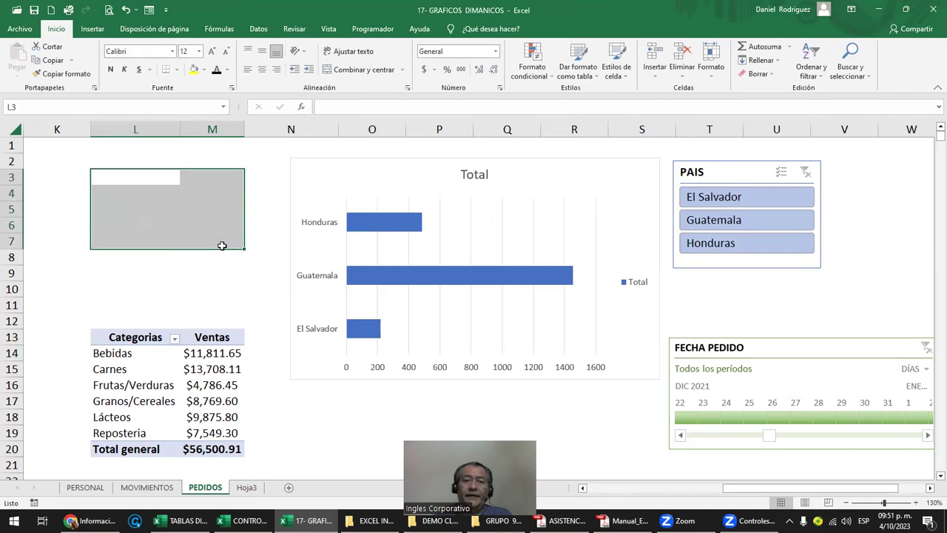
{"action": "left_click", "coordinate": [320, 188]}
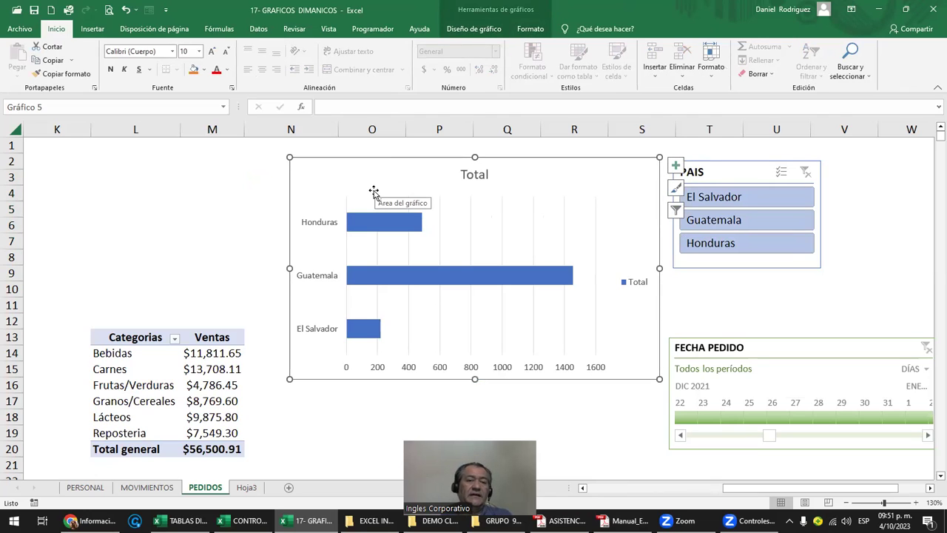
{"action": "left_click", "coordinate": [721, 197]}
{"action": "left_click", "coordinate": [730, 225]}
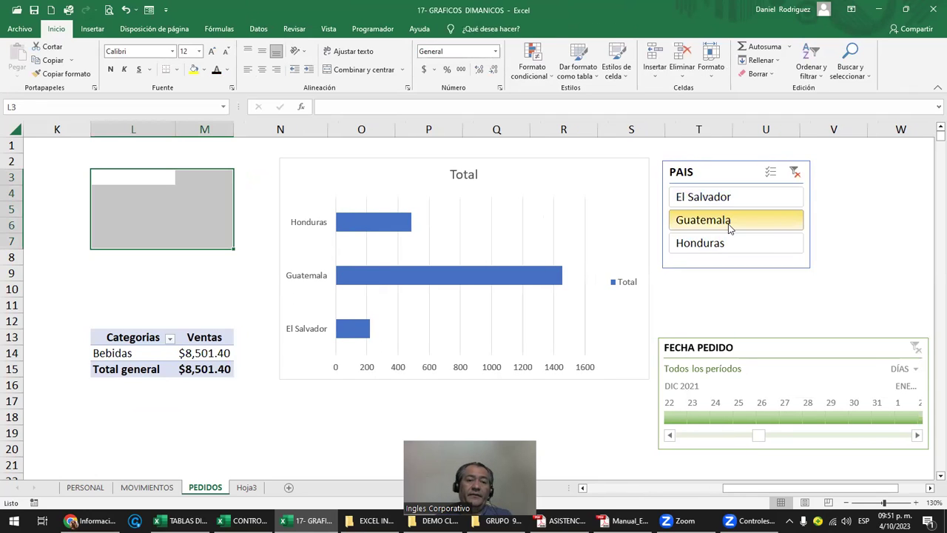
{"action": "left_click", "coordinate": [732, 248]}
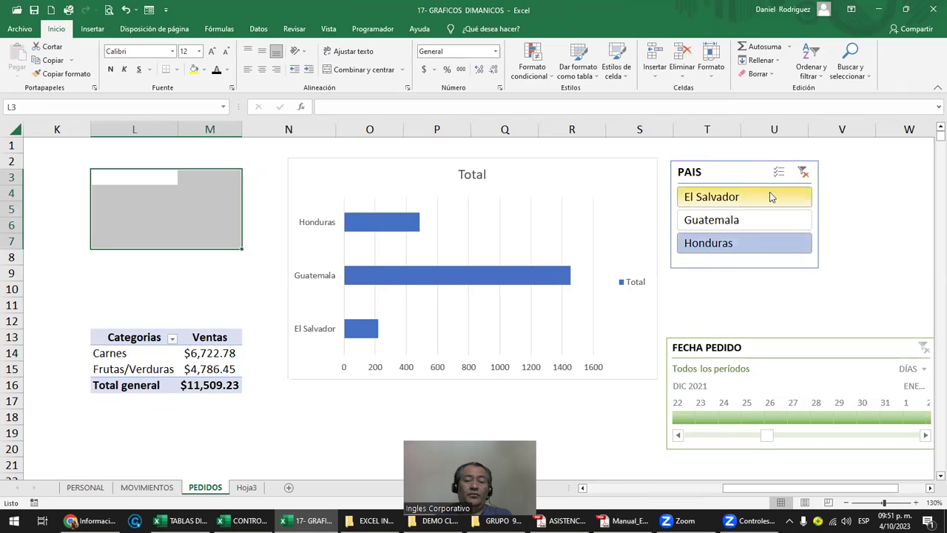
Step: Undo to restore the country pivot table, then widen column M
{"action": "key", "text": "ctrl+z"}
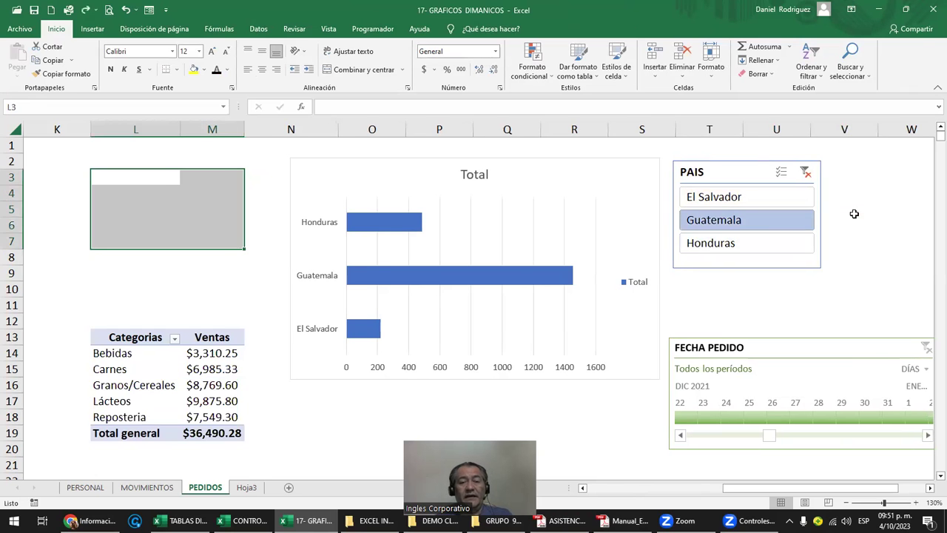
{"action": "key", "text": "ctrl+z"}
{"action": "key", "text": "ctrl+z"}
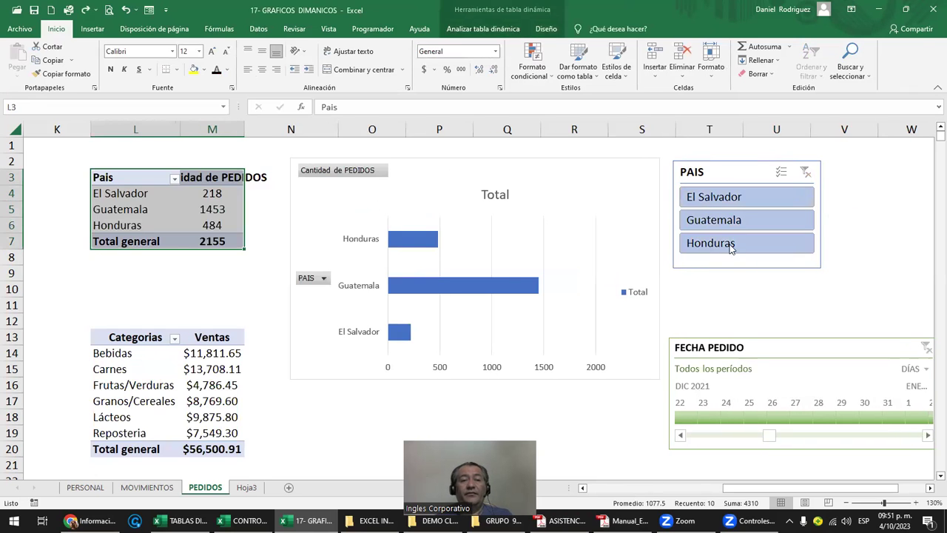
{"action": "left_click", "coordinate": [242, 272]}
{"action": "left_click_drag", "start_coordinate": [244, 128], "coordinate": [273, 129]}
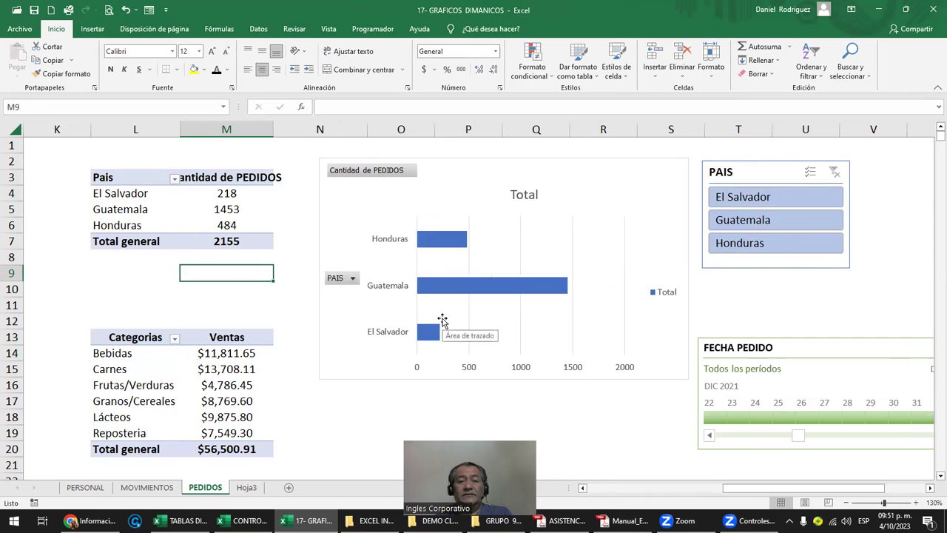
Step: Move the PAIS slicer and FECHA PEDIDO timeline further to the right
{"action": "left_click", "coordinate": [469, 179]}
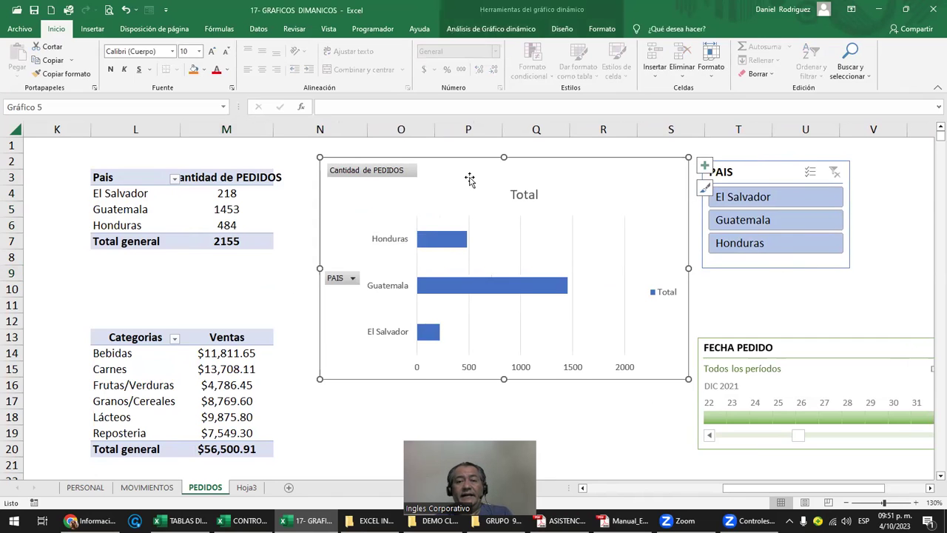
{"action": "left_click_drag", "start_coordinate": [765, 173], "coordinate": [832, 173]}
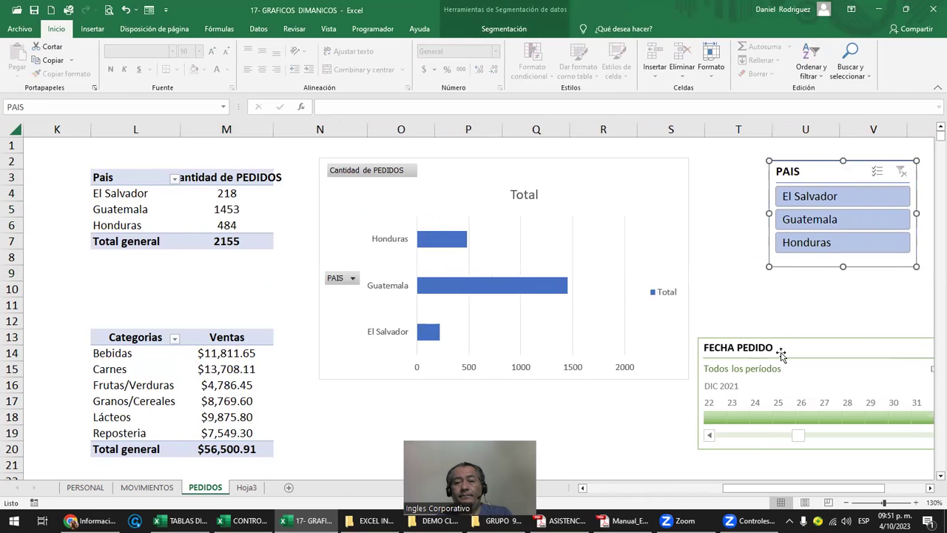
{"action": "left_click_drag", "start_coordinate": [781, 355], "coordinate": [829, 364]}
Step: Apply the dark chart style to the bar pivot chart
{"action": "left_click", "coordinate": [669, 183]}
{"action": "left_click", "coordinate": [706, 188]}
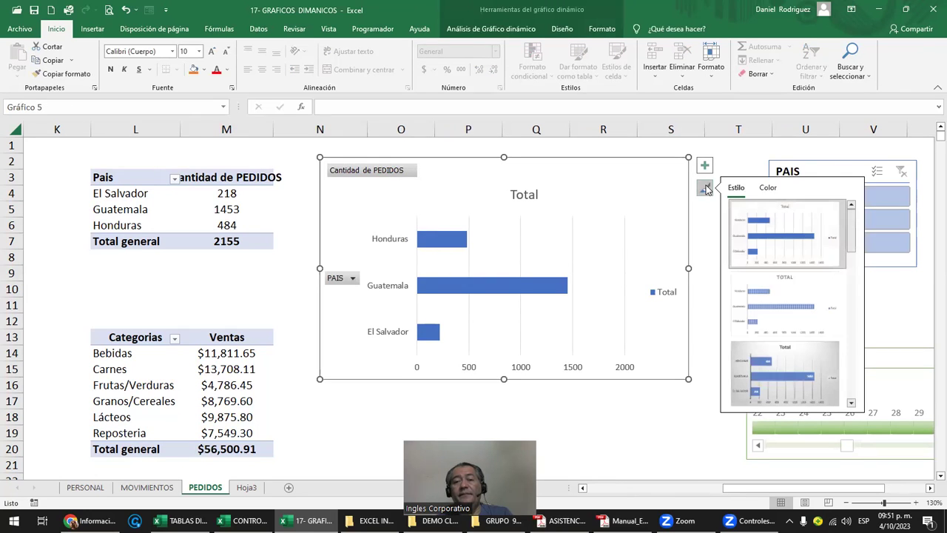
{"action": "scroll", "coordinate": [769, 337], "scroll_direction": "down", "scroll_amount": 3}
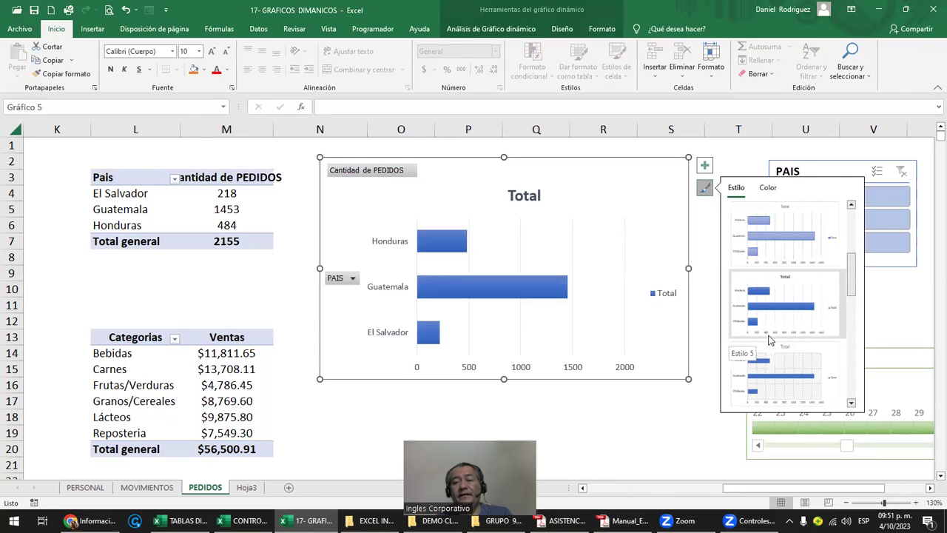
{"action": "scroll", "coordinate": [769, 339], "scroll_direction": "down", "scroll_amount": 3}
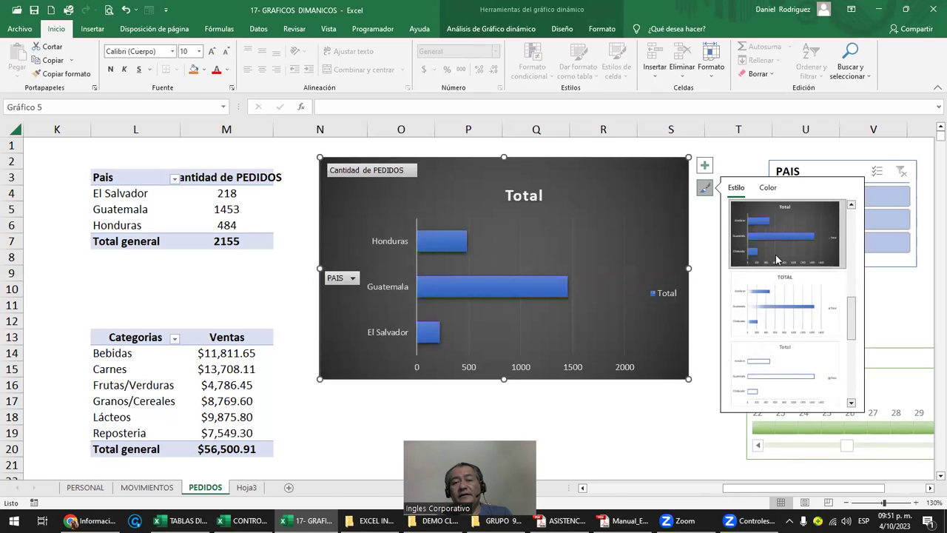
{"action": "left_click", "coordinate": [776, 255]}
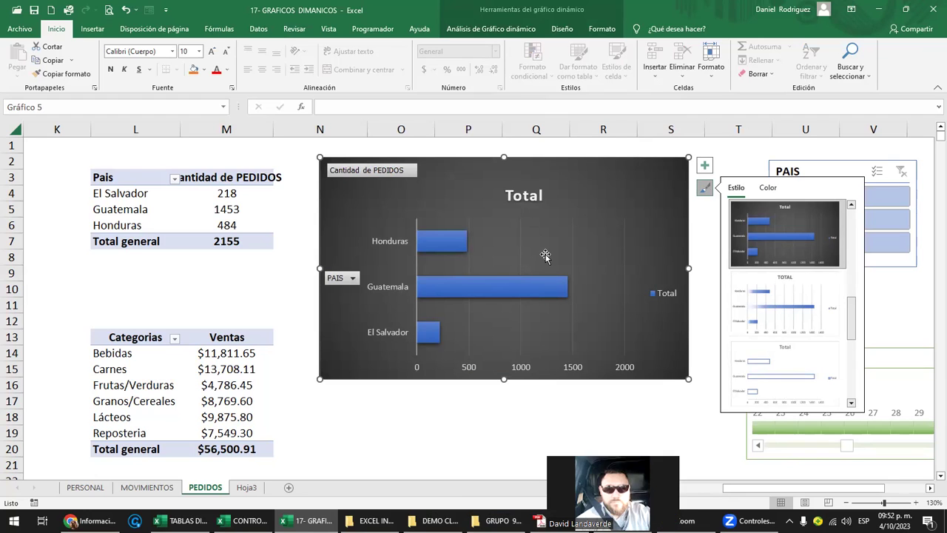
{"action": "left_click", "coordinate": [507, 30]}
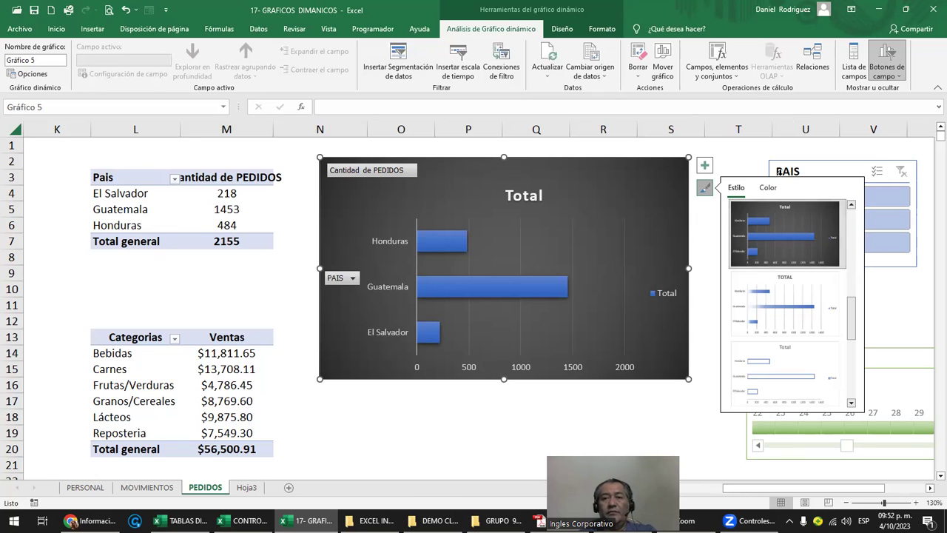
{"action": "left_click", "coordinate": [562, 29]}
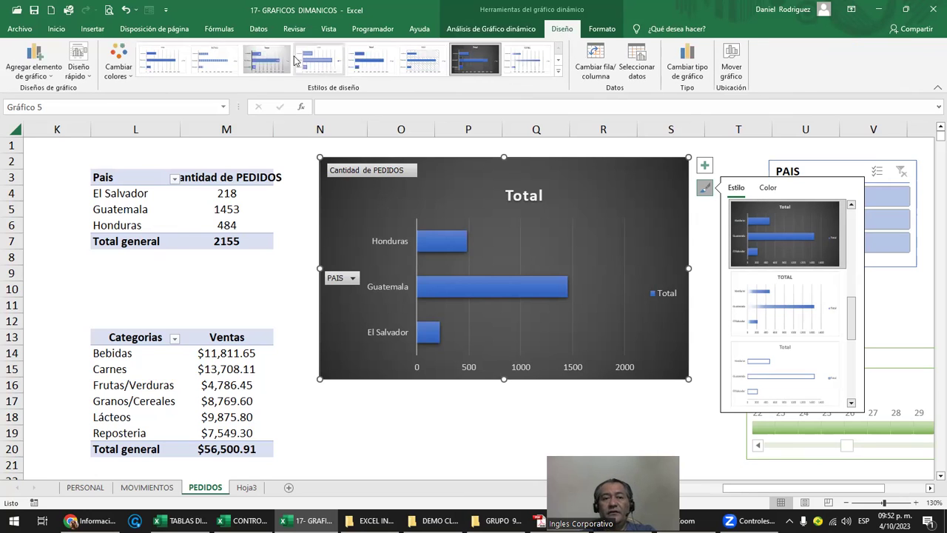
Step: Change the pivot chart type to clustered columns
{"action": "left_click", "coordinate": [687, 71]}
{"action": "left_click", "coordinate": [333, 154]}
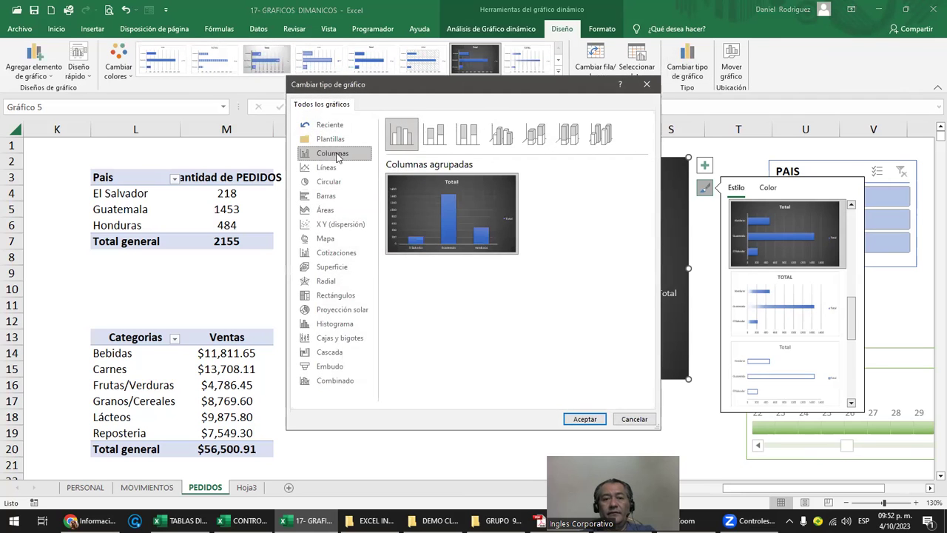
{"action": "left_click", "coordinate": [584, 419]}
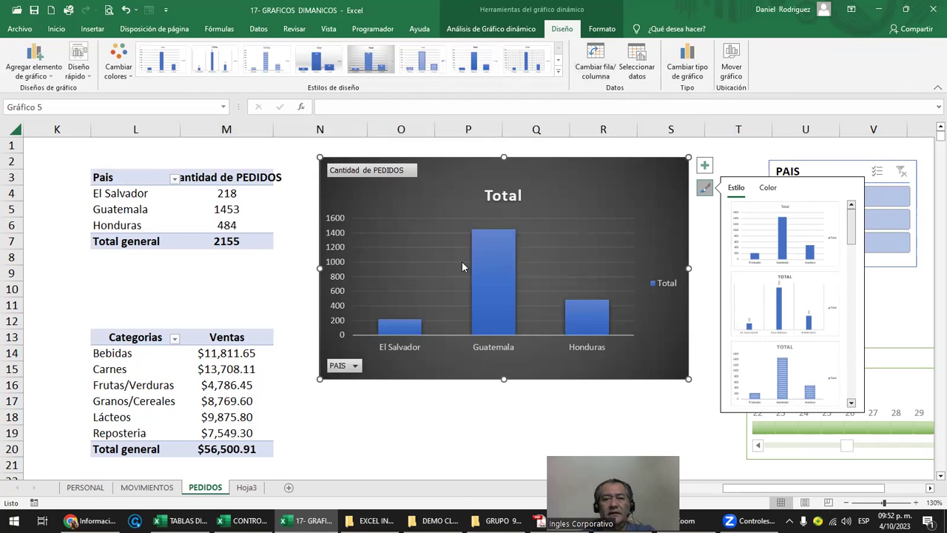
Step: Keep data labels on, so the columns show 218, 1453 and 484
{"action": "left_click", "coordinate": [704, 165]}
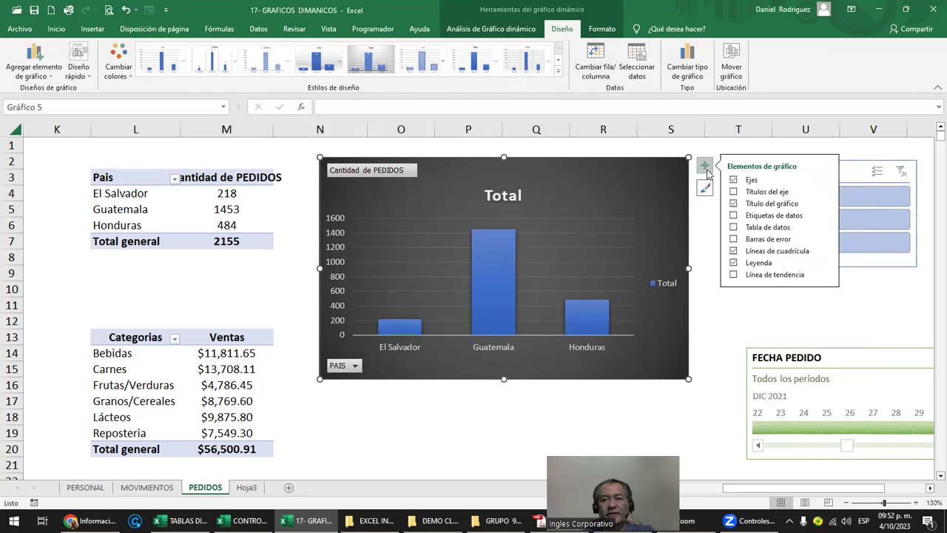
{"action": "left_click", "coordinate": [780, 215]}
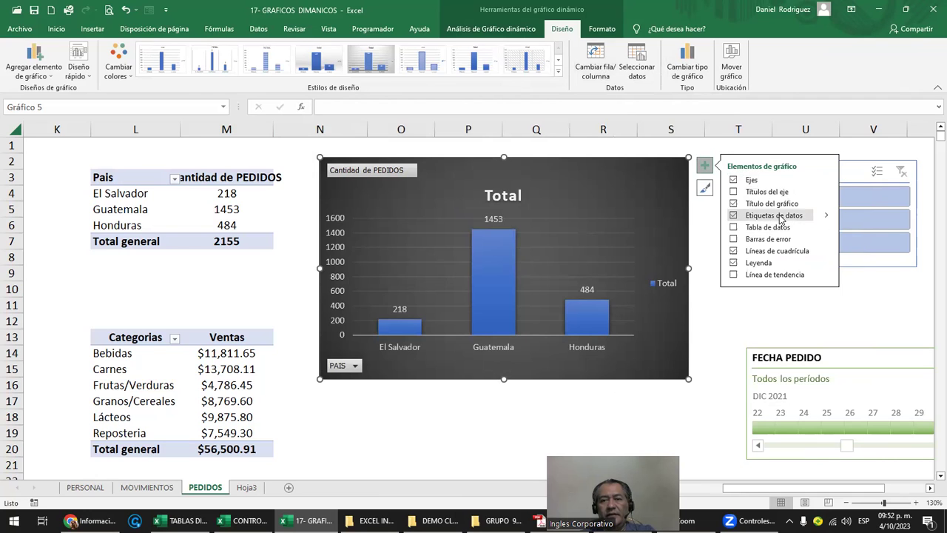
{"action": "left_click", "coordinate": [723, 307]}
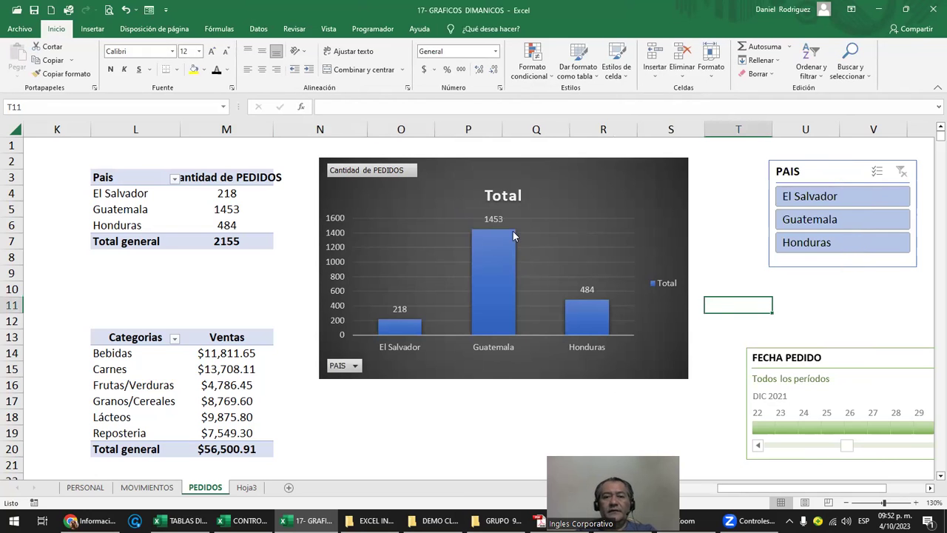
Step: Try the PAIS slicer on El Salvador, then clear the country filter
{"action": "left_click", "coordinate": [827, 200]}
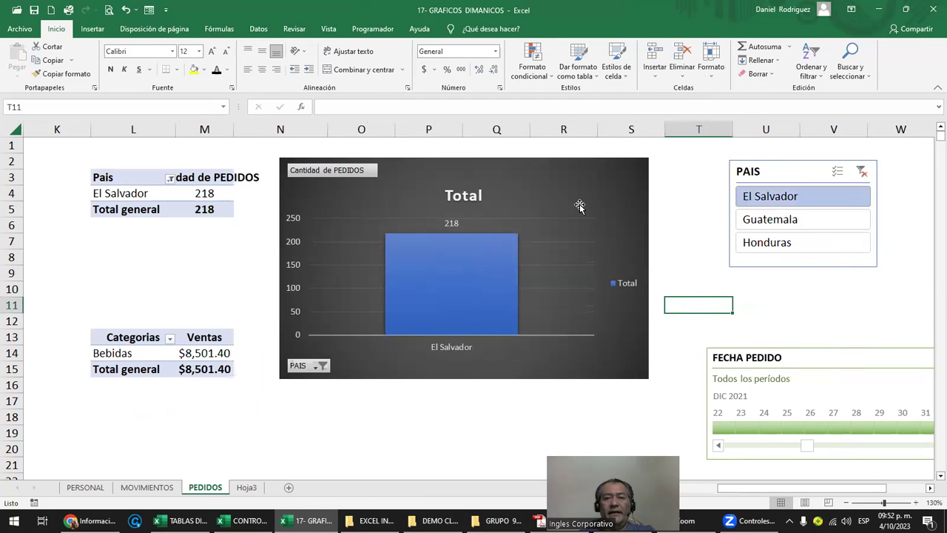
{"action": "left_click", "coordinate": [561, 173]}
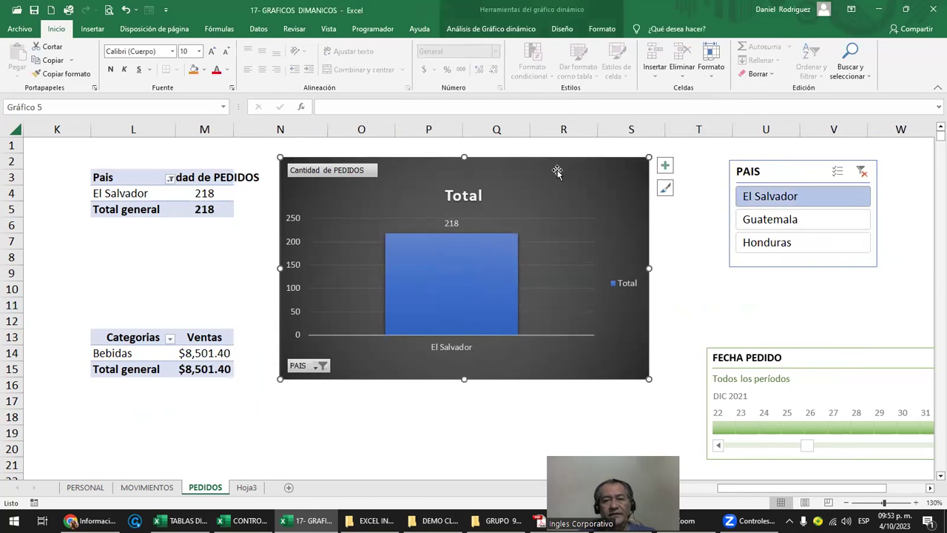
{"action": "left_click", "coordinate": [862, 171]}
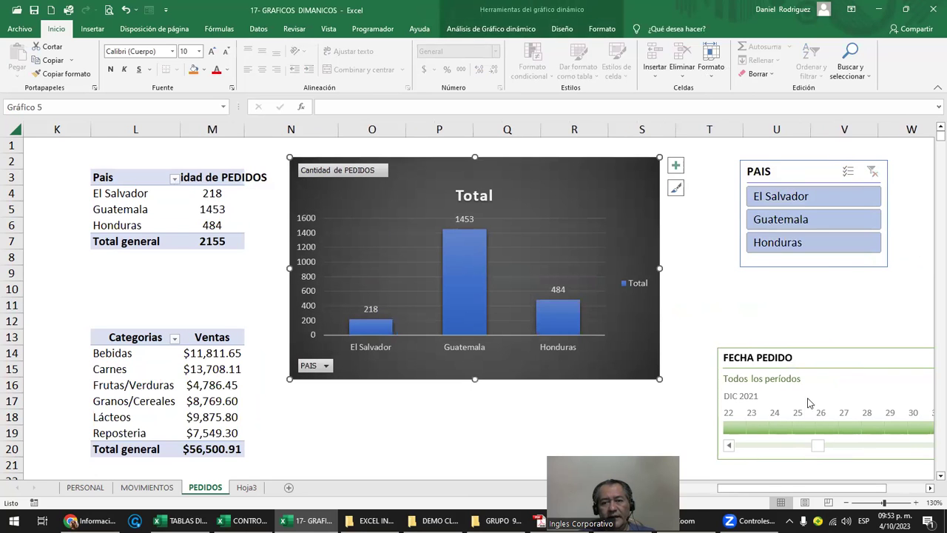
Step: Filter the FECHA PEDIDO timeline to 26 dic 2021 and switch to the demo workbook
{"action": "left_click", "coordinate": [769, 427]}
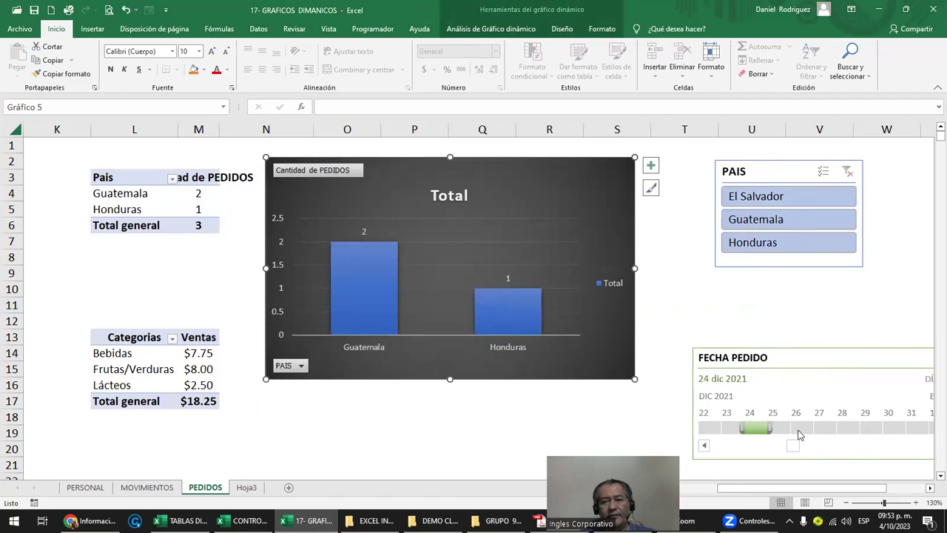
{"action": "left_click", "coordinate": [804, 429]}
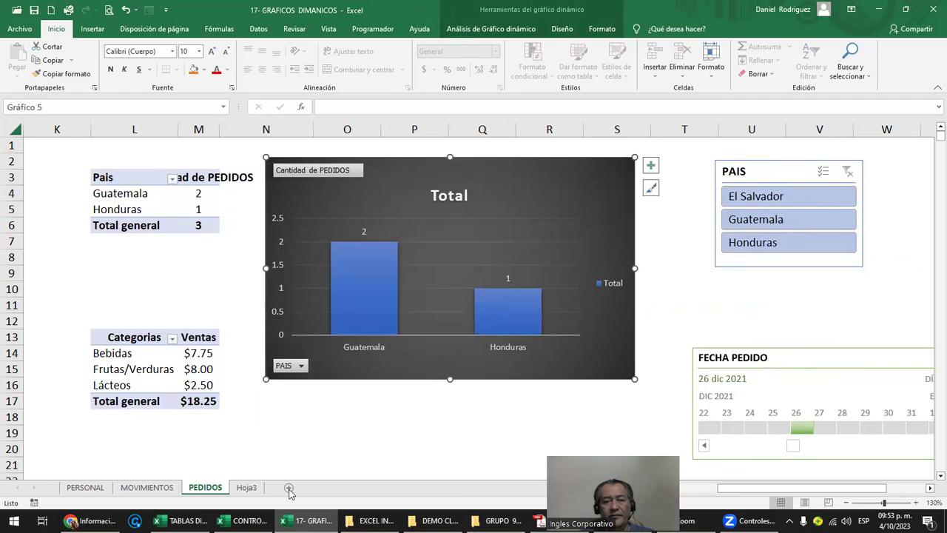
{"action": "left_click", "coordinate": [181, 520]}
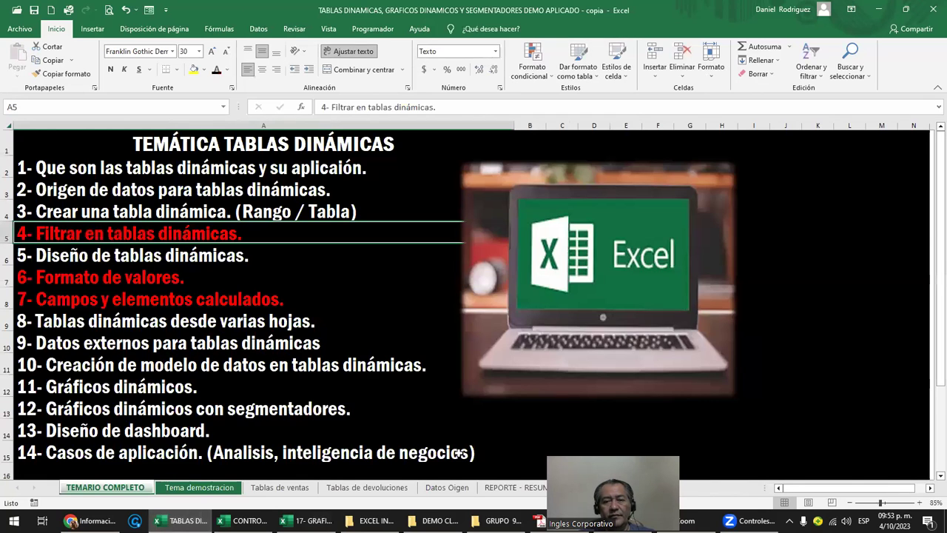
Step: Filter REPORTE - RESUMEN's Medio slicer to Propio, then return to the PEDIDOS sheet
{"action": "left_click", "coordinate": [542, 488]}
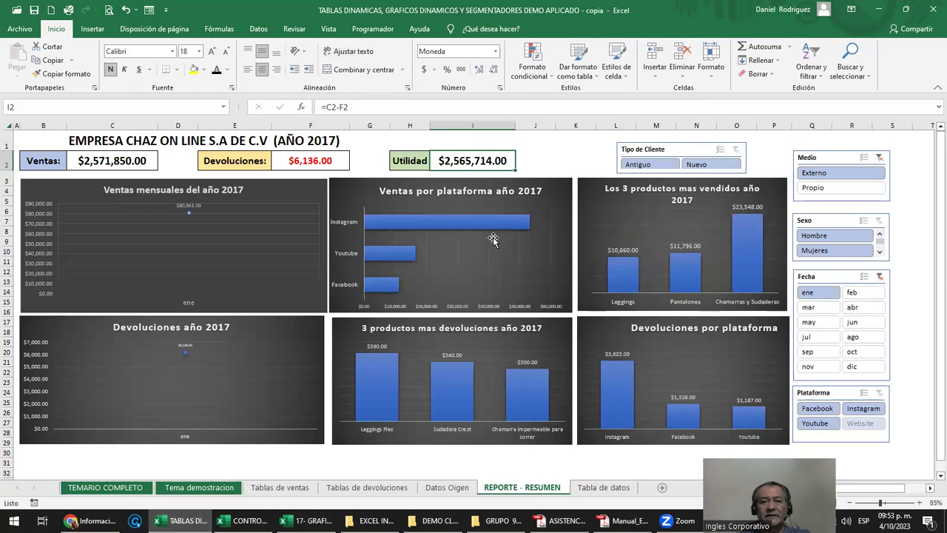
{"action": "left_click", "coordinate": [821, 187]}
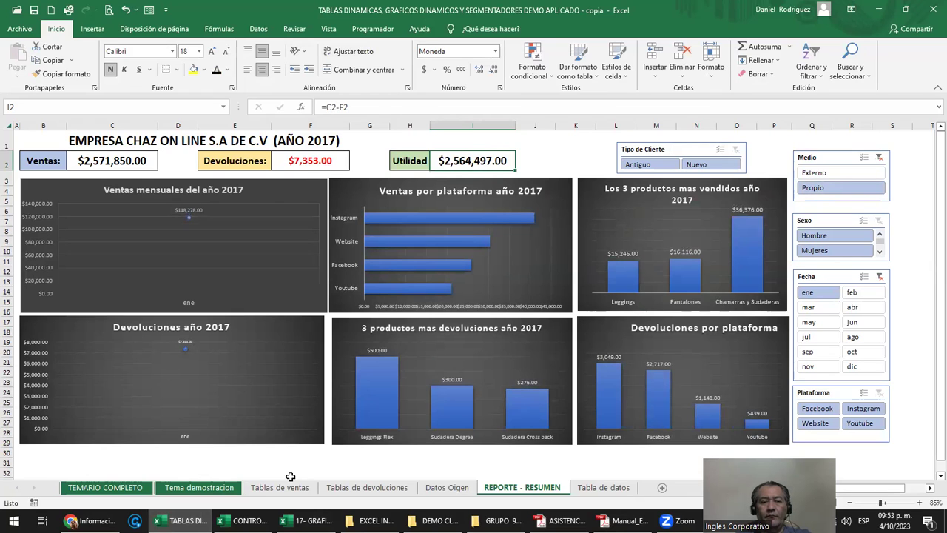
{"action": "left_click", "coordinate": [307, 520]}
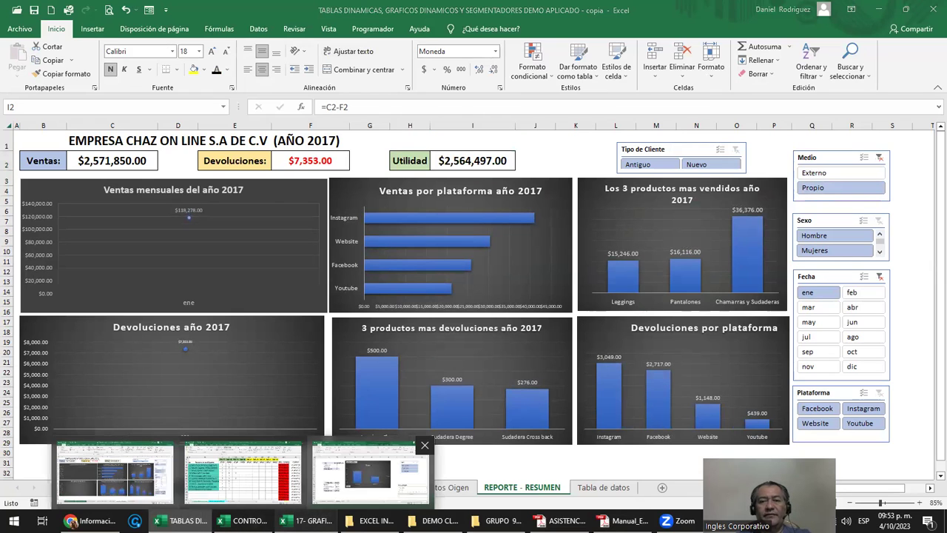
{"action": "left_click", "coordinate": [370, 470]}
{"action": "left_click", "coordinate": [504, 172]}
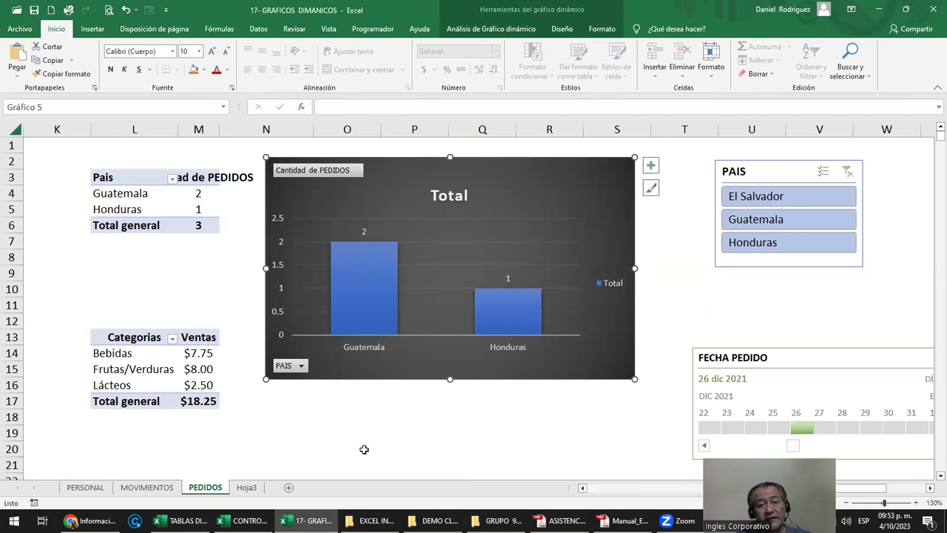
Step: Paste a copy of the orders pivot chart at O23 and move it below the first chart
{"action": "left_click", "coordinate": [368, 421]}
{"action": "scroll", "coordinate": [368, 420], "scroll_direction": "down", "scroll_amount": 4}
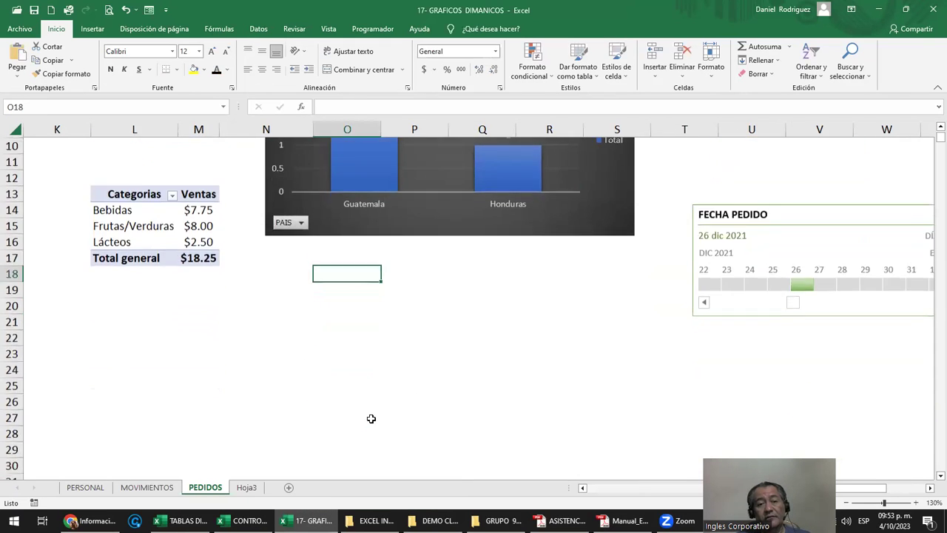
{"action": "left_click", "coordinate": [310, 309]}
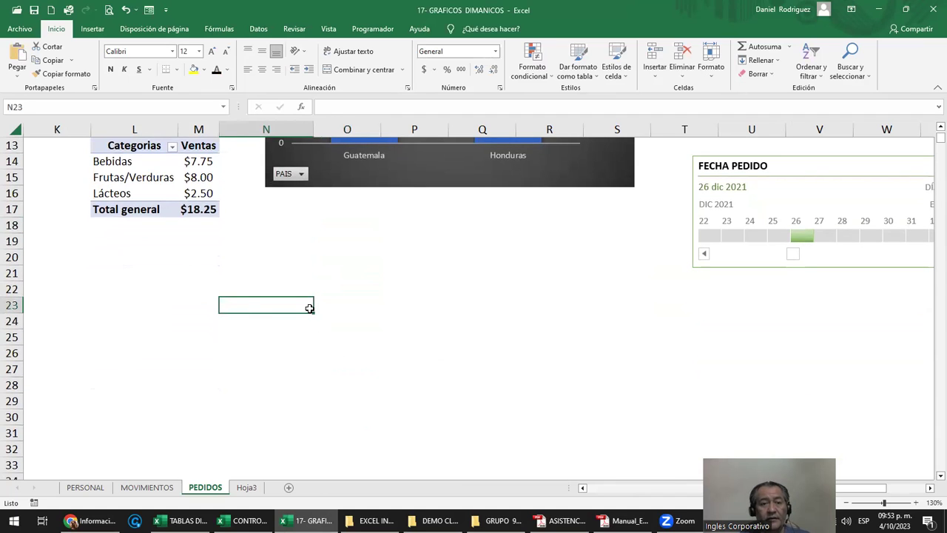
{"action": "left_click", "coordinate": [314, 307]}
{"action": "key", "text": "ctrl+v"}
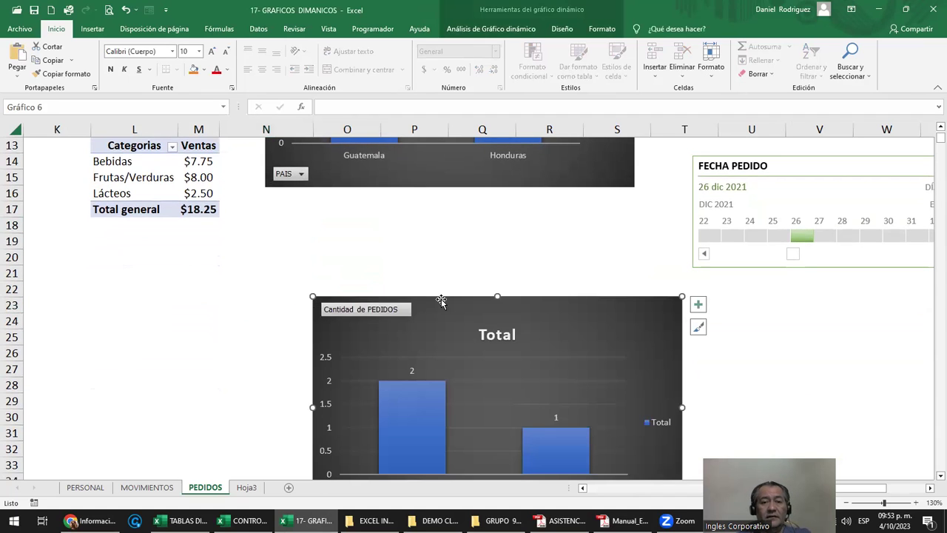
{"action": "left_click_drag", "start_coordinate": [441, 298], "coordinate": [395, 222]}
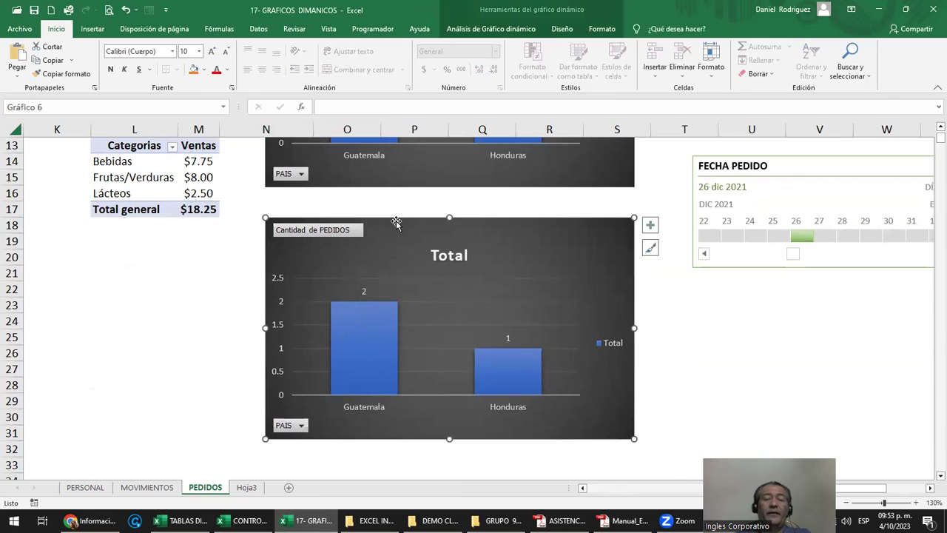
Step: Remove the Cantidad de PEDIDOS field from the chart copy via its field button
{"action": "right_click", "coordinate": [339, 231]}
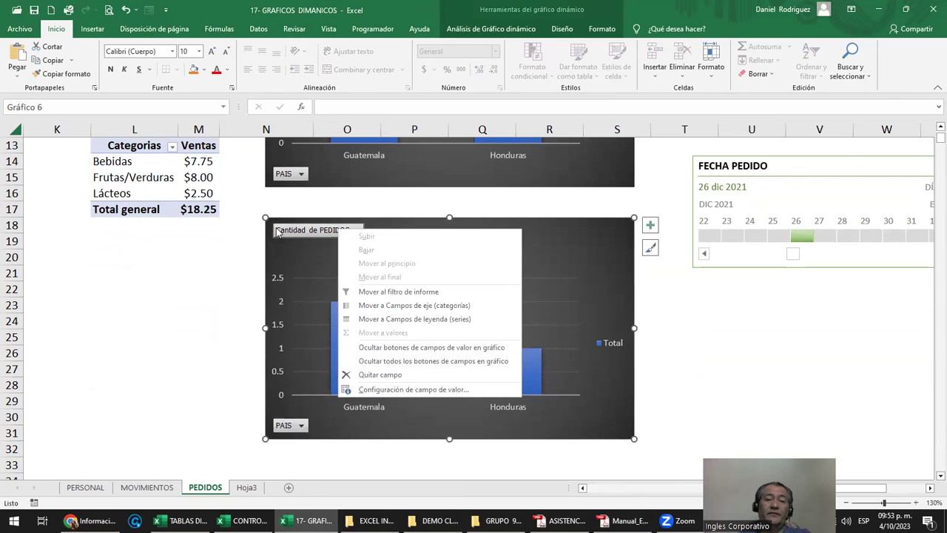
{"action": "left_click", "coordinate": [296, 233]}
{"action": "right_click", "coordinate": [303, 235]}
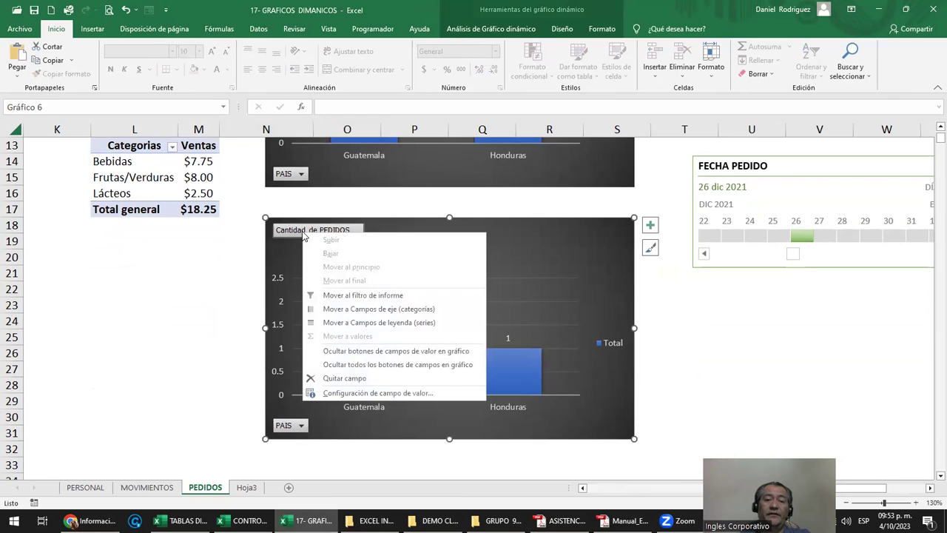
{"action": "left_click", "coordinate": [367, 378]}
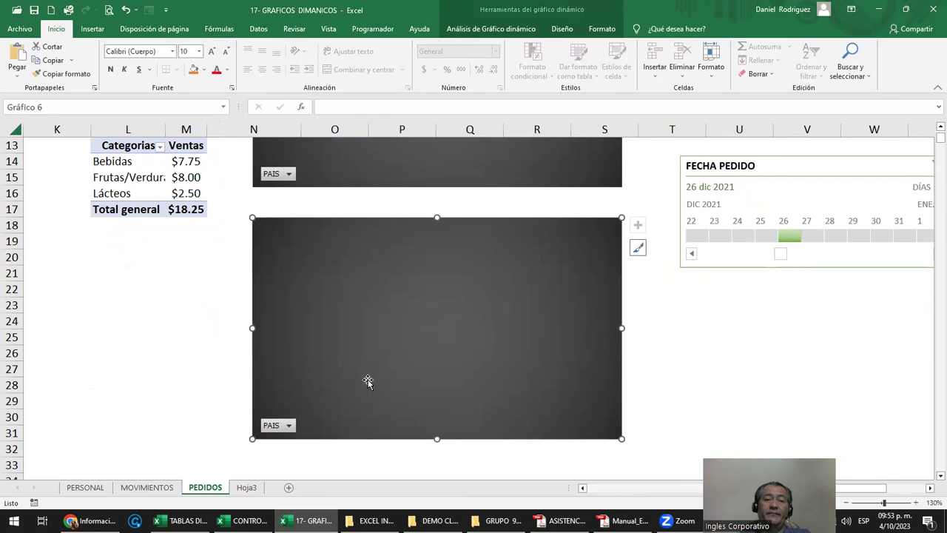
{"action": "scroll", "coordinate": [367, 381], "scroll_direction": "up", "scroll_amount": 1}
{"action": "scroll", "coordinate": [368, 380], "scroll_direction": "up", "scroll_amount": 3}
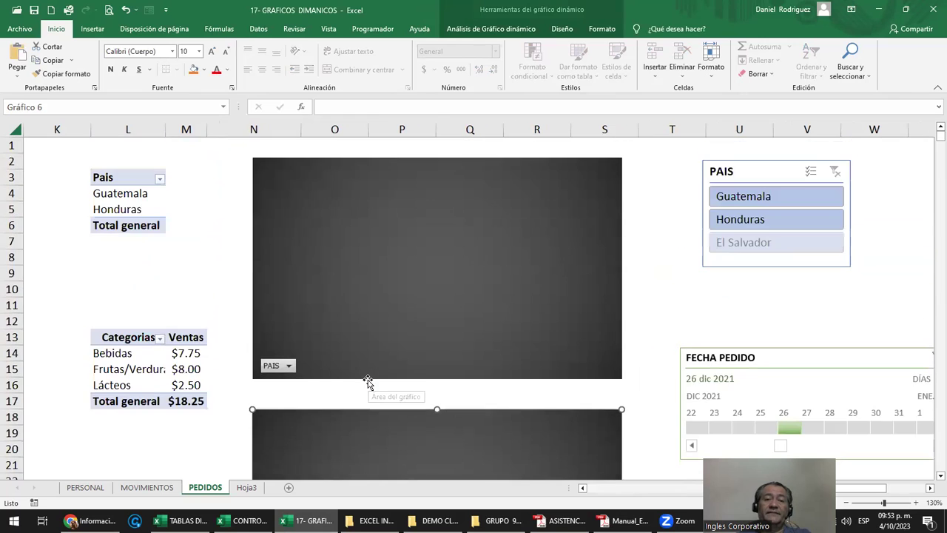
{"action": "scroll", "coordinate": [369, 382], "scroll_direction": "down", "scroll_amount": 3}
{"action": "scroll", "coordinate": [372, 384], "scroll_direction": "down", "scroll_amount": 3}
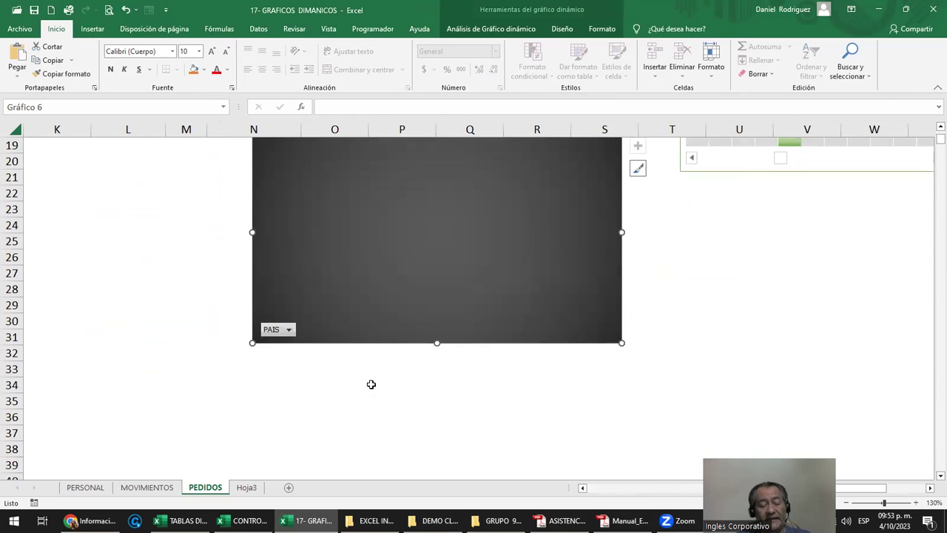
{"action": "left_click", "coordinate": [301, 391]}
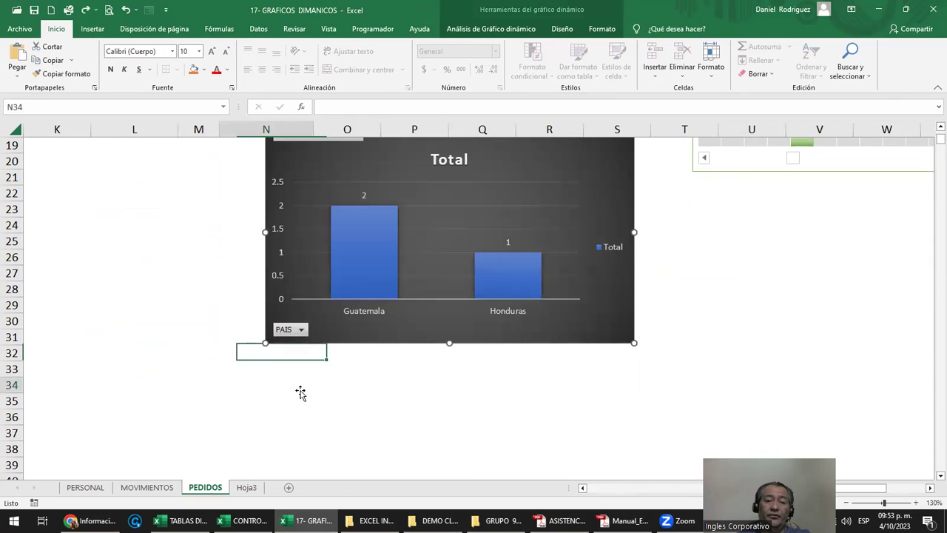
Step: Remove the PAIS field from the chart copy, then check the first chart's field options
{"action": "right_click", "coordinate": [301, 331]}
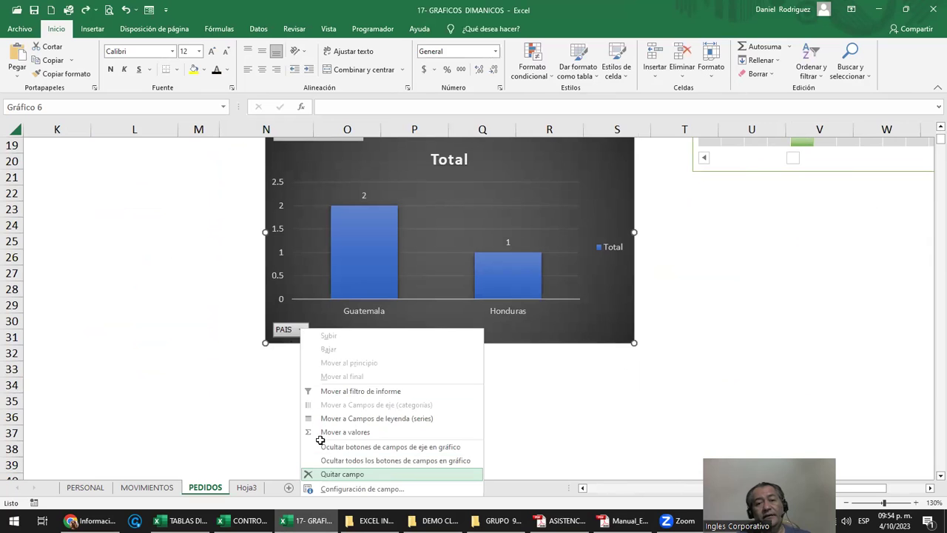
{"action": "key", "text": "Return"}
{"action": "scroll", "coordinate": [320, 440], "scroll_direction": "up", "scroll_amount": 4}
{"action": "scroll", "coordinate": [321, 442], "scroll_direction": "up", "scroll_amount": 2}
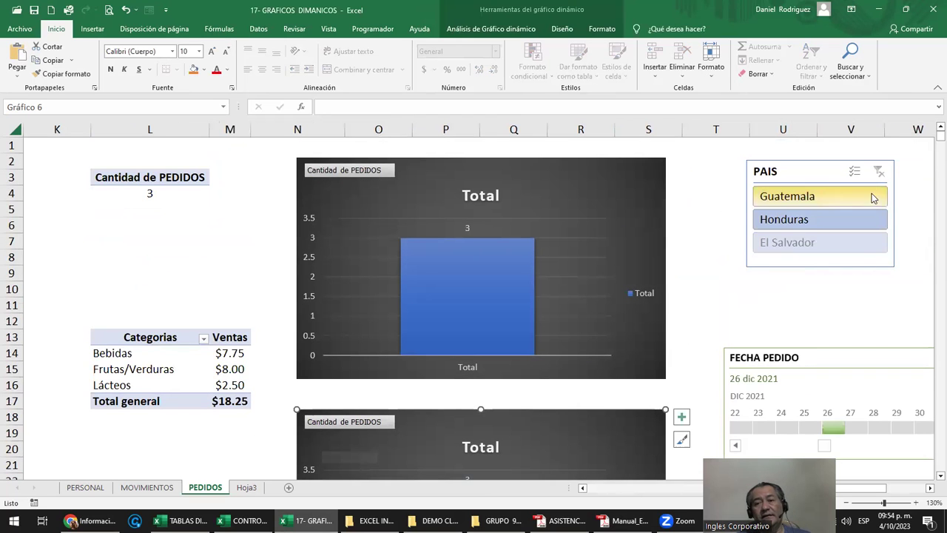
{"action": "left_click", "coordinate": [826, 183]}
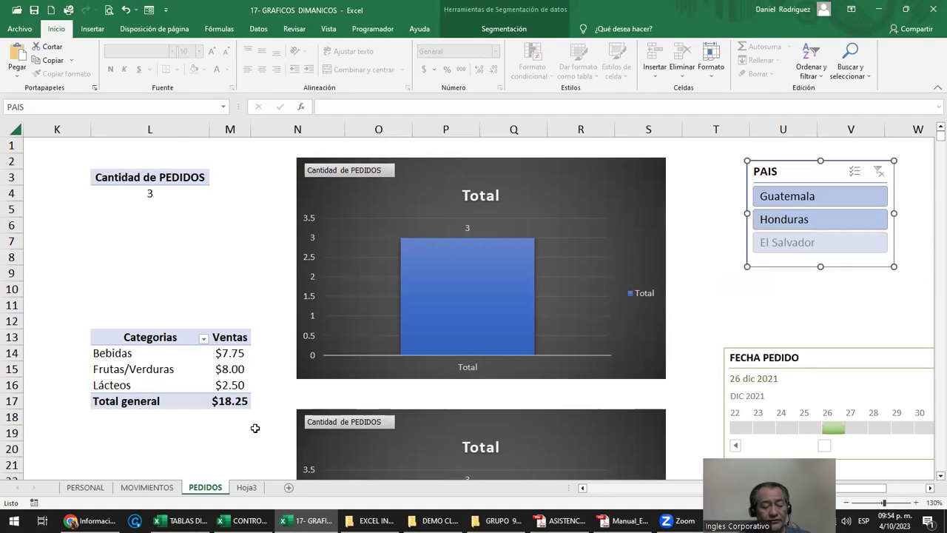
{"action": "scroll", "coordinate": [254, 428], "scroll_direction": "up", "scroll_amount": 1}
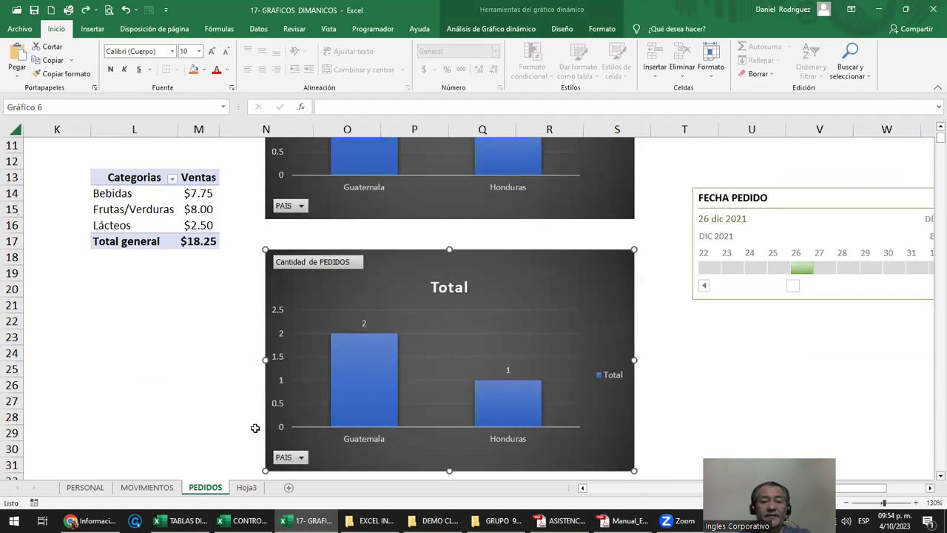
{"action": "scroll", "coordinate": [255, 428], "scroll_direction": "up", "scroll_amount": 3}
{"action": "right_click", "coordinate": [340, 157]}
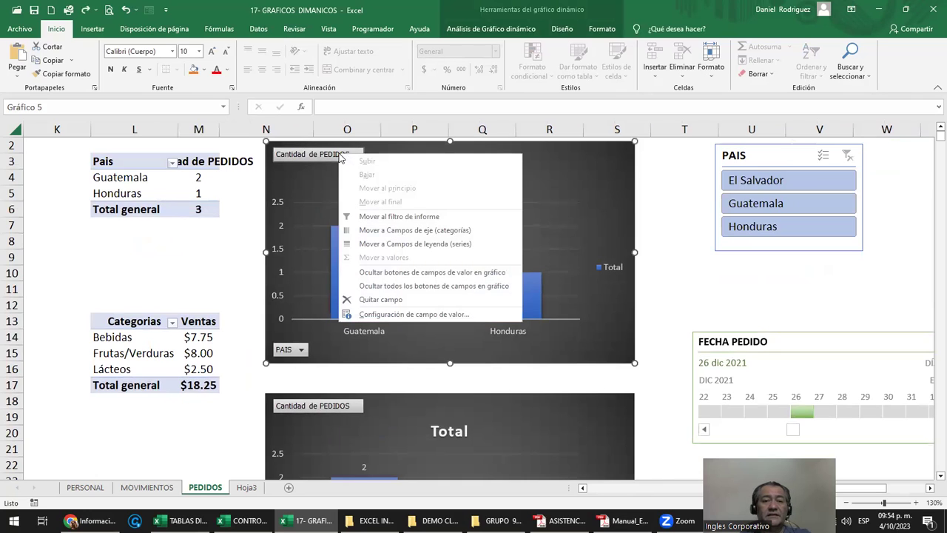
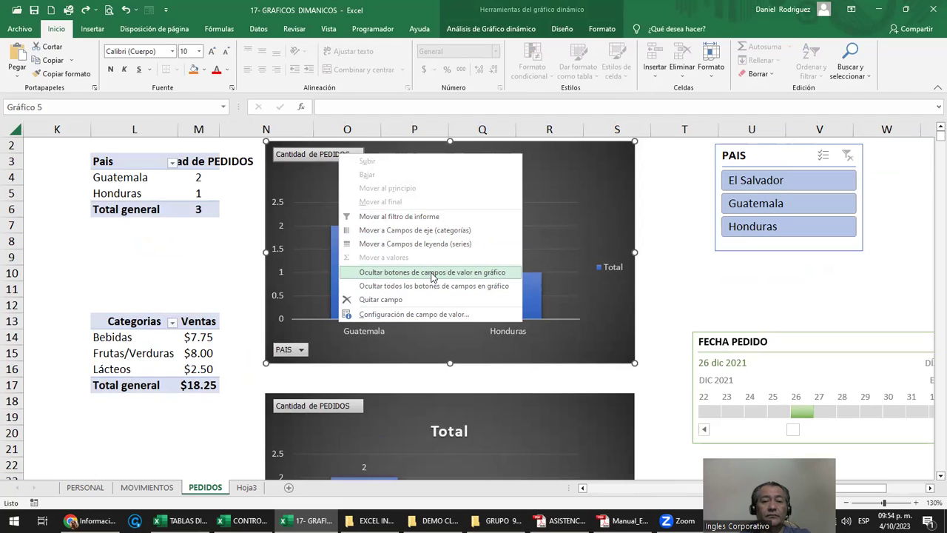
Step: Hide the value and axis field buttons on the upper pivot chart
{"action": "left_click", "coordinate": [433, 272]}
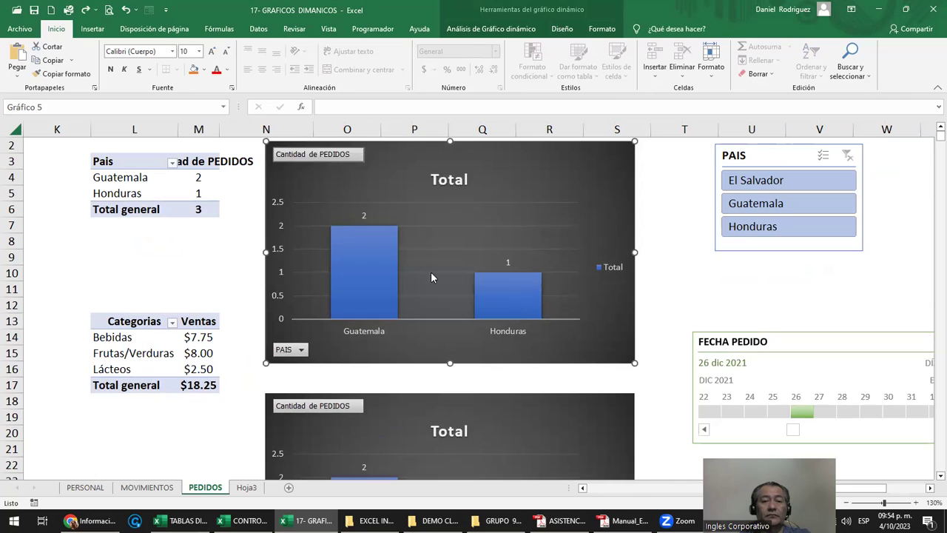
{"action": "right_click", "coordinate": [308, 351]}
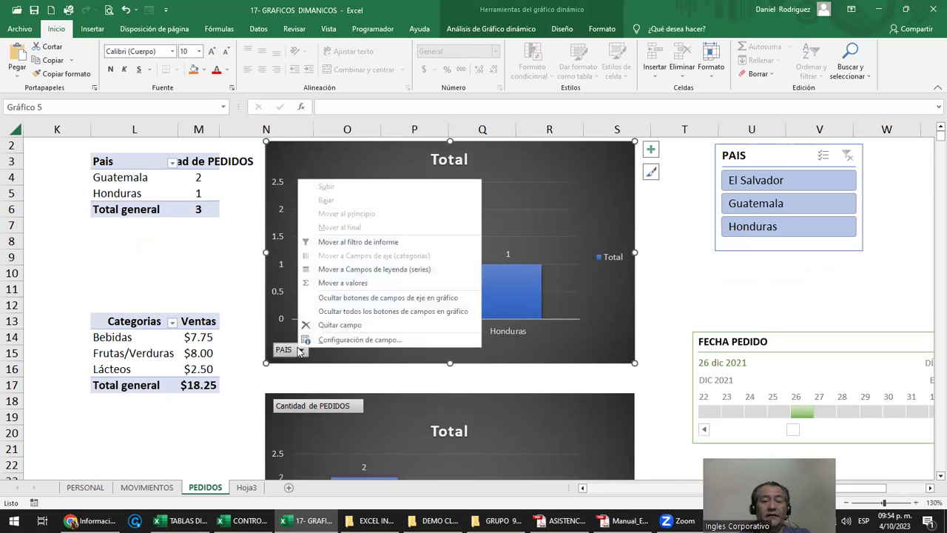
{"action": "left_click", "coordinate": [365, 298]}
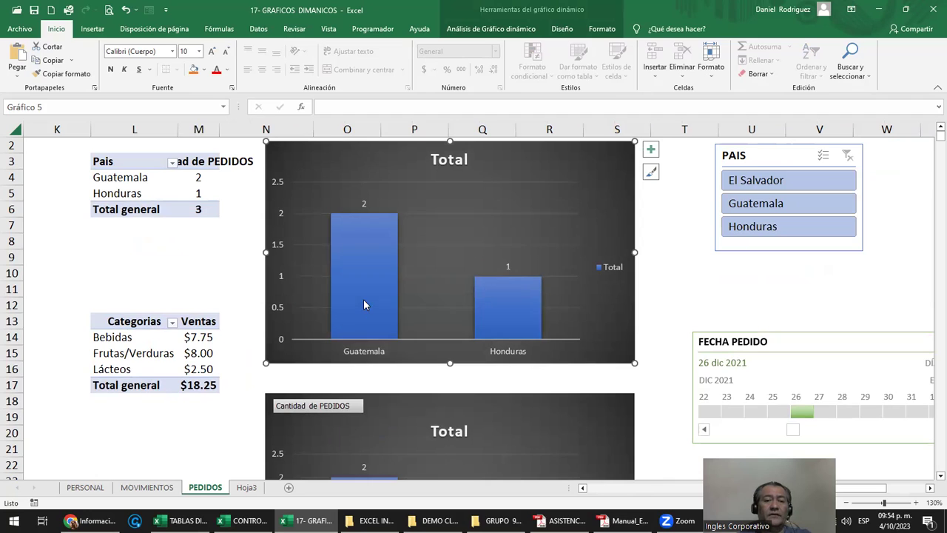
Step: Test the PAIS slicer with El Salvador, Guatemala and Honduras, then clear it to show all countries
{"action": "left_click", "coordinate": [762, 181]}
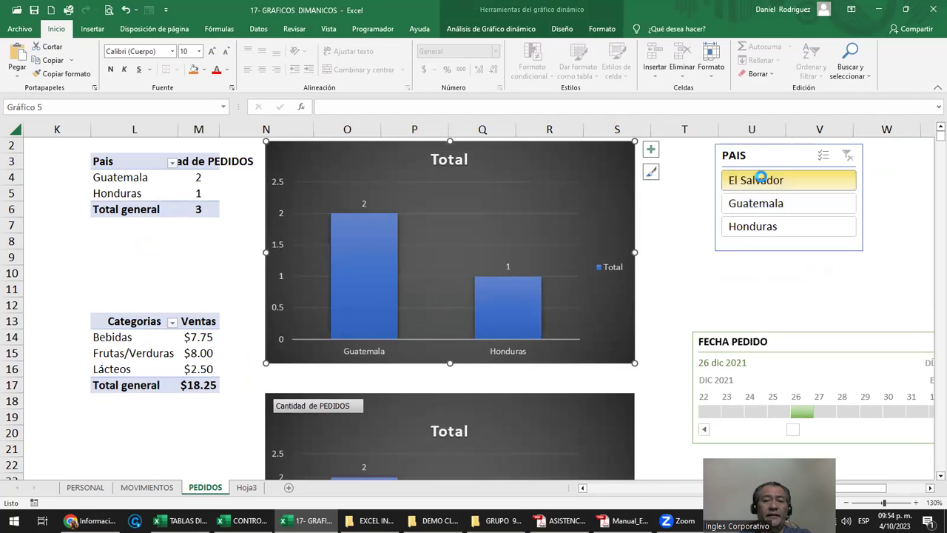
{"action": "left_click", "coordinate": [777, 201]}
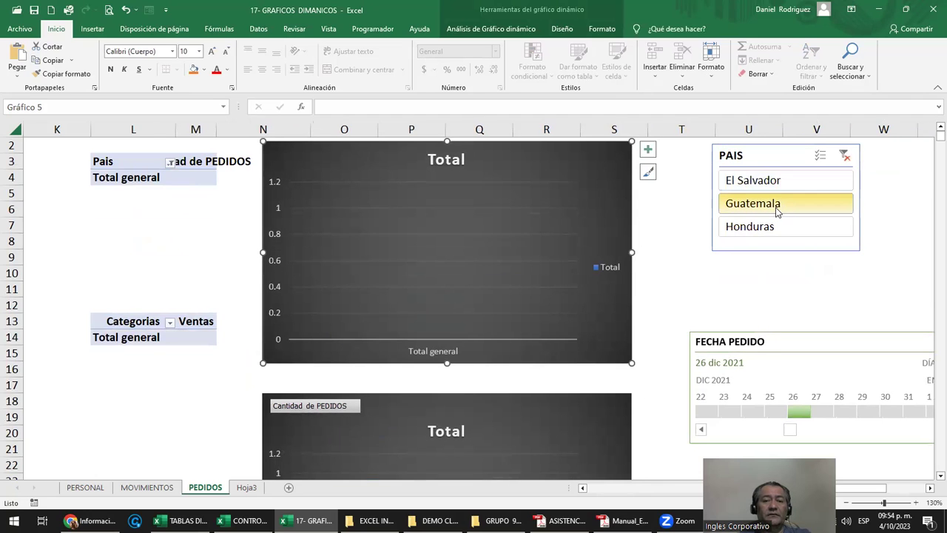
{"action": "left_click", "coordinate": [786, 230]}
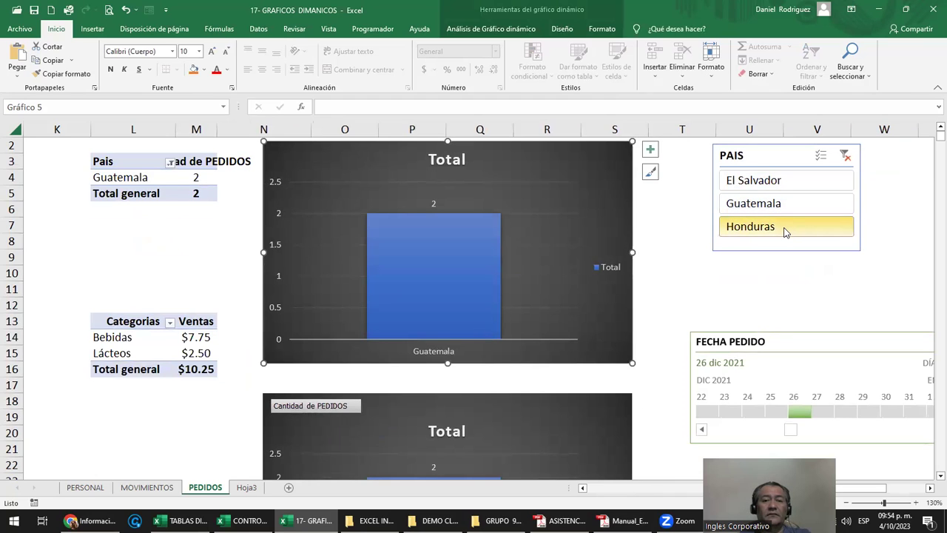
{"action": "left_click", "coordinate": [846, 155]}
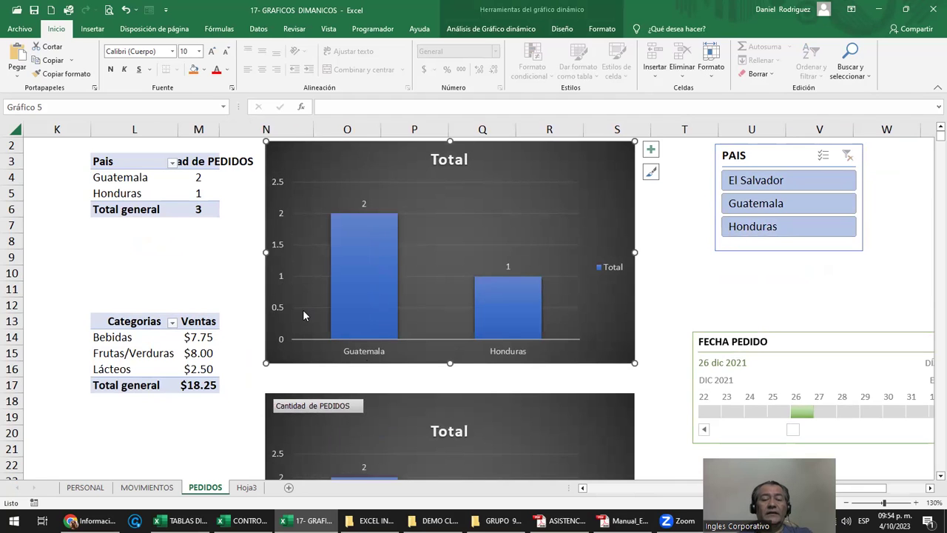
Step: Check the lower chart's PAIS filter, then shift the PAIS slicer slightly left
{"action": "scroll", "coordinate": [304, 313], "scroll_direction": "down", "scroll_amount": 3}
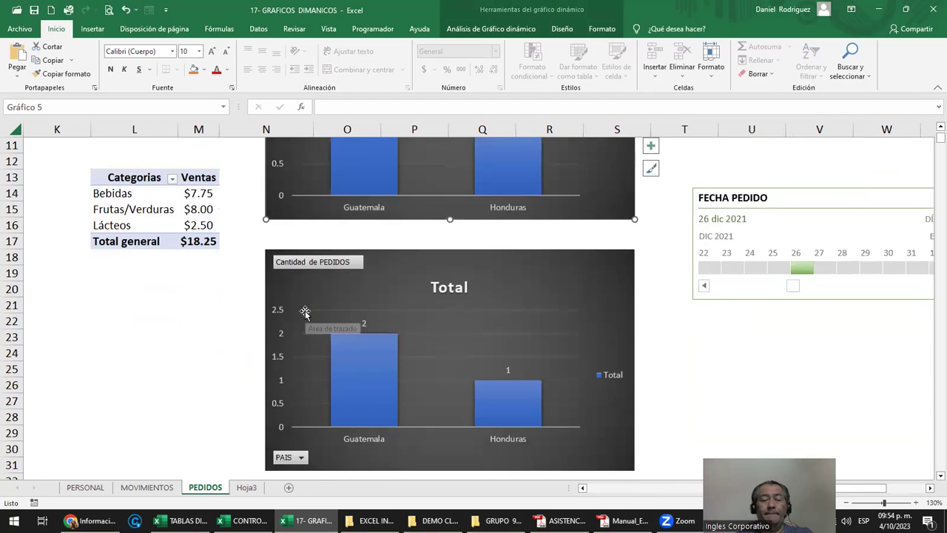
{"action": "scroll", "coordinate": [304, 314], "scroll_direction": "up", "scroll_amount": 2}
{"action": "scroll", "coordinate": [304, 314], "scroll_direction": "up", "scroll_amount": 2}
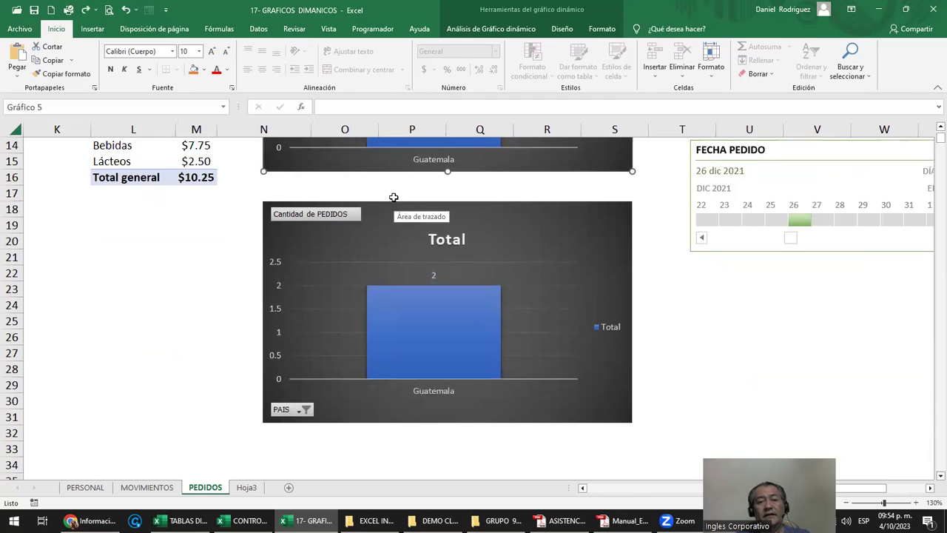
{"action": "scroll", "coordinate": [393, 202], "scroll_direction": "up", "scroll_amount": 2}
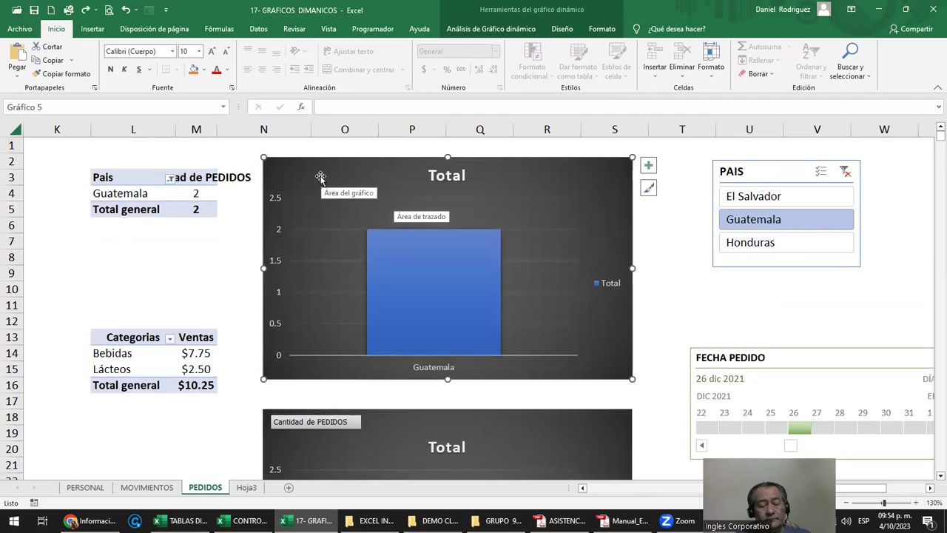
{"action": "scroll", "coordinate": [463, 339], "scroll_direction": "down", "scroll_amount": 1}
{"action": "scroll", "coordinate": [444, 342], "scroll_direction": "down", "scroll_amount": 2}
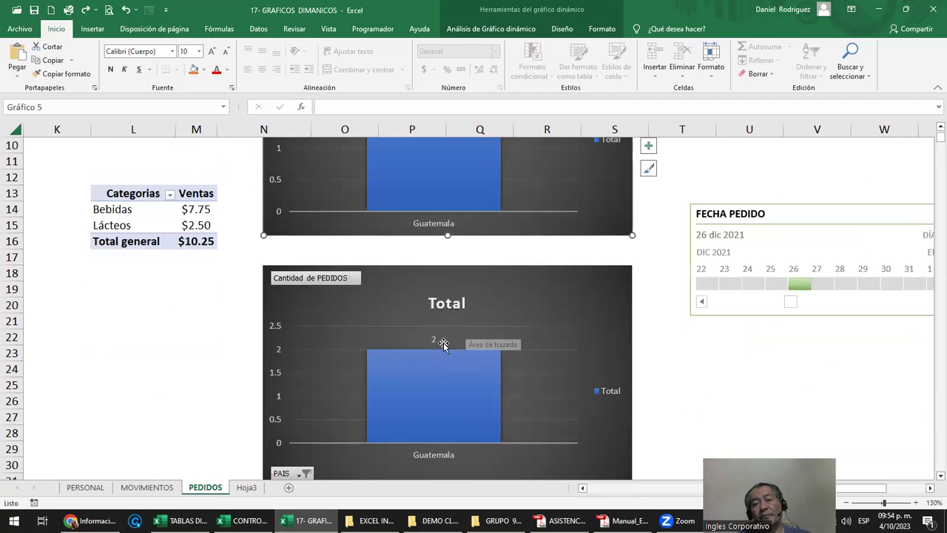
{"action": "scroll", "coordinate": [332, 332], "scroll_direction": "down", "scroll_amount": 2}
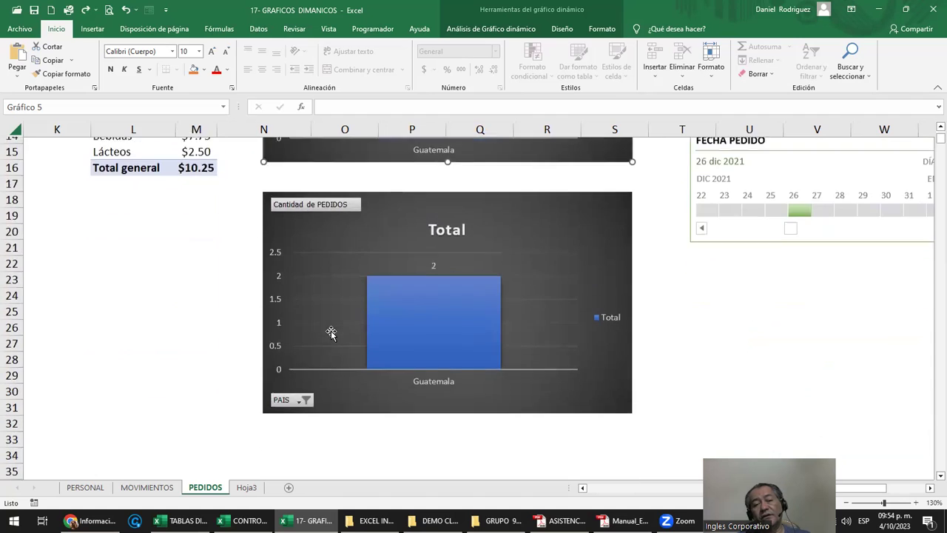
{"action": "left_click", "coordinate": [306, 378]}
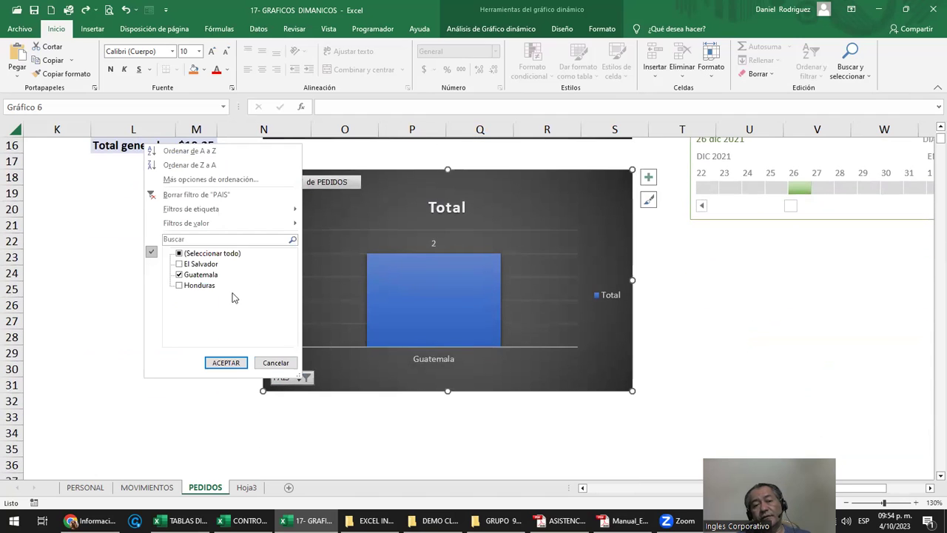
{"action": "key", "text": "Escape"}
{"action": "scroll", "coordinate": [411, 427], "scroll_direction": "up", "scroll_amount": 5}
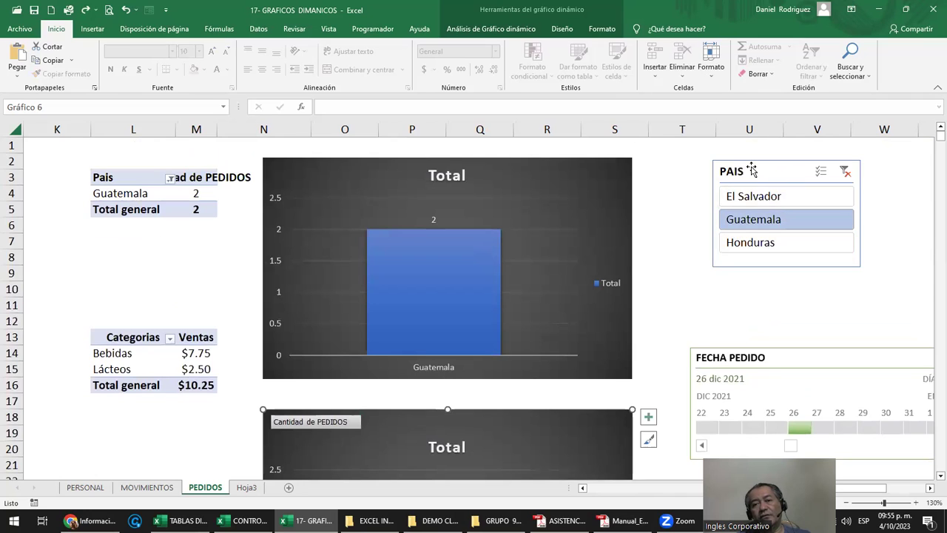
{"action": "left_click_drag", "start_coordinate": [791, 182], "coordinate": [708, 183]}
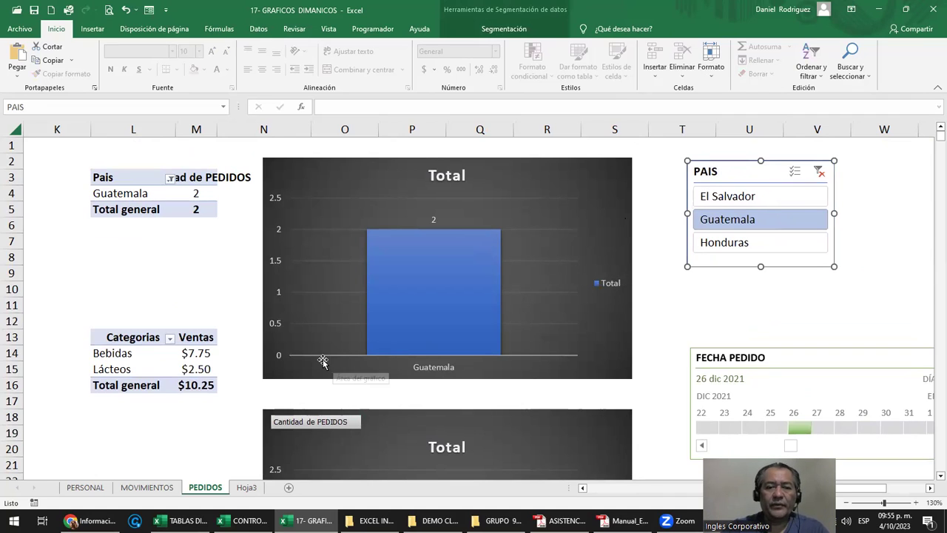
{"action": "left_click", "coordinate": [232, 413]}
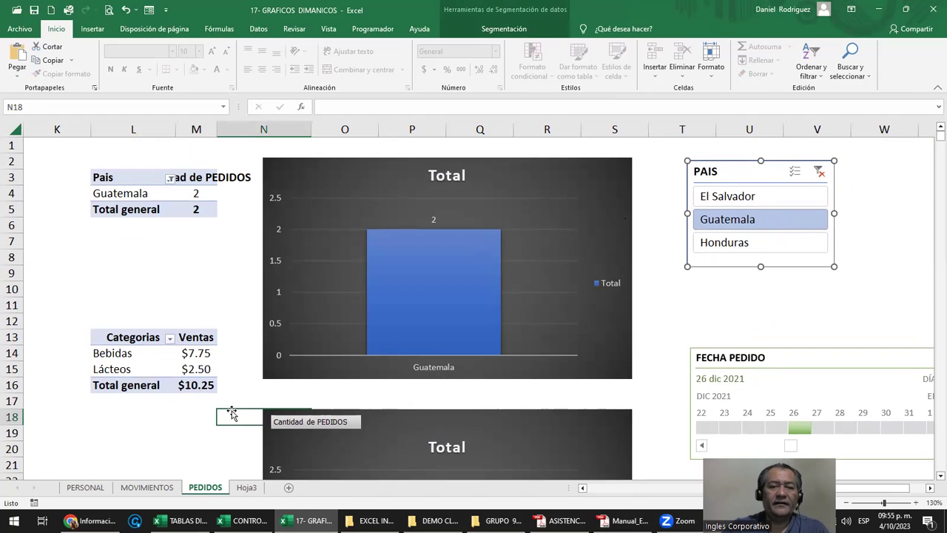
Step: Clear the PAIS filter on the lower pivot chart
{"action": "scroll", "coordinate": [232, 413], "scroll_direction": "down", "scroll_amount": 3}
{"action": "scroll", "coordinate": [240, 412], "scroll_direction": "down", "scroll_amount": 2}
{"action": "left_click", "coordinate": [305, 379]}
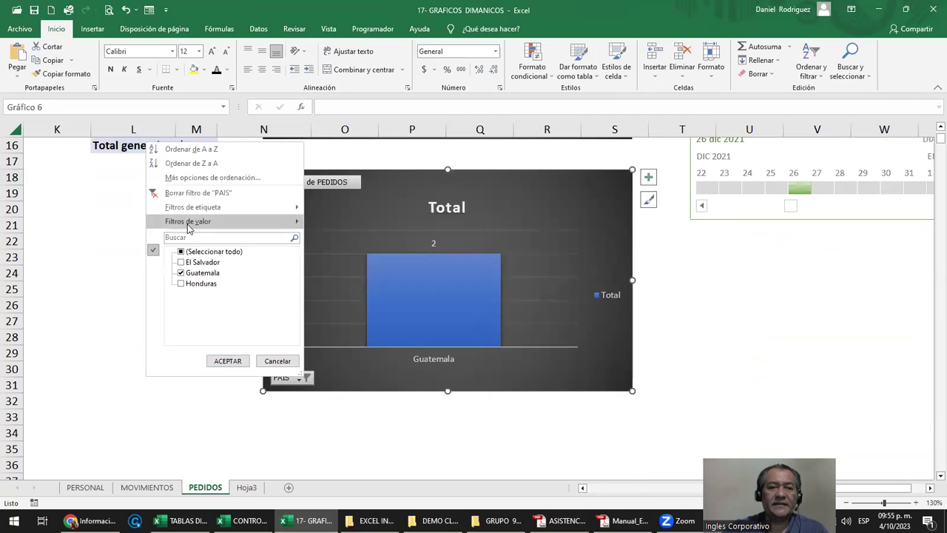
{"action": "left_click", "coordinate": [196, 193]}
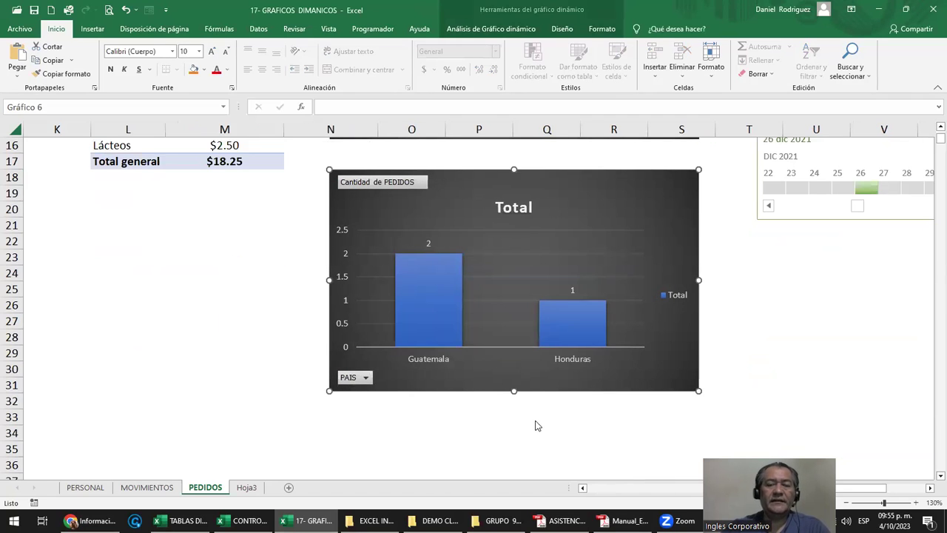
Step: Delete the upper pivot chart
{"action": "scroll", "coordinate": [535, 422], "scroll_direction": "up", "scroll_amount": 5}
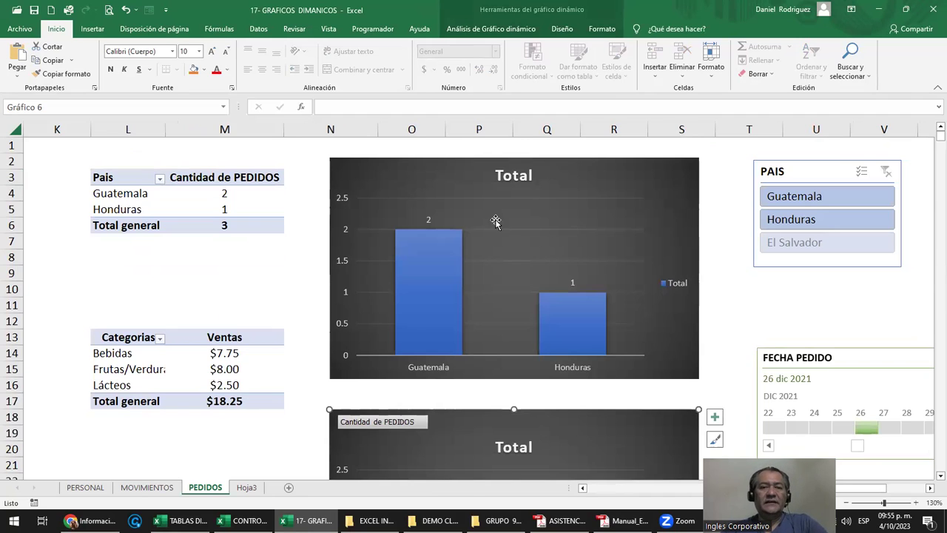
{"action": "left_click", "coordinate": [397, 184]}
{"action": "key", "text": "Delete"}
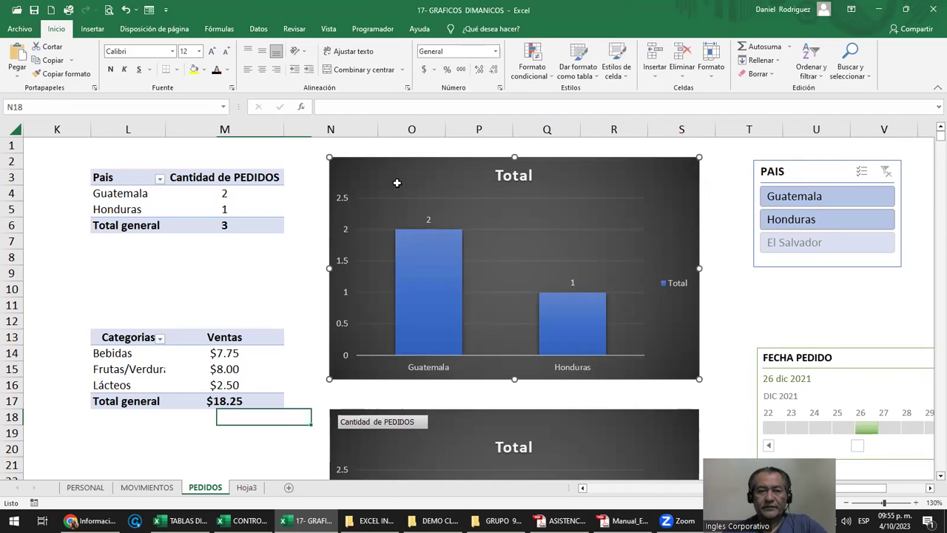
Step: Move the pivot chart up beside the Pais table and review its chart elements
{"action": "left_click_drag", "start_coordinate": [476, 414], "coordinate": [471, 162]}
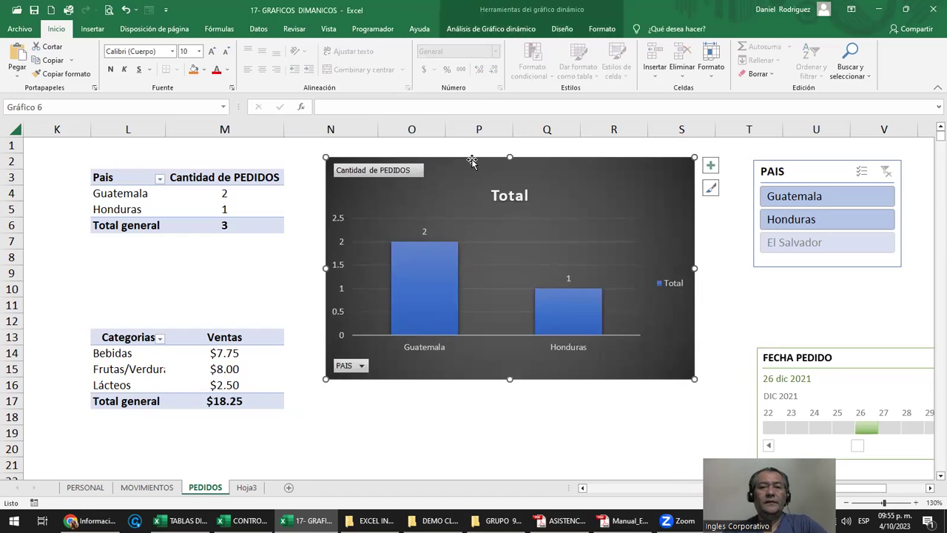
{"action": "left_click", "coordinate": [512, 199]}
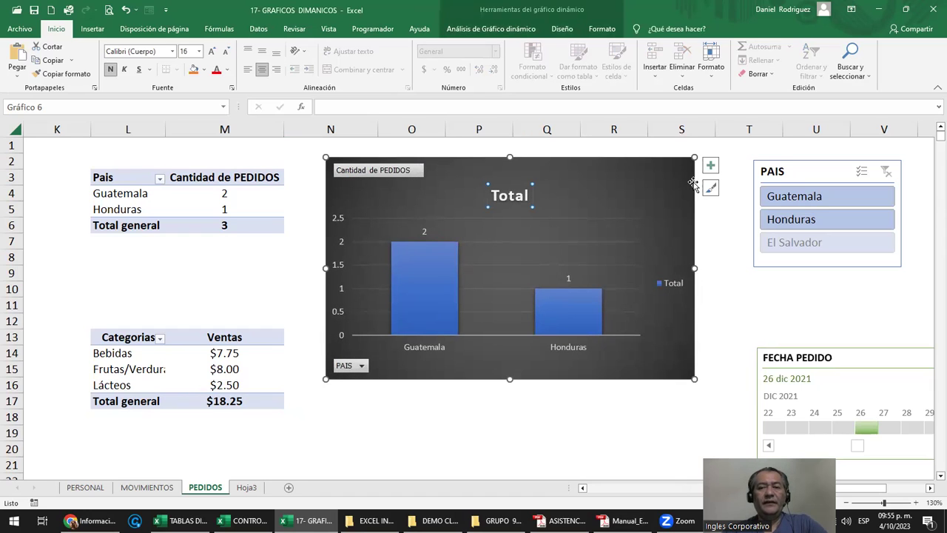
{"action": "left_click", "coordinate": [711, 168]}
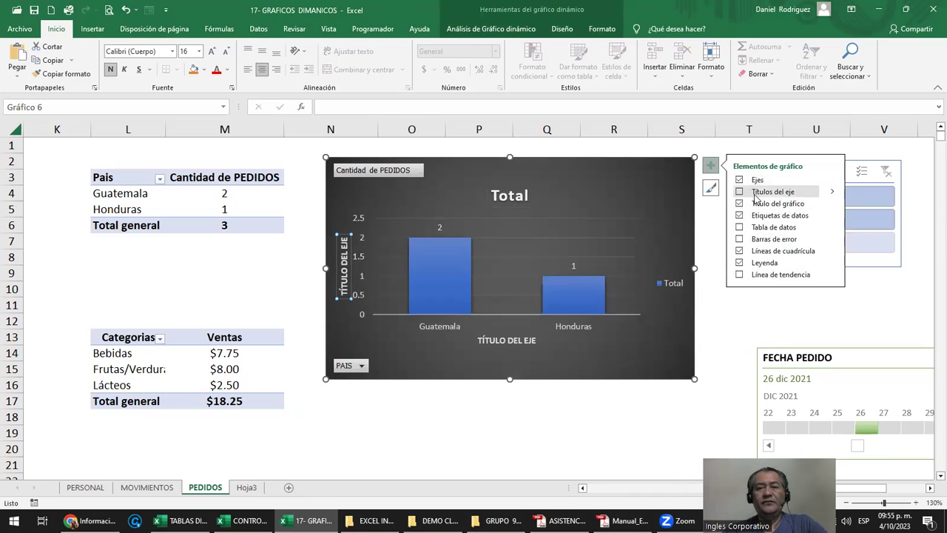
{"action": "left_click", "coordinate": [718, 349]}
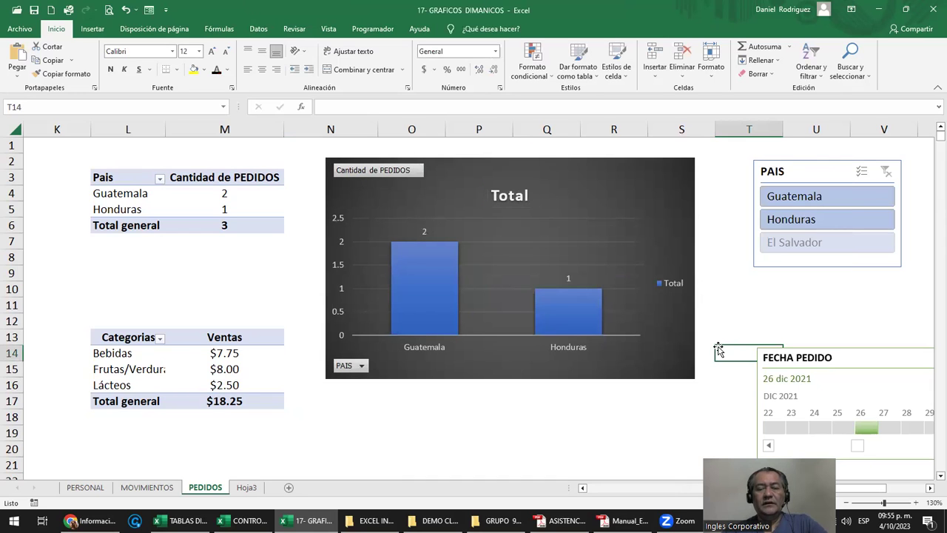
Step: Select empty cells N23 and N24 below the charts
{"action": "scroll", "coordinate": [480, 354], "scroll_direction": "down", "scroll_amount": 1}
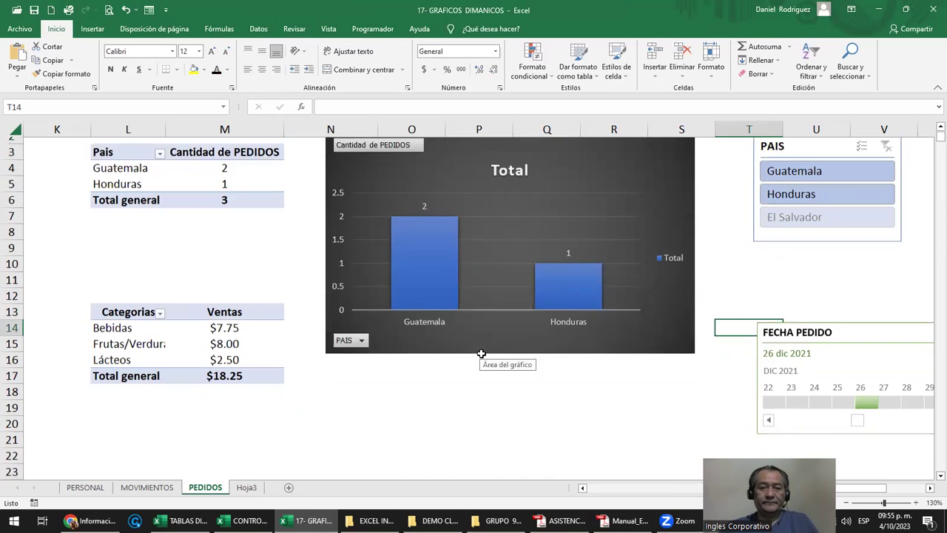
{"action": "scroll", "coordinate": [481, 354], "scroll_direction": "down", "scroll_amount": 2}
{"action": "scroll", "coordinate": [481, 354], "scroll_direction": "down", "scroll_amount": 1}
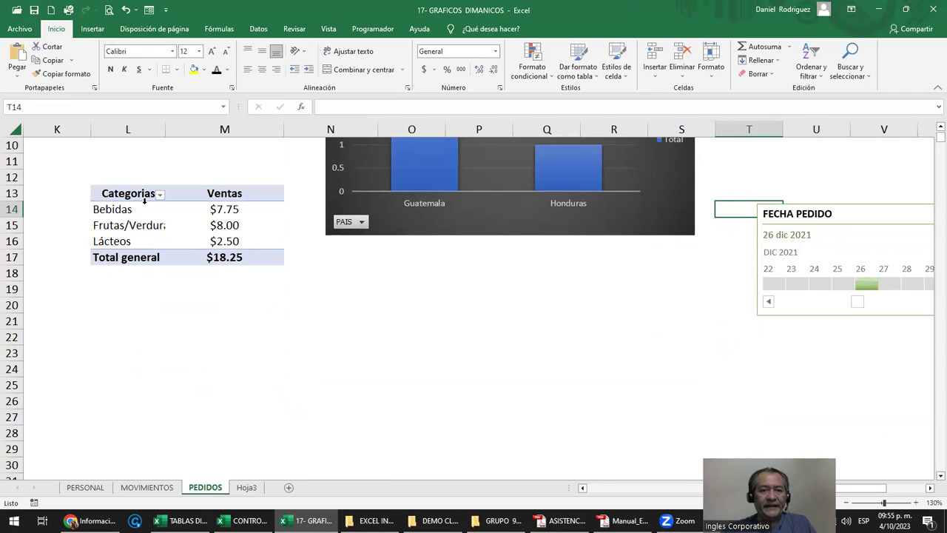
{"action": "left_click", "coordinate": [362, 356]}
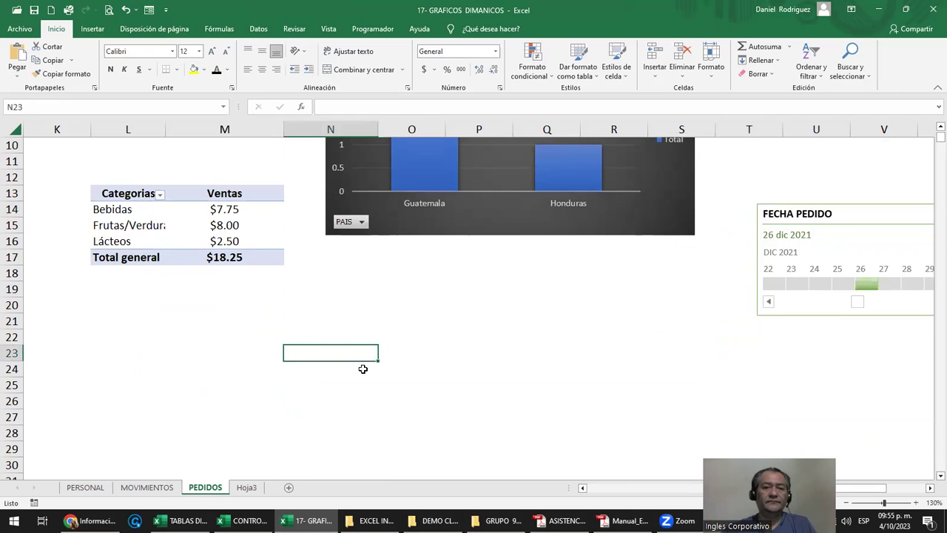
{"action": "left_click", "coordinate": [372, 371]}
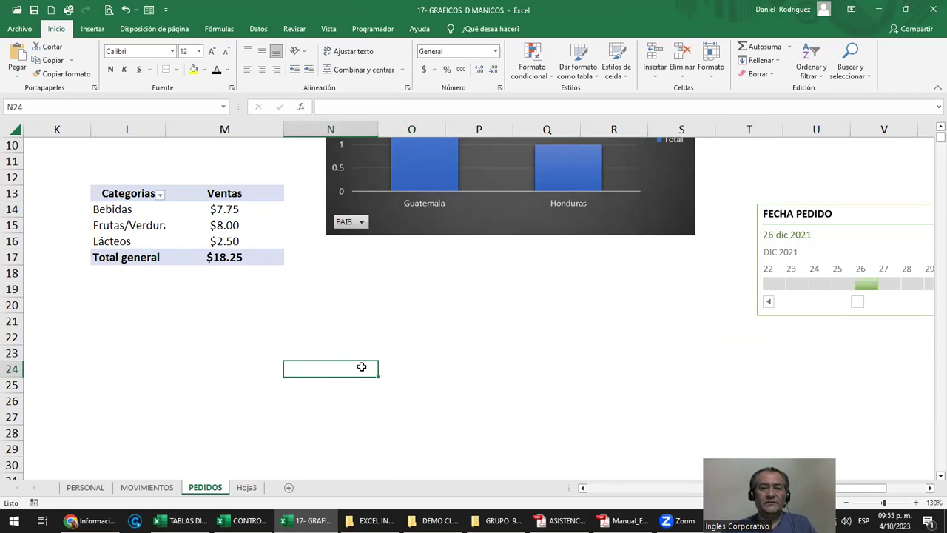
{"action": "scroll", "coordinate": [362, 366], "scroll_direction": "up", "scroll_amount": 2}
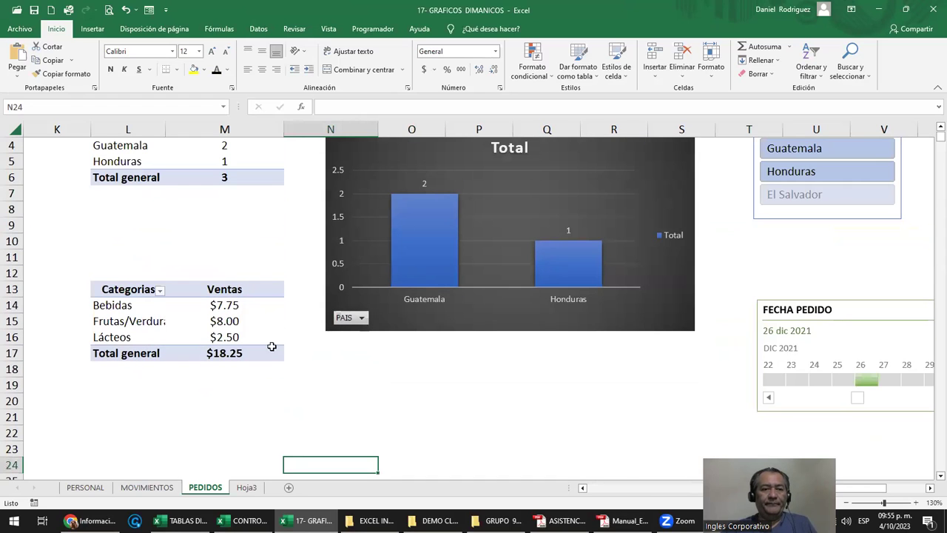
Step: Insert a clustered bar chart from the Categorias pivot and place it below the country chart
{"action": "left_click", "coordinate": [109, 289]}
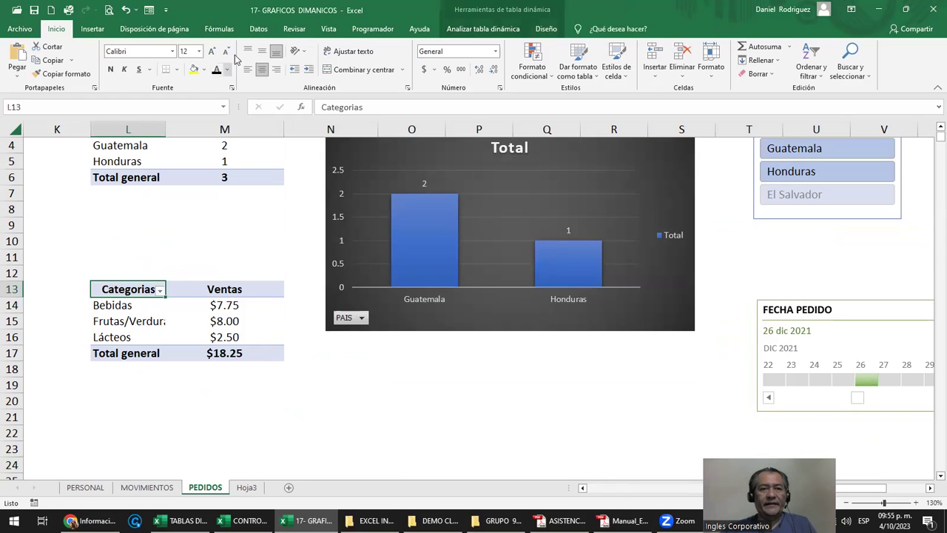
{"action": "left_click", "coordinate": [93, 29]}
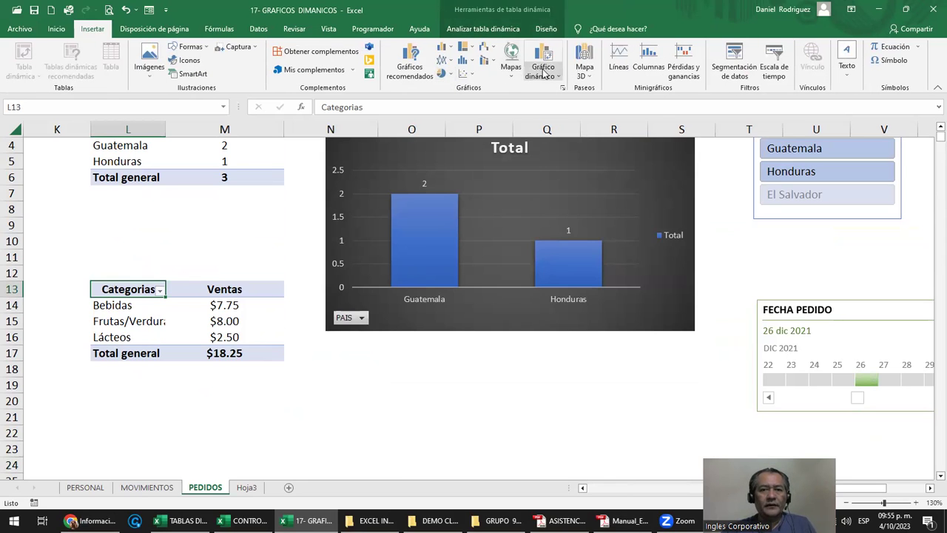
{"action": "left_click", "coordinate": [563, 87]}
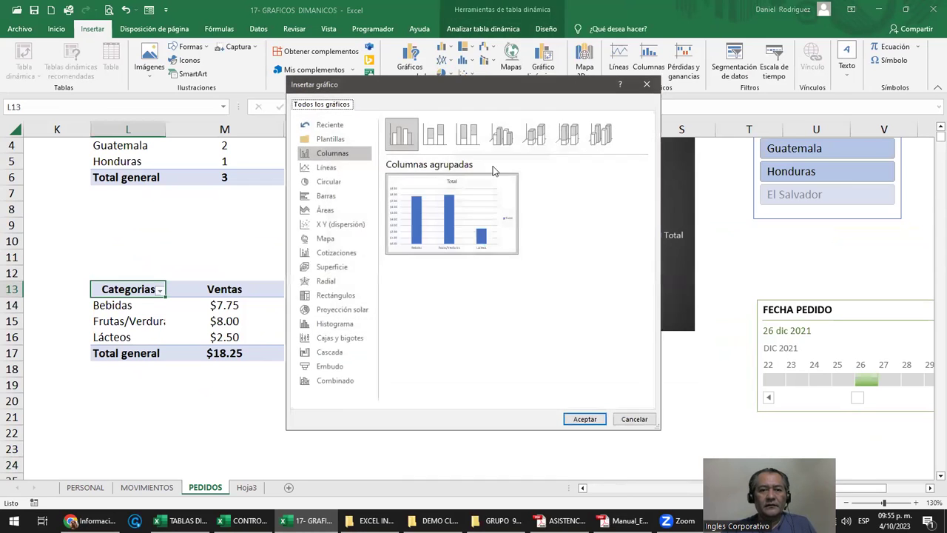
{"action": "left_click", "coordinate": [341, 196]}
{"action": "left_click", "coordinate": [591, 421]}
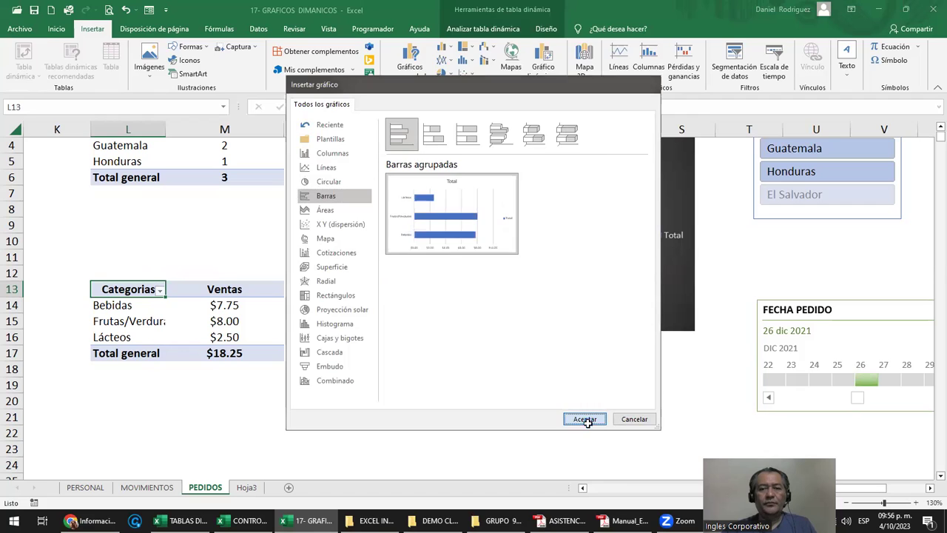
{"action": "left_click_drag", "start_coordinate": [459, 225], "coordinate": [474, 378]}
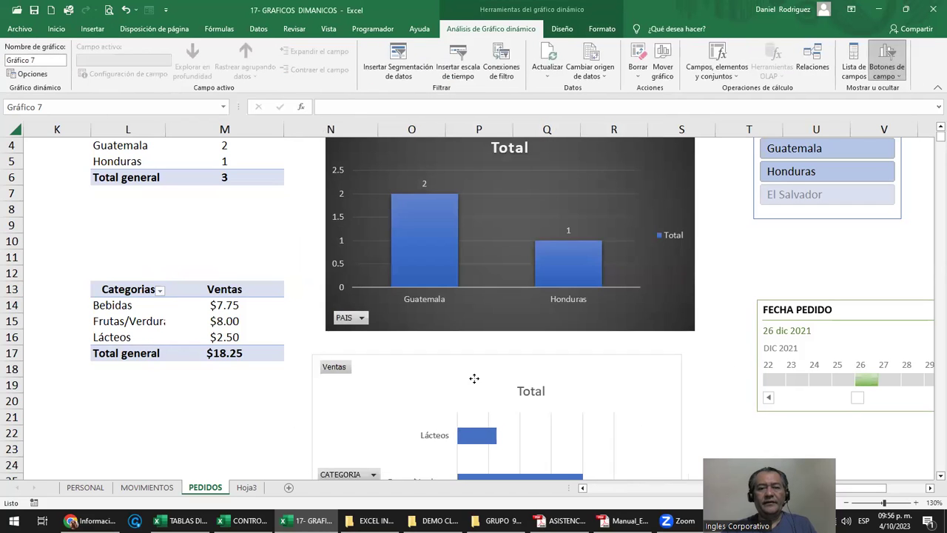
Step: Filter the dashboard to Guatemala with the PAIS slicer
{"action": "left_click", "coordinate": [804, 148]}
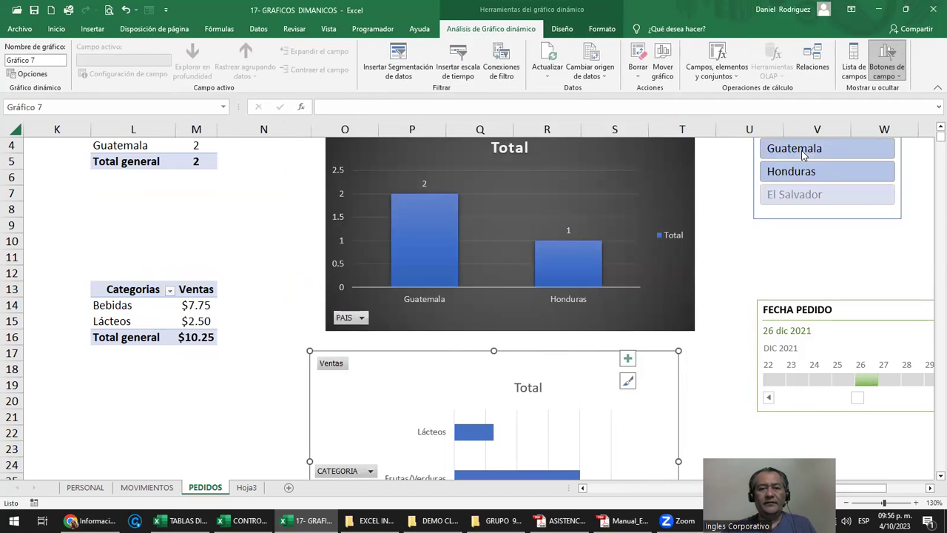
{"action": "left_click", "coordinate": [681, 246]}
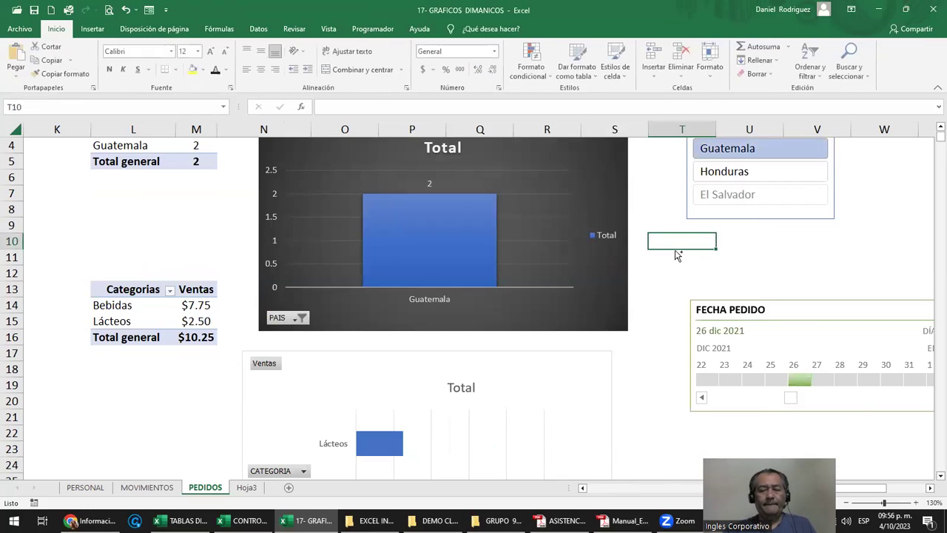
{"action": "scroll", "coordinate": [673, 252], "scroll_direction": "down", "scroll_amount": 2, "text": "ctrl"}
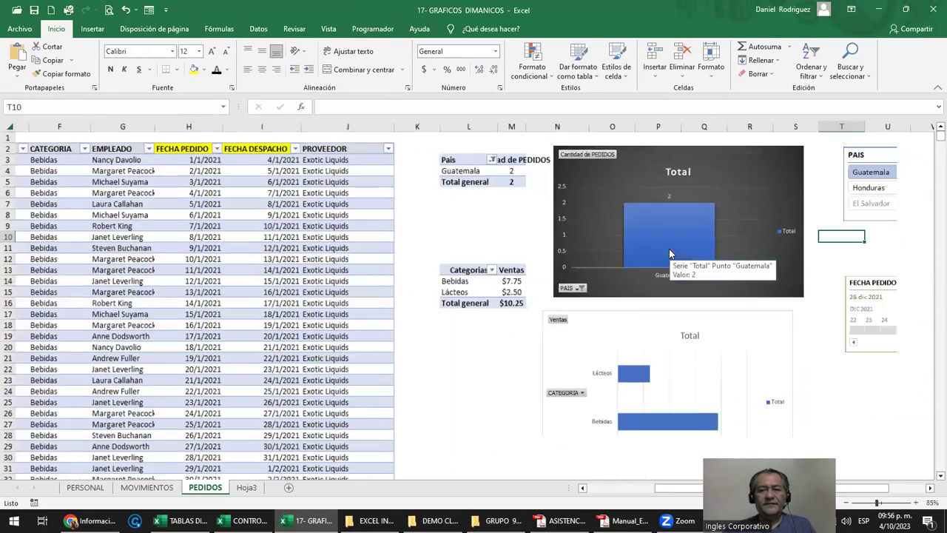
{"action": "scroll", "coordinate": [669, 253], "scroll_direction": "down", "scroll_amount": 1, "text": "ctrl"}
{"action": "scroll", "coordinate": [670, 253], "scroll_direction": "down", "scroll_amount": 1, "text": "ctrl"}
{"action": "left_click", "coordinate": [844, 353]}
{"action": "key", "text": "Right"}
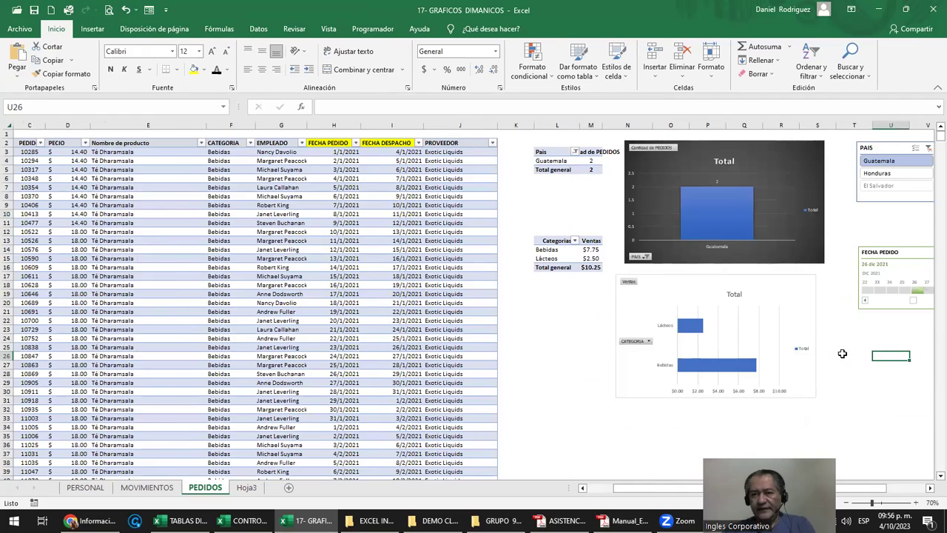
{"action": "key", "text": "Right"}
{"action": "key", "text": "Right"}
{"action": "key", "text": "Right"}
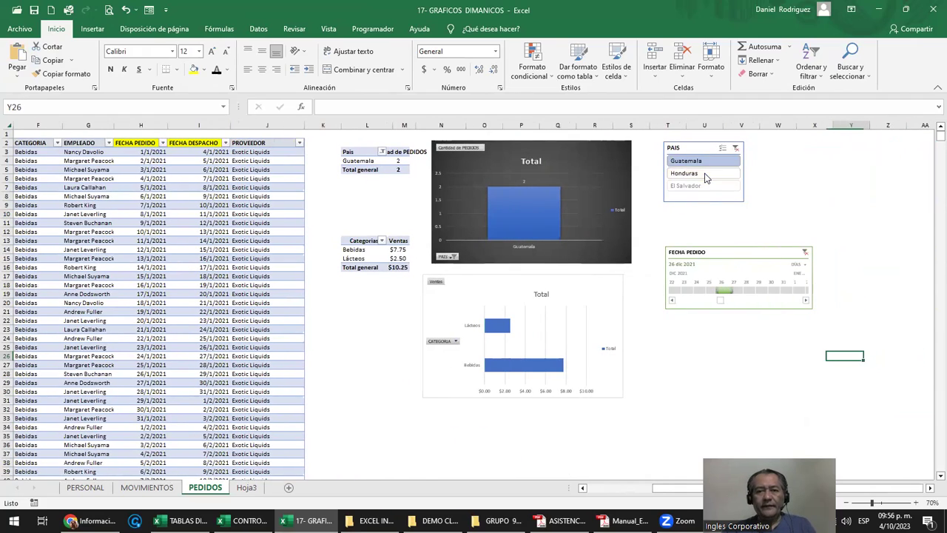
Step: Switch the PAIS slicer filter to Honduras
{"action": "left_click", "coordinate": [706, 174]}
{"action": "scroll", "coordinate": [737, 364], "scroll_direction": "up", "scroll_amount": 1, "text": "ctrl"}
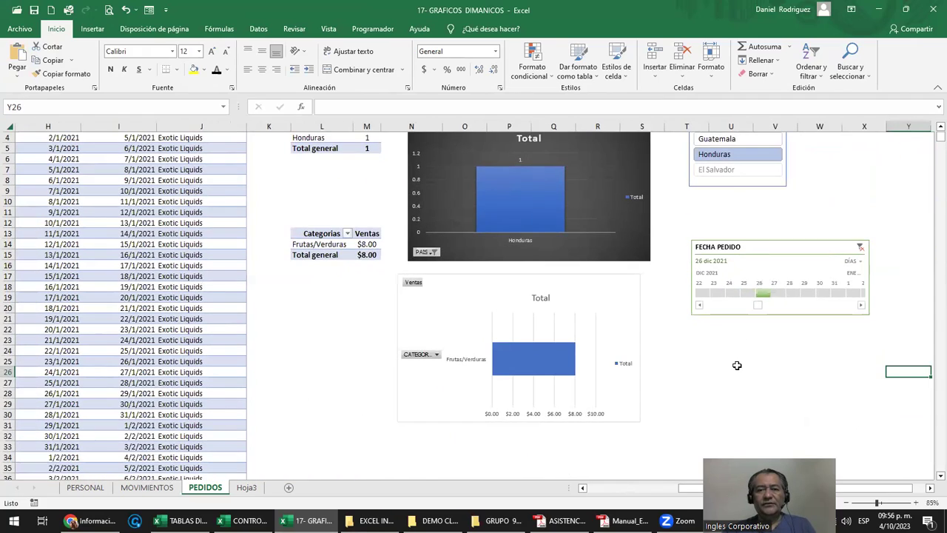
{"action": "scroll", "coordinate": [736, 365], "scroll_direction": "up", "scroll_amount": 1, "text": "ctrl"}
{"action": "scroll", "coordinate": [737, 365], "scroll_direction": "up", "scroll_amount": 1, "text": "ctrl"}
{"action": "left_click", "coordinate": [623, 355]}
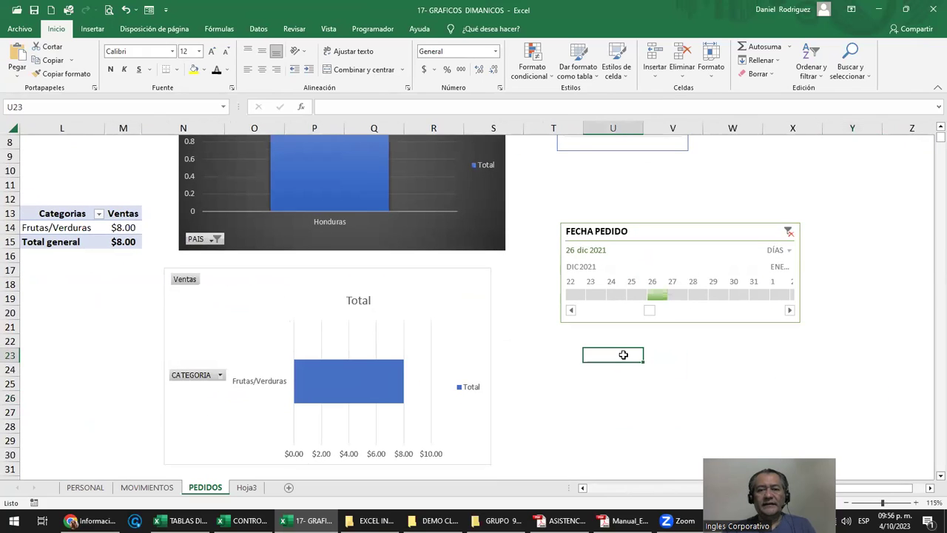
{"action": "key", "text": "Left"}
{"action": "key", "text": "Left"}
{"action": "key", "text": "Left"}
{"action": "key", "text": "Left"}
{"action": "key", "text": "Left"}
{"action": "key", "text": "Left"}
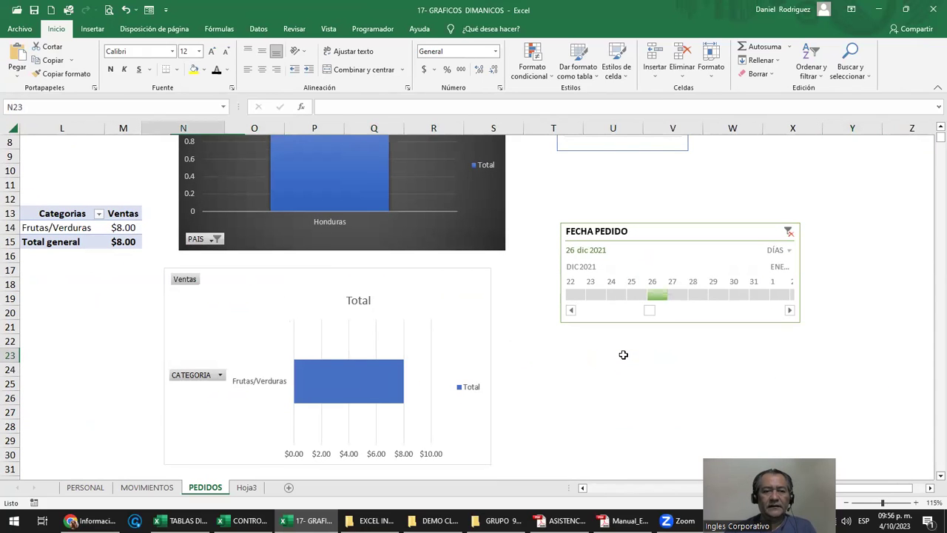
{"action": "key", "text": "Left"}
{"action": "key", "text": "Left"}
{"action": "key", "text": "Left"}
{"action": "key", "text": "Left"}
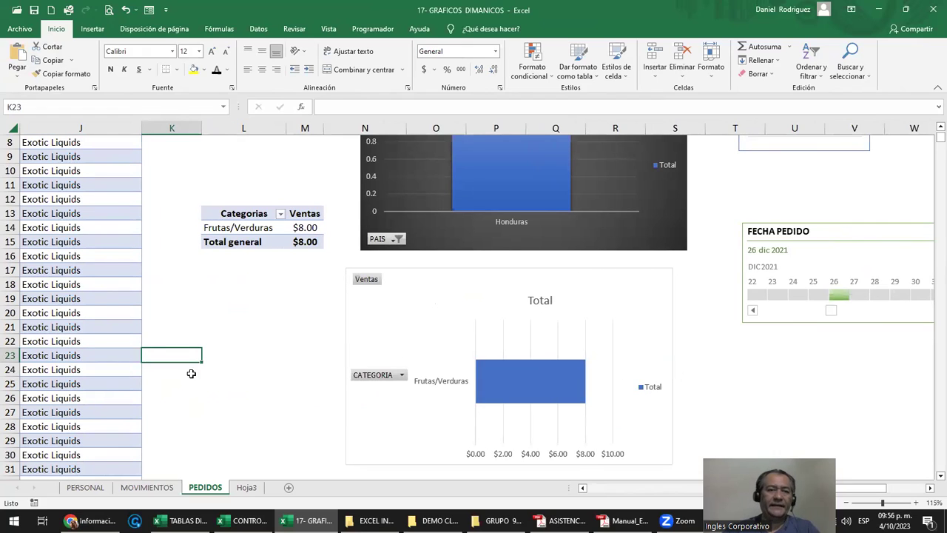
Step: Shorten the PEDIDOS count chart and the Ventas bar chart, moving the Ventas chart up
{"action": "left_click", "coordinate": [232, 213]}
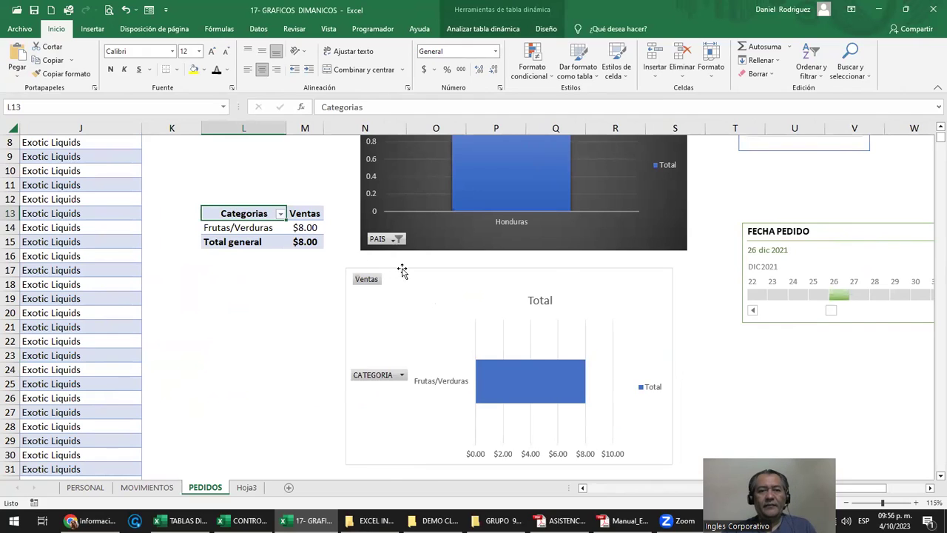
{"action": "scroll", "coordinate": [401, 271], "scroll_direction": "up", "scroll_amount": 3}
{"action": "left_click", "coordinate": [555, 323]}
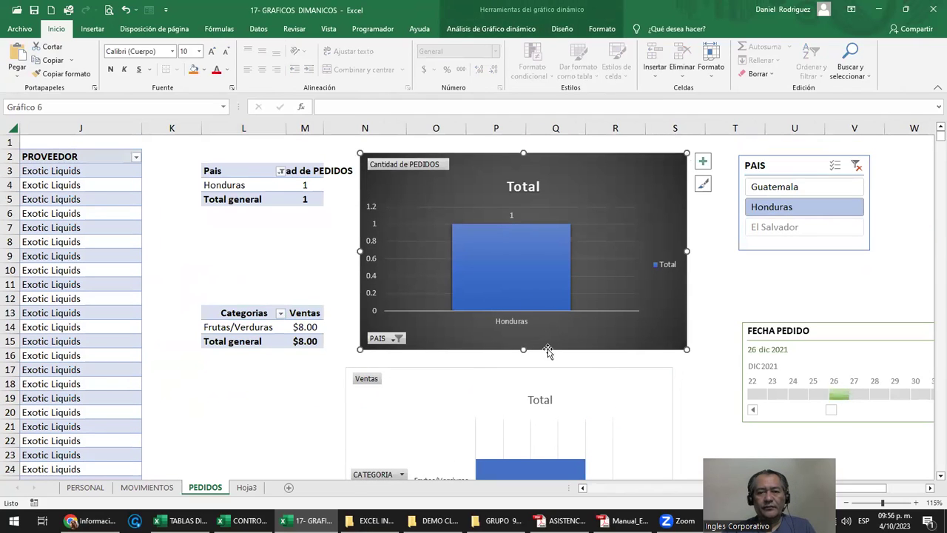
{"action": "left_click_drag", "start_coordinate": [526, 346], "coordinate": [526, 292]}
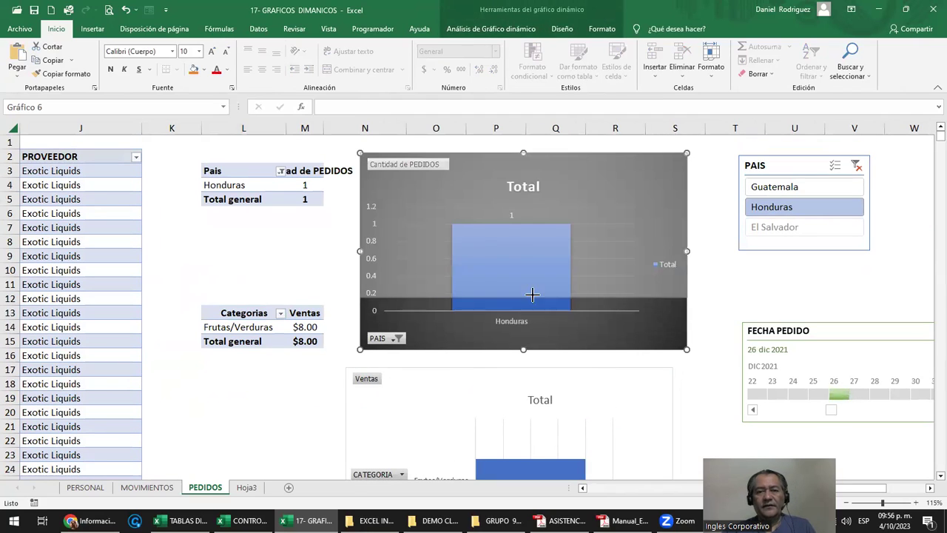
{"action": "left_click_drag", "start_coordinate": [534, 371], "coordinate": [548, 312]}
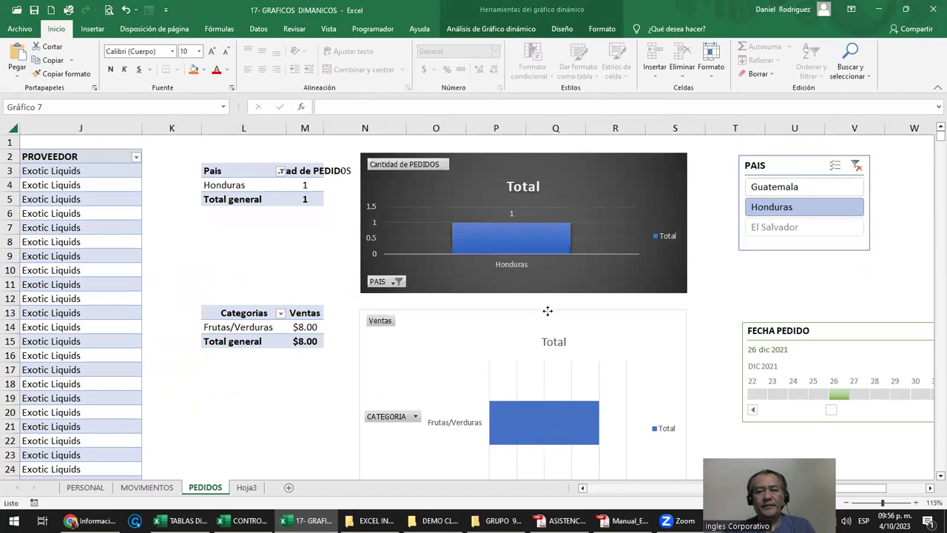
{"action": "scroll", "coordinate": [544, 344], "scroll_direction": "down", "scroll_amount": 1}
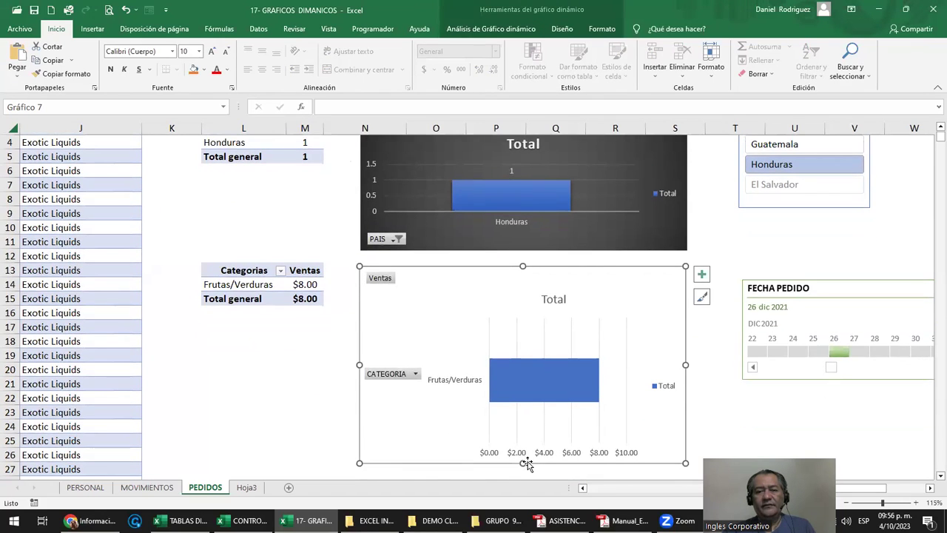
{"action": "left_click_drag", "start_coordinate": [527, 464], "coordinate": [547, 418]}
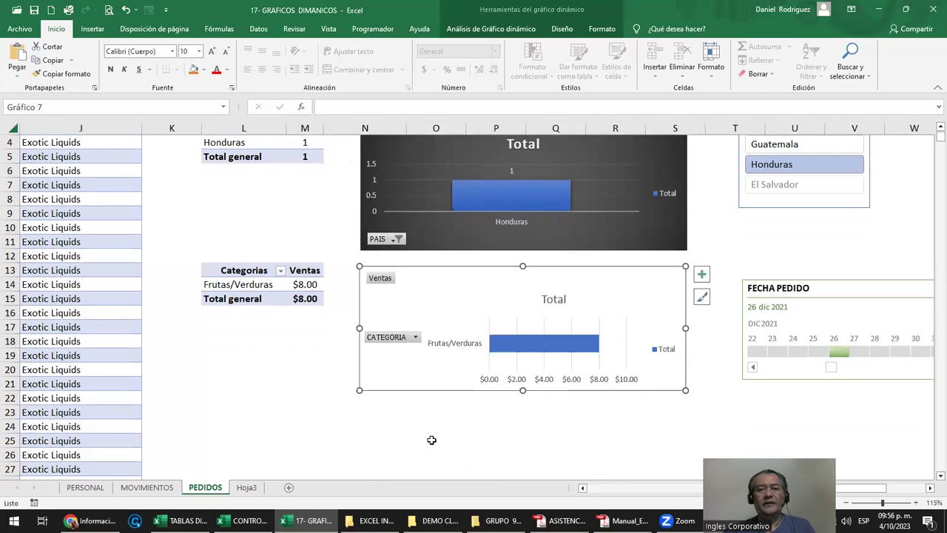
{"action": "left_click", "coordinate": [436, 439]}
Step: Pick cell O26 as the location for the next chart
{"action": "scroll", "coordinate": [439, 437], "scroll_direction": "down", "scroll_amount": 3}
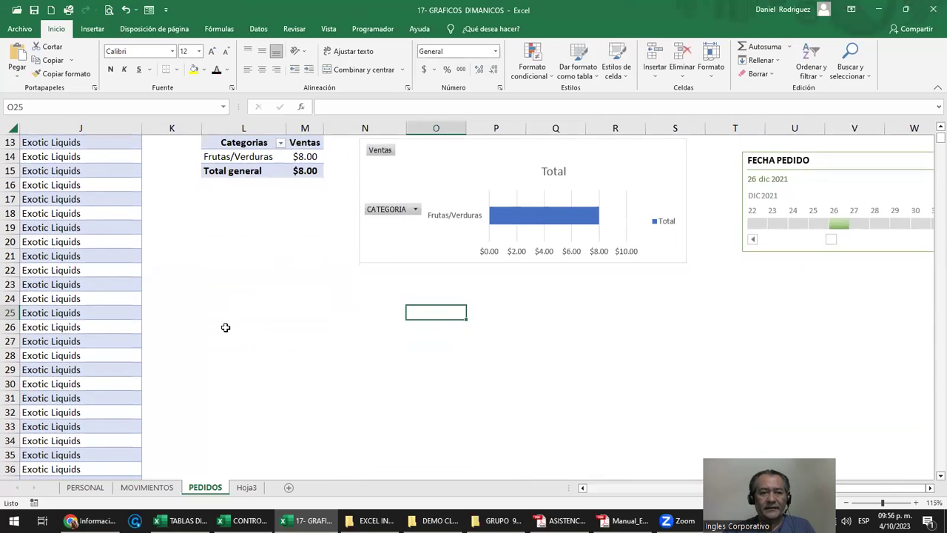
{"action": "left_click_drag", "start_coordinate": [226, 327], "coordinate": [301, 411]}
{"action": "left_click_drag", "start_coordinate": [439, 331], "coordinate": [466, 366]}
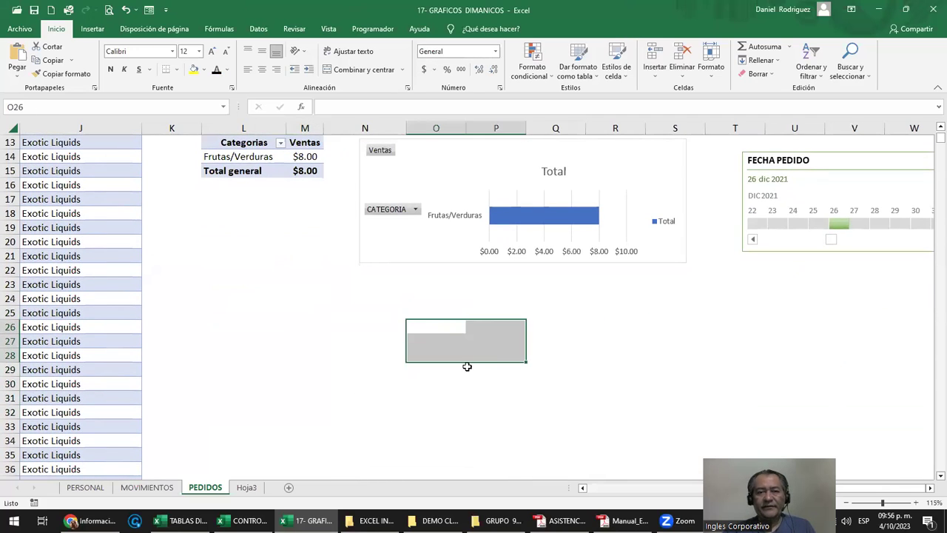
{"action": "left_click", "coordinate": [434, 329]}
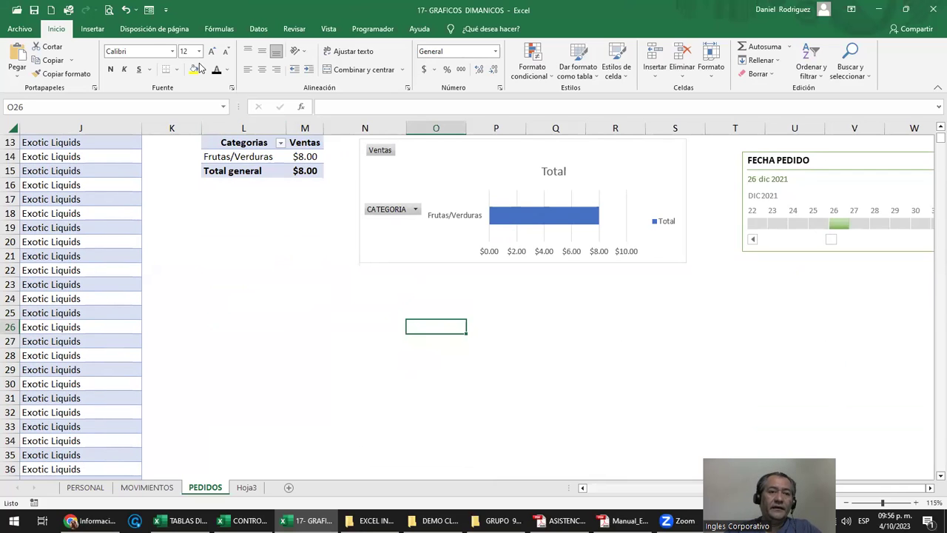
{"action": "left_click", "coordinate": [92, 29]}
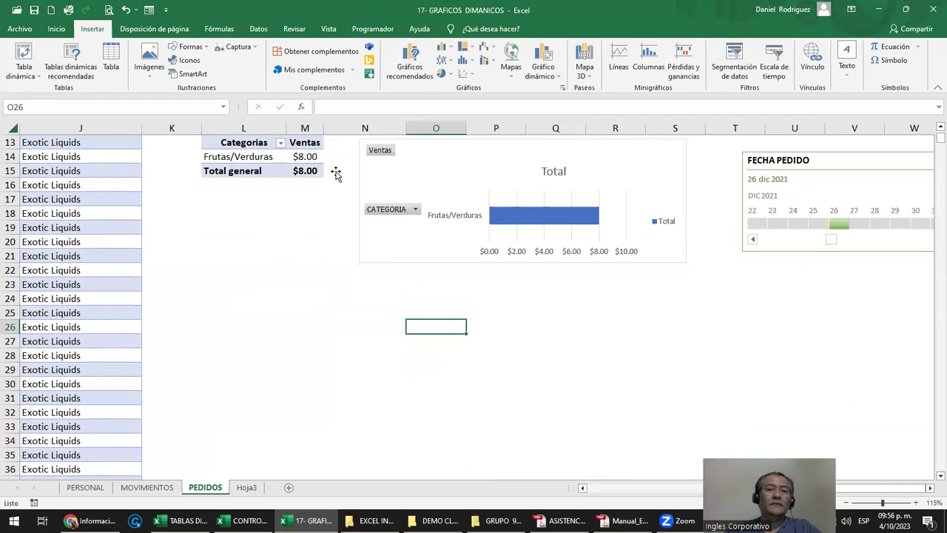
Step: Create a blank pivot chart from the pedidos table on the existing worksheet
{"action": "left_click", "coordinate": [546, 77]}
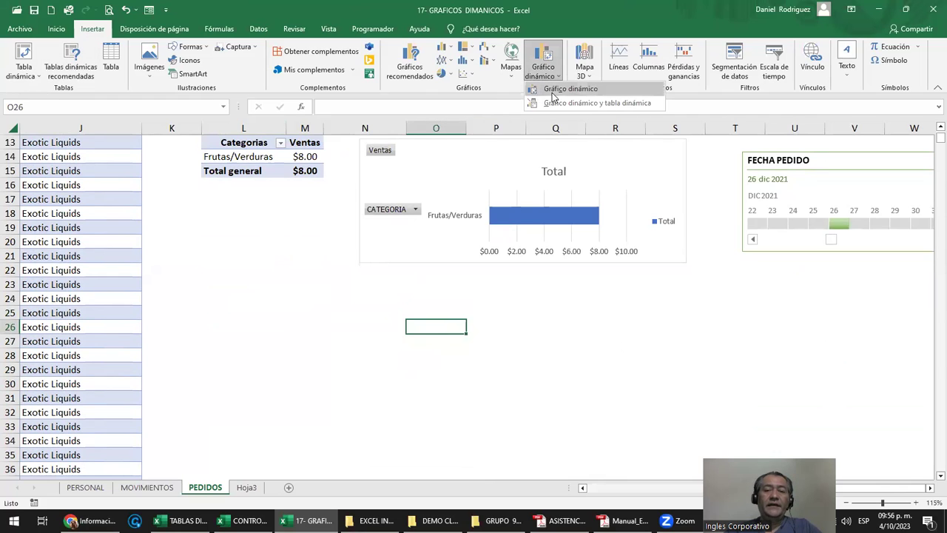
{"action": "left_click", "coordinate": [548, 90]}
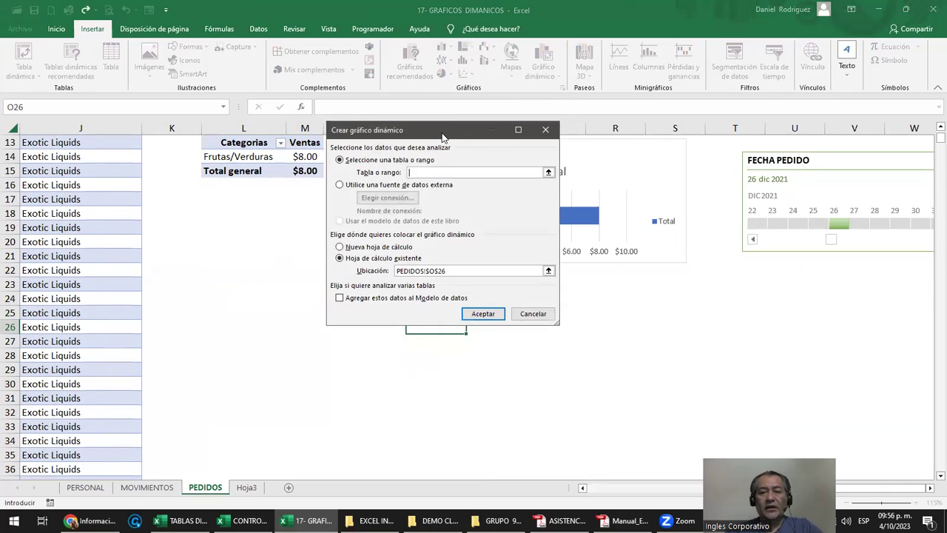
{"action": "left_click_drag", "start_coordinate": [443, 136], "coordinate": [497, 279]}
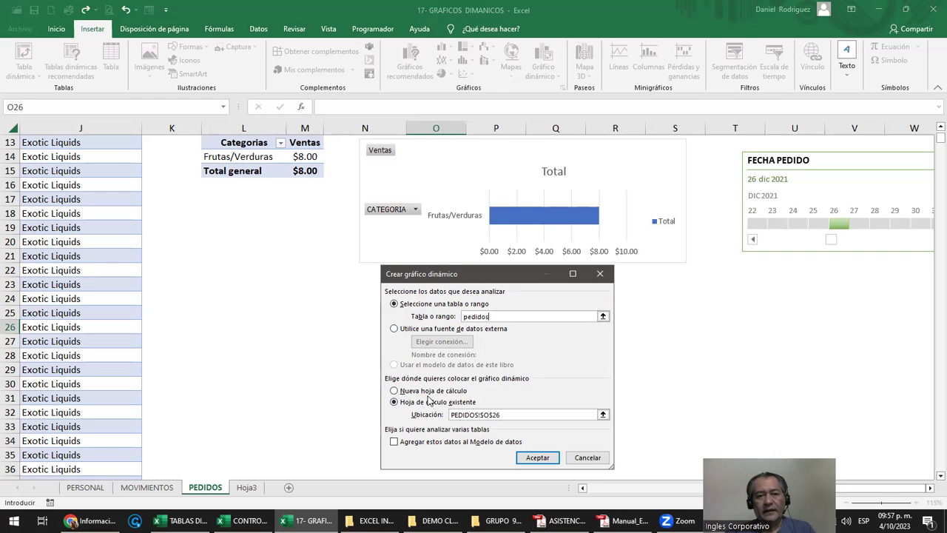
{"action": "mouse_move", "coordinate": [465, 282]}
{"action": "left_mouse_down"}
{"action": "mouse_move", "coordinate": [183, 312]}
{"action": "mouse_move", "coordinate": [252, 225]}
{"action": "left_mouse_up"}
{"action": "left_click", "coordinate": [284, 406]}
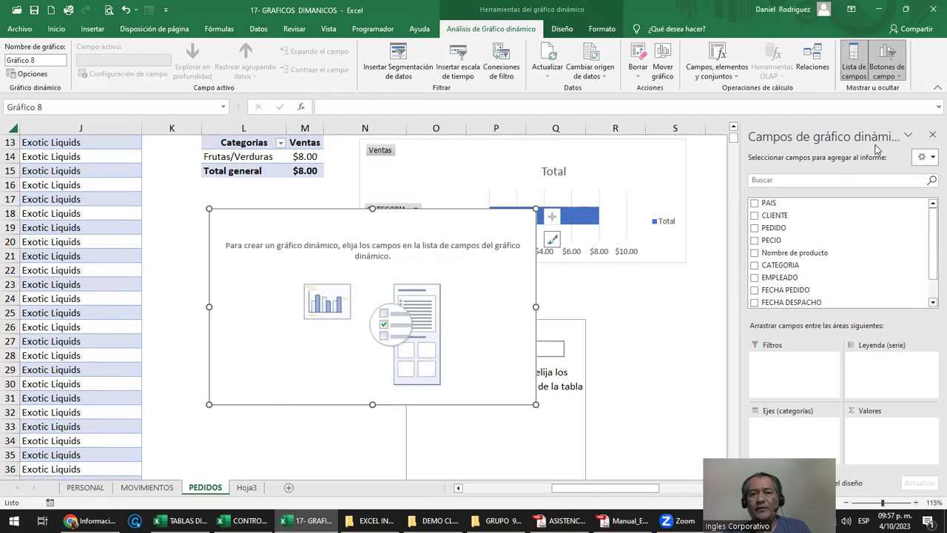
Step: Lay out the new pivot chart with CATEGORIA on the axis and Suma de PECIO as values
{"action": "left_click", "coordinate": [433, 255]}
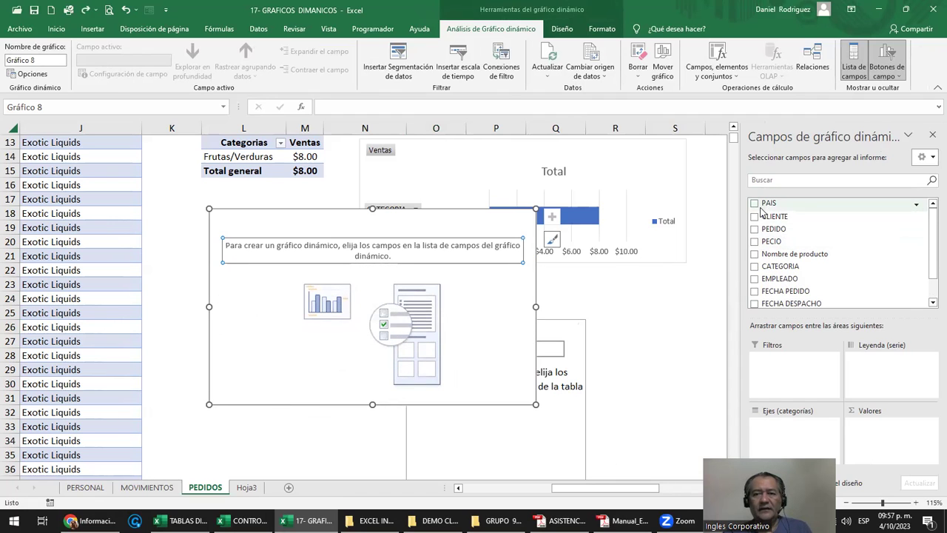
{"action": "left_click_drag", "start_coordinate": [761, 204], "coordinate": [782, 435]}
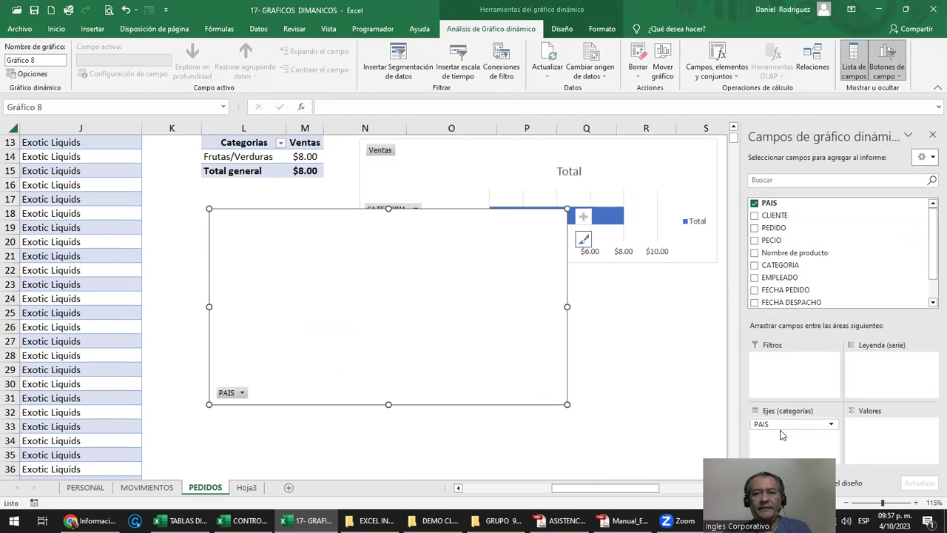
{"action": "mouse_move", "coordinate": [460, 217]}
{"action": "left_mouse_down"}
{"action": "mouse_move", "coordinate": [223, 188]}
{"action": "mouse_move", "coordinate": [272, 232]}
{"action": "left_mouse_up"}
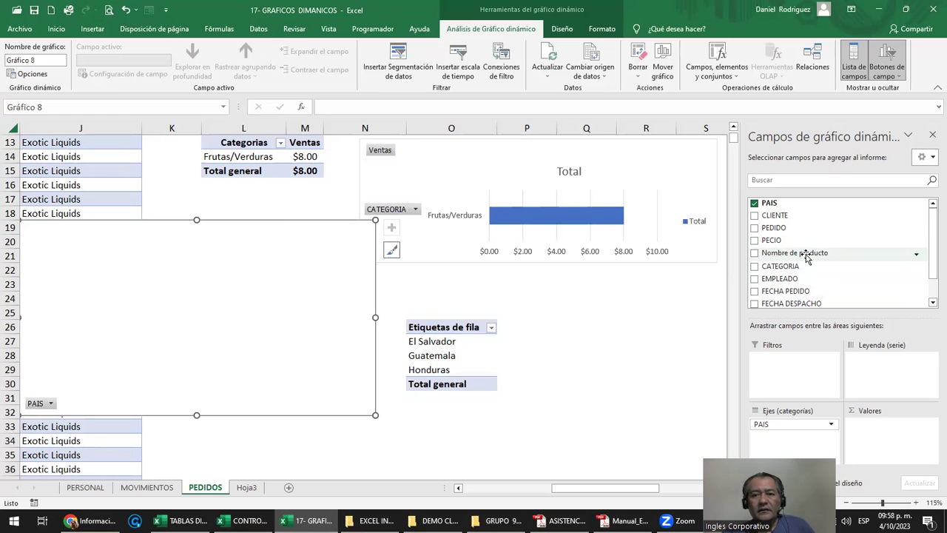
{"action": "left_click_drag", "start_coordinate": [798, 268], "coordinate": [790, 437]}
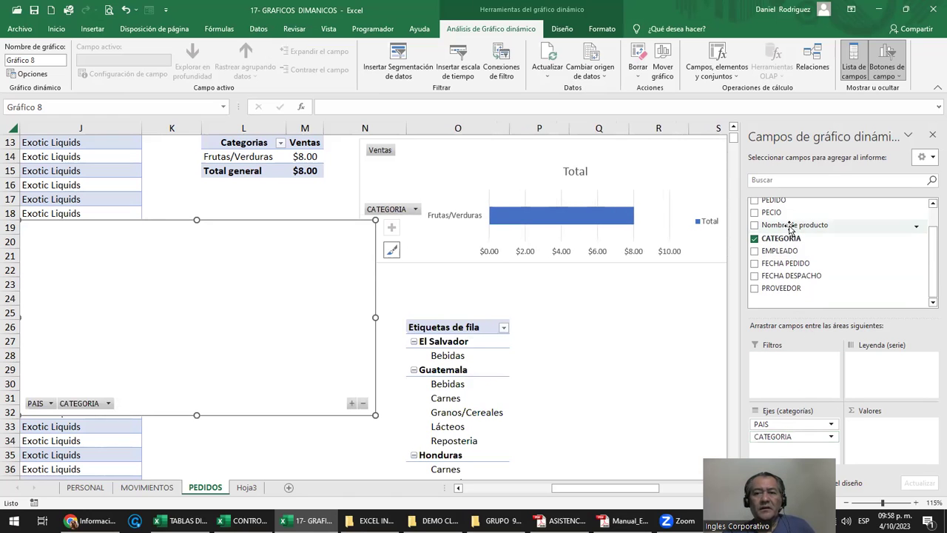
{"action": "mouse_move", "coordinate": [771, 213]}
{"action": "left_mouse_down"}
{"action": "mouse_move", "coordinate": [888, 416]}
{"action": "mouse_move", "coordinate": [888, 437]}
{"action": "left_mouse_up"}
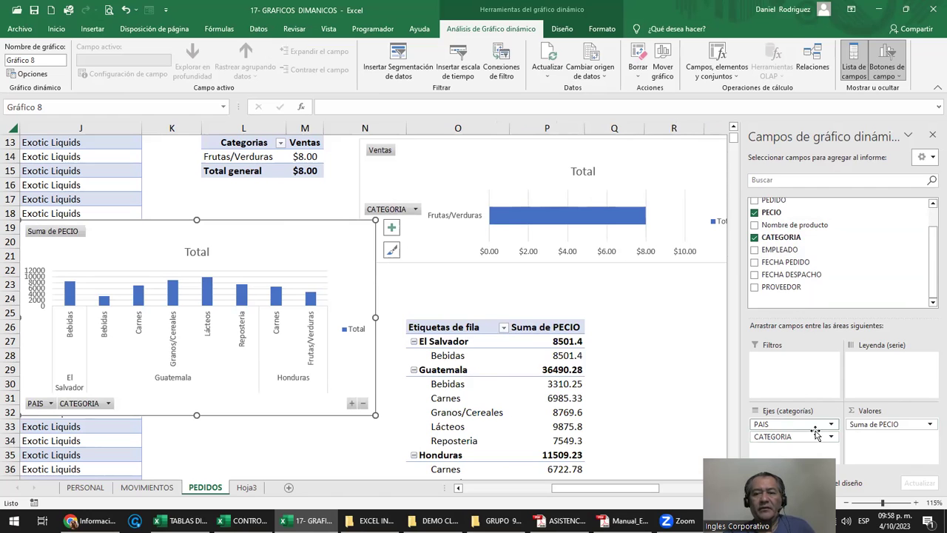
{"action": "left_click_drag", "start_coordinate": [761, 423], "coordinate": [878, 381]}
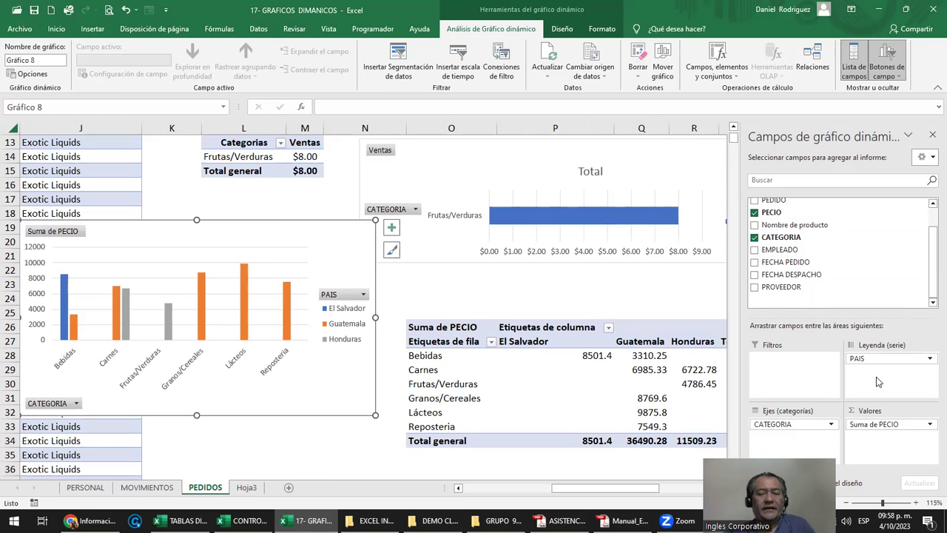
{"action": "mouse_move", "coordinate": [858, 360]}
{"action": "left_mouse_down"}
{"action": "mouse_move", "coordinate": [792, 429]}
{"action": "mouse_move", "coordinate": [854, 270]}
{"action": "left_mouse_up"}
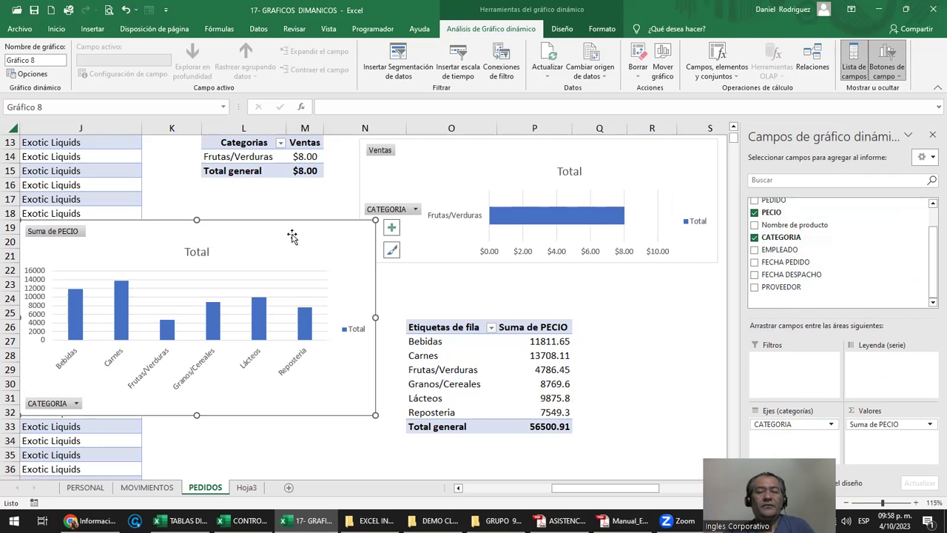
{"action": "scroll", "coordinate": [709, 275], "scroll_direction": "up", "scroll_amount": 4}
{"action": "scroll", "coordinate": [718, 295], "scroll_direction": "down", "scroll_amount": 2}
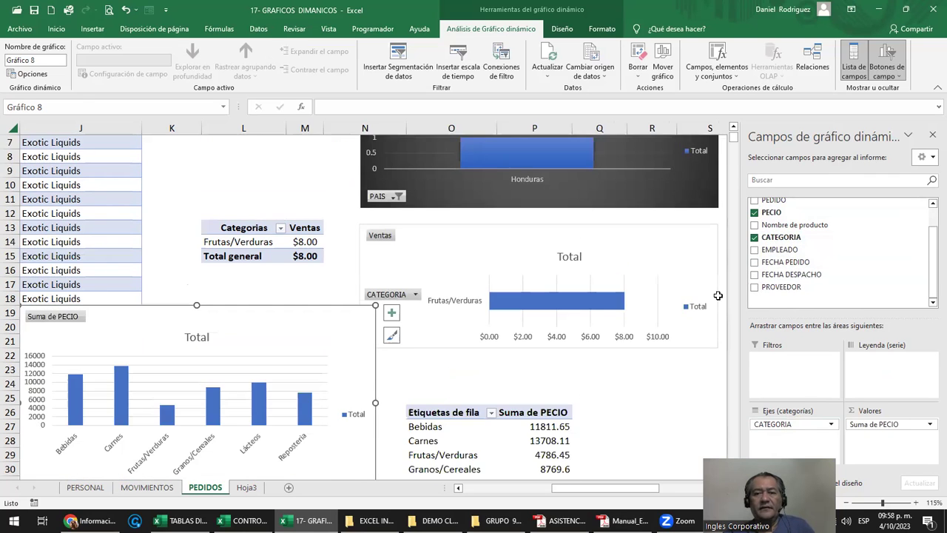
{"action": "scroll", "coordinate": [619, 331], "scroll_direction": "down", "scroll_amount": 2}
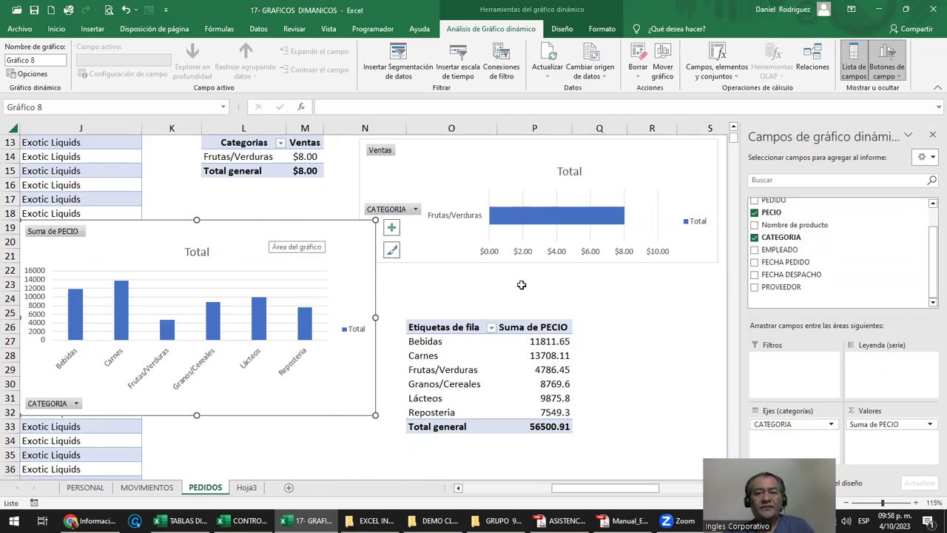
Step: Position the Suma de PECIO chart to the right of its pivot table
{"action": "left_click", "coordinate": [621, 302]}
{"action": "left_click", "coordinate": [427, 342]}
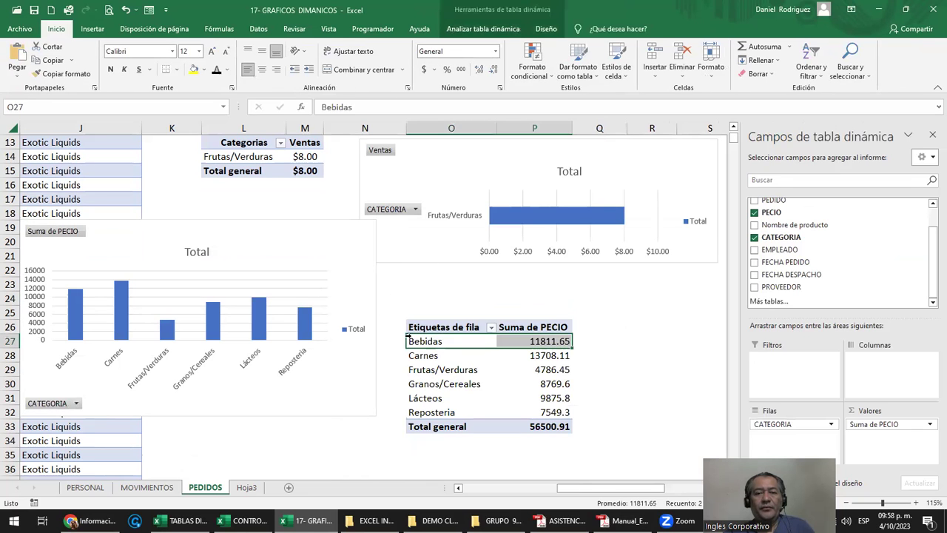
{"action": "left_click", "coordinate": [260, 256]}
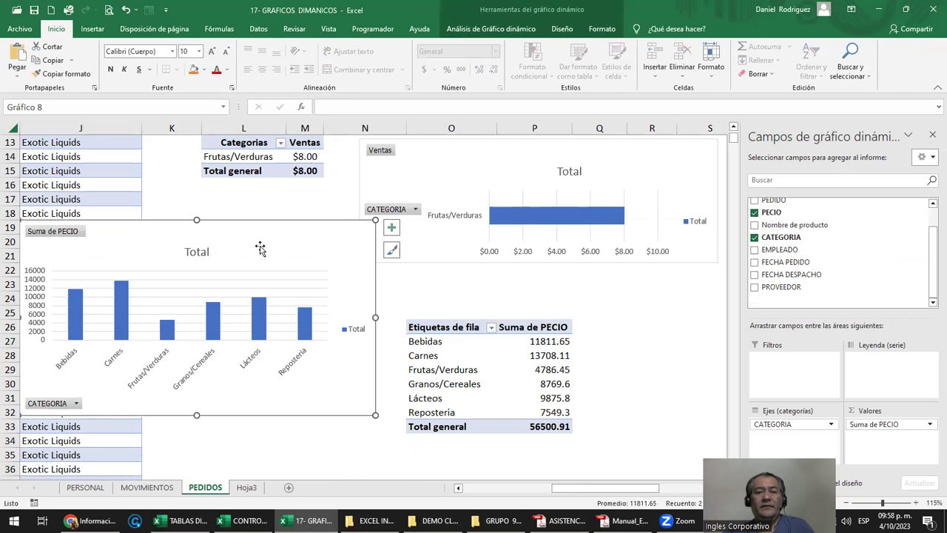
{"action": "mouse_move", "coordinate": [260, 245]}
{"action": "left_mouse_down"}
{"action": "mouse_move", "coordinate": [705, 313]}
{"action": "mouse_move", "coordinate": [733, 304]}
{"action": "left_mouse_up"}
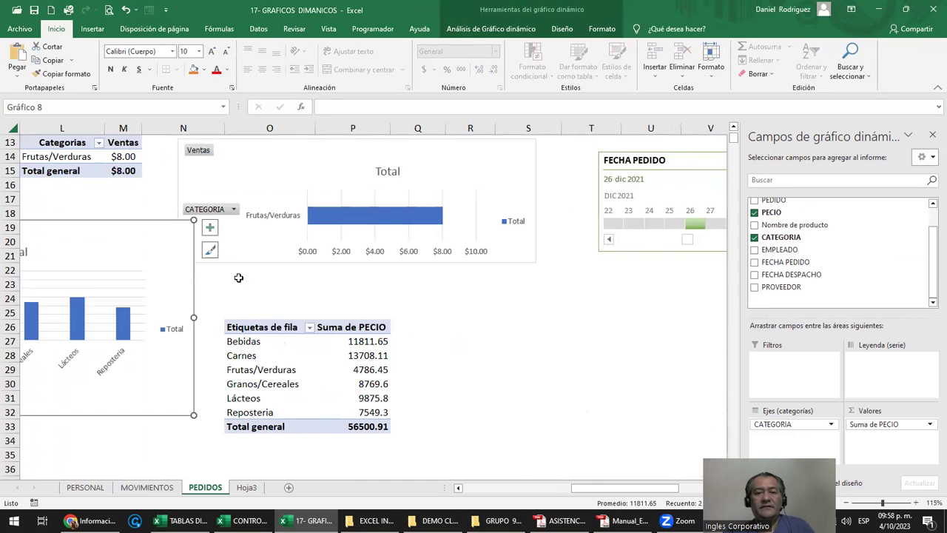
{"action": "left_click_drag", "start_coordinate": [733, 304], "coordinate": [731, 329]}
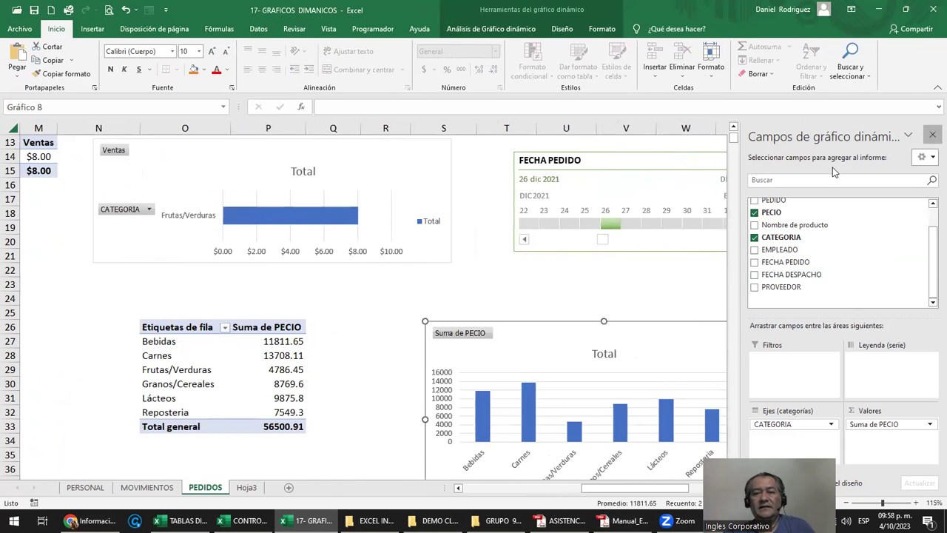
{"action": "left_click", "coordinate": [932, 135]}
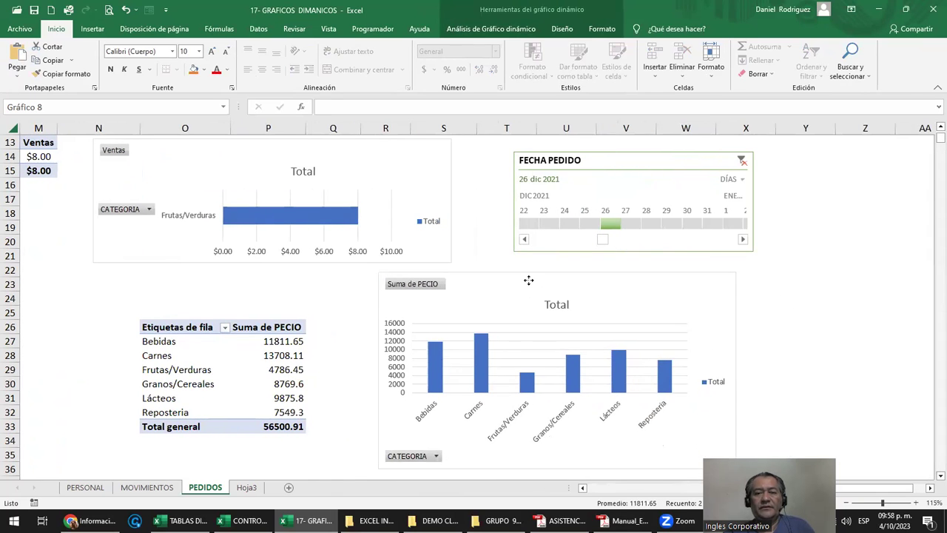
{"action": "left_click_drag", "start_coordinate": [582, 329], "coordinate": [534, 280]}
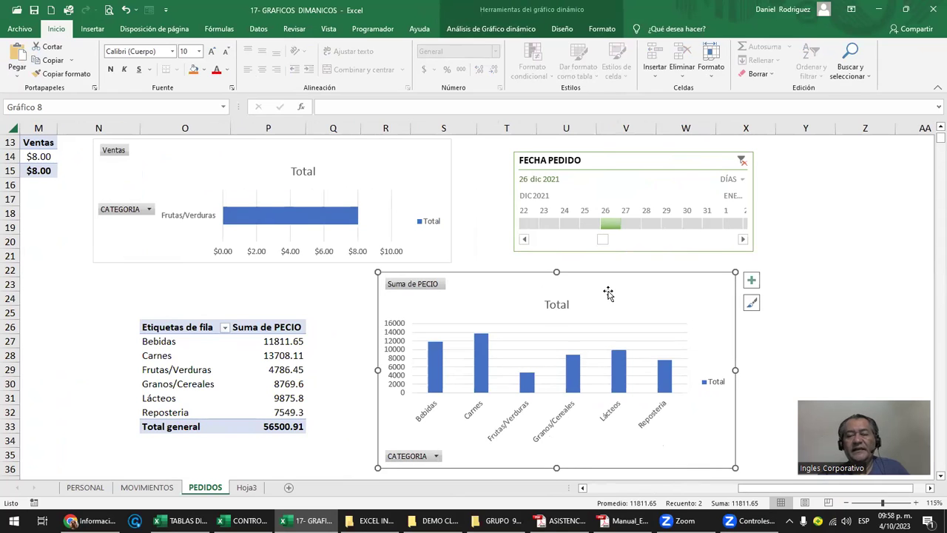
Step: Retitle the chart 'Ventas por categoria de producto'
{"action": "left_click", "coordinate": [173, 327]}
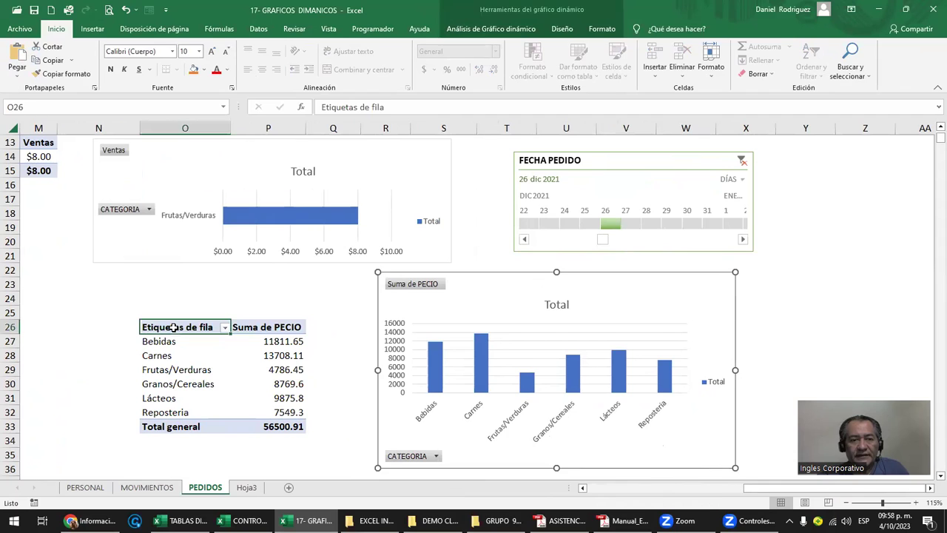
{"action": "left_click", "coordinate": [662, 310]}
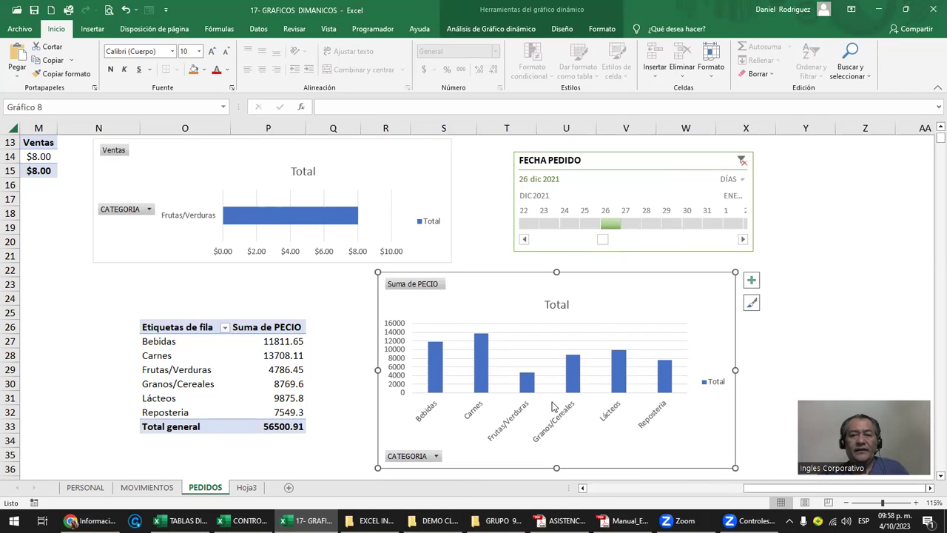
{"action": "left_click", "coordinate": [549, 305]}
{"action": "double_click", "coordinate": [548, 304]}
{"action": "type", "text": "Ventas por categoria de producto"}
{"action": "left_click", "coordinate": [805, 326]}
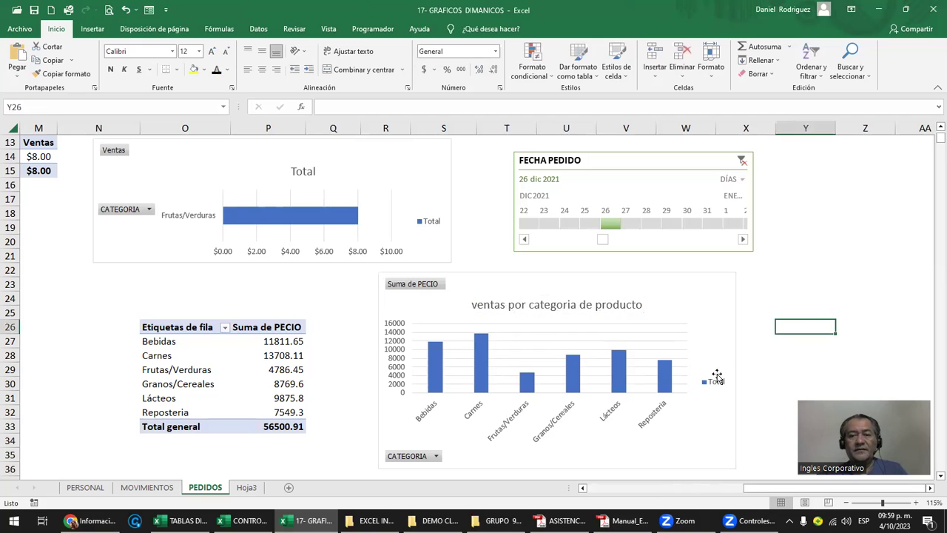
Step: Make the category sales chart taller by extending its bottom edge
{"action": "left_click", "coordinate": [784, 383]}
{"action": "scroll", "coordinate": [783, 379], "scroll_direction": "down", "scroll_amount": 1}
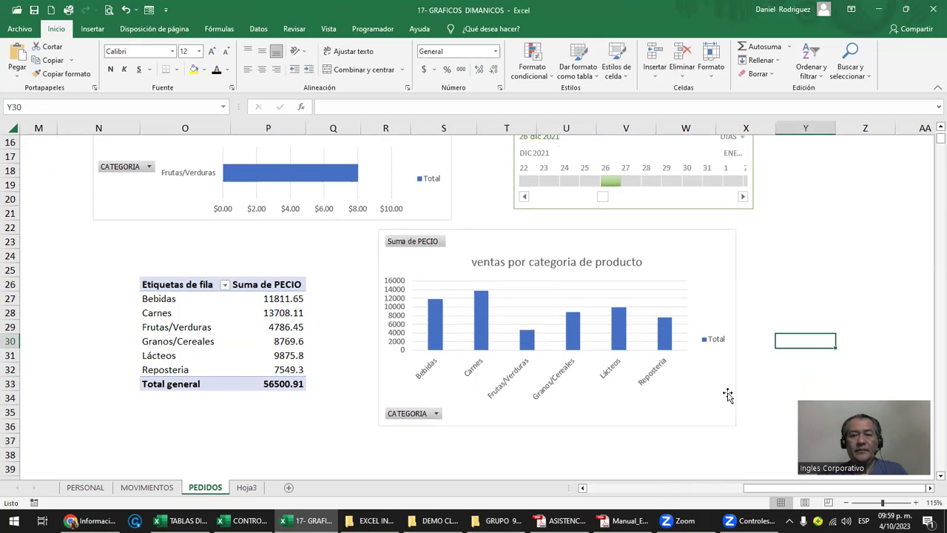
{"action": "scroll", "coordinate": [728, 394], "scroll_direction": "down", "scroll_amount": 1}
{"action": "left_click", "coordinate": [628, 374]}
{"action": "left_click_drag", "start_coordinate": [556, 382], "coordinate": [566, 416]}
{"action": "left_click", "coordinate": [779, 296]}
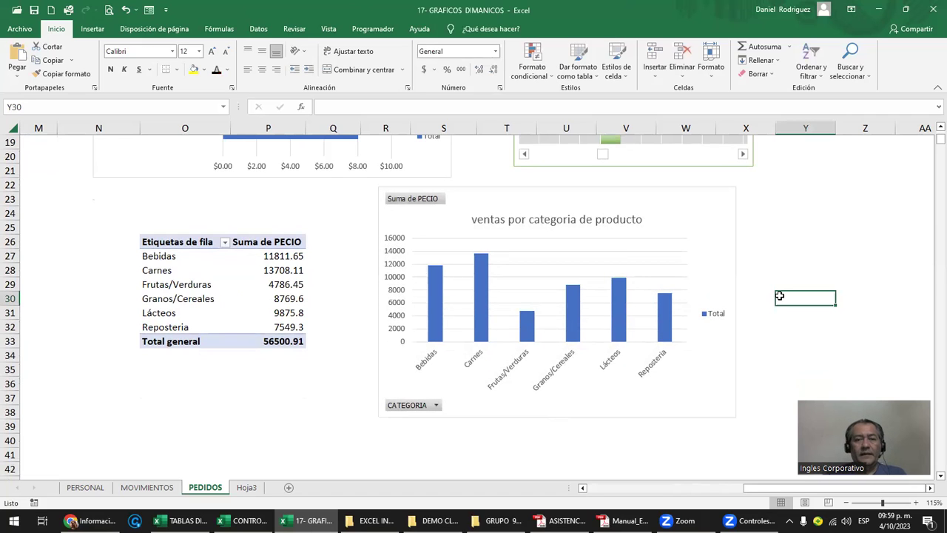
{"action": "scroll", "coordinate": [779, 296], "scroll_direction": "up", "scroll_amount": 1}
Step: Switch the FECHA PEDIDO timeline to years and select 2021
{"action": "scroll", "coordinate": [779, 296], "scroll_direction": "up", "scroll_amount": 2}
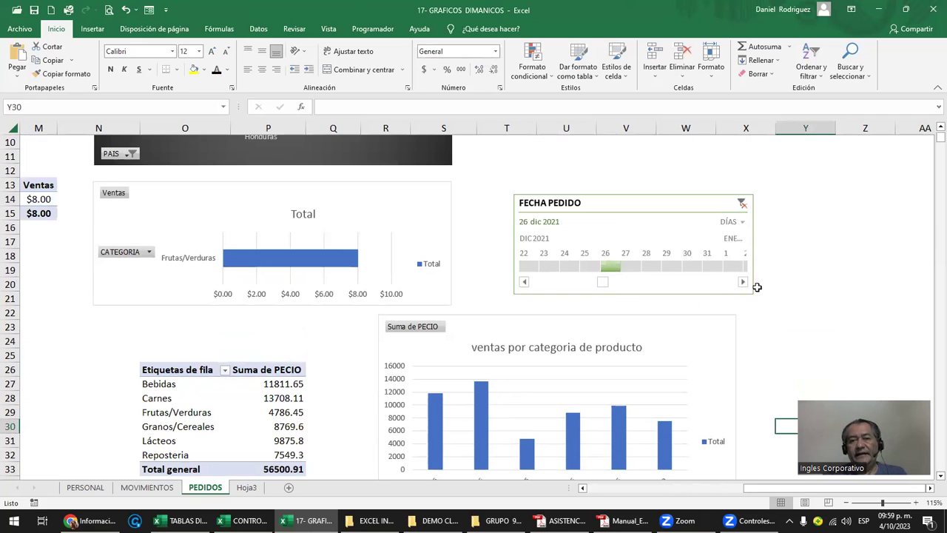
{"action": "left_click", "coordinate": [275, 370]}
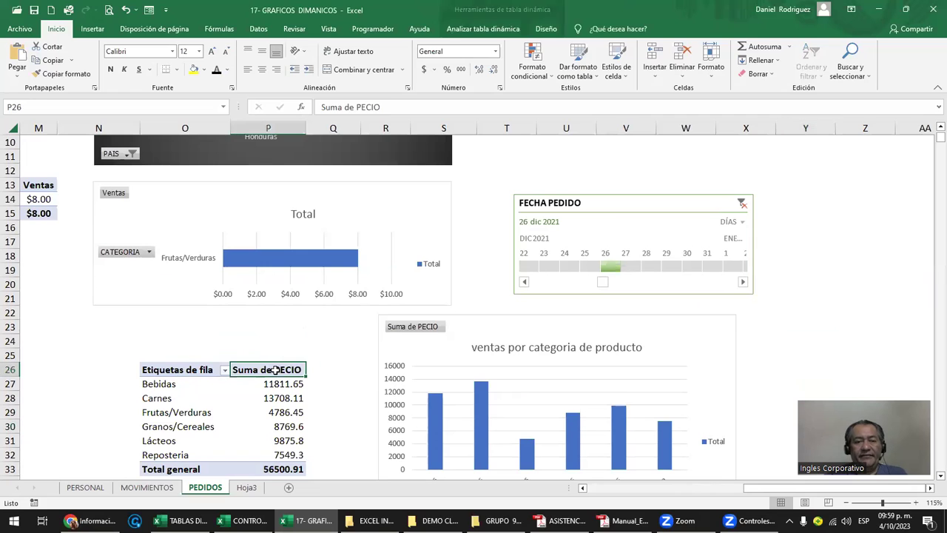
{"action": "left_click", "coordinate": [500, 306]}
{"action": "left_click_drag", "start_coordinate": [567, 266], "coordinate": [544, 270]}
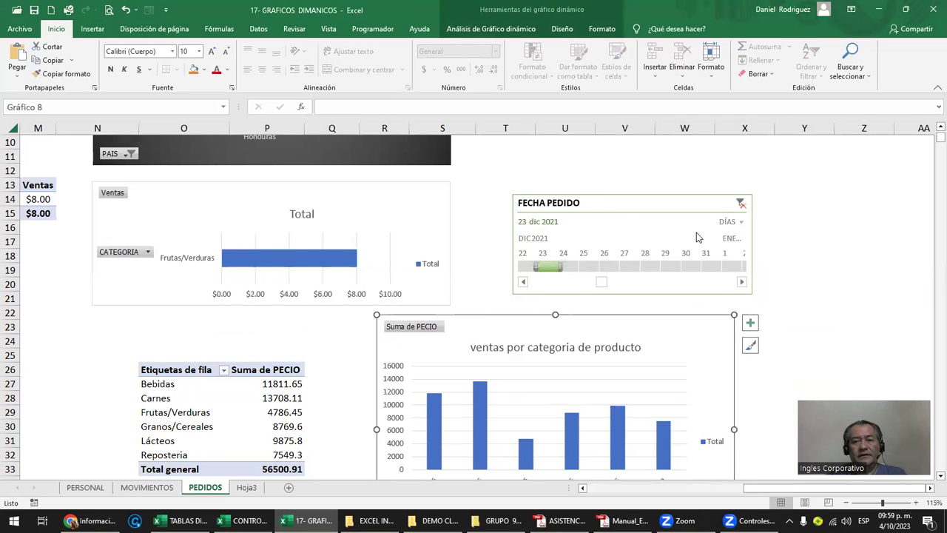
{"action": "left_click", "coordinate": [740, 224]}
{"action": "left_click", "coordinate": [747, 237]}
{"action": "left_click", "coordinate": [537, 266]}
{"action": "left_click", "coordinate": [789, 296]}
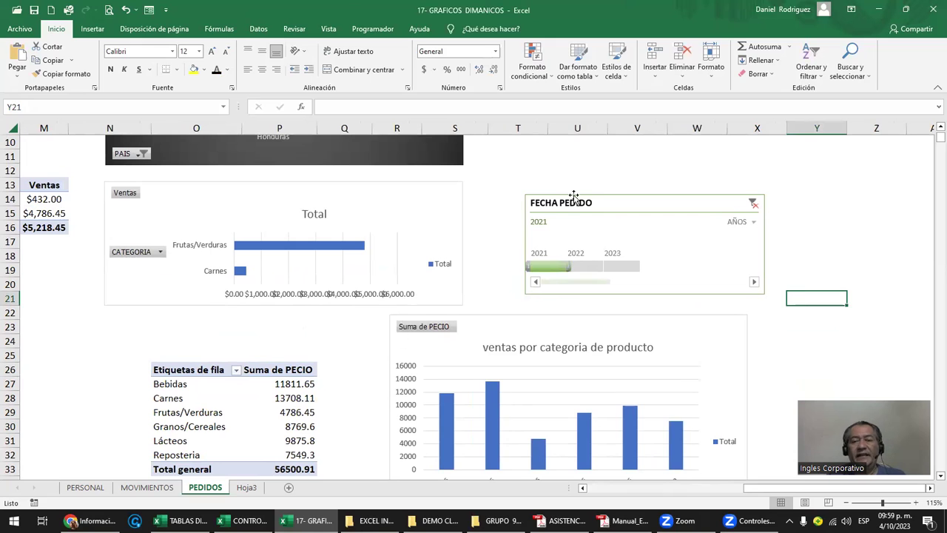
Step: Connect TablaDinámica10 to the timeline and confirm it filters by 2021
{"action": "right_click", "coordinate": [614, 207]}
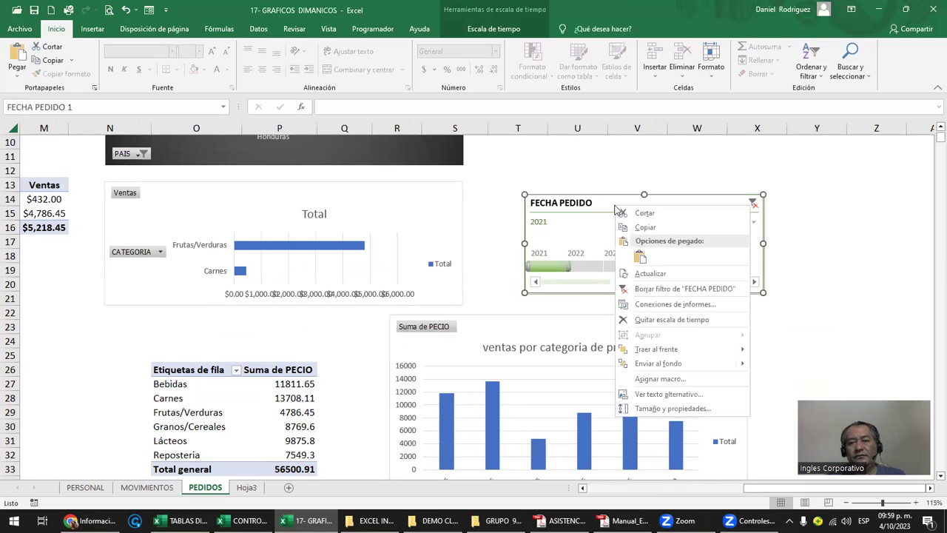
{"action": "left_click", "coordinate": [590, 208]}
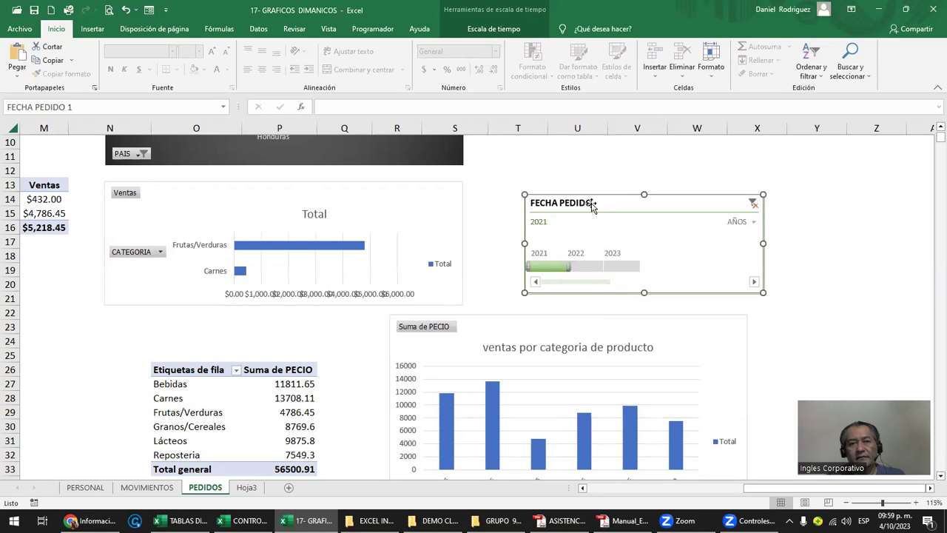
{"action": "left_click", "coordinate": [493, 28]}
{"action": "left_click", "coordinate": [129, 62]}
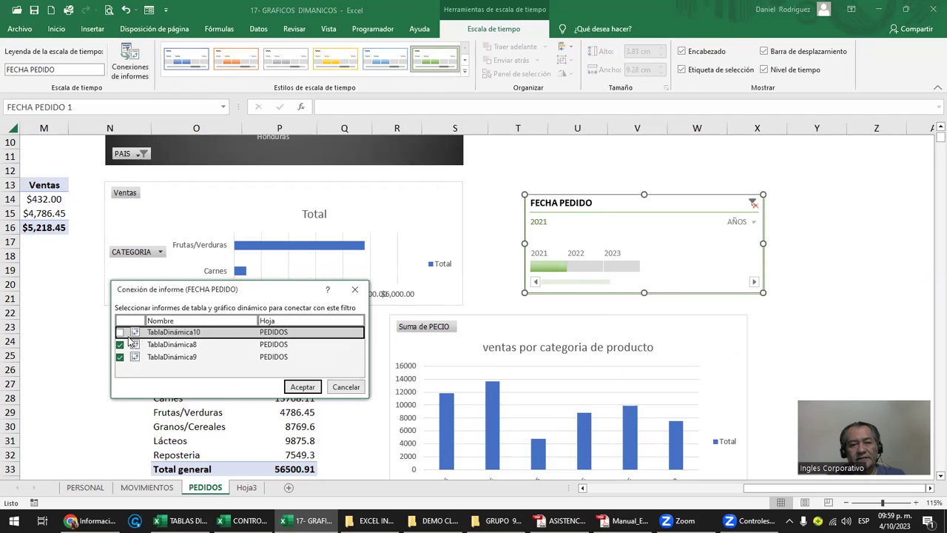
{"action": "left_click", "coordinate": [120, 332]}
{"action": "left_click", "coordinate": [298, 386]}
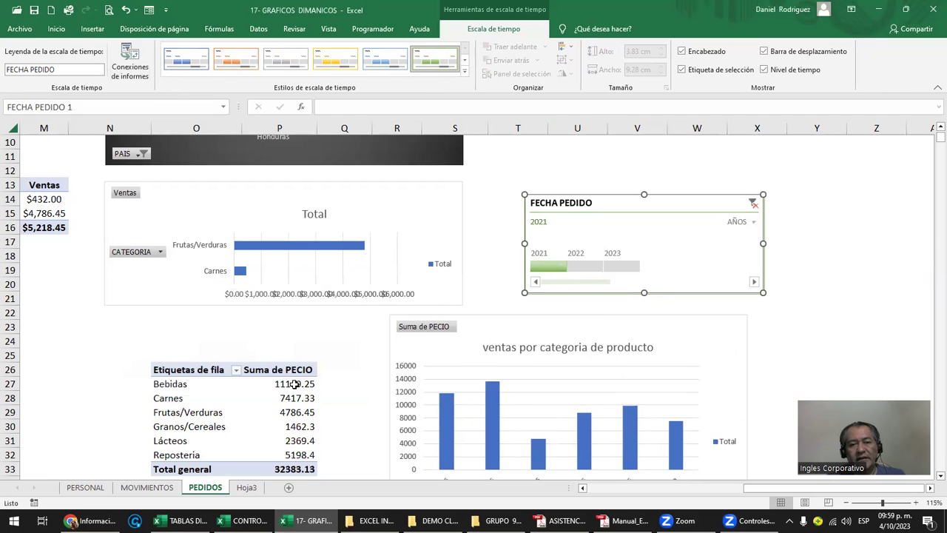
{"action": "left_click", "coordinate": [581, 268]}
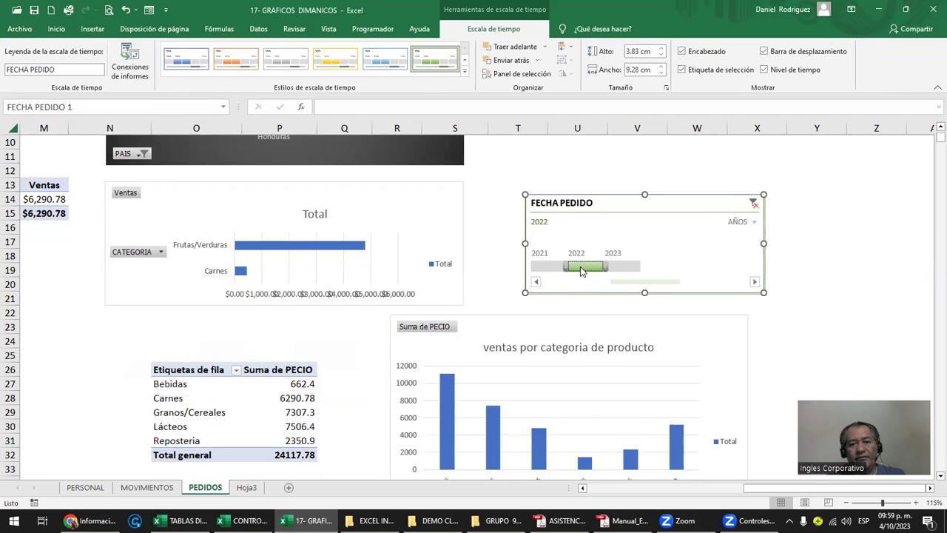
{"action": "left_click", "coordinate": [542, 268]}
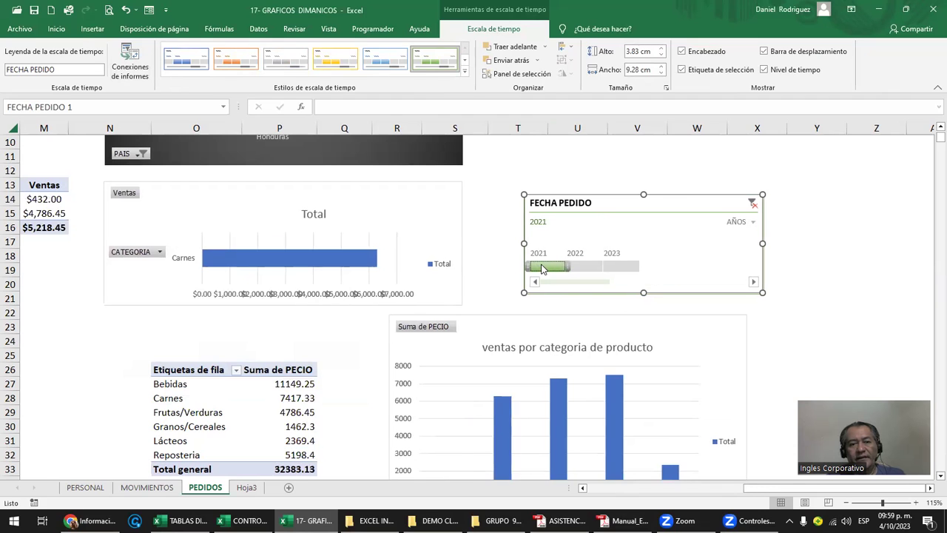
{"action": "scroll", "coordinate": [541, 269], "scroll_direction": "up", "scroll_amount": 3}
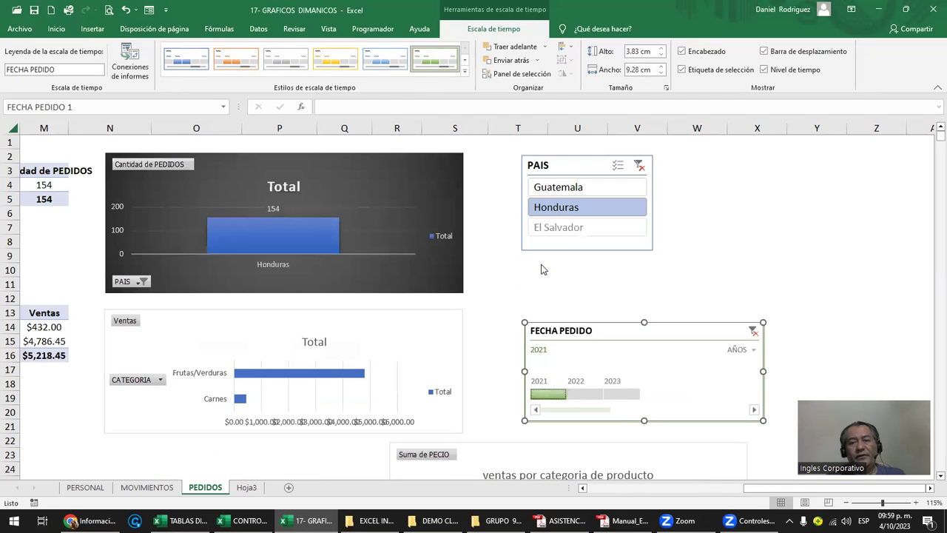
Step: Connect the PAIS slicer to all three pivot tables, including TablaDinámica10
{"action": "left_click", "coordinate": [579, 169]}
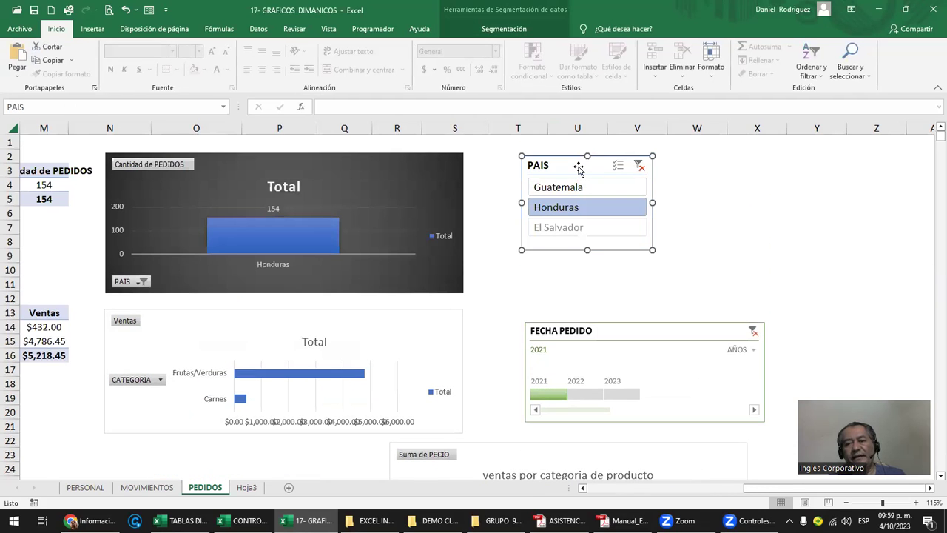
{"action": "left_click", "coordinate": [504, 29]}
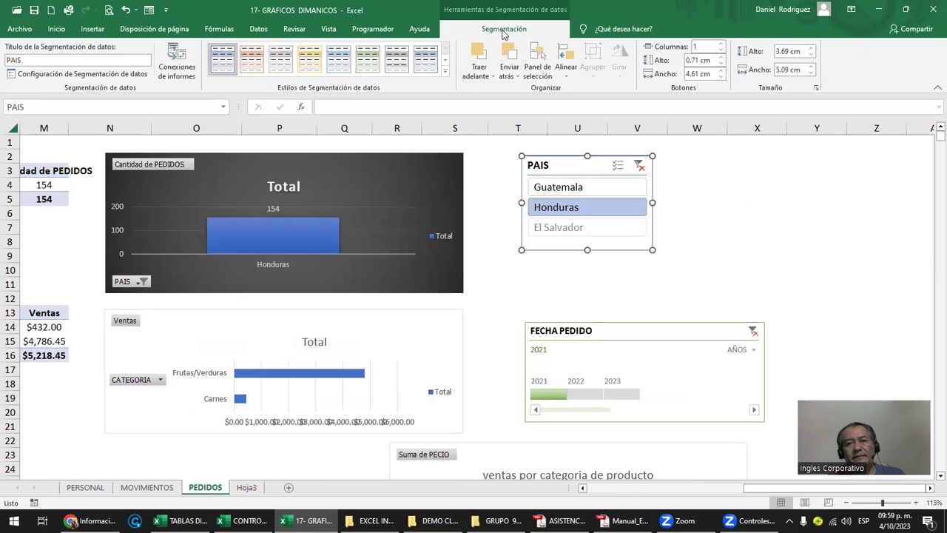
{"action": "left_click", "coordinate": [177, 60]}
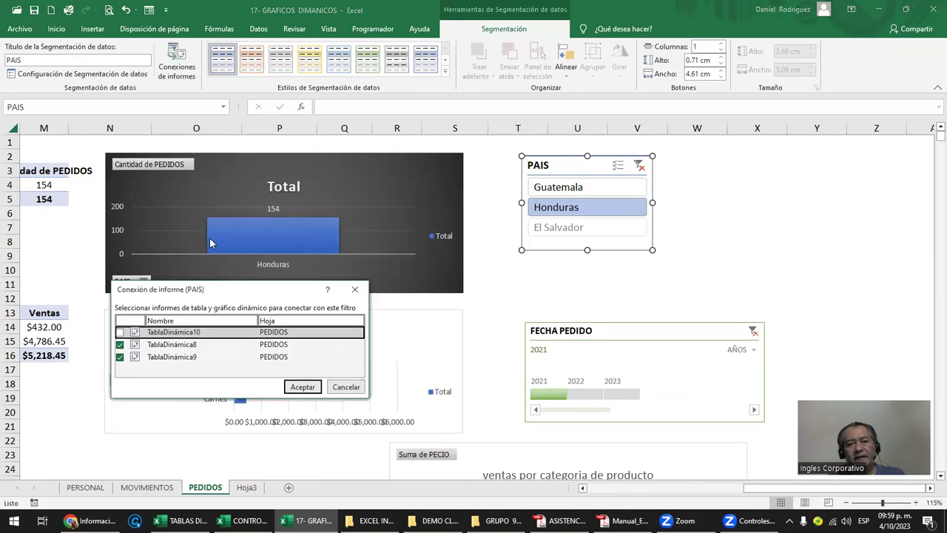
{"action": "left_click", "coordinate": [302, 387]}
{"action": "left_click", "coordinate": [490, 295]}
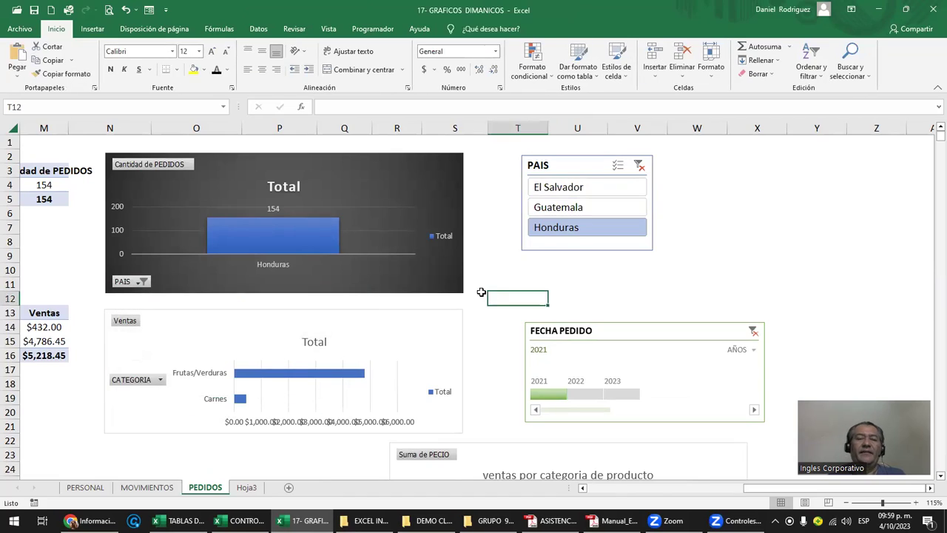
{"action": "scroll", "coordinate": [488, 295], "scroll_direction": "down", "scroll_amount": 1}
{"action": "scroll", "coordinate": [484, 296], "scroll_direction": "down", "scroll_amount": 1}
{"action": "scroll", "coordinate": [480, 295], "scroll_direction": "down", "scroll_amount": 1}
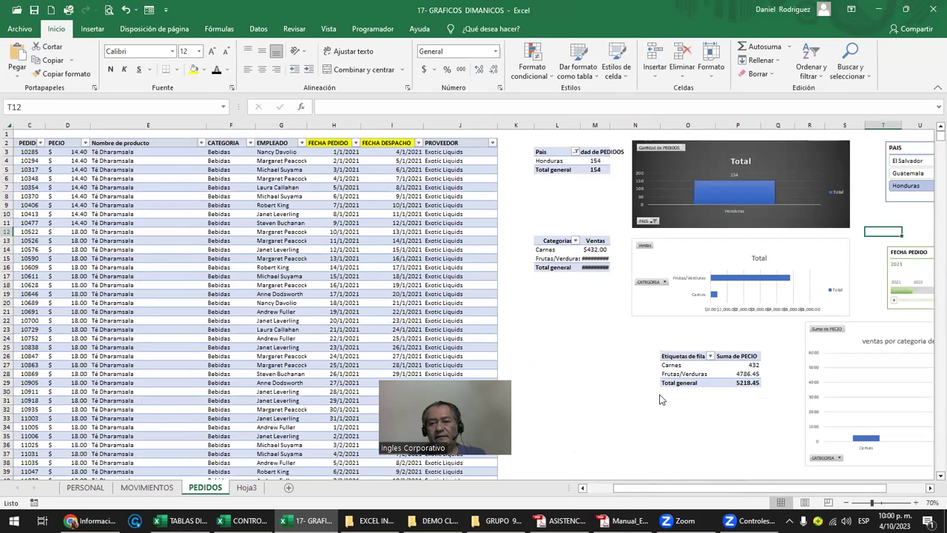
Step: Zoom out and select the Cantidad de PEDIDOS, Ventas and category sales pivot charts together
{"action": "left_click_drag", "start_coordinate": [644, 489], "coordinate": [685, 487]}
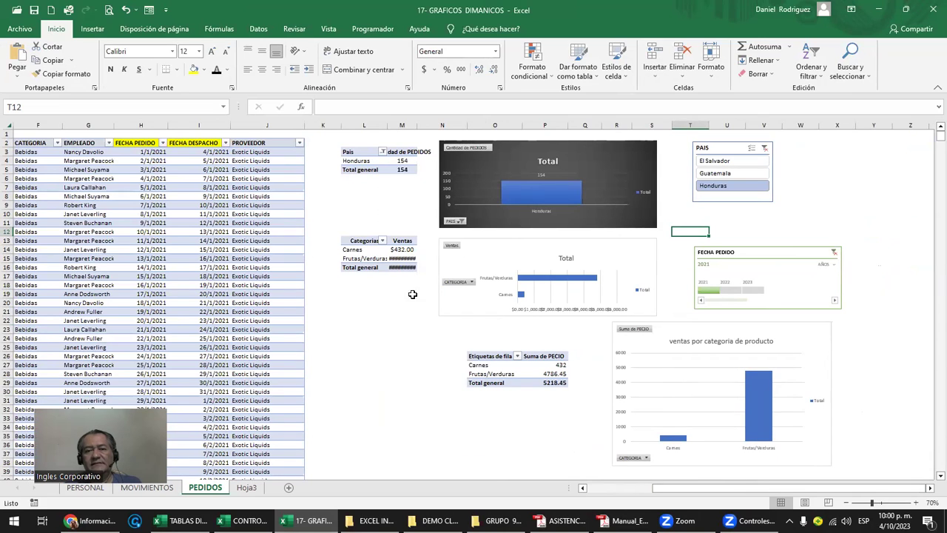
{"action": "left_click", "coordinate": [567, 170]}
{"action": "left_click", "coordinate": [605, 258], "text": "ctrl"}
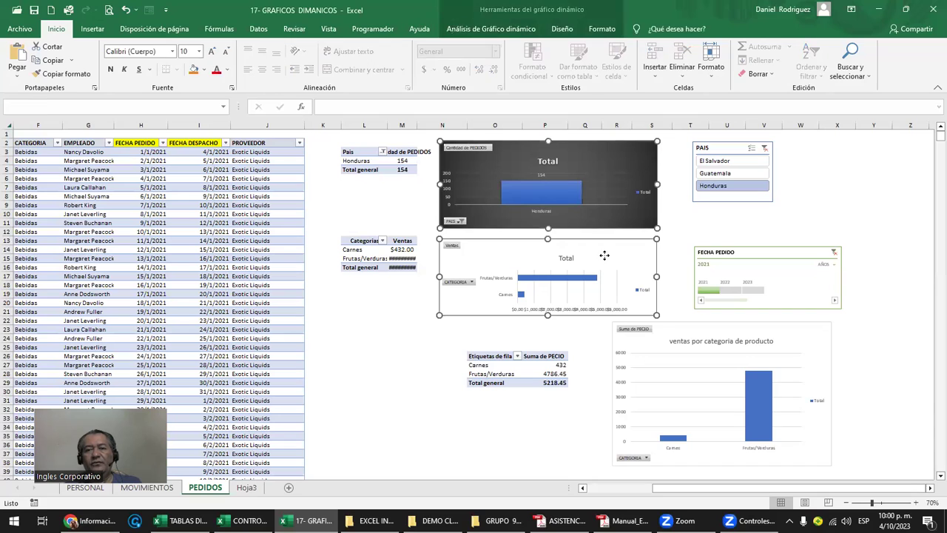
{"action": "left_click", "coordinate": [652, 340], "text": "ctrl"}
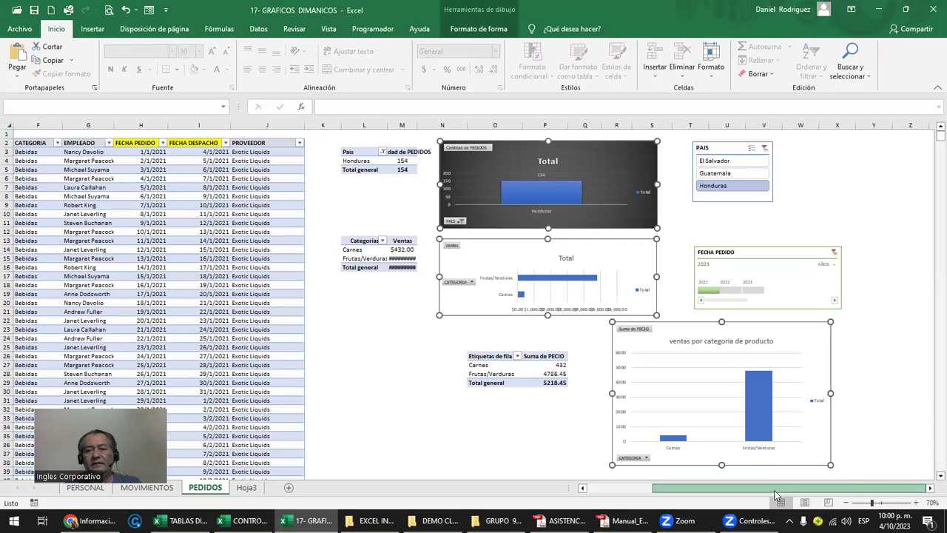
Step: Deselect the three charts on PEDIDOS and switch to the empty Hoja3 sheet
{"action": "left_click", "coordinate": [893, 392]}
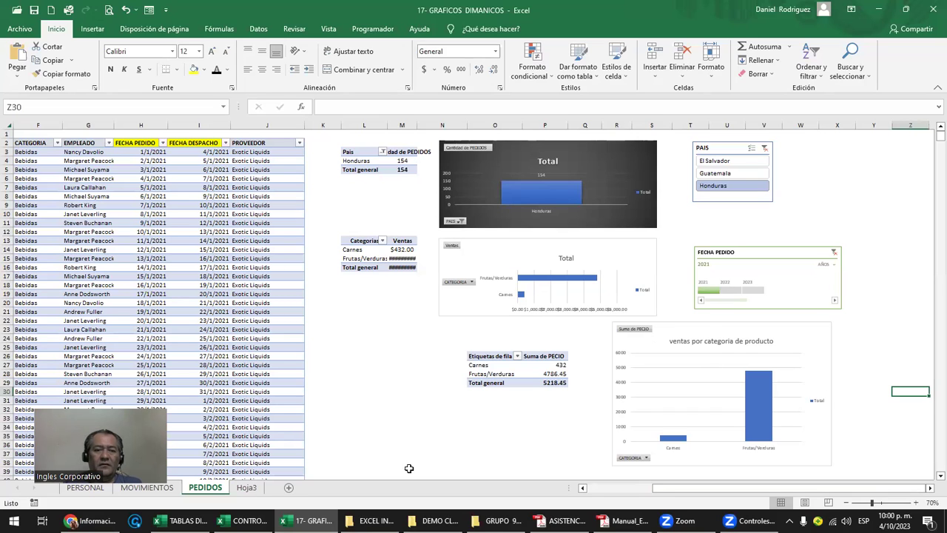
{"action": "key", "text": "Right"}
{"action": "key", "text": "Right"}
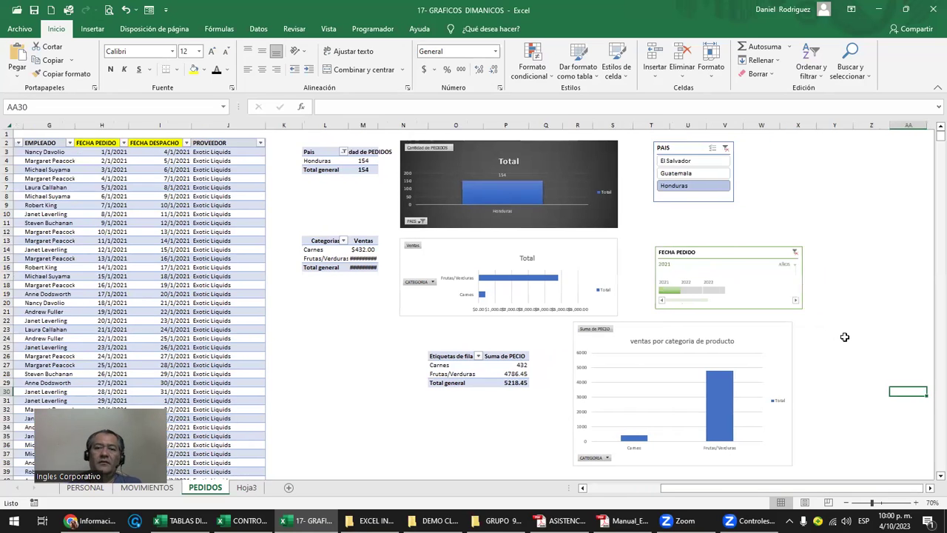
{"action": "key", "text": "Right"}
{"action": "key", "text": "Right"}
{"action": "key", "text": "Right"}
{"action": "key", "text": "Right"}
{"action": "key", "text": "Right"}
{"action": "key", "text": "Right"}
{"action": "key", "text": "Right"}
{"action": "key", "text": "Right"}
{"action": "key", "text": "Right"}
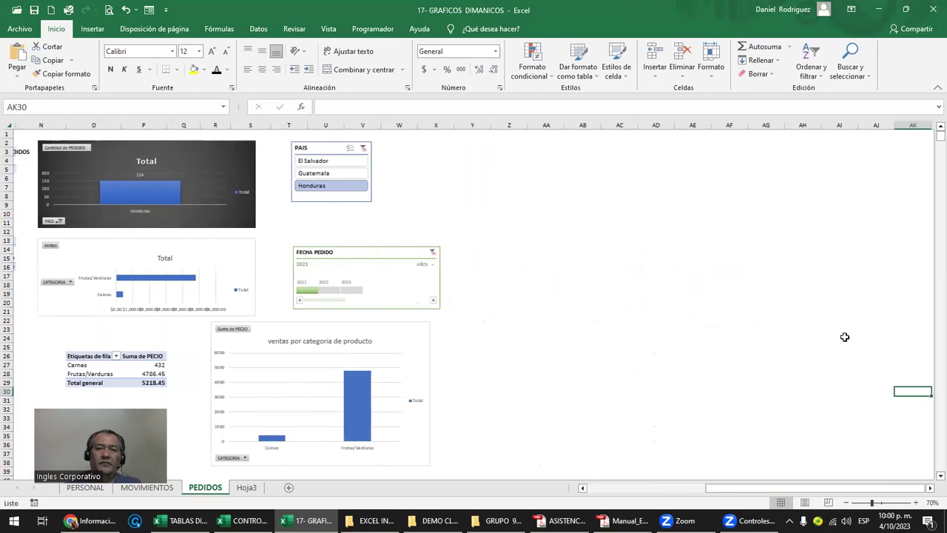
{"action": "left_click", "coordinate": [659, 171]}
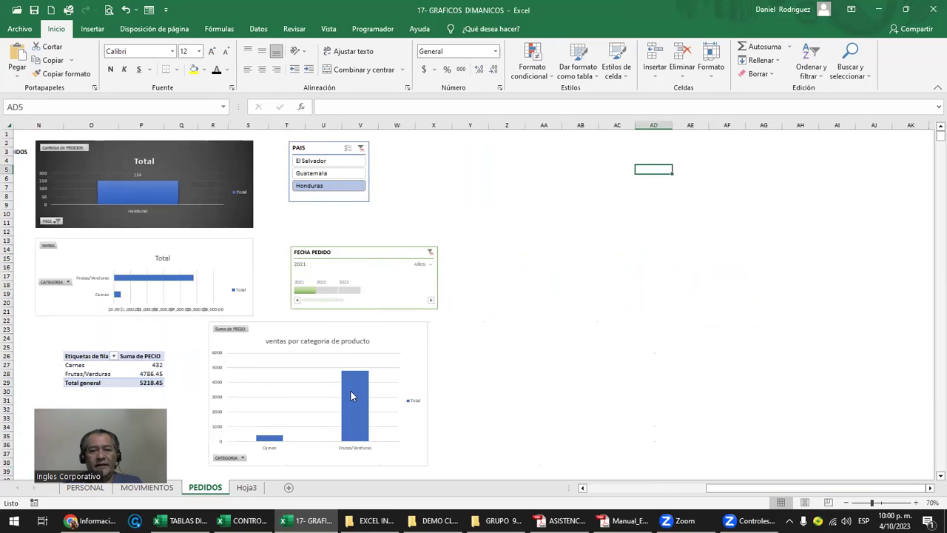
{"action": "key", "text": "ctrl+Page_Down"}
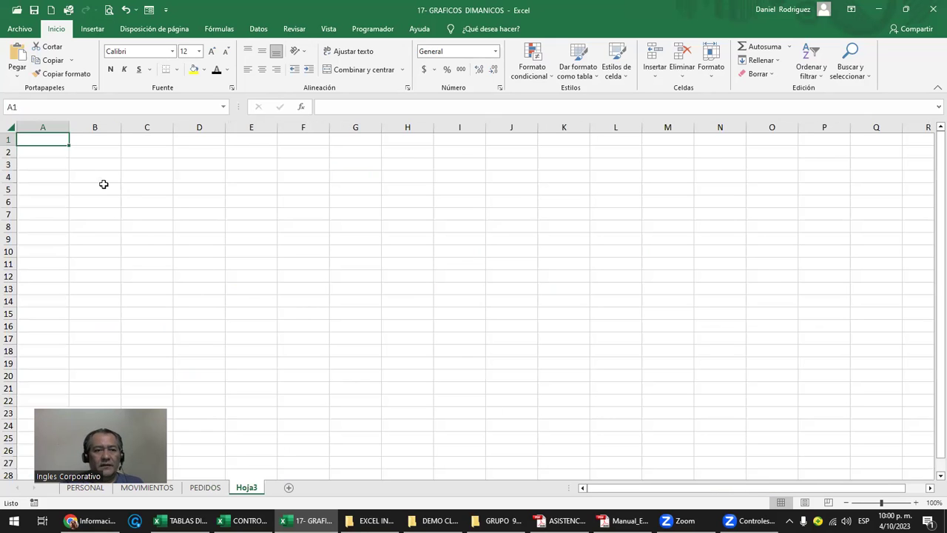
Step: Paste a chart at B4 on Hoja3, try moving it, then undo the paste
{"action": "left_click", "coordinate": [102, 179]}
{"action": "key", "text": "ctrl+v"}
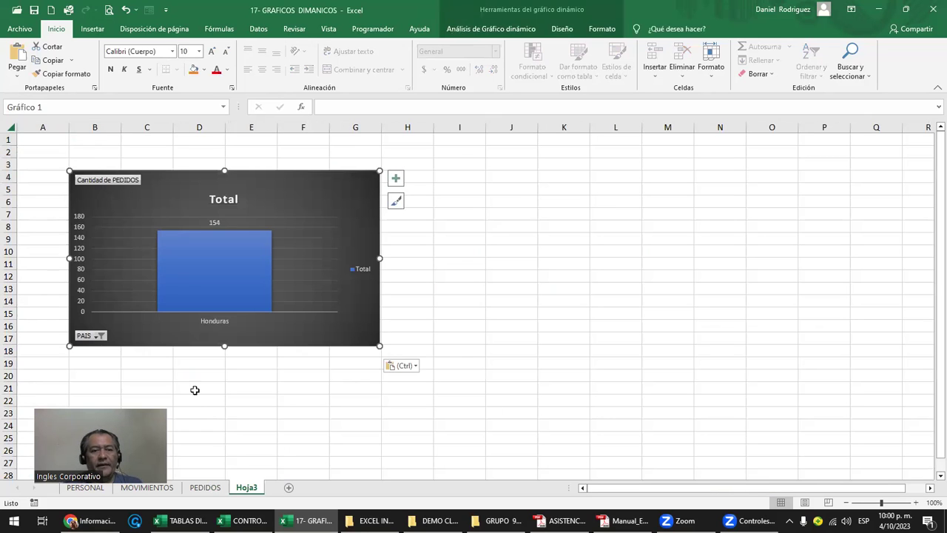
{"action": "left_click", "coordinate": [200, 413]}
{"action": "left_click_drag", "start_coordinate": [274, 184], "coordinate": [448, 209]}
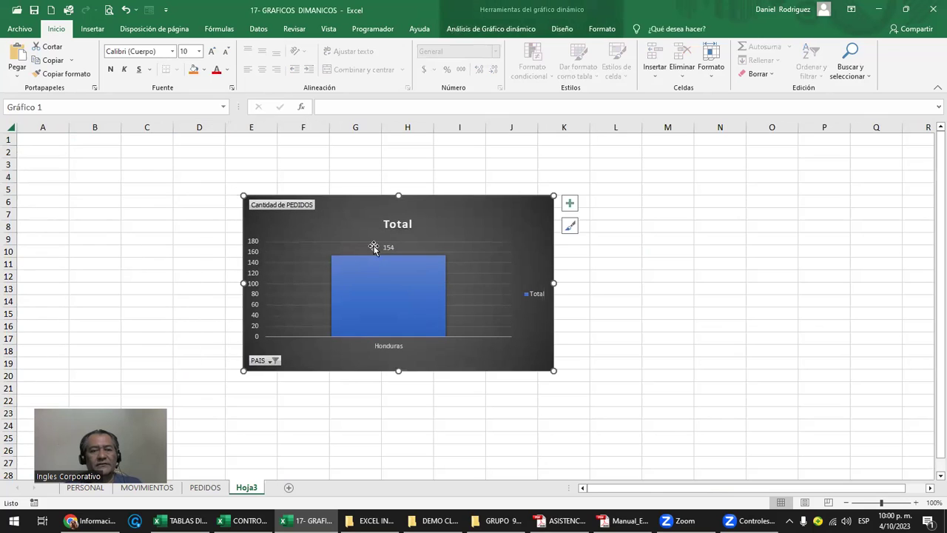
{"action": "key", "text": "ctrl+z"}
{"action": "key", "text": "ctrl+z"}
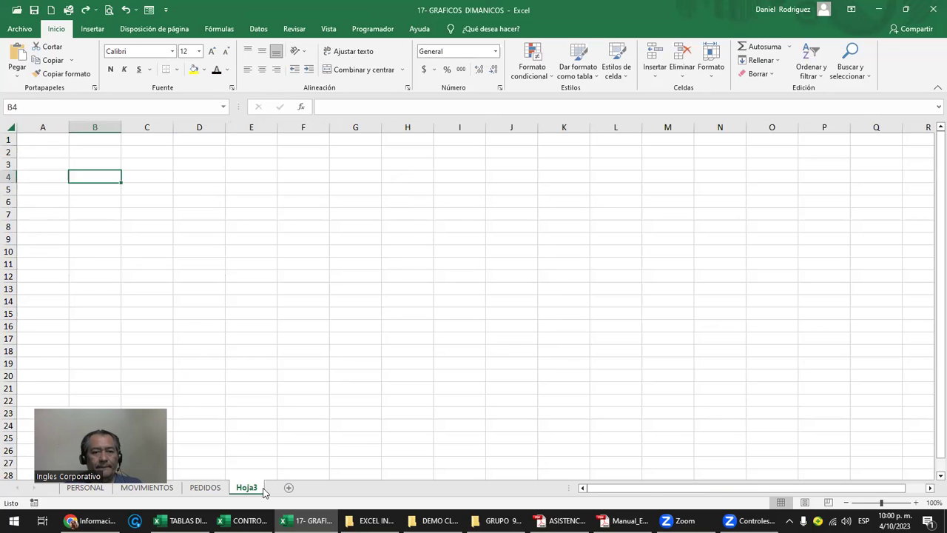
Step: Back on PEDIDOS, select the Cantidad de PEDIDOS, Ventas and ventas por categoria charts together
{"action": "key", "text": "ctrl+Page_Up"}
{"action": "left_click", "coordinate": [206, 200]}
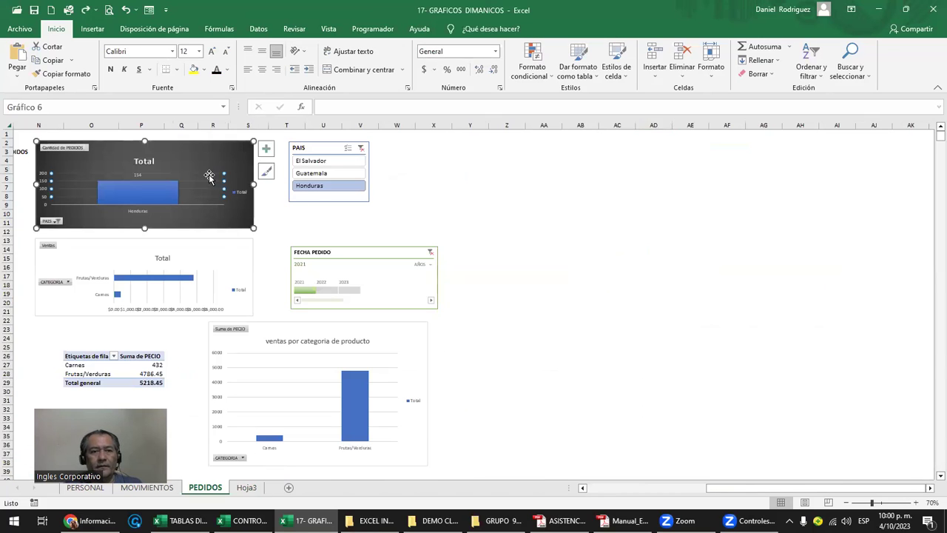
{"action": "left_click", "coordinate": [507, 214]}
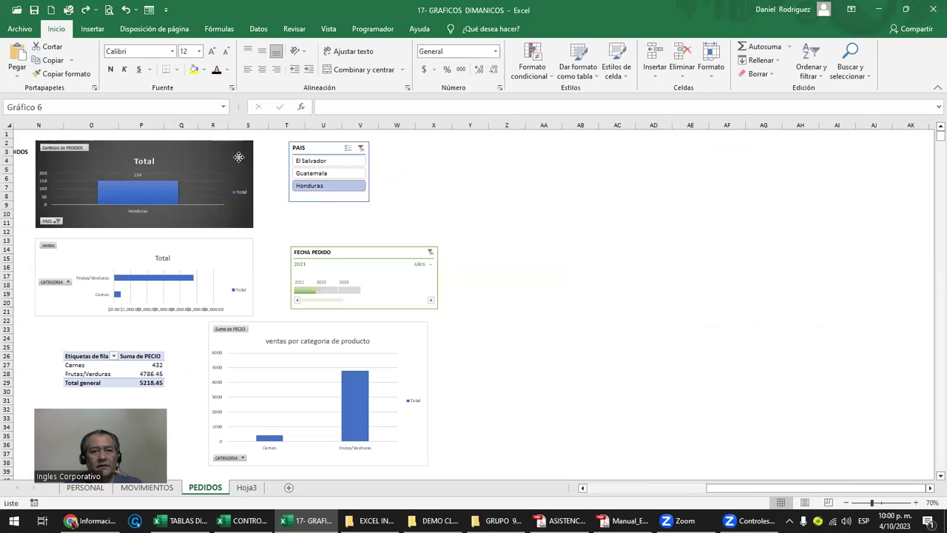
{"action": "left_click", "coordinate": [242, 228]}
{"action": "left_click", "coordinate": [239, 256], "text": "ctrl"}
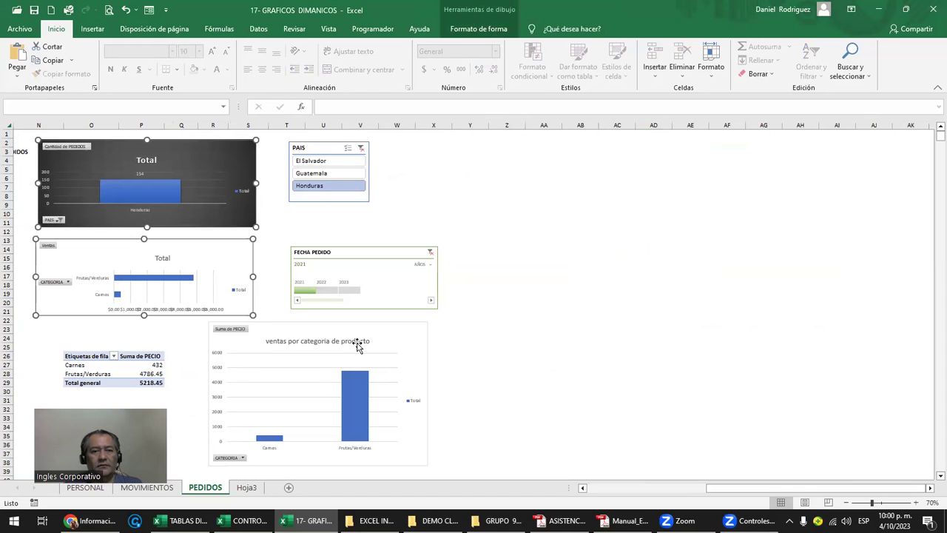
{"action": "left_click", "coordinate": [394, 335], "text": "ctrl"}
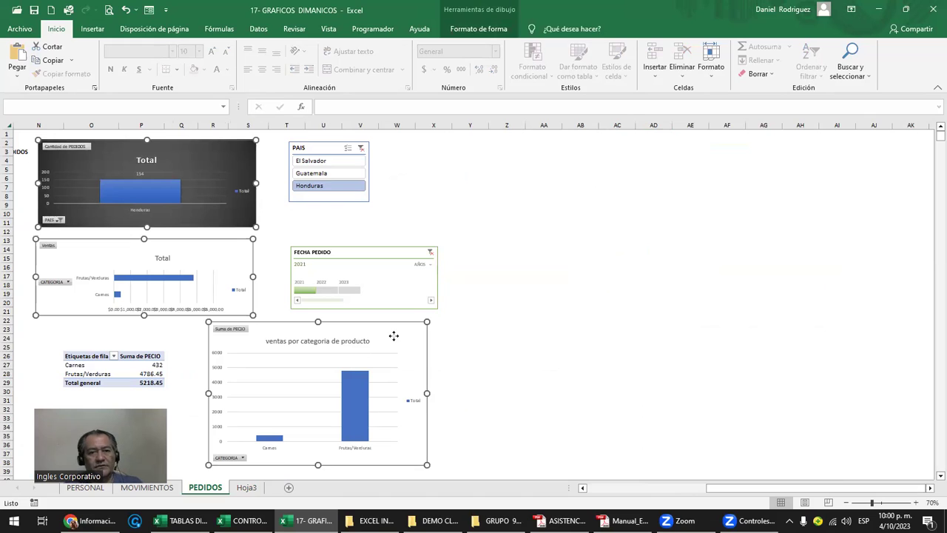
Step: On Hoja3, move the Ventas chart beside the first chart and the category chart toward row 14
{"action": "left_click", "coordinate": [246, 487]}
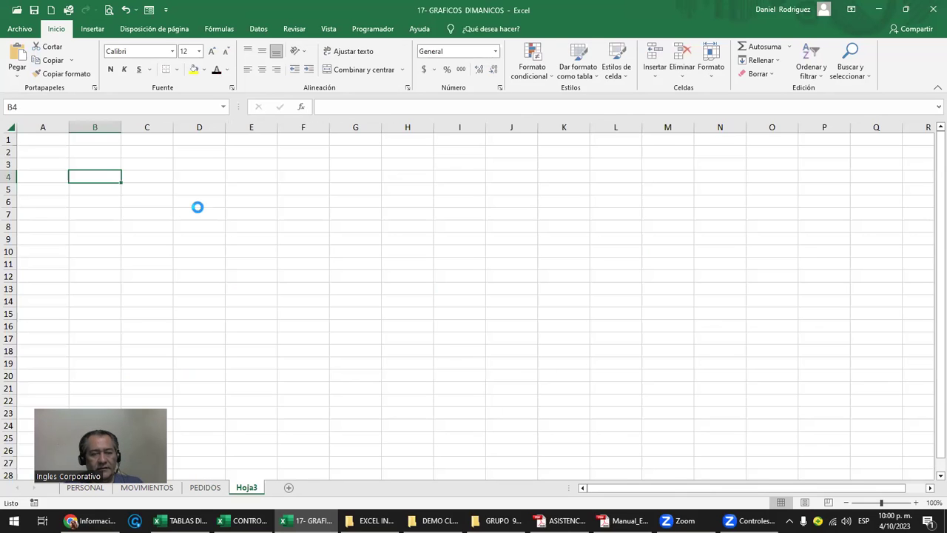
{"action": "left_click", "coordinate": [520, 228]}
{"action": "mouse_move", "coordinate": [344, 313]}
{"action": "left_mouse_down"}
{"action": "mouse_move", "coordinate": [635, 181]}
{"action": "mouse_move", "coordinate": [630, 215]}
{"action": "left_mouse_up"}
{"action": "mouse_move", "coordinate": [523, 442]}
{"action": "left_mouse_down"}
{"action": "mouse_move", "coordinate": [513, 334]}
{"action": "mouse_move", "coordinate": [501, 318]}
{"action": "left_mouse_up"}
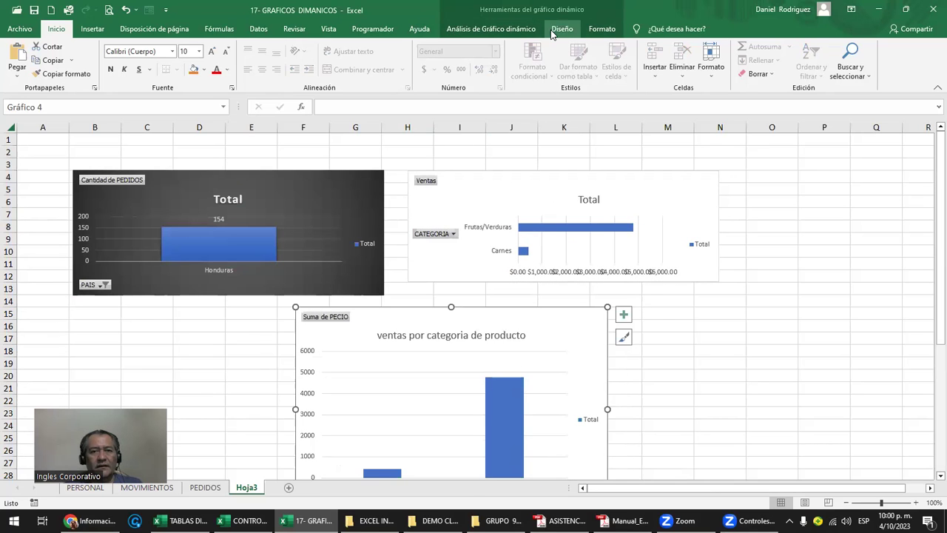
Step: Hide the gridlines on Hoja3 from the Vista tab
{"action": "left_click", "coordinate": [328, 30]}
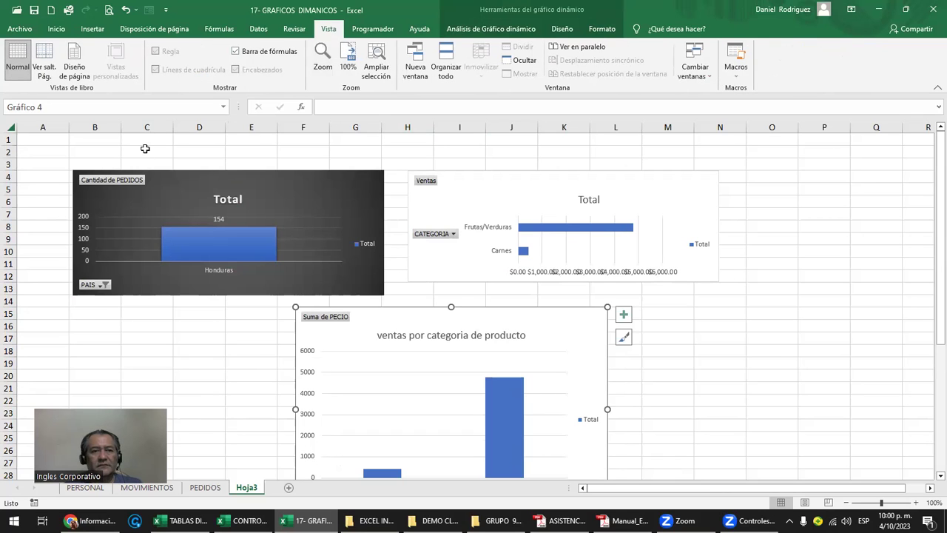
{"action": "left_click", "coordinate": [145, 151]}
{"action": "left_click", "coordinate": [202, 70]}
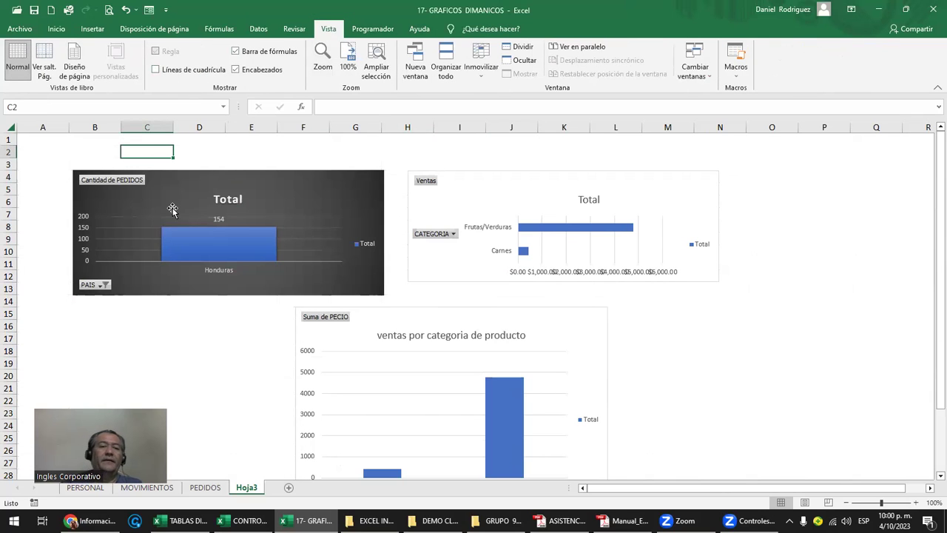
{"action": "left_click", "coordinate": [148, 326]}
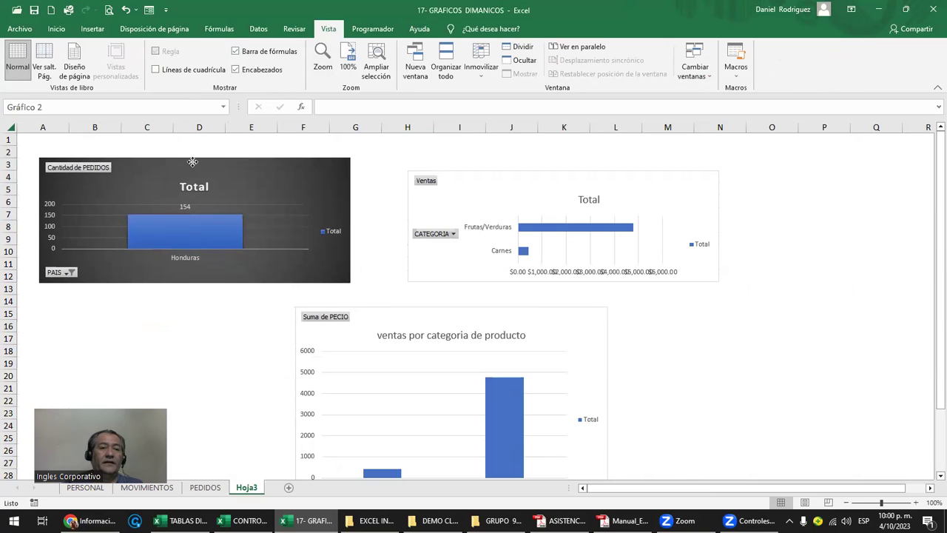
Step: Stack Ventas under the PEDIDOS count chart, put a taller category chart upper right, then return to PEDIDOS
{"action": "left_click_drag", "start_coordinate": [226, 181], "coordinate": [183, 162]}
{"action": "left_click_drag", "start_coordinate": [489, 182], "coordinate": [436, 165]}
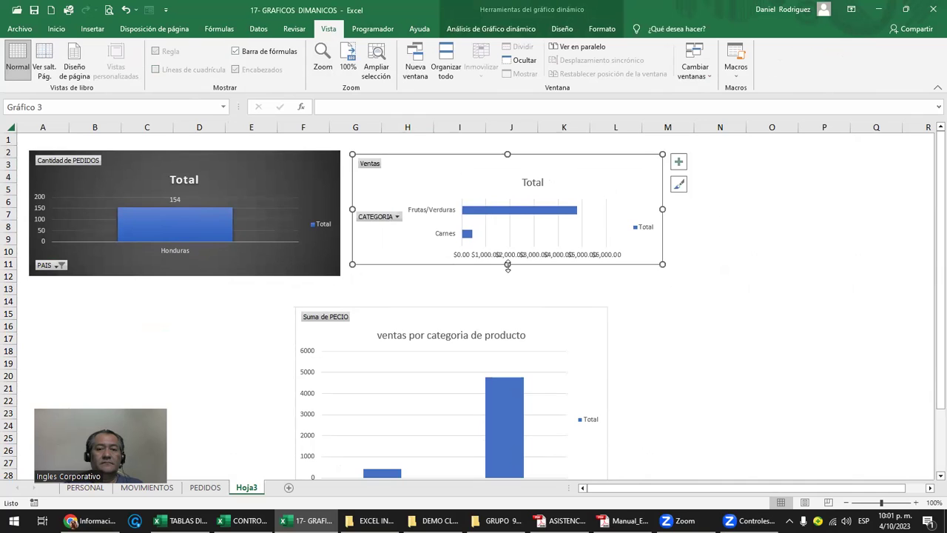
{"action": "left_click_drag", "start_coordinate": [507, 267], "coordinate": [507, 278]}
{"action": "mouse_move", "coordinate": [469, 321]}
{"action": "left_mouse_down"}
{"action": "mouse_move", "coordinate": [411, 311]}
{"action": "mouse_move", "coordinate": [661, 259]}
{"action": "left_mouse_up"}
{"action": "mouse_move", "coordinate": [503, 163]}
{"action": "left_mouse_down"}
{"action": "mouse_move", "coordinate": [373, 277]}
{"action": "mouse_move", "coordinate": [149, 368]}
{"action": "left_mouse_up"}
{"action": "left_click_drag", "start_coordinate": [218, 308], "coordinate": [185, 298]}
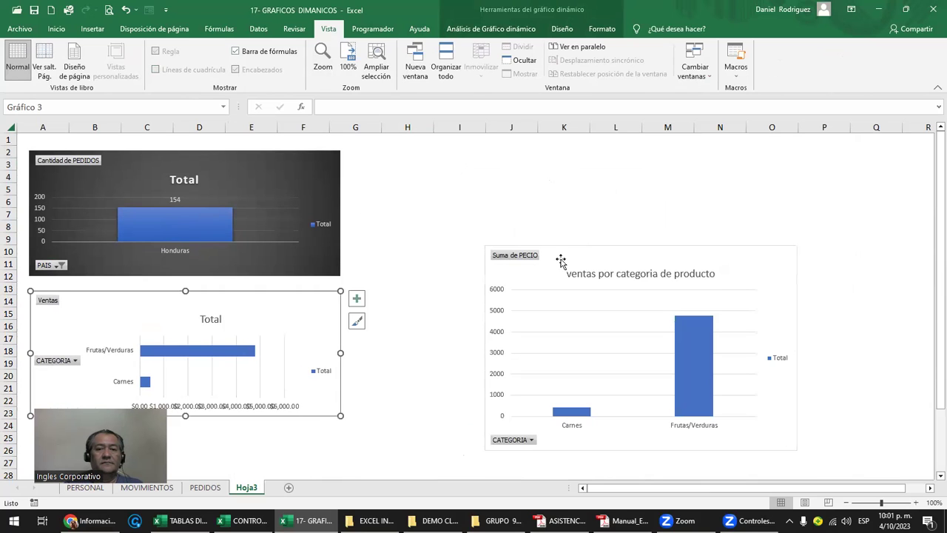
{"action": "left_click_drag", "start_coordinate": [561, 260], "coordinate": [468, 169]}
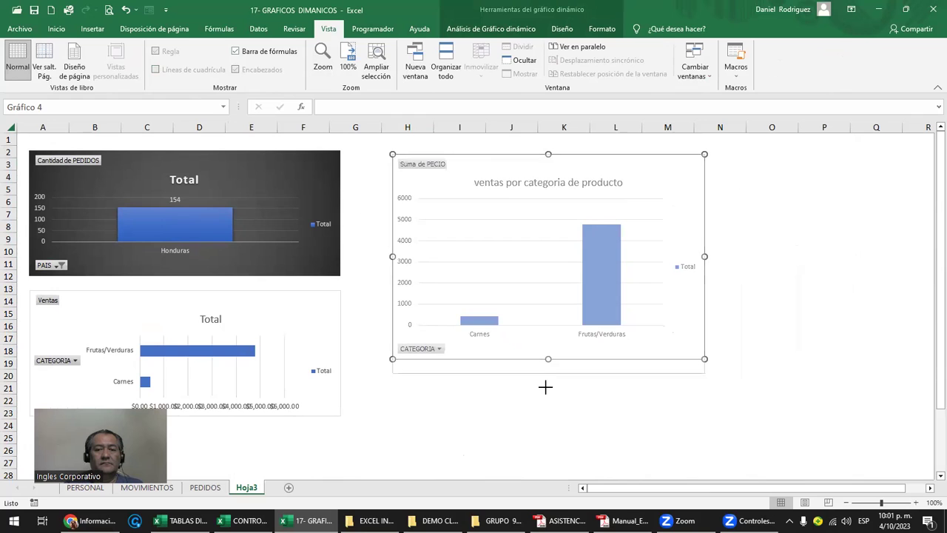
{"action": "left_click_drag", "start_coordinate": [549, 360], "coordinate": [547, 407]}
{"action": "left_click", "coordinate": [207, 487]}
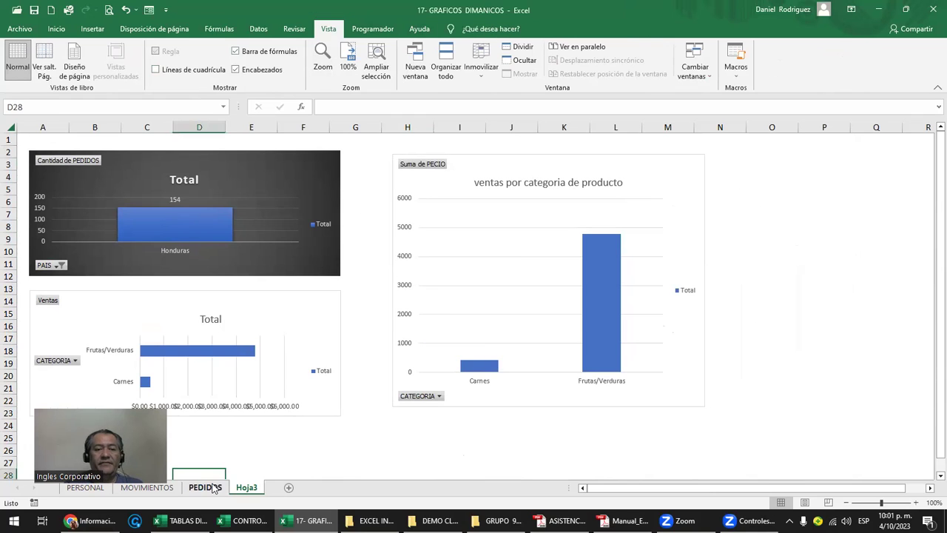
{"action": "left_click", "coordinate": [514, 297]}
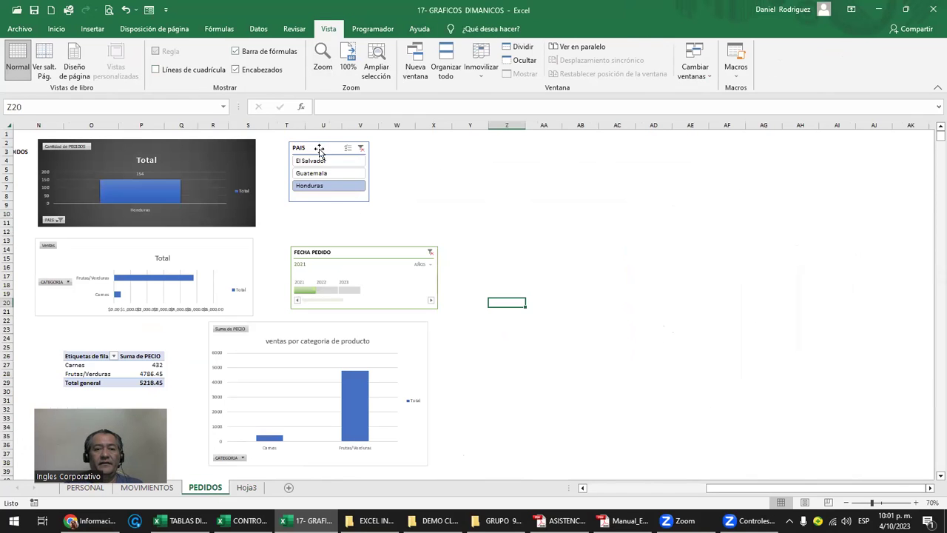
Step: Copy the PAIS slicer and FECHA PEDIDO timeline to Hoja3 at O10, timeline stacked beneath the slicer
{"action": "left_click", "coordinate": [320, 151]}
{"action": "left_click", "coordinate": [355, 255], "text": "ctrl"}
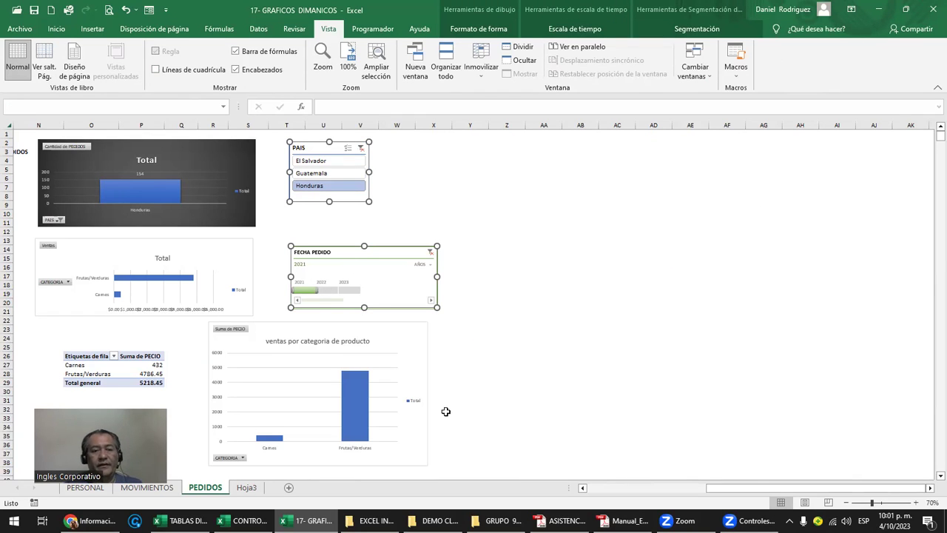
{"action": "left_click", "coordinate": [246, 487]}
{"action": "left_click", "coordinate": [789, 252]}
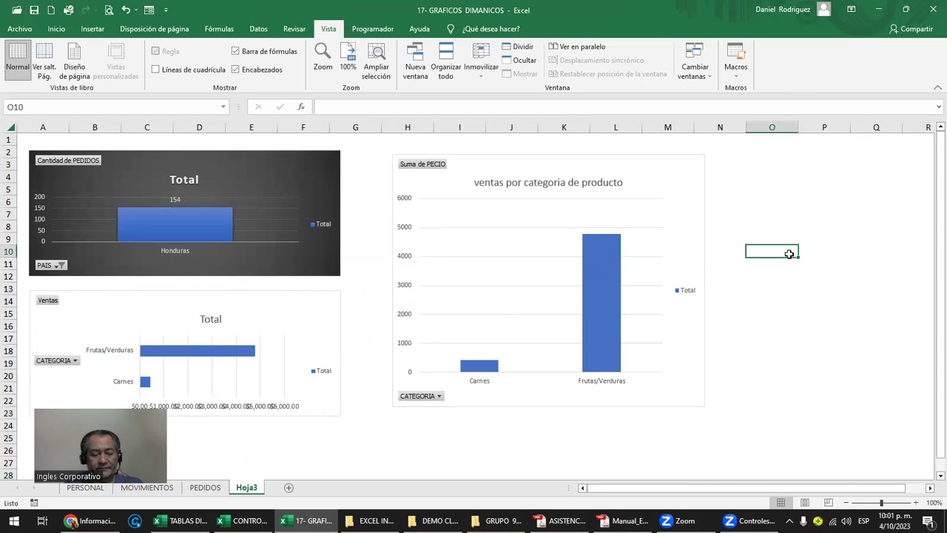
{"action": "key", "text": "ctrl+v"}
{"action": "left_click", "coordinate": [805, 235]}
{"action": "left_click_drag", "start_coordinate": [809, 255], "coordinate": [788, 168]}
{"action": "mouse_move", "coordinate": [860, 404]}
{"action": "left_mouse_down"}
{"action": "mouse_move", "coordinate": [820, 298]}
{"action": "mouse_move", "coordinate": [834, 264]}
{"action": "left_mouse_up"}
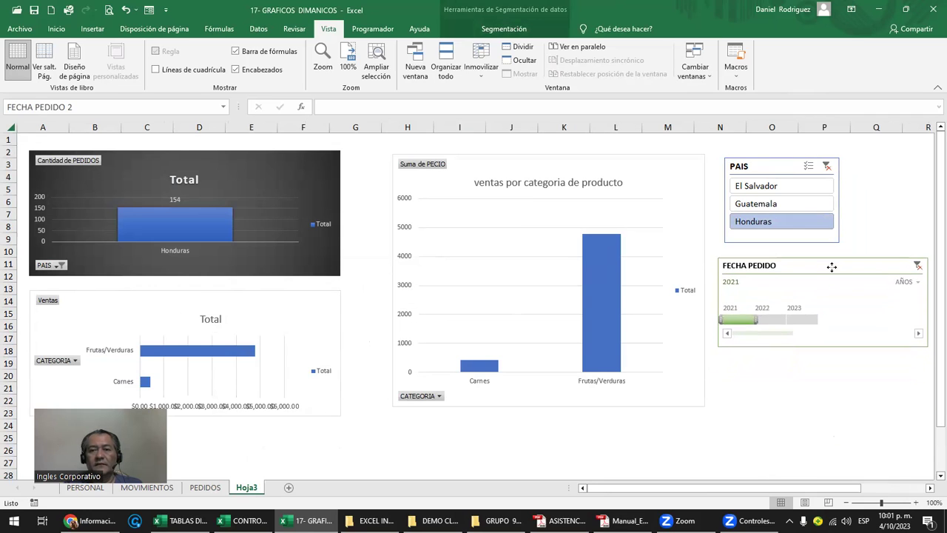
{"action": "left_click", "coordinate": [783, 401]}
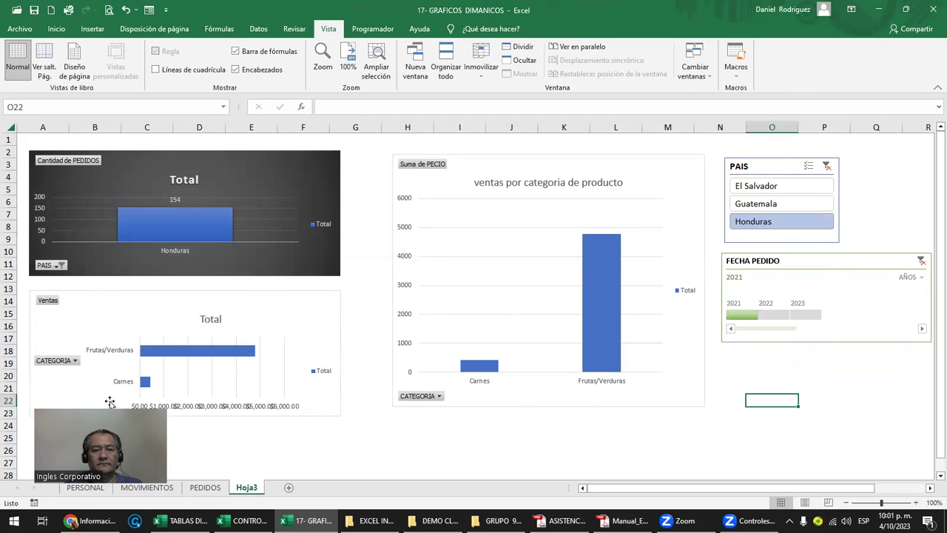
Step: Apply the dark chart style to the Ventas and sales-by-category charts
{"action": "left_click", "coordinate": [304, 323]}
{"action": "left_click", "coordinate": [356, 320]}
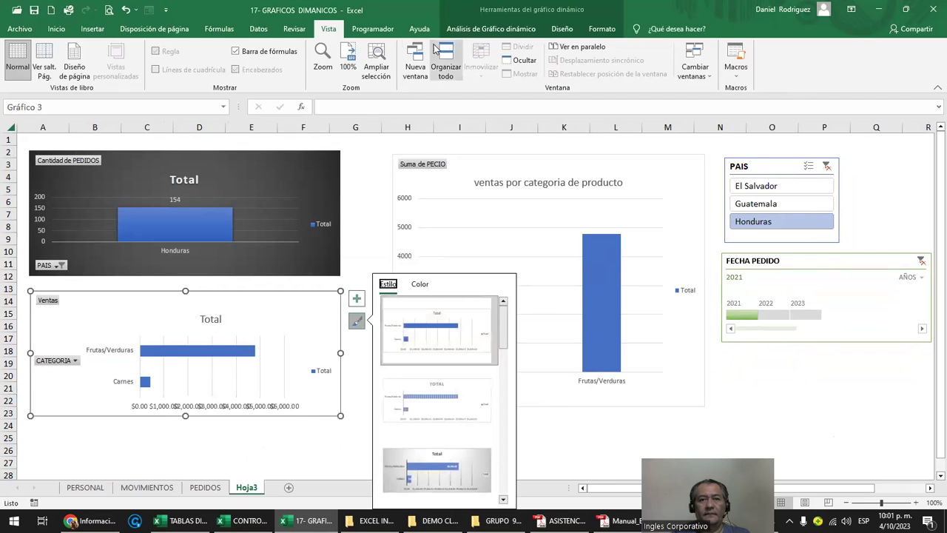
{"action": "left_click", "coordinate": [562, 28]}
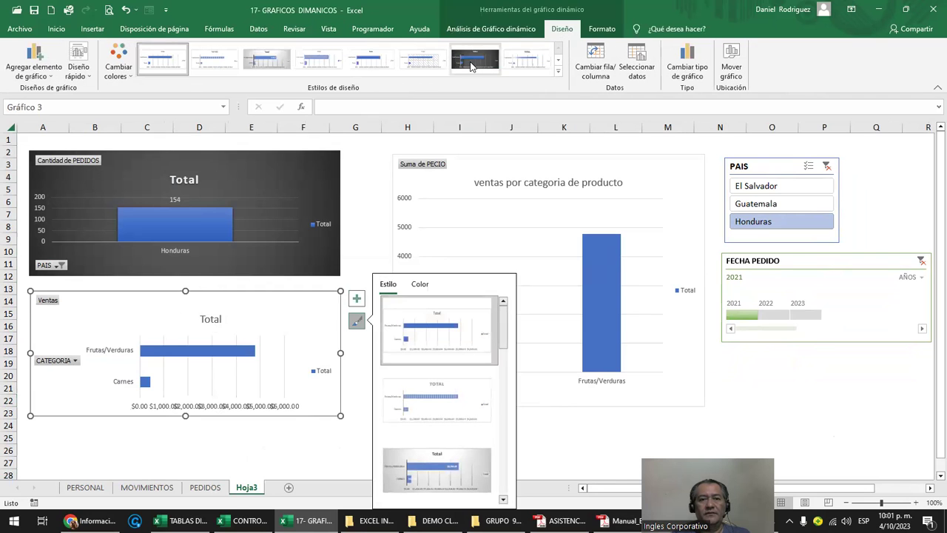
{"action": "left_click", "coordinate": [475, 59]}
{"action": "left_click", "coordinate": [521, 163]}
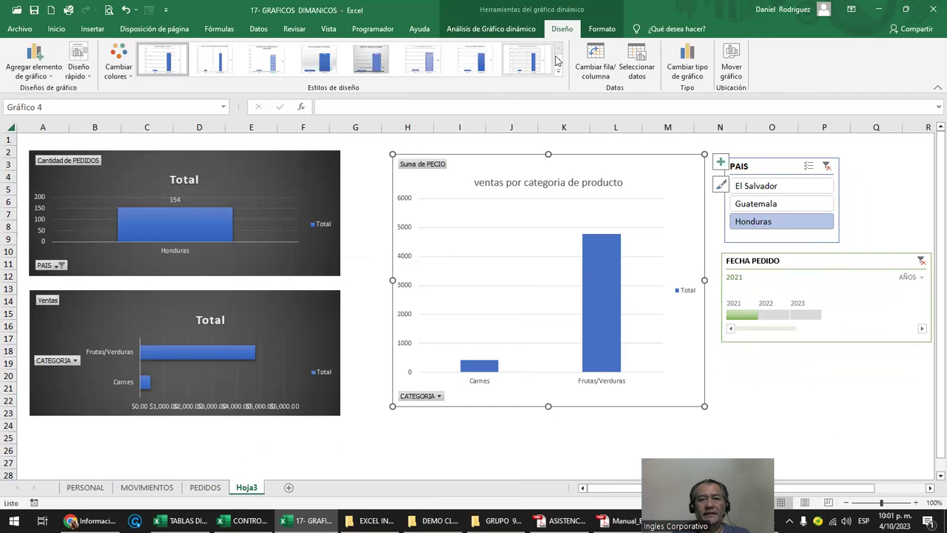
{"action": "left_click", "coordinate": [596, 30]}
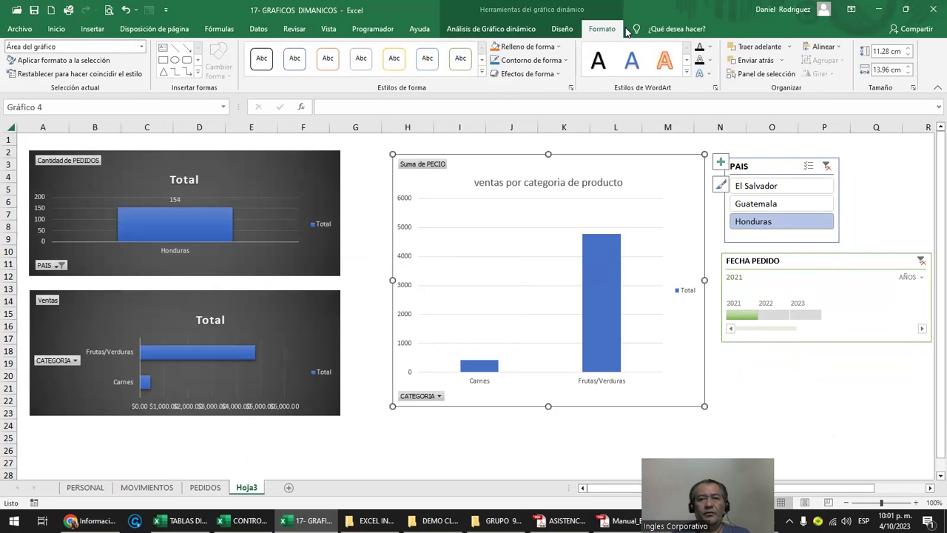
{"action": "left_click", "coordinate": [490, 29]}
{"action": "left_click", "coordinate": [562, 28]}
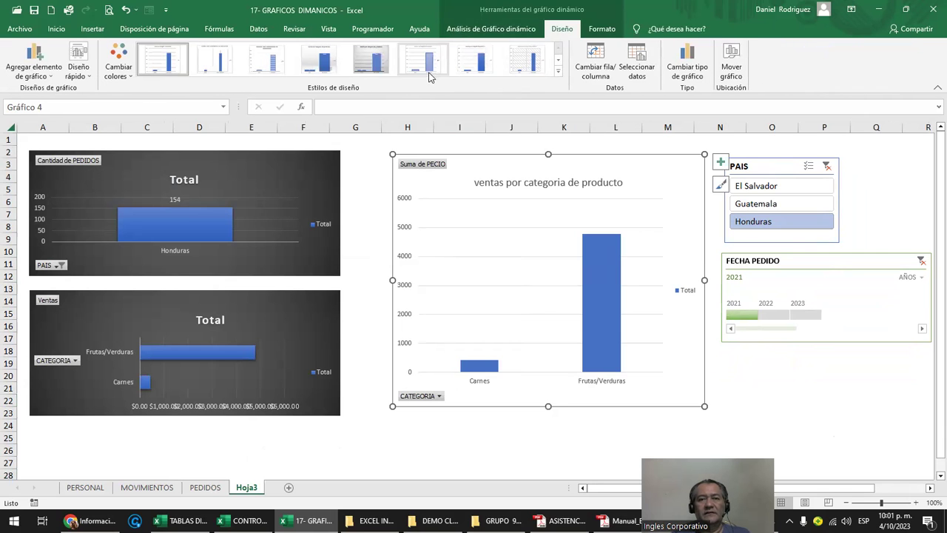
{"action": "left_click", "coordinate": [559, 72]}
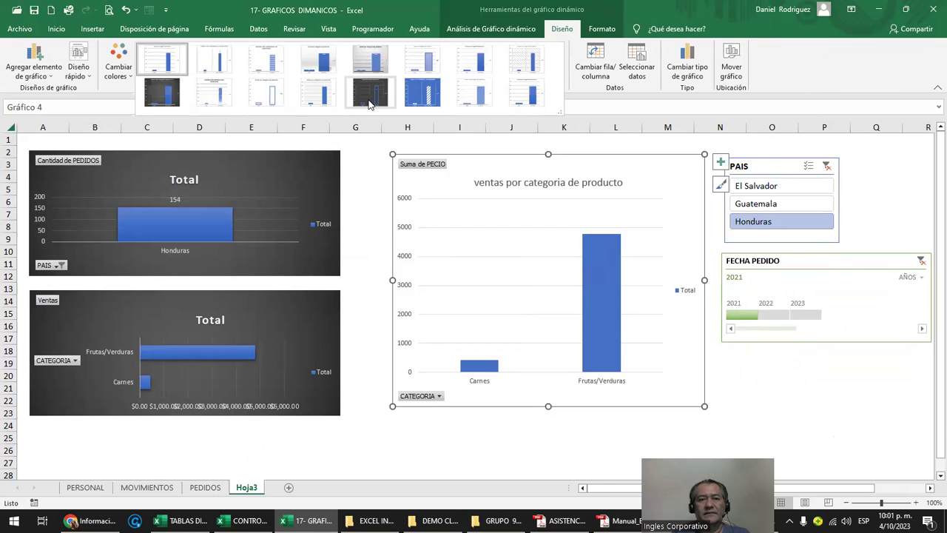
{"action": "left_click", "coordinate": [167, 94]}
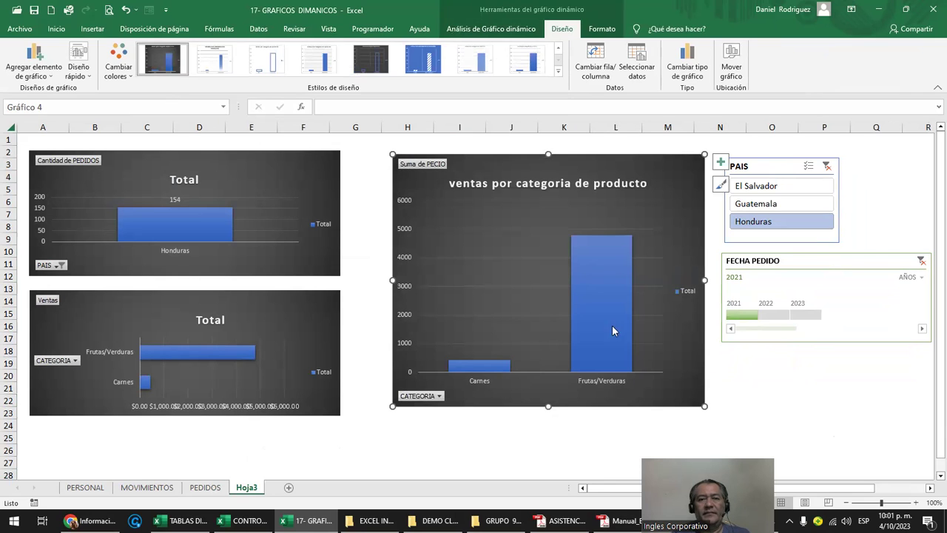
Step: Make the Ventas and category charts taller and widen both left-hand charts
{"action": "left_click", "coordinate": [332, 271]}
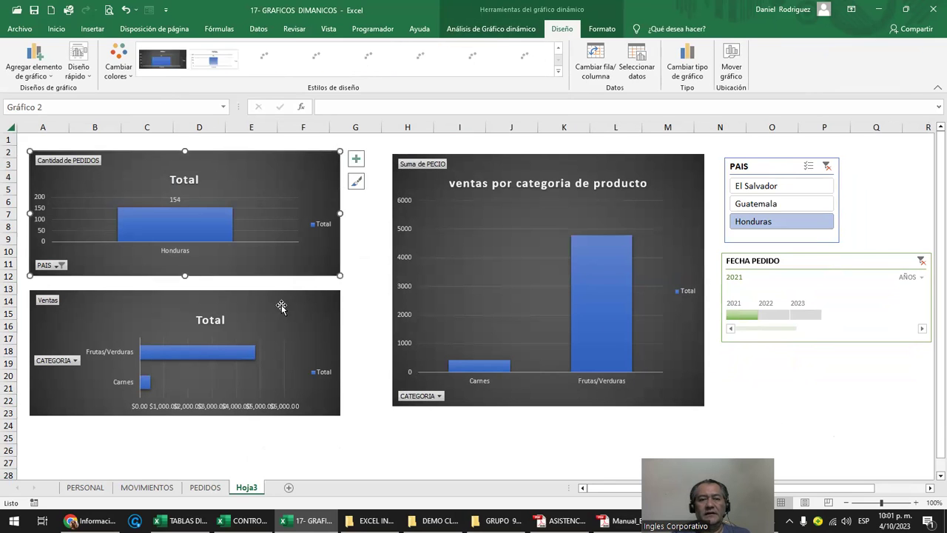
{"action": "left_click", "coordinate": [227, 400]}
{"action": "left_click_drag", "start_coordinate": [186, 416], "coordinate": [186, 442]}
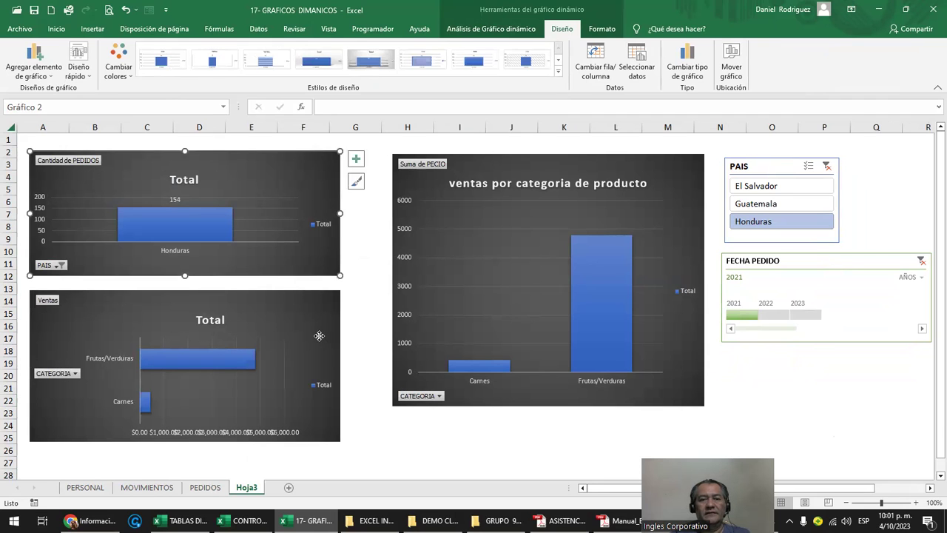
{"action": "left_click", "coordinate": [344, 208], "text": "ctrl"}
{"action": "left_click_drag", "start_coordinate": [343, 212], "coordinate": [386, 210]}
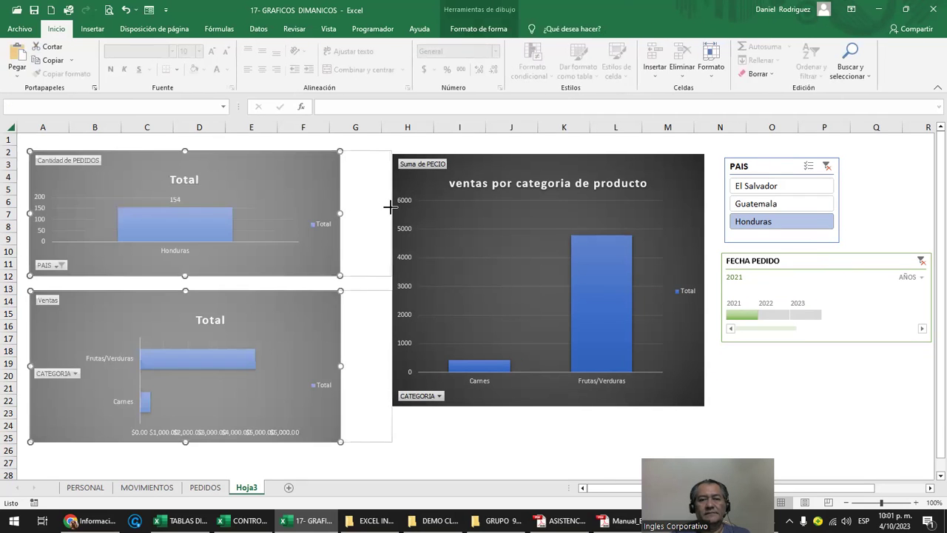
{"action": "left_click", "coordinate": [560, 401]}
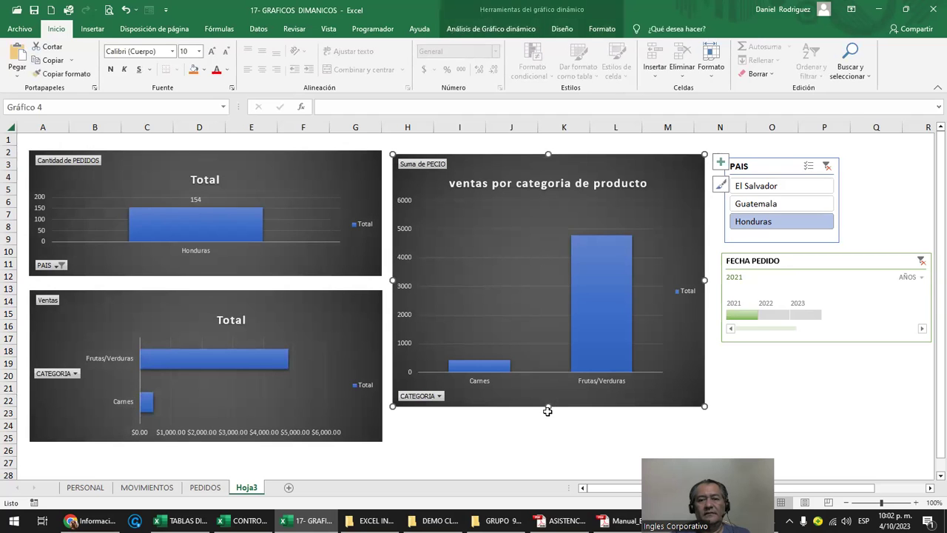
{"action": "left_click_drag", "start_coordinate": [548, 405], "coordinate": [548, 439]}
Step: Filter the PAIS slicer to Guatemala and the timeline to 2022, then open PEDIDOS
{"action": "left_click", "coordinate": [790, 437]}
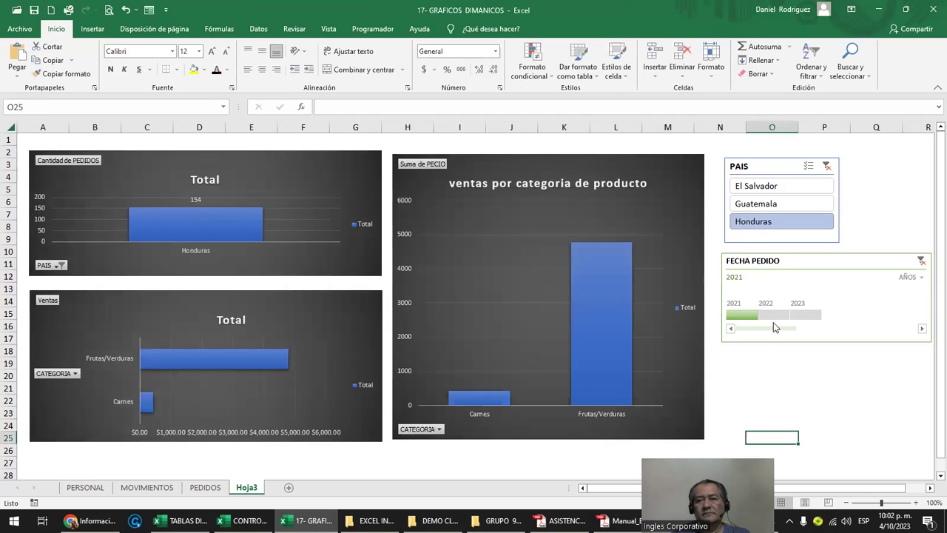
{"action": "left_click", "coordinate": [764, 190]}
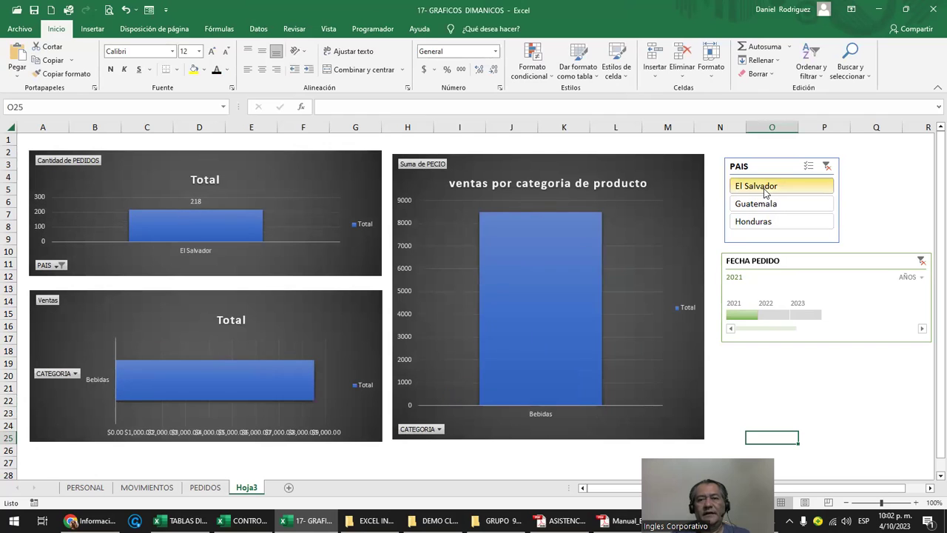
{"action": "left_click", "coordinate": [769, 204]}
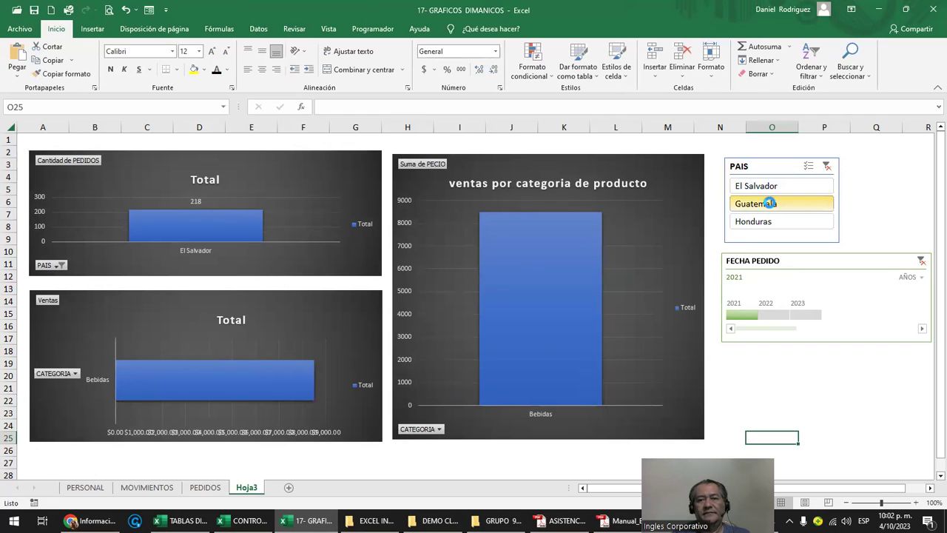
{"action": "left_click", "coordinate": [773, 315]}
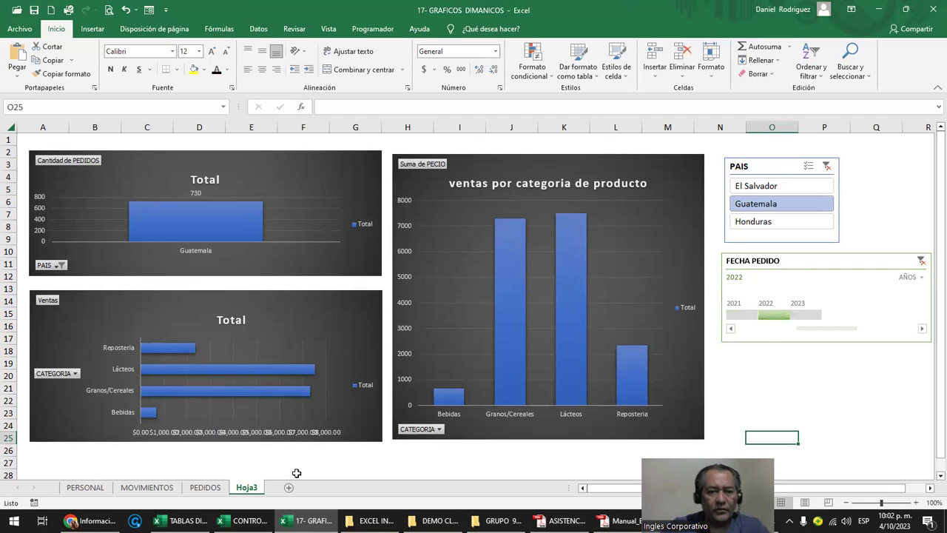
{"action": "left_click", "coordinate": [205, 487]}
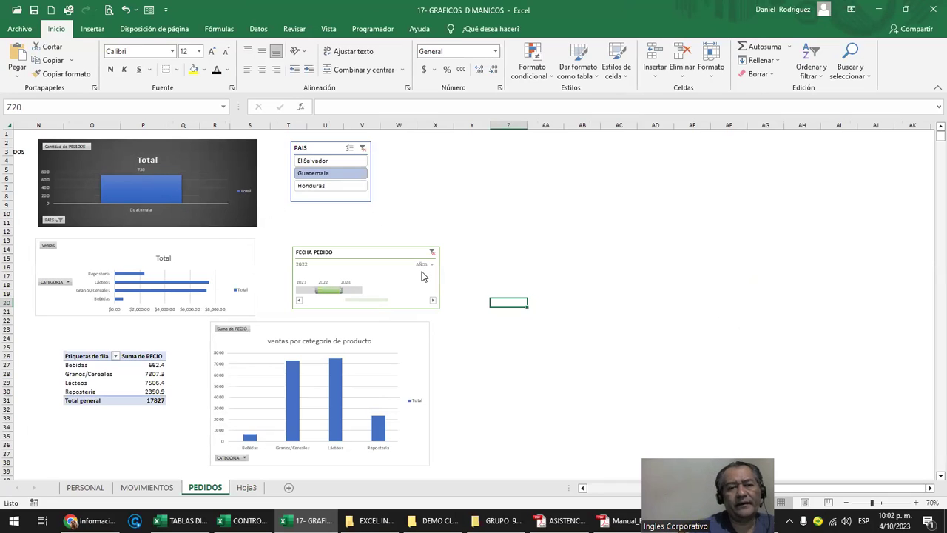
Step: Clear the PAIS slicer and FECHA PEDIDO timeline filters, giving 2155 orders and $56,500.91 in sales
{"action": "left_click", "coordinate": [568, 233]}
{"action": "key", "text": "Left"}
{"action": "key", "text": "Left"}
{"action": "key", "text": "Left"}
{"action": "key", "text": "Left"}
{"action": "key", "text": "Left"}
{"action": "key", "text": "Left"}
{"action": "key", "text": "Left"}
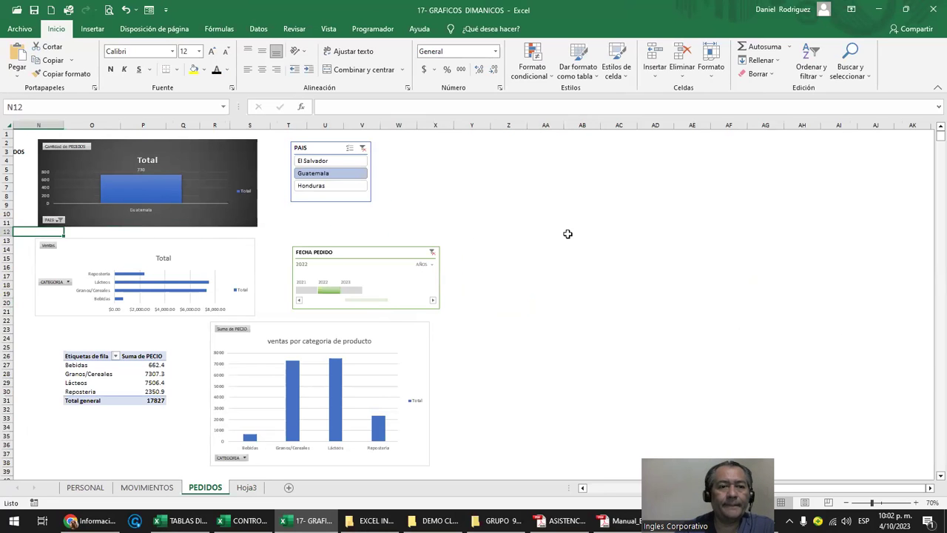
{"action": "key", "text": "Left"}
{"action": "key", "text": "Left"}
{"action": "key", "text": "Left"}
{"action": "key", "text": "Left"}
{"action": "key", "text": "Left"}
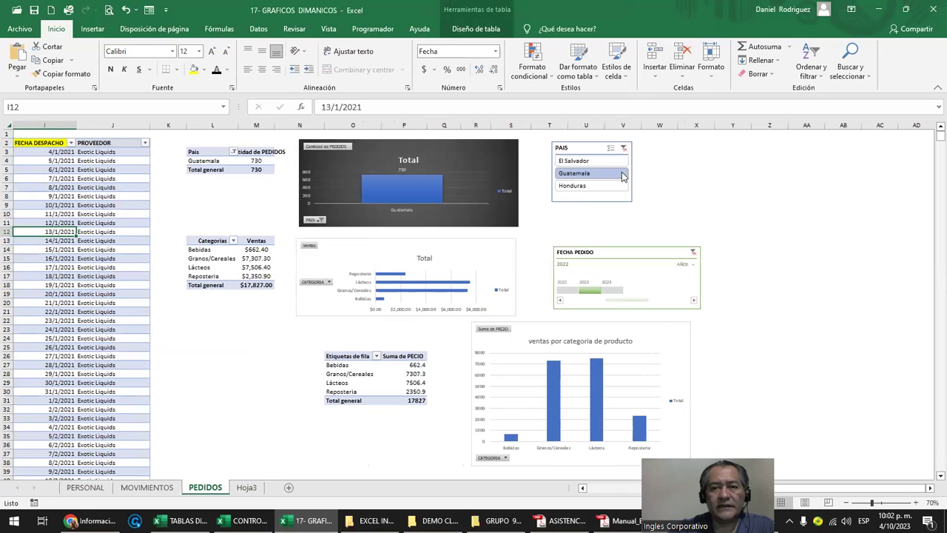
{"action": "left_click", "coordinate": [619, 155]}
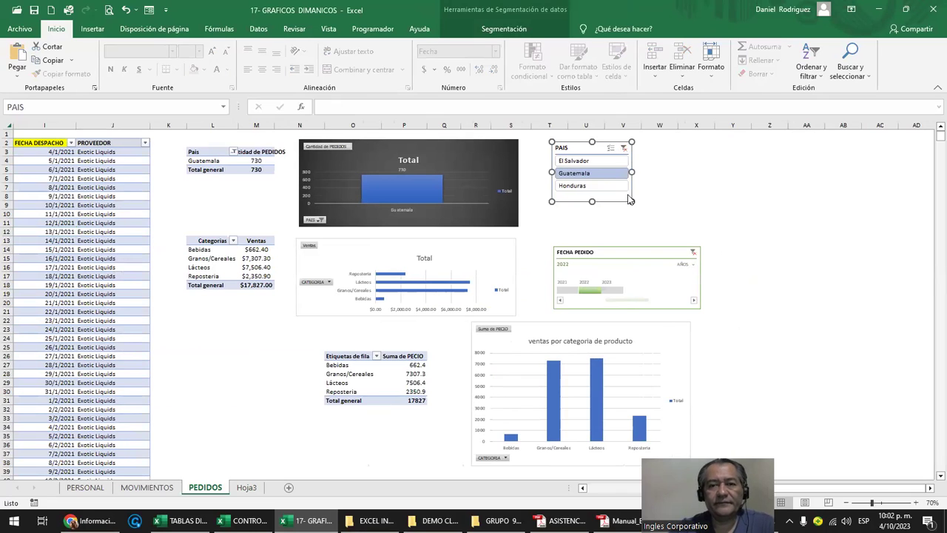
{"action": "left_click", "coordinate": [689, 257]}
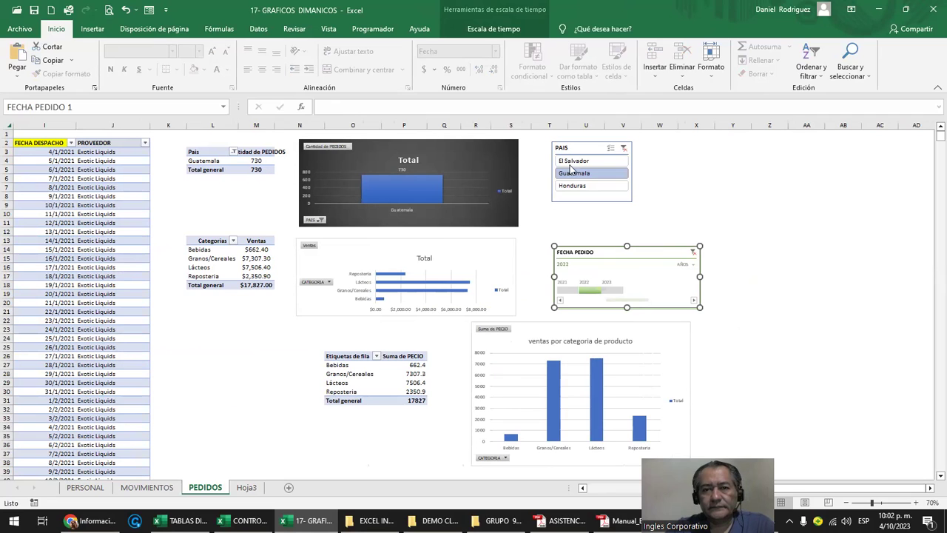
{"action": "left_click", "coordinate": [624, 148]}
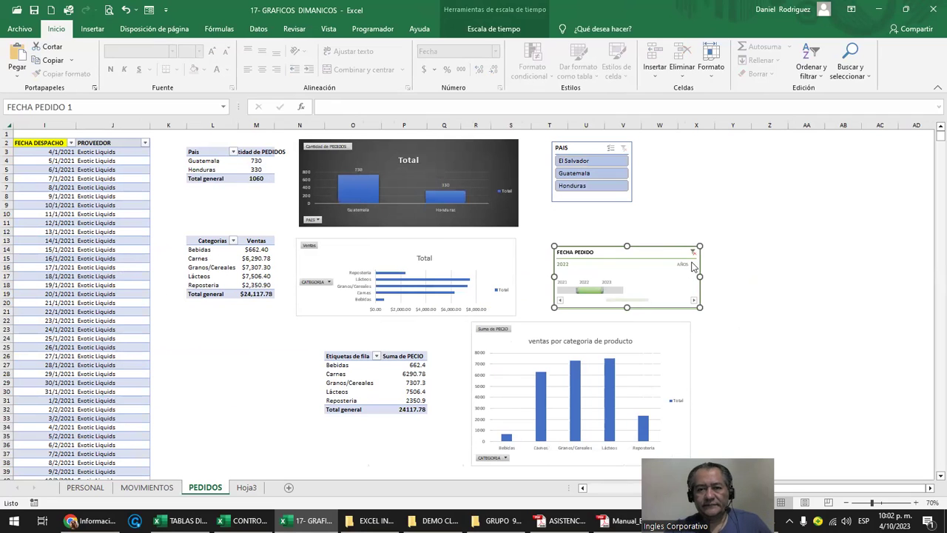
{"action": "left_click", "coordinate": [694, 252]}
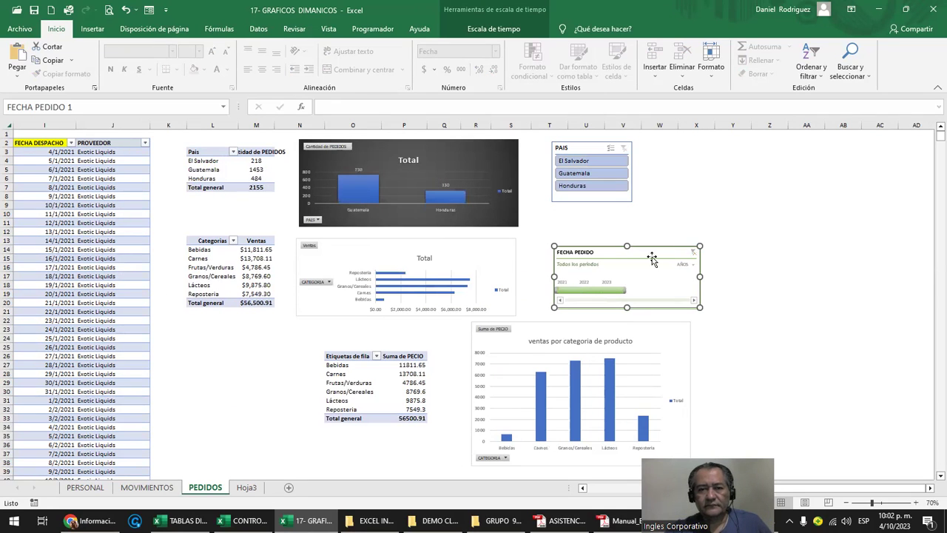
Step: Copy the orders grand total 2155 from M7 and paste it into M10
{"action": "left_click", "coordinate": [256, 195]}
{"action": "scroll", "coordinate": [261, 209], "scroll_direction": "up", "scroll_amount": 3, "text": "ctrl"}
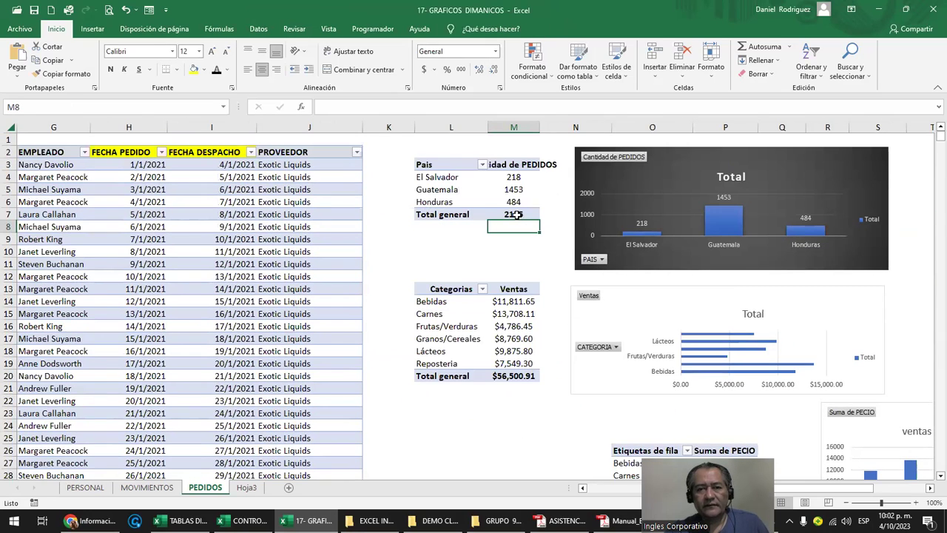
{"action": "left_click", "coordinate": [516, 214]}
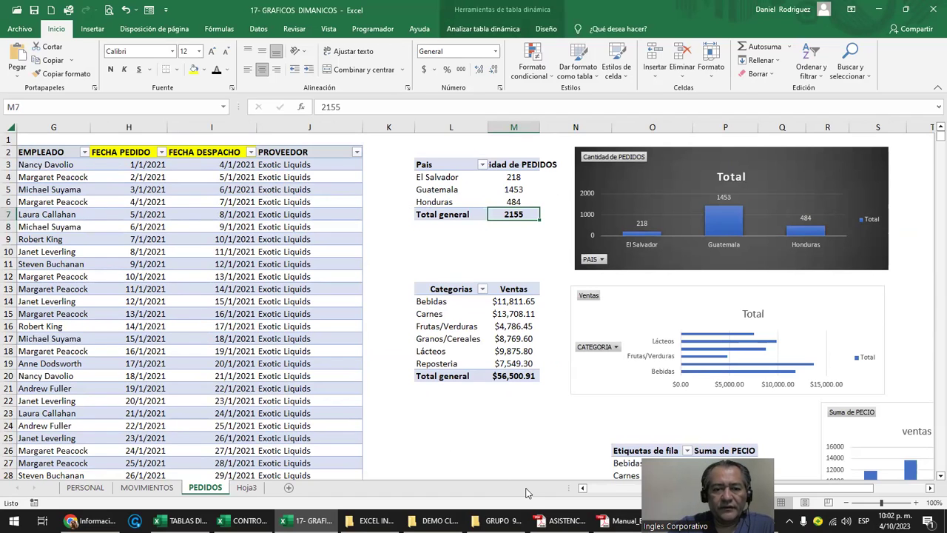
{"action": "left_click", "coordinate": [458, 415]}
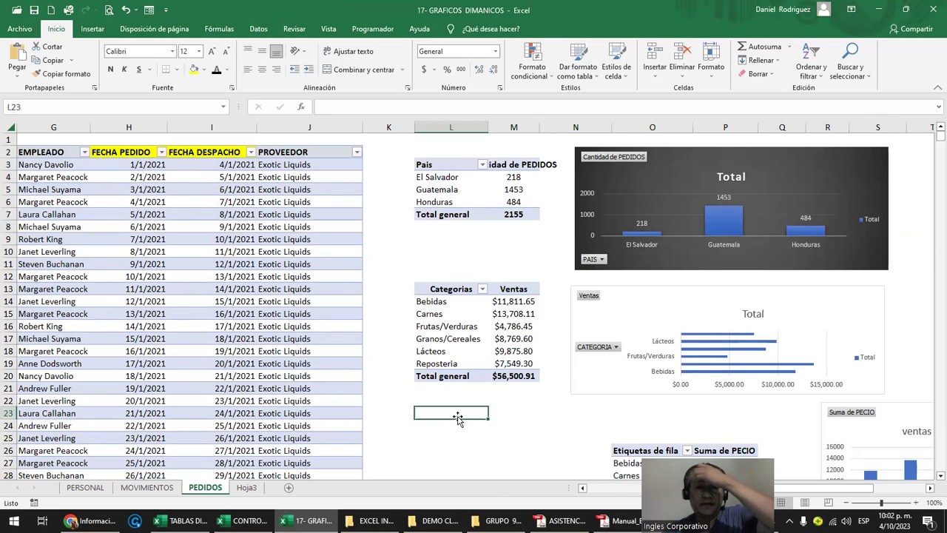
{"action": "left_click", "coordinate": [517, 248]}
{"action": "type", "text": "="}
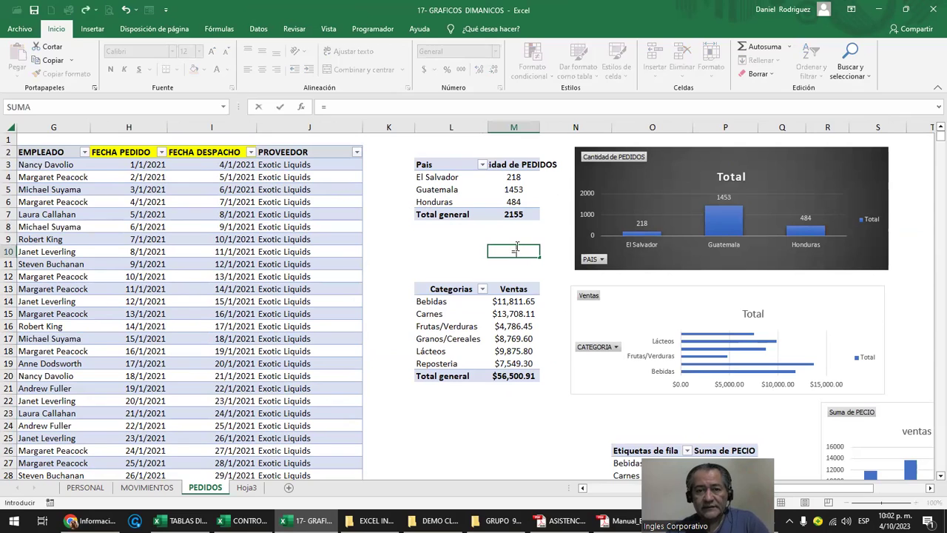
{"action": "key", "text": "Escape"}
{"action": "key", "text": "Up"}
{"action": "key", "text": "Up"}
{"action": "key", "text": "Up"}
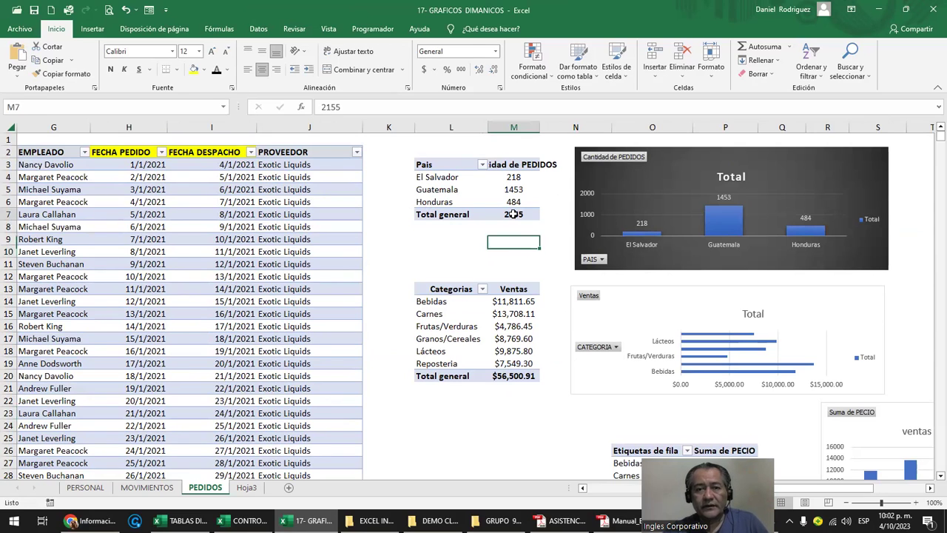
{"action": "key", "text": "ctrl+c"}
{"action": "key", "text": "Down"}
{"action": "key", "text": "Down"}
{"action": "key", "text": "Down"}
{"action": "key", "text": "Return"}
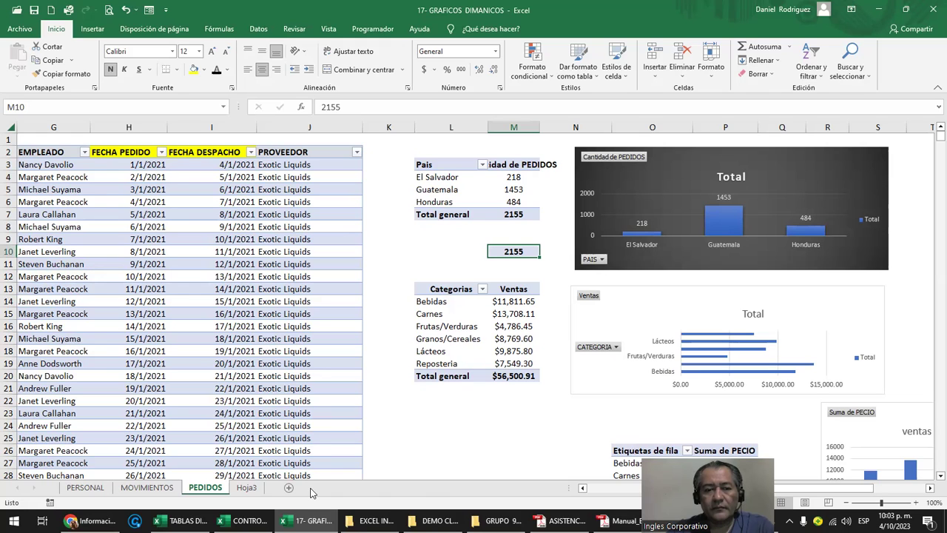
{"action": "key", "text": "Down"}
{"action": "key", "text": "Down"}
{"action": "key", "text": "Down"}
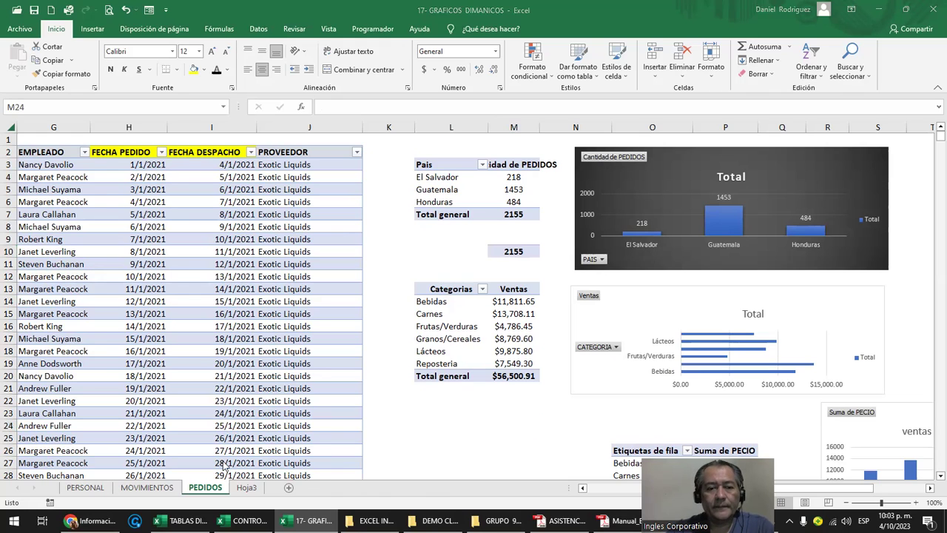
Step: On the Hoja3 dashboard, filter the slicer to El Salvador
{"action": "left_click", "coordinate": [247, 488]}
{"action": "left_click", "coordinate": [782, 367]}
{"action": "left_click", "coordinate": [756, 186]}
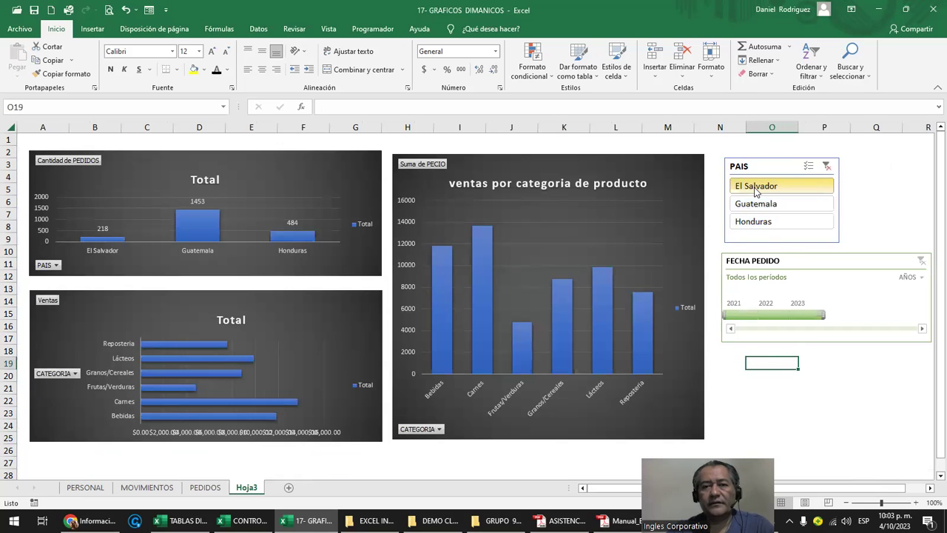
Step: Label A1 'ventas' and link B1 to PEDIDOS cell M10, showing 2155
{"action": "left_click", "coordinate": [54, 140]}
{"action": "type", "text": "ventas"}
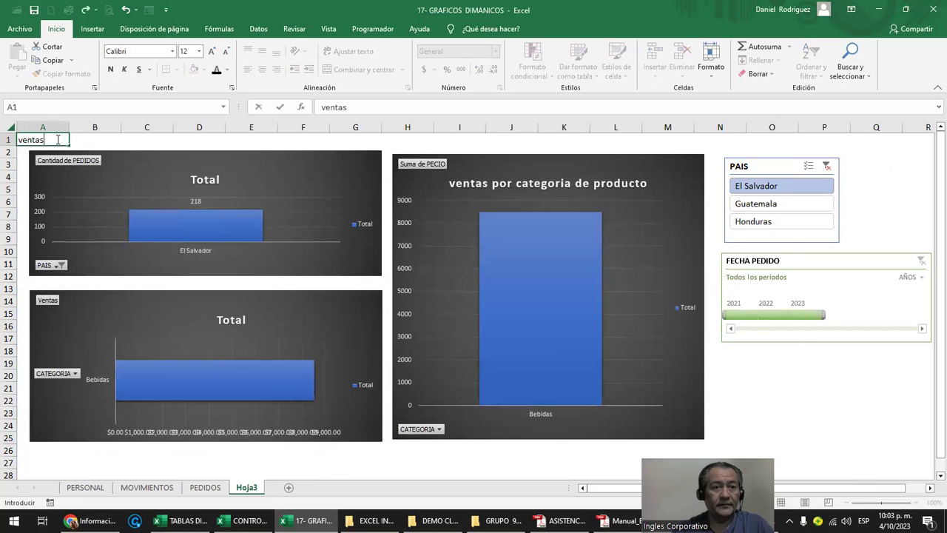
{"action": "key", "text": "Tab"}
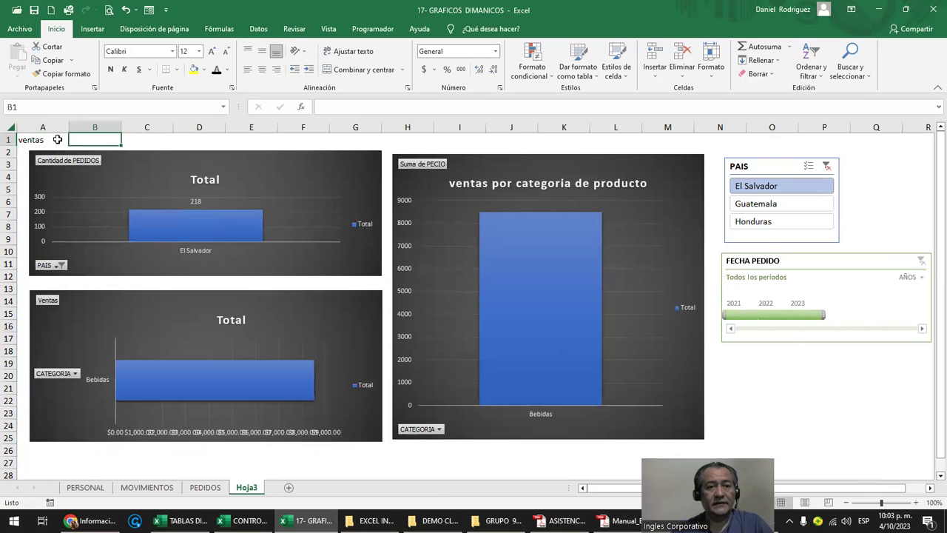
{"action": "type", "text": "="}
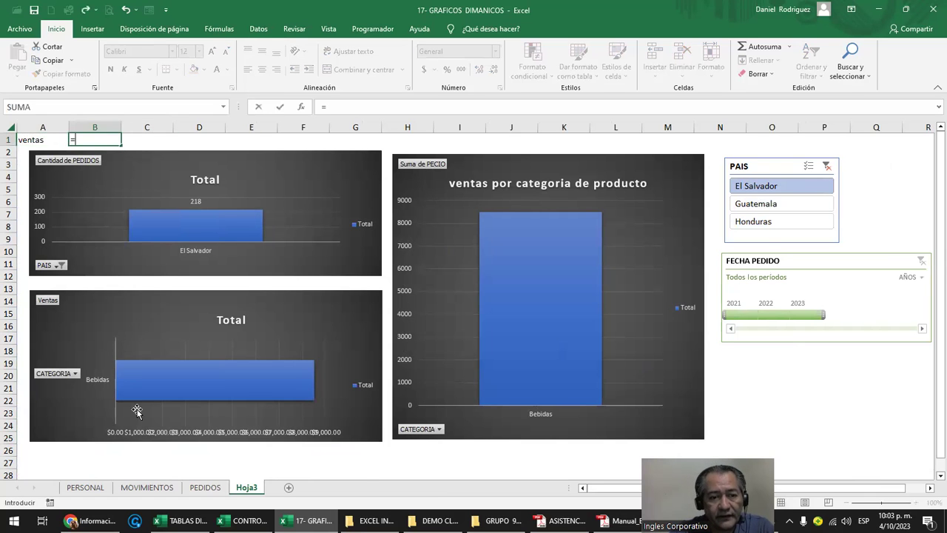
{"action": "left_click", "coordinate": [205, 487]}
{"action": "left_click", "coordinate": [504, 251]}
{"action": "key", "text": "Return"}
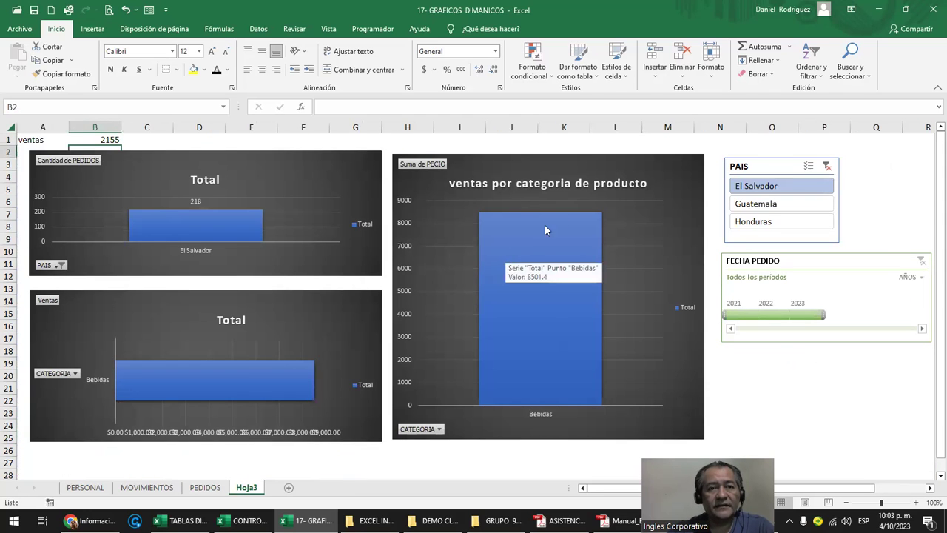
Step: Label F1 'pedidos' and start an orders formula in G1 referencing another sheet
{"action": "left_click", "coordinate": [303, 138]}
{"action": "type", "text": "pedidos"}
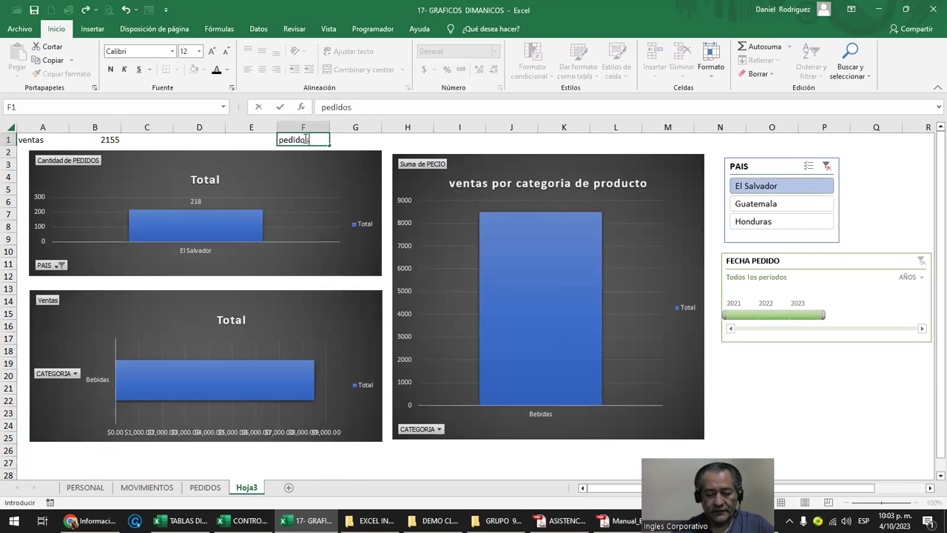
{"action": "key", "text": "Return"}
{"action": "left_click", "coordinate": [303, 139]}
{"action": "key", "text": "Right"}
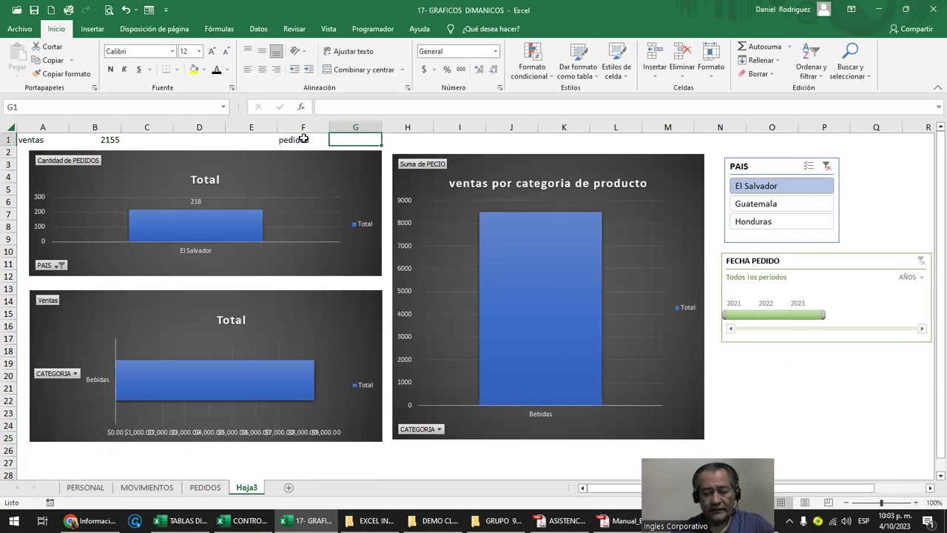
{"action": "type", "text": "="}
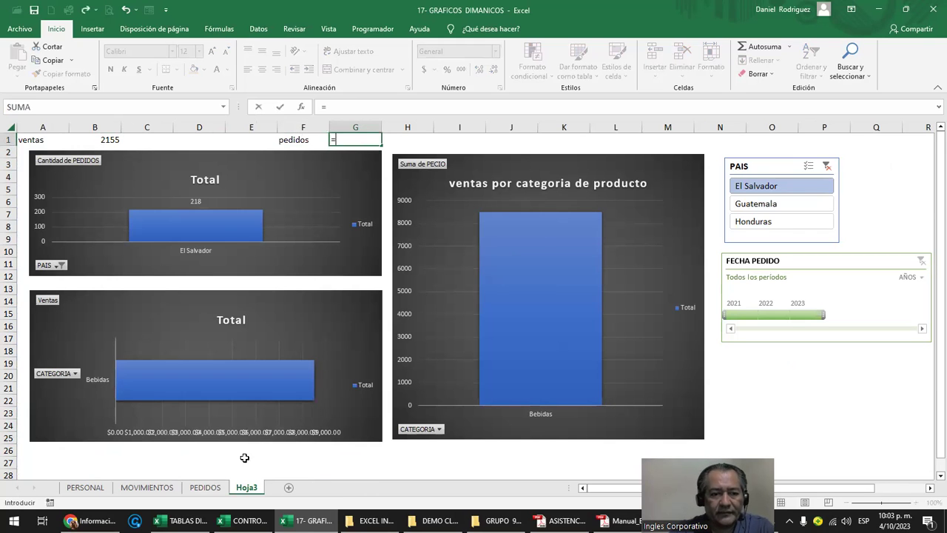
{"action": "left_click", "coordinate": [205, 488]}
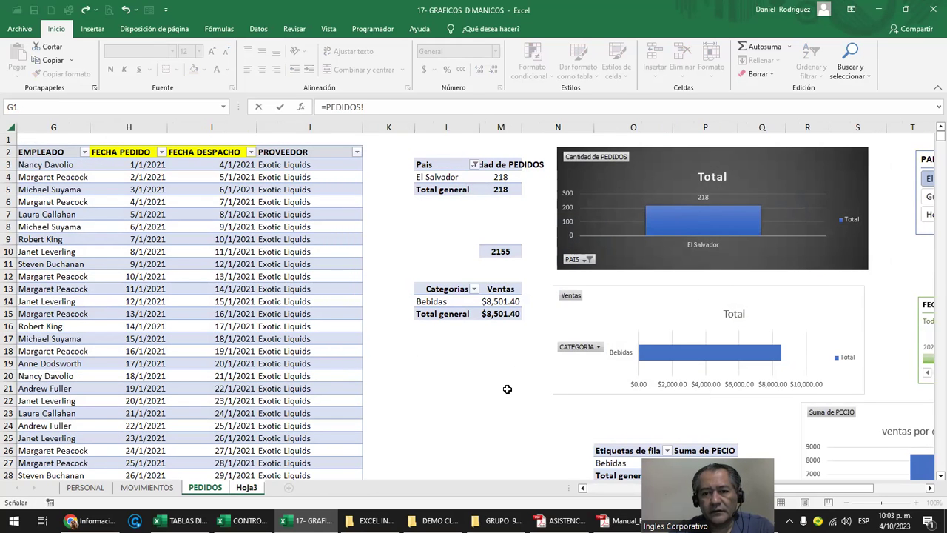
{"action": "scroll", "coordinate": [514, 385], "scroll_direction": "down", "scroll_amount": 1}
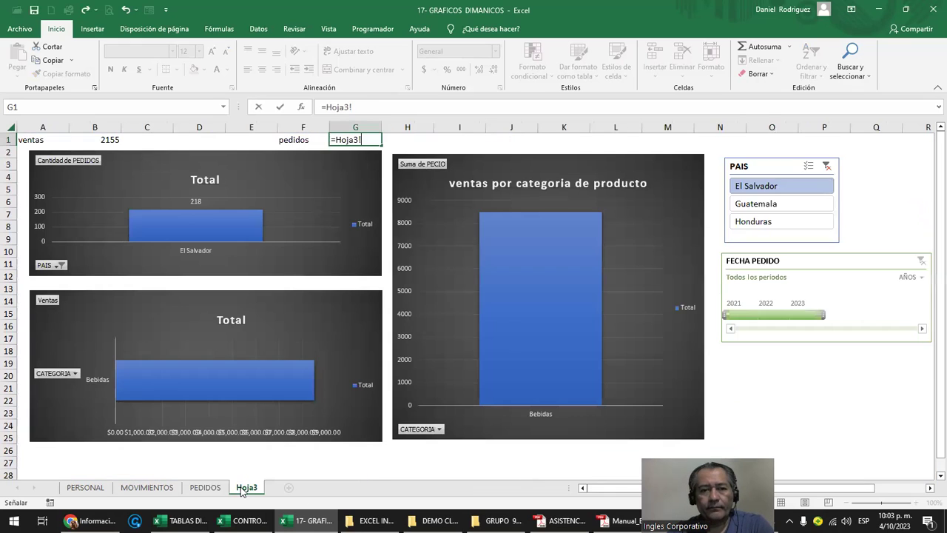
{"action": "left_click", "coordinate": [244, 489]}
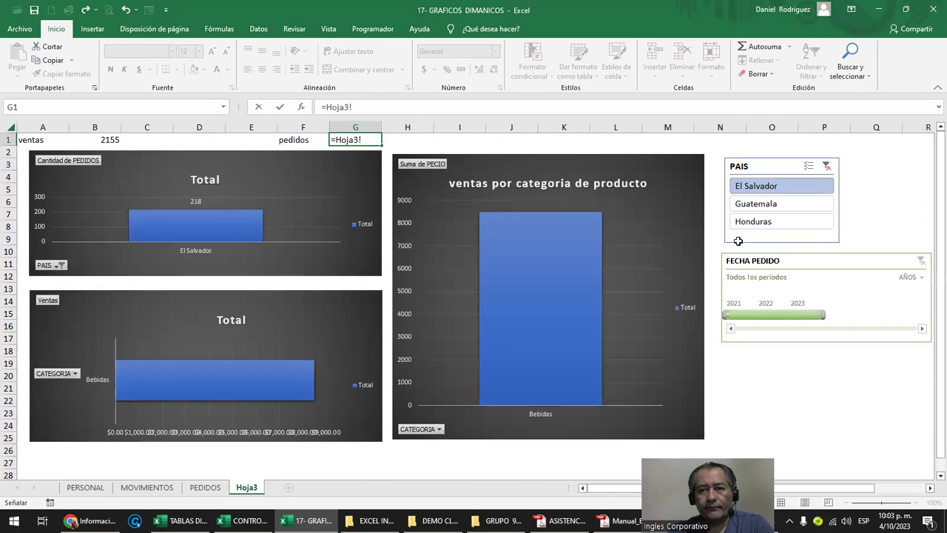
Step: Dismiss the formula reference error and clear the PAIS slicer to show all countries
{"action": "left_click", "coordinate": [816, 183]}
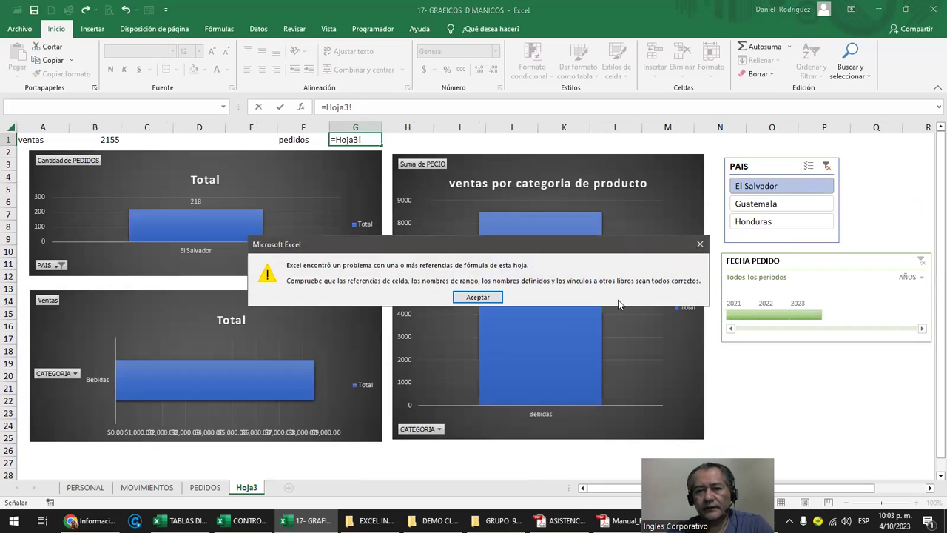
{"action": "key", "text": "Escape"}
{"action": "left_click", "coordinate": [826, 165]}
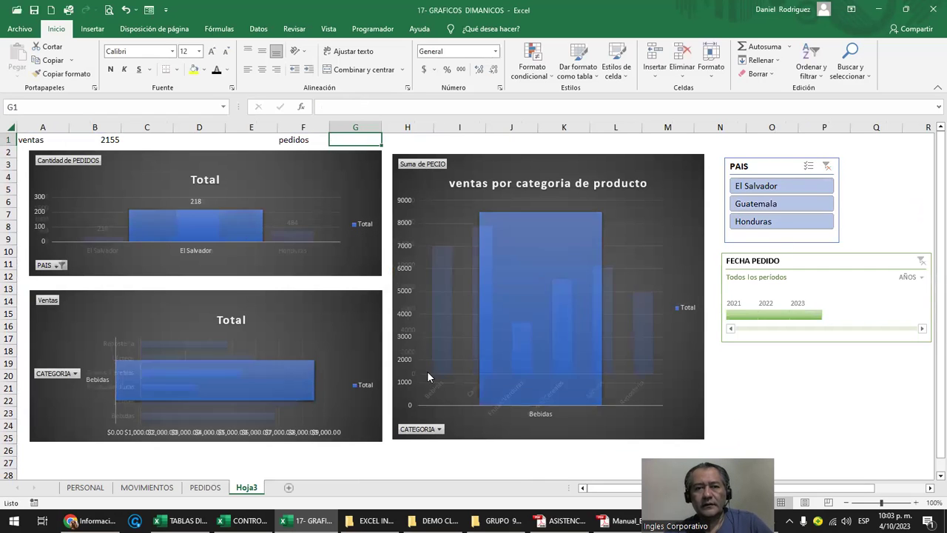
Step: On the PEDIDOS sheet, copy the $56,500.91 sales total into cell M23
{"action": "left_click", "coordinate": [205, 486]}
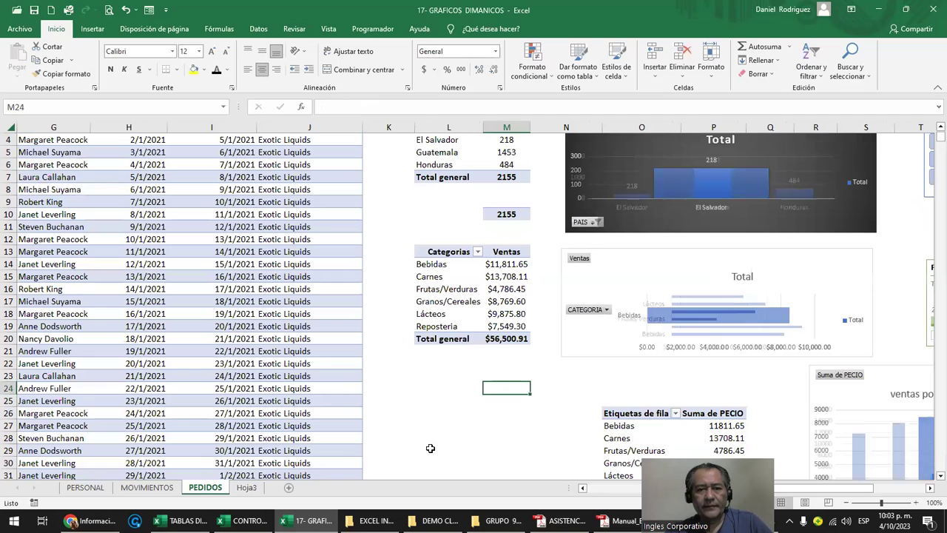
{"action": "key", "text": "Down"}
{"action": "key", "text": "Down"}
{"action": "key", "text": "Down"}
{"action": "key", "text": "Down"}
{"action": "key", "text": "Down"}
{"action": "key", "text": "Down"}
{"action": "key", "text": "Down"}
{"action": "key", "text": "Down"}
{"action": "key", "text": "Up"}
{"action": "key", "text": "Up"}
{"action": "key", "text": "Up"}
{"action": "key", "text": "Up"}
{"action": "key", "text": "Up"}
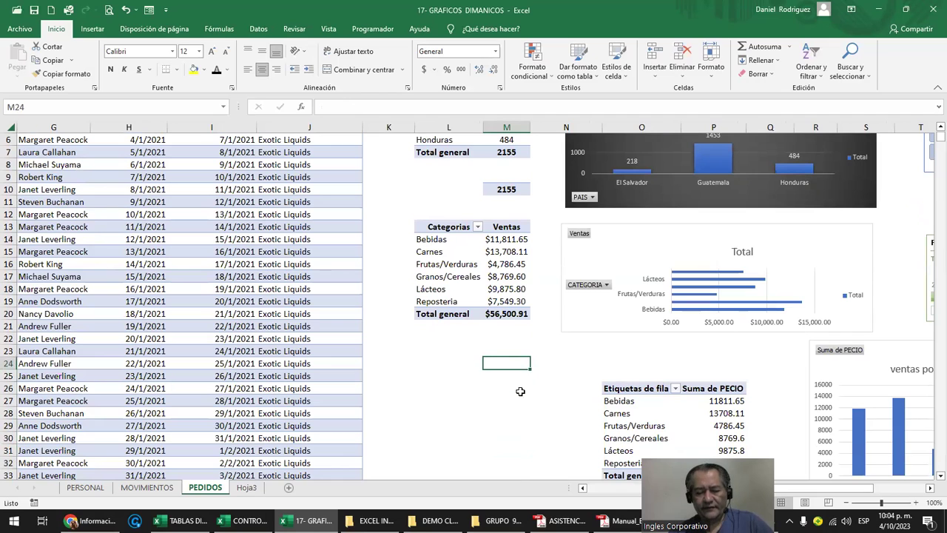
{"action": "key", "text": "Up"}
{"action": "key", "text": "Up"}
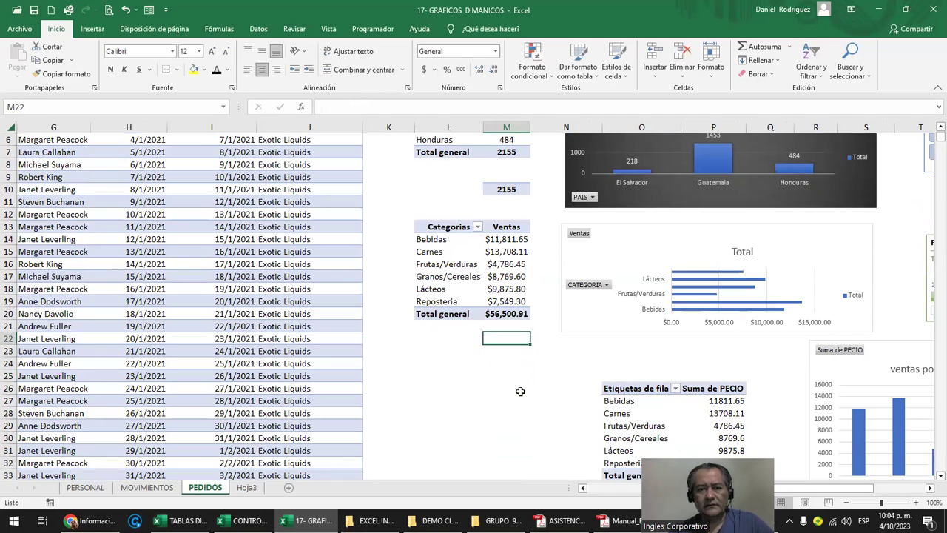
{"action": "key", "text": "Up"}
{"action": "key", "text": "ctrl+c"}
{"action": "key", "text": "Down"}
{"action": "key", "text": "Down"}
{"action": "key", "text": "ctrl+v"}
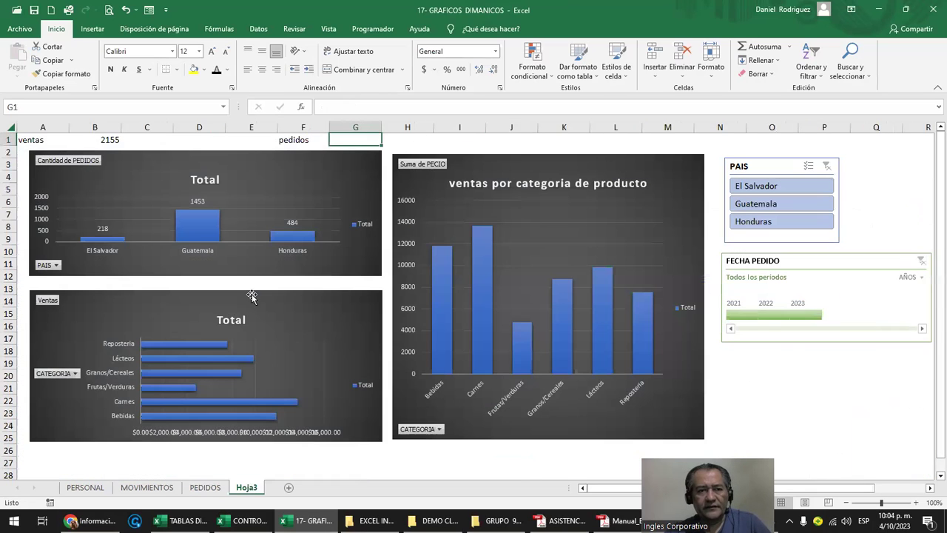
Step: On Hoja3, move the 2155 orders total from B1 to G1
{"action": "left_click", "coordinate": [246, 487]}
{"action": "left_click", "coordinate": [104, 140]}
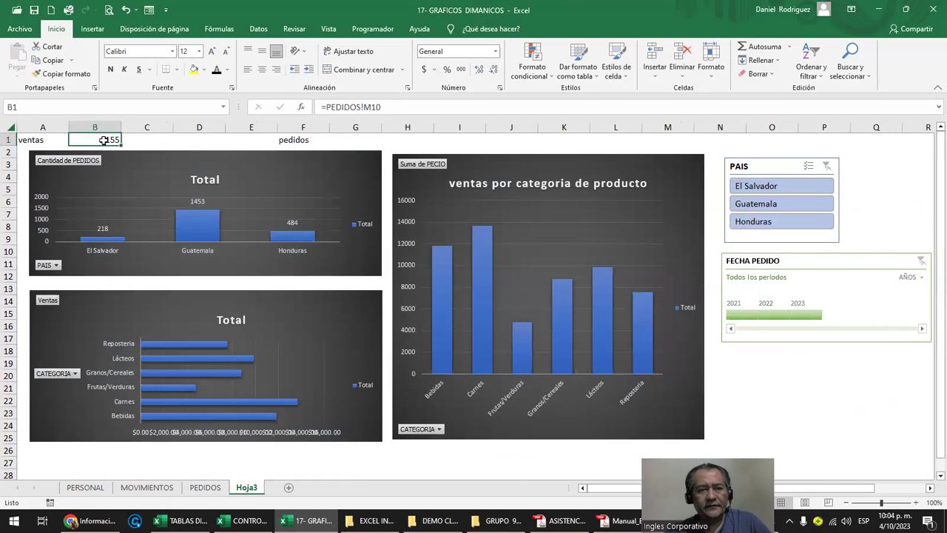
{"action": "left_click_drag", "start_coordinate": [103, 140], "coordinate": [365, 140]}
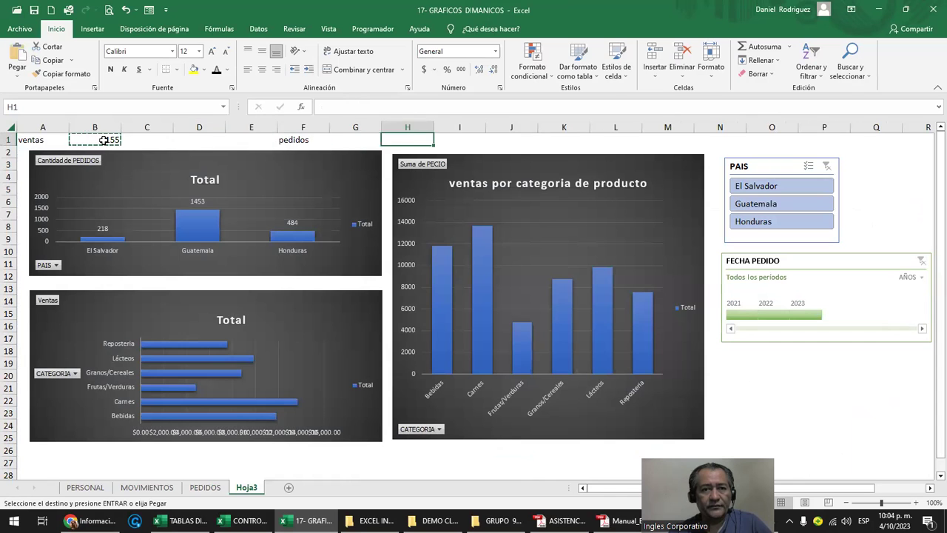
Step: Enter =PEDIDOS!M23 in Hoja3 cell B1 to link the sales total
{"action": "left_click", "coordinate": [103, 139]}
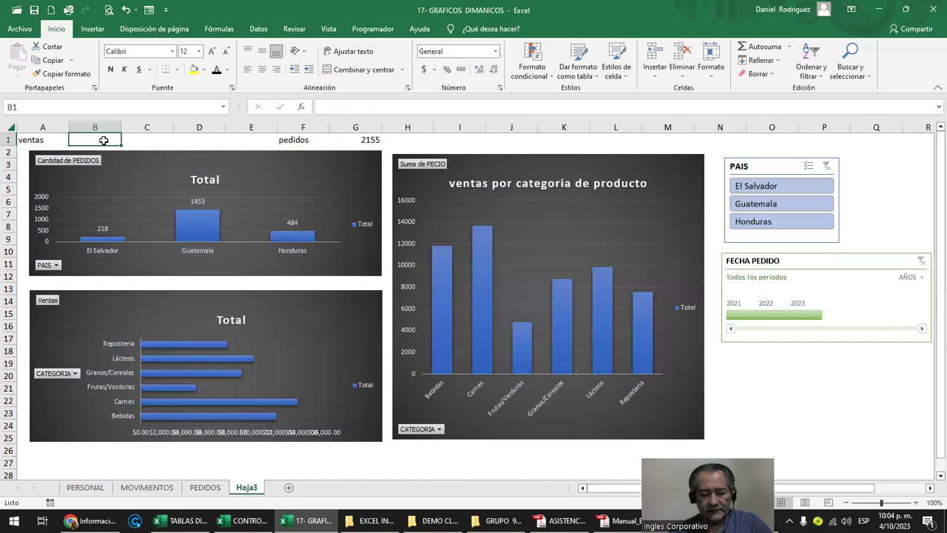
{"action": "type", "text": "="}
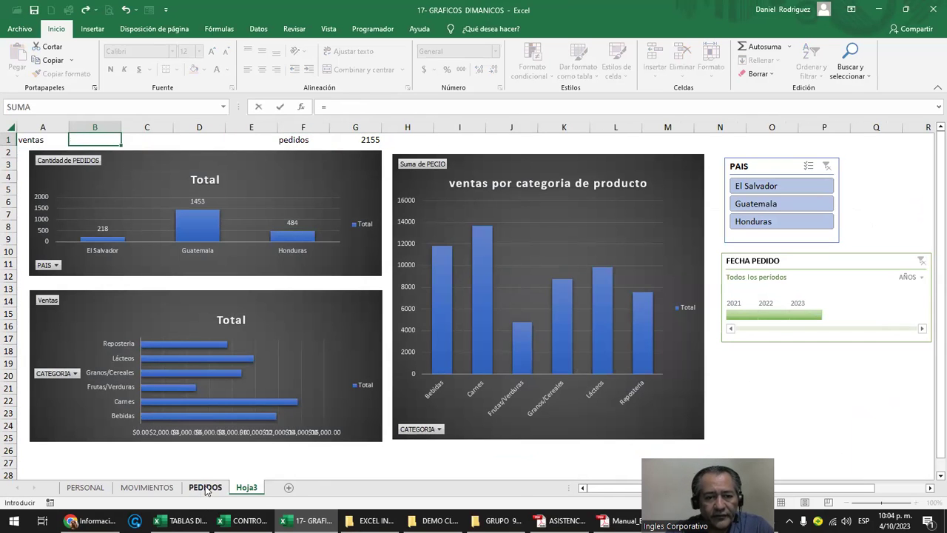
{"action": "left_click", "coordinate": [205, 486]}
{"action": "left_click", "coordinate": [509, 352]}
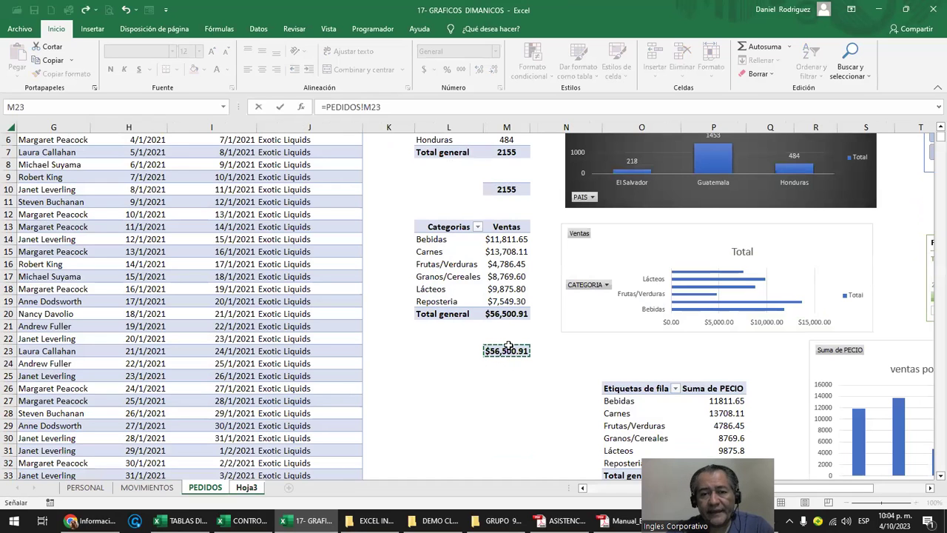
{"action": "key", "text": "Return"}
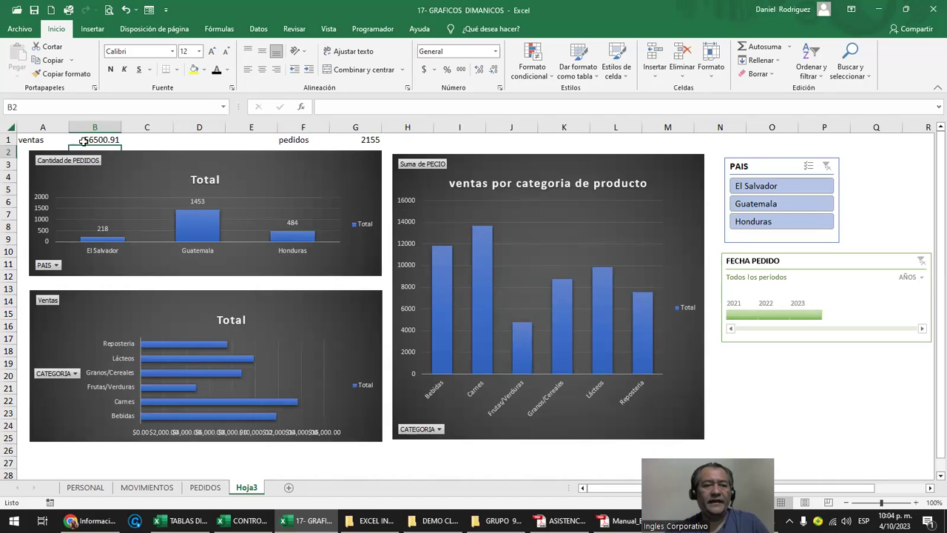
Step: Make the ventas (A1) and pedidos (F1) labels bold at font size 18
{"action": "left_click", "coordinate": [40, 140]}
{"action": "left_click", "coordinate": [300, 140], "text": "ctrl"}
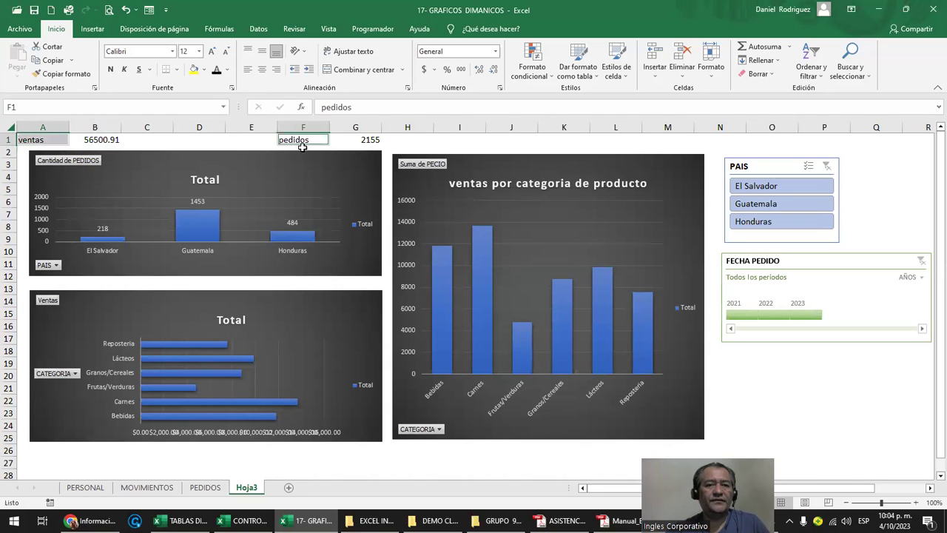
{"action": "left_click", "coordinate": [110, 69]}
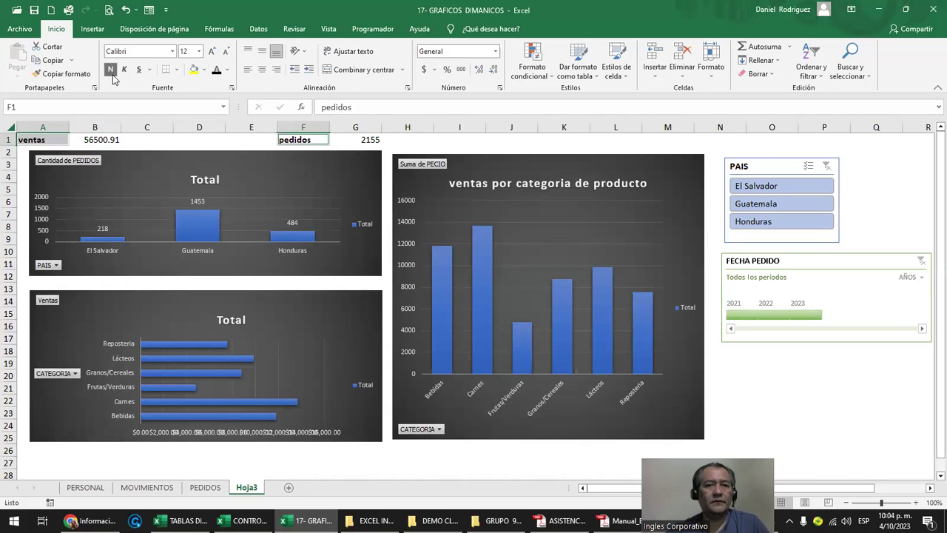
{"action": "left_click", "coordinate": [211, 51]}
{"action": "left_click", "coordinate": [211, 51]}
{"action": "left_click", "coordinate": [211, 51]}
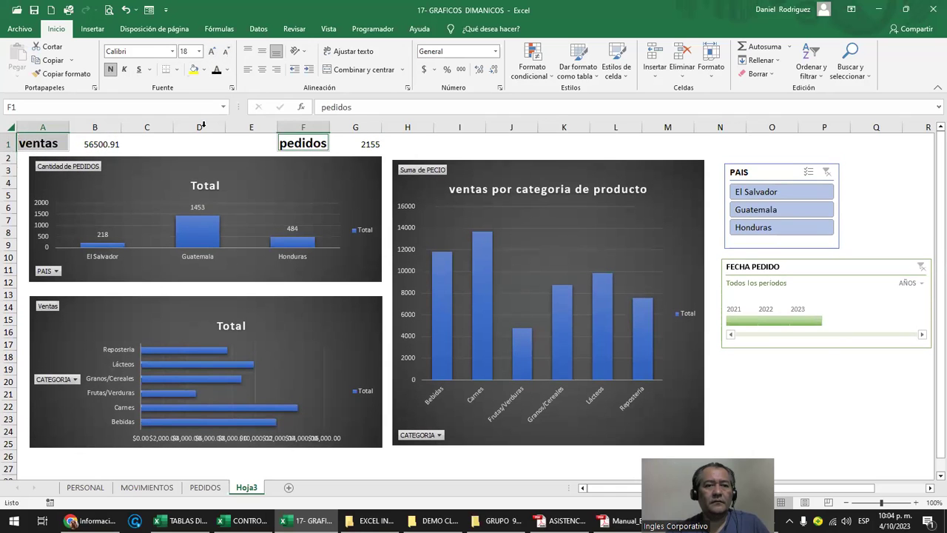
Step: Format totals B1 and G1 as accounting currency, yellow fill, bold, size 16
{"action": "left_click", "coordinate": [116, 144]}
{"action": "left_click", "coordinate": [368, 142], "text": "ctrl"}
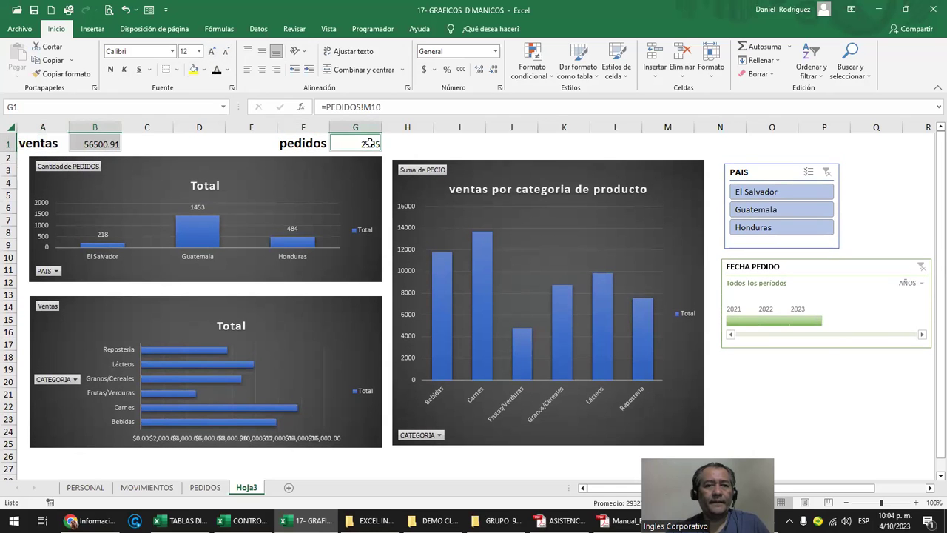
{"action": "left_click", "coordinate": [424, 69]}
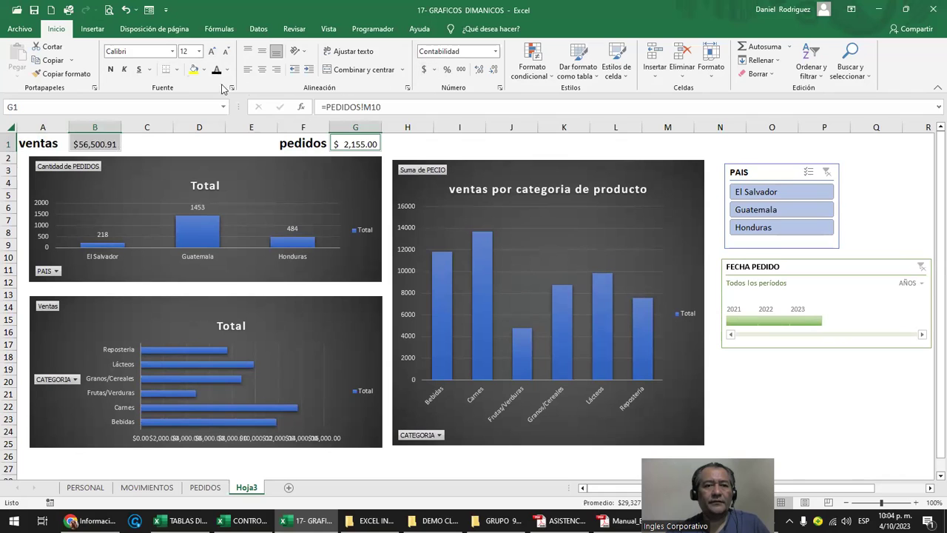
{"action": "left_click", "coordinate": [193, 69]}
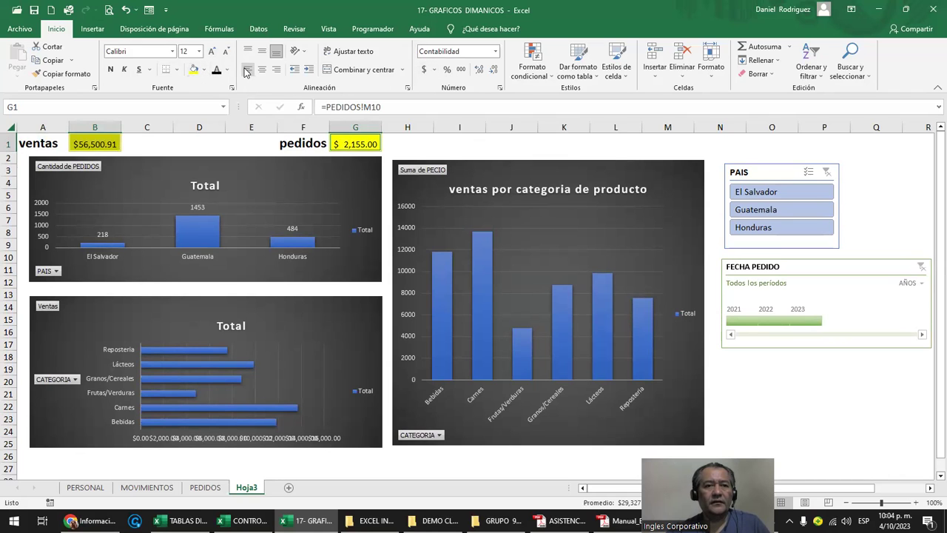
{"action": "left_click", "coordinate": [110, 69]}
{"action": "left_click", "coordinate": [211, 51]}
{"action": "left_click", "coordinate": [211, 51]}
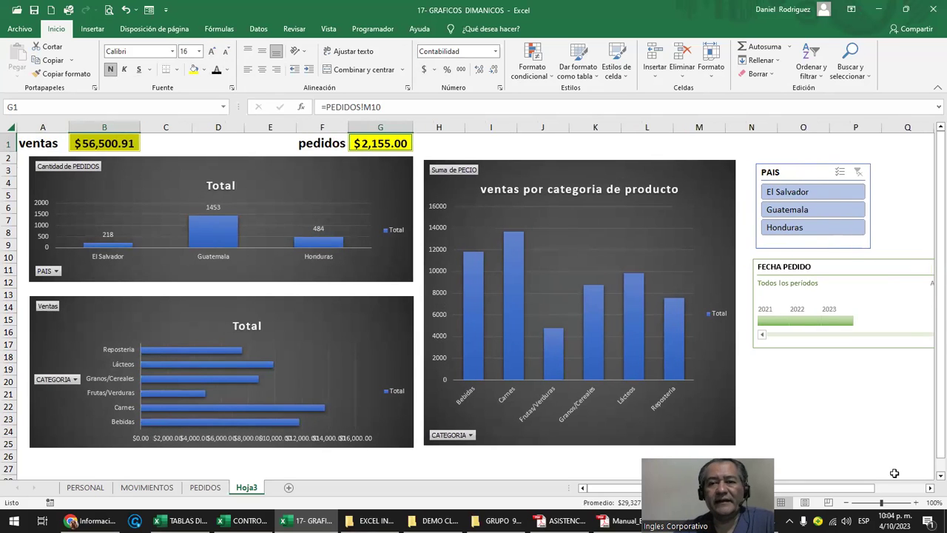
{"action": "left_click", "coordinate": [844, 444]}
Step: Filter the dashboard by El Salvador, Guatemala, then Honduras with the PAIS slicer
{"action": "left_click", "coordinate": [812, 189]}
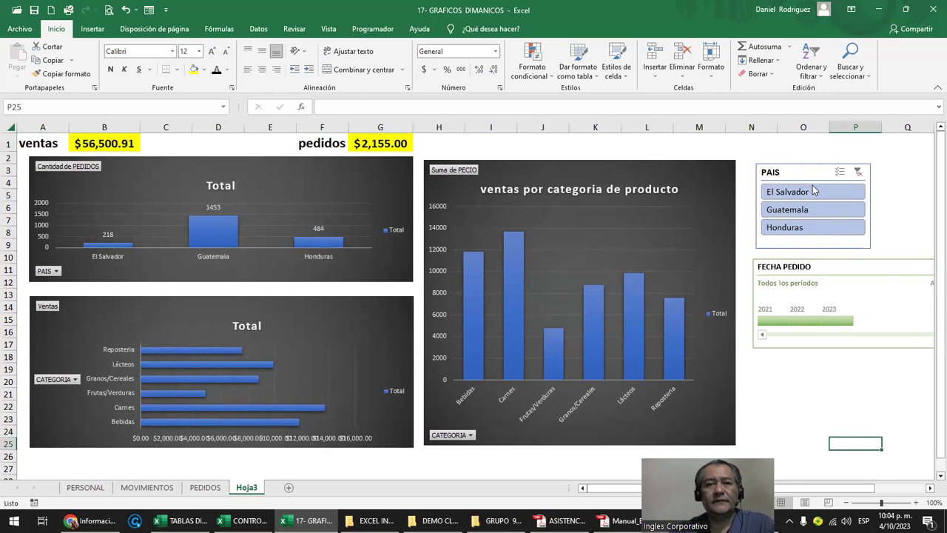
{"action": "left_click", "coordinate": [799, 209]}
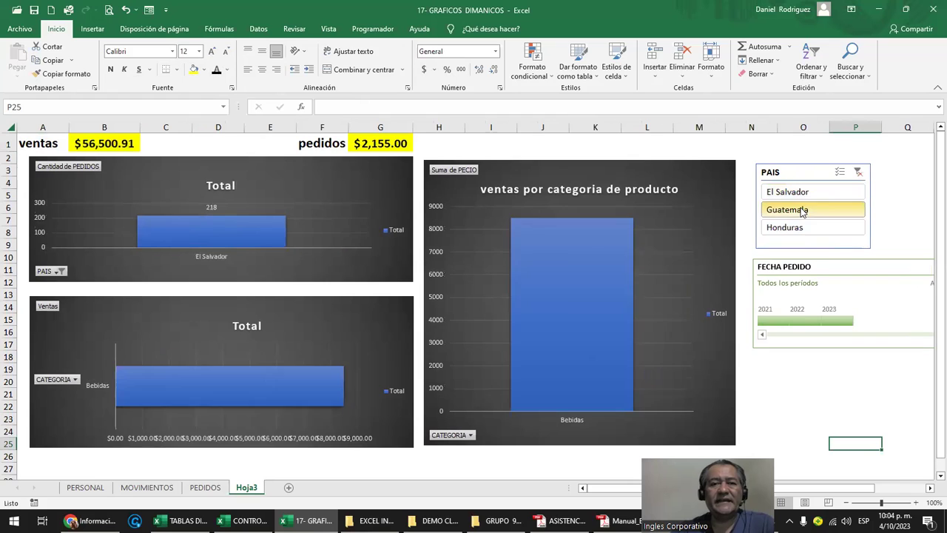
{"action": "left_click", "coordinate": [792, 227]}
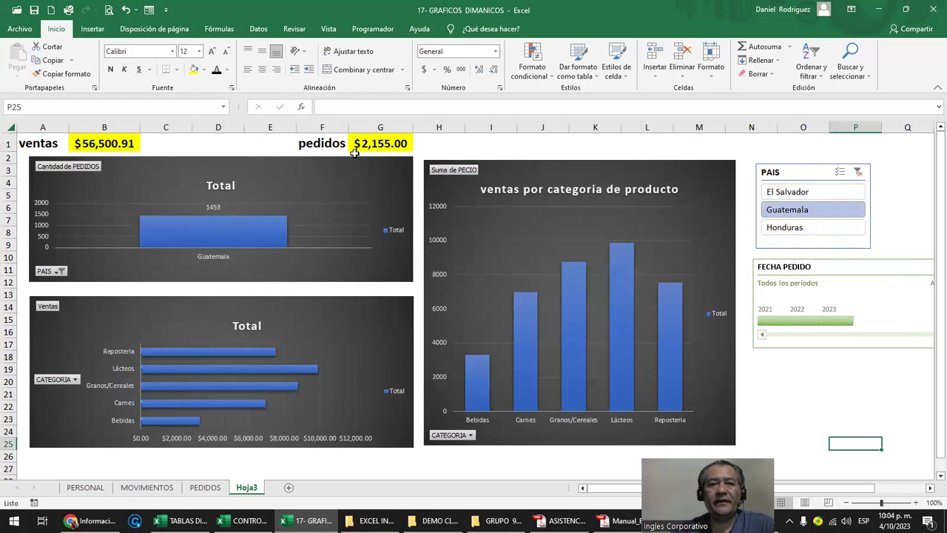
Step: Change the pedidos total in G1 to General number format, showing 2155
{"action": "left_click", "coordinate": [105, 143]}
{"action": "left_click", "coordinate": [380, 143]}
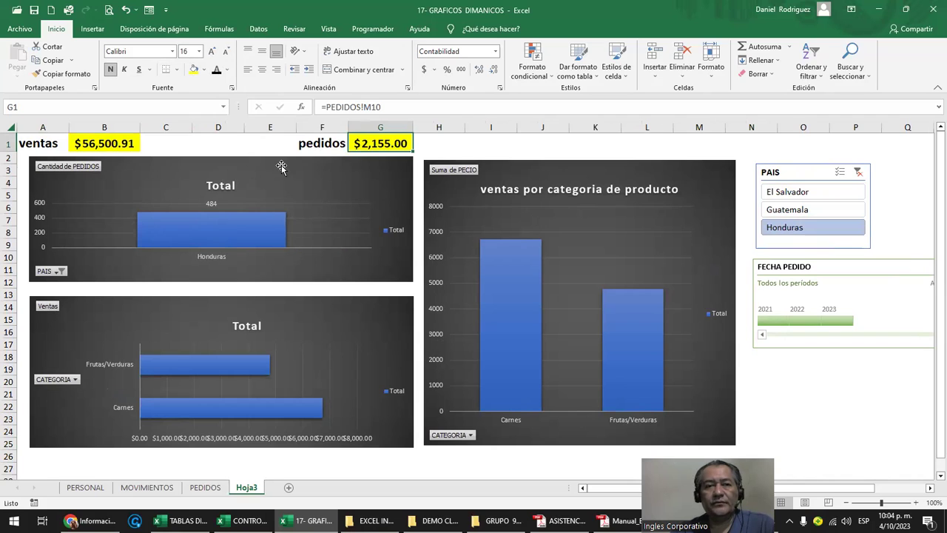
{"action": "left_click", "coordinate": [495, 51]}
{"action": "left_click", "coordinate": [479, 70]}
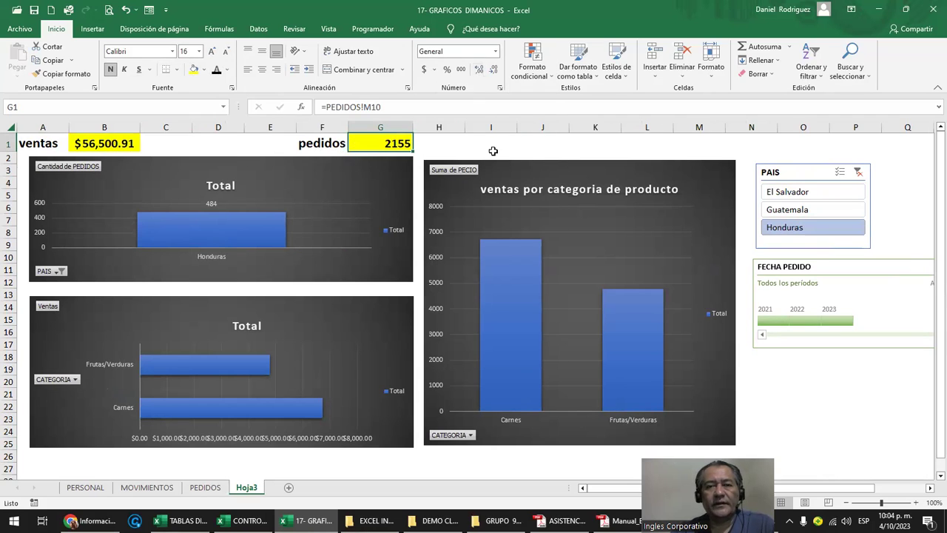
Step: Try the Guatemala and Honduras filters, then clear the PAIS slicer to show all countries
{"action": "left_click", "coordinate": [793, 212]}
{"action": "left_click", "coordinate": [788, 228]}
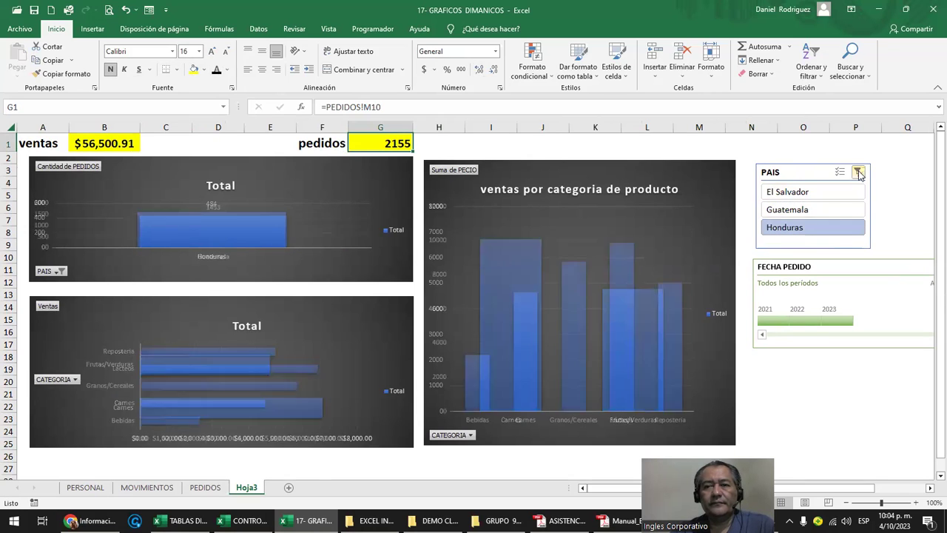
{"action": "left_click", "coordinate": [859, 171]}
{"action": "left_click", "coordinate": [813, 378]}
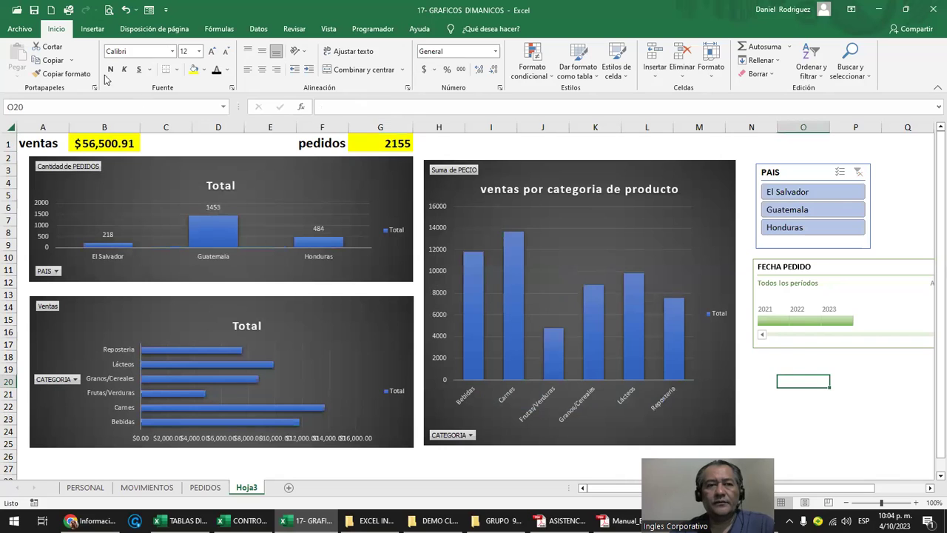